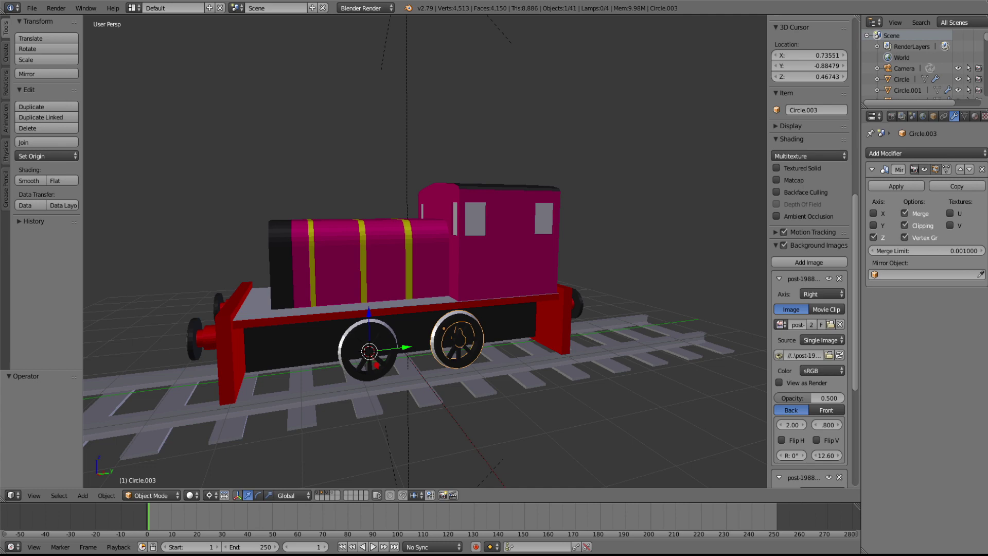
# - Examine the locomotive's wheels, buffers and underframe from both ends and at close range
pyautogui.moveTo(402, 309); pyautogui.dragTo(530, 292, button='middle')
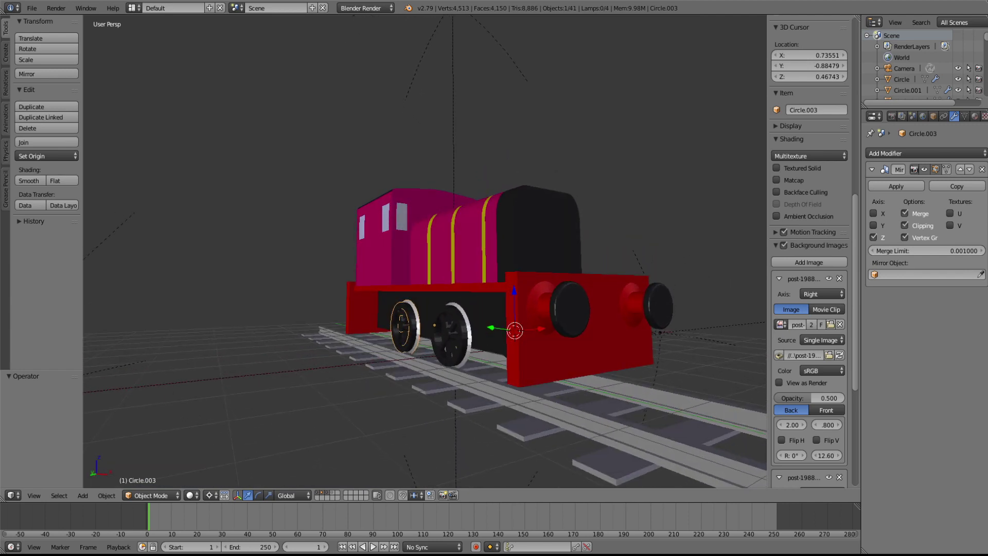
pyautogui.scroll(2, 530, 292)
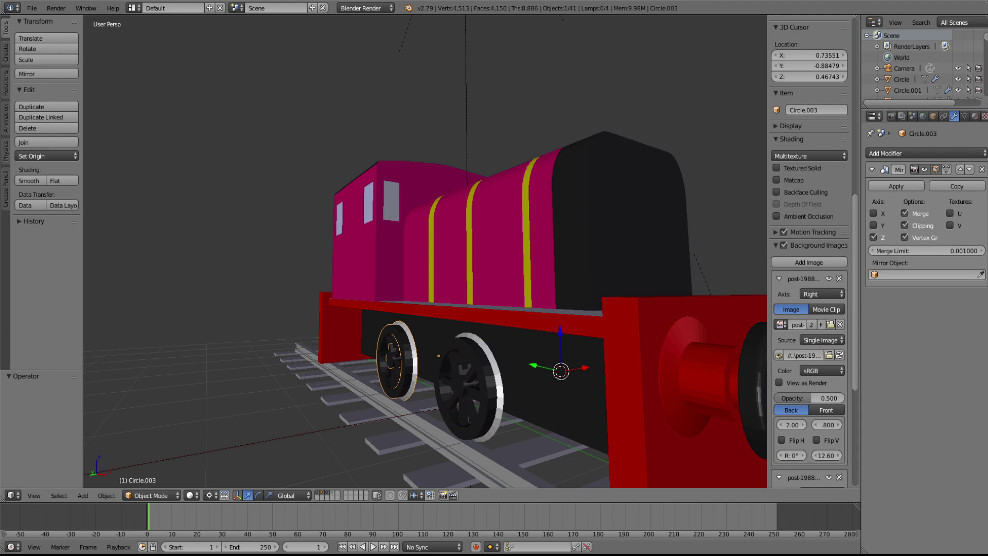
pyautogui.scroll(-3, 530, 292)
pyautogui.moveTo(530, 293); pyautogui.dragTo(525, 244, button='middle')
pyautogui.scroll(3, 496, 295)
pyautogui.scroll(2, 424, 251)
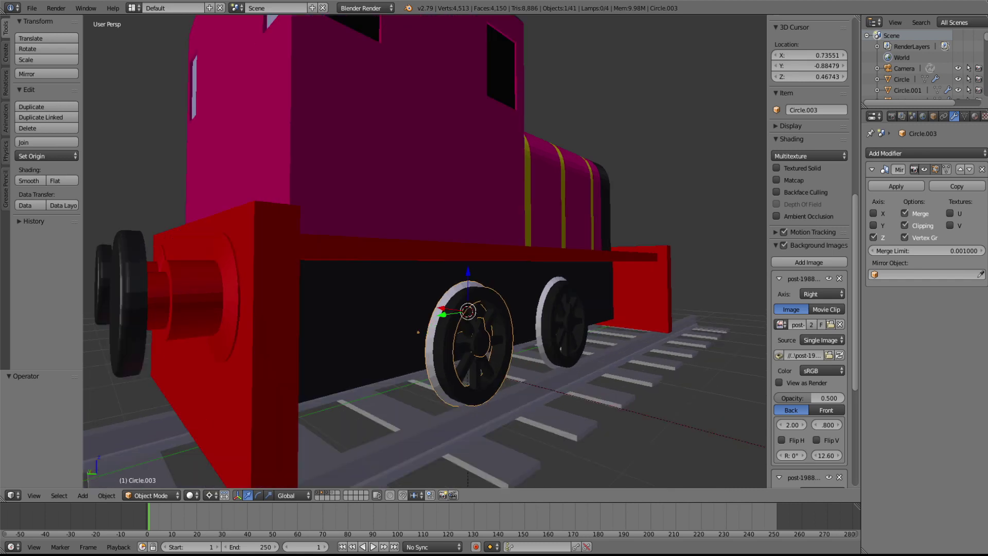
pyautogui.moveTo(425, 251); pyautogui.dragTo(476, 252, button='middle')
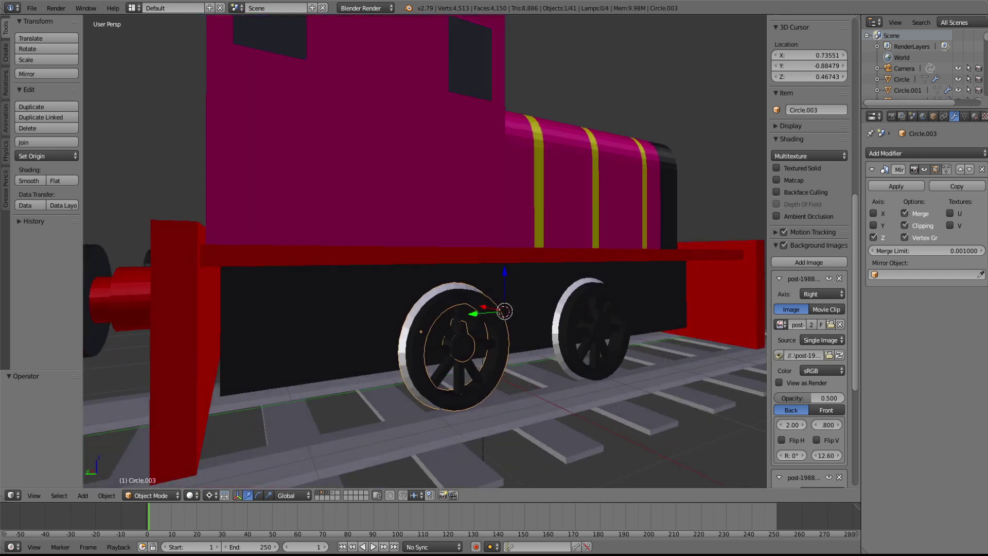
pyautogui.scroll(2, 476, 252)
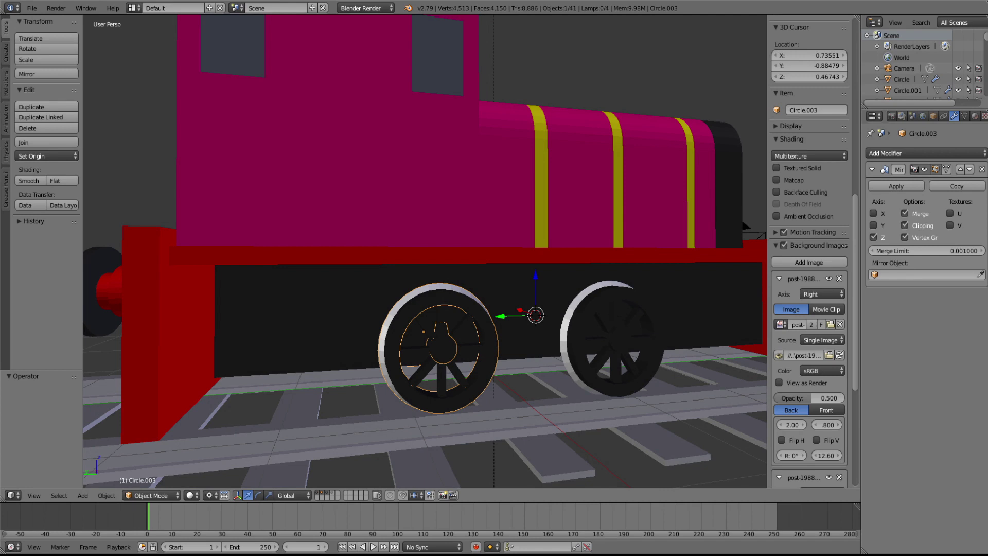
pyautogui.moveTo(476, 252); pyautogui.dragTo(401, 241, button='middle')
# - Inspect the mesh of the wheel under the cab in Edit Mode, comparing its rim and flange from different sides
pyautogui.press('Tab')
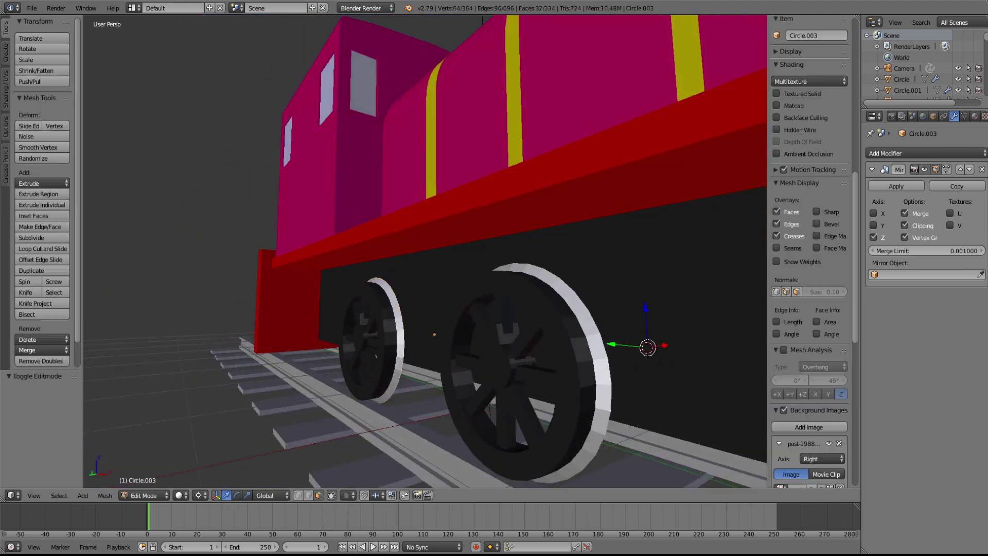
pyautogui.press('Tab')
pyautogui.rightClick(362, 331)
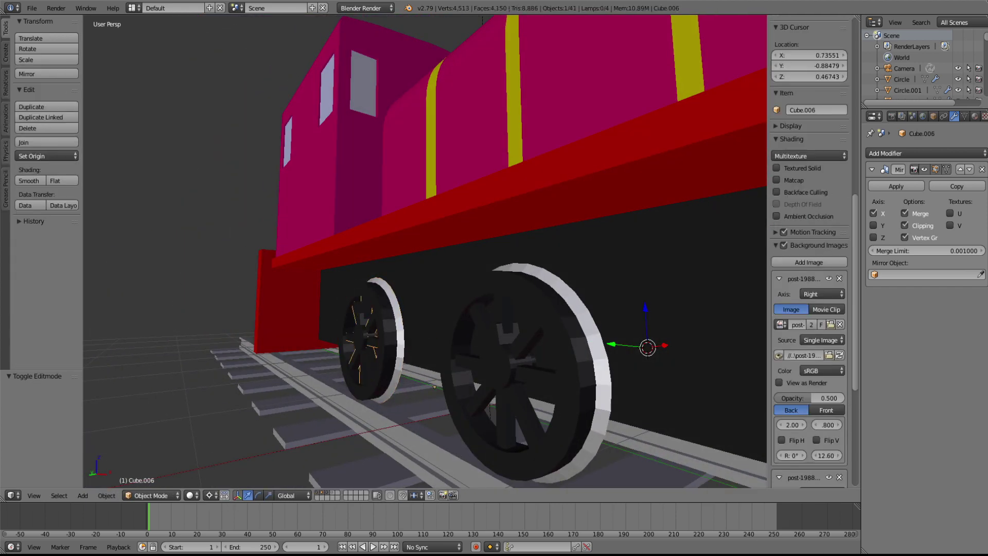
pyautogui.hotkey('ctrl', 'z')
pyautogui.press('Tab')
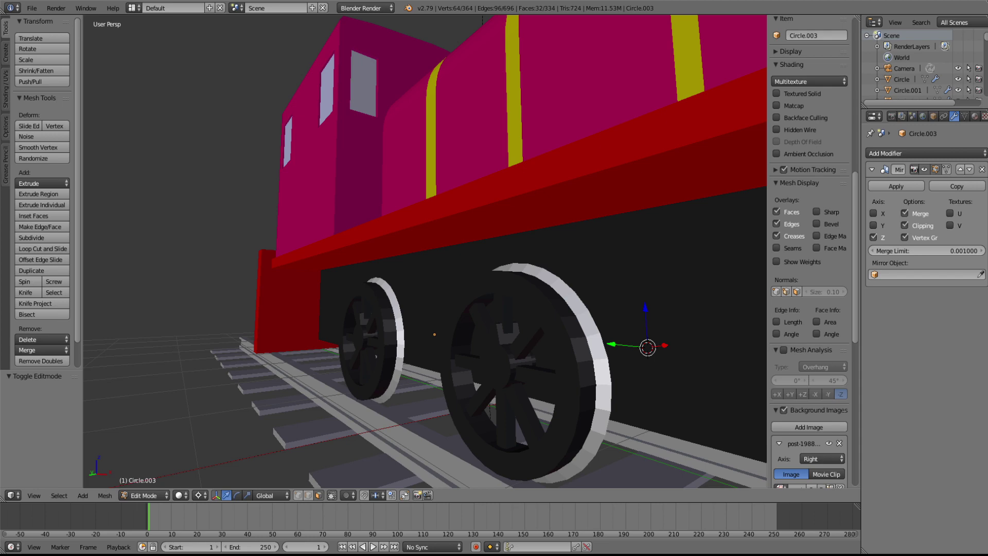
pyautogui.moveTo(514, 293); pyautogui.dragTo(366, 245, button='middle')
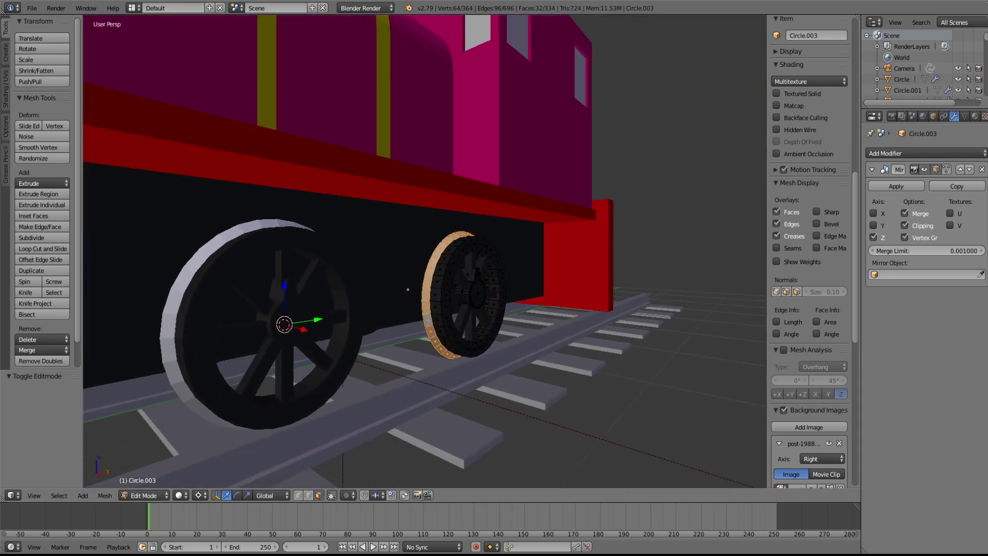
pyautogui.press('Tab')
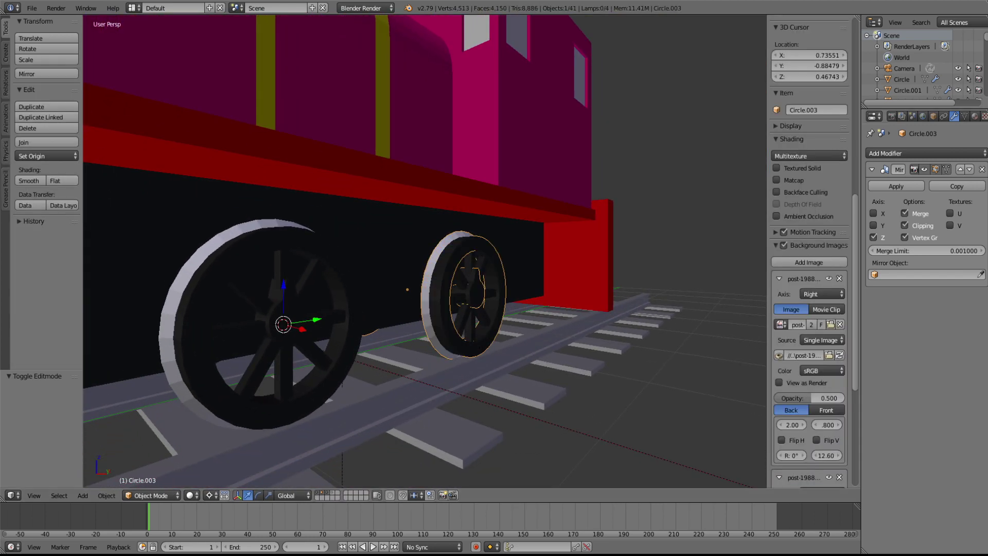
pyautogui.moveTo(463, 289); pyautogui.dragTo(515, 288, button='middle')
pyautogui.press('Tab')
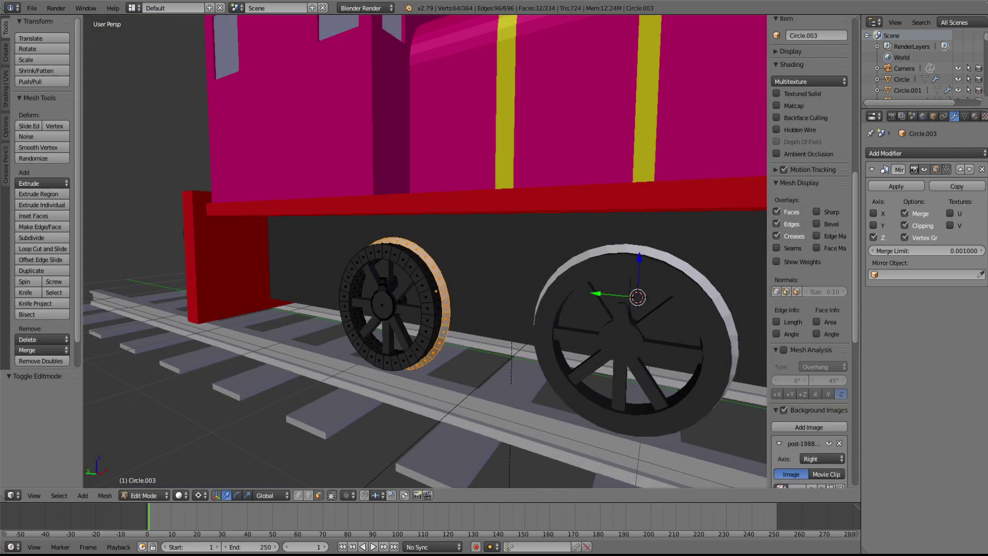
pyautogui.press('Tab')
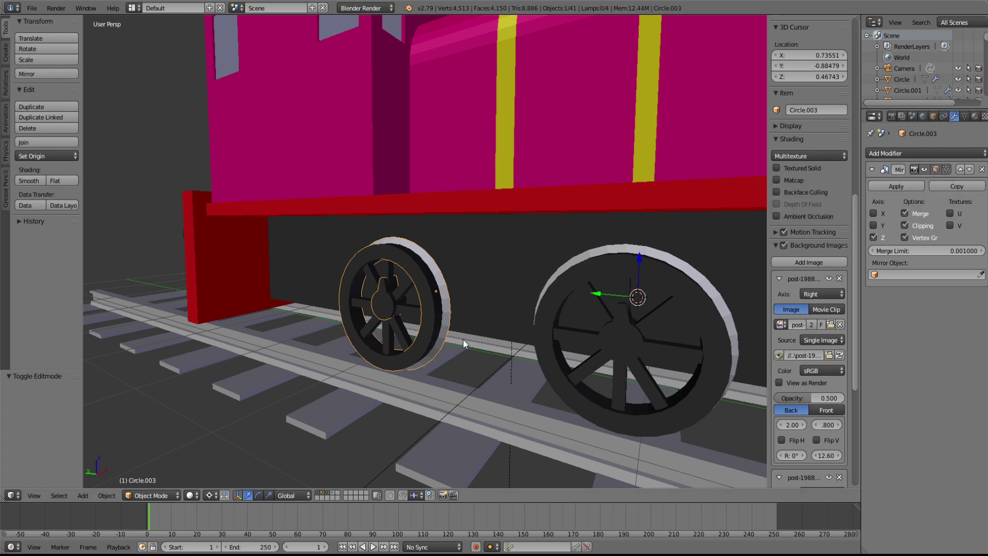
pyautogui.press('Tab')
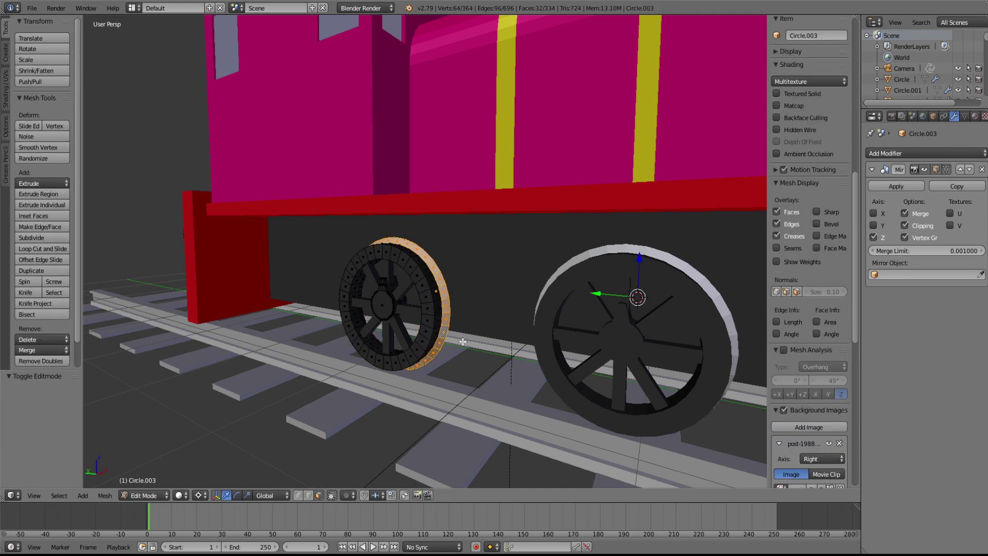
pyautogui.moveTo(460, 341); pyautogui.dragTo(418, 292, button='middle')
pyautogui.press('Tab')
pyautogui.moveTo(614, 310); pyautogui.dragTo(584, 307, button='middle')
# - Assign the White material to the face loop around the outer rim of the wheel under the cab
pyautogui.press('Tab')
pyautogui.moveTo(433, 309); pyautogui.dragTo(418, 316, button='middle')
pyautogui.scroll(5, 418, 316)
pyautogui.press('a')
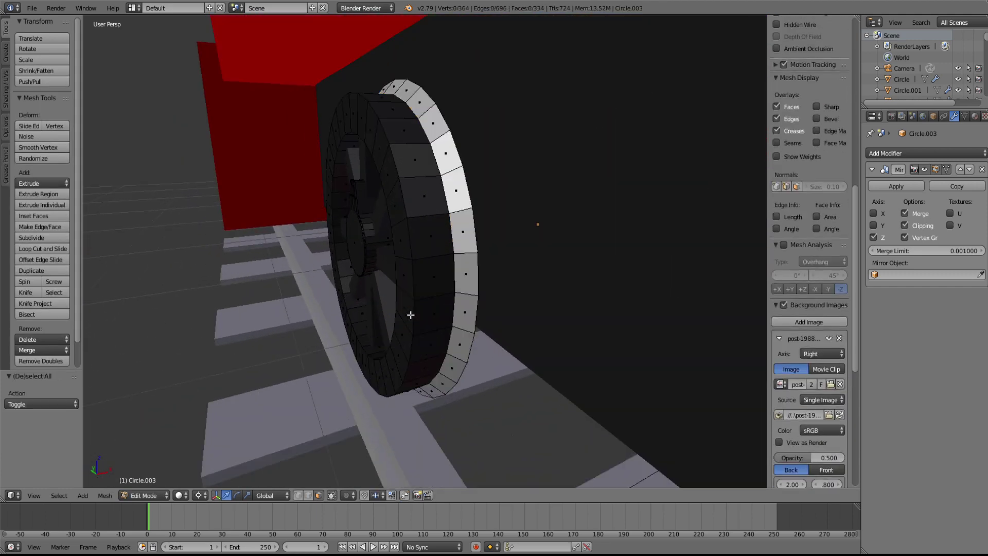
pyautogui.keyDown('alt'); pyautogui.rightClick(431, 269); pyautogui.keyUp('alt')
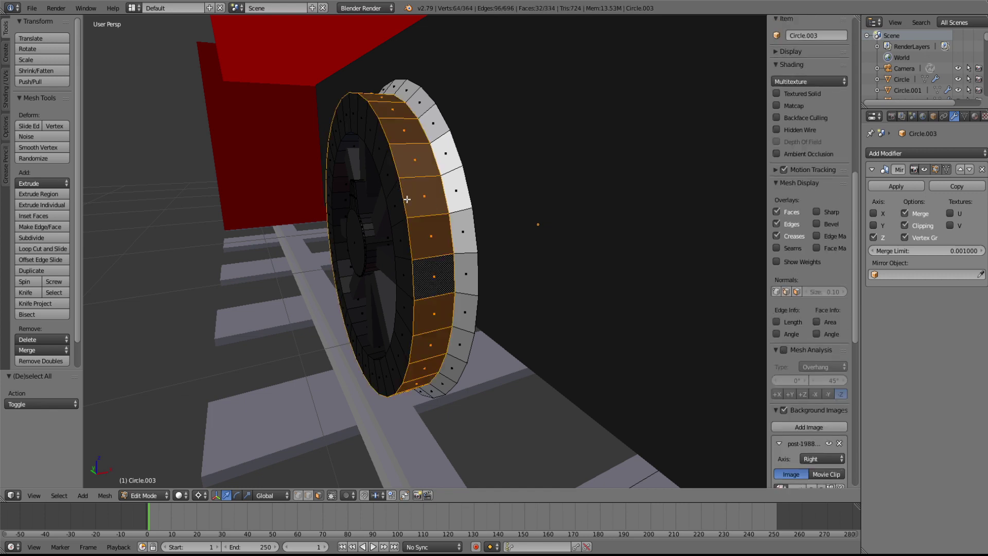
pyautogui.click(974, 117)
pyautogui.click(875, 167)
pyautogui.click(885, 215)
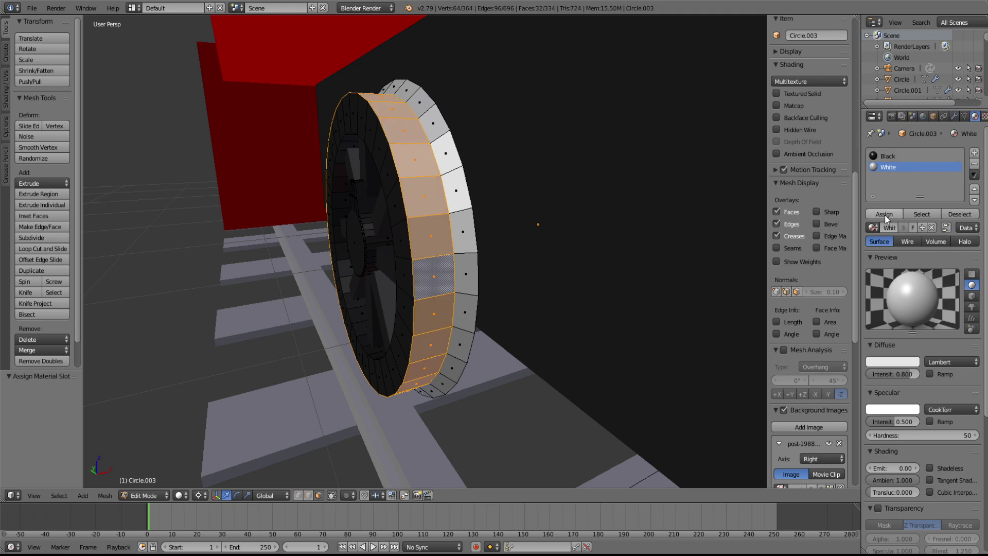
pyautogui.press('a')
pyautogui.moveTo(439, 287)
pyautogui.mouseDown(button='middle')
pyautogui.moveTo(569, 280)
pyautogui.moveTo(586, 258)
pyautogui.moveTo(483, 299)
pyautogui.moveTo(439, 273)
pyautogui.mouseUp(button='middle')
pyautogui.press('Tab')
pyautogui.scroll(-6, 585, 257)
# - Open the wheel under the bonnet in Edit Mode with no faces selected and show its material slots
pyautogui.press('Tab')
pyautogui.press('Tab')
pyautogui.rightClick(493, 277)
pyautogui.press('Tab')
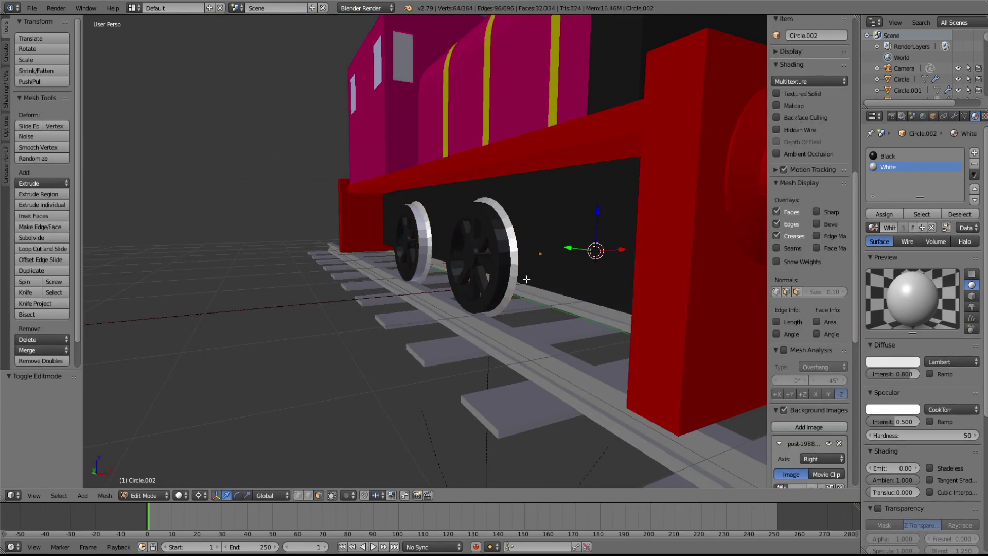
pyautogui.press('Tab')
pyautogui.rightClick(501, 277)
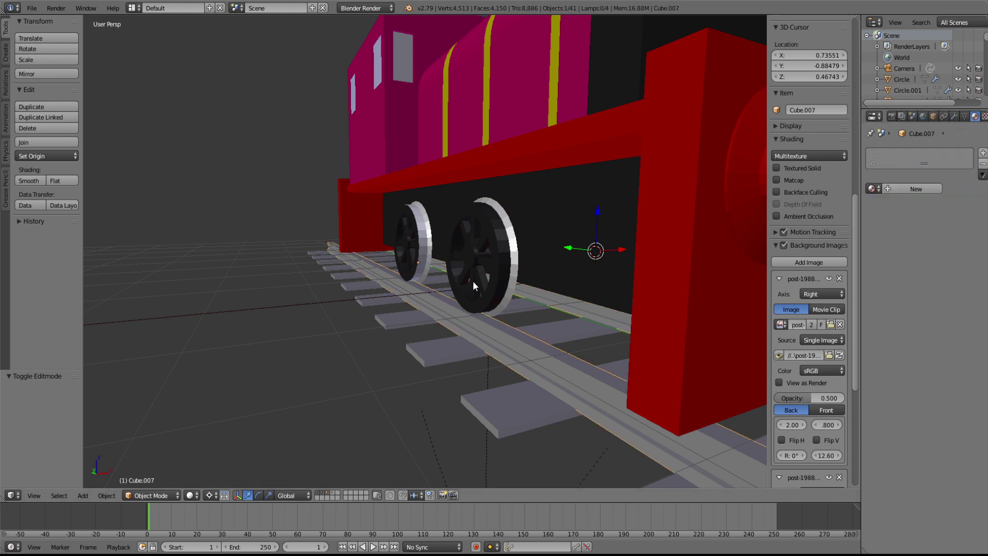
pyautogui.rightClick(494, 270)
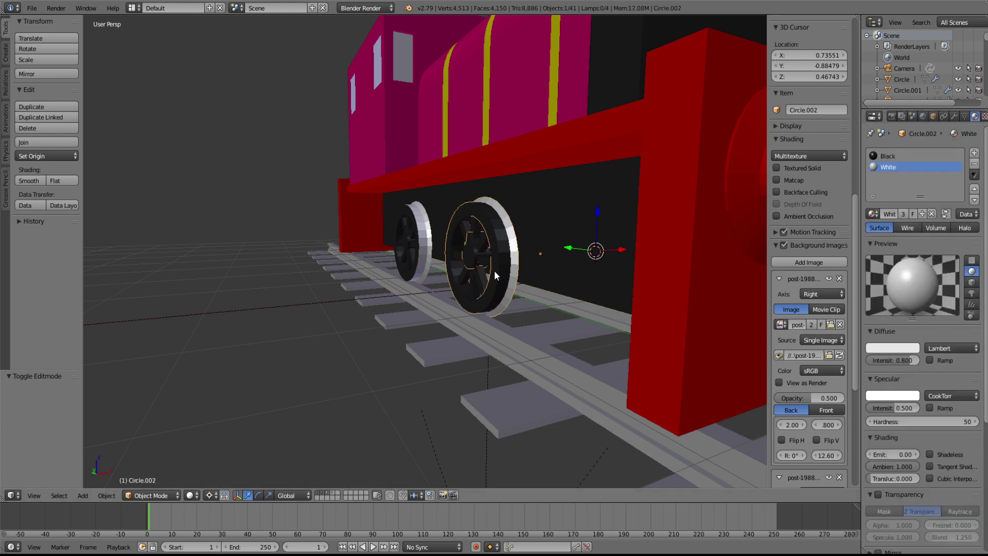
pyautogui.click(964, 117)
pyautogui.click(954, 116)
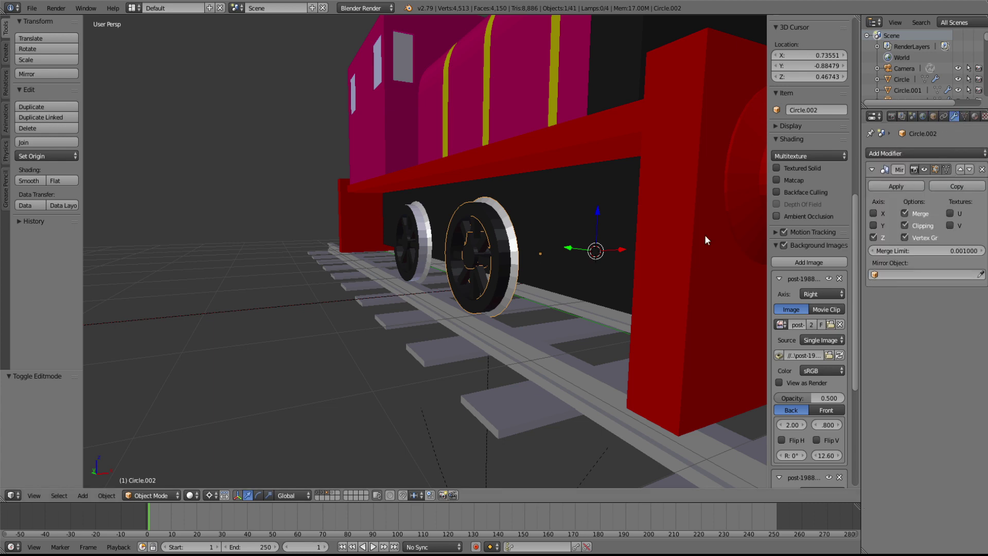
pyautogui.press('Tab')
pyautogui.press('a')
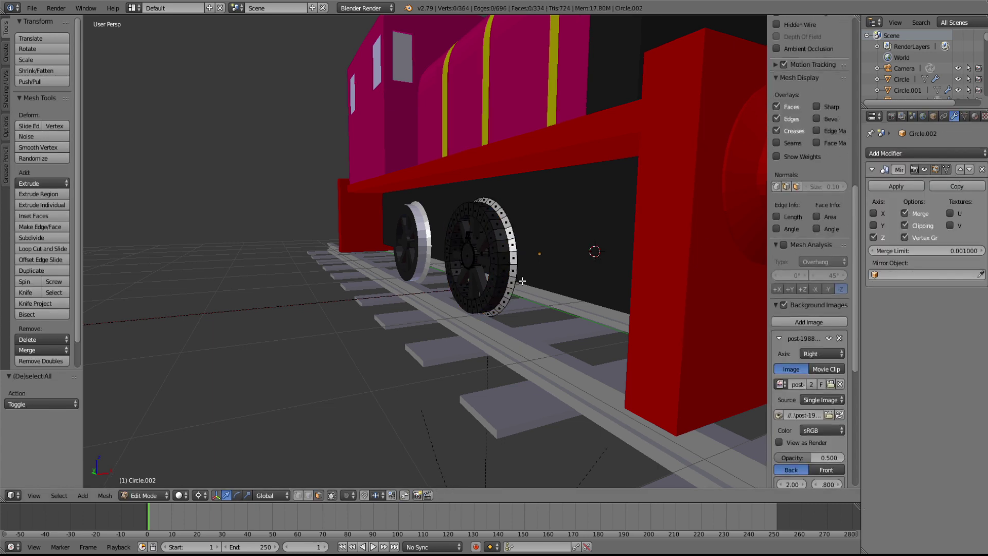
pyautogui.moveTo(523, 281); pyautogui.dragTo(456, 285, button='middle')
pyautogui.scroll(3, 429, 285)
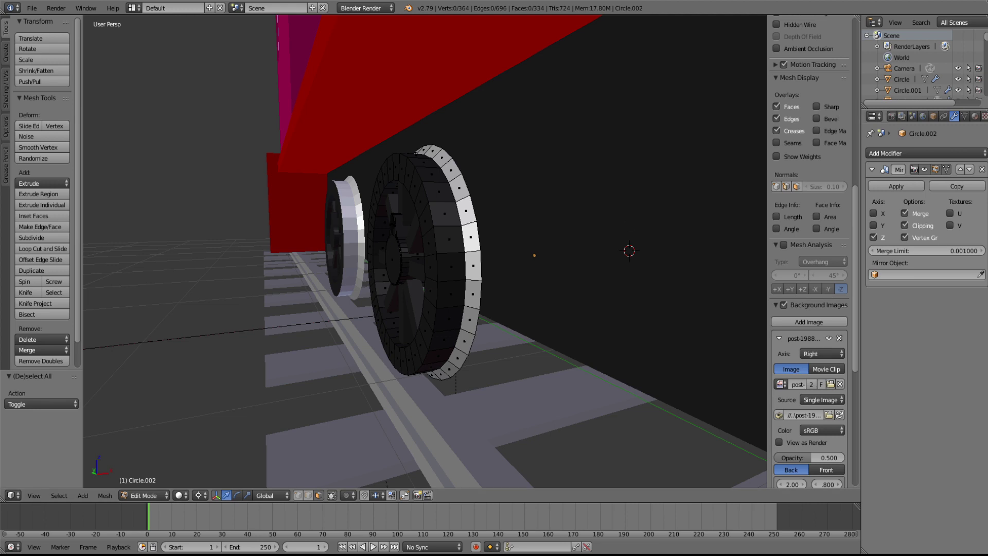
pyautogui.click(974, 116)
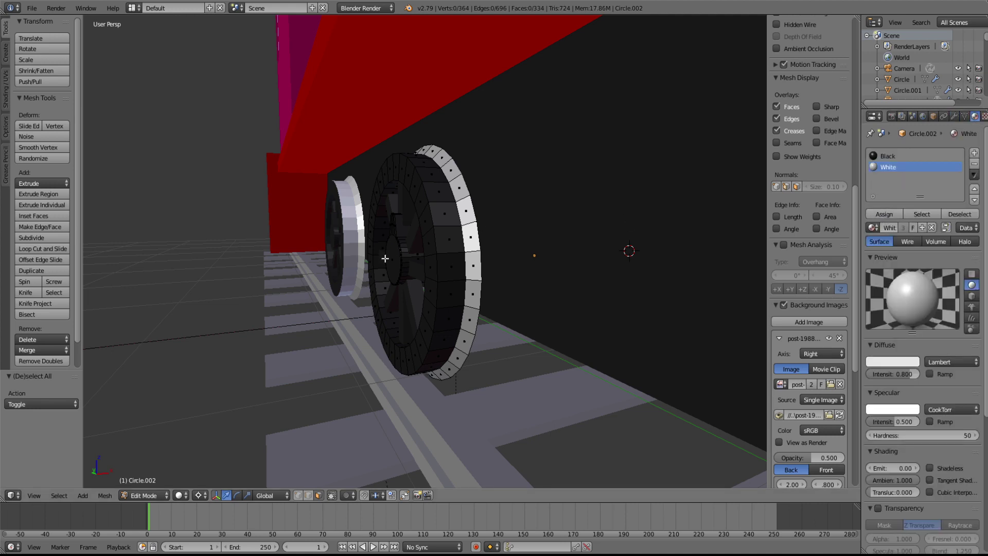
# - Assign the White material to the face loop around the outer rim of the bonnet-end wheel
pyautogui.keyDown('alt'); pyautogui.rightClick(445, 264); pyautogui.keyUp('alt')
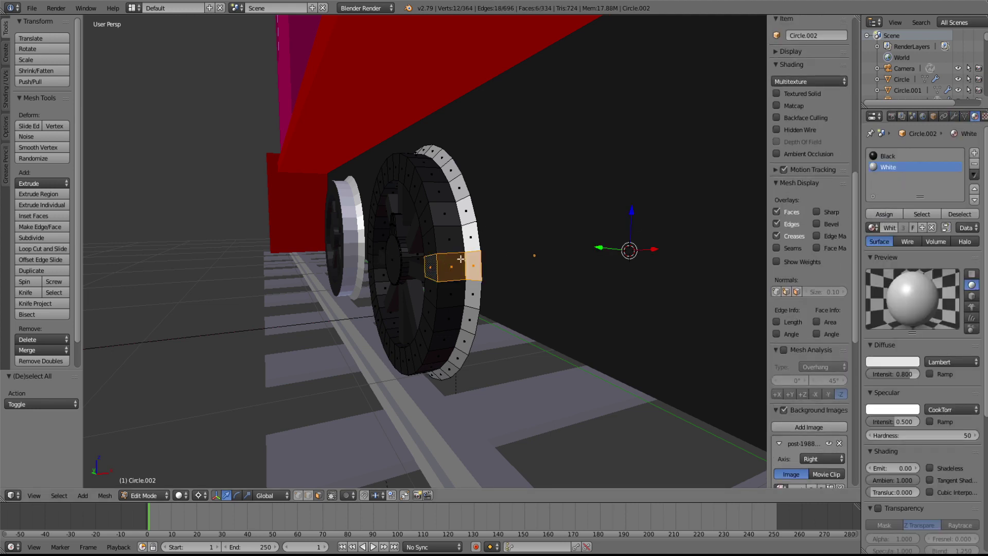
pyautogui.press('a')
pyautogui.rightClick(445, 235)
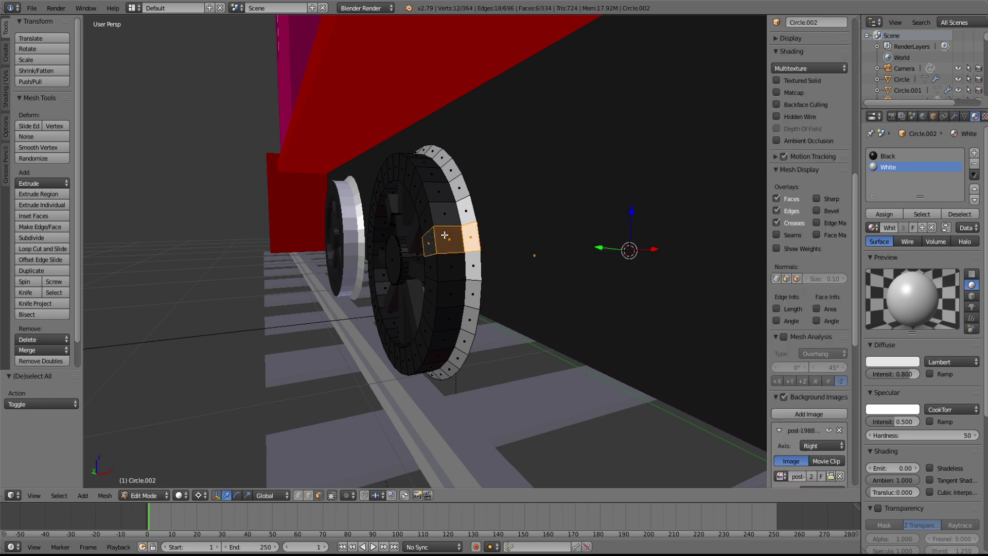
pyautogui.press('a')
pyautogui.keyDown('alt'); pyautogui.rightClick(442, 210); pyautogui.keyUp('alt')
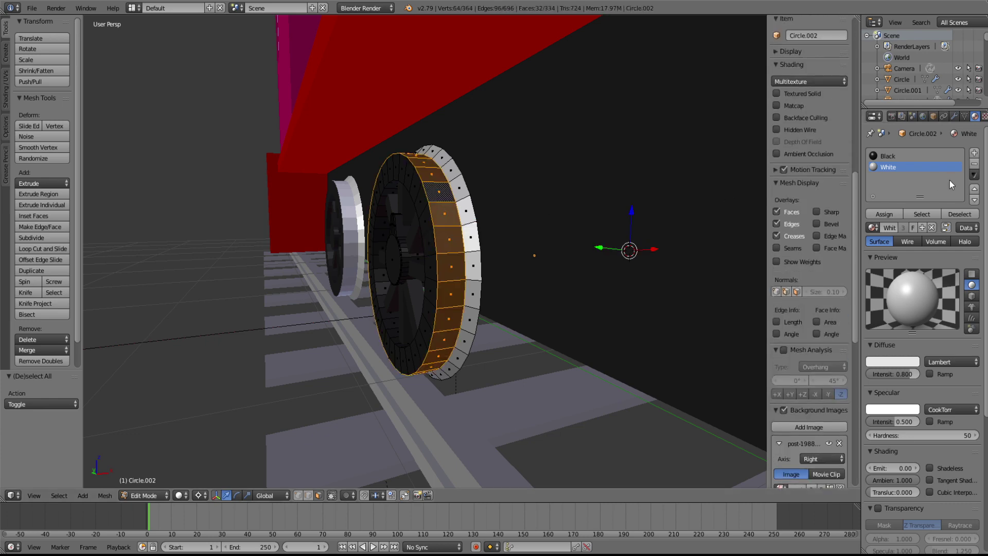
pyautogui.click(884, 213)
pyautogui.press('a')
pyautogui.moveTo(558, 243); pyautogui.dragTo(516, 280, button='middle')
pyautogui.scroll(1, 534, 288)
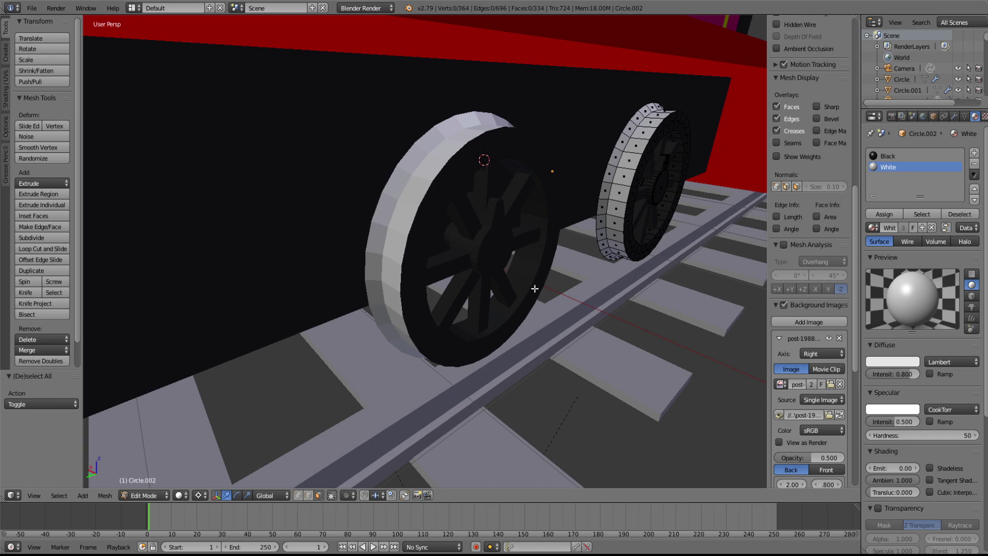
# - Try assigning the White material to the ring of side faces on the bonnet-end wheel, undo it and leave Edit Mode
pyautogui.keyDown('shift'); pyautogui.moveTo(669, 272); pyautogui.dragTo(446, 282, button='middle'); pyautogui.keyUp('shift')
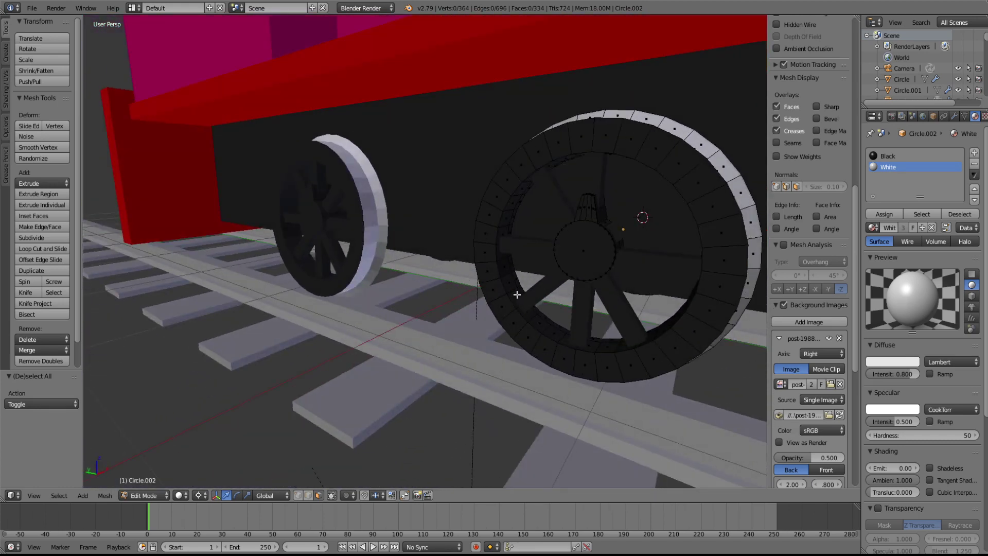
pyautogui.keyDown('alt'); pyautogui.rightClick(508, 313); pyautogui.keyUp('alt')
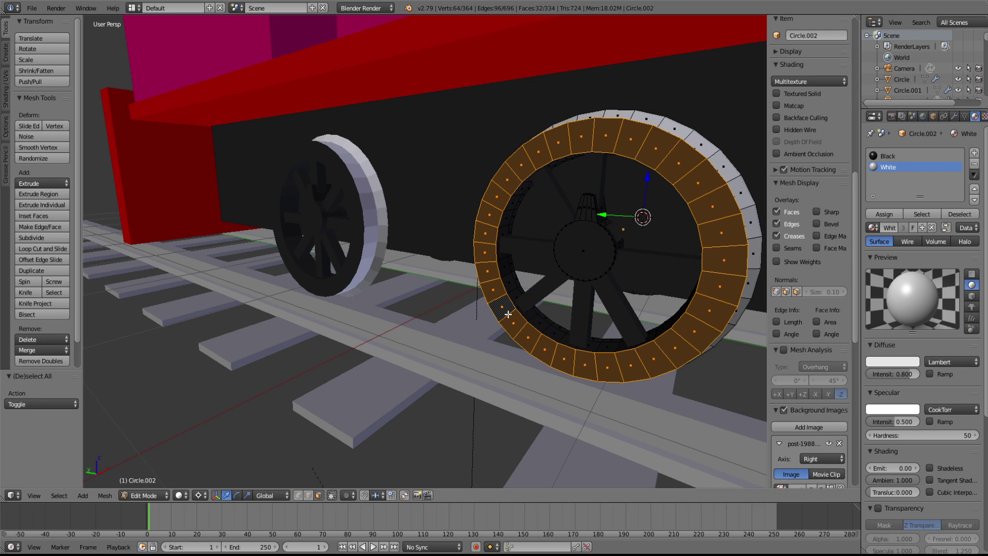
pyautogui.click(881, 216)
pyautogui.press('Tab')
pyautogui.moveTo(658, 254); pyautogui.dragTo(604, 247, button='middle')
pyautogui.press('Tab')
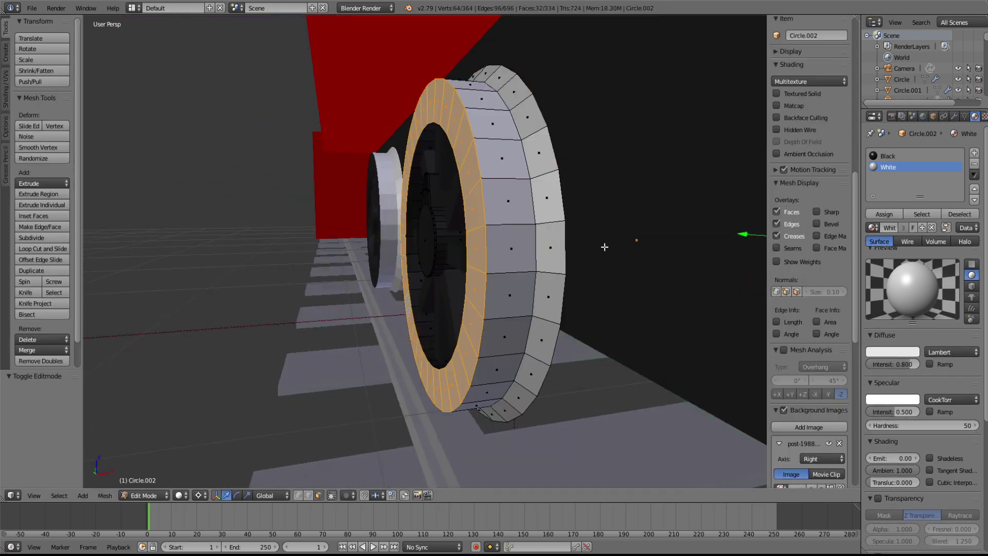
pyautogui.hotkey('ctrl', 'z')
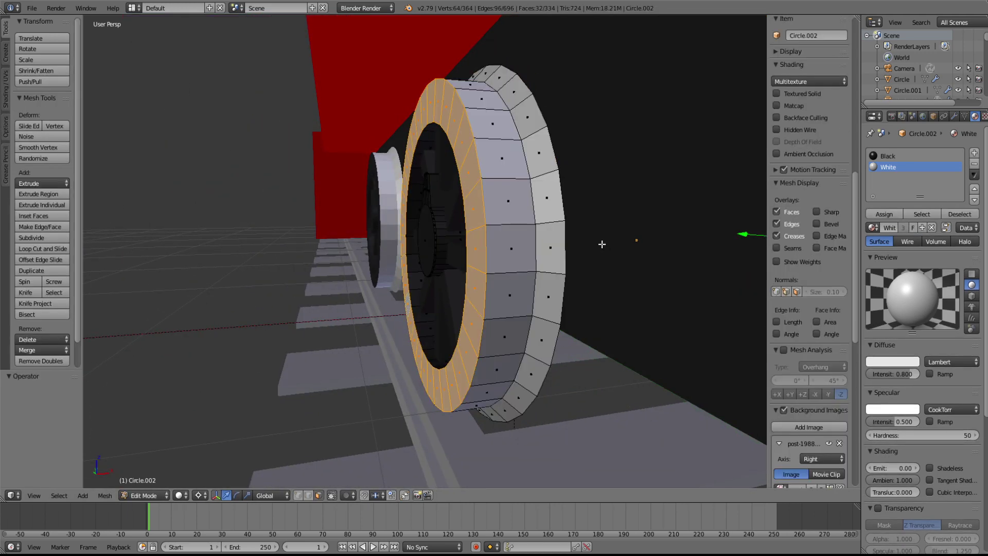
pyautogui.hotkey('ctrl', 'z')
pyautogui.moveTo(436, 258); pyautogui.dragTo(519, 253, button='middle')
pyautogui.press('Tab')
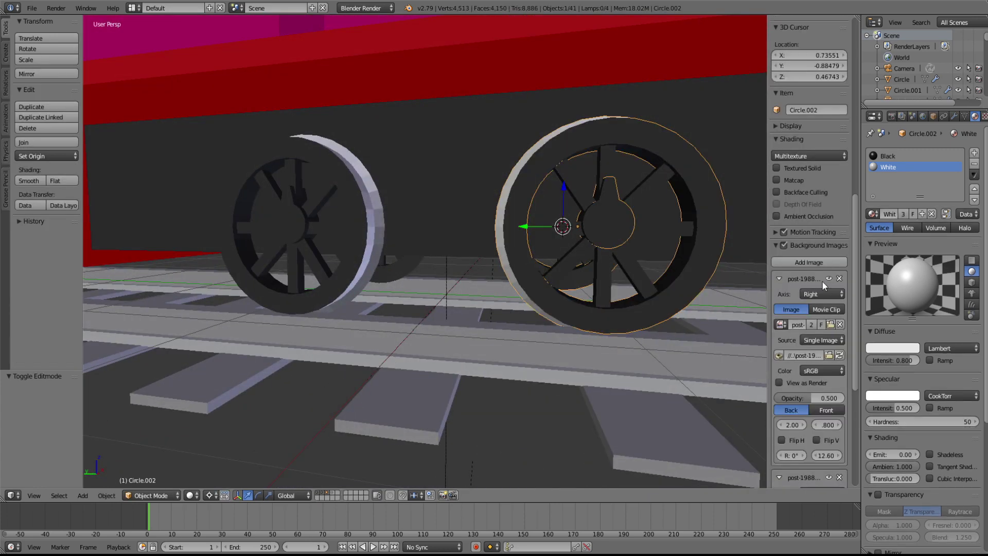
# - Start the Screencast Keys display and bring the bonnet-end wheel's rim into view
pyautogui.scroll(-10, 798, 227)
pyautogui.click(801, 478)
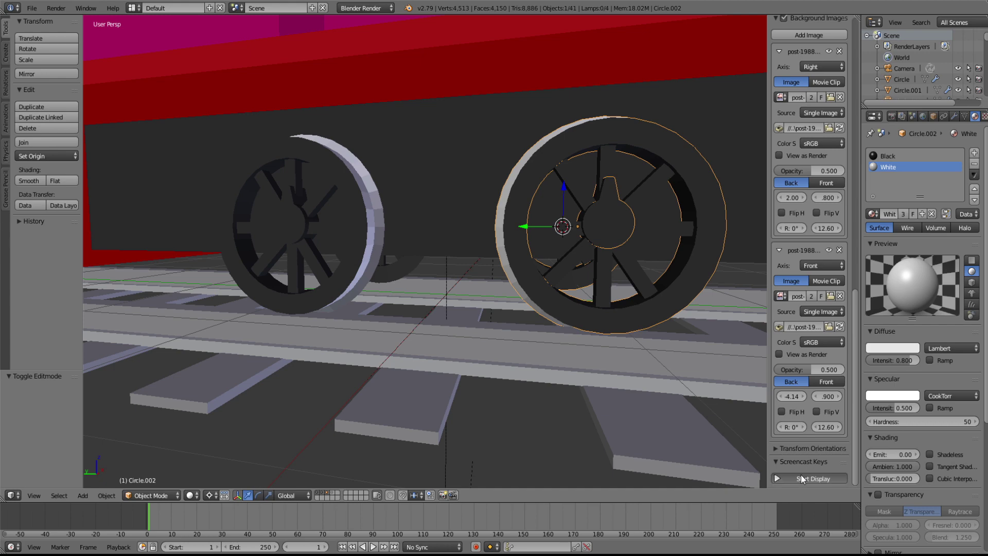
pyautogui.moveTo(435, 332); pyautogui.dragTo(384, 338, button='middle')
pyautogui.moveTo(569, 307); pyautogui.dragTo(499, 323, button='middle')
# - Try scaling the white face loop around the bonnet-end wheel's outer edge by about 1.29, undo it and leave Edit Mode
pyautogui.press('Tab')
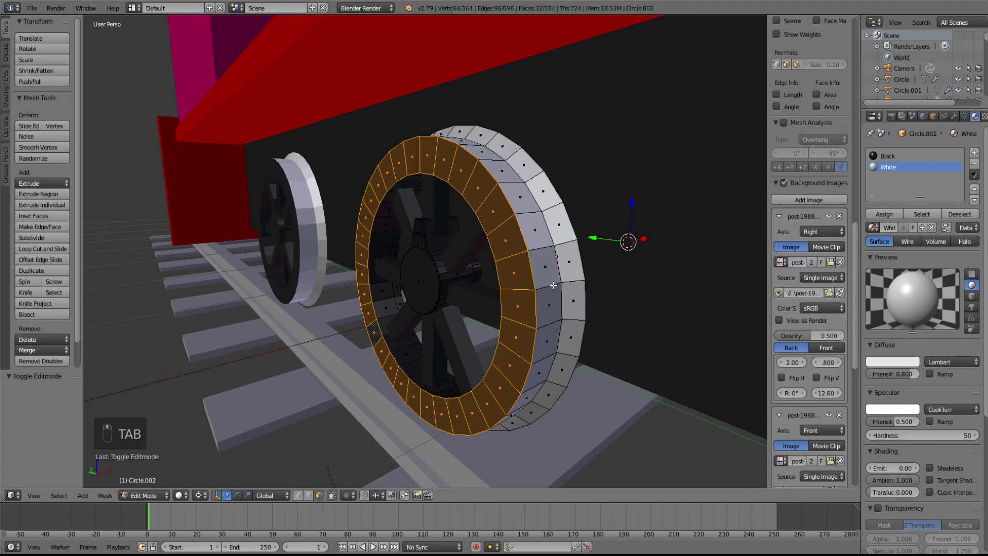
pyautogui.press('a')
pyautogui.press('a')
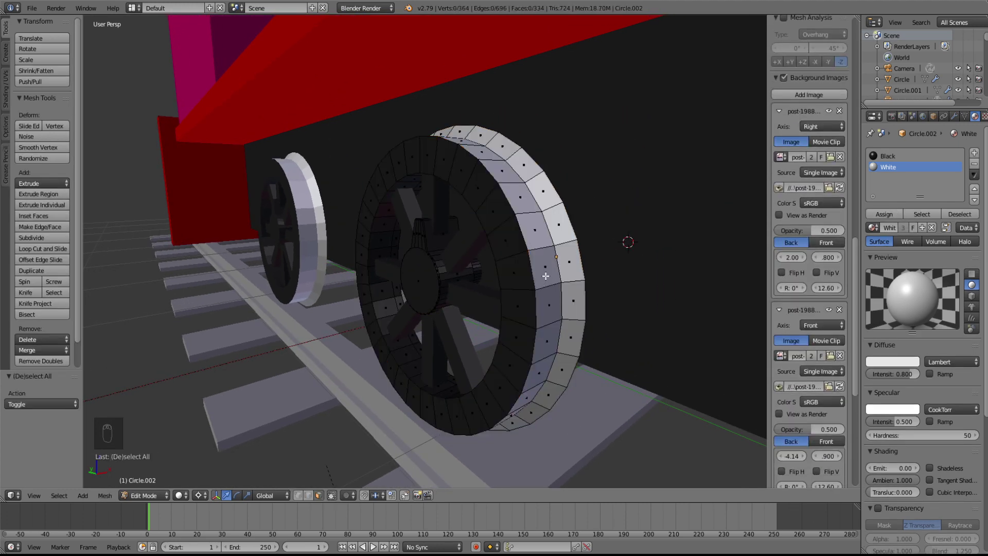
pyautogui.keyDown('alt'); pyautogui.rightClick(547, 276); pyautogui.keyUp('alt')
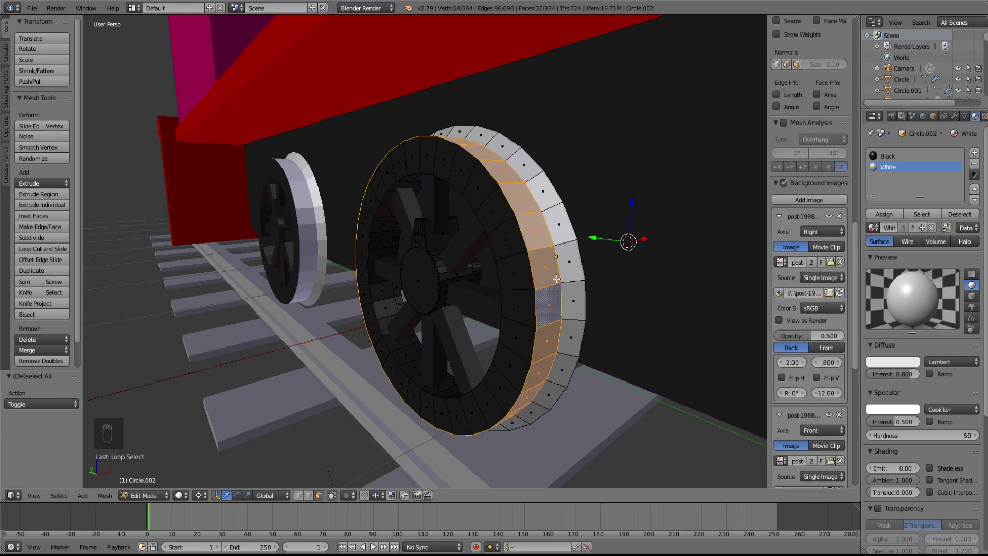
pyautogui.press('s')
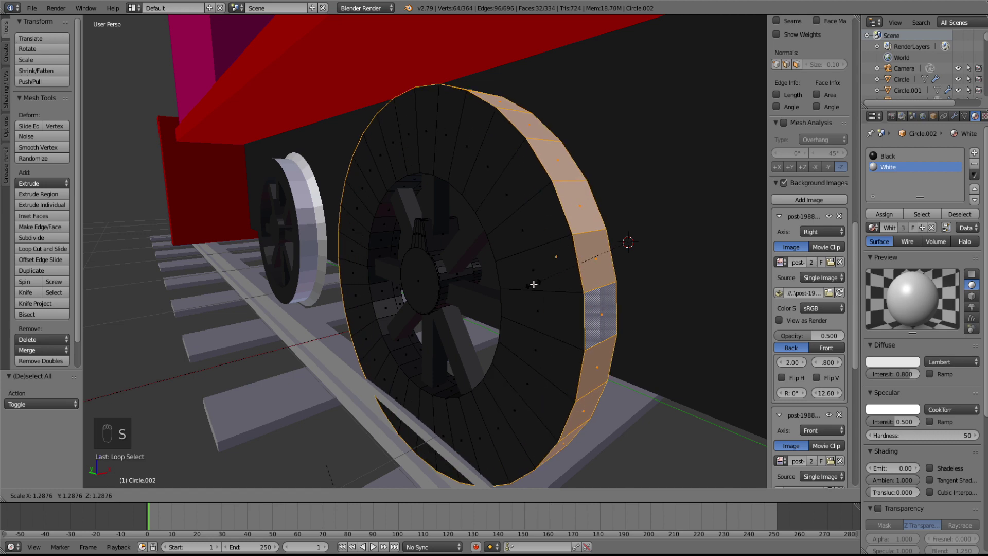
pyautogui.click(533, 284)
pyautogui.hotkey('ctrl', 'z')
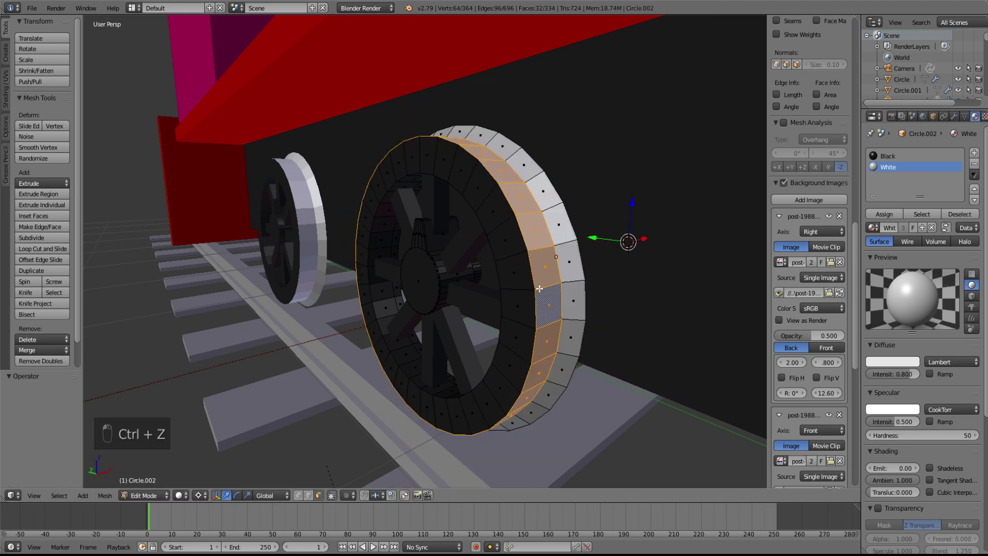
pyautogui.press('a')
pyautogui.moveTo(545, 283); pyautogui.dragTo(444, 286, button='middle')
pyautogui.press('Tab')
# - Inspect the third and second layers separately and restore the display of all three model layers
pyautogui.scroll(-2, 542, 270)
pyautogui.moveTo(603, 242); pyautogui.dragTo(608, 273, button='middle')
pyautogui.scroll(-5, 621, 279)
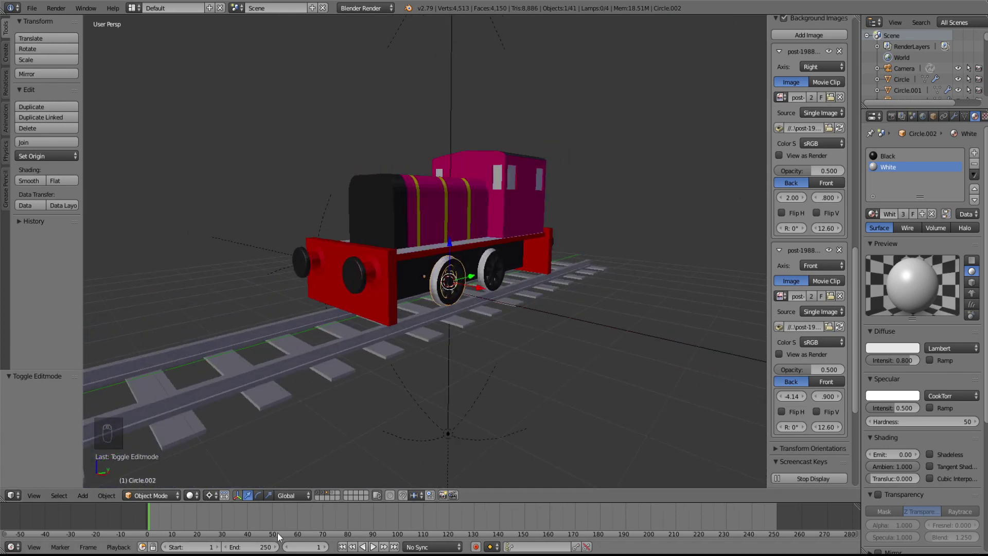
pyautogui.click(326, 493)
pyautogui.click(327, 492)
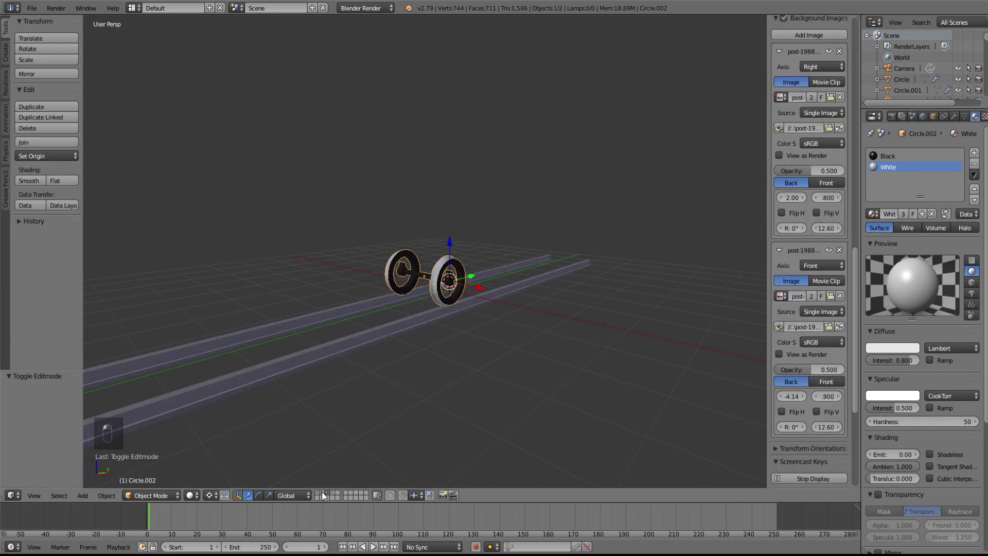
pyautogui.click(322, 492)
pyautogui.moveTo(442, 415); pyautogui.dragTo(331, 299, button='middle')
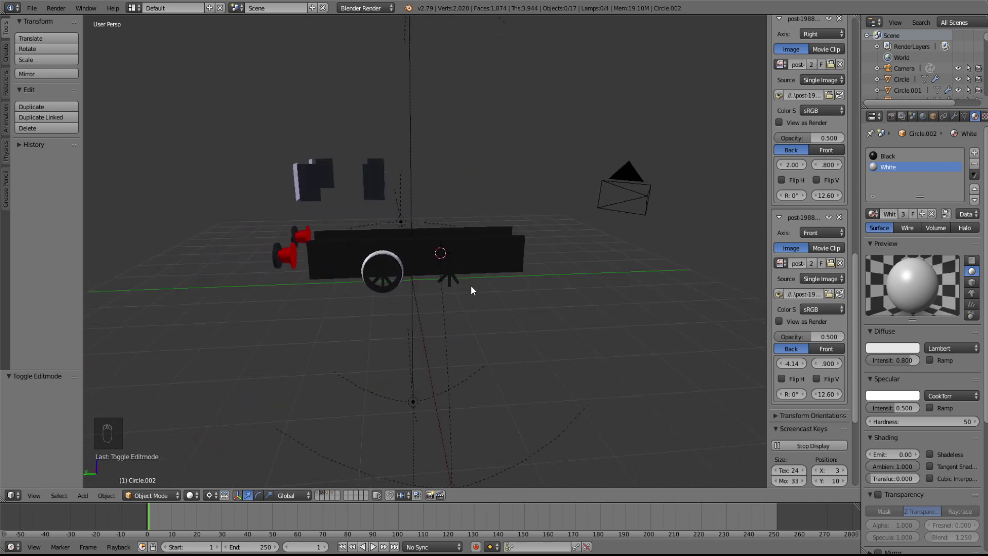
pyautogui.keyDown('shift'); pyautogui.click(328, 492); pyautogui.keyUp('shift')
pyautogui.keyDown('shift'); pyautogui.click(318, 497); pyautogui.keyUp('shift')
pyautogui.moveTo(353, 474); pyautogui.dragTo(443, 338, button='middle')
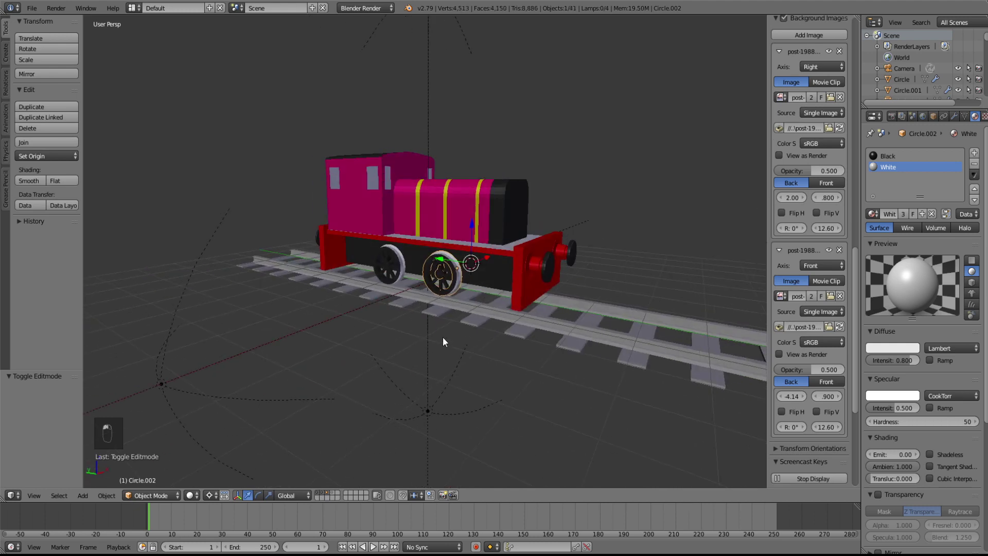
# - Apply the Mirror modifiers of the bonnet-end wheel and its spokes
pyautogui.scroll(6, 435, 300)
pyautogui.rightClick(456, 285)
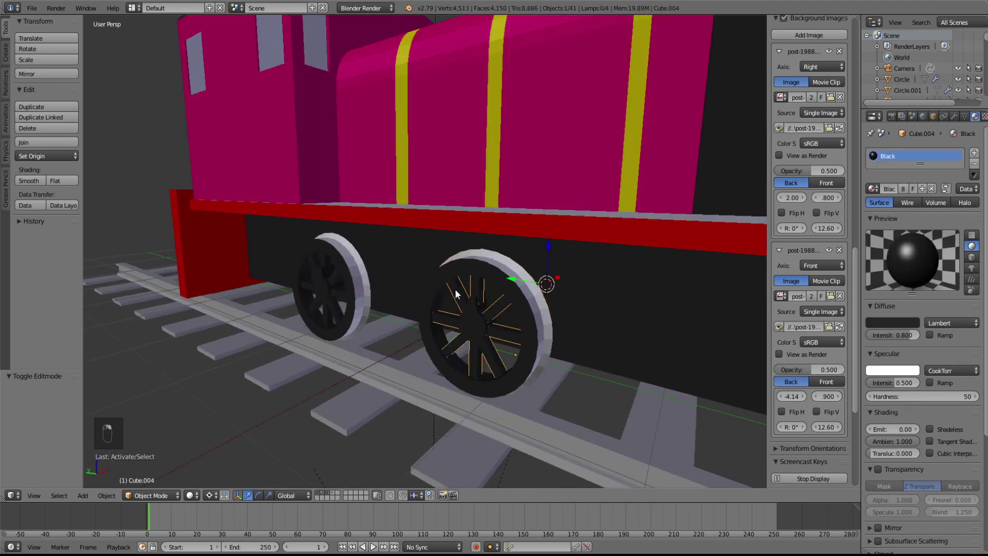
pyautogui.click(955, 116)
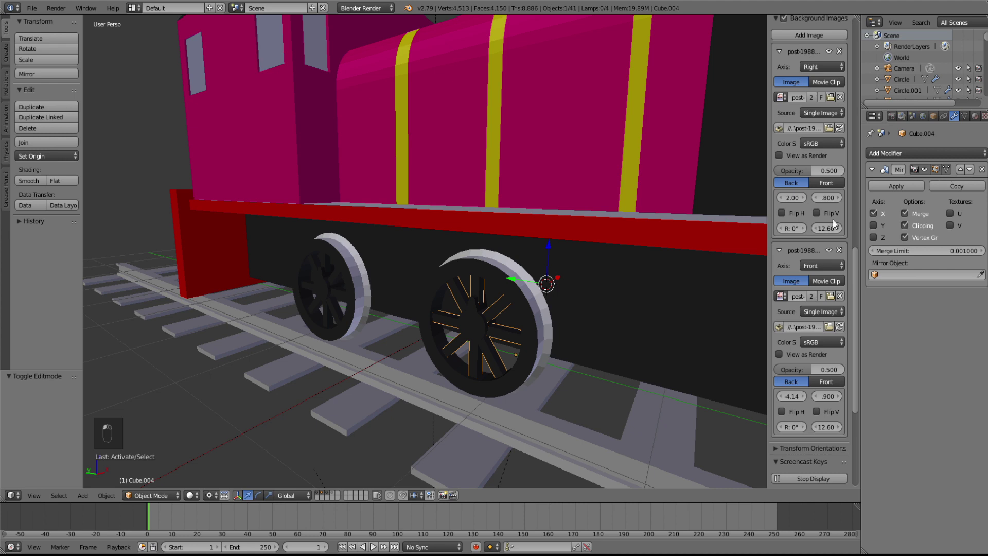
pyautogui.rightClick(519, 305)
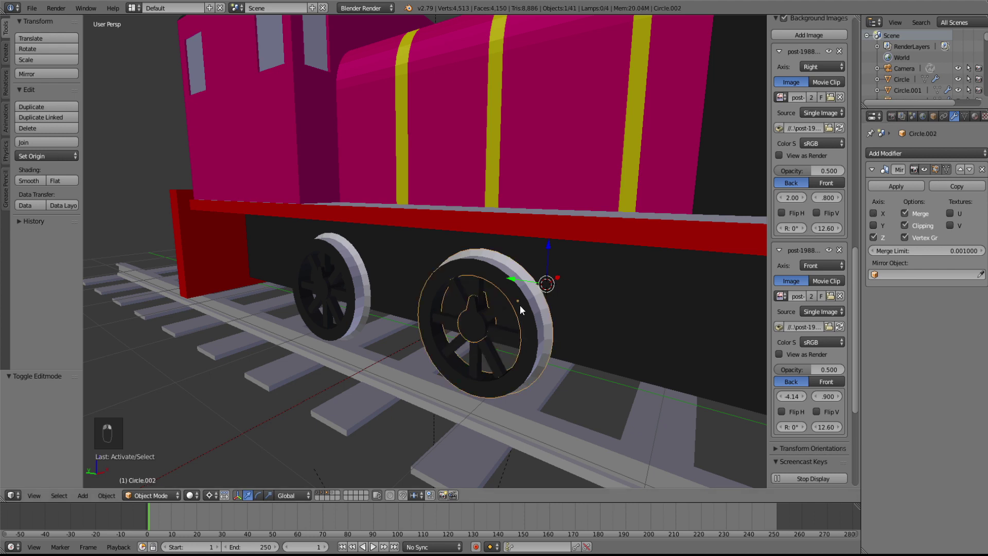
pyautogui.click(899, 187)
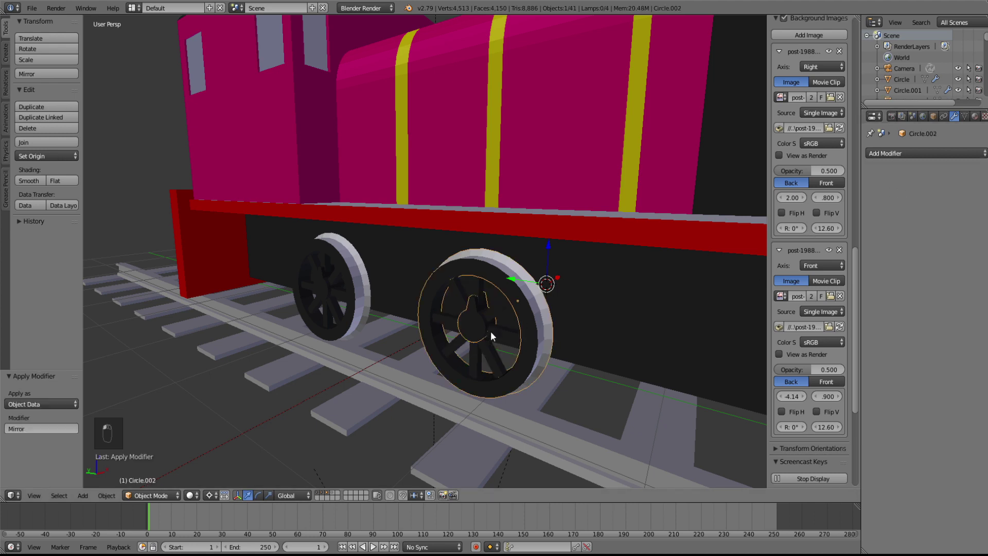
pyautogui.rightClick(520, 335)
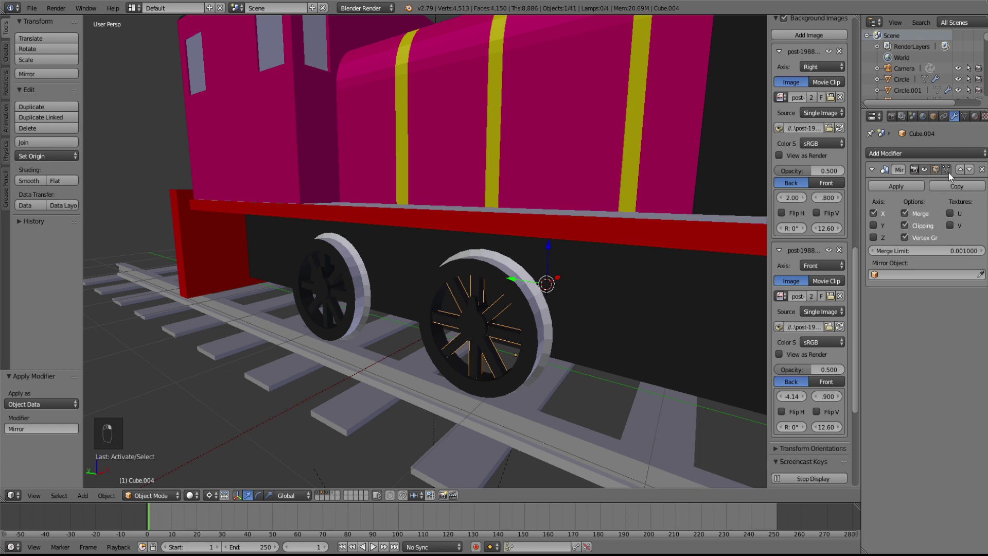
pyautogui.click(886, 189)
# - Apply the Mirror modifiers of the cab-end wheel and its spokes
pyautogui.rightClick(355, 276)
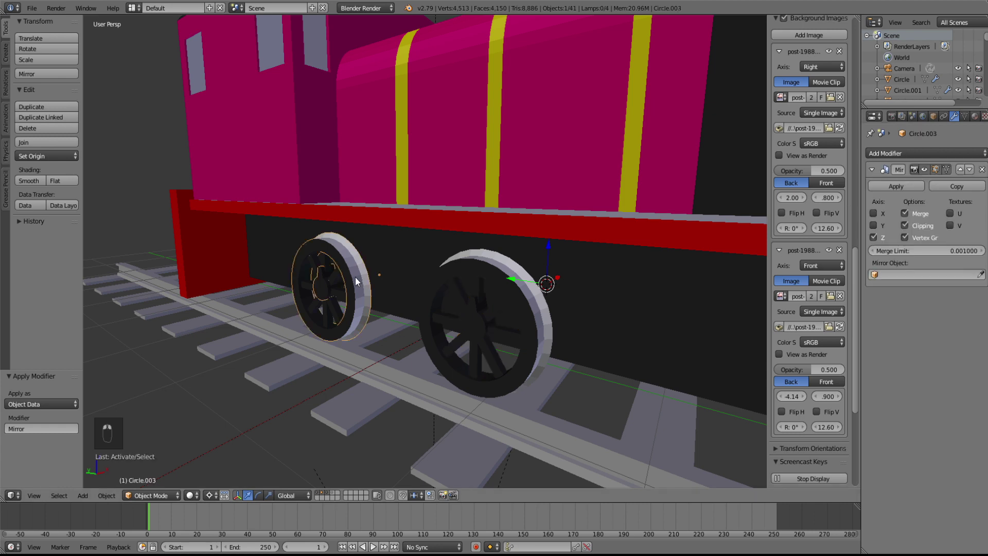
pyautogui.click(899, 187)
pyautogui.rightClick(338, 298)
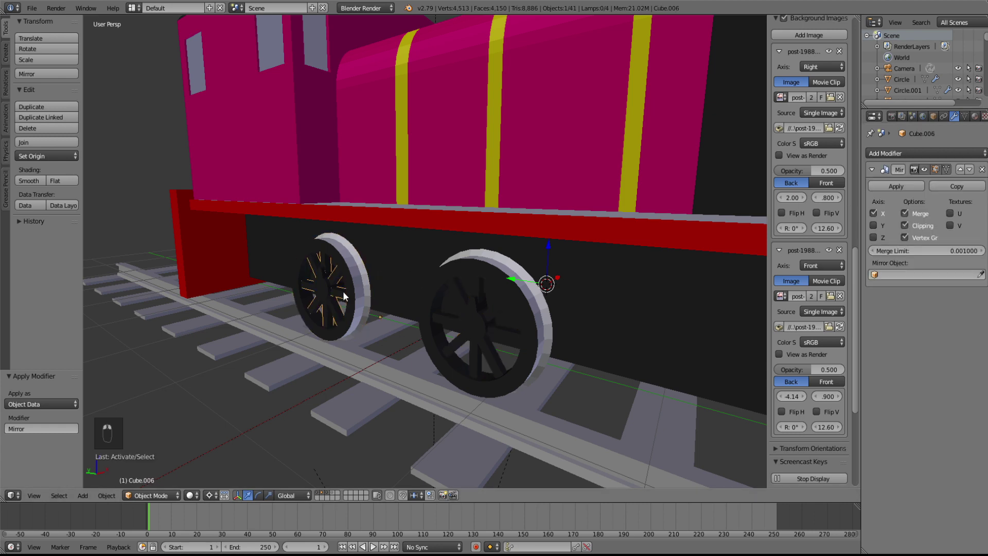
pyautogui.click(911, 183)
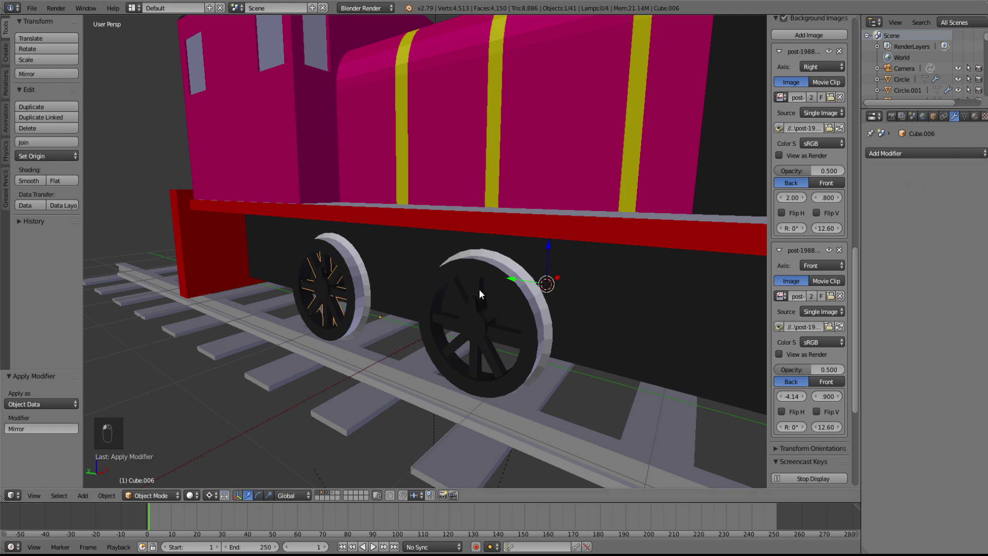
# - Try joining the spokes to their wheel at the cab end and at the bonnet end, and deselect everything
pyautogui.moveTo(517, 279); pyautogui.dragTo(492, 276)
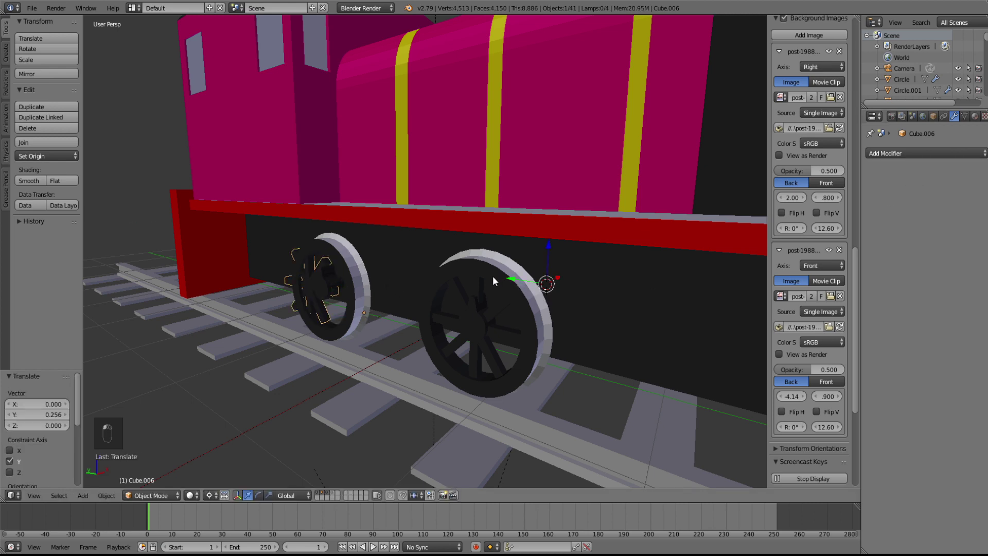
pyautogui.hotkey('ctrl', 'z')
pyautogui.keyDown('shift'); pyautogui.rightClick(359, 312); pyautogui.keyUp('shift')
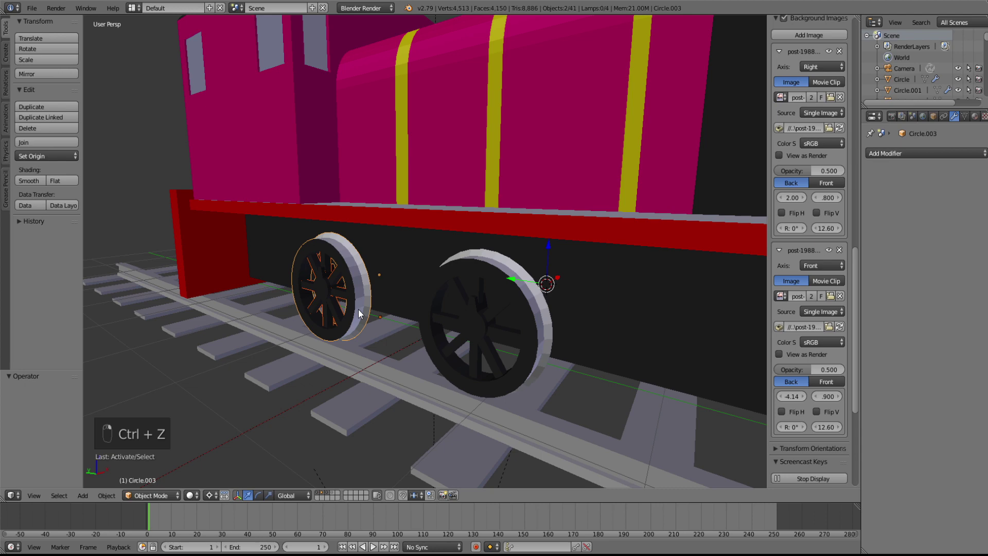
pyautogui.hotkey('ctrl', 'j')
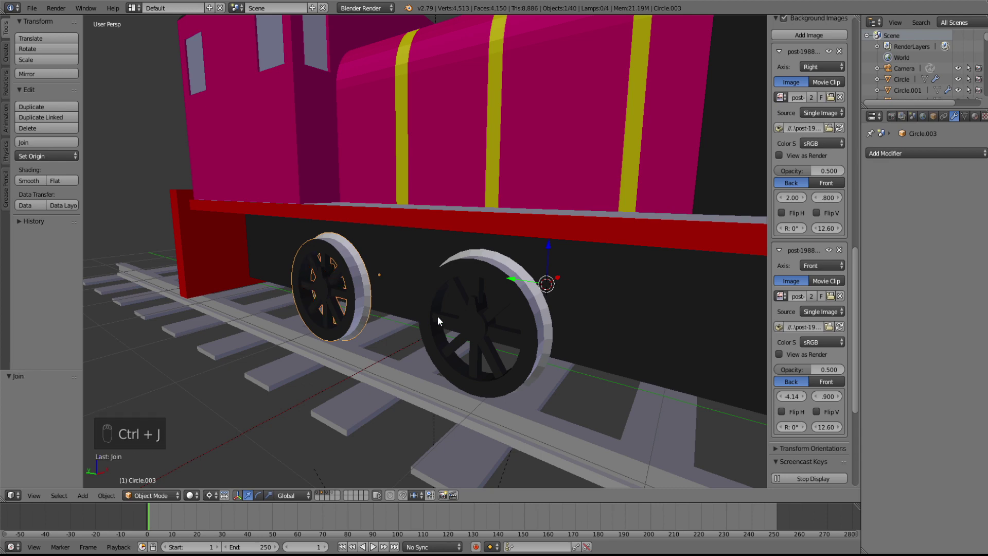
pyautogui.moveTo(364, 306); pyautogui.dragTo(386, 294, button='middle')
pyautogui.scroll(1, 310, 317)
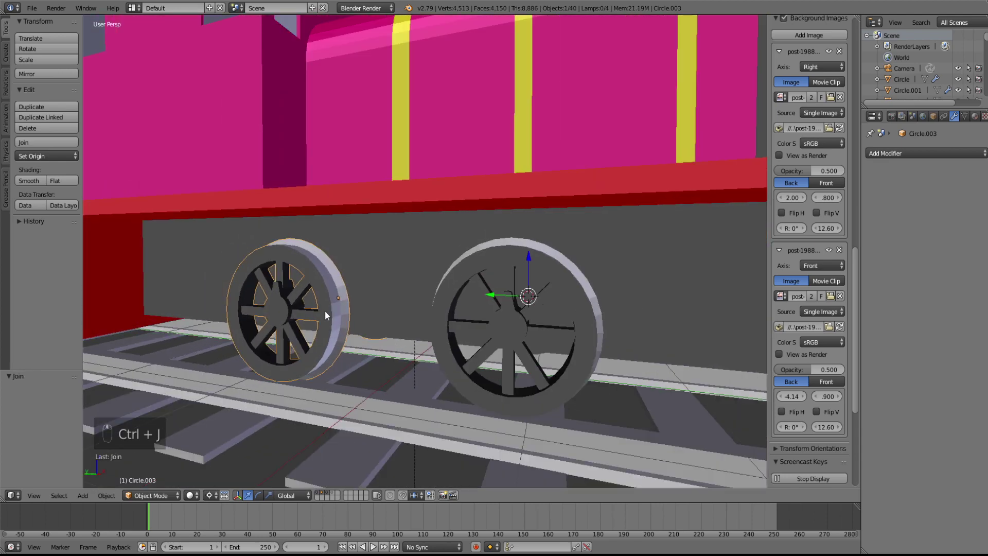
pyautogui.rightClick(530, 309)
pyautogui.keyDown('shift'); pyautogui.rightClick(588, 302); pyautogui.keyUp('shift')
pyautogui.press('a')
# - Undo the joins of the wheels with their spokes, keeping the applied Mirror modifiers
pyautogui.moveTo(610, 307); pyautogui.dragTo(569, 307, button='middle')
pyautogui.scroll(-3, 569, 307)
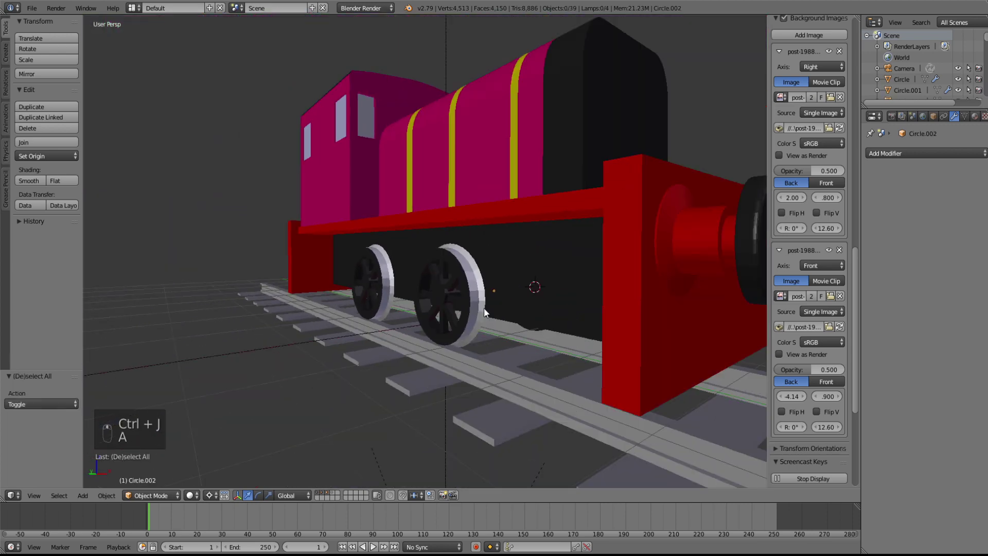
pyautogui.moveTo(484, 308); pyautogui.dragTo(526, 307, button='middle')
pyautogui.hotkey('ctrl', 'z')
pyautogui.hotkey('ctrl', 'z')
pyautogui.hotkey('ctrl', 'z')
pyautogui.hotkey('ctrl', 'z')
pyautogui.hotkey('ctrl', 'z')
pyautogui.hotkey('ctrl', 'z')
pyautogui.hotkey('ctrl', 'z')
pyautogui.hotkey('ctrl', 'z')
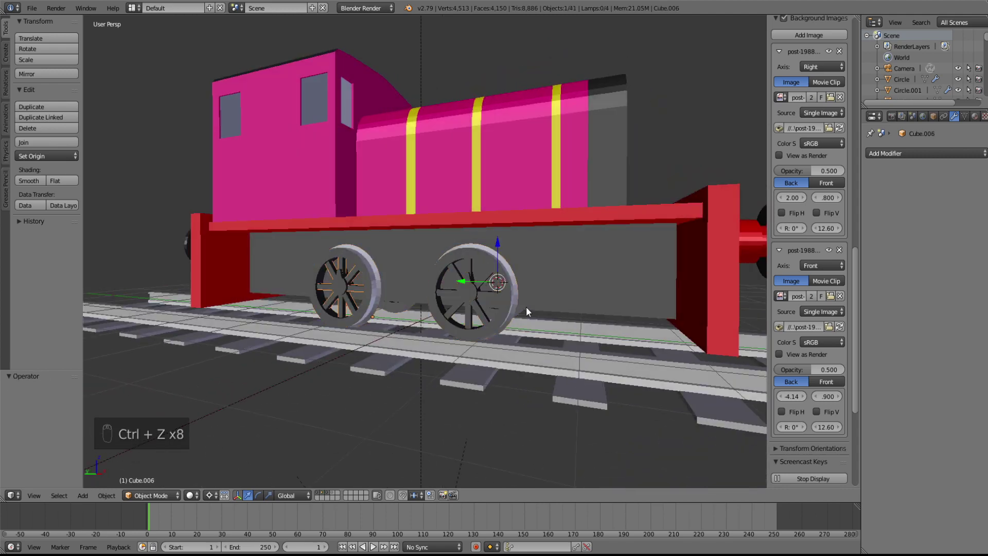
pyautogui.moveTo(526, 307); pyautogui.dragTo(624, 308, button='middle')
pyautogui.hotkey('ctrl', 'z')
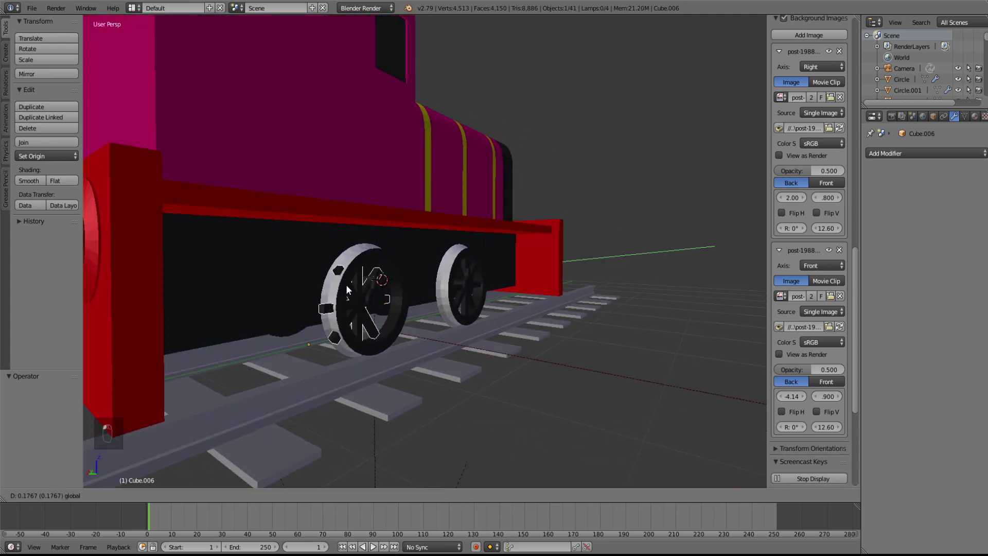
# - Move both wheel objects and both spoke objects to the fifth layer and show only that layer
pyautogui.moveTo(563, 304); pyautogui.dragTo(545, 356, button='middle')
pyautogui.keyDown('shift'); pyautogui.rightClick(502, 361); pyautogui.keyUp('shift')
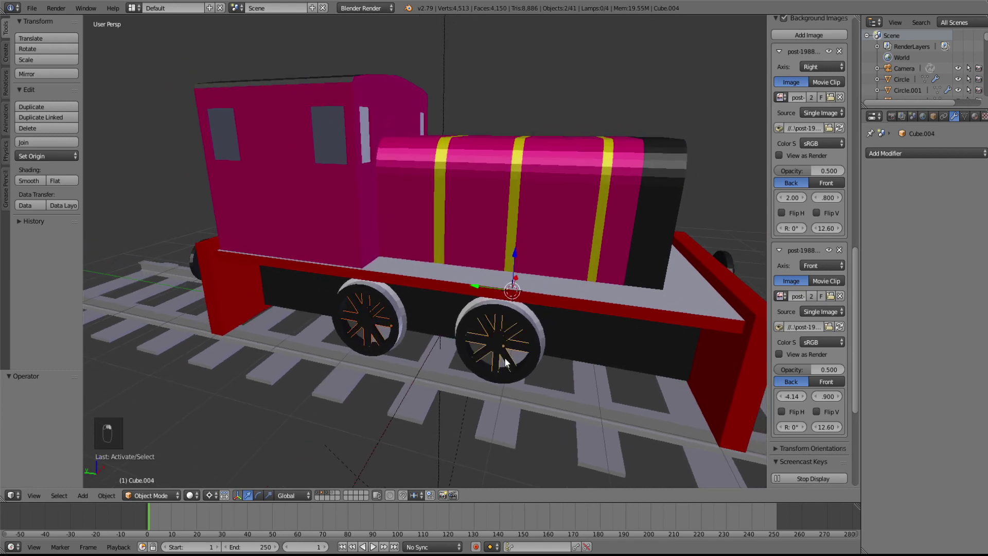
pyautogui.keyDown('shift'); pyautogui.rightClick(517, 372); pyautogui.keyUp('shift')
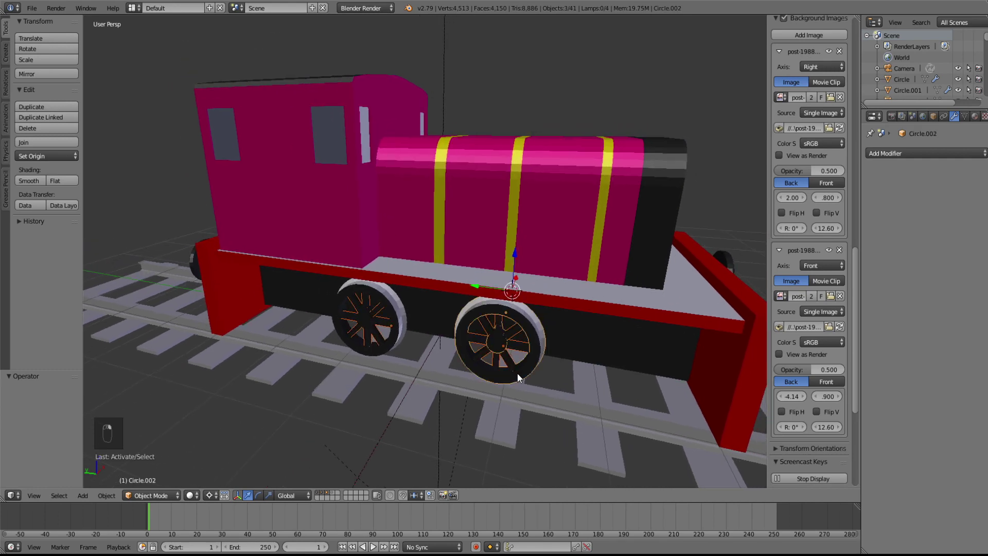
pyautogui.keyDown('shift'); pyautogui.rightClick(386, 345); pyautogui.keyUp('shift')
pyautogui.moveTo(532, 369); pyautogui.dragTo(471, 346, button='middle')
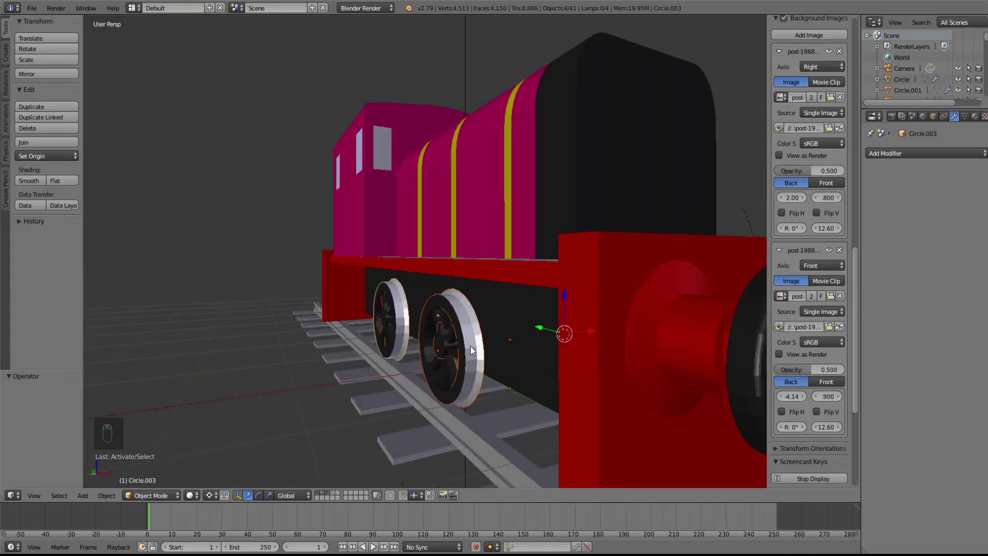
pyautogui.press('m')
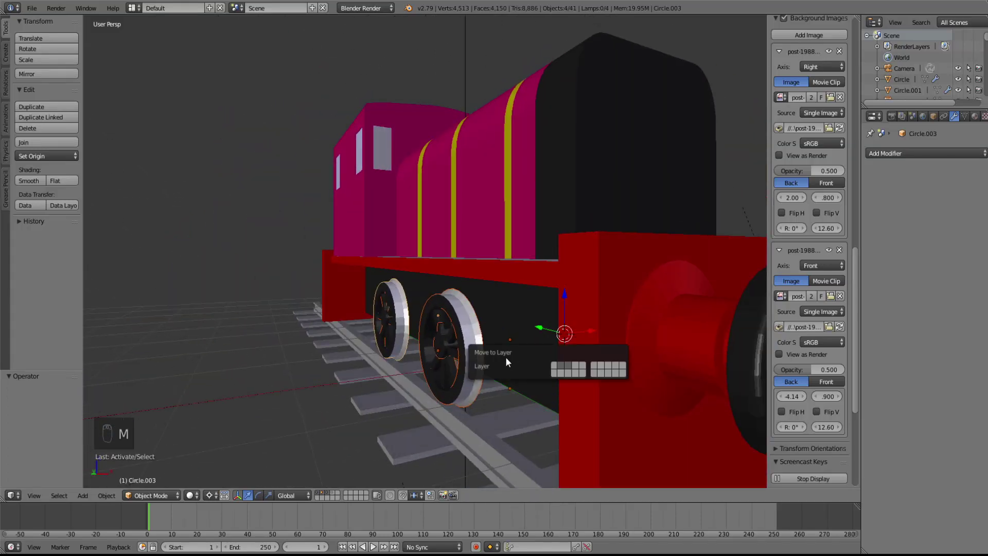
pyautogui.click(582, 367)
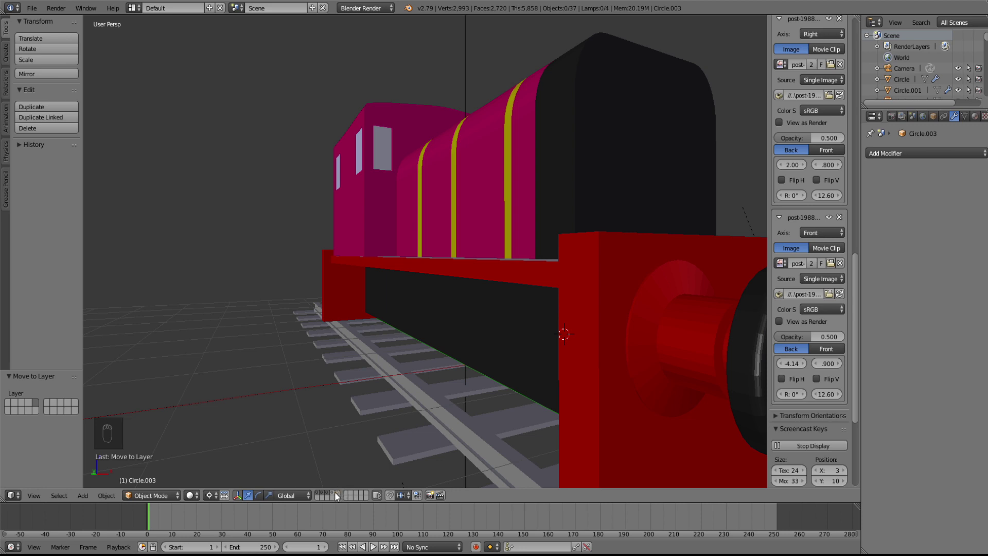
pyautogui.click(335, 493)
pyautogui.moveTo(474, 418); pyautogui.dragTo(376, 409, button='middle')
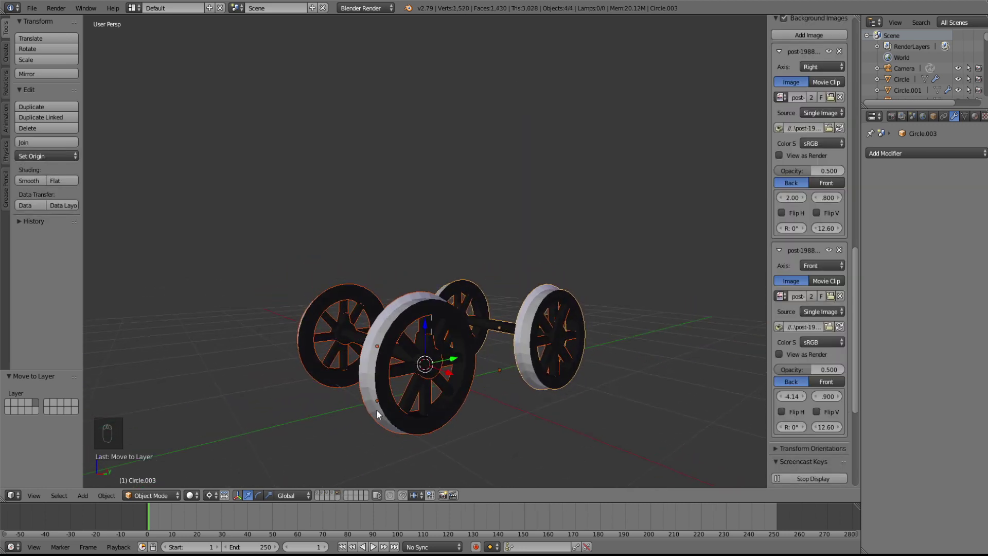
# - Move the black side frames and the buffers from the second layer to the first layer and show the first layer
pyautogui.click(320, 493)
pyautogui.click(317, 492)
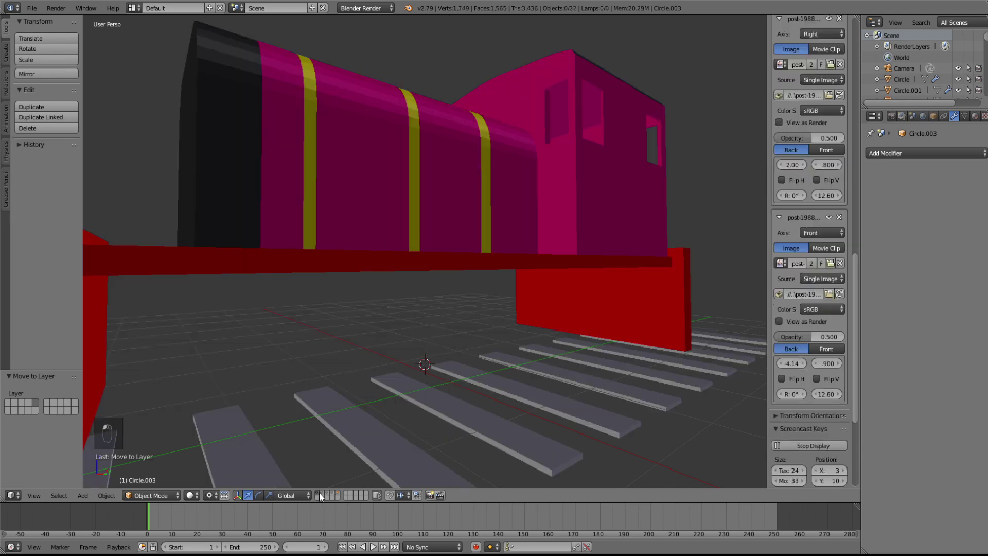
pyautogui.moveTo(440, 324); pyautogui.dragTo(478, 360, button='middle')
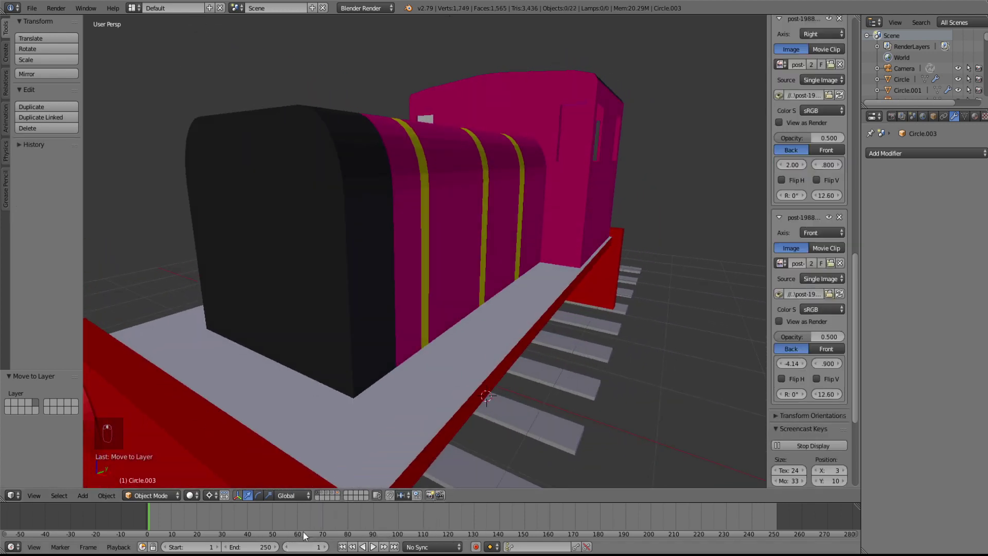
pyautogui.click(320, 493)
pyautogui.rightClick(414, 406)
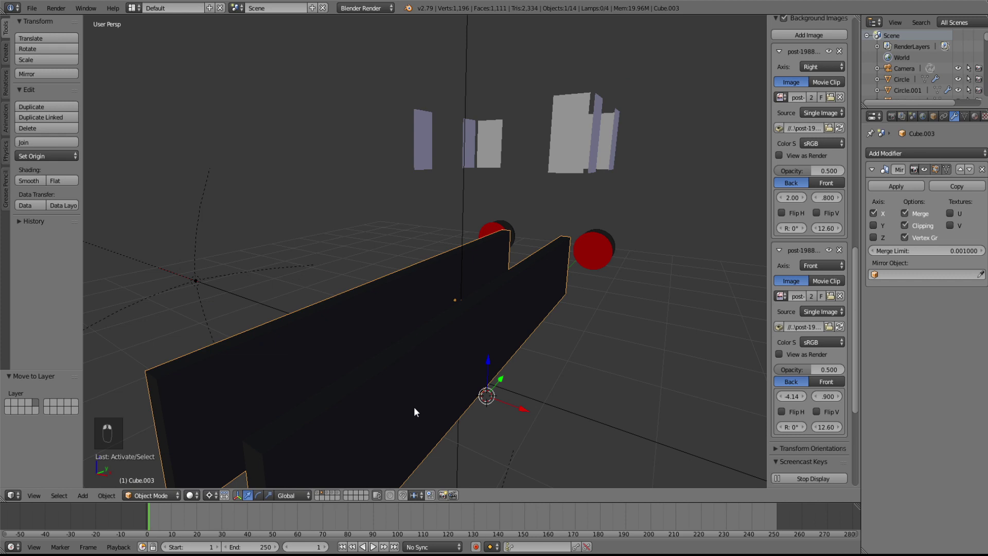
pyautogui.scroll(-7, 414, 407)
pyautogui.moveTo(502, 347); pyautogui.dragTo(429, 384, button='middle')
pyautogui.moveTo(526, 310); pyautogui.dragTo(408, 335, button='middle')
pyautogui.rightClick(485, 315)
pyautogui.press('m')
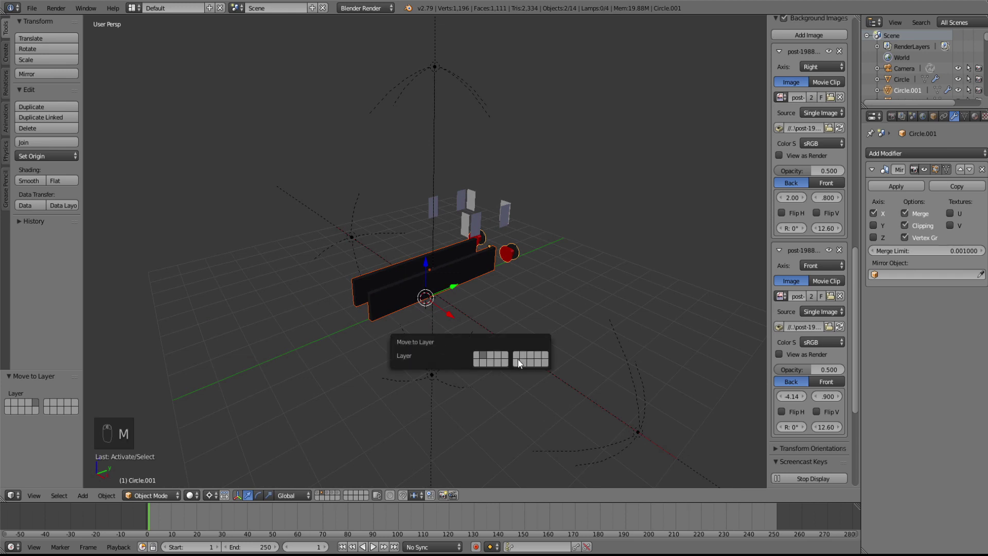
pyautogui.click(480, 356)
pyautogui.click(319, 493)
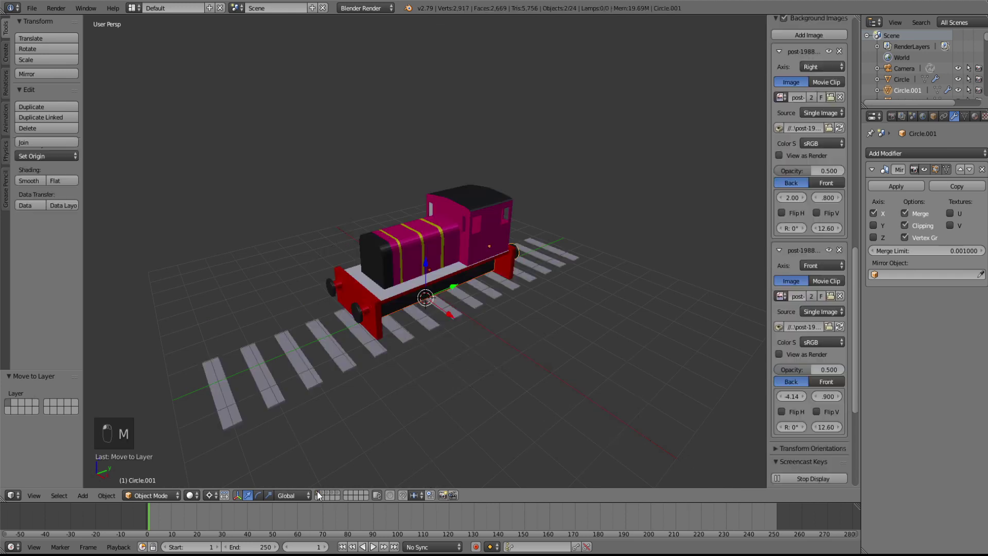
# - Apply the Mirror modifiers of the black side frames and the bonnet-end buffers
pyautogui.moveTo(480, 303); pyautogui.dragTo(469, 325, button='middle')
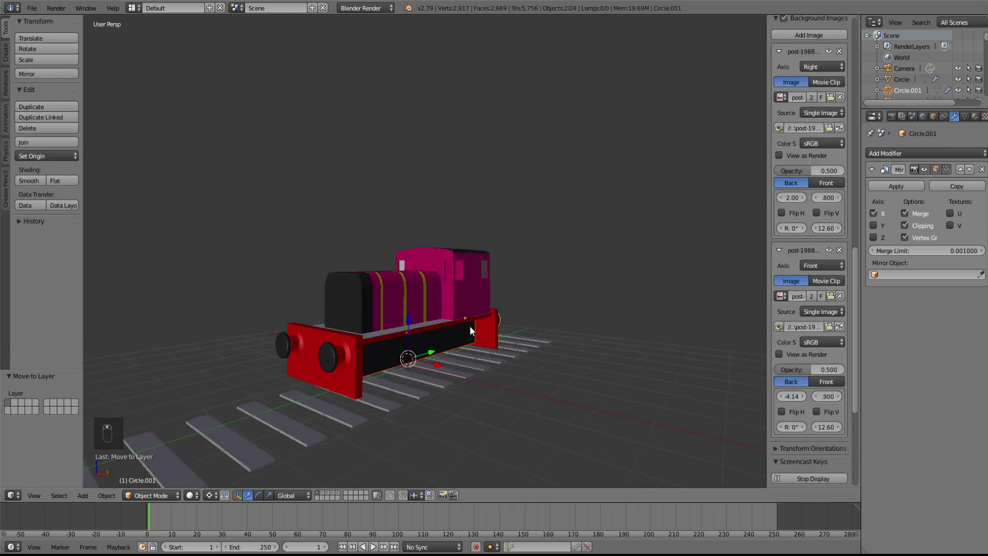
pyautogui.rightClick(436, 364)
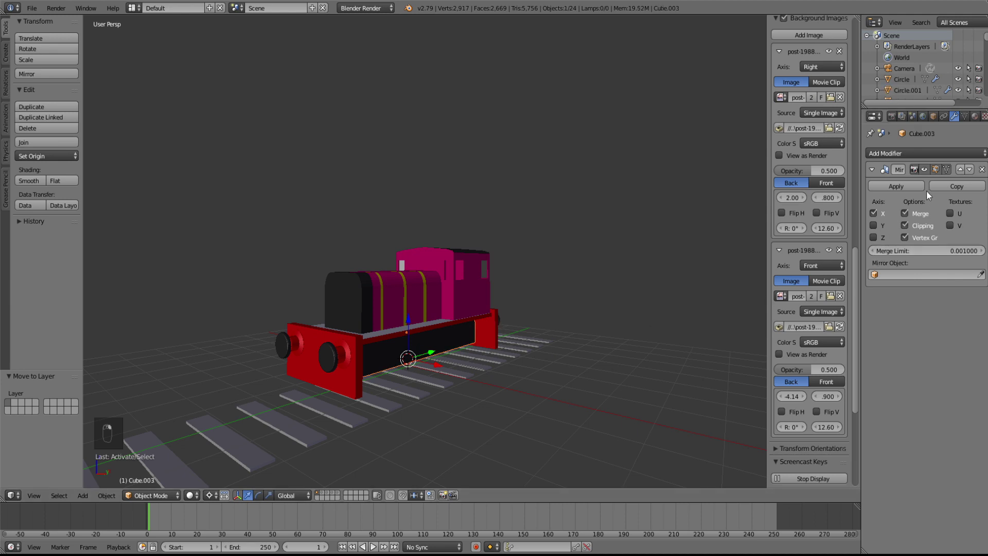
pyautogui.click(909, 186)
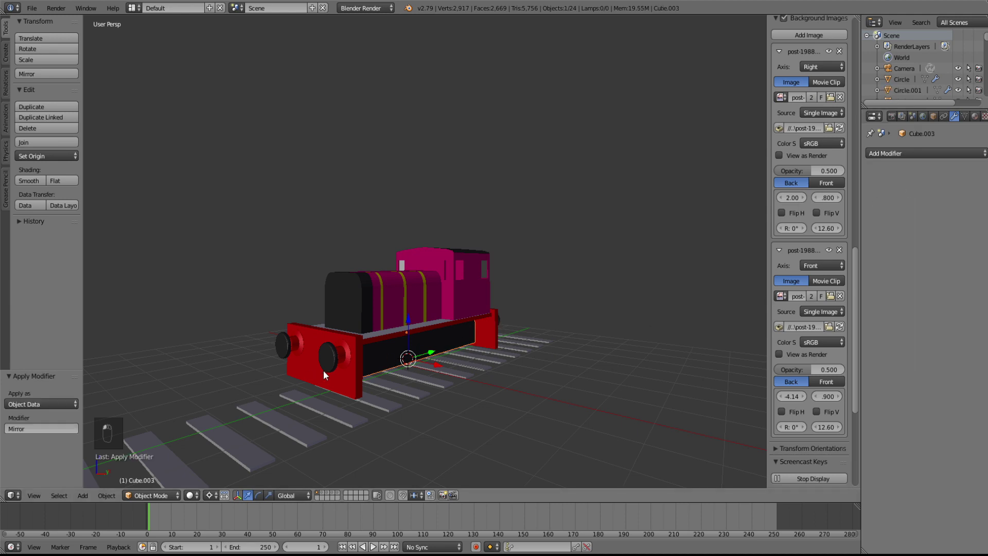
pyautogui.rightClick(335, 360)
pyautogui.click(894, 186)
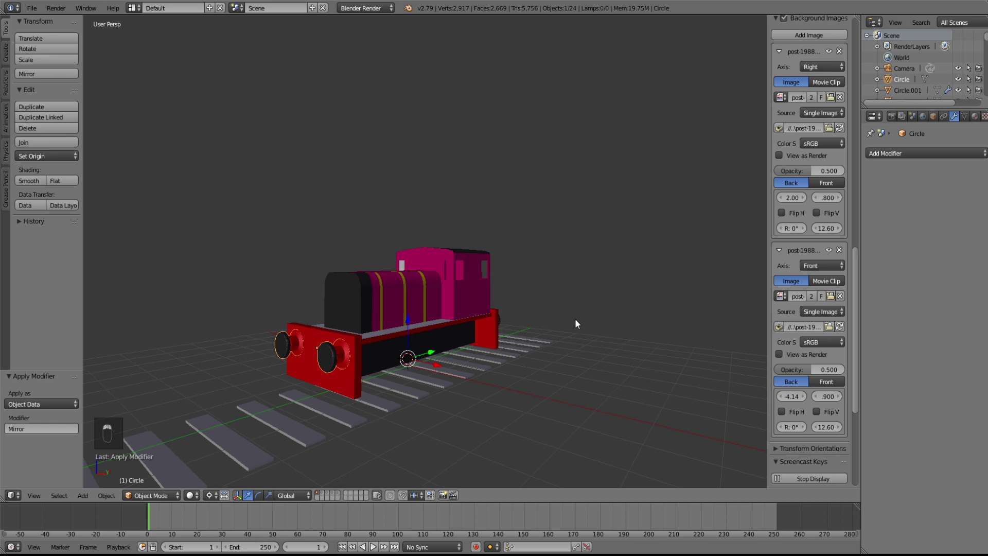
# - Apply the Mirror modifier of the cab-end buffers and check the bonnet and the cab for unapplied modifiers
pyautogui.moveTo(575, 319); pyautogui.dragTo(512, 337, button='middle')
pyautogui.rightClick(512, 336)
pyautogui.click(918, 185)
pyautogui.moveTo(666, 302); pyautogui.dragTo(512, 343, button='middle')
pyautogui.rightClick(387, 294)
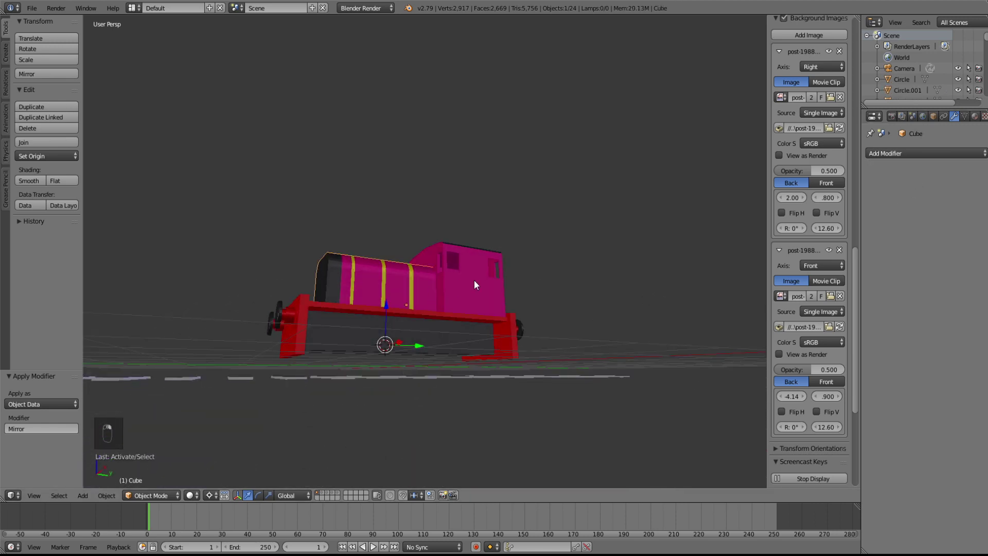
pyautogui.moveTo(480, 280); pyautogui.dragTo(674, 308, button='middle')
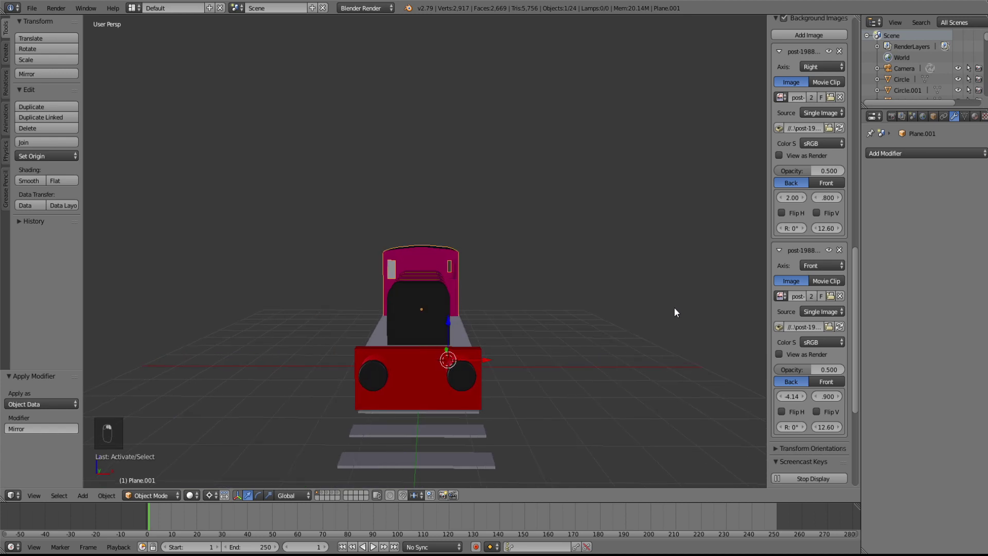
# - Check what the other layers contain, up to the fifth, and return to the first layer
pyautogui.click(320, 493)
pyautogui.click(326, 493)
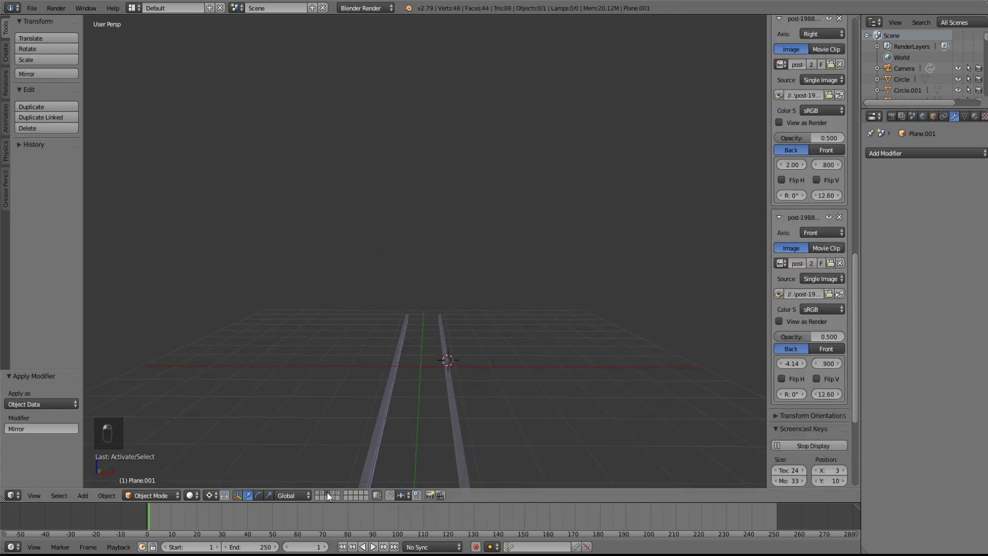
pyautogui.click(334, 493)
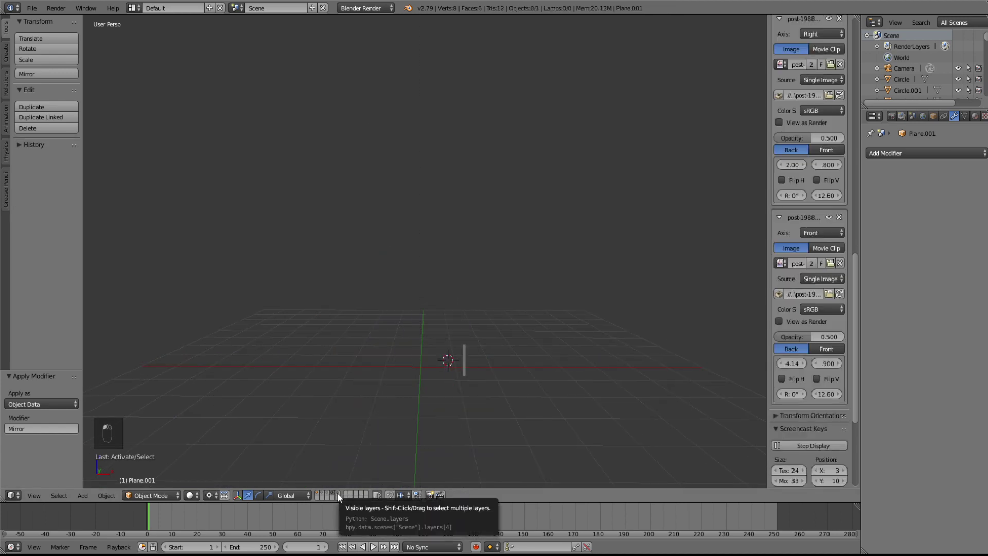
pyautogui.moveTo(522, 388); pyautogui.dragTo(336, 434, button='middle')
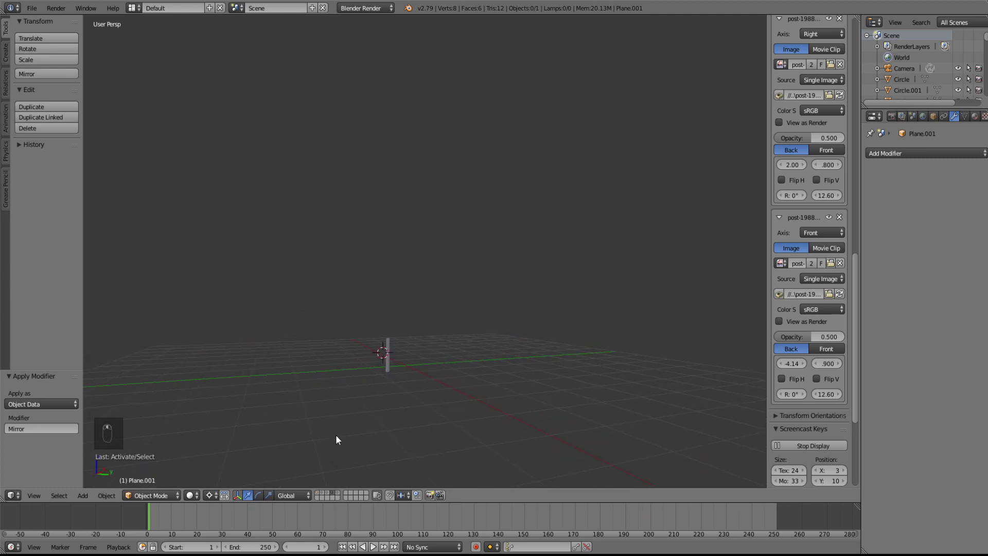
pyautogui.click(336, 494)
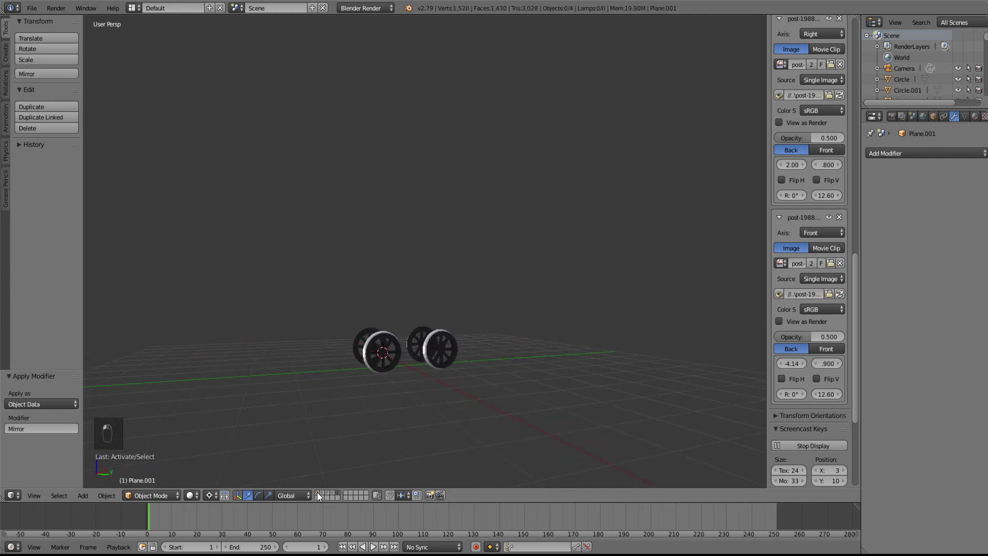
pyautogui.click(316, 492)
# - Move the pane in the cab's front window from the first layer to the second layer
pyautogui.moveTo(431, 406); pyautogui.dragTo(418, 308, button='middle')
pyautogui.scroll(4, 417, 304)
pyautogui.rightClick(412, 295)
pyautogui.press('m')
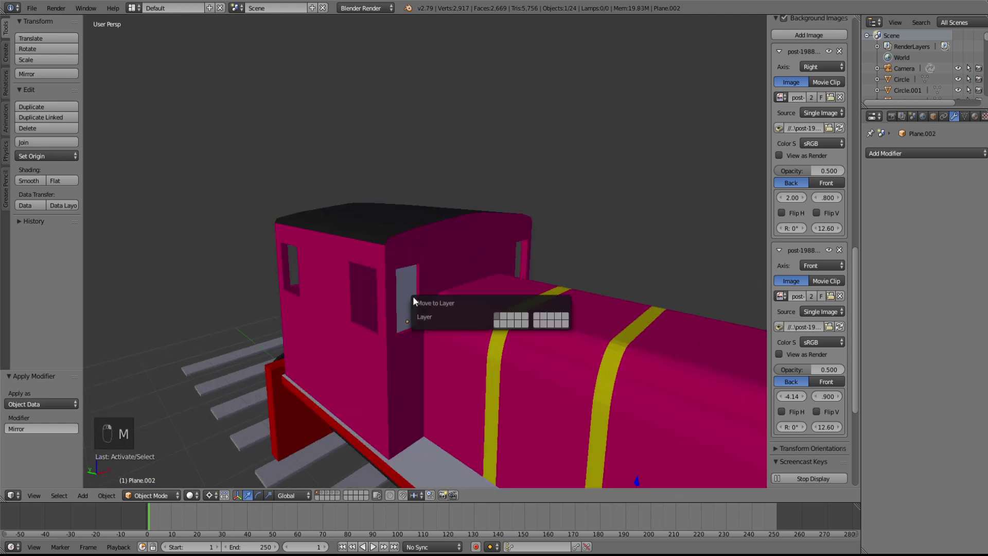
pyautogui.click(505, 313)
pyautogui.moveTo(497, 432); pyautogui.dragTo(394, 324, button='middle')
pyautogui.scroll(-5, 469, 323)
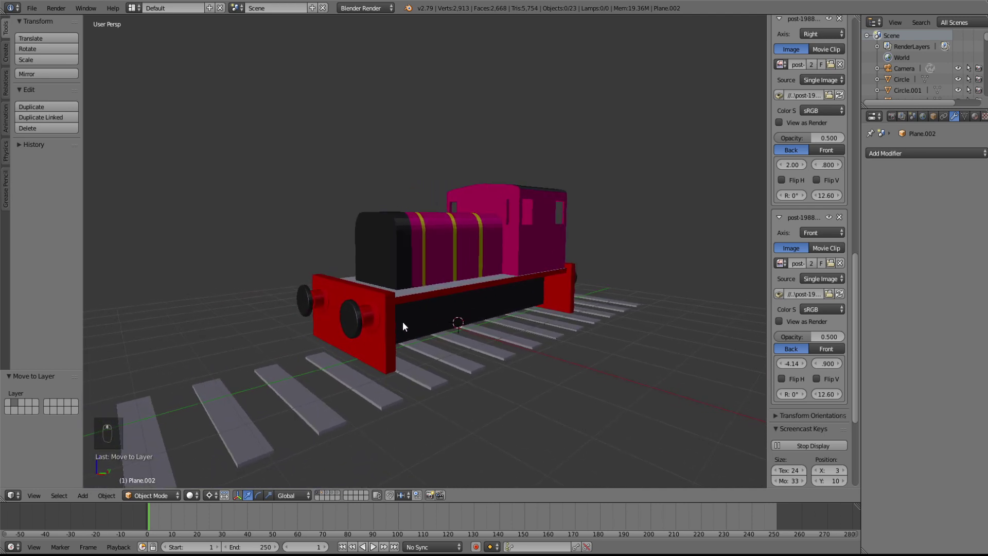
# - Shade the bonnet-end buffers smooth, then add an Edge Split modifier to them and apply it
pyautogui.scroll(2, 401, 320)
pyautogui.rightClick(300, 372)
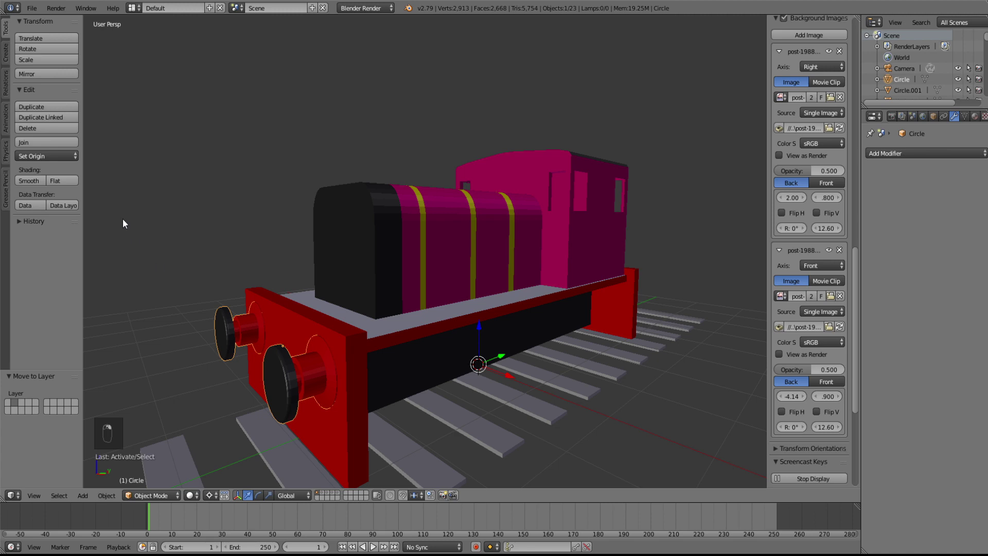
pyautogui.click(29, 180)
pyautogui.click(924, 153)
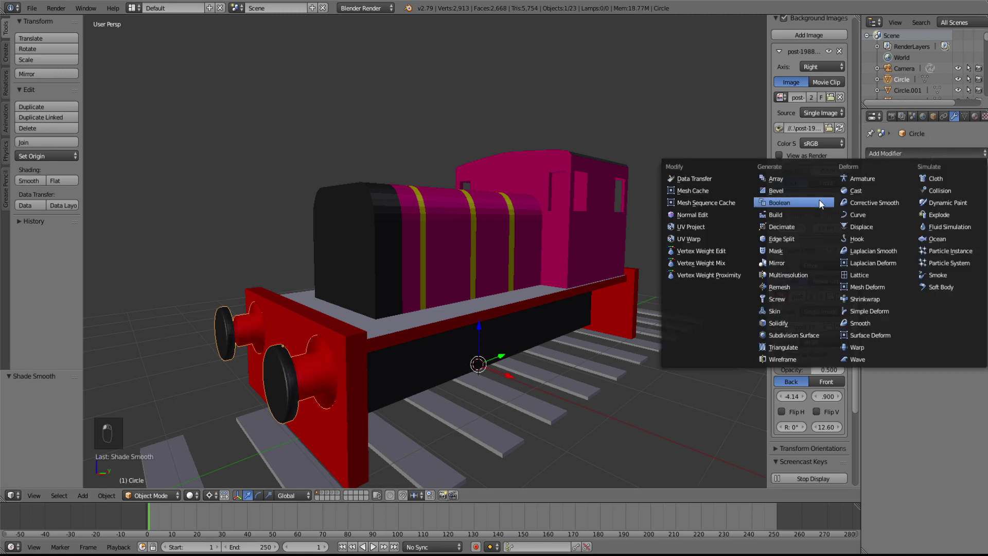
pyautogui.click(787, 238)
pyautogui.click(898, 184)
# - Shade the red buffer beam at the bonnet end smooth and apply an Edge Split modifier to it
pyautogui.rightClick(360, 423)
pyautogui.click(29, 181)
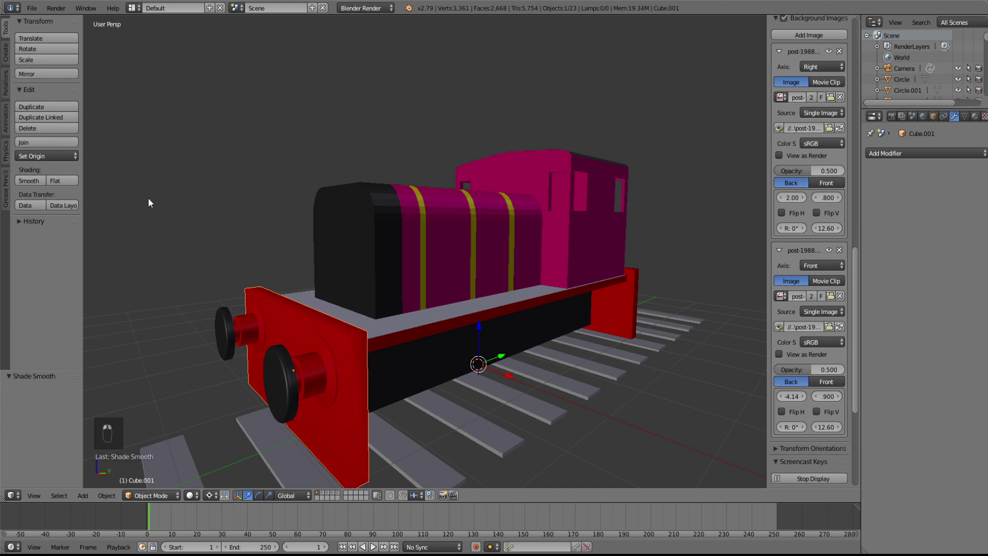
pyautogui.click(921, 153)
pyautogui.click(802, 238)
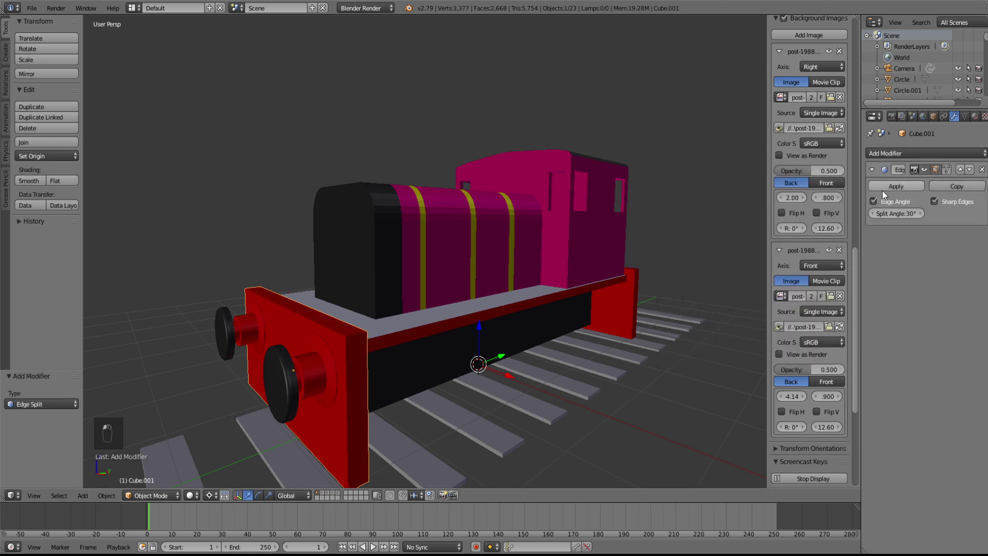
pyautogui.click(906, 186)
# - Shade the footplate under the bonnet and cab smooth and apply an Edge Split modifier to it
pyautogui.rightClick(439, 326)
pyautogui.click(28, 181)
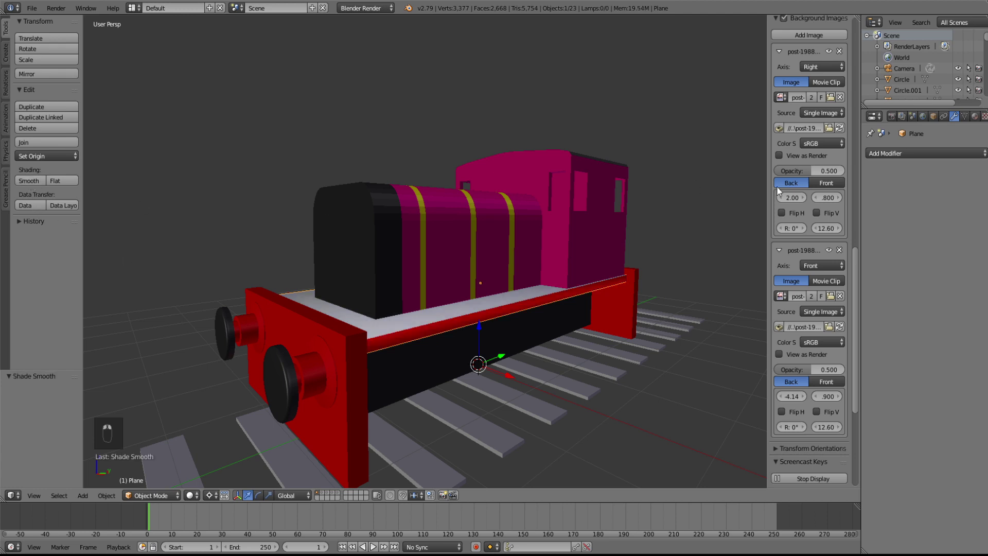
pyautogui.click(912, 156)
pyautogui.click(804, 236)
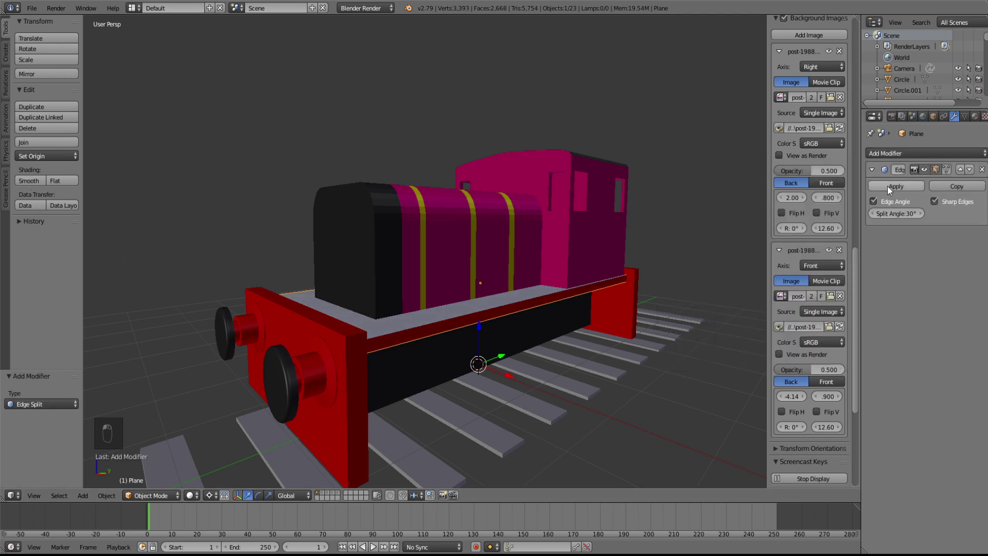
pyautogui.click(887, 185)
# - Shade the striped bonnet smooth and apply an Edge Split modifier to it
pyautogui.rightClick(428, 263)
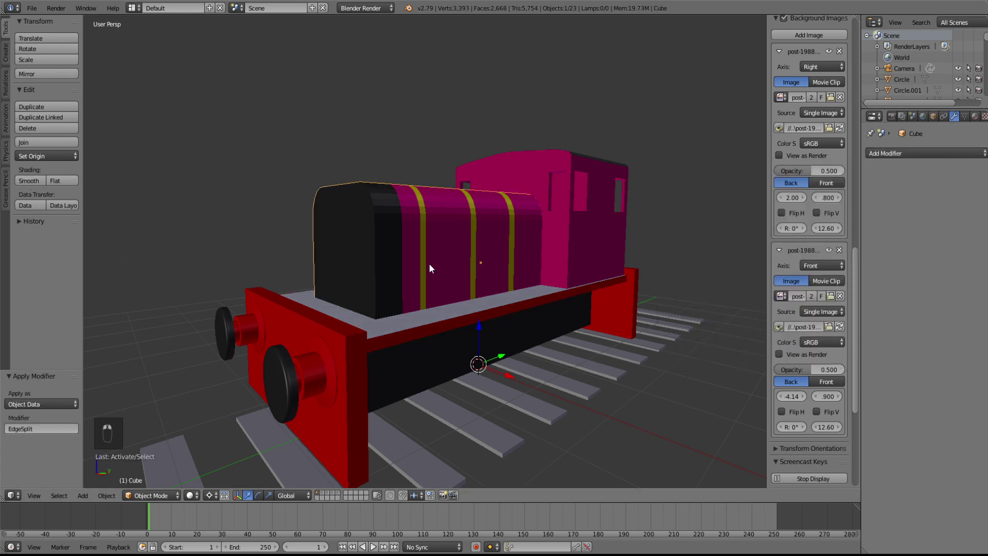
pyautogui.click(23, 181)
pyautogui.click(906, 153)
pyautogui.click(777, 228)
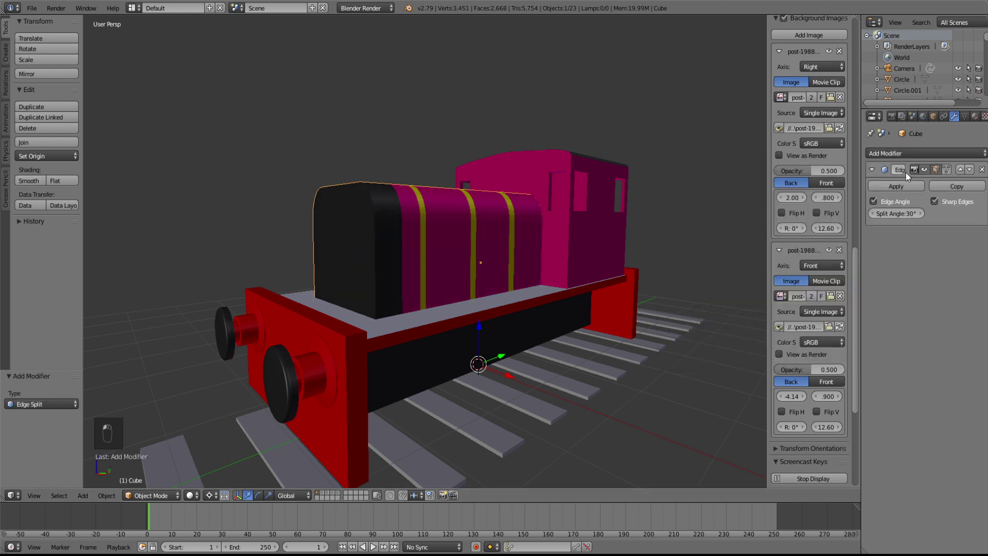
pyautogui.click(900, 187)
# - Shade the cab smooth and apply an Edge Split modifier to it
pyautogui.rightClick(601, 214)
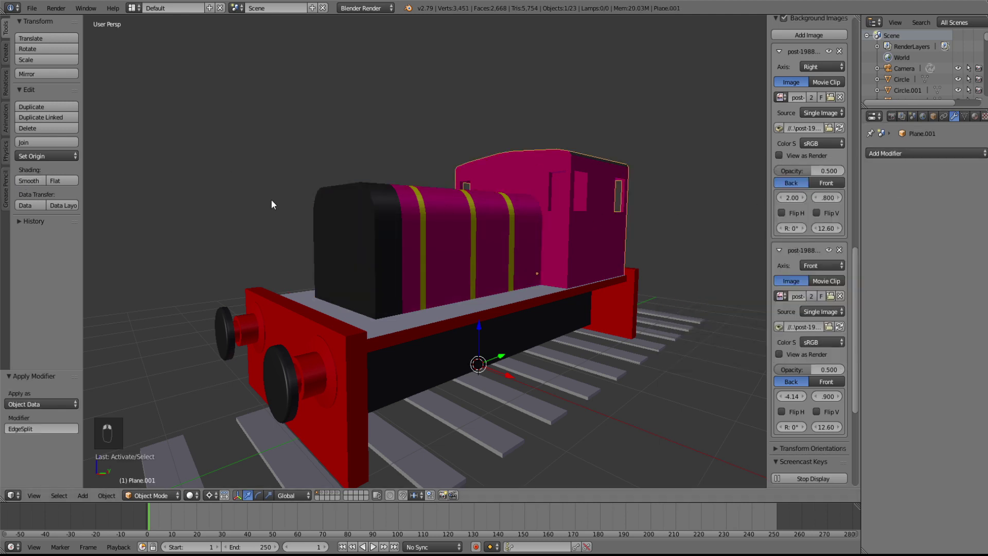
pyautogui.click(30, 181)
pyautogui.click(888, 153)
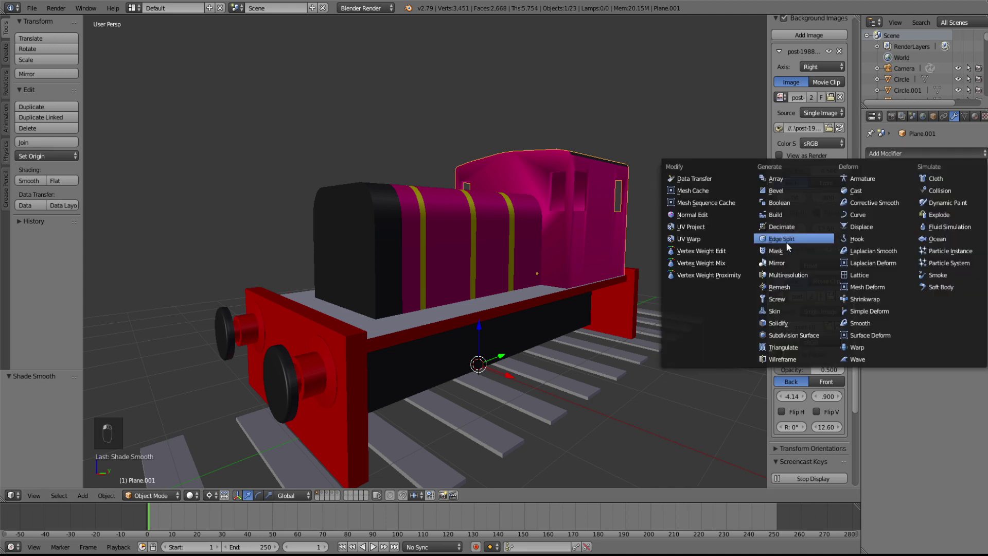
pyautogui.click(786, 239)
pyautogui.click(911, 186)
# - Shade the red buffer beam at the cab end smooth and apply an Edge Split modifier to it
pyautogui.rightClick(632, 290)
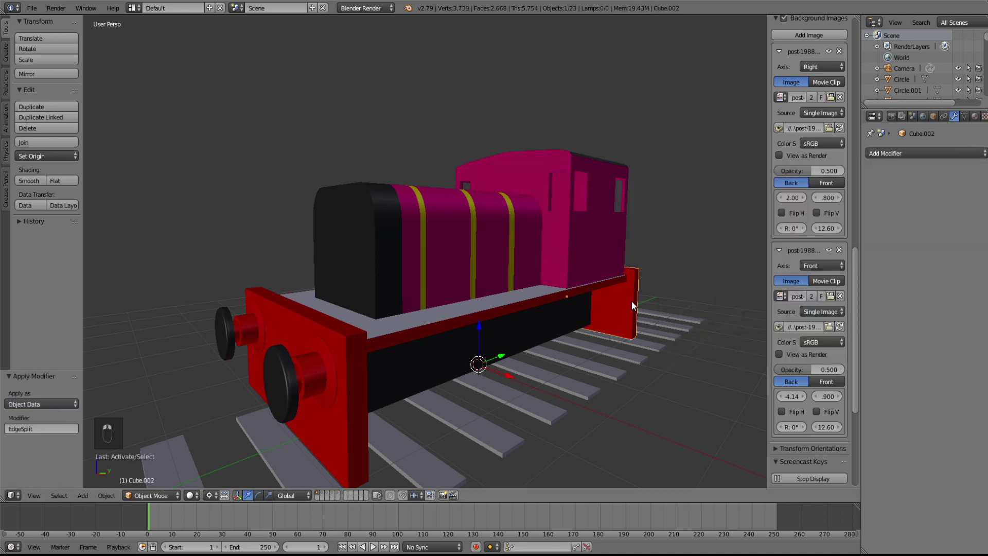
pyautogui.click(897, 153)
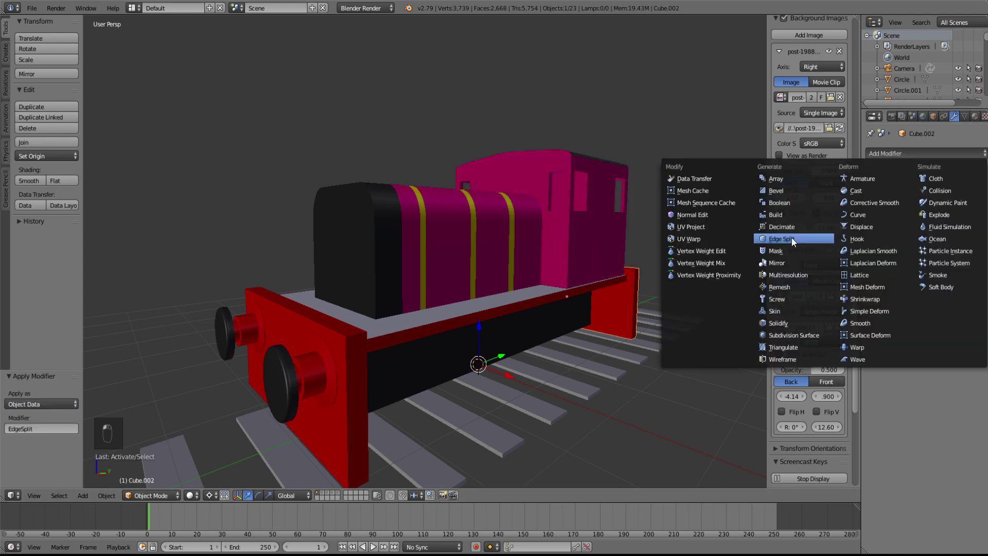
pyautogui.click(34, 181)
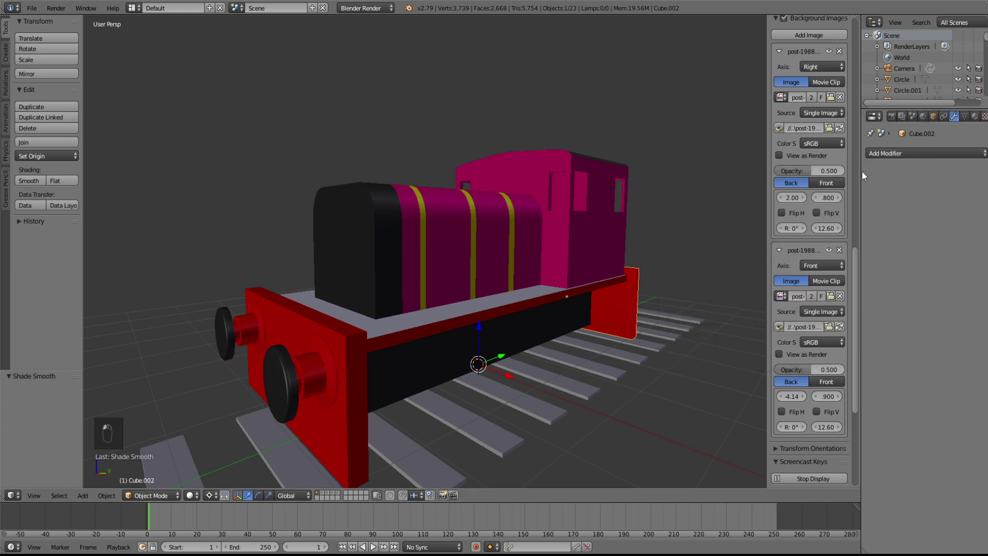
pyautogui.click(896, 153)
pyautogui.click(813, 236)
pyautogui.click(907, 185)
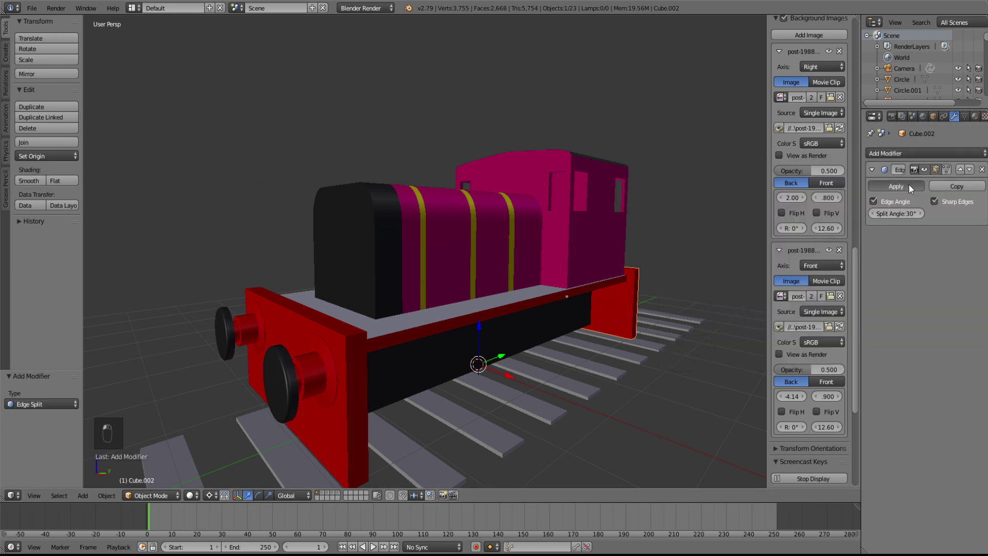
# - Shade the black side frames smooth and apply an Edge Split modifier to them
pyautogui.rightClick(549, 323)
pyautogui.click(32, 181)
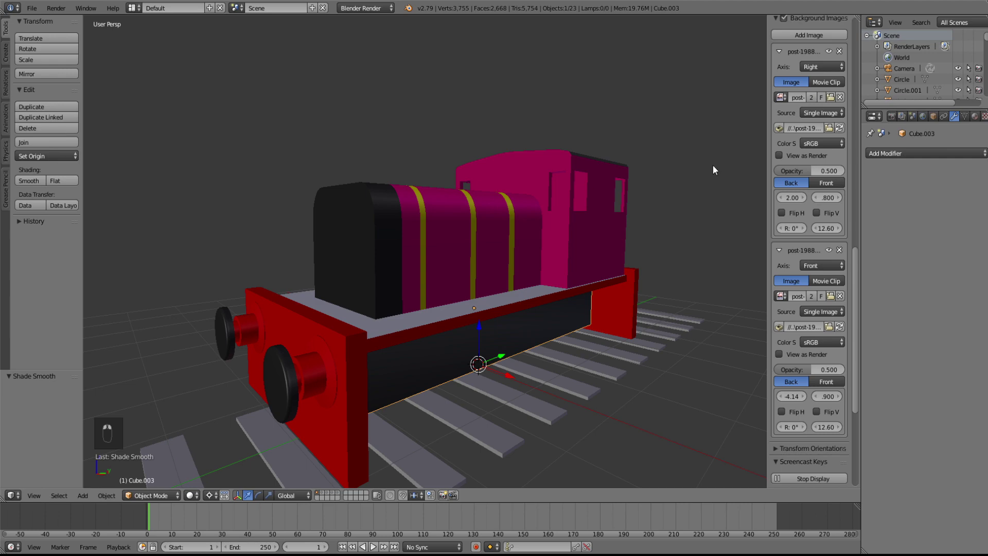
pyautogui.click(887, 152)
pyautogui.click(794, 240)
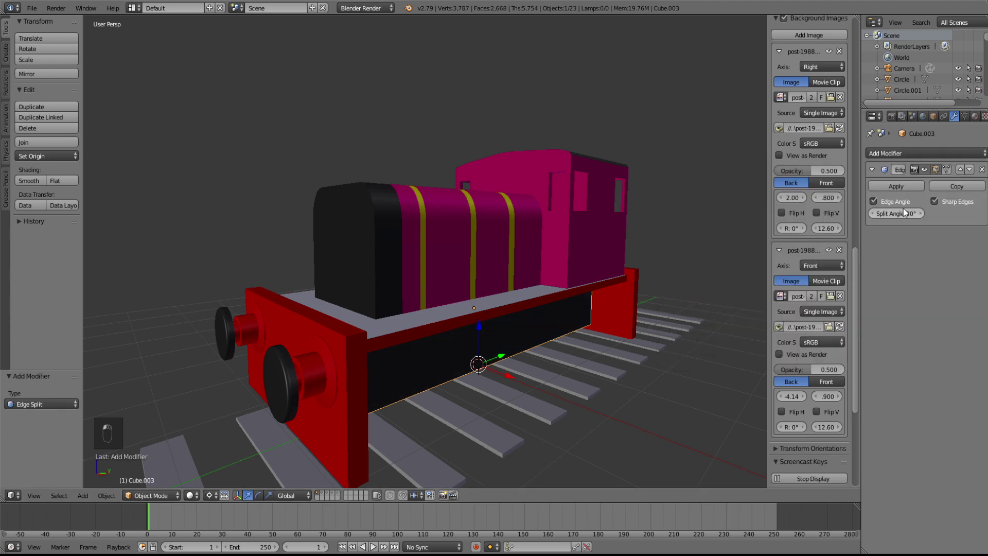
pyautogui.click(900, 185)
# - Shade the cab-end buffers smooth and apply an Edge Split modifier to them
pyautogui.moveTo(669, 319); pyautogui.dragTo(519, 369, button='middle')
pyautogui.rightClick(563, 429)
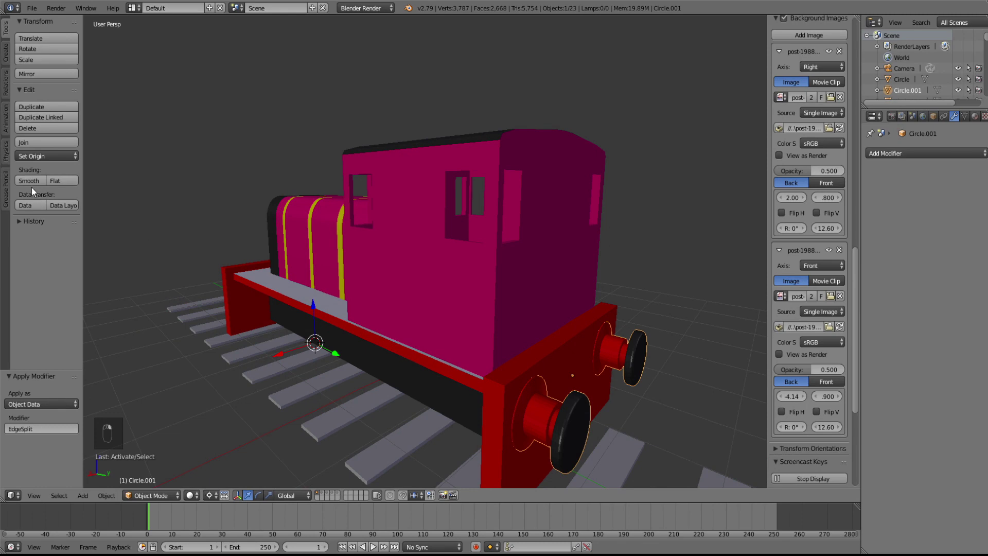
pyautogui.click(44, 181)
pyautogui.click(881, 153)
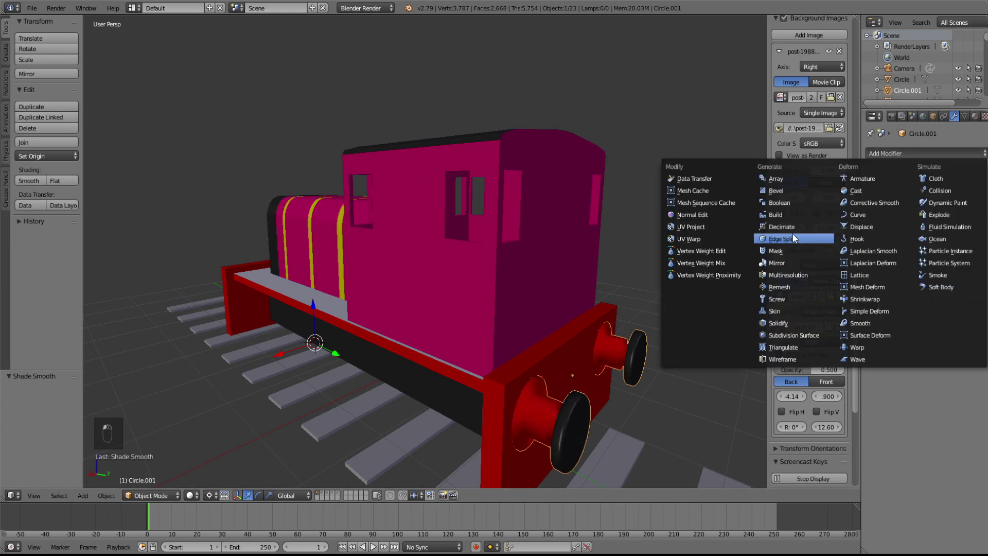
pyautogui.click(793, 238)
pyautogui.click(903, 187)
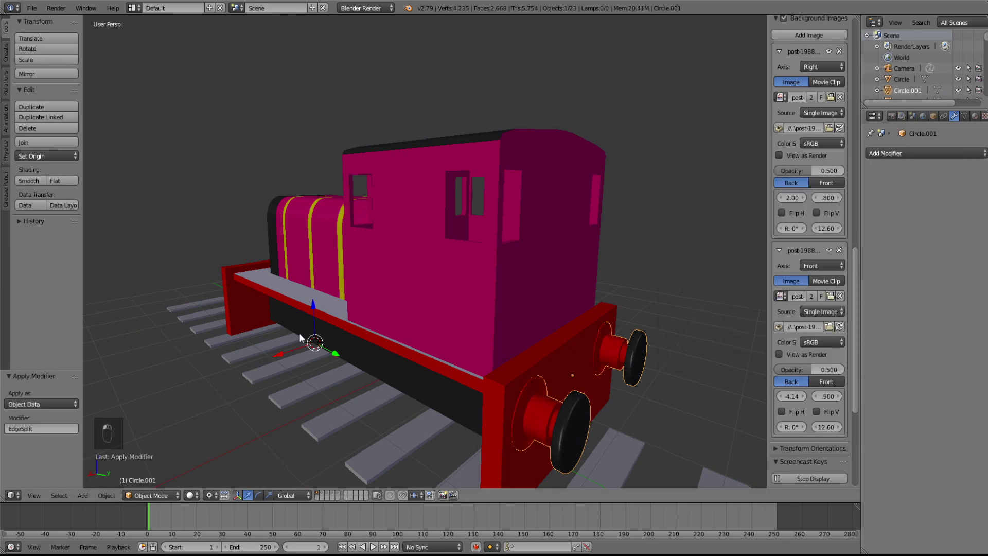
# - Show the wheel layer, shade the wheel spokes at the hood end smooth and apply an Edge Split modifier to them
pyautogui.moveTo(424, 359); pyautogui.dragTo(357, 463, button='middle')
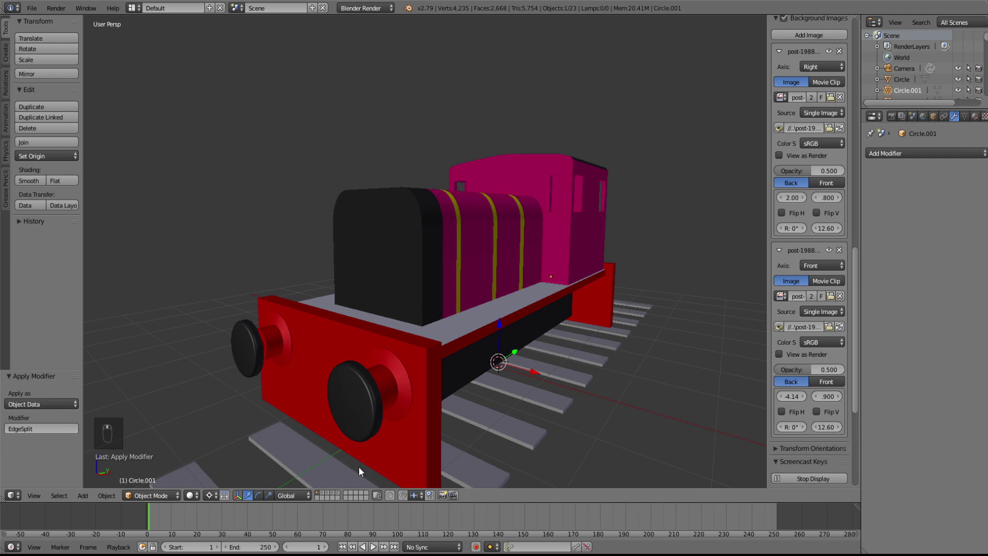
pyautogui.click(322, 493)
pyautogui.click(326, 494)
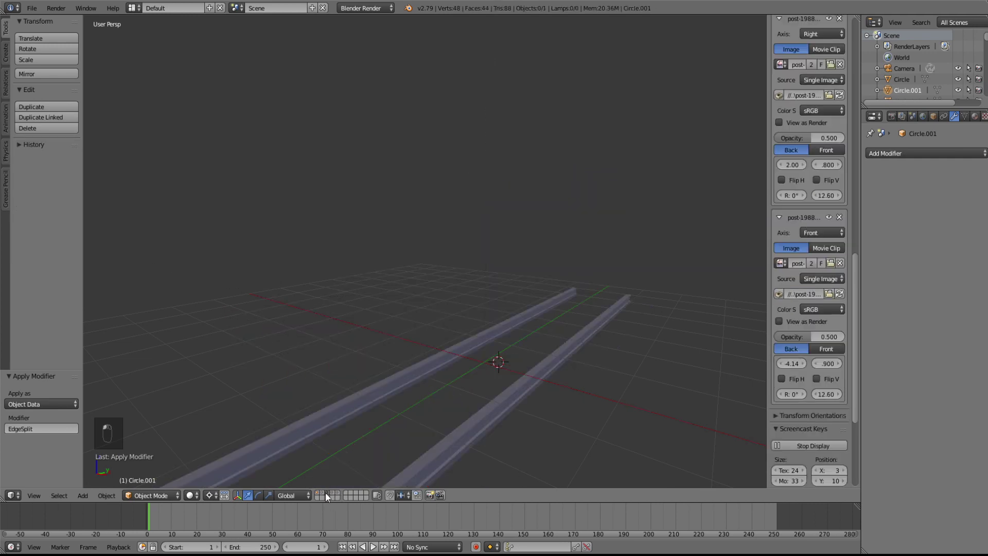
pyautogui.click(329, 492)
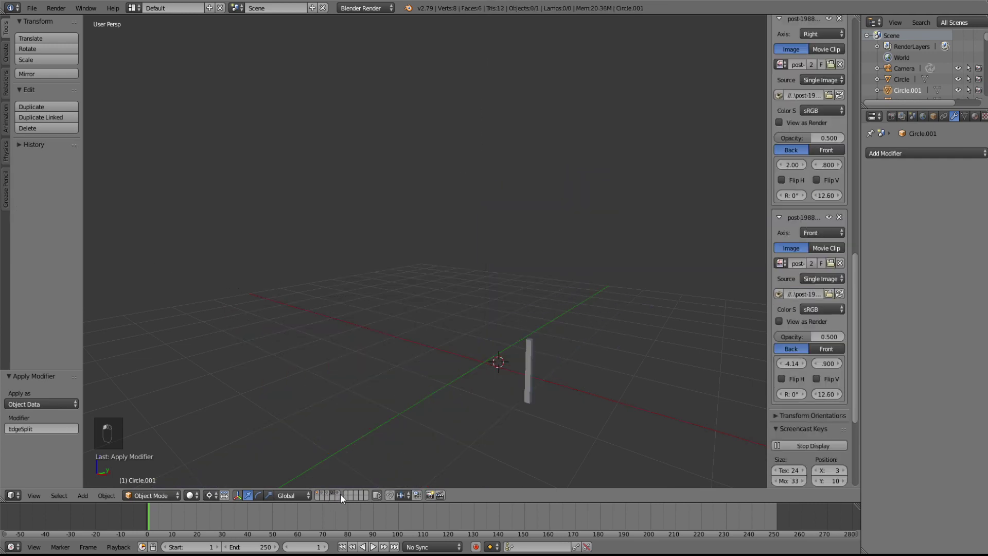
pyautogui.click(340, 497)
pyautogui.rightClick(514, 356)
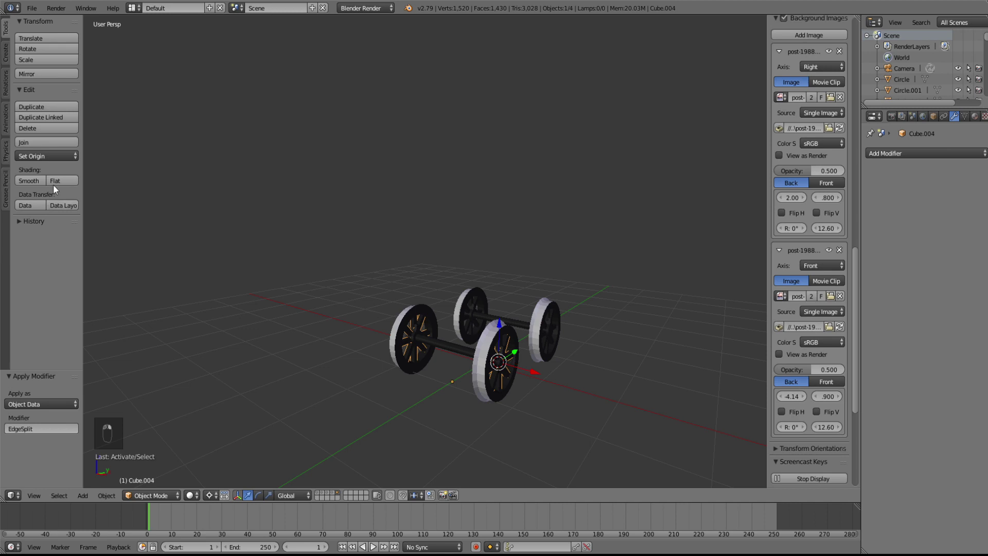
pyautogui.click(36, 181)
pyautogui.click(911, 153)
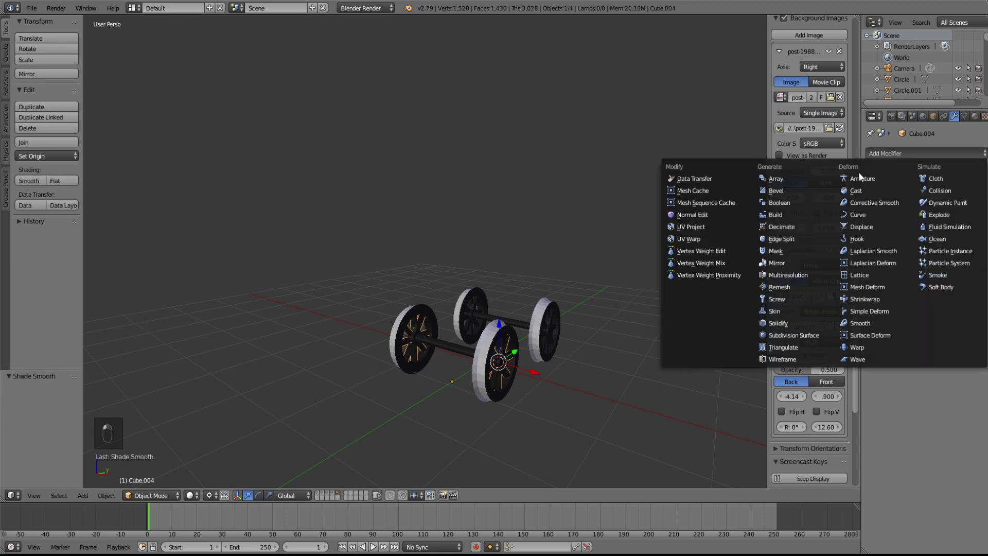
pyautogui.click(806, 240)
pyautogui.click(885, 188)
# - Shade the hood-end wheels and axle smooth and apply an Edge Split modifier to them
pyautogui.rightClick(455, 361)
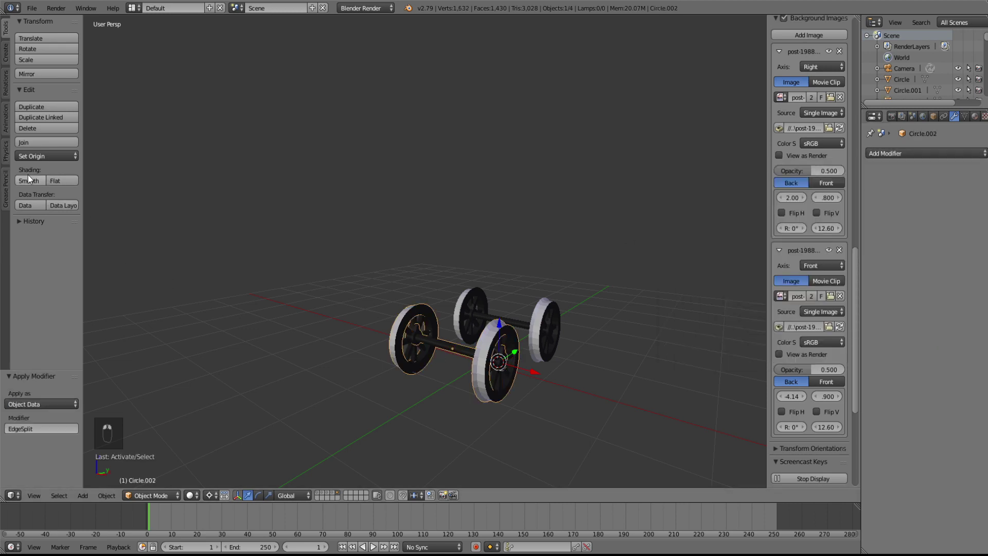
pyautogui.click(914, 153)
pyautogui.click(795, 239)
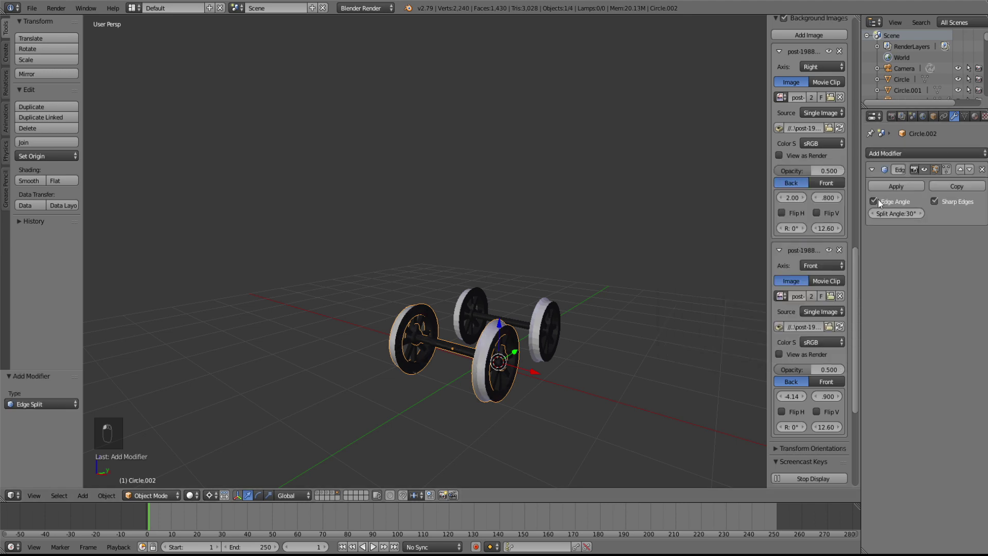
pyautogui.click(896, 185)
# - Shade the wheel spokes at the cab end smooth and apply an Edge Split modifier to them
pyautogui.rightClick(556, 327)
pyautogui.rightClick(545, 343)
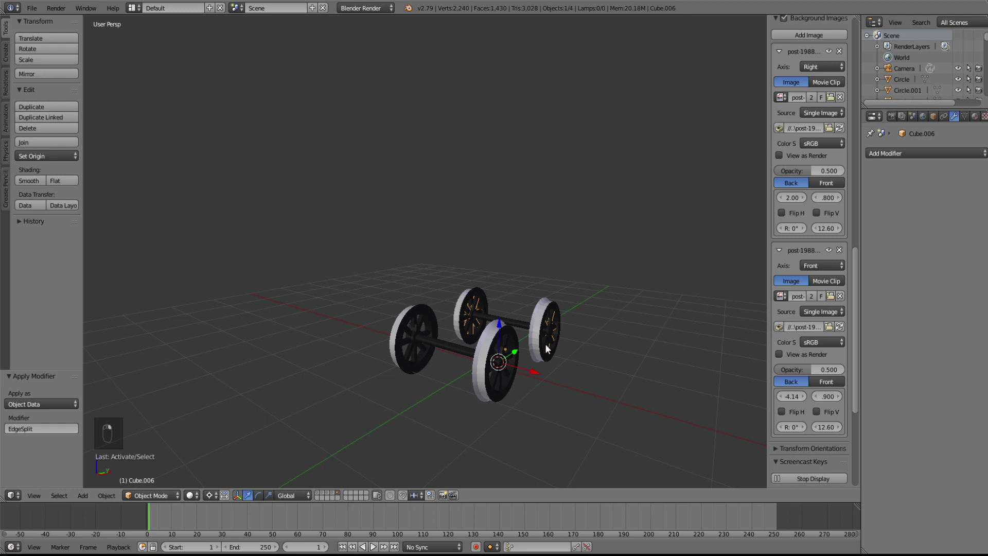
pyautogui.click(30, 180)
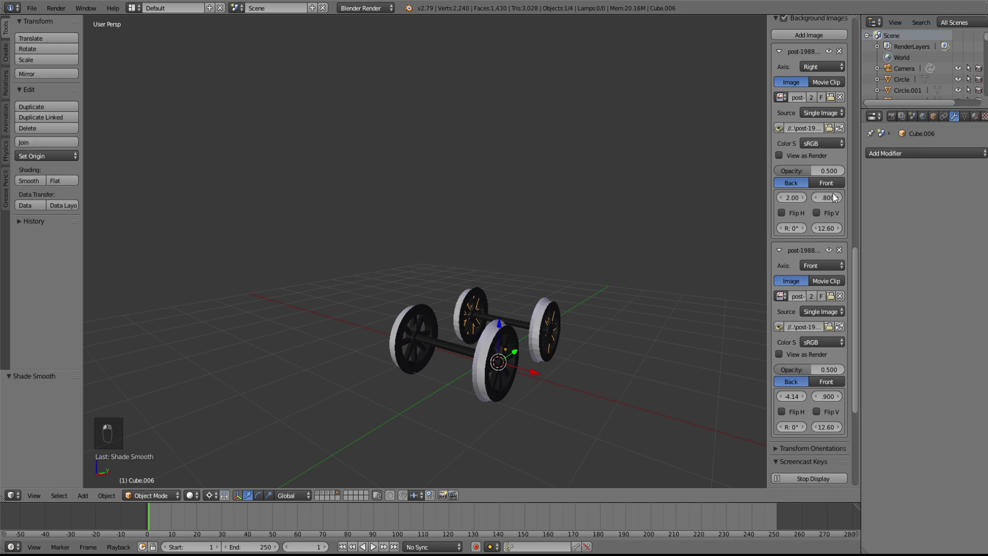
pyautogui.click(909, 150)
pyautogui.click(781, 239)
pyautogui.click(881, 178)
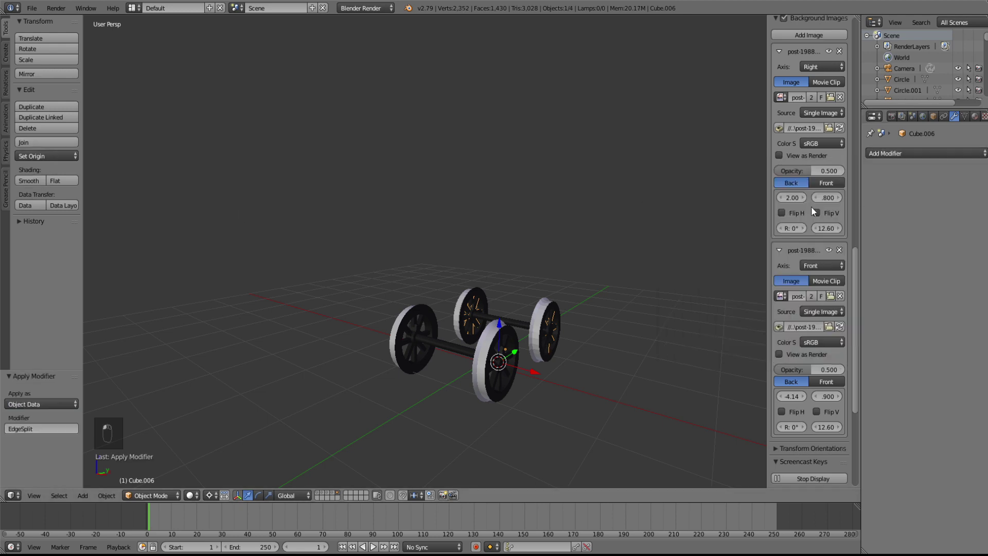
# - Shade the cab-end wheels and axle smooth and apply an Edge Split modifier to them
pyautogui.rightClick(540, 312)
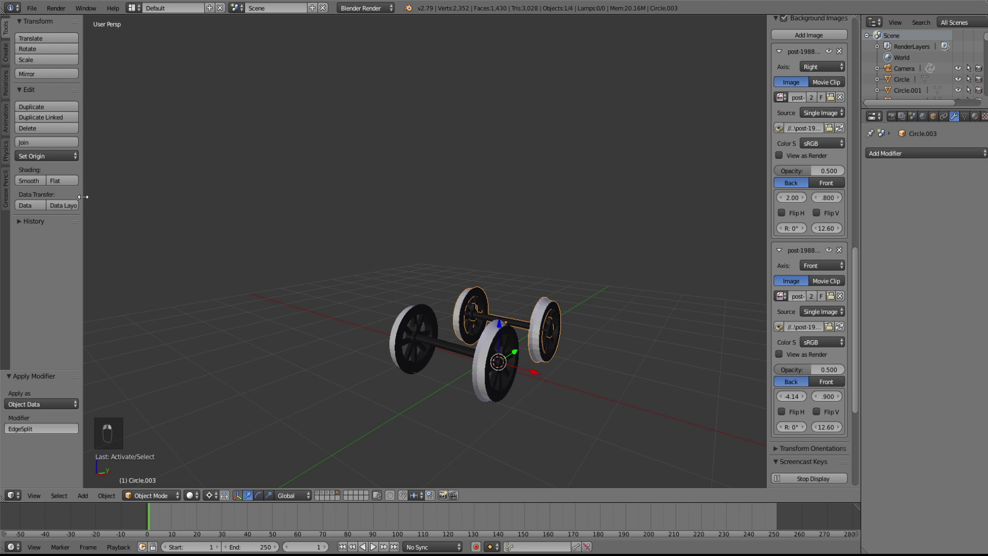
pyautogui.click(32, 181)
pyautogui.click(964, 154)
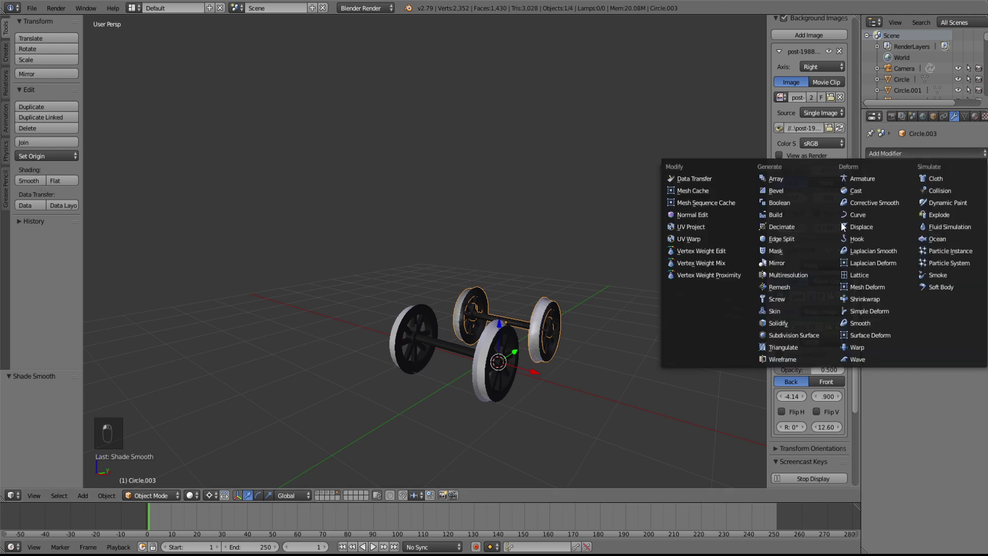
pyautogui.click(809, 243)
pyautogui.click(904, 189)
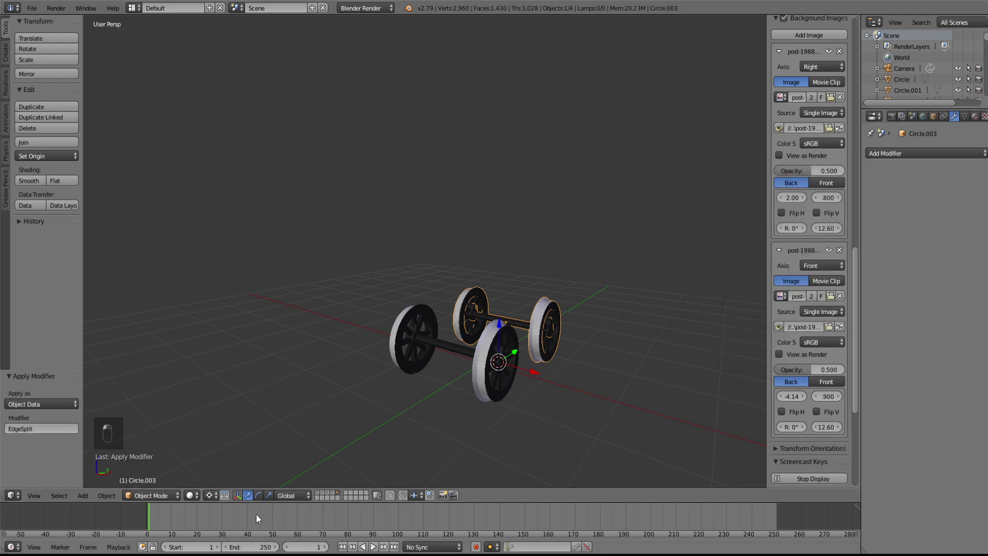
# - Show the locomotive body layer again and delete all the track sleepers beneath the engine
pyautogui.click(333, 493)
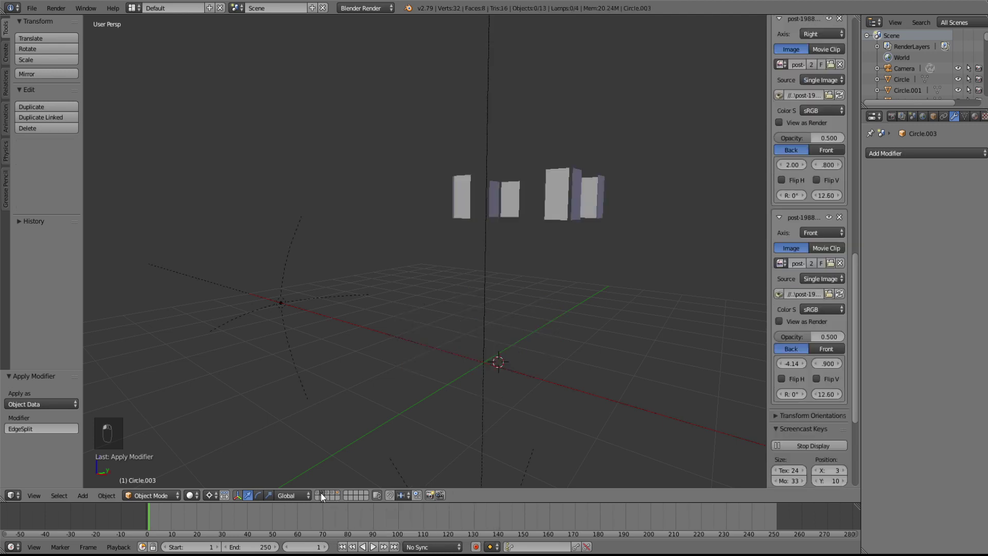
pyautogui.click(317, 492)
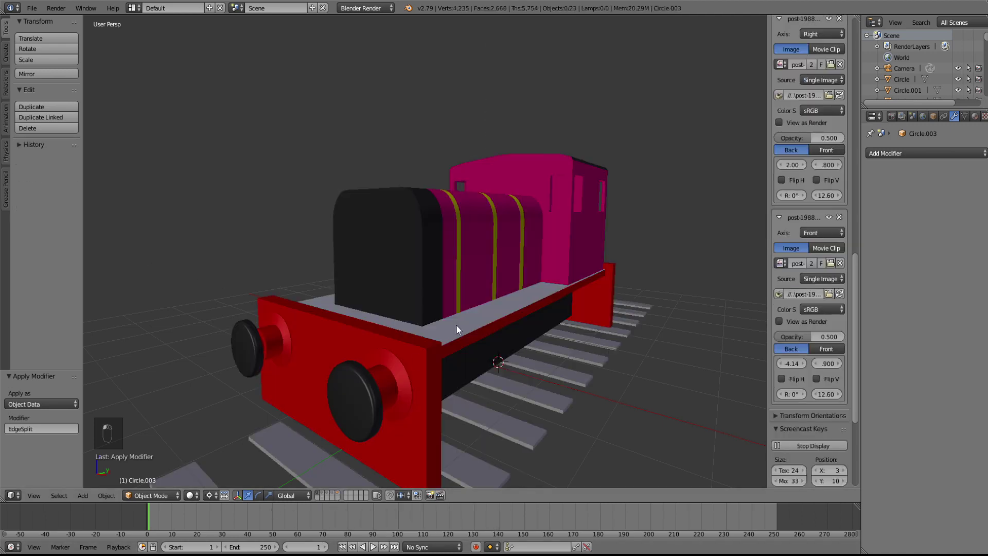
pyautogui.scroll(2, 474, 322)
pyautogui.scroll(-2, 590, 360)
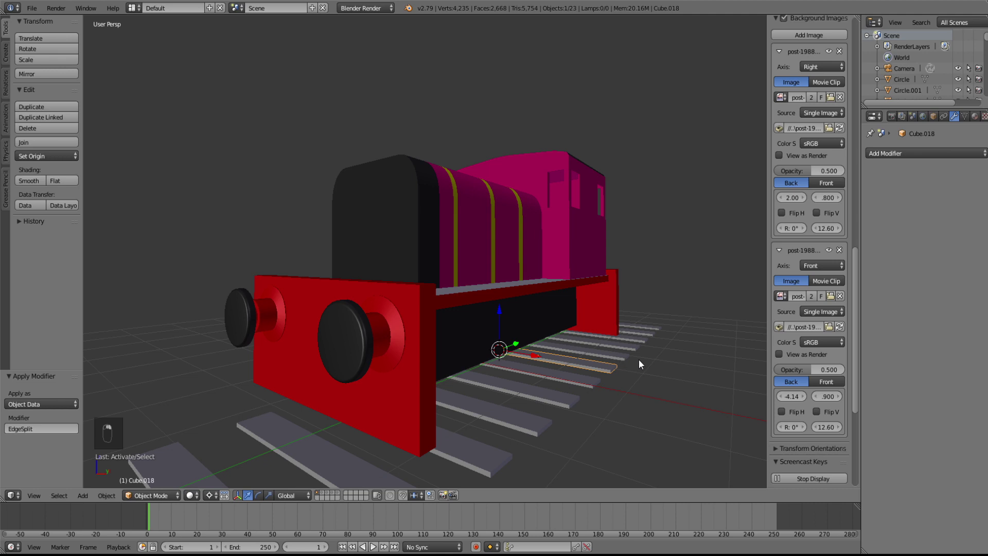
pyautogui.moveTo(638, 359); pyautogui.dragTo(578, 397, button='middle')
pyautogui.scroll(-5, 578, 397)
pyautogui.rightClick(470, 304)
pyautogui.keyDown('shift'); pyautogui.rightClick(532, 307); pyautogui.keyUp('shift')
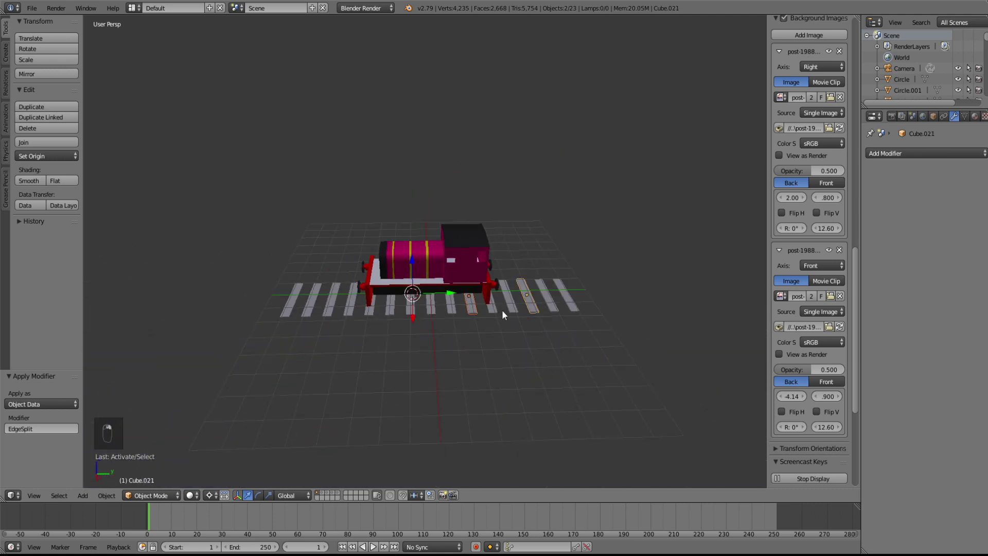
pyautogui.keyDown('shift'); pyautogui.rightClick(452, 310); pyautogui.keyUp('shift')
pyautogui.keyDown('shift'); pyautogui.rightClick(429, 309); pyautogui.keyUp('shift')
pyautogui.keyDown('shift'); pyautogui.rightClick(392, 309); pyautogui.keyUp('shift')
pyautogui.keyDown('shift'); pyautogui.rightClick(338, 311); pyautogui.keyUp('shift')
pyautogui.keyDown('shift'); pyautogui.rightClick(283, 311); pyautogui.keyUp('shift')
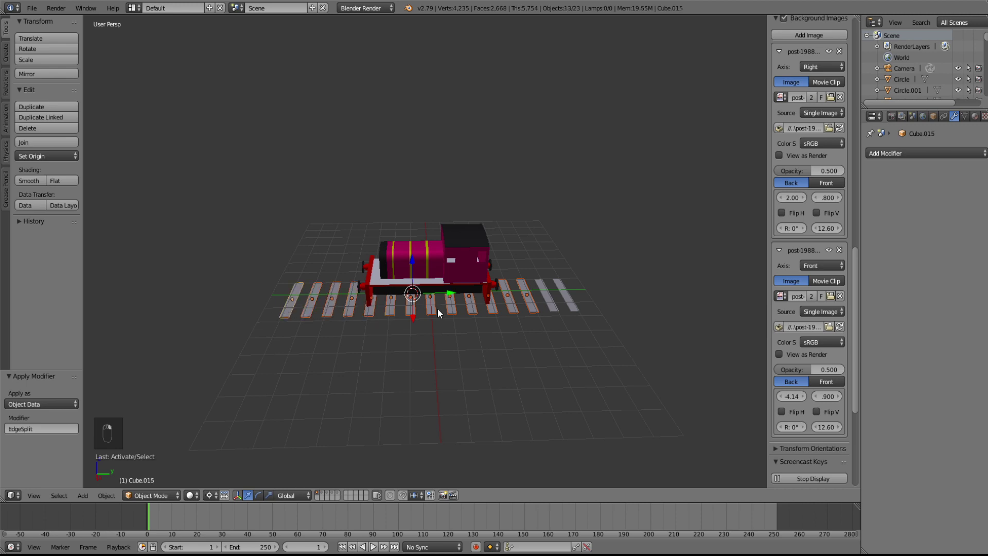
pyautogui.keyDown('shift'); pyautogui.rightClick(567, 310); pyautogui.keyUp('shift')
pyautogui.press('x')
pyautogui.click(574, 303)
# - Open the striped hood for mesh editing in vertex select mode and select all of its geometry
pyautogui.moveTo(412, 347); pyautogui.dragTo(465, 325, button='middle')
pyautogui.scroll(6, 465, 325)
pyautogui.scroll(-2, 465, 325)
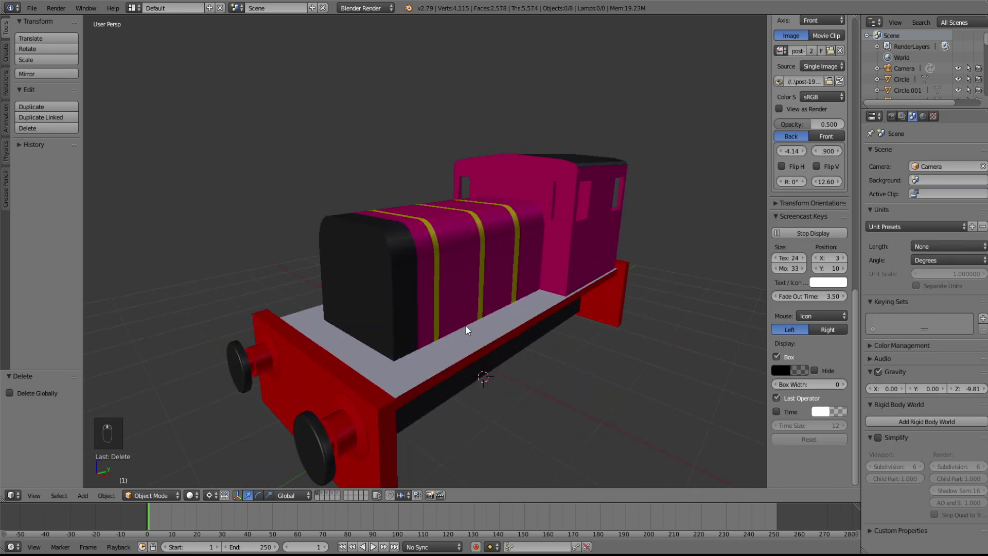
pyautogui.moveTo(466, 325); pyautogui.dragTo(467, 311, button='middle')
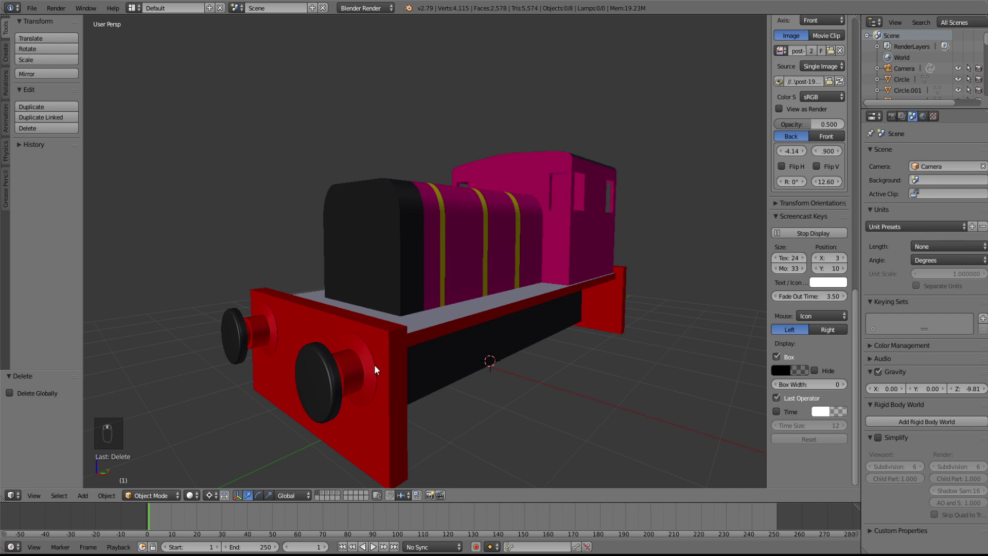
pyautogui.click(190, 496)
pyautogui.rightClick(435, 261)
pyautogui.press('Tab')
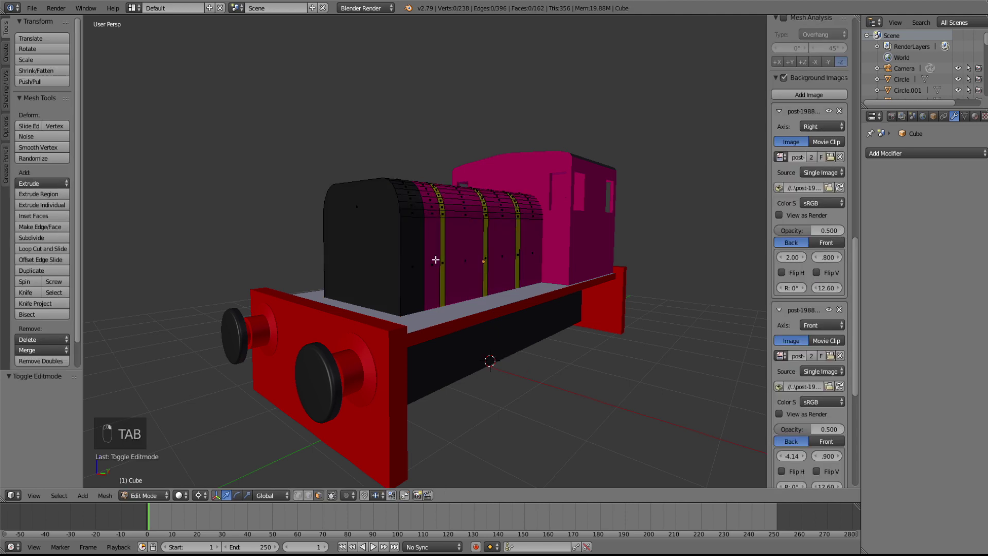
pyautogui.click(296, 494)
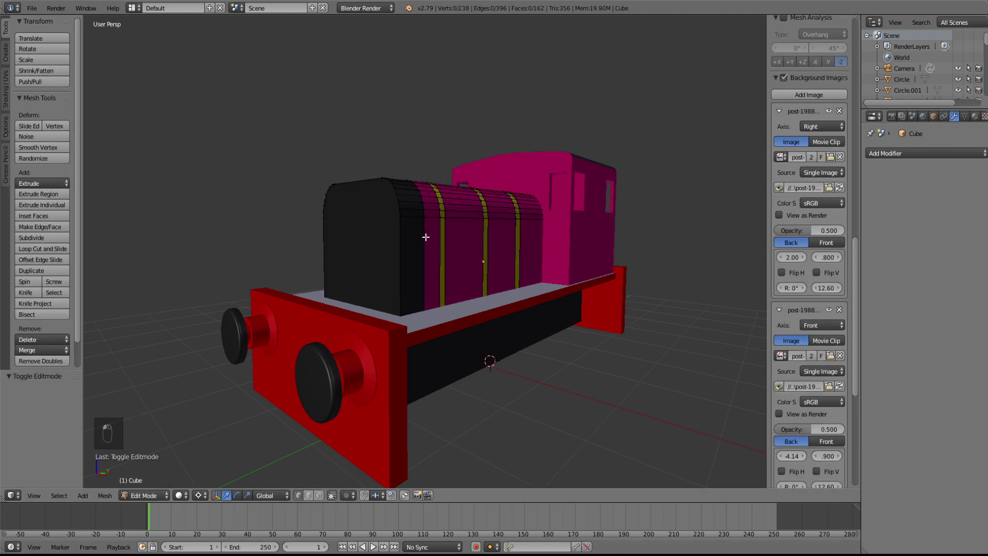
pyautogui.press('a')
# - Unwrap the hood with Smart UV Project at angle limit 63, island margin 0.01 and area weight 1, and set the viewport to Texture shading
pyautogui.press('u')
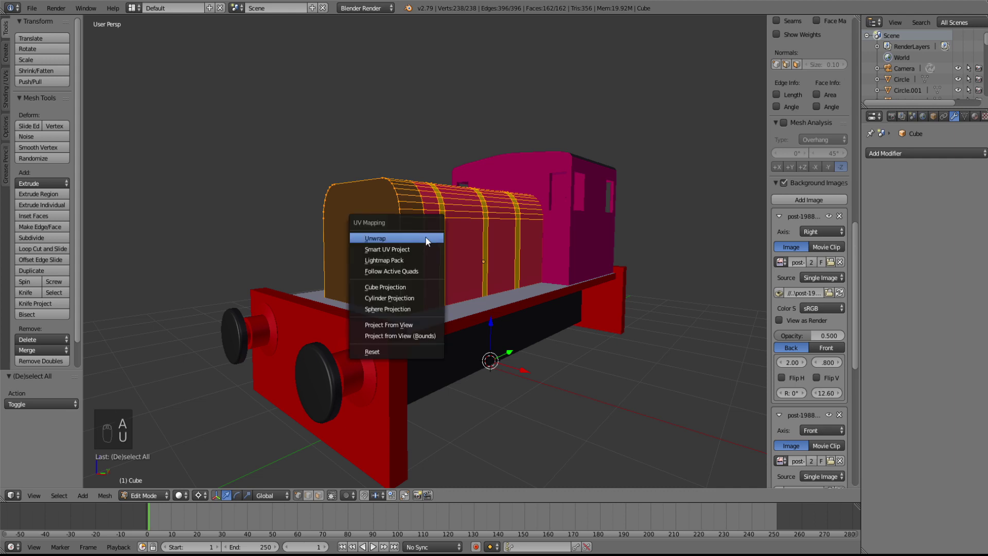
pyautogui.click(419, 248)
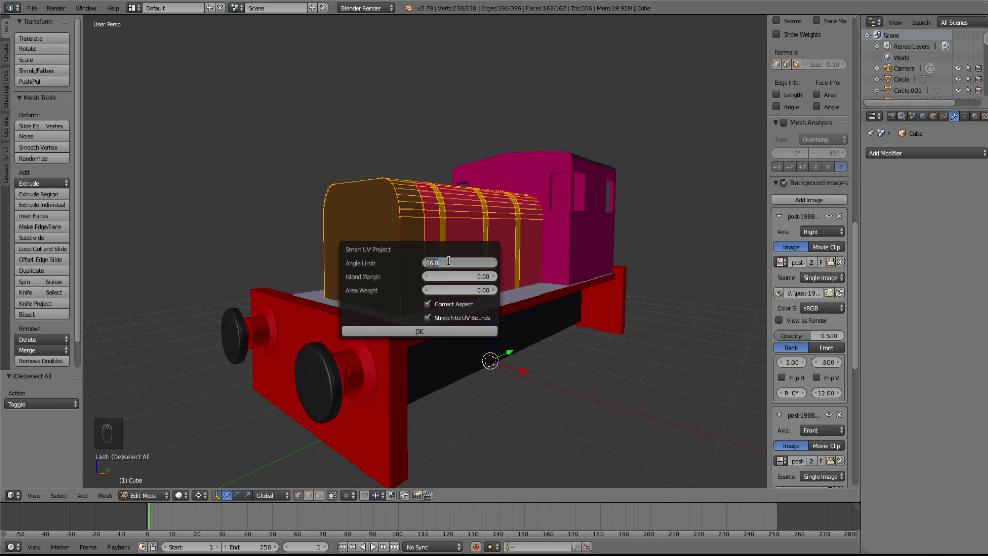
pyautogui.press('BackSpace')
pyautogui.write('63')
pyautogui.press('Return')
pyautogui.click(451, 277)
pyautogui.press('BackSpace')
pyautogui.write('0.01')
pyautogui.press('Tab')
pyautogui.press('BackSpace')
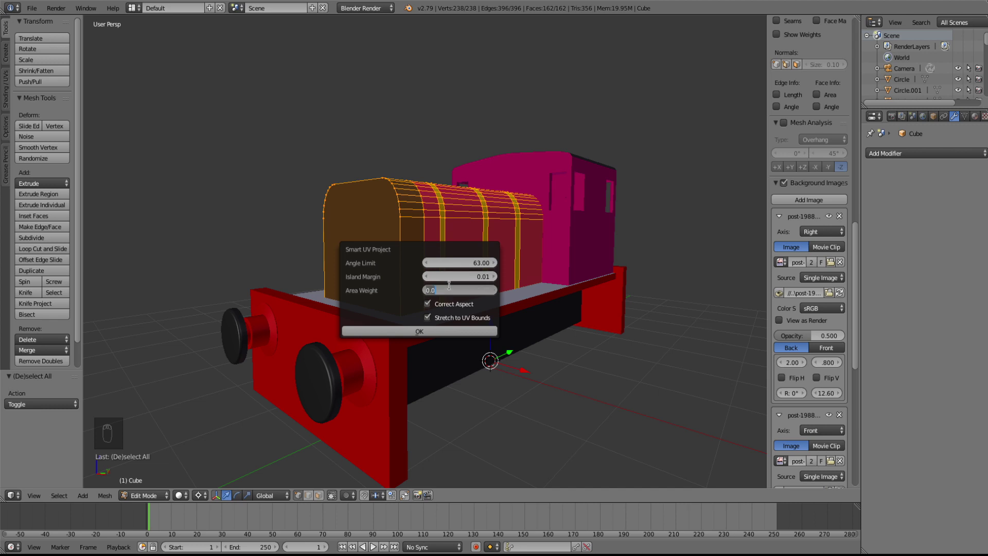
pyautogui.write('1')
pyautogui.press('Return')
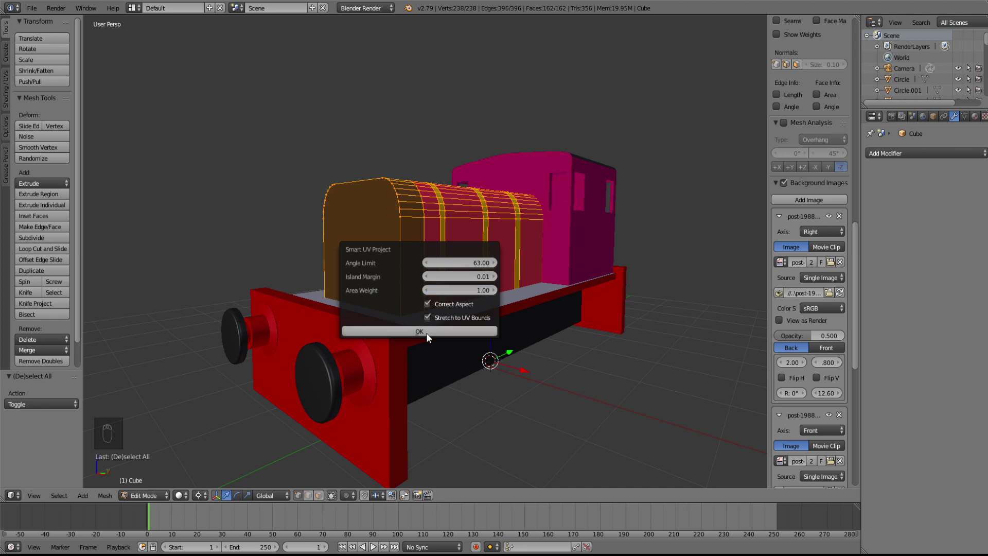
pyautogui.click(426, 332)
pyautogui.click(180, 495)
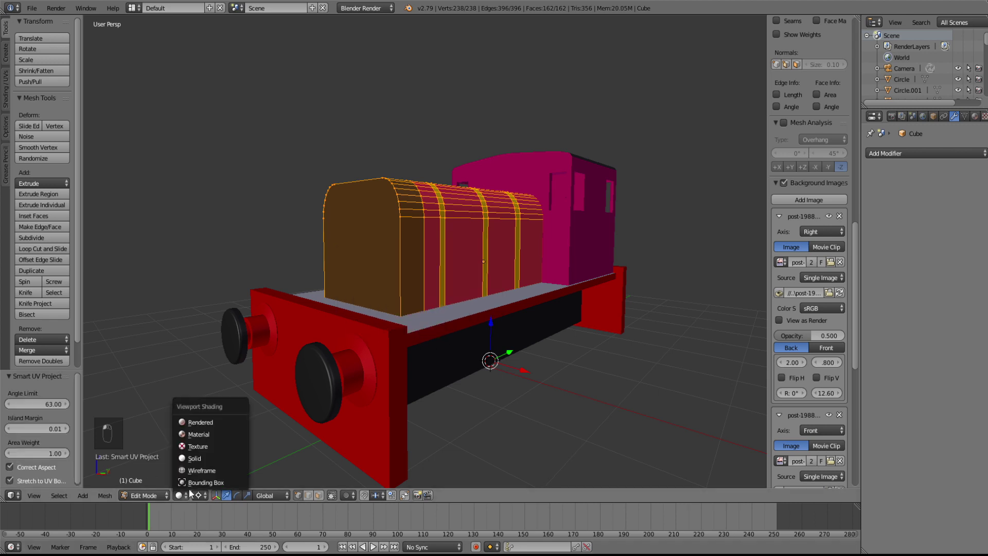
pyautogui.click(206, 446)
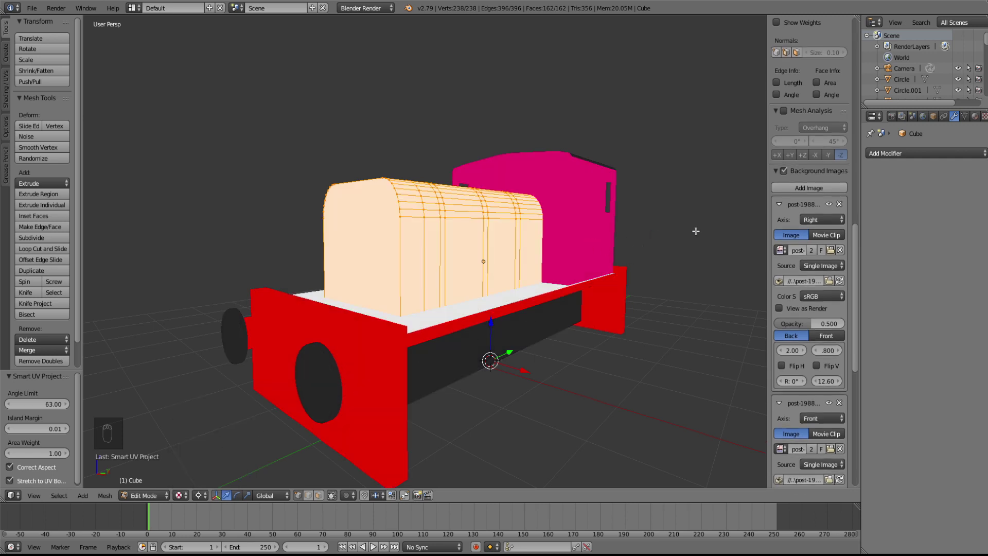
pyautogui.moveTo(856, 23); pyautogui.dragTo(512, 92)
pyautogui.click(523, 496)
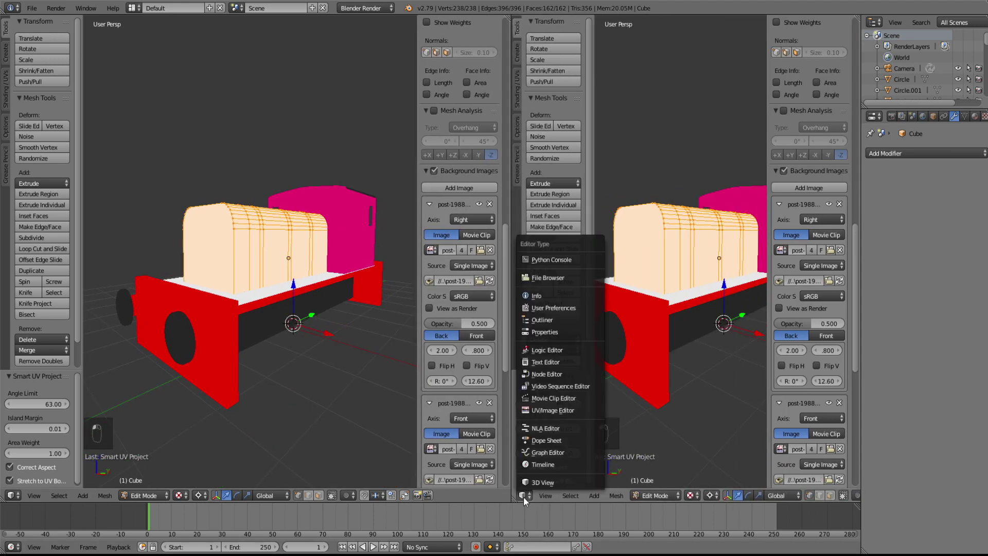
pyautogui.click(551, 410)
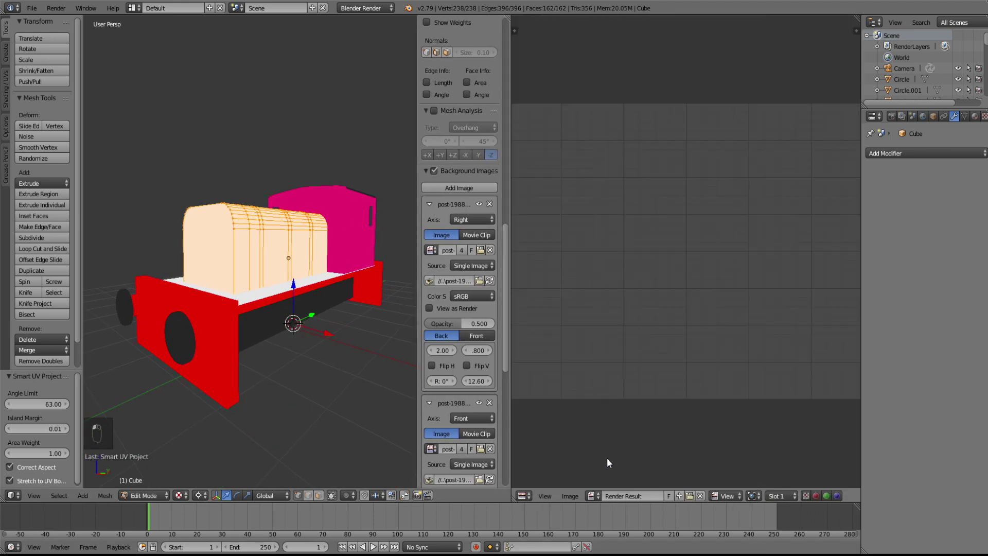
pyautogui.click(700, 496)
pyautogui.moveTo(518, 29); pyautogui.dragTo(643, 31)
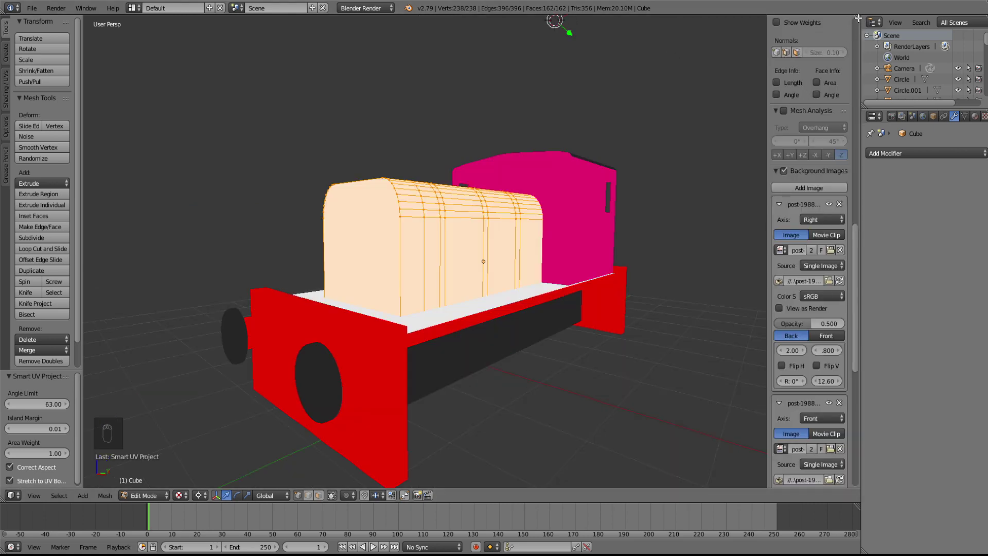
# - Split the 3D view in half, make the new area a UV/Image Editor and unlink the Render Result to show the hood's UV layout
pyautogui.moveTo(857, 18); pyautogui.dragTo(430, 51)
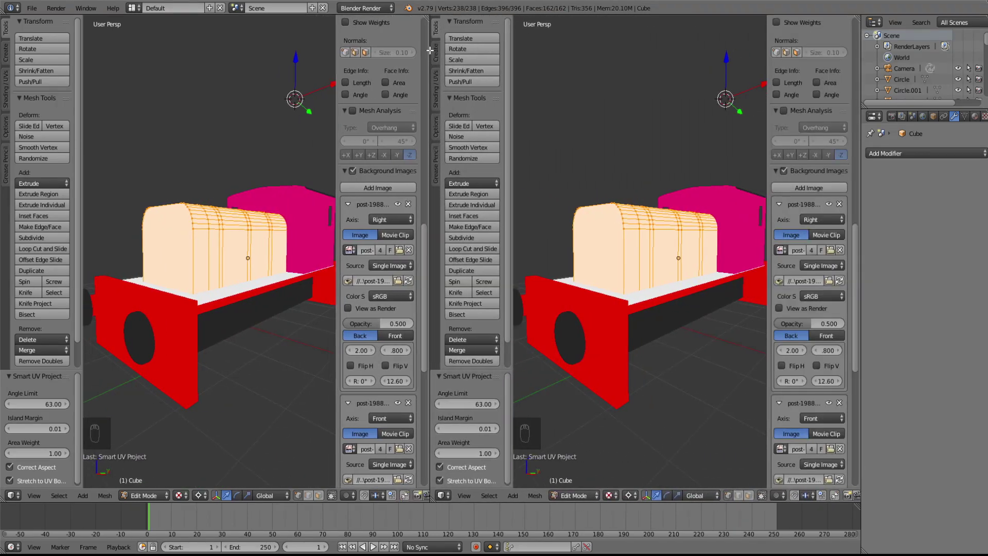
pyautogui.click(440, 495)
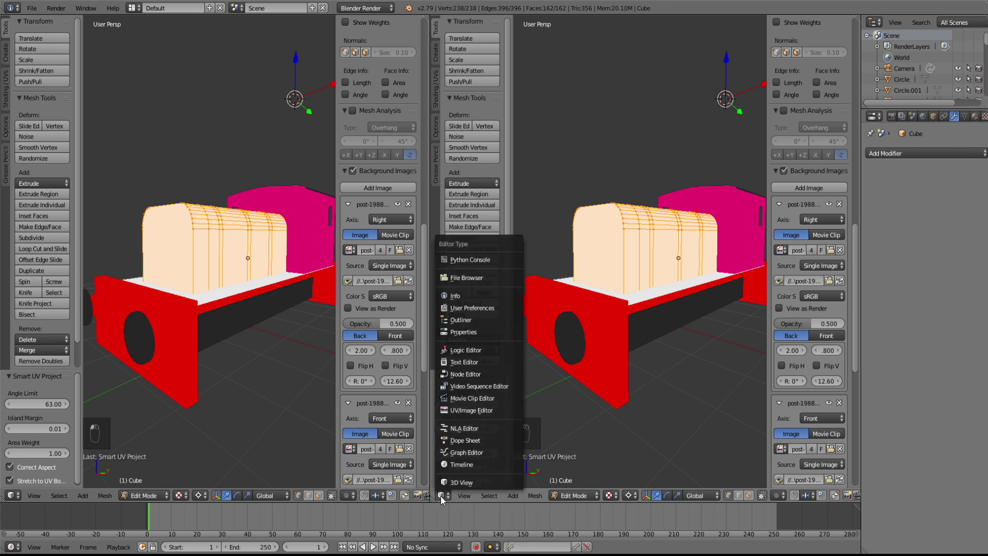
pyautogui.click(479, 412)
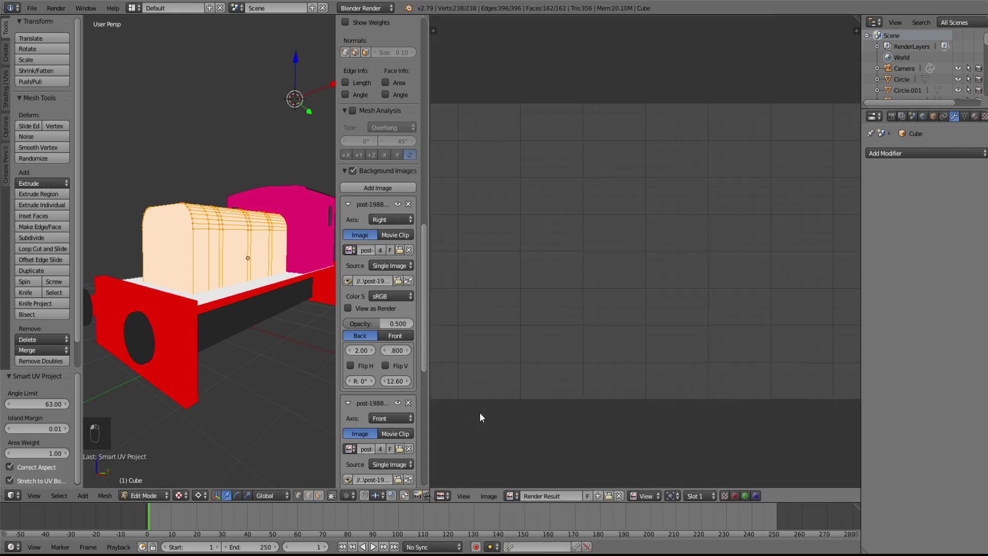
pyautogui.click(619, 495)
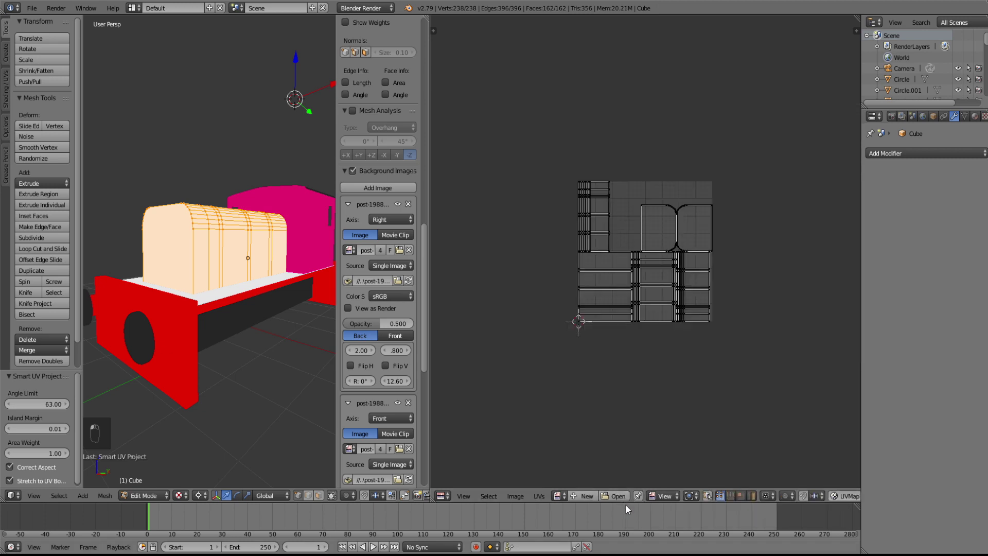
# - Create a new blank 1024 × 1024 px image named Fred for the hood's UV layout
pyautogui.scroll(3, 643, 315)
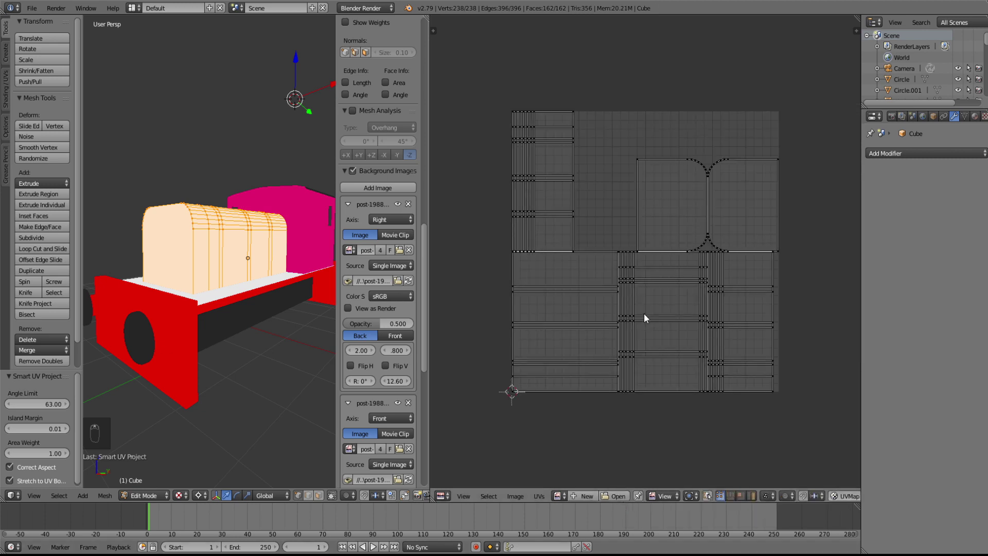
pyautogui.scroll(1, 643, 312)
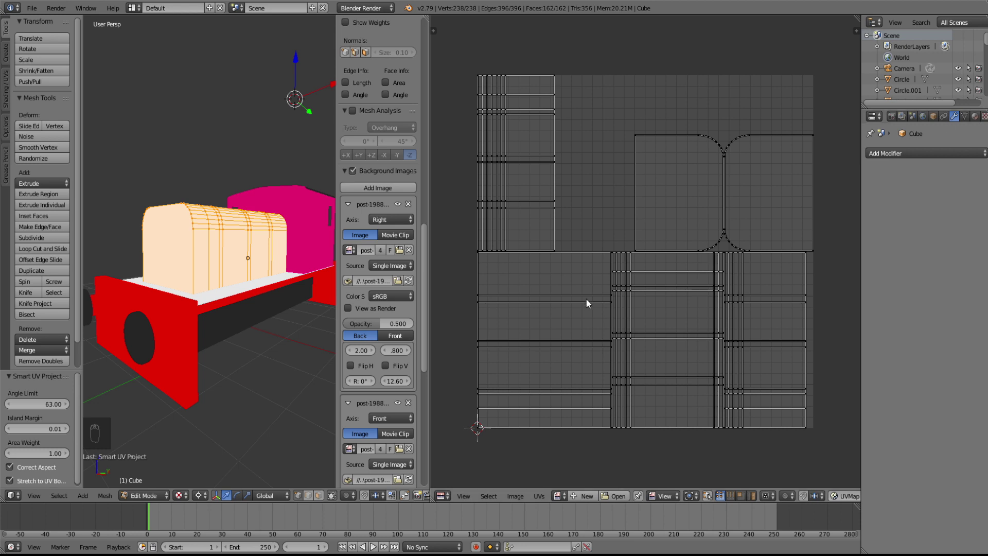
pyautogui.click(584, 496)
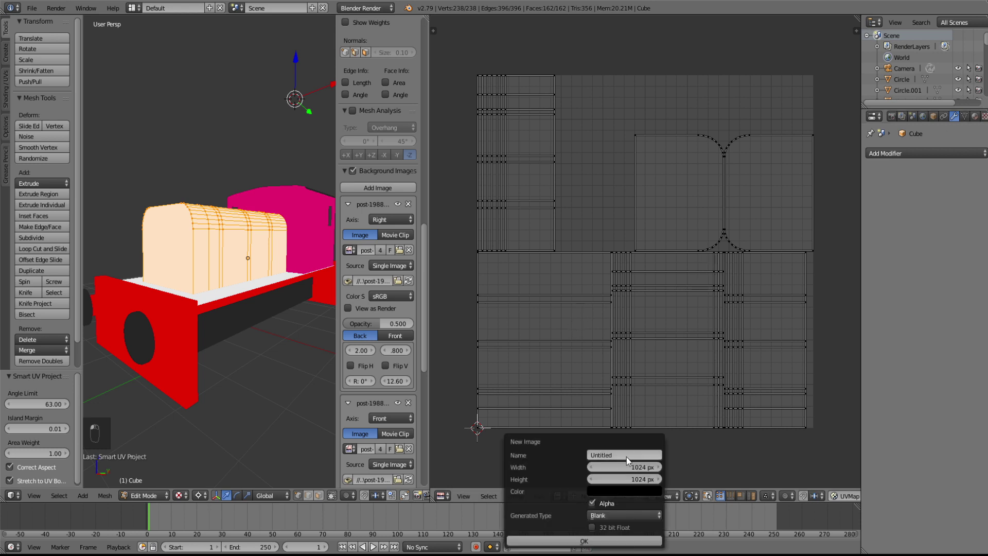
pyautogui.click(619, 454)
pyautogui.press('BackSpace')
pyautogui.write('Fred')
pyautogui.press('Return')
pyautogui.click(566, 541)
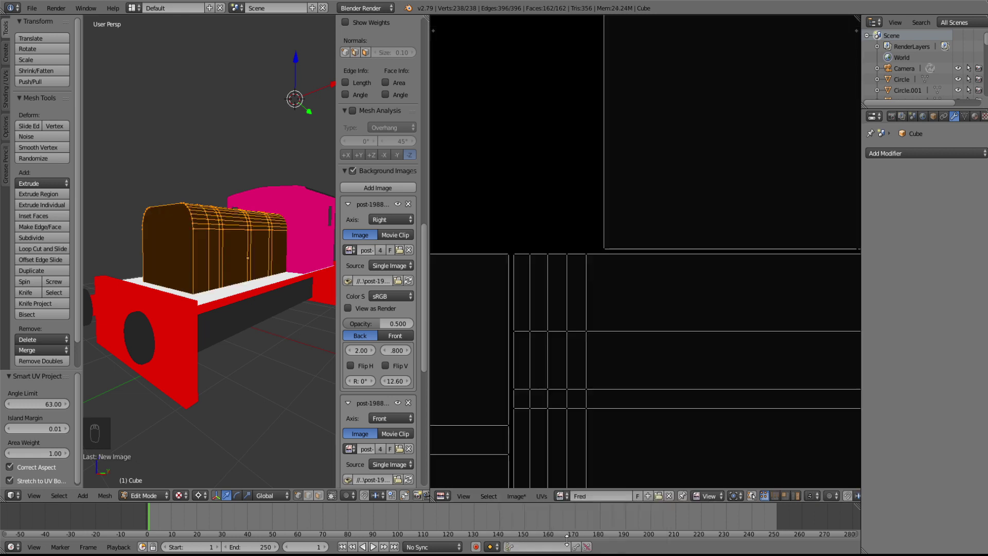
# - Enable Ambient Occlusion in the world settings and raise the raytrace gather sample count
pyautogui.click(974, 116)
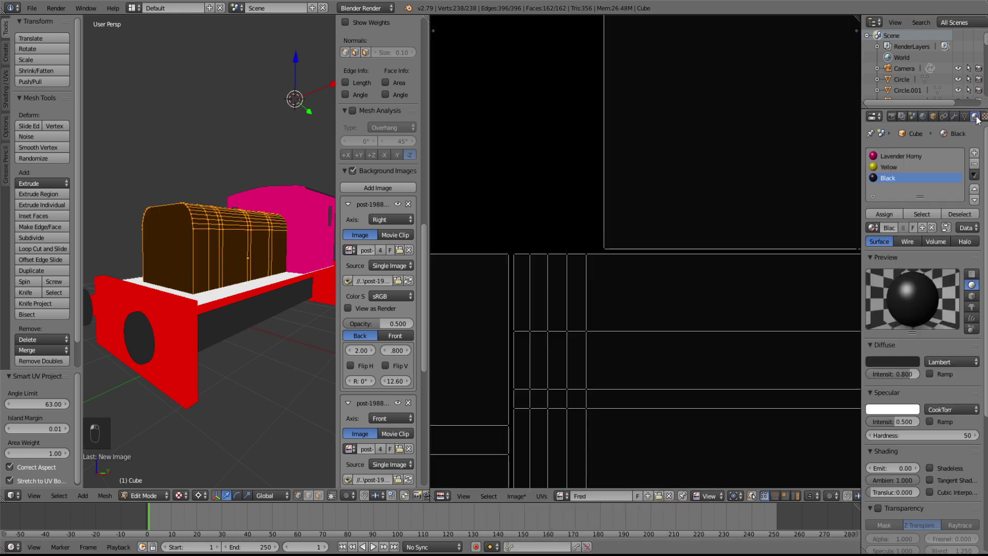
pyautogui.click(923, 116)
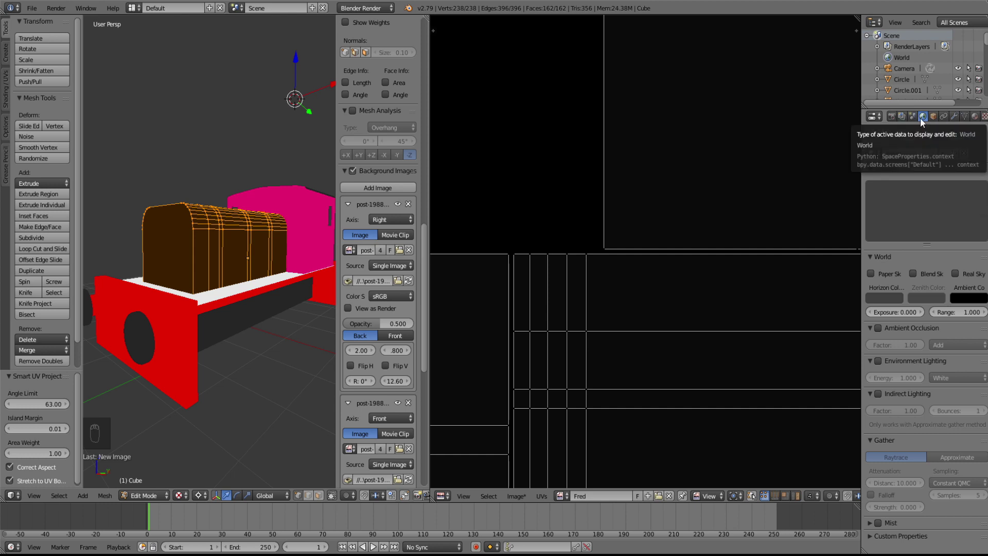
pyautogui.click(934, 117)
pyautogui.click(923, 116)
pyautogui.click(933, 117)
pyautogui.click(922, 117)
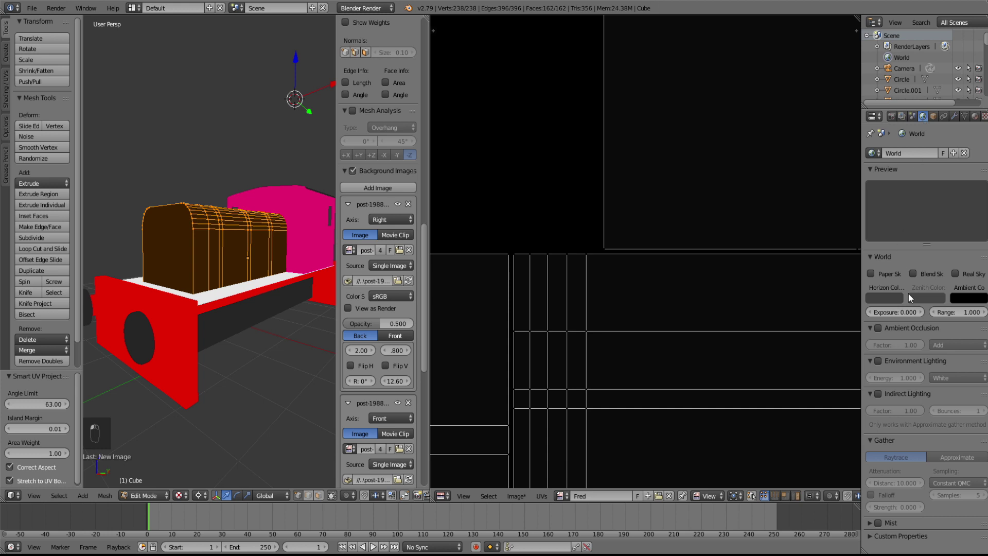
pyautogui.click(878, 328)
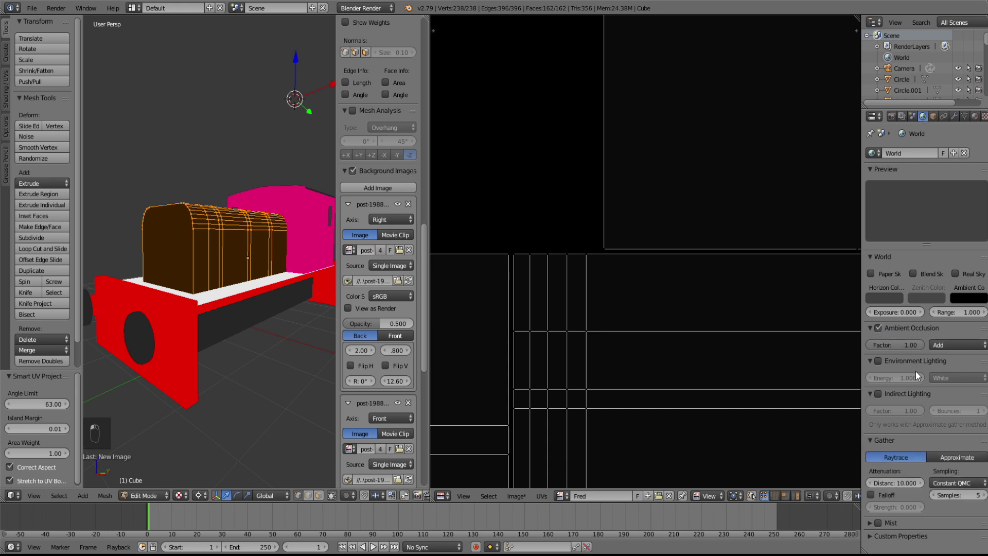
pyautogui.click(982, 496)
pyautogui.click(982, 496)
pyautogui.click(982, 496)
pyautogui.click(982, 496)
pyautogui.click(982, 496)
pyautogui.click(982, 496)
pyautogui.click(982, 496)
pyautogui.click(982, 496)
pyautogui.click(982, 496)
pyautogui.click(982, 496)
pyautogui.click(982, 496)
pyautogui.click(982, 496)
pyautogui.click(982, 496)
pyautogui.click(982, 496)
pyautogui.click(982, 496)
pyautogui.click(982, 496)
# - Bake a Full Render of the hood onto the Fred image, return to Object Mode and inspect the textured hood
pyautogui.click(890, 118)
pyautogui.click(881, 528)
pyautogui.scroll(-4, 907, 514)
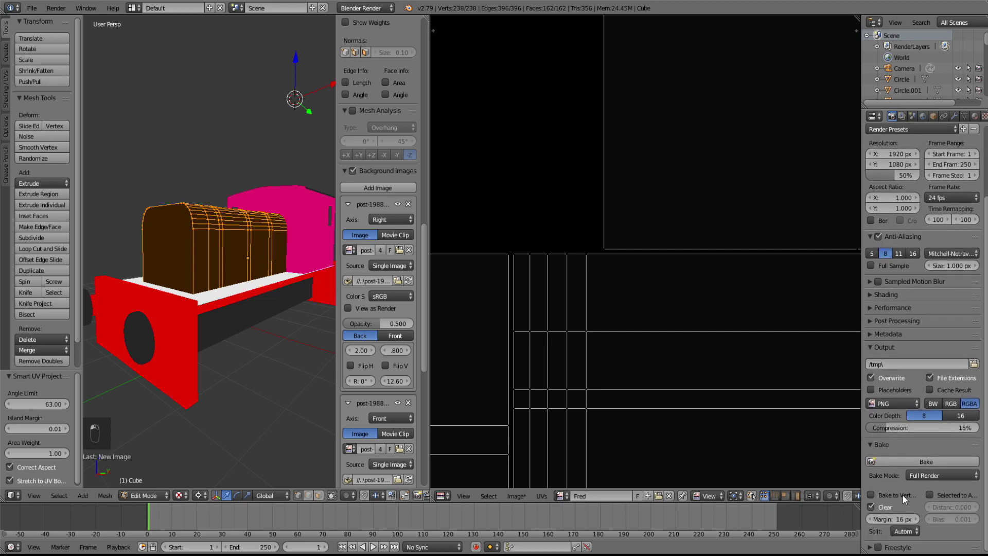
pyautogui.click(894, 462)
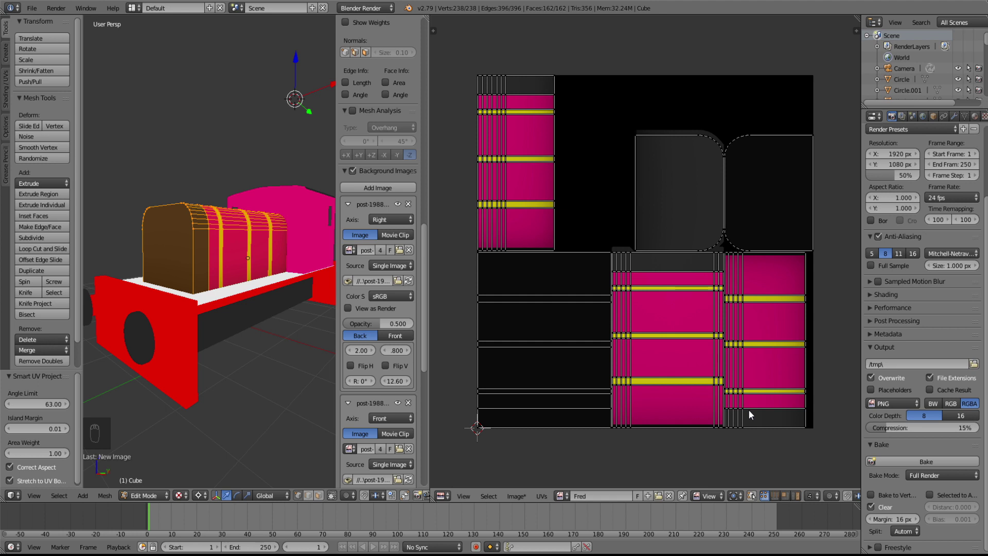
pyautogui.press('Tab')
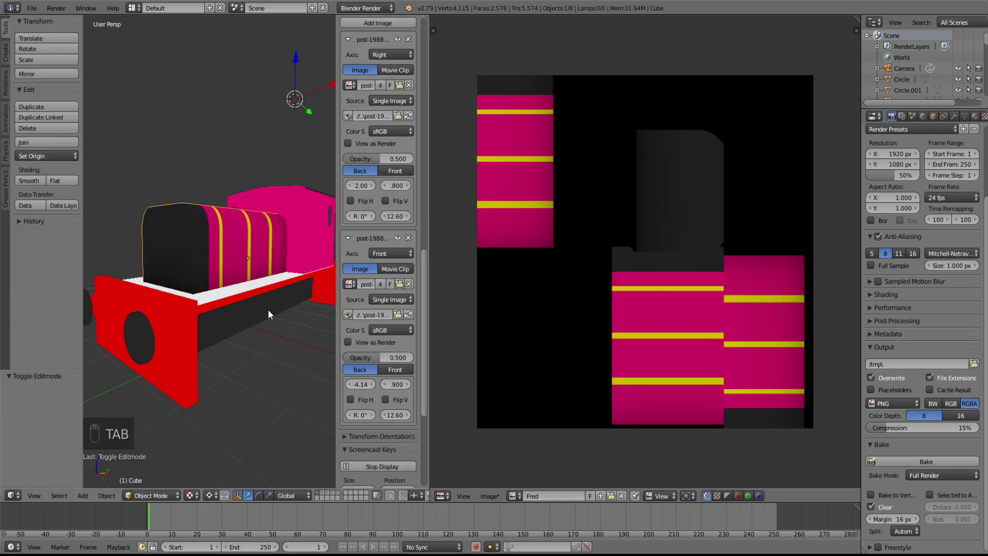
pyautogui.moveTo(253, 309)
pyautogui.mouseDown(button='middle')
pyautogui.moveTo(205, 310)
pyautogui.moveTo(210, 324)
pyautogui.moveTo(283, 355)
pyautogui.moveTo(328, 328)
pyautogui.moveTo(270, 314)
pyautogui.moveTo(168, 263)
pyautogui.moveTo(163, 299)
pyautogui.moveTo(210, 301)
pyautogui.moveTo(158, 327)
pyautogui.moveTo(267, 310)
pyautogui.mouseUp(button='middle')
pyautogui.scroll(5, 242, 301)
pyautogui.scroll(-5, 220, 314)
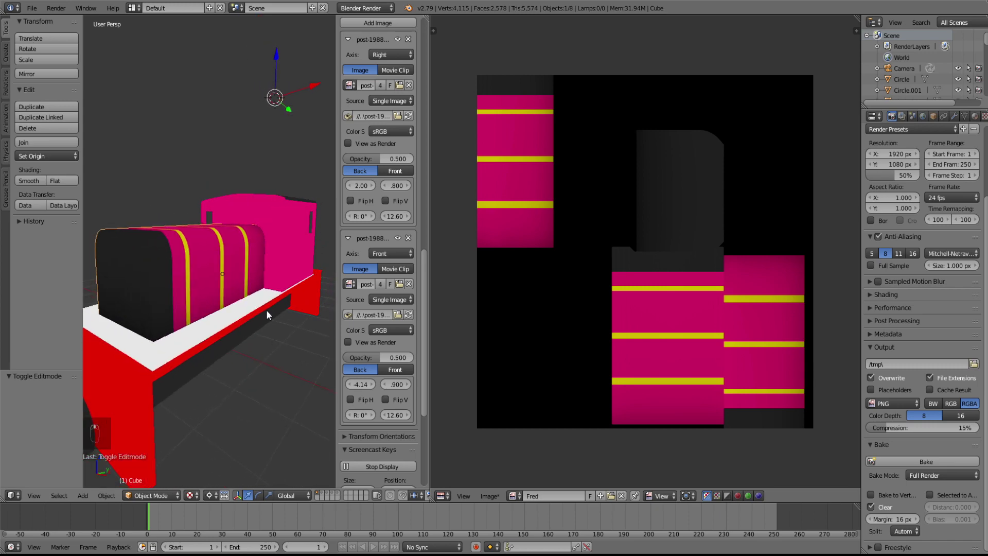
# - Start saving the baked image as a file, choosing the Targa format and The Model folder
pyautogui.click(488, 495)
pyautogui.click(502, 411)
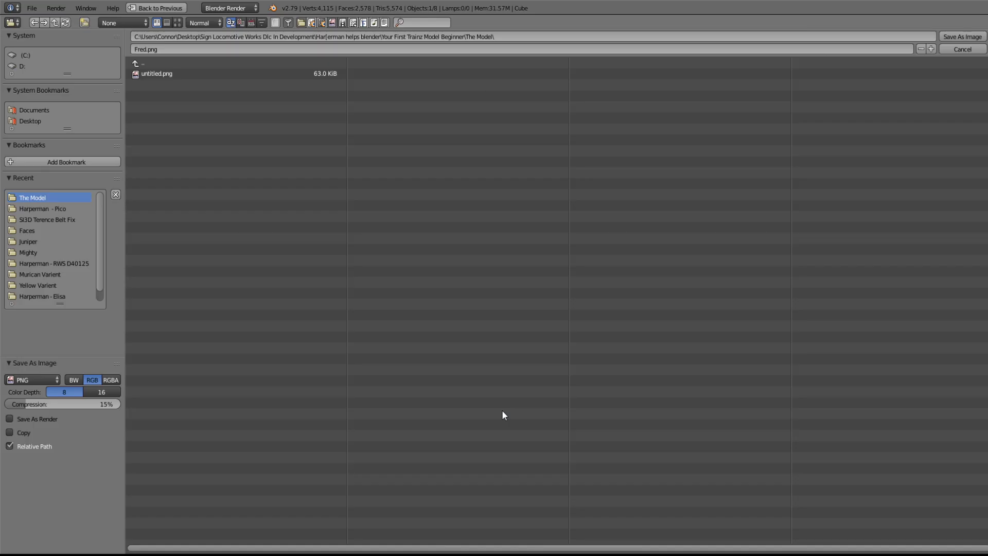
pyautogui.click(32, 382)
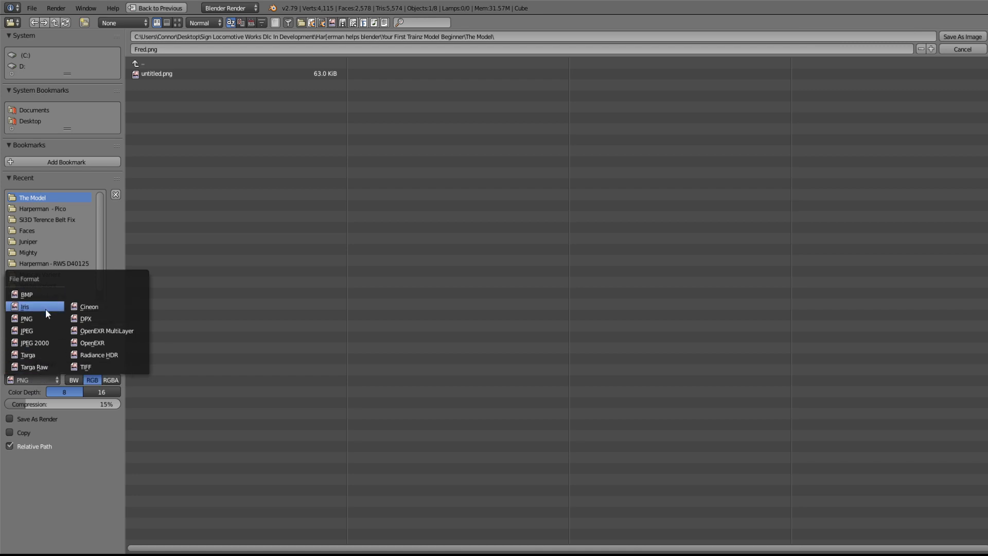
pyautogui.click(46, 354)
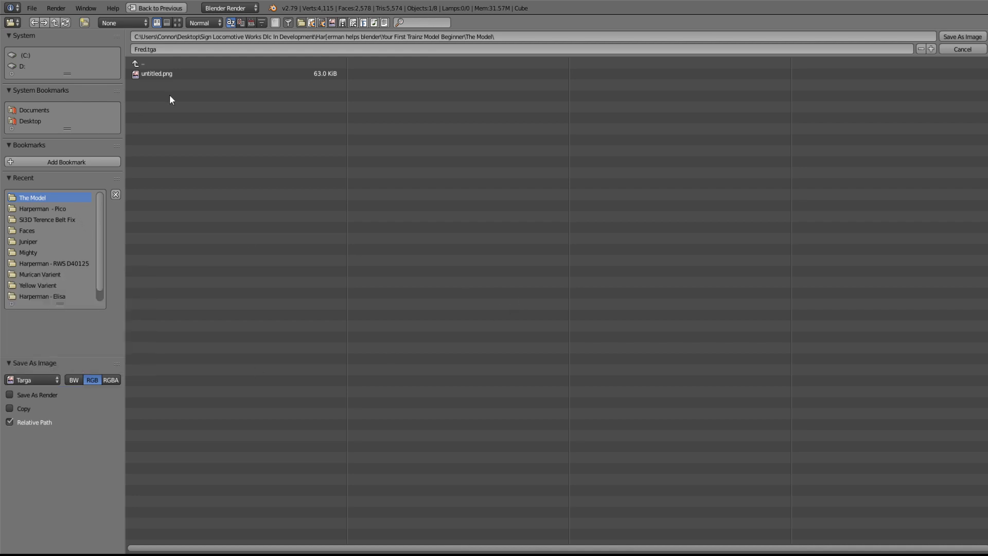
pyautogui.click(146, 64)
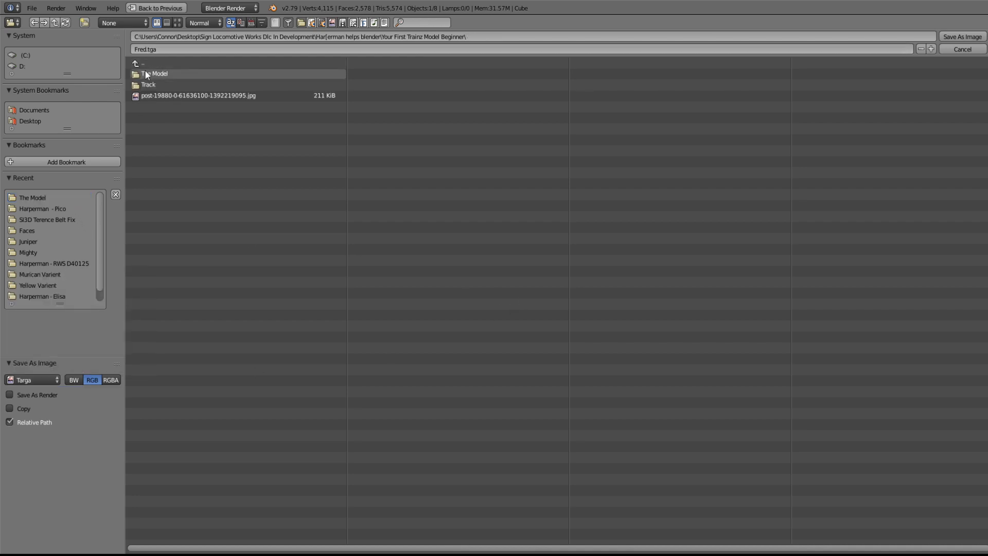
pyautogui.click(152, 76)
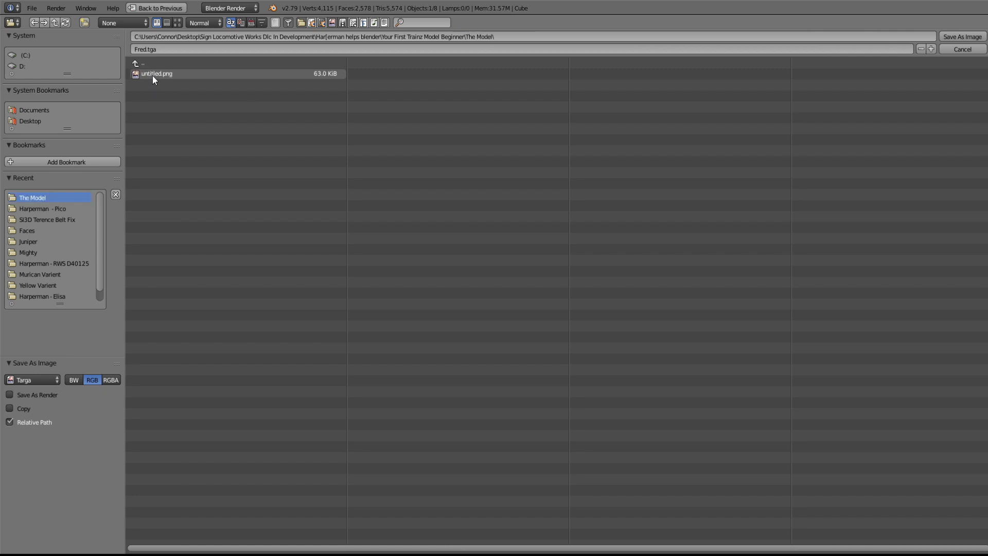
# - Create a Body subfolder inside The Model and save the baked image there as Fred.tga
pyautogui.click(530, 36)
pyautogui.write('Body')
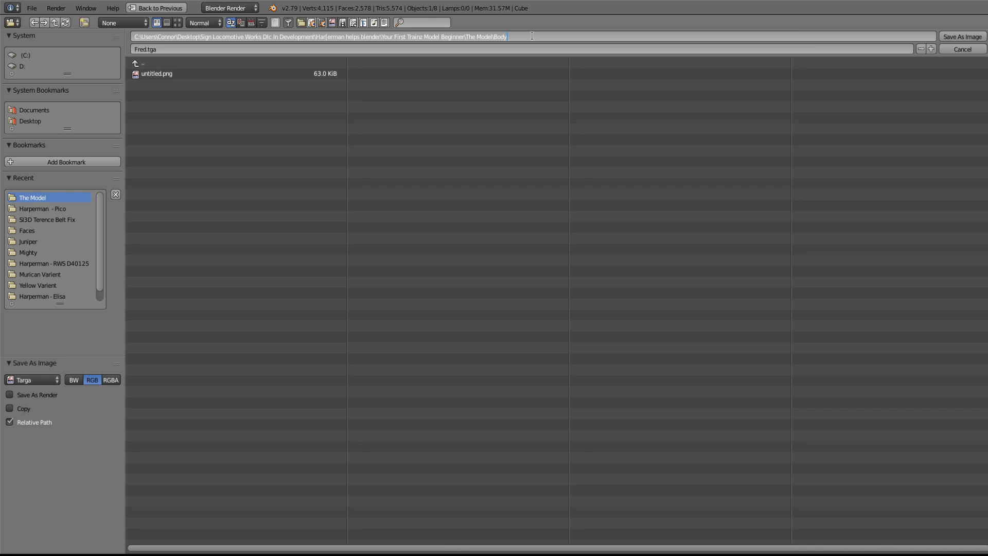
pyautogui.press('Return')
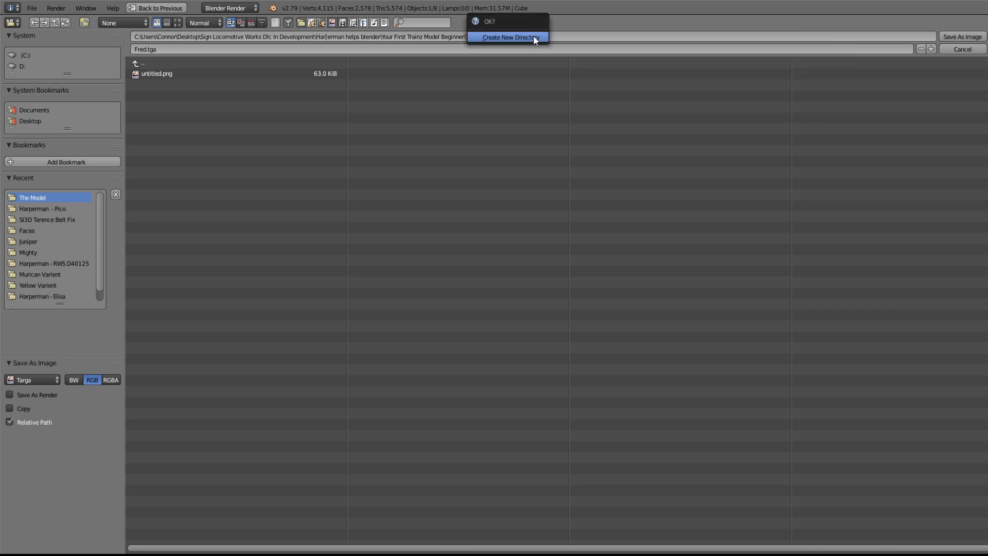
pyautogui.click(533, 35)
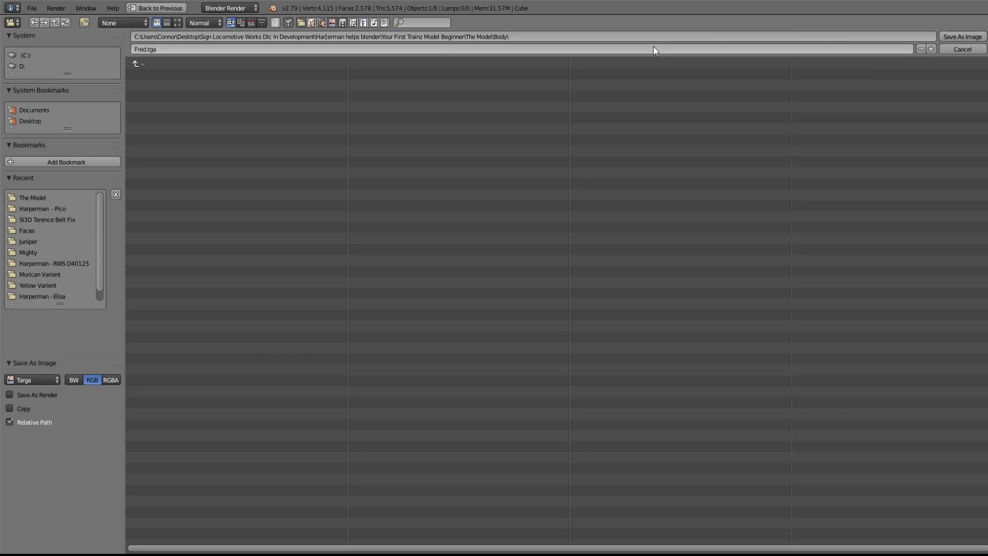
pyautogui.click(961, 37)
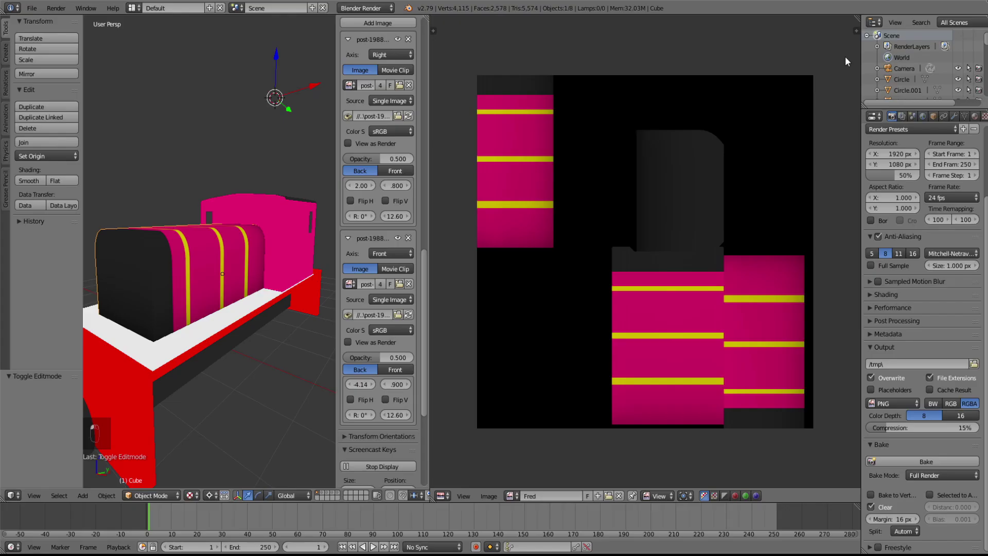
# - Merge the image editor area back into the 3D view and add a new hood material named Fred in its own slot
pyautogui.moveTo(427, 17); pyautogui.dragTo(445, 20)
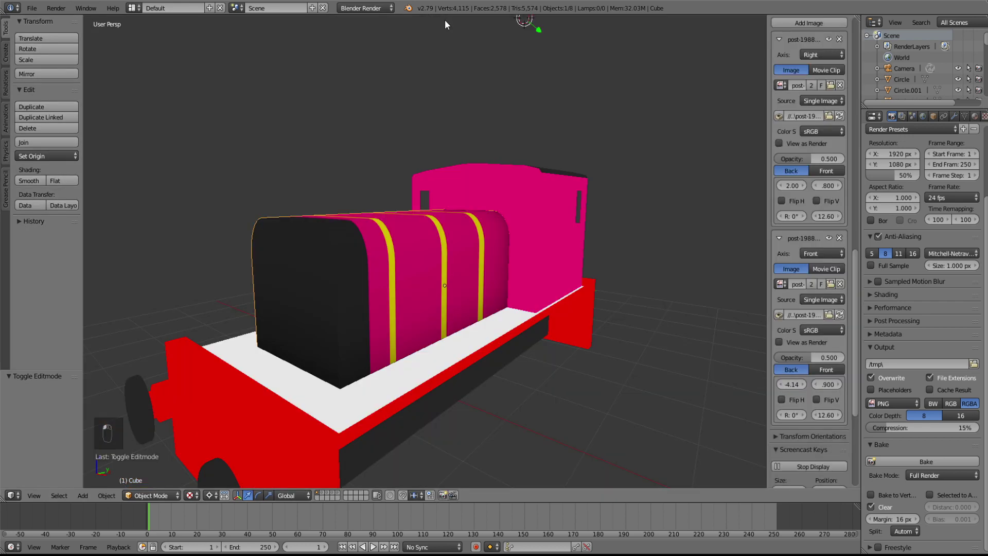
pyautogui.click(974, 116)
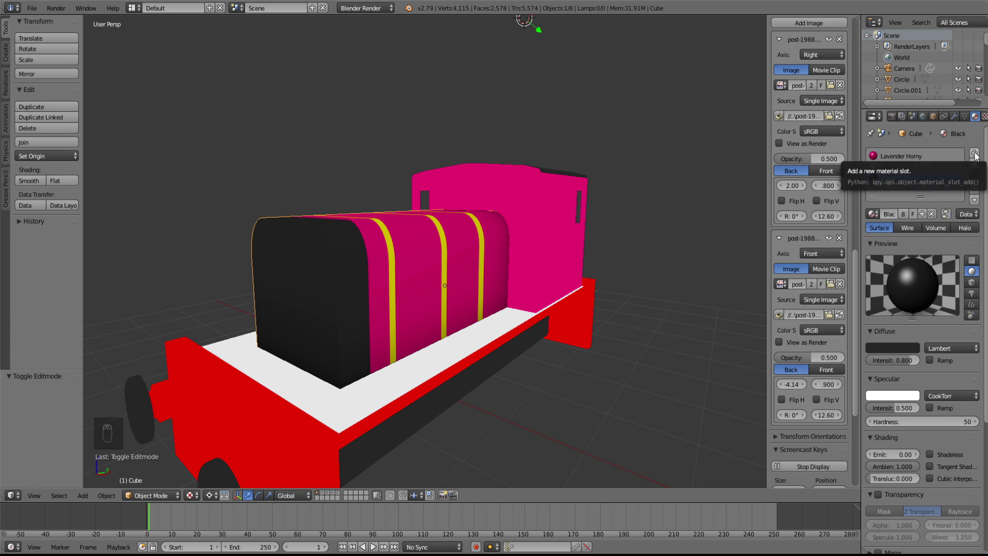
pyautogui.click(974, 154)
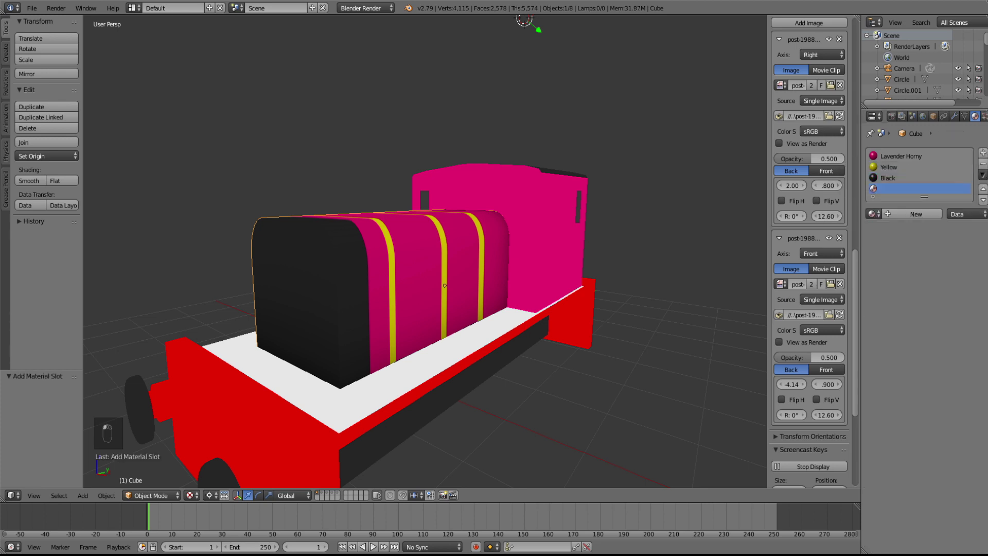
pyautogui.click(916, 215)
pyautogui.doubleClick(889, 188)
pyautogui.write('Fred')
pyautogui.press('Return')
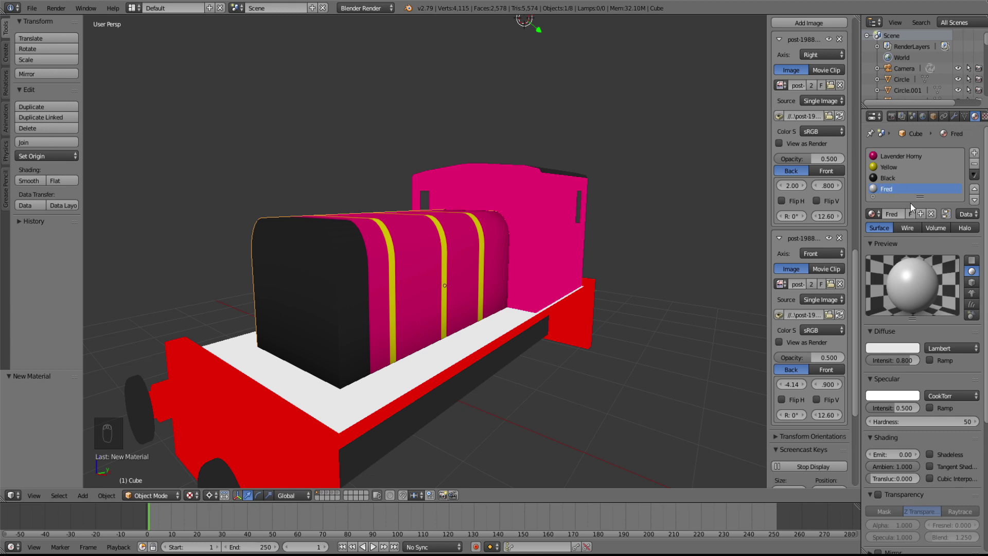
# - Set the Fred material's diffuse intensity to 1.0 and its specular intensity to 0.1
pyautogui.click(875, 349)
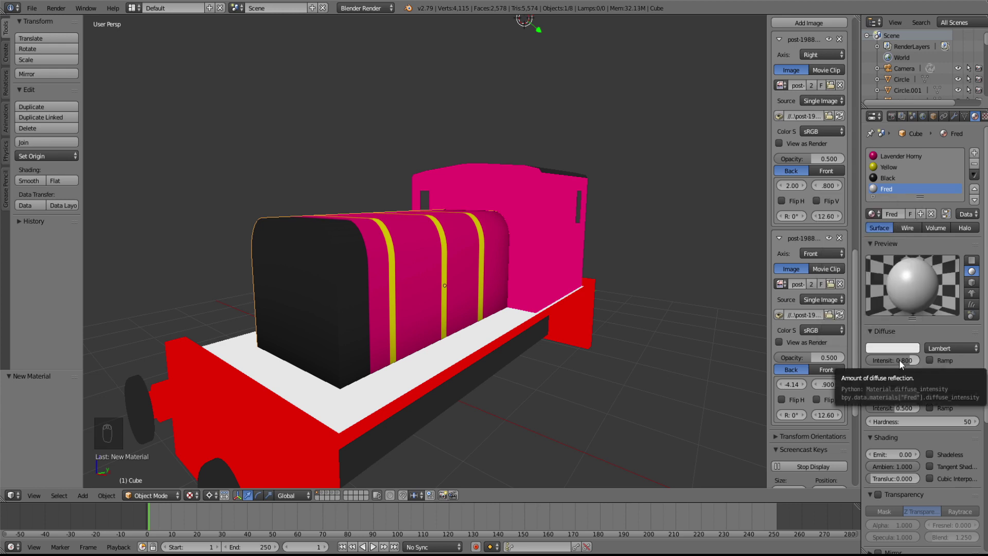
pyautogui.moveTo(903, 360); pyautogui.dragTo(916, 360)
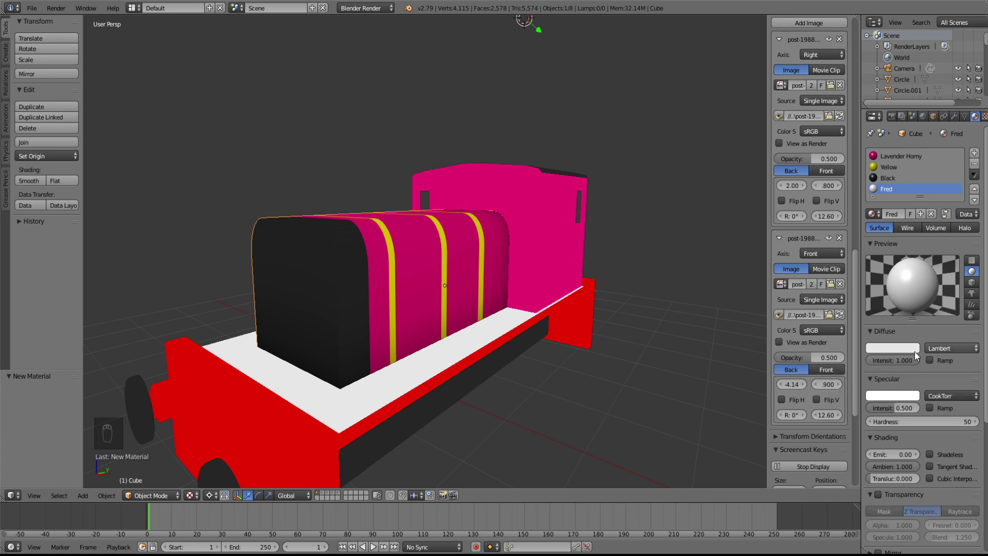
pyautogui.write('0')
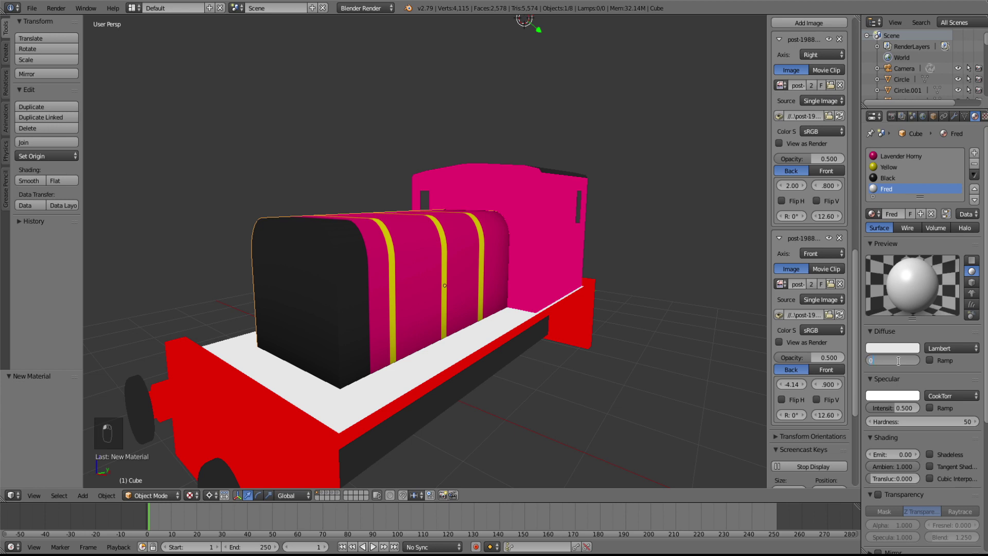
pyautogui.write('.1')
pyautogui.press('Return')
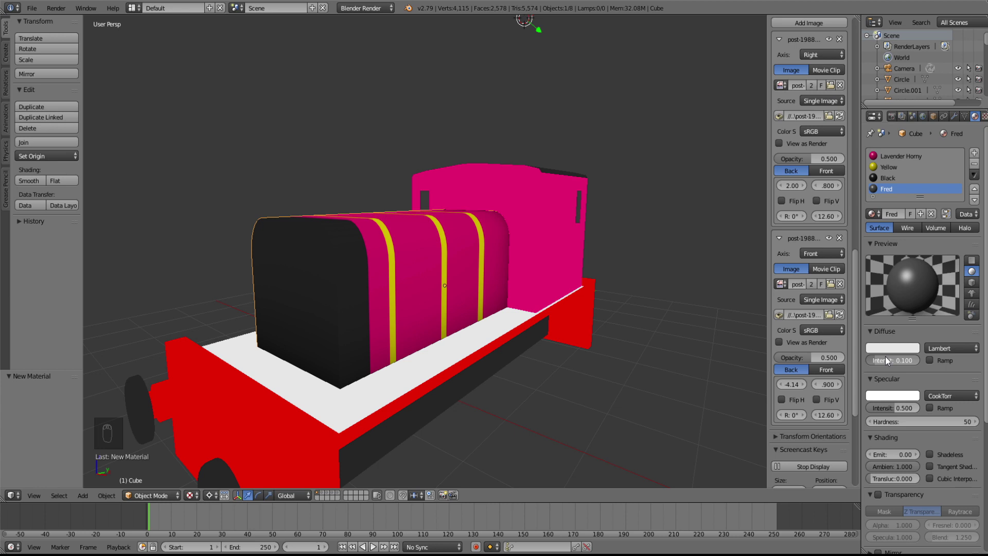
pyautogui.moveTo(885, 356); pyautogui.dragTo(915, 356)
pyautogui.click(903, 407)
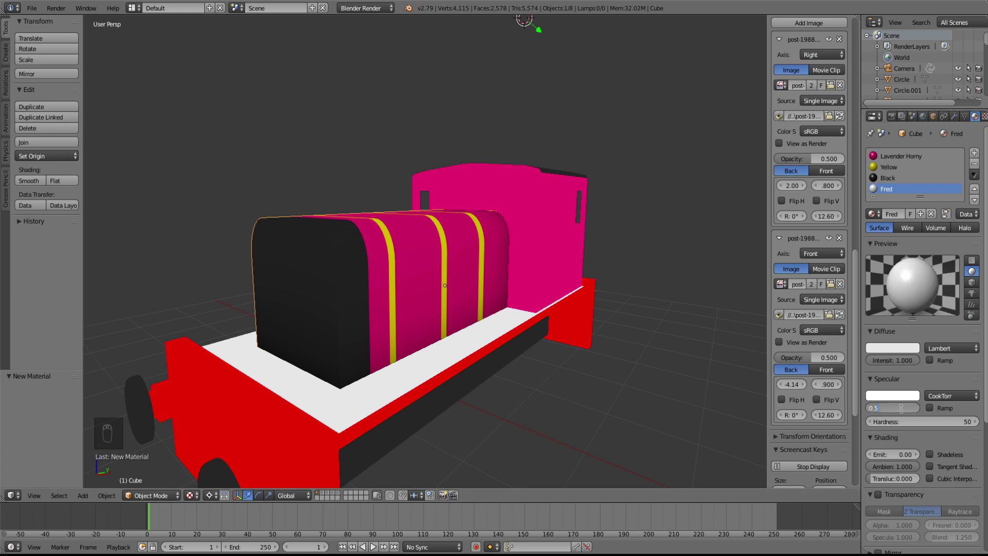
pyautogui.write('0.1')
pyautogui.press('Return')
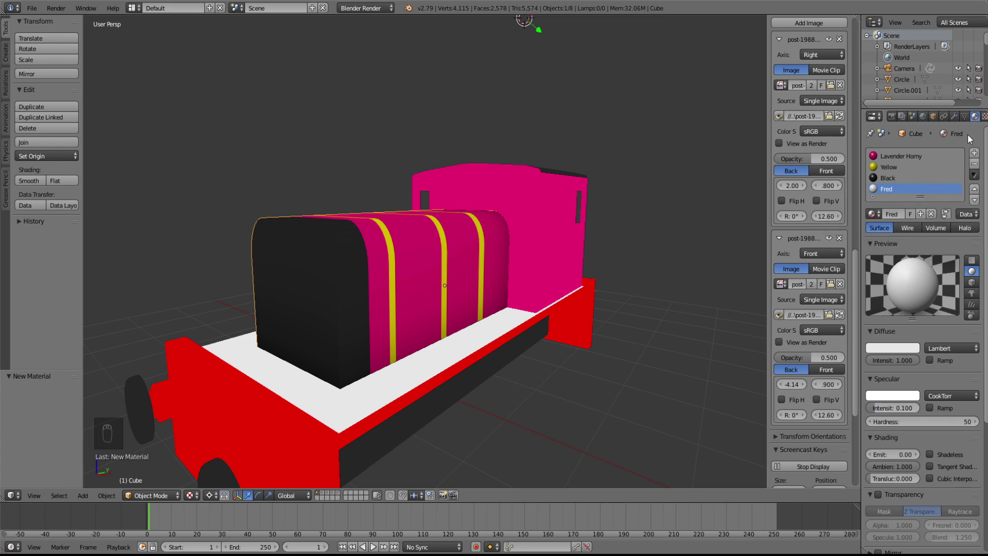
# - Add a new image texture to the Fred material and map it to the UVMap coordinates
pyautogui.click(983, 117)
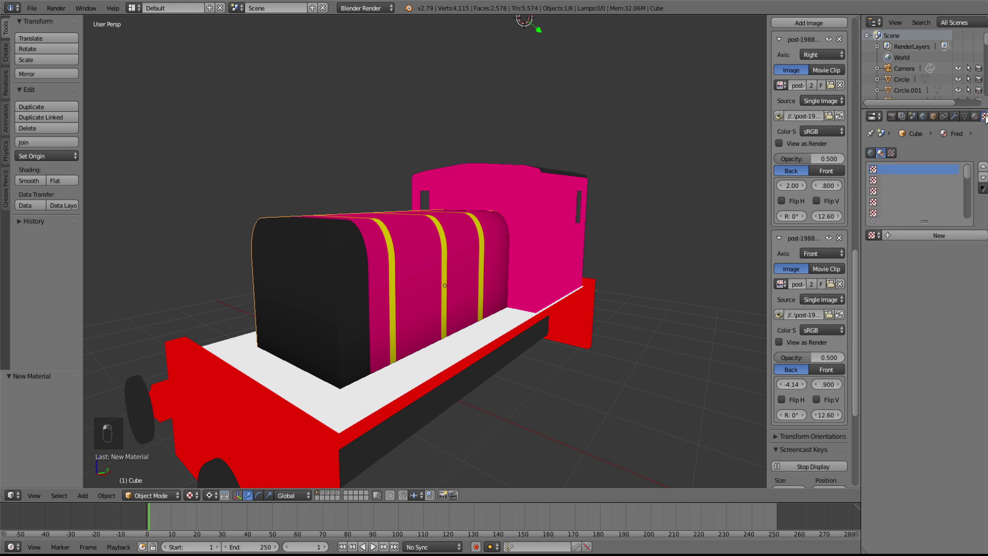
pyautogui.click(925, 235)
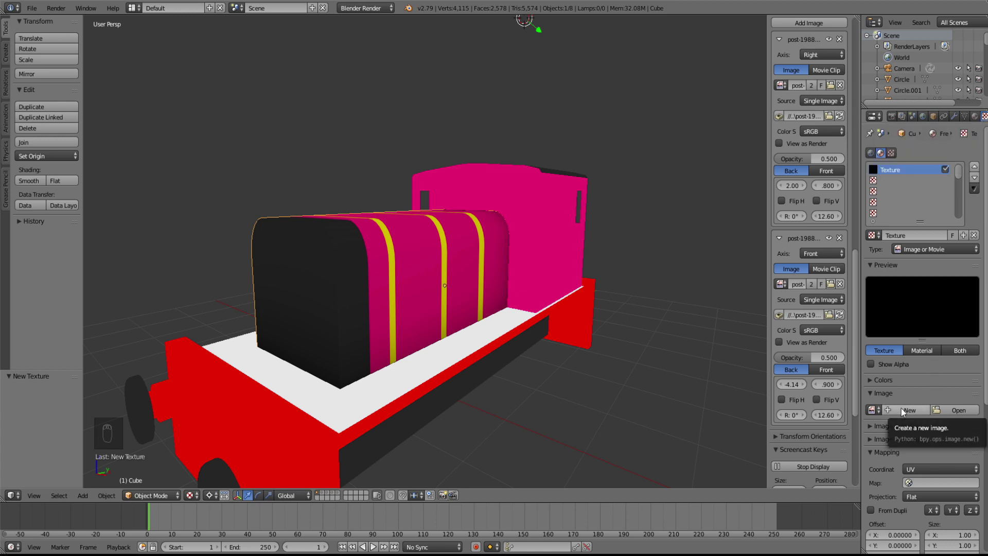
pyautogui.click(920, 483)
pyautogui.click(890, 370)
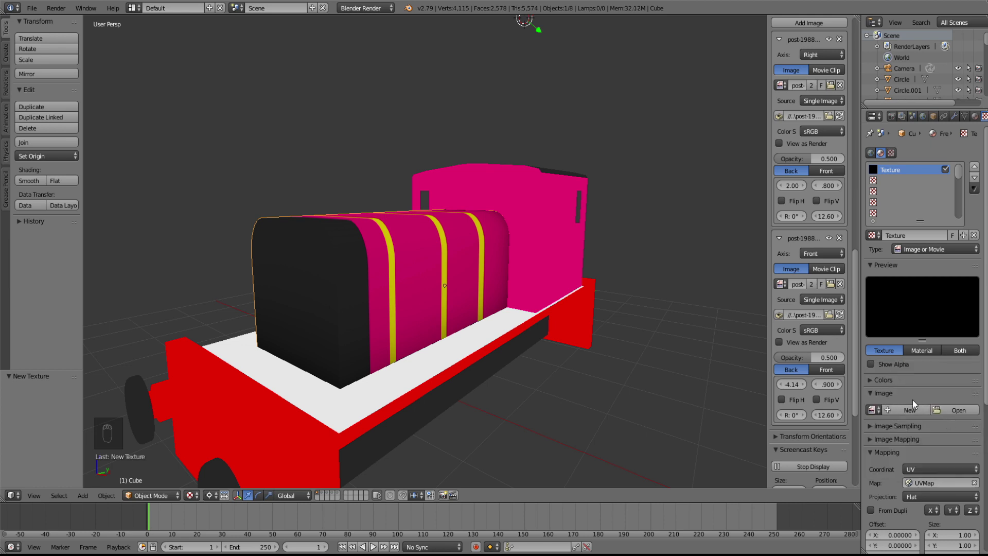
# - Load Fred.tga from the Body folder into the texture and disable its Use Alpha option
pyautogui.click(958, 410)
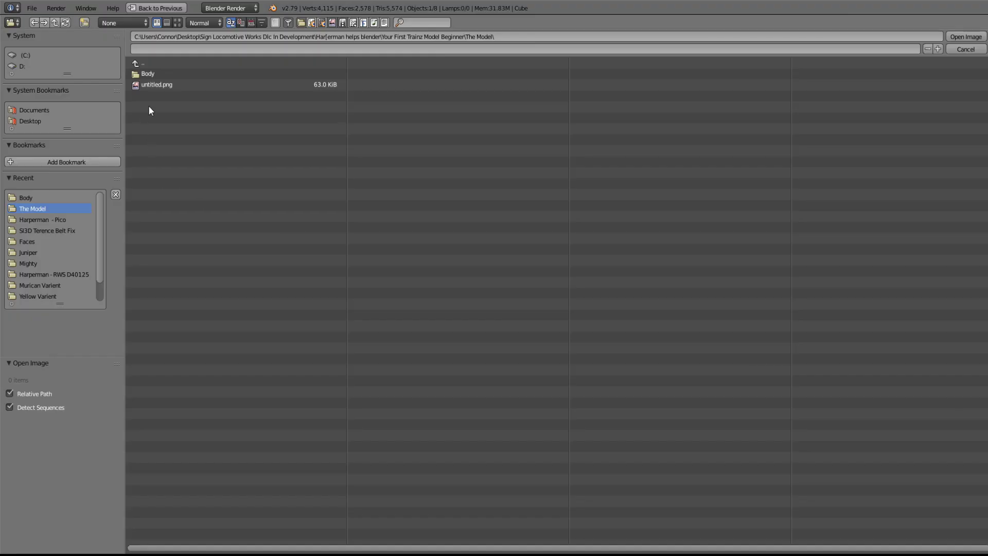
pyautogui.doubleClick(156, 76)
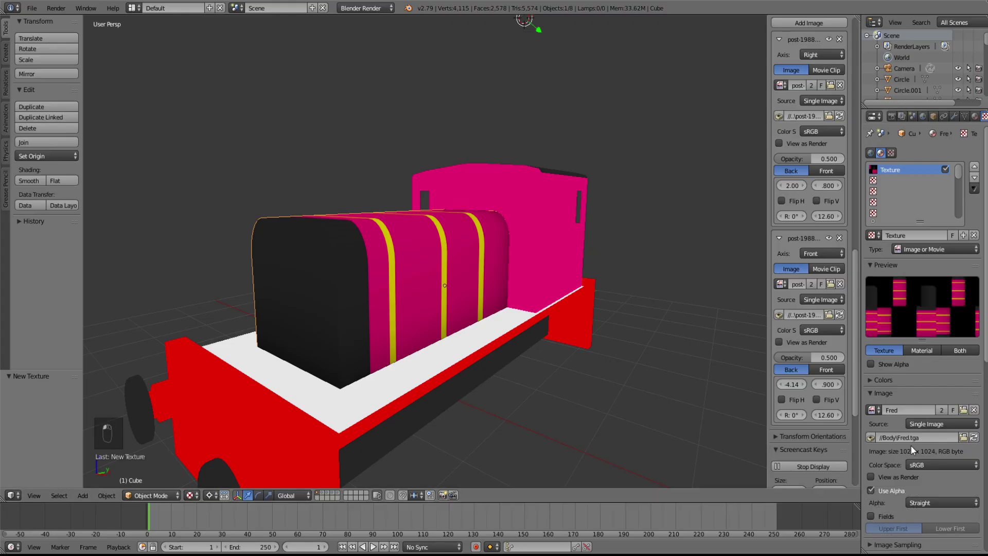
pyautogui.click(875, 489)
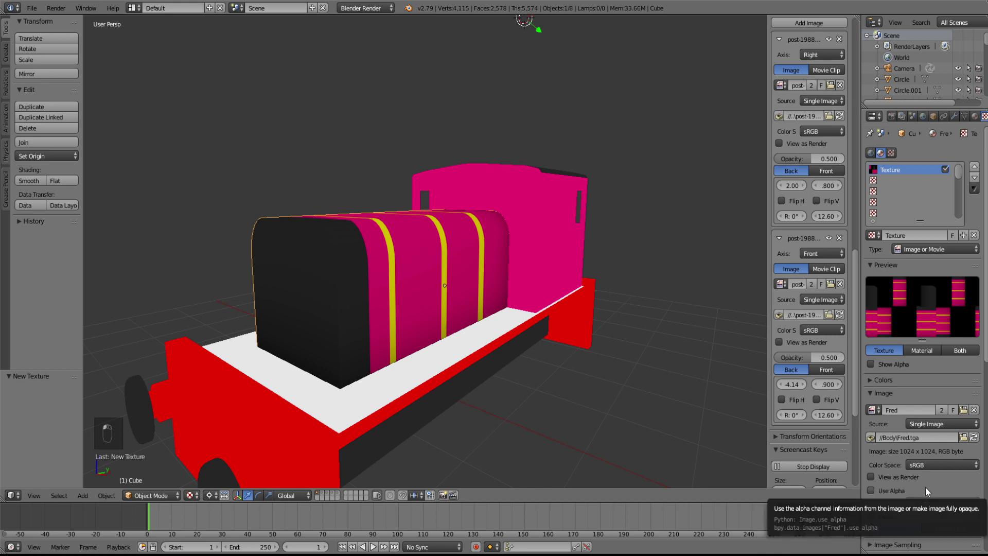
pyautogui.click(973, 116)
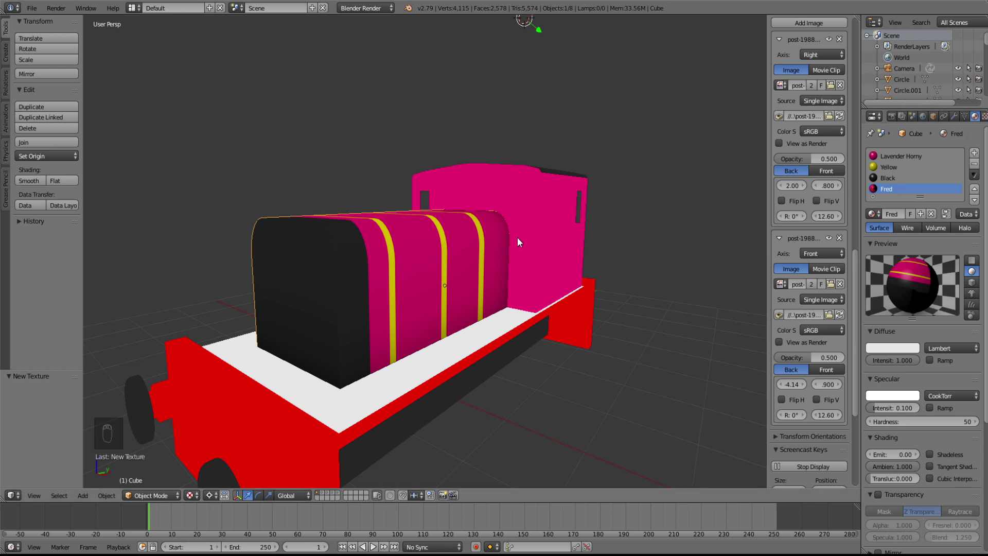
# - Switch to an empty scene layer and snap the 3D cursor to the center
pyautogui.moveTo(536, 285); pyautogui.dragTo(349, 511, button='middle')
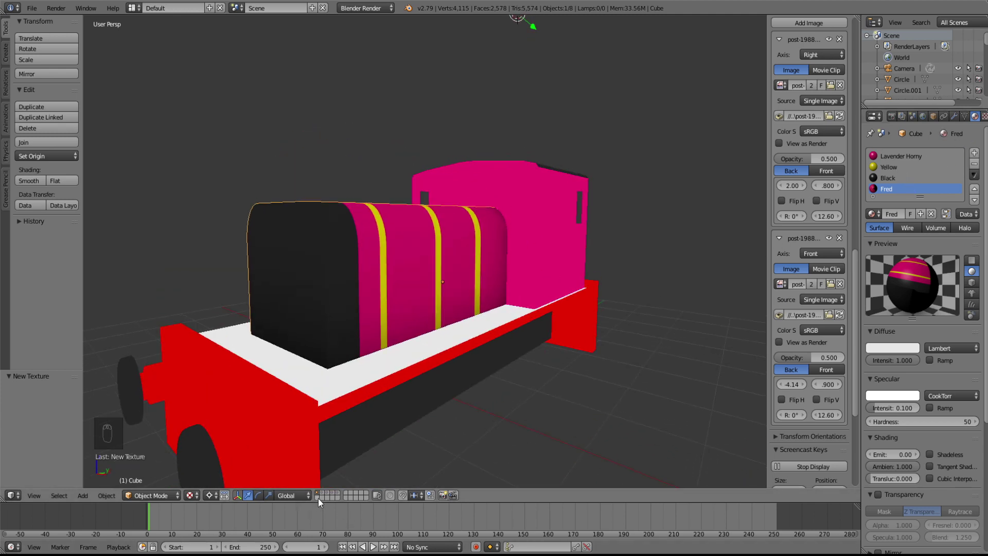
pyautogui.click(326, 493)
pyautogui.click(335, 492)
pyautogui.click(329, 496)
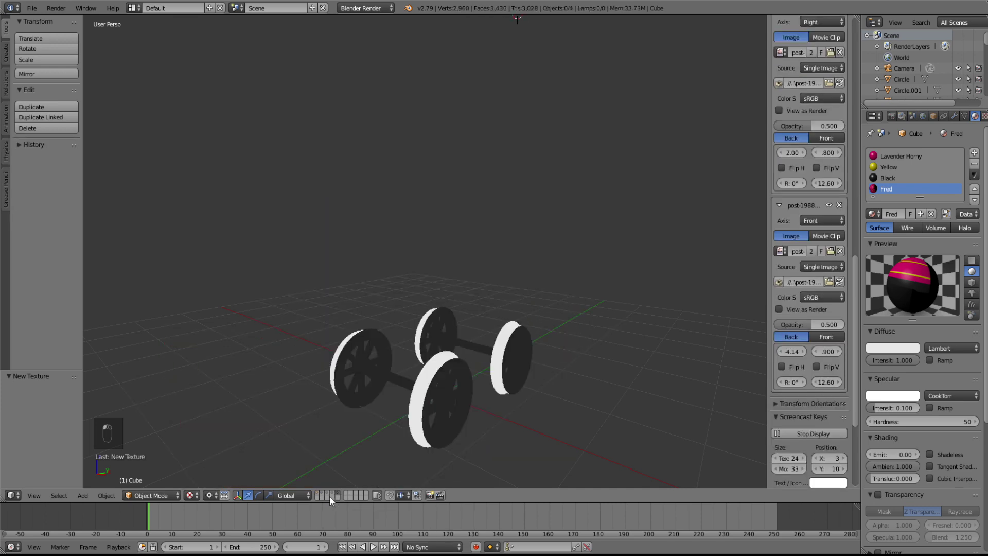
pyautogui.click(319, 498)
pyautogui.moveTo(251, 437); pyautogui.dragTo(256, 412, button='middle')
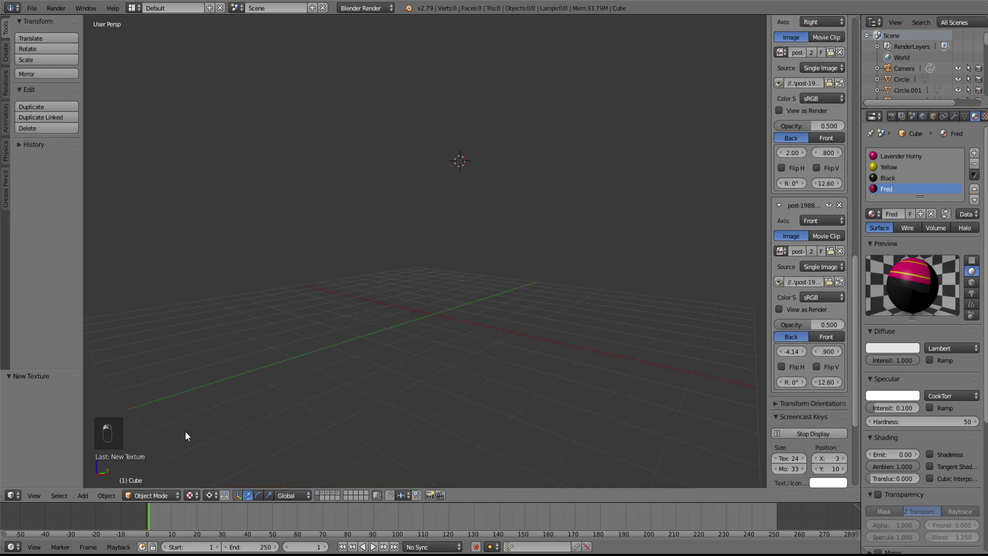
pyautogui.hotkey('shift', 's')
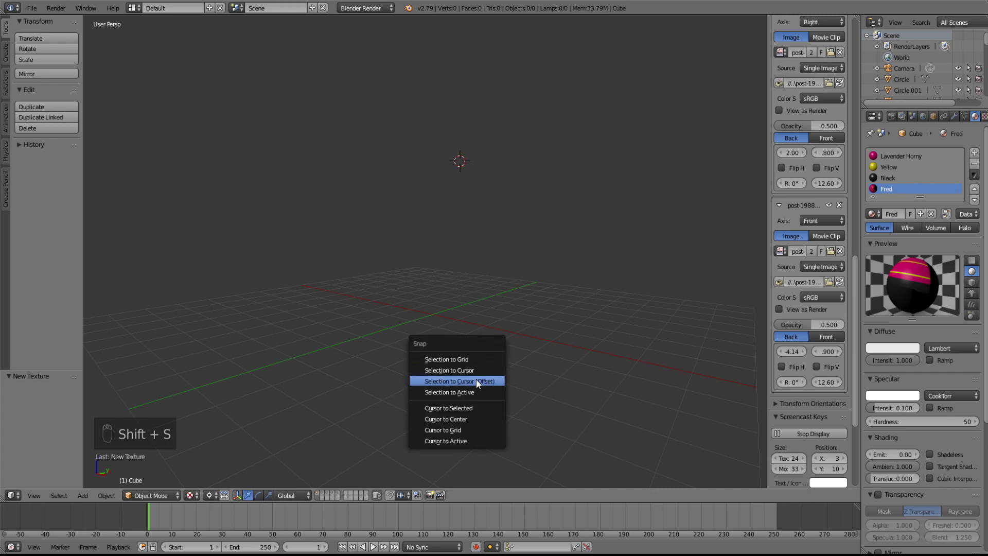
pyautogui.click(467, 418)
pyautogui.moveTo(412, 353); pyautogui.dragTo(472, 341, button='middle')
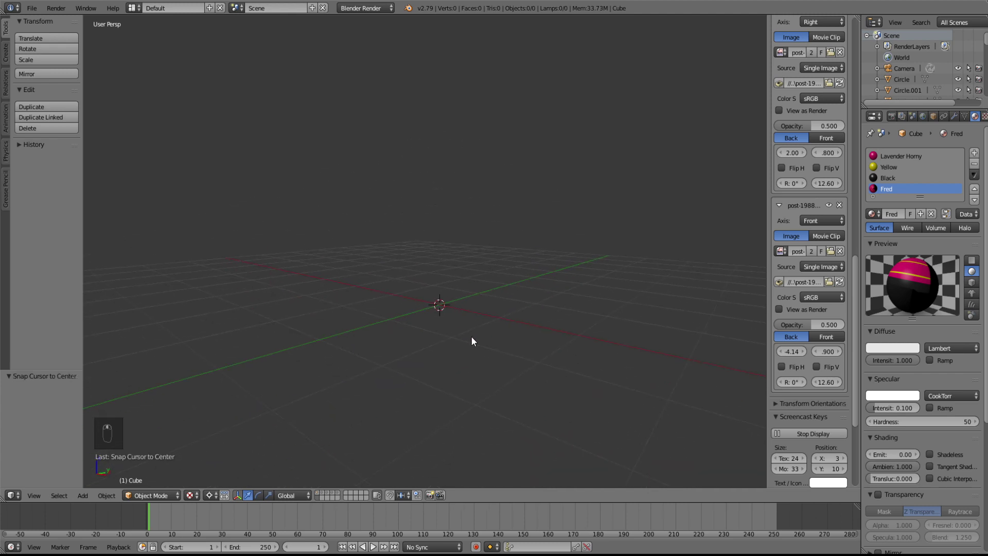
# - Add a UV sphere at the center, assign it the existing Black material, and move it away along the negative X axis
pyautogui.click(82, 495)
pyautogui.moveTo(90, 486)
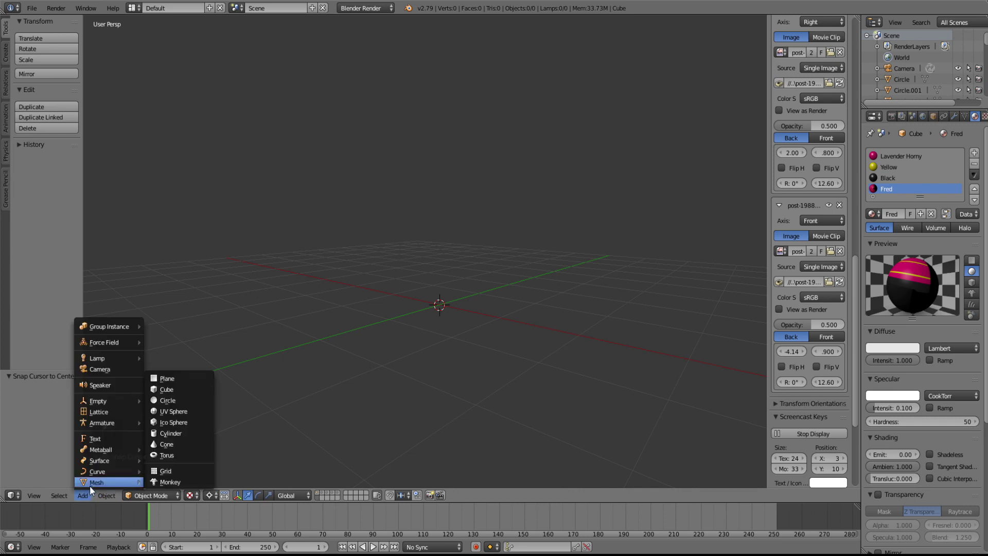
pyautogui.click(174, 411)
pyautogui.click(871, 189)
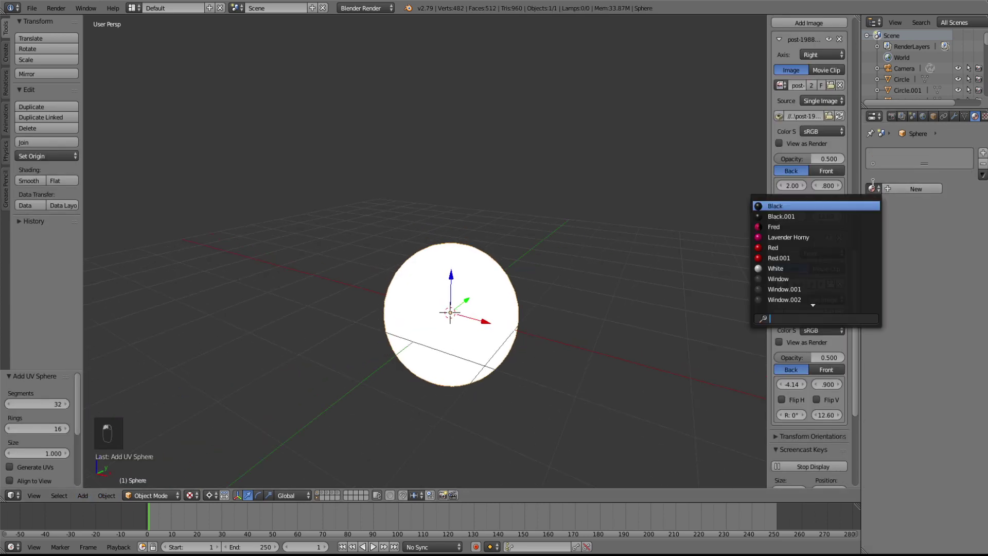
pyautogui.click(798, 209)
pyautogui.moveTo(488, 332); pyautogui.dragTo(280, 255)
# - Paste a copy of the black sphere and move it along X to the center, with the pivot point set to Bounding Box Center
pyautogui.hotkey('ctrl', 'c')
pyautogui.hotkey('ctrl', 'v')
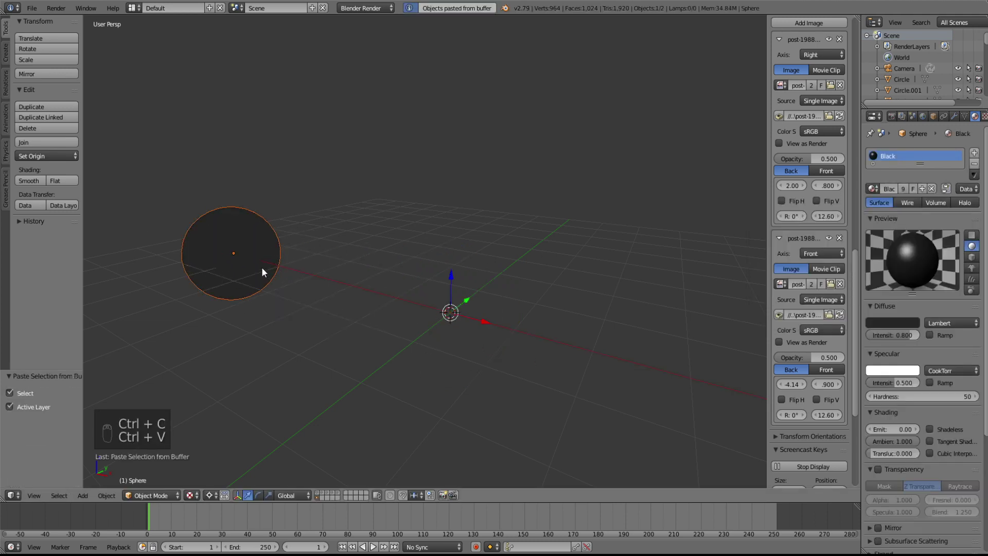
pyautogui.press('g')
pyautogui.press('x')
pyautogui.moveTo(525, 324); pyautogui.dragTo(963, 448)
pyautogui.click(209, 495)
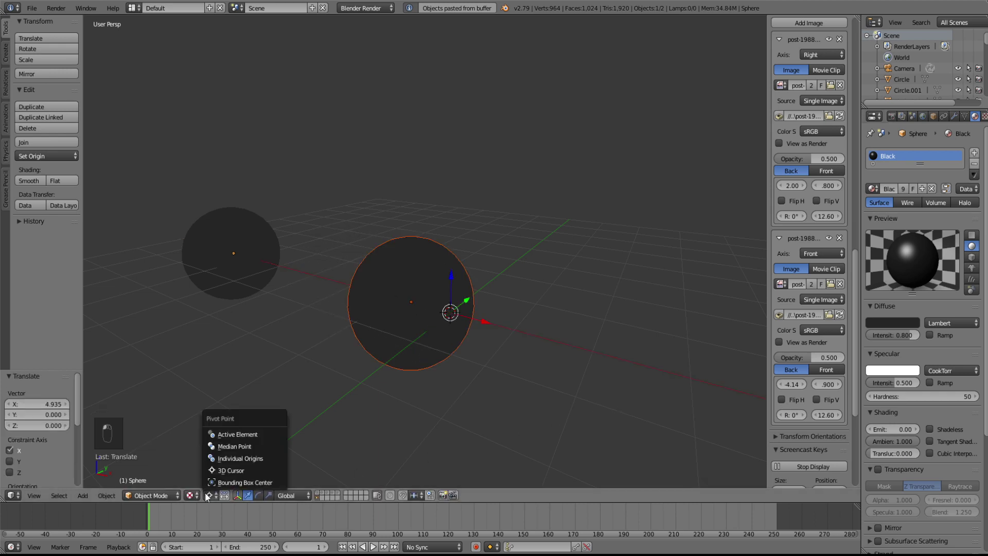
pyautogui.click(232, 482)
pyautogui.moveTo(446, 315); pyautogui.dragTo(476, 335)
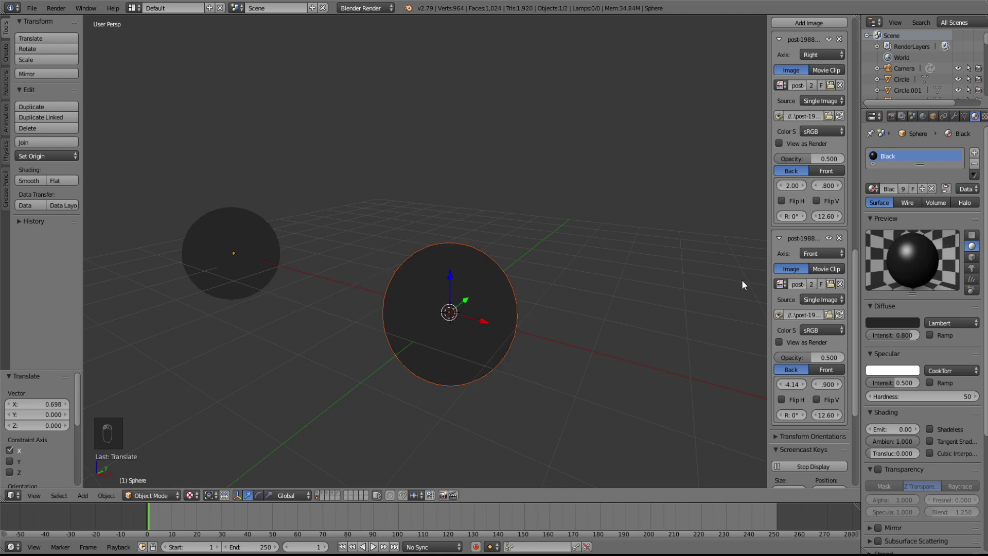
# - Assign the Lavender Horny material to the original sphere and select the black copy at the center
pyautogui.click(875, 188)
pyautogui.click(795, 246)
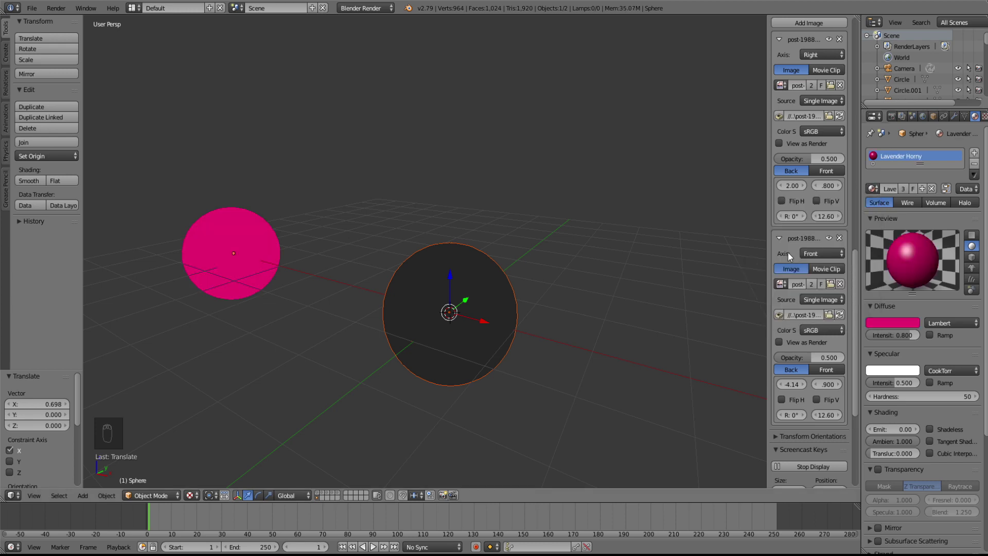
pyautogui.rightClick(455, 291)
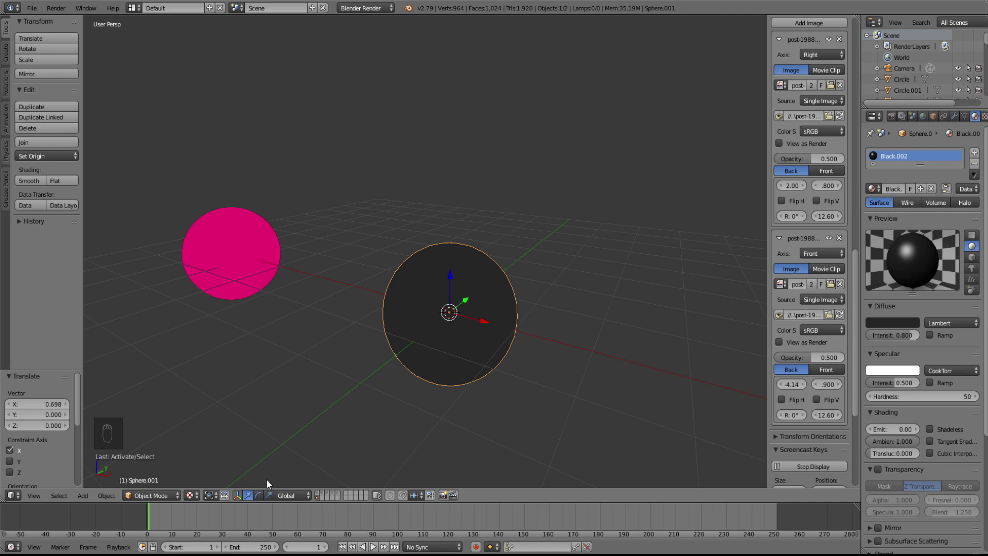
# - Check the hood's material list, add a third UV sphere on the sphere layer, and move it about 4 units along Y
pyautogui.click(319, 492)
pyautogui.rightClick(424, 208)
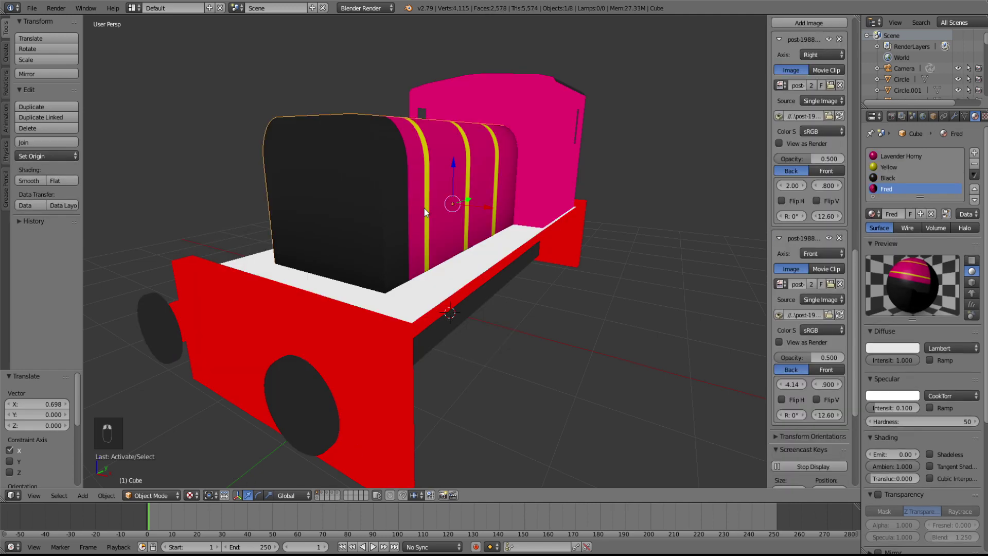
pyautogui.click(317, 495)
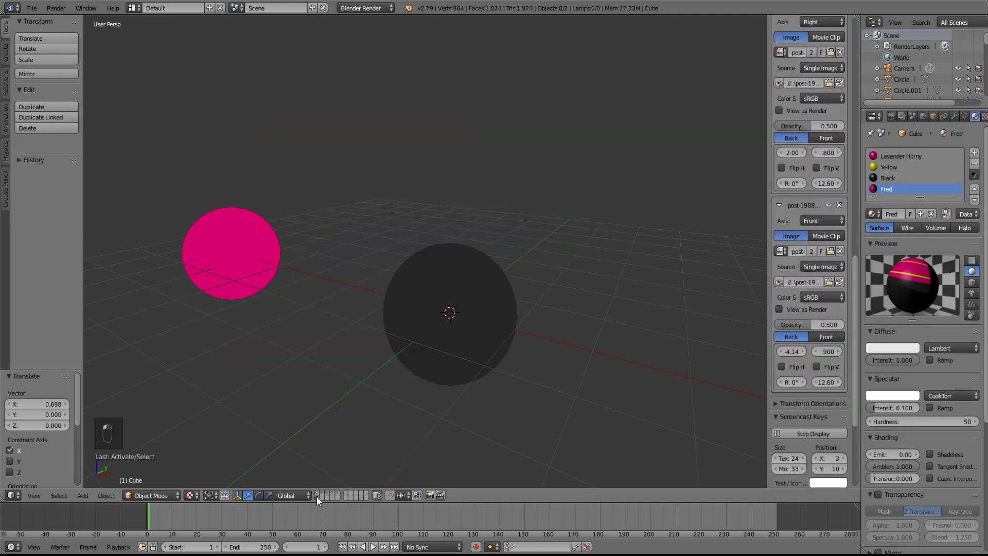
pyautogui.click(91, 495)
pyautogui.moveTo(102, 482)
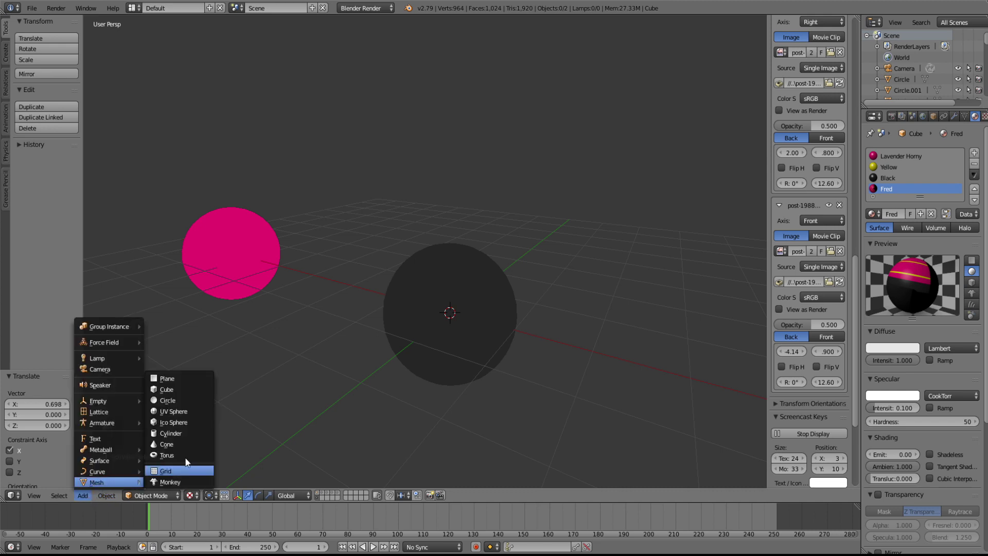
pyautogui.click(180, 411)
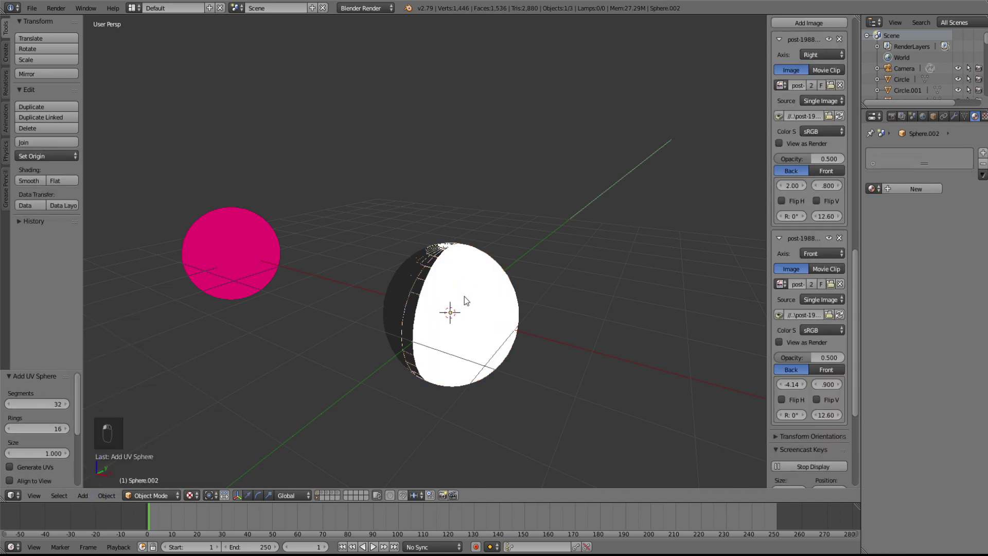
pyautogui.moveTo(464, 297); pyautogui.dragTo(545, 233)
# - Assign the existing Yellow material to the third sphere and save the file
pyautogui.click(871, 188)
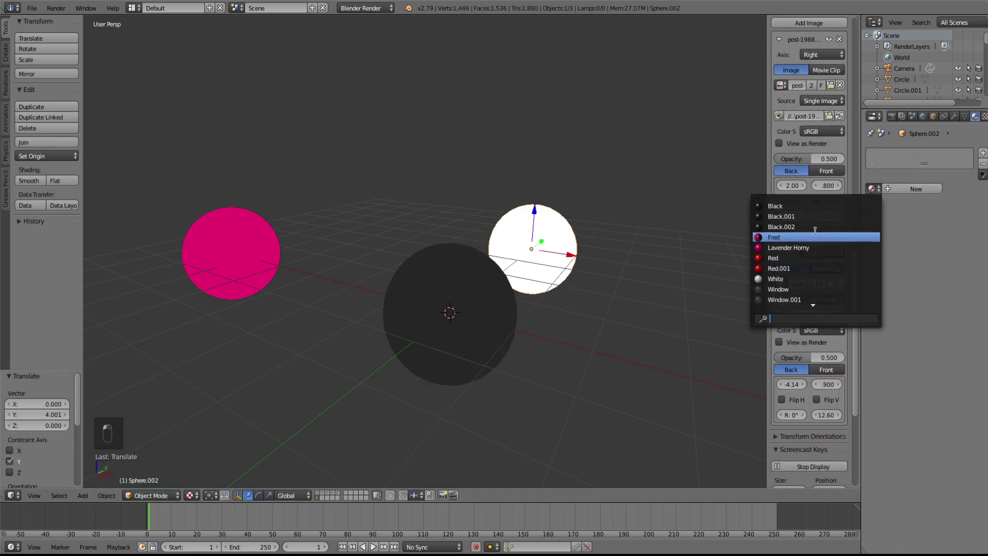
pyautogui.scroll(-3, 820, 255)
pyautogui.scroll(-5, 819, 254)
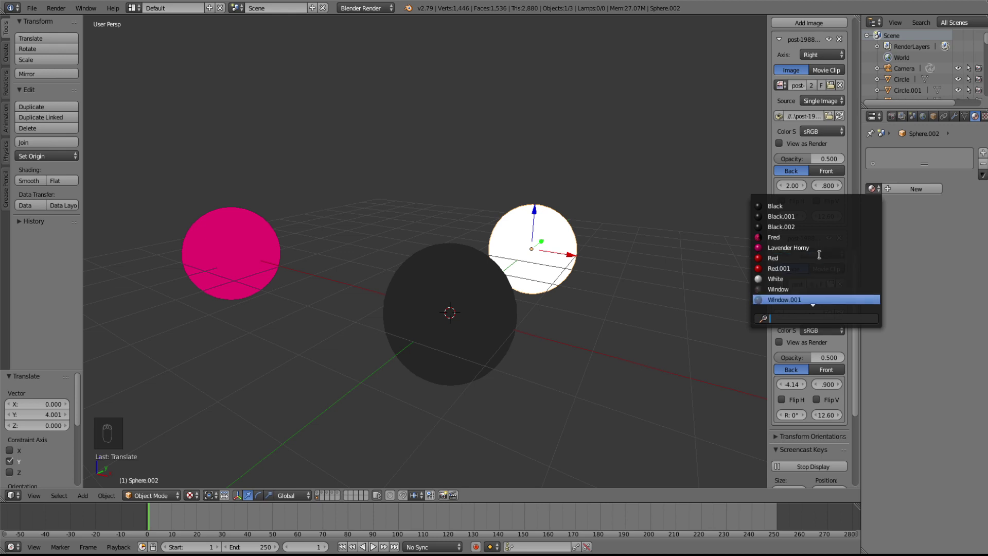
pyautogui.scroll(9, 819, 254)
pyautogui.scroll(-10, 819, 254)
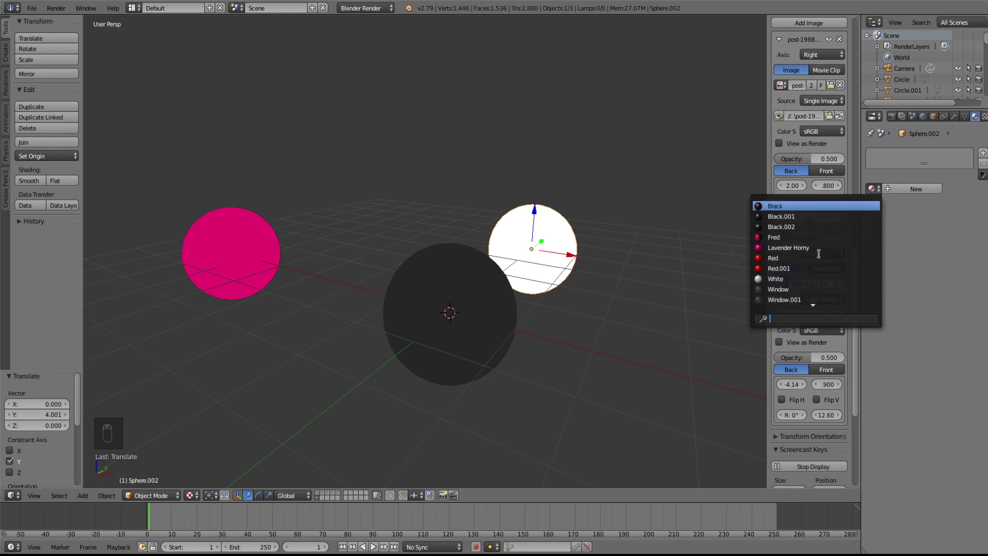
pyautogui.click(781, 303)
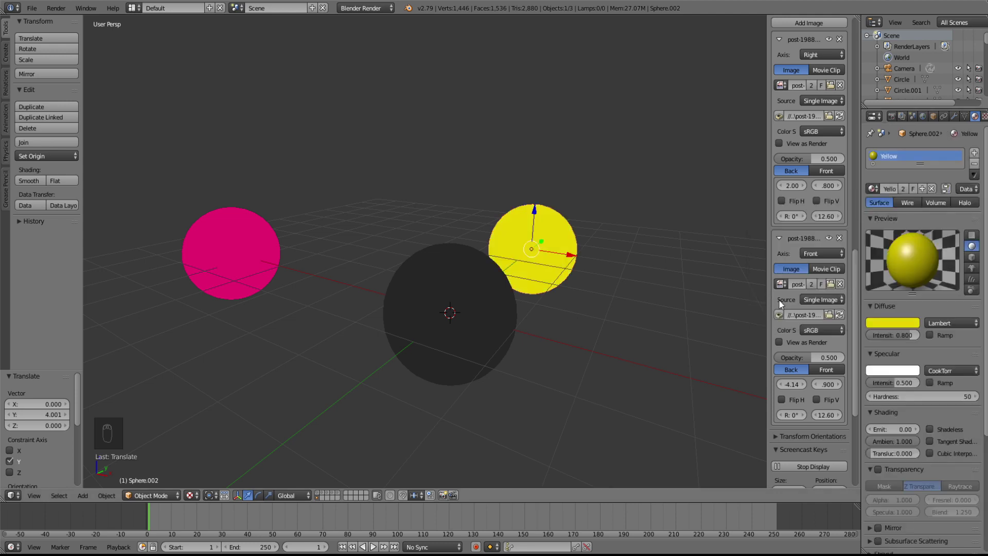
pyautogui.click(31, 7)
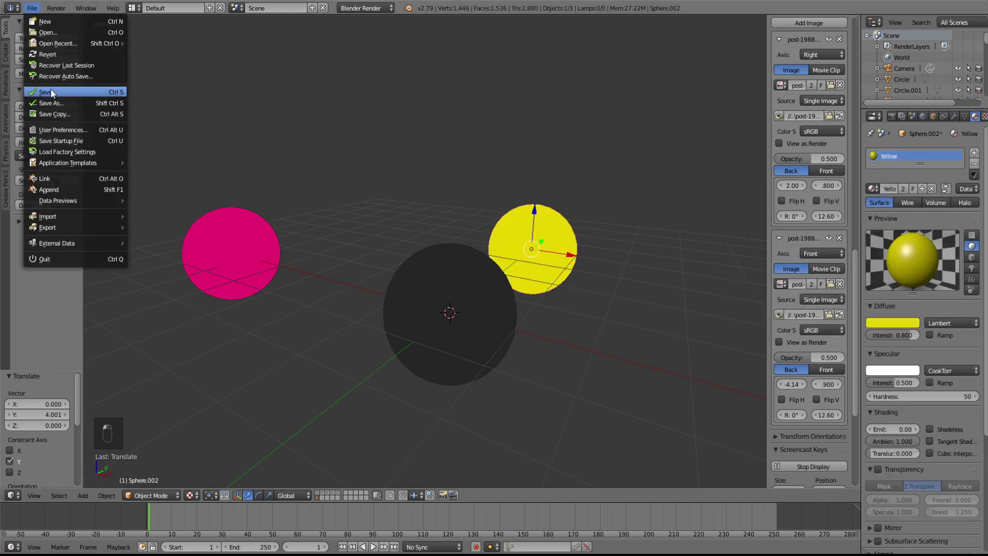
# - Return to the locomotive layer and remove the hood's Lavender Horny, Yellow and Black material slots, keeping only Fred
pyautogui.click(317, 492)
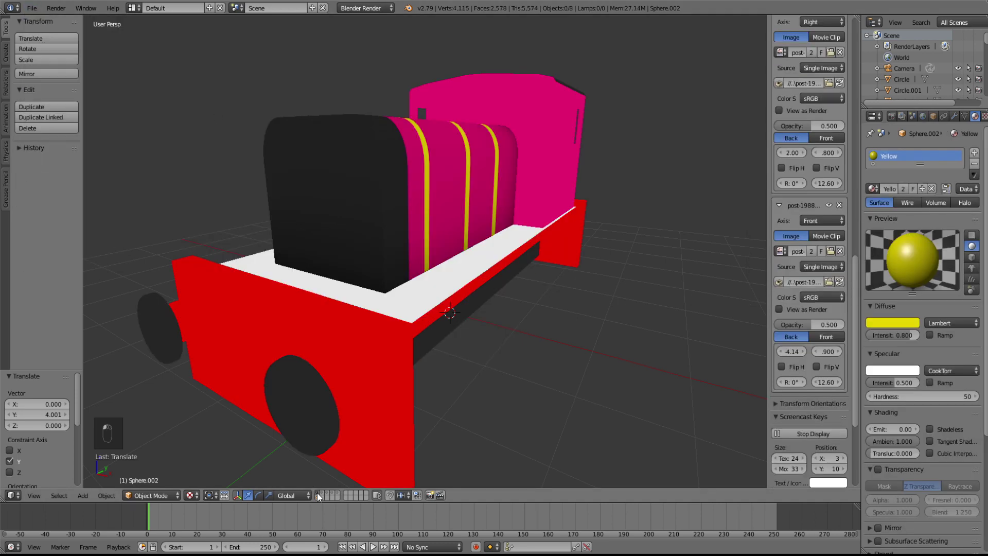
pyautogui.moveTo(559, 363)
pyautogui.mouseDown(button='middle')
pyautogui.moveTo(532, 357)
pyautogui.moveTo(544, 372)
pyautogui.mouseUp(button='middle')
pyautogui.rightClick(459, 244)
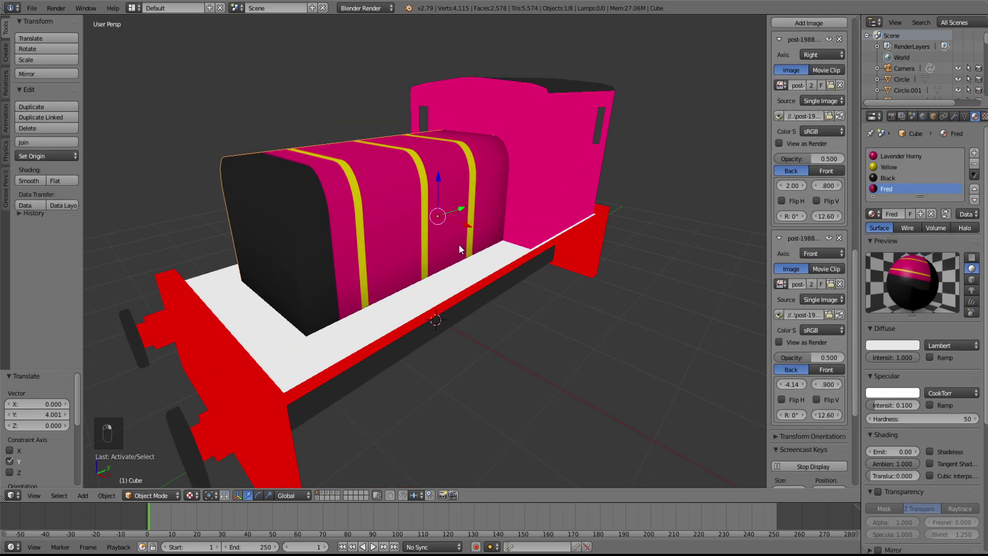
pyautogui.click(974, 164)
pyautogui.click(974, 164)
pyautogui.click(973, 163)
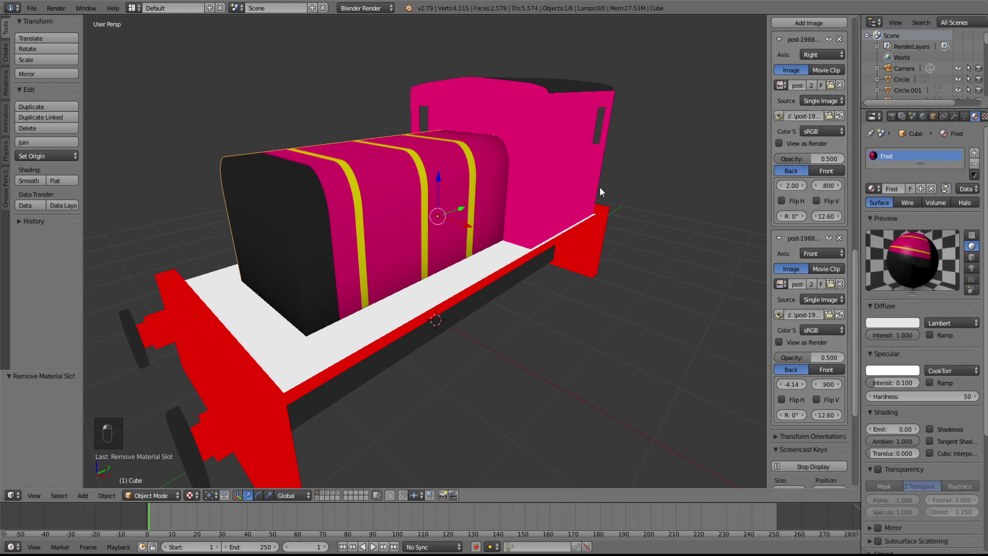
# - Unwrap the whole cab mesh with Smart UV Project, using an angle limit of 63.00 and an island margin of 0.01
pyautogui.rightClick(548, 200)
pyautogui.press('Tab')
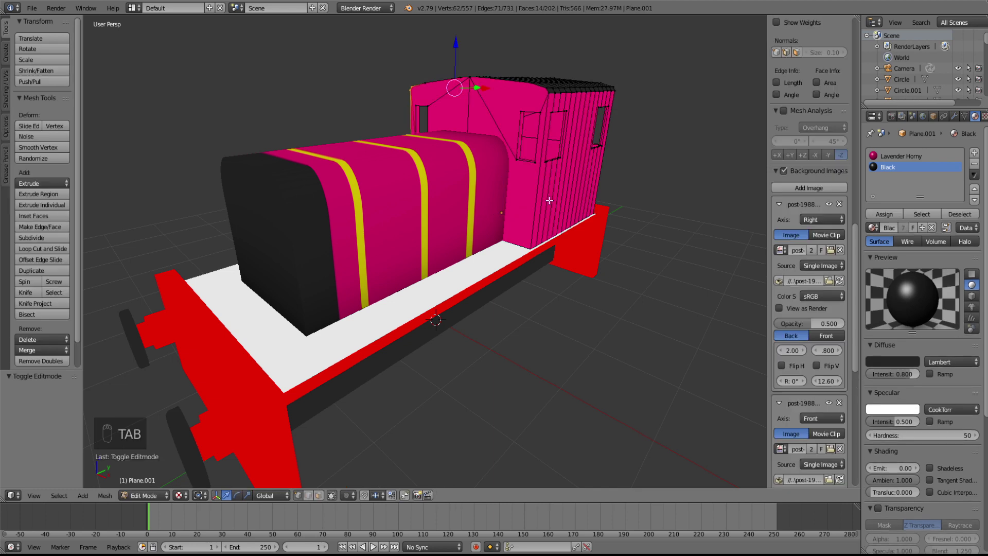
pyautogui.press('a')
pyautogui.press('a')
pyautogui.press('a')
pyautogui.press('a')
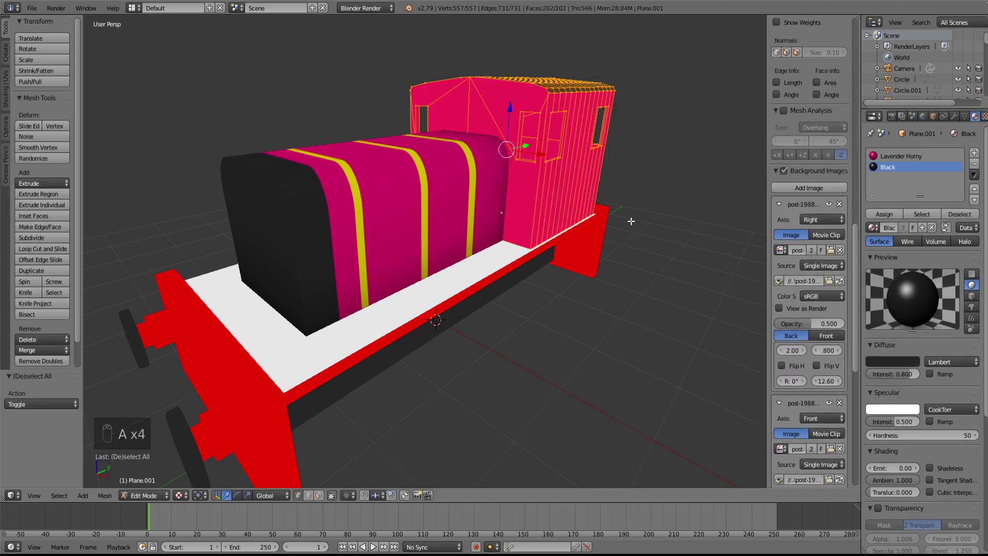
pyautogui.press('u')
pyautogui.click(604, 225)
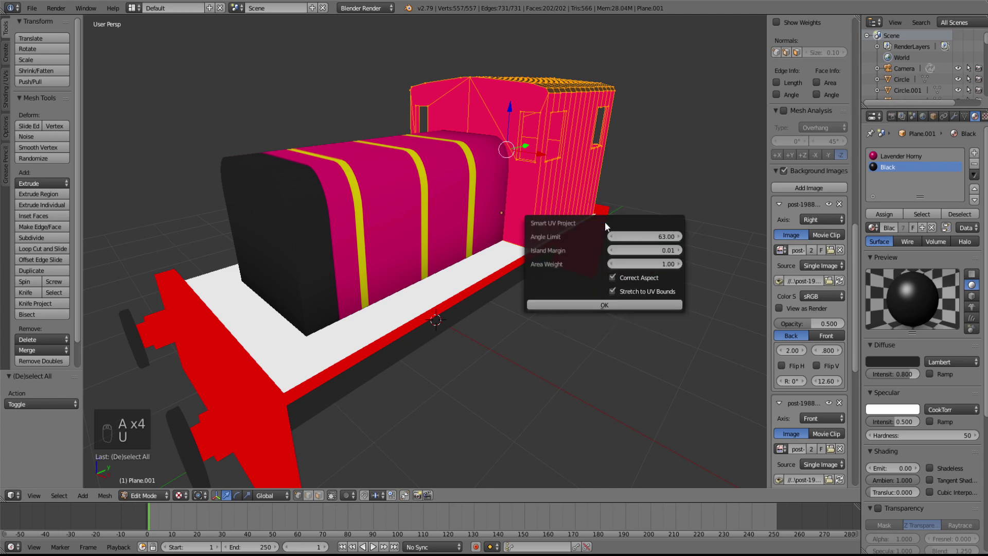
pyautogui.click(656, 305)
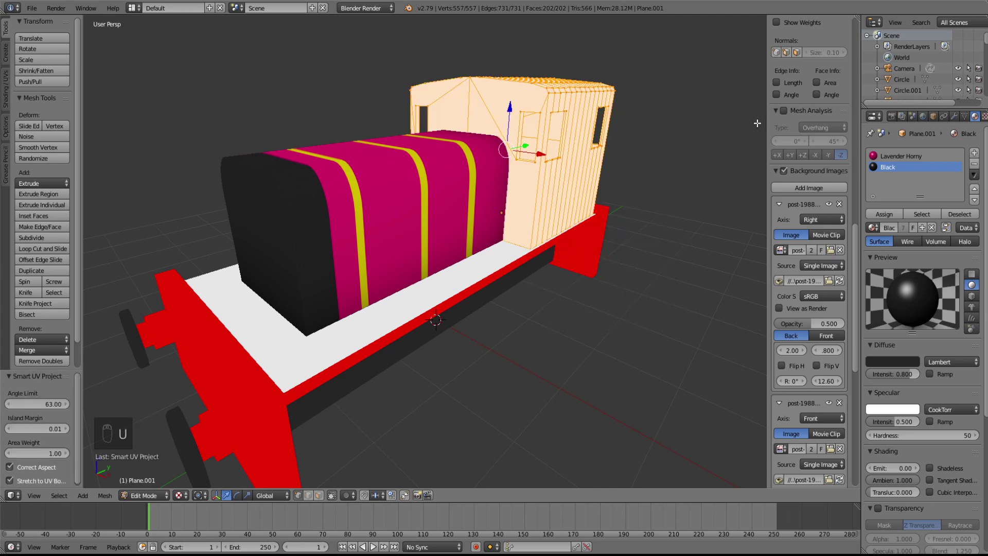
# - Split off a UV/Image Editor beside the 3D view and create a blank 1024 x 1024 px image named Cab for the cab's UVs
pyautogui.moveTo(859, 18); pyautogui.dragTo(513, 58)
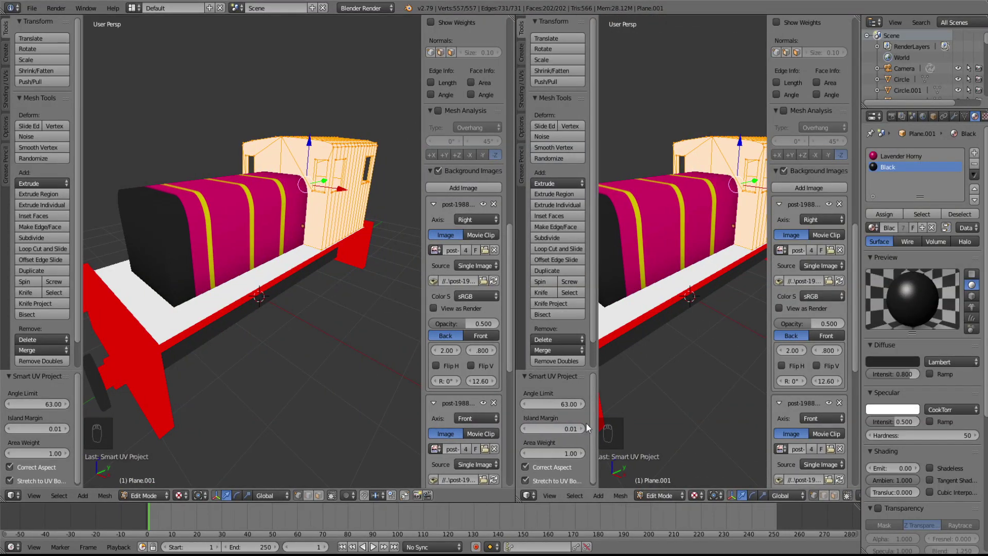
pyautogui.click(526, 496)
pyautogui.click(547, 409)
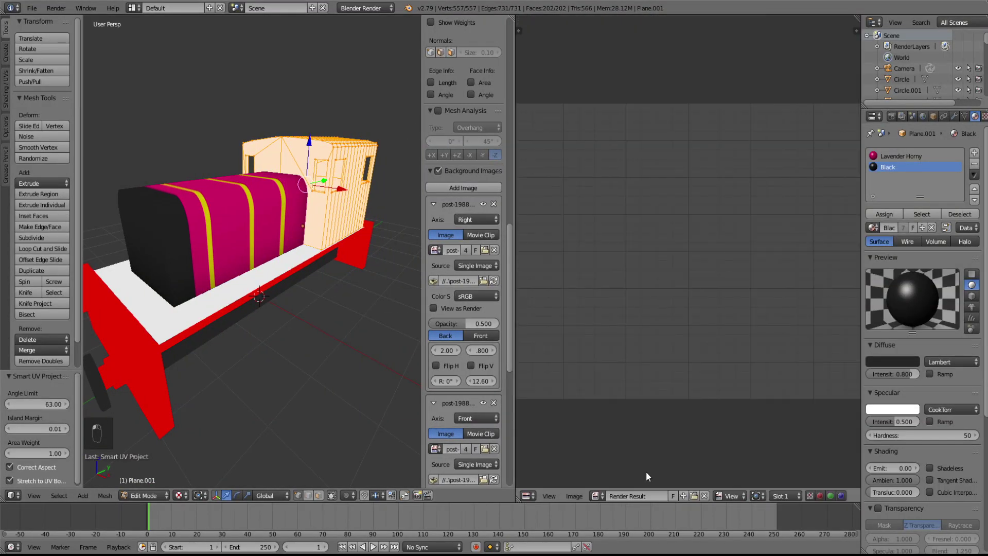
pyautogui.click(704, 496)
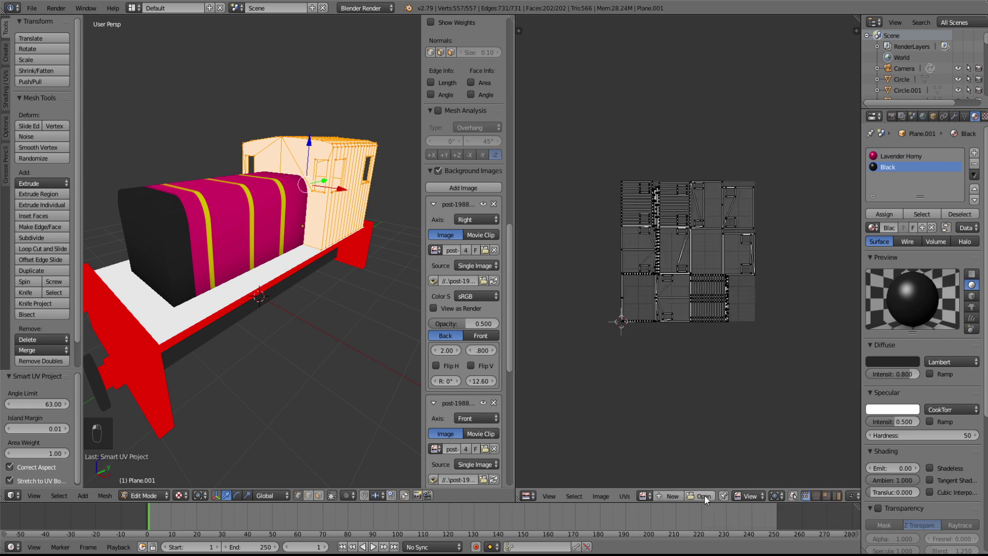
pyautogui.click(668, 496)
pyautogui.click(714, 454)
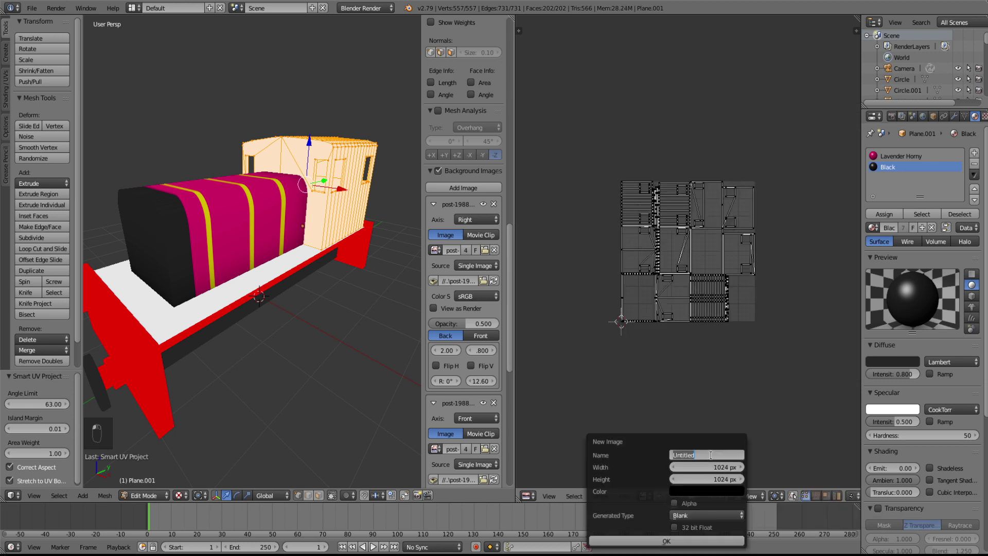
pyautogui.press('BackSpace')
pyautogui.write('Co')
pyautogui.write('b')
pyautogui.click(654, 540)
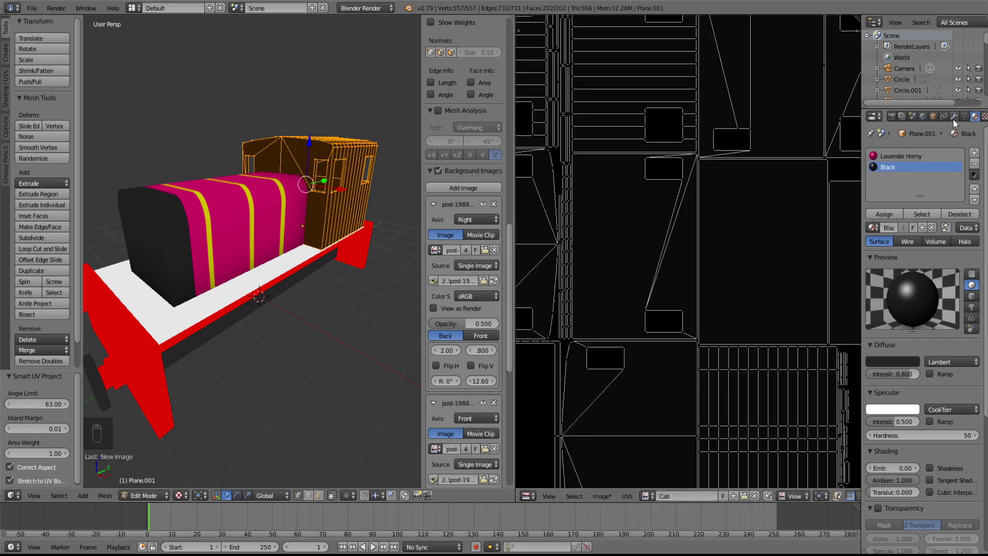
# - Bake the cab to the Cab image in Full Render mode and fit the whole image in the editor
pyautogui.click(891, 115)
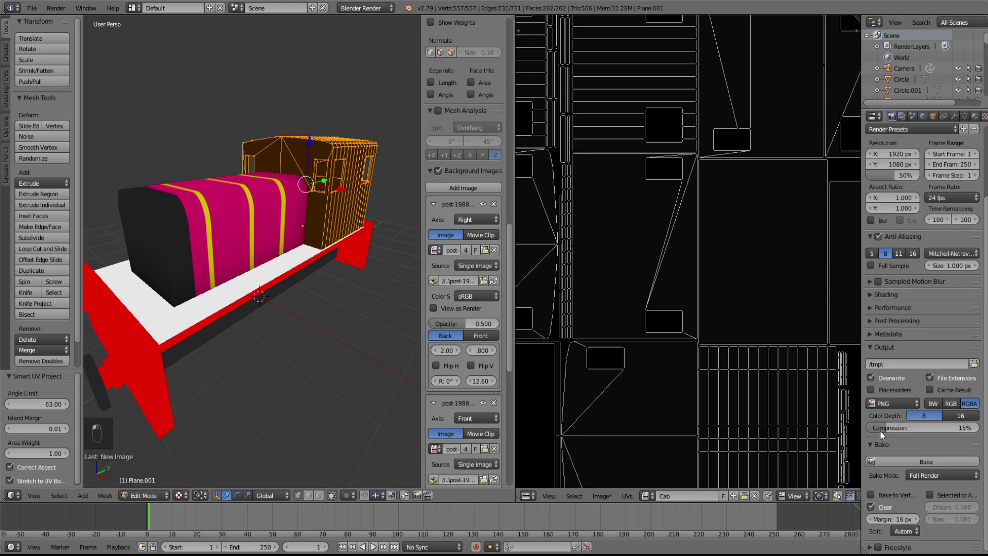
pyautogui.click(891, 461)
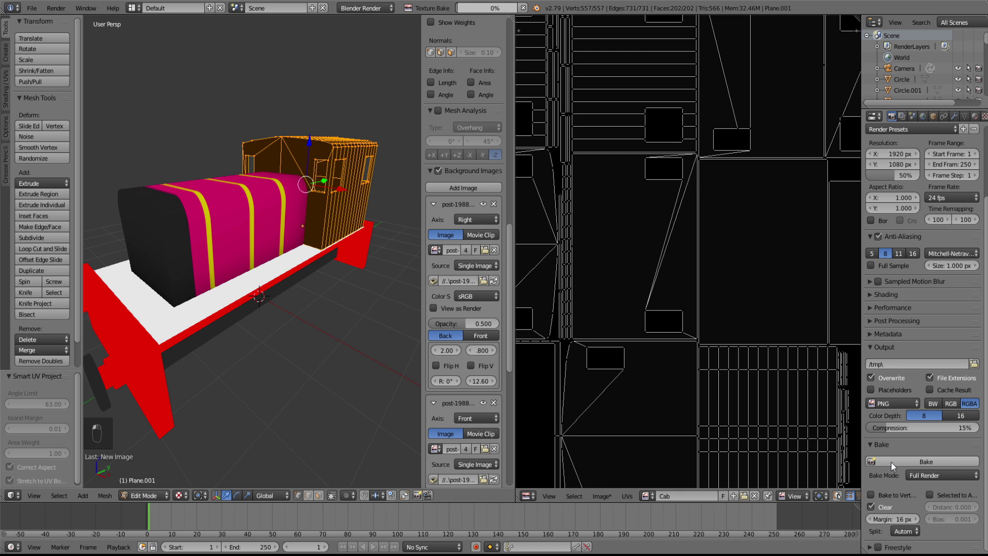
pyautogui.press('Home')
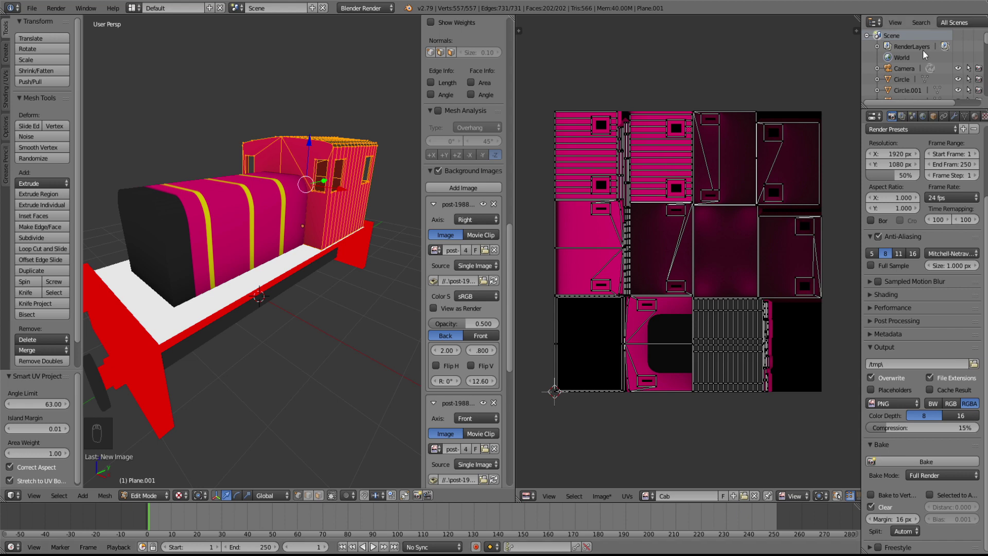
# - Leave Edit Mode and examine the baked shading on the cab from both sides
pyautogui.moveTo(291, 276); pyautogui.dragTo(268, 273, button='middle')
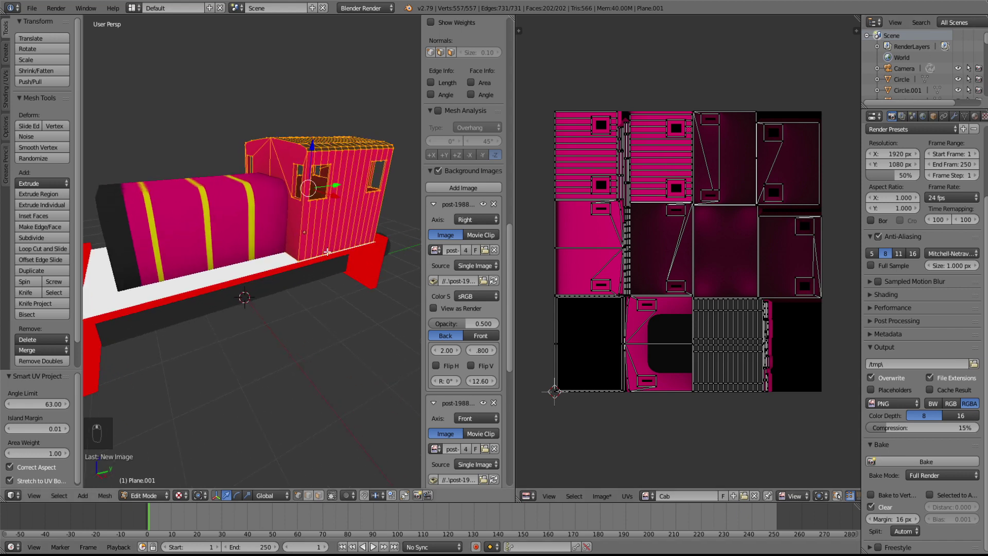
pyautogui.press('Tab')
pyautogui.moveTo(303, 241); pyautogui.dragTo(102, 296, button='middle')
pyautogui.scroll(5, 285, 238)
pyautogui.scroll(-4, 246, 251)
pyautogui.scroll(3, 185, 283)
pyautogui.moveTo(188, 283); pyautogui.dragTo(337, 268, button='middle')
pyautogui.scroll(-4, 227, 268)
pyautogui.scroll(2, 251, 265)
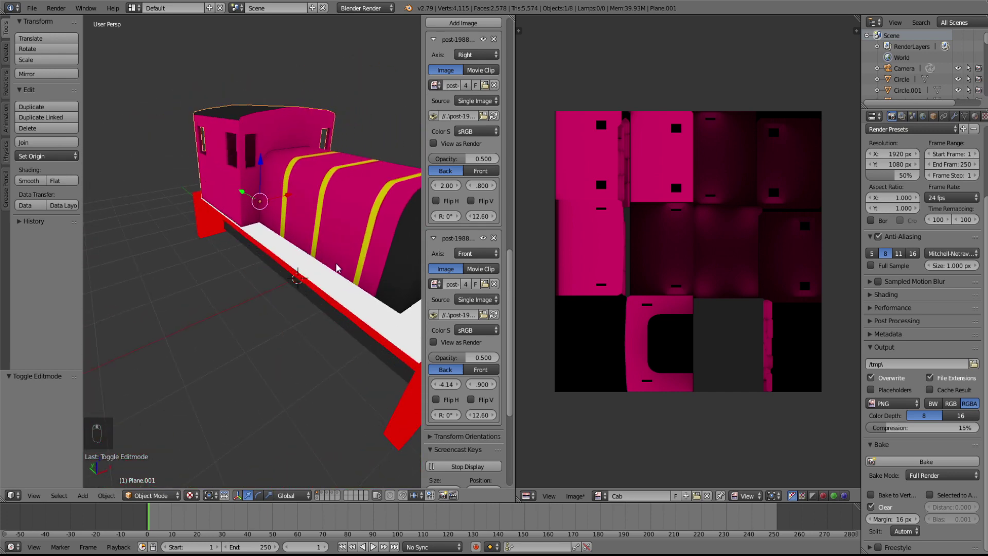
# - Save the baked image in the Body folder as the Targa file Cab.tga and close the extra image editor
pyautogui.click(574, 496)
pyautogui.click(597, 406)
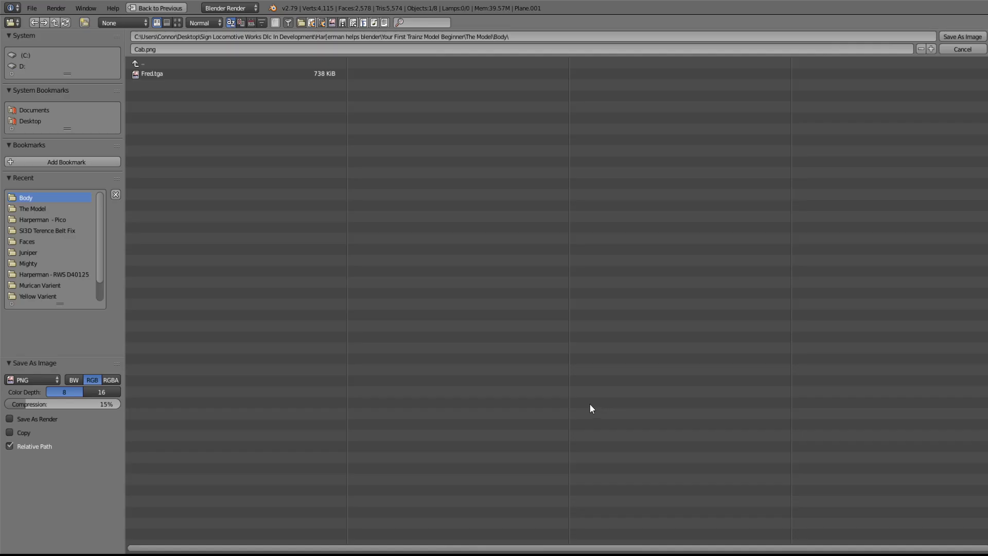
pyautogui.click(38, 383)
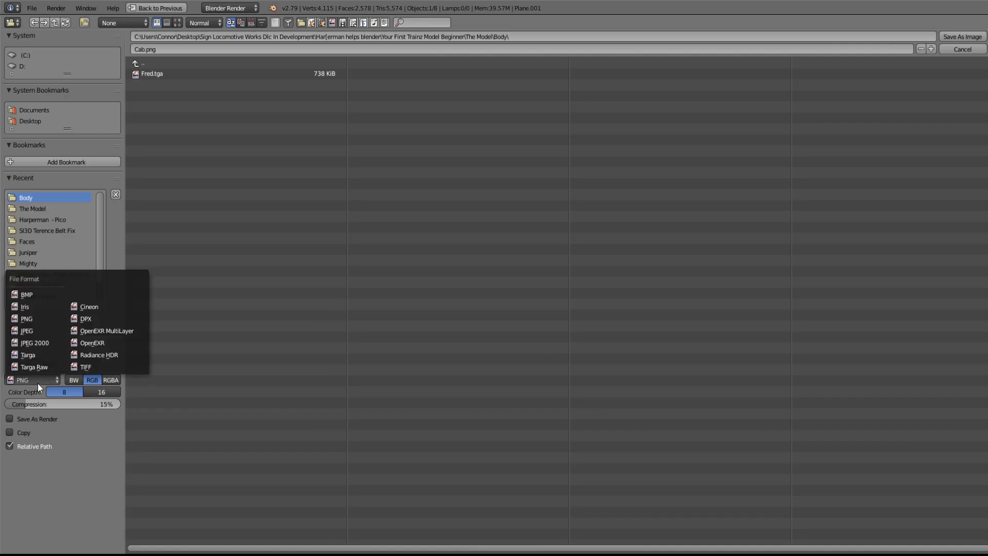
pyautogui.click(40, 357)
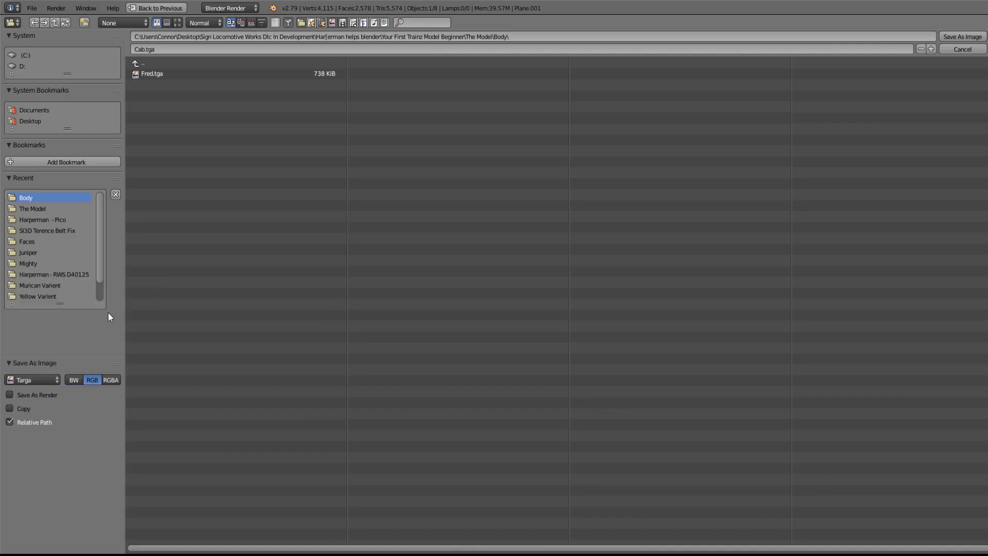
pyautogui.click(954, 37)
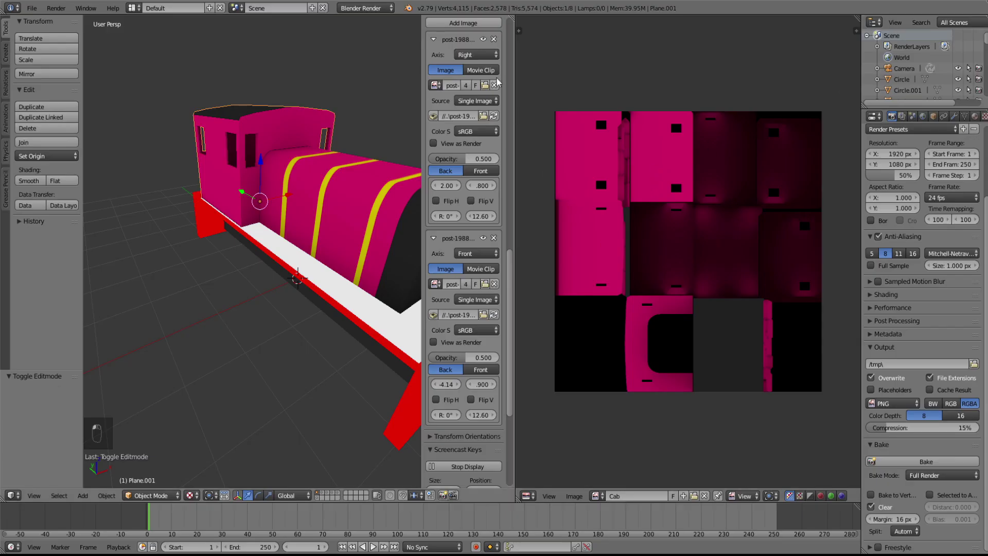
pyautogui.moveTo(518, 26); pyautogui.dragTo(649, 41)
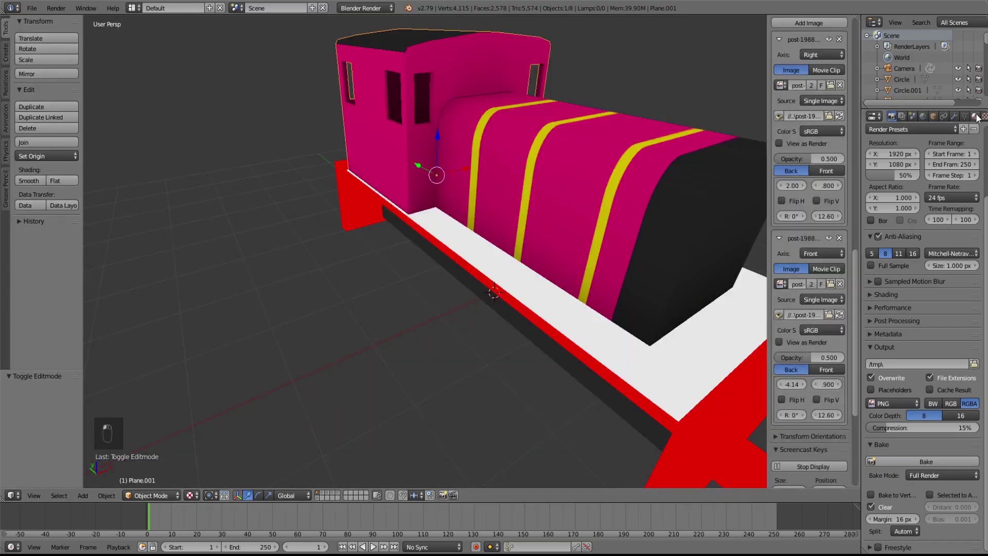
# - Add a new material slot to the cab and create a material named Cab in it
pyautogui.click(975, 117)
pyautogui.click(983, 153)
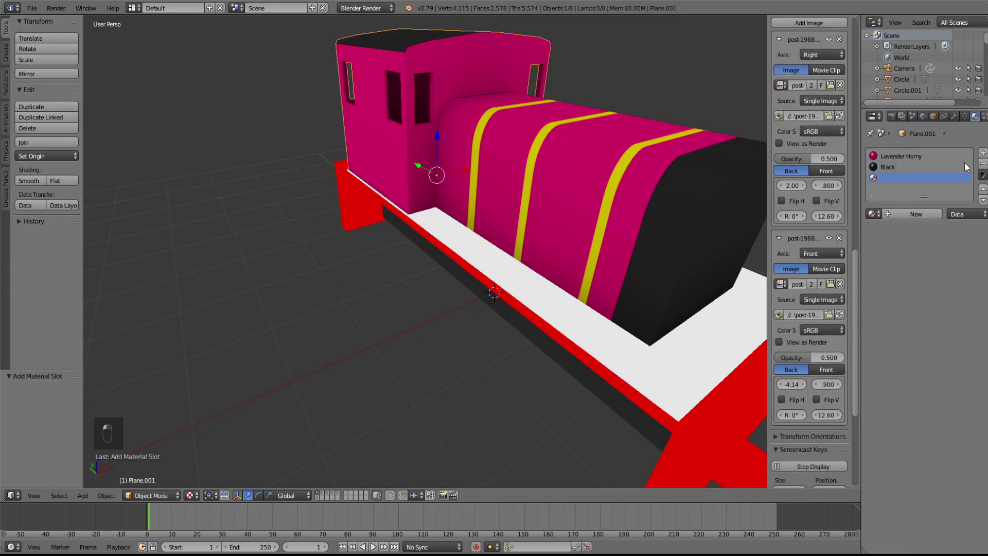
pyautogui.click(898, 215)
pyautogui.doubleClick(890, 177)
pyautogui.press('BackSpace')
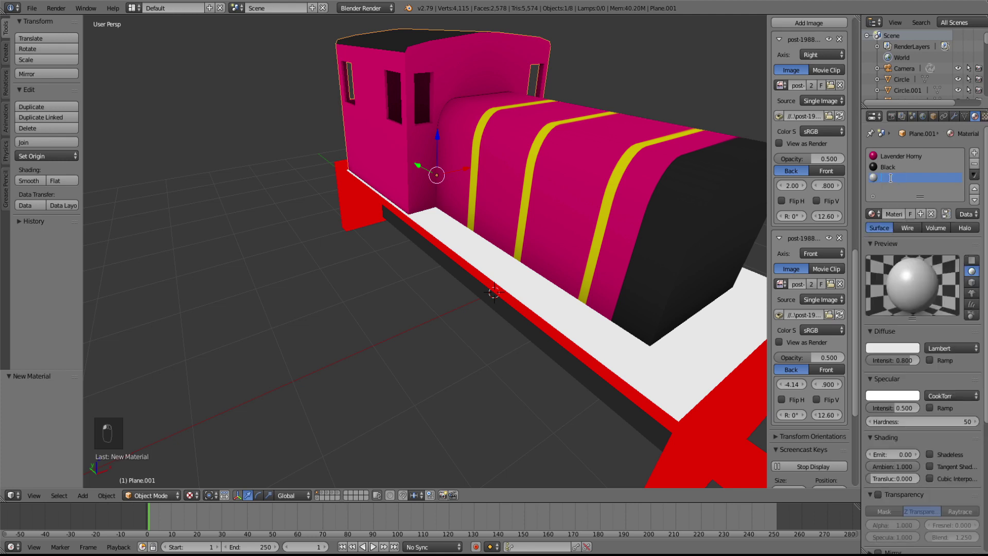
pyautogui.write('Cab')
pyautogui.press('Return')
# - Set the Cab material's diffuse intensity to 1 and its specular intensity to 0.1
pyautogui.click(913, 360)
pyautogui.write('1')
pyautogui.press('Return')
pyautogui.click(903, 408)
pyautogui.write('0.1')
pyautogui.press('Return')
# - Add a new image texture to the Cab material and load Cab.tga from the Body folder
pyautogui.click(984, 117)
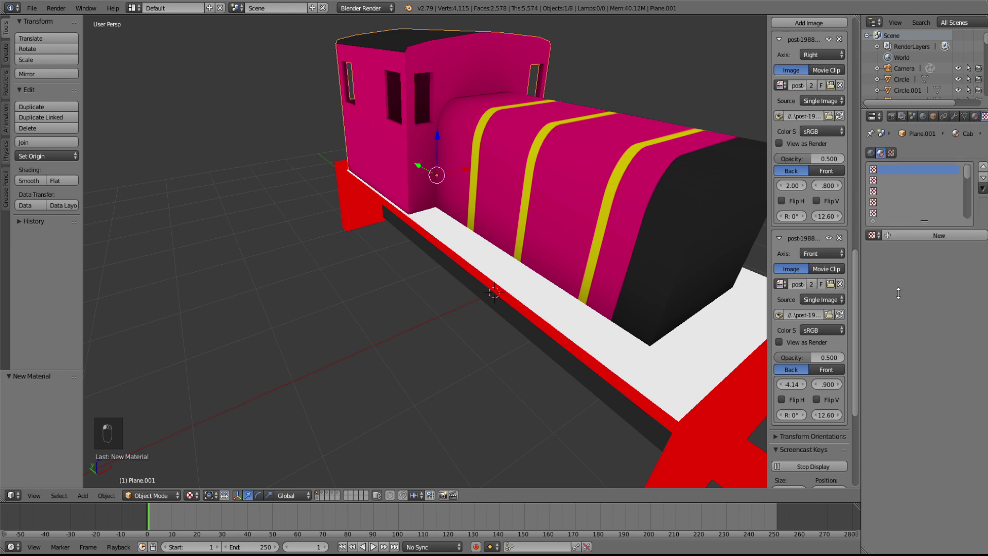
pyautogui.click(900, 236)
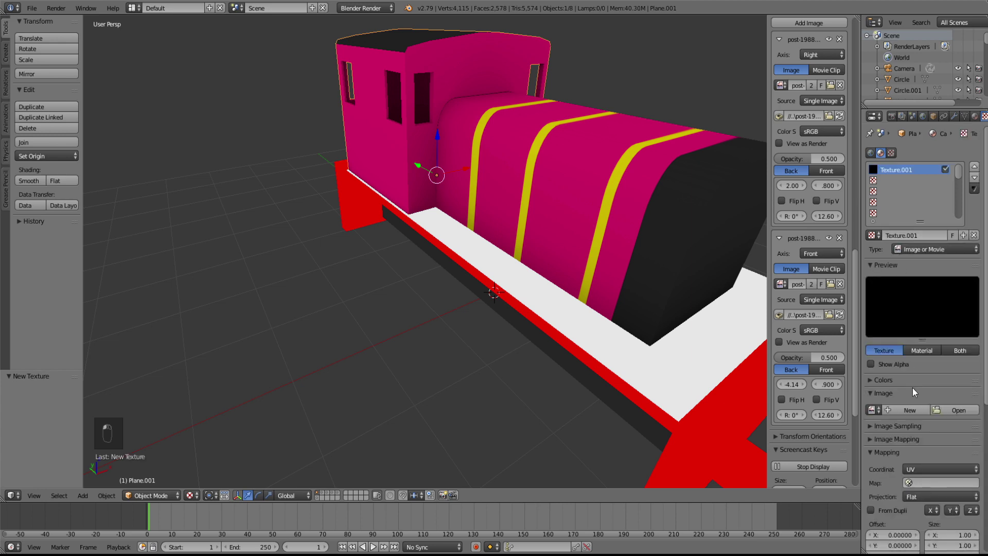
pyautogui.click(957, 410)
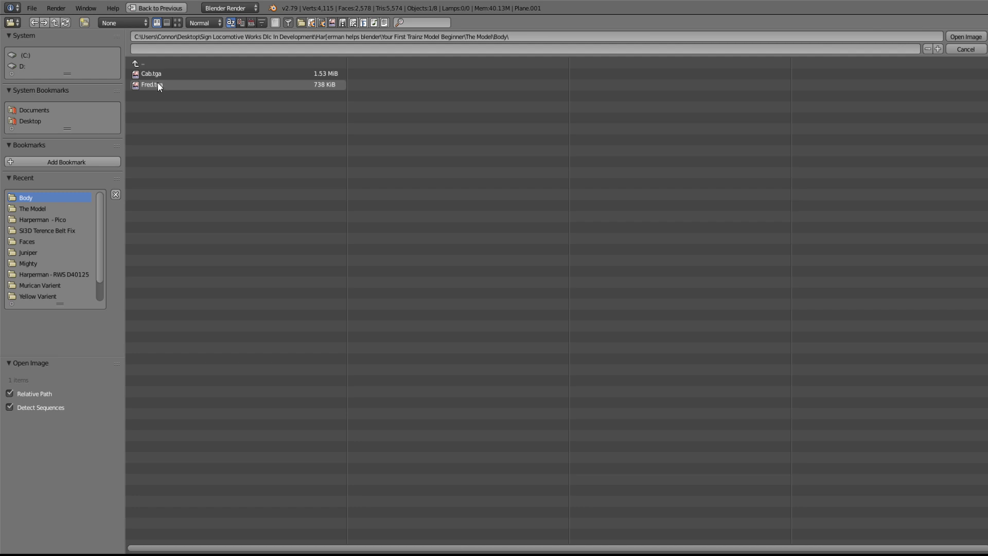
pyautogui.doubleClick(153, 76)
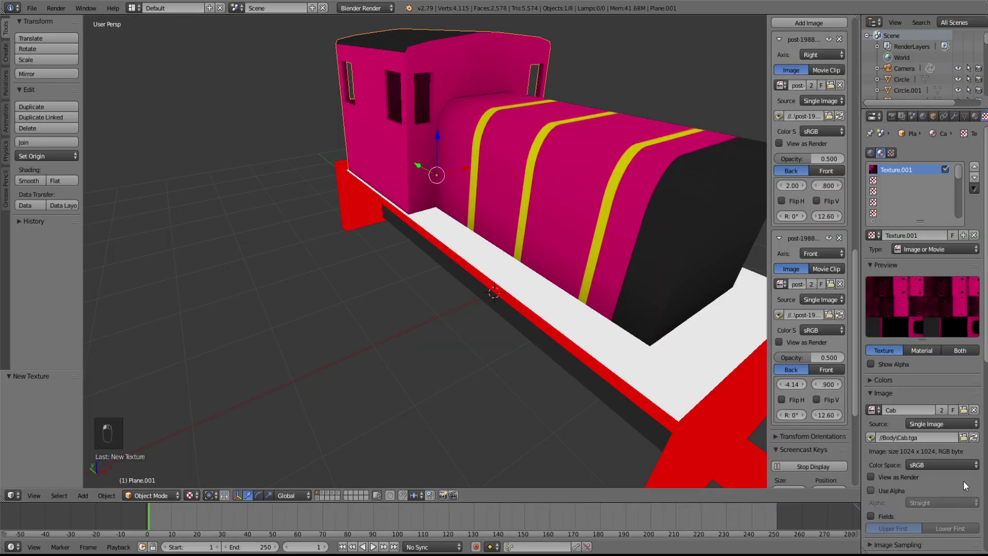
# - Remove the Lavender Horny and Black material slots from the cab, keeping only Cab
pyautogui.click(974, 116)
pyautogui.click(900, 155)
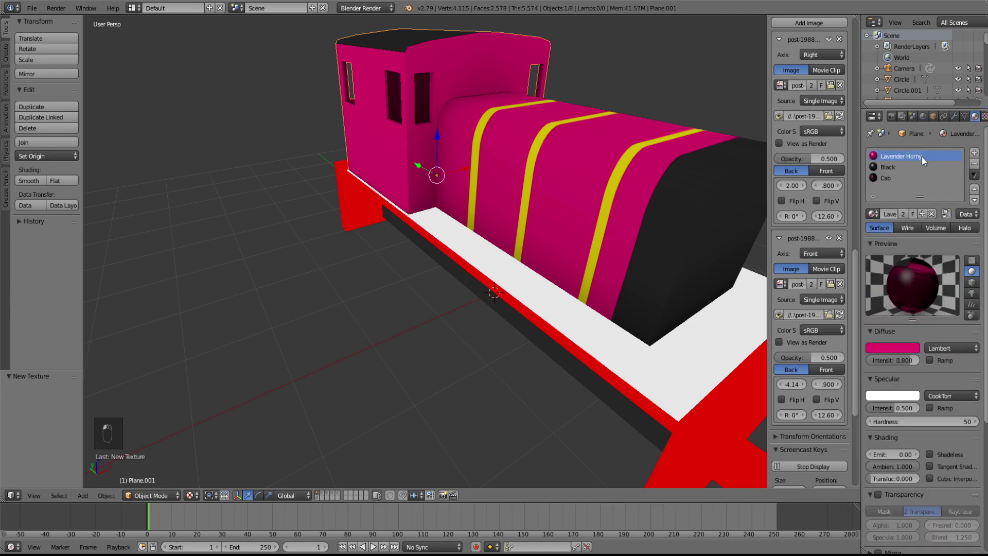
pyautogui.click(974, 163)
pyautogui.click(974, 164)
pyautogui.moveTo(617, 308); pyautogui.dragTo(414, 341, button='middle')
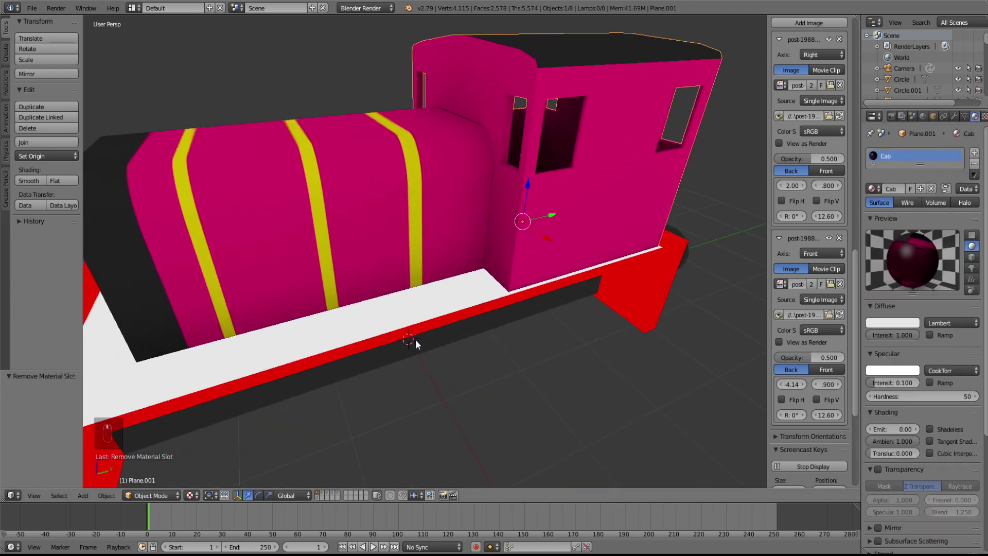
# - Switch the viewport to Solid shading and flip the normals of the selected top face of the footplate
pyautogui.click(192, 496)
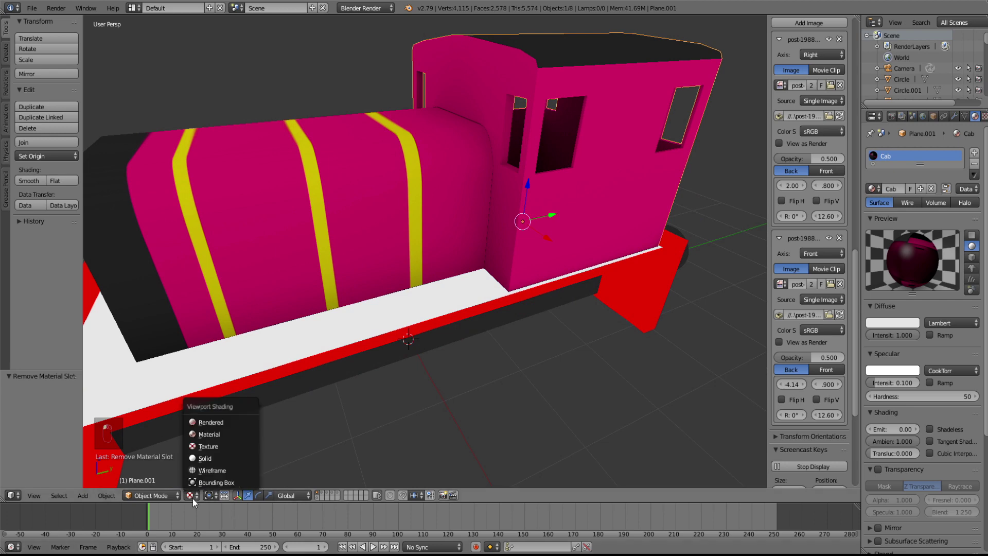
pyautogui.click(206, 454)
pyautogui.moveTo(402, 408); pyautogui.dragTo(517, 364, button='middle')
pyautogui.moveTo(406, 372)
pyautogui.mouseDown(button='middle')
pyautogui.moveTo(443, 347)
pyautogui.moveTo(423, 363)
pyautogui.mouseUp(button='middle')
pyautogui.rightClick(423, 362)
pyautogui.press('Tab')
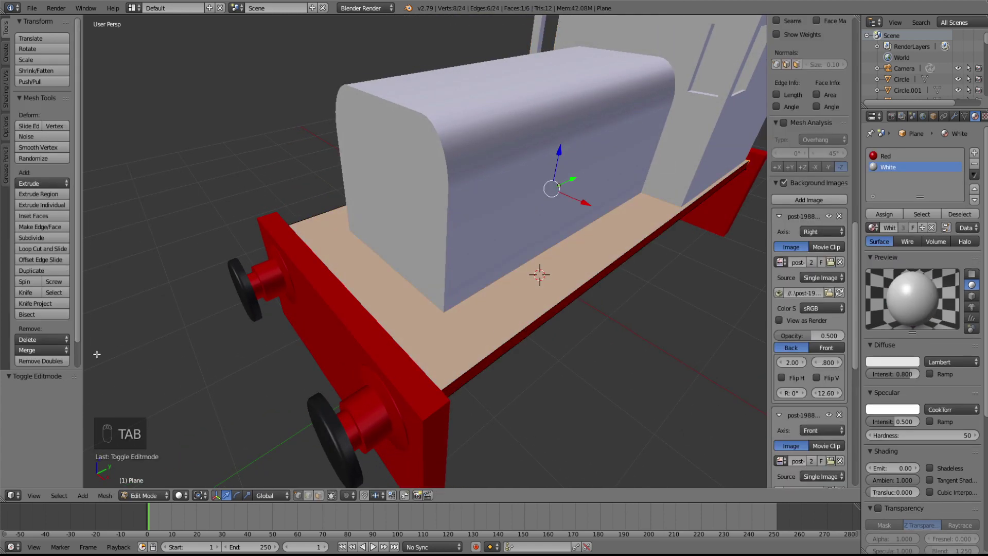
pyautogui.moveTo(539, 355); pyautogui.dragTo(480, 342, button='middle')
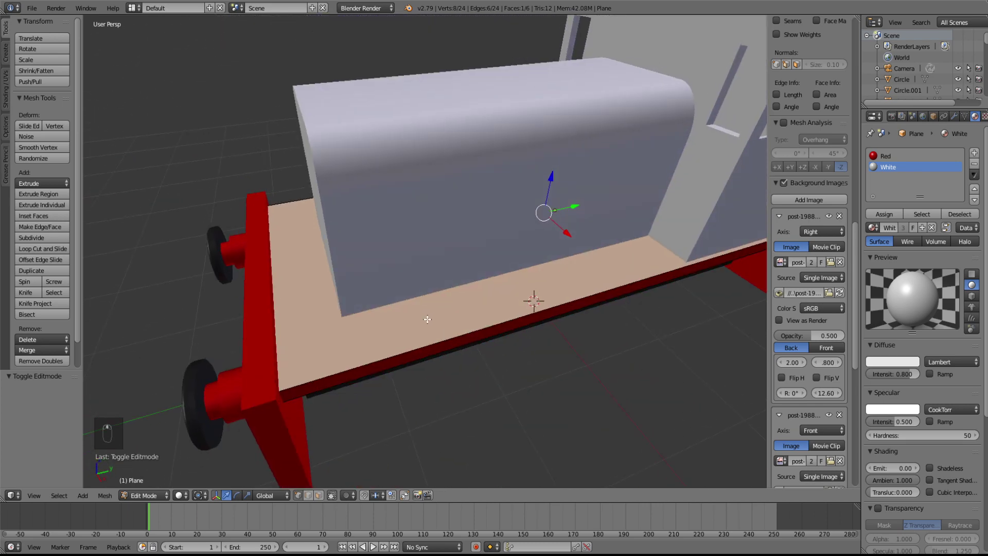
pyautogui.press('w')
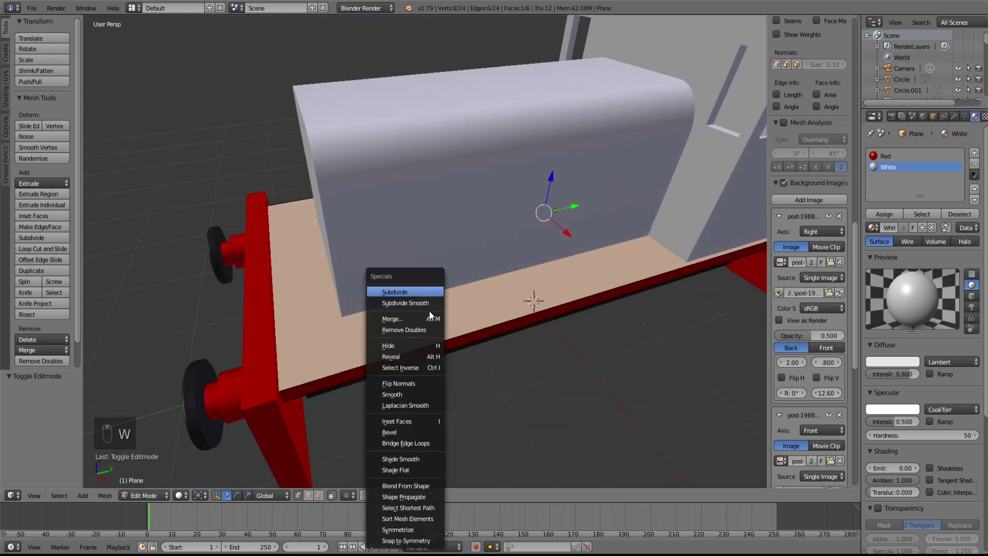
pyautogui.click(412, 384)
pyautogui.press('Tab')
pyautogui.moveTo(418, 345); pyautogui.dragTo(248, 471, button='middle')
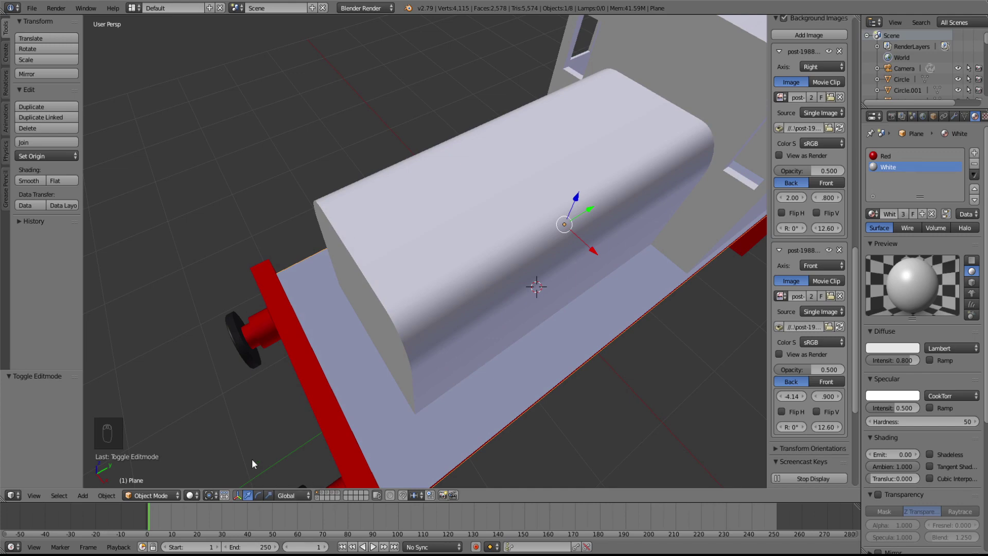
# - Return to Texture shading and unwrap the whole footplate mesh with Smart UV Project, using angle limit 63.00 and island margin 0.01
pyautogui.press('Tab')
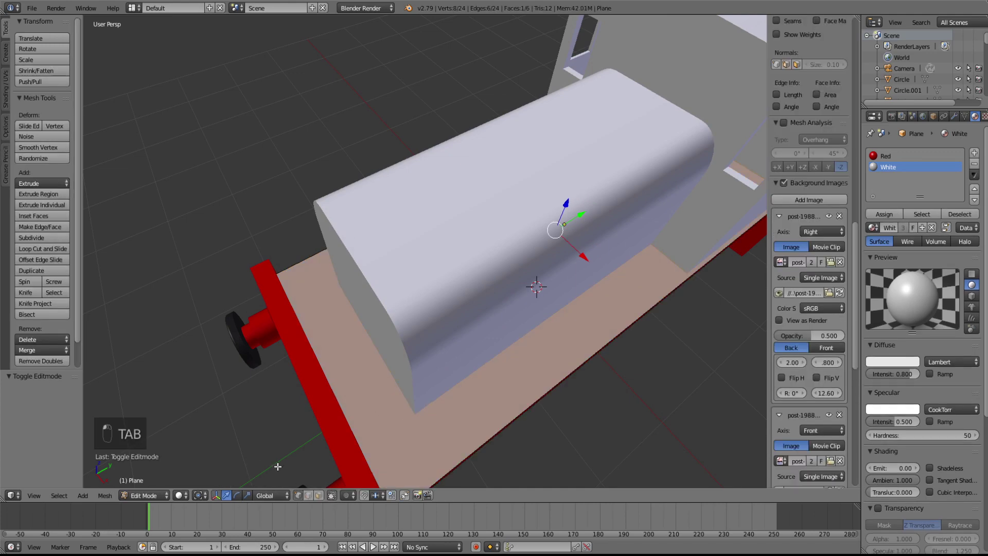
pyautogui.click(178, 495)
pyautogui.click(222, 452)
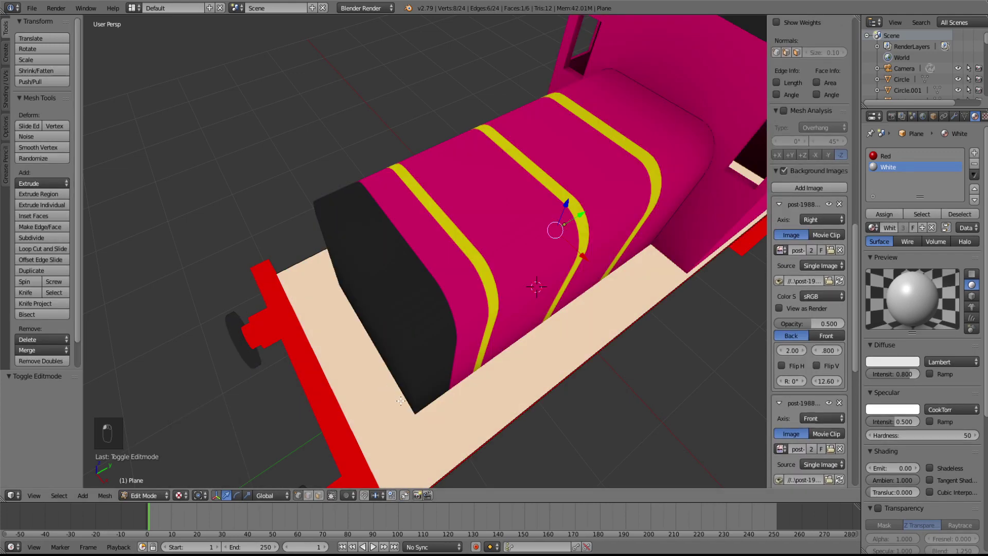
pyautogui.moveTo(416, 393); pyautogui.dragTo(509, 331, button='middle')
pyautogui.press('a')
pyautogui.press('a')
pyautogui.press('a')
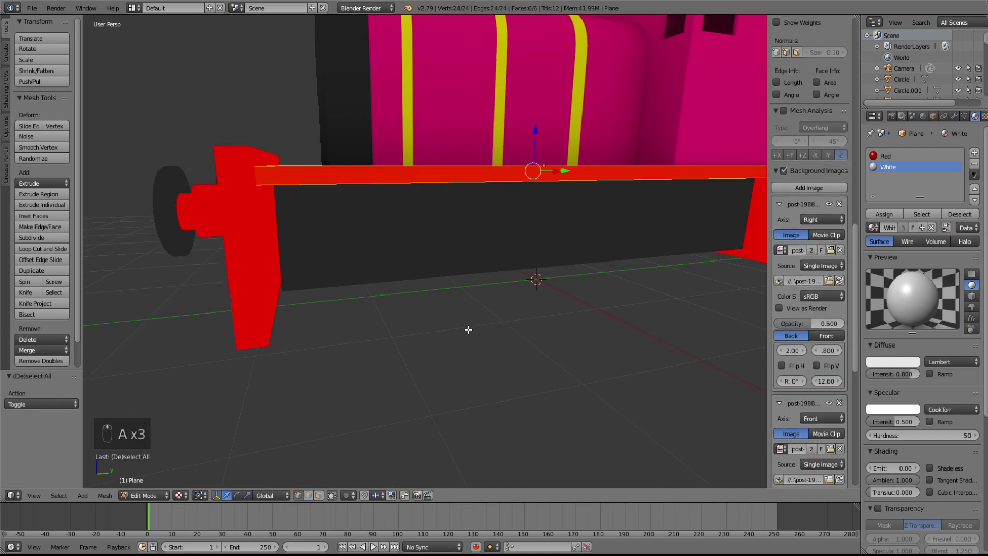
pyautogui.press('u')
pyautogui.click(469, 334)
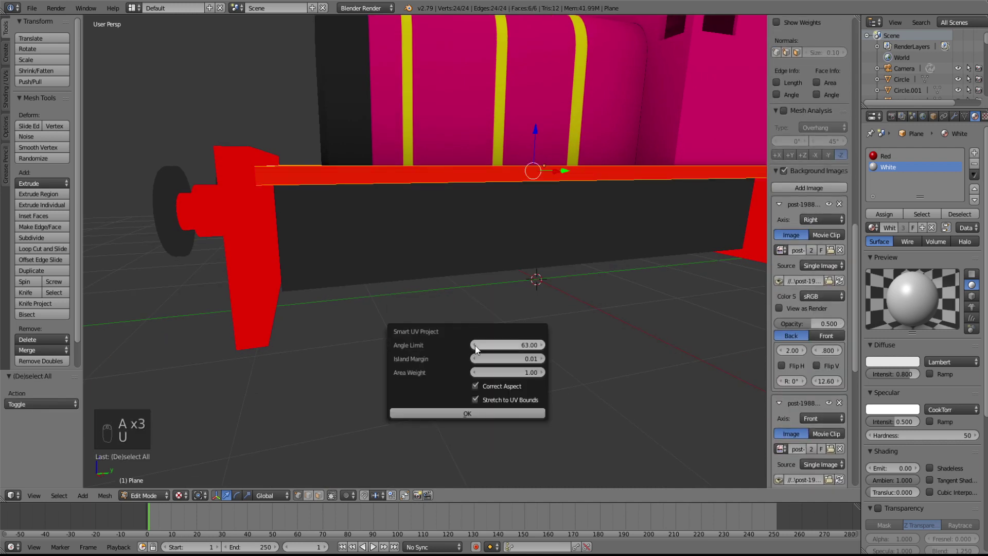
pyautogui.click(480, 408)
pyautogui.moveTo(496, 397); pyautogui.dragTo(520, 388, button='middle')
# - Split the 3D viewport, turn the new area into a UV/Image Editor and unlink the Render Result image
pyautogui.moveTo(855, 18); pyautogui.dragTo(440, 453)
pyautogui.click(458, 495)
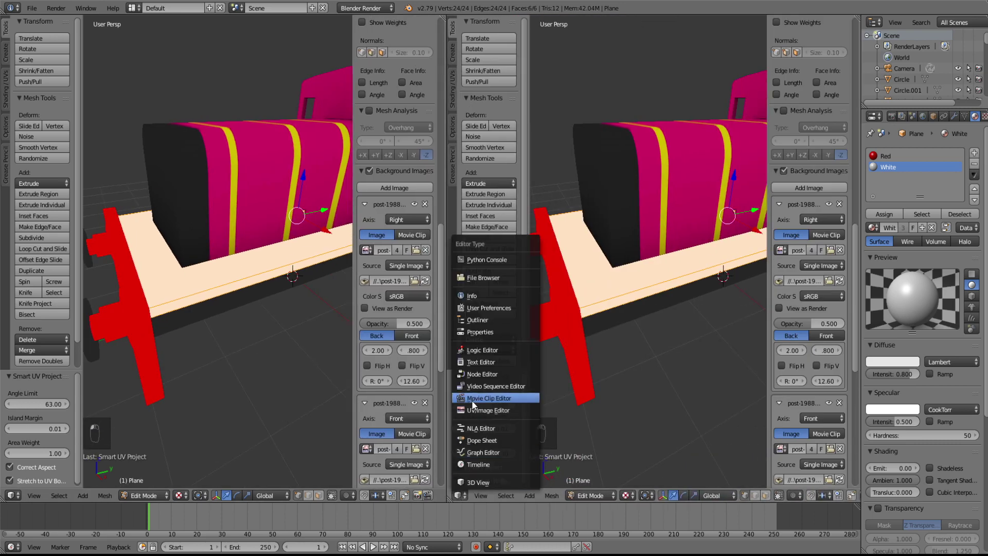
pyautogui.click(474, 409)
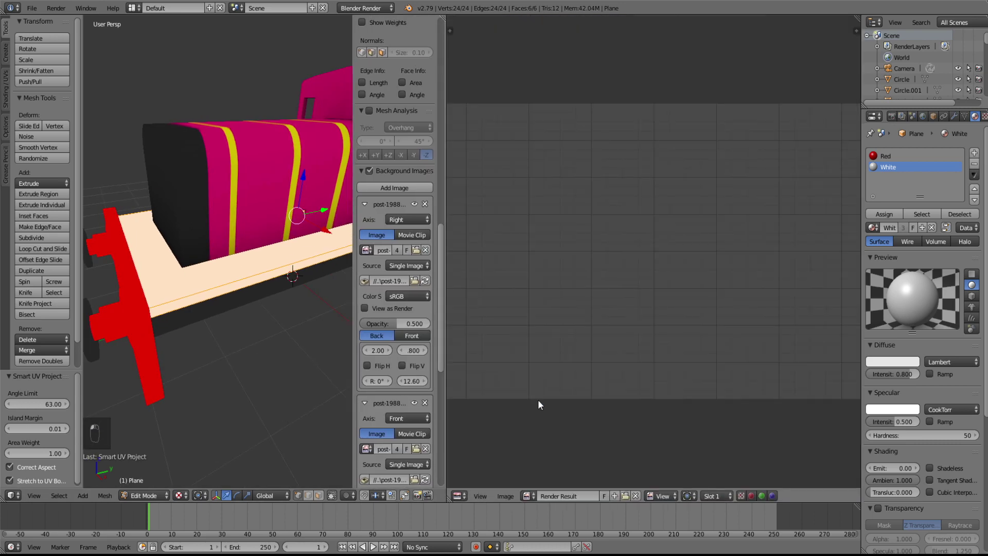
pyautogui.click(635, 495)
# - Create a new 1024 × 1024 px image named RB and bake the footplate onto it with Full Render
pyautogui.click(602, 495)
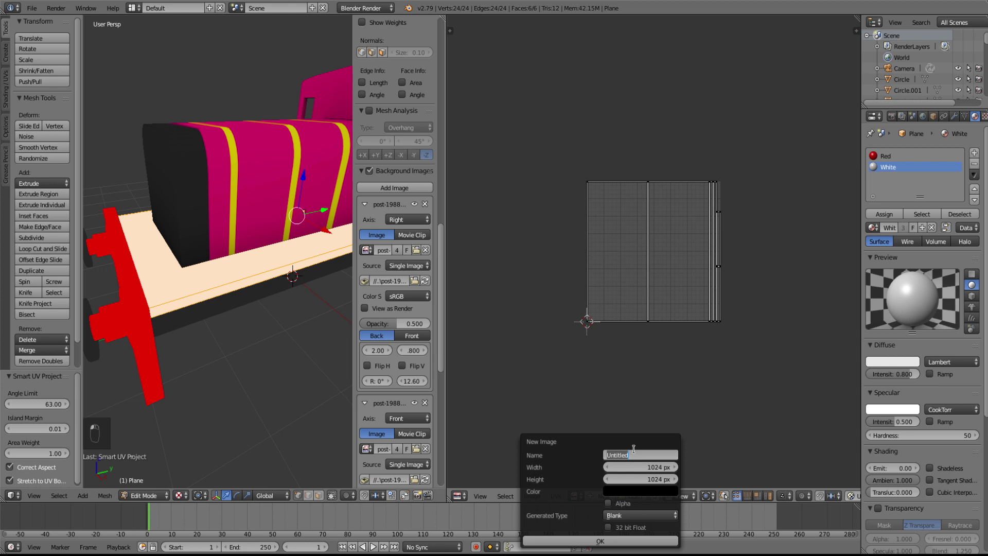
pyautogui.press('BackSpace')
pyautogui.click(595, 538)
pyautogui.click(894, 116)
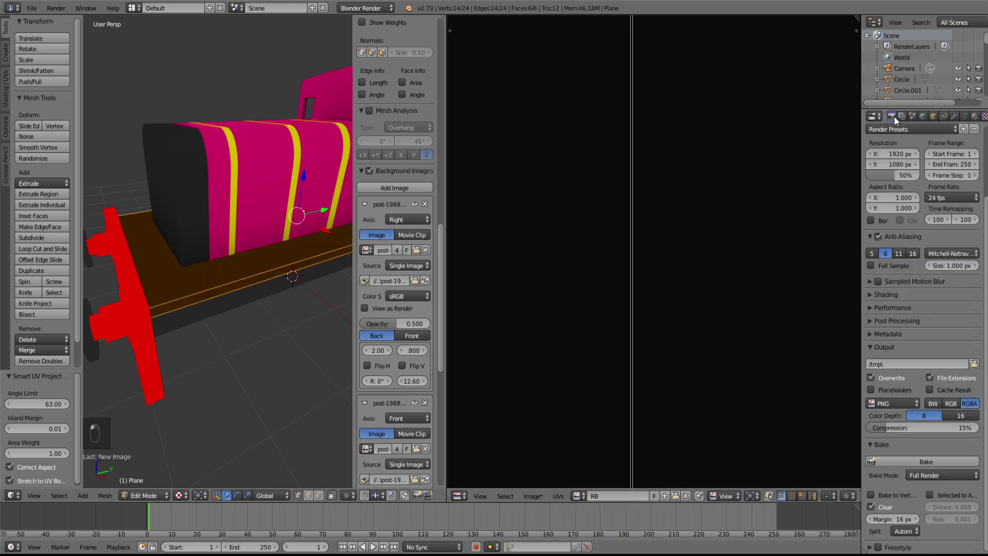
pyautogui.click(912, 462)
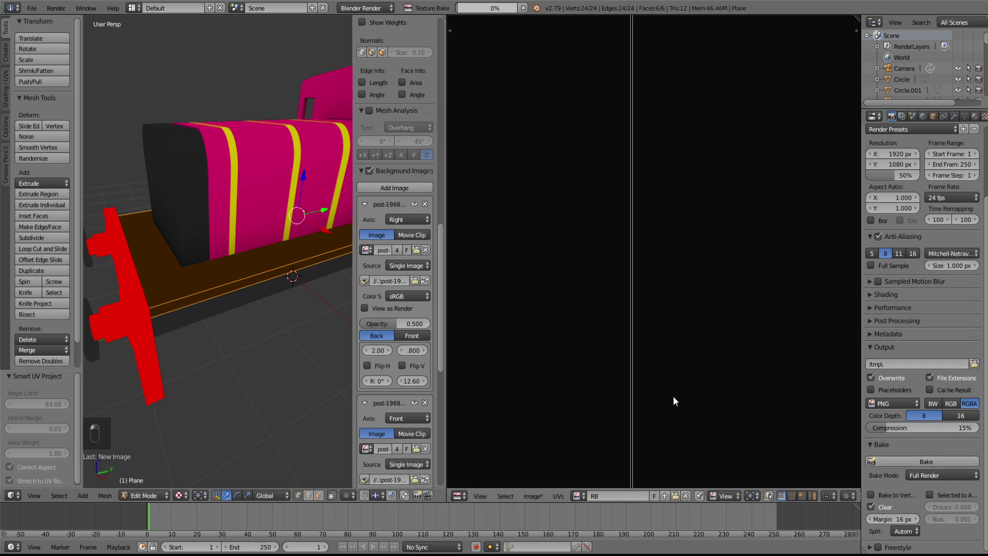
pyautogui.scroll(-6, 569, 350)
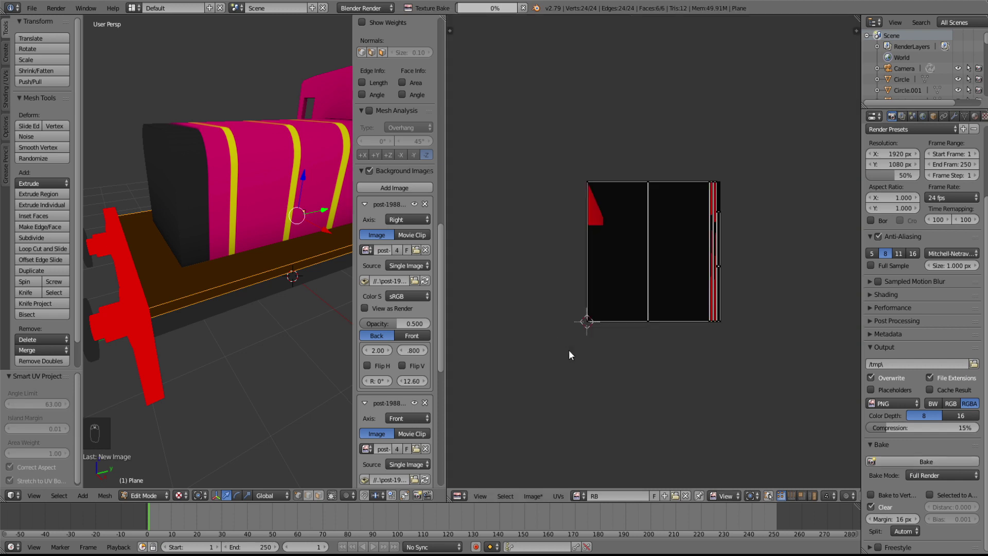
pyautogui.moveTo(283, 334); pyautogui.dragTo(300, 348, button='middle')
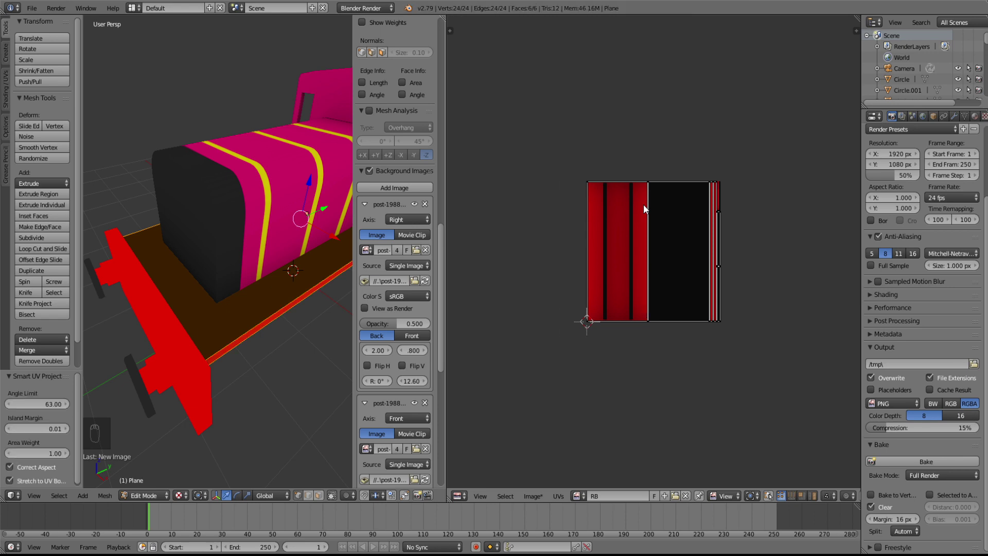
# - Return to Object Mode and switch the viewport to Solid shading to inspect the footplate's top surface
pyautogui.press('Tab')
pyautogui.press('Tab')
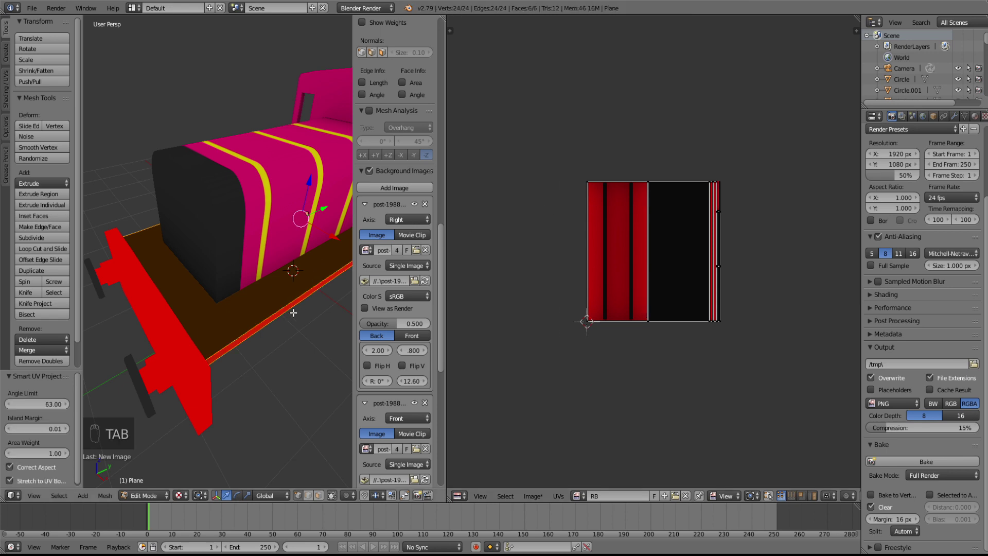
pyautogui.moveTo(290, 325)
pyautogui.mouseDown(button='middle')
pyautogui.moveTo(258, 348)
pyautogui.moveTo(308, 353)
pyautogui.moveTo(302, 333)
pyautogui.mouseUp(button='middle')
pyautogui.scroll(4, 231, 276)
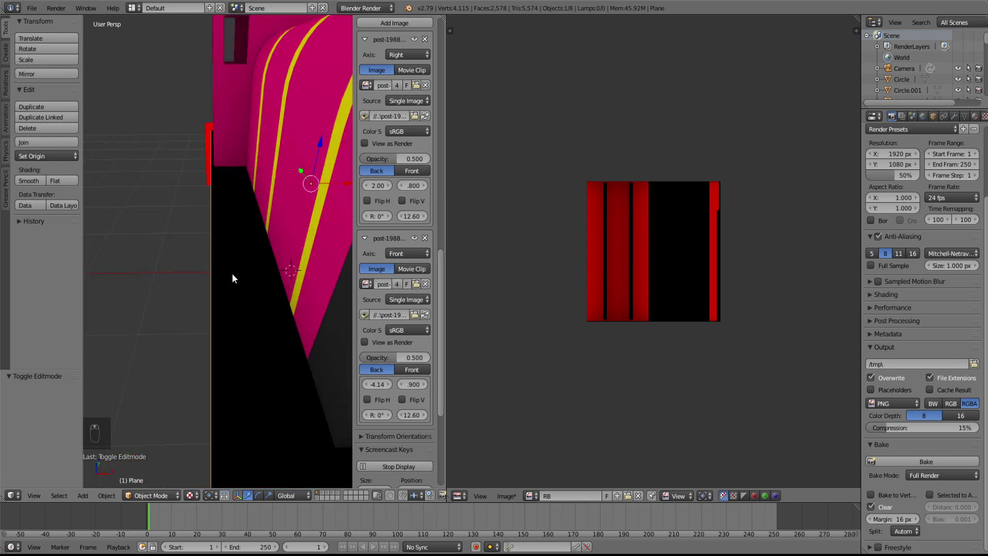
pyautogui.moveTo(231, 275); pyautogui.dragTo(231, 326, button='middle')
pyautogui.click(190, 495)
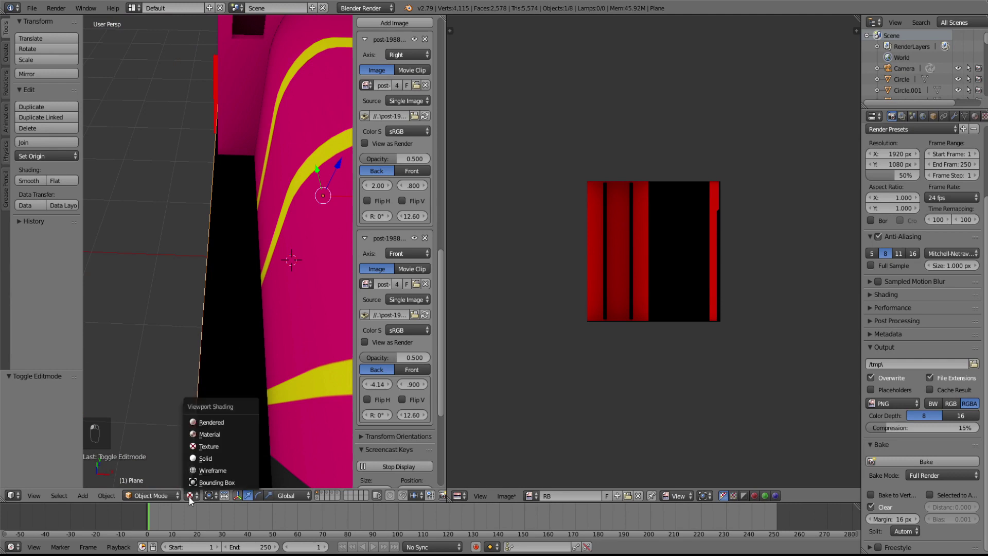
pyautogui.click(197, 455)
pyautogui.moveTo(208, 354)
pyautogui.mouseDown(button='middle')
pyautogui.moveTo(267, 326)
pyautogui.moveTo(198, 292)
pyautogui.mouseUp(button='middle')
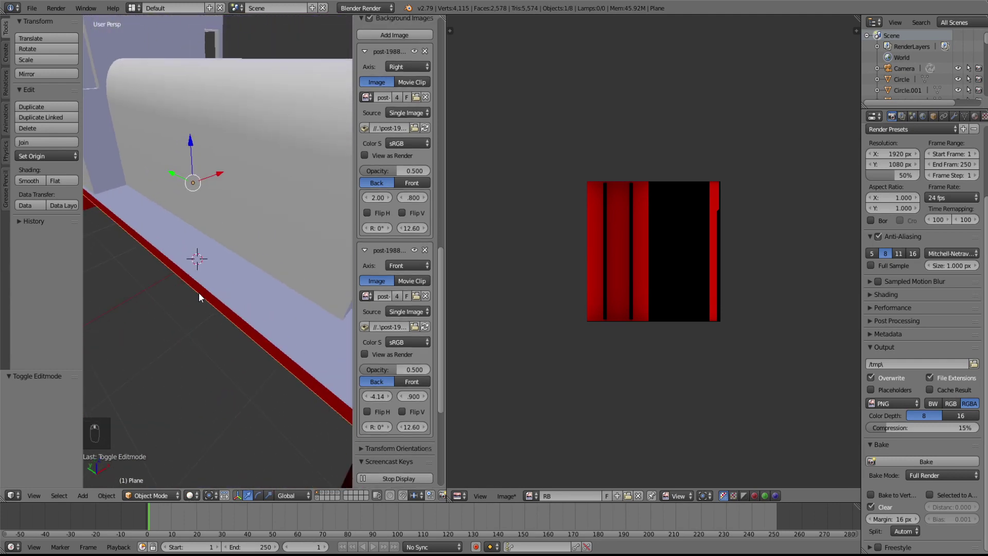
# - Enter Edit Mode on the footplate and clear the mesh selection
pyautogui.press('Tab')
pyautogui.press('a')
pyautogui.press('a')
pyautogui.press('c')
pyautogui.rightClick(246, 277)
pyautogui.scroll(-5, 242, 265)
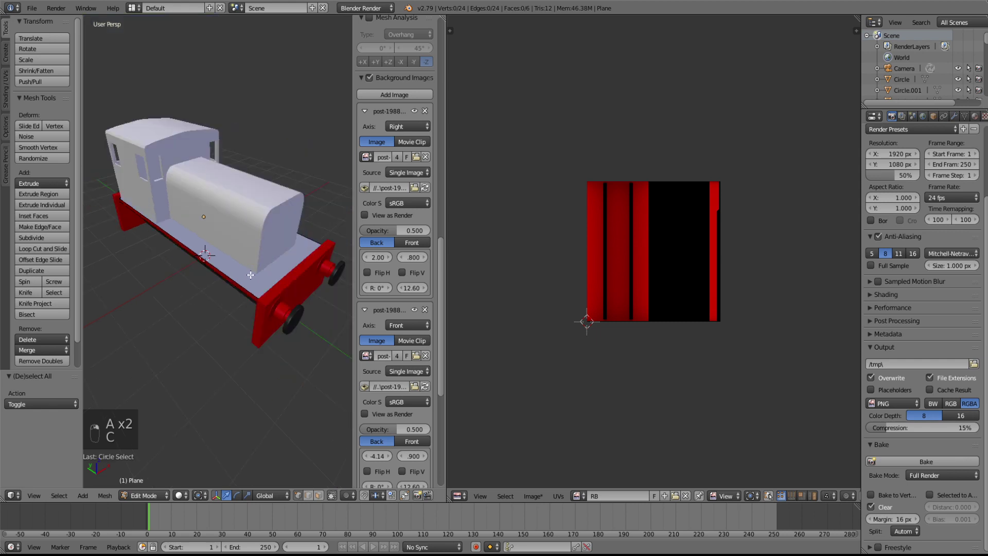
pyautogui.press('z')
pyautogui.scroll(4, 233, 248)
pyautogui.press('c')
pyautogui.rightClick(226, 254)
pyautogui.press('c')
pyautogui.click(239, 214)
pyautogui.rightClick(249, 218)
pyautogui.press('z')
pyautogui.press('a')
# - Circle-select the footplate's top face beside the bonnet and flip its normals
pyautogui.press('c')
pyautogui.click(229, 256)
pyautogui.rightClick(229, 256)
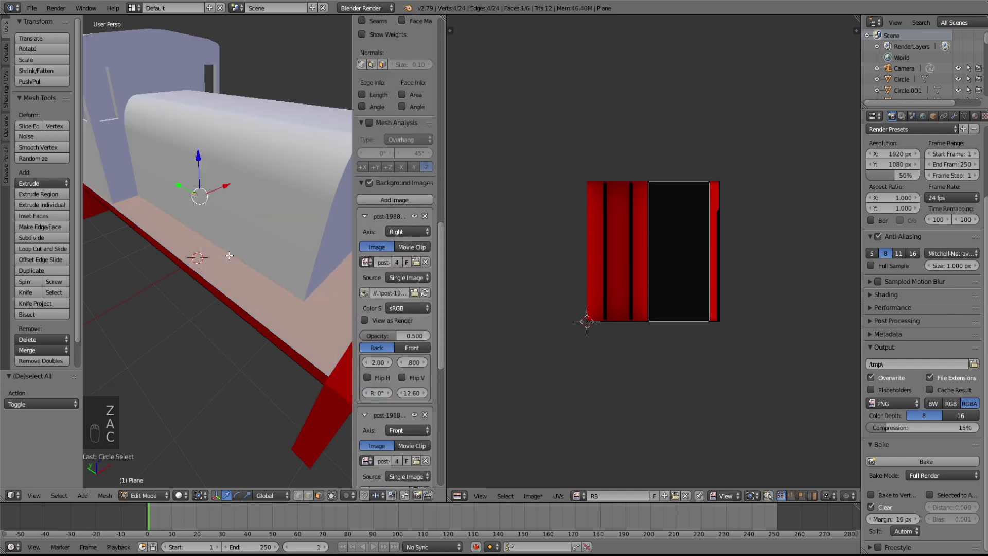
pyautogui.press('c')
pyautogui.press('w')
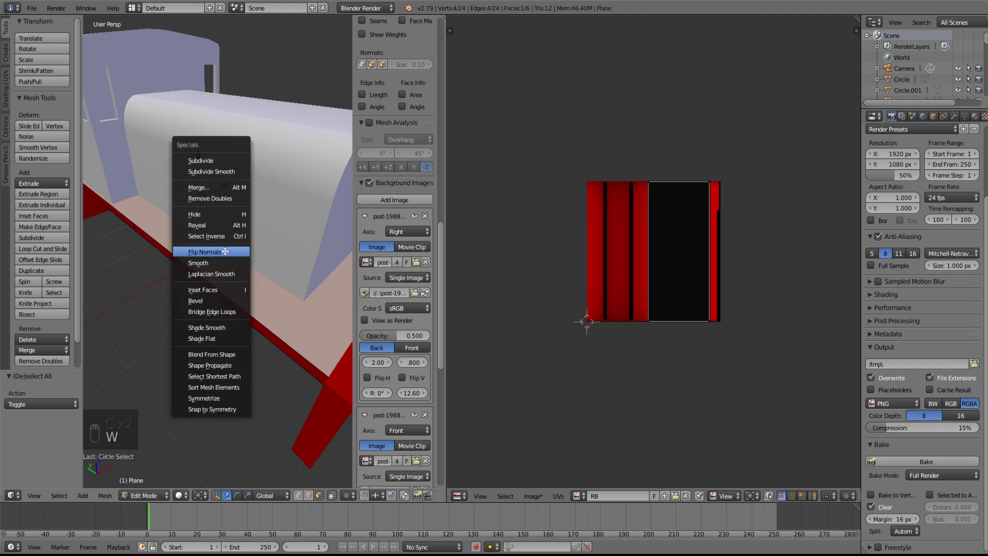
pyautogui.click(225, 252)
pyautogui.press('Tab')
pyautogui.moveTo(262, 267); pyautogui.dragTo(268, 271, button='middle')
pyautogui.press('Tab')
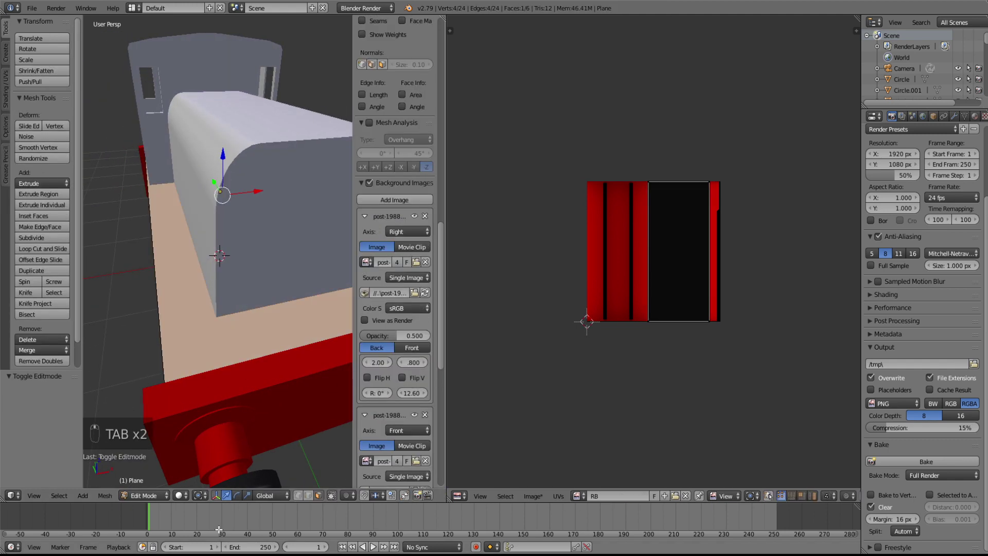
# - Return the viewport to Texture shading and unlink the RB image from the footplate's UVs
pyautogui.click(180, 495)
pyautogui.click(200, 453)
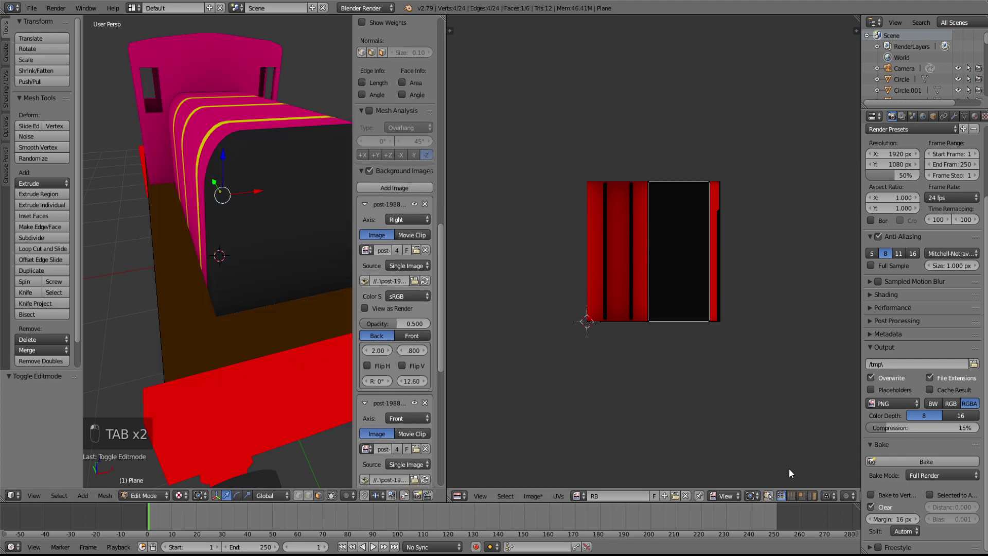
pyautogui.click(685, 496)
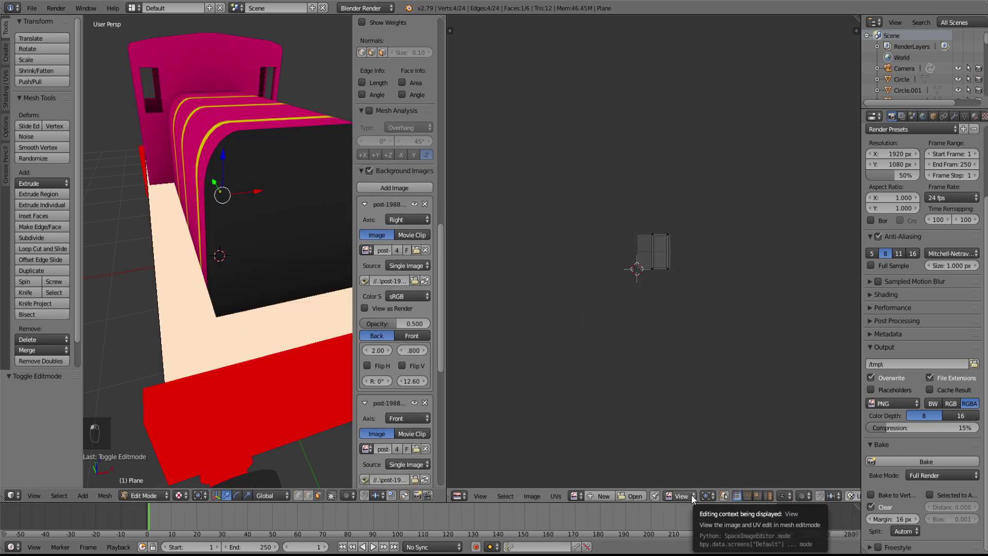
# - Unwrap only the selected top face with Smart UV Project, using angle limit 63.00 and island margin 0.01
pyautogui.press('u')
pyautogui.click(201, 338)
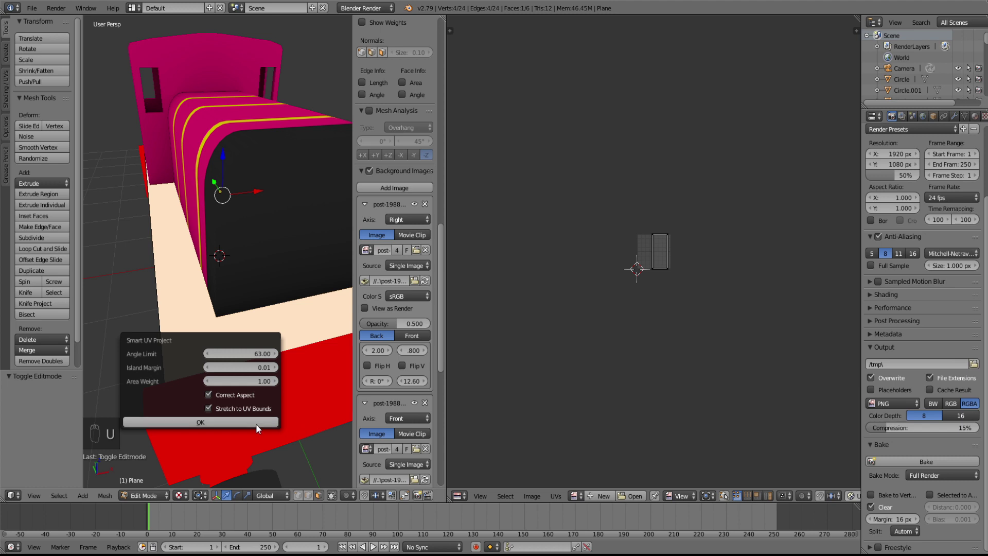
pyautogui.click(256, 426)
pyautogui.moveTo(328, 409); pyautogui.dragTo(226, 374, button='middle')
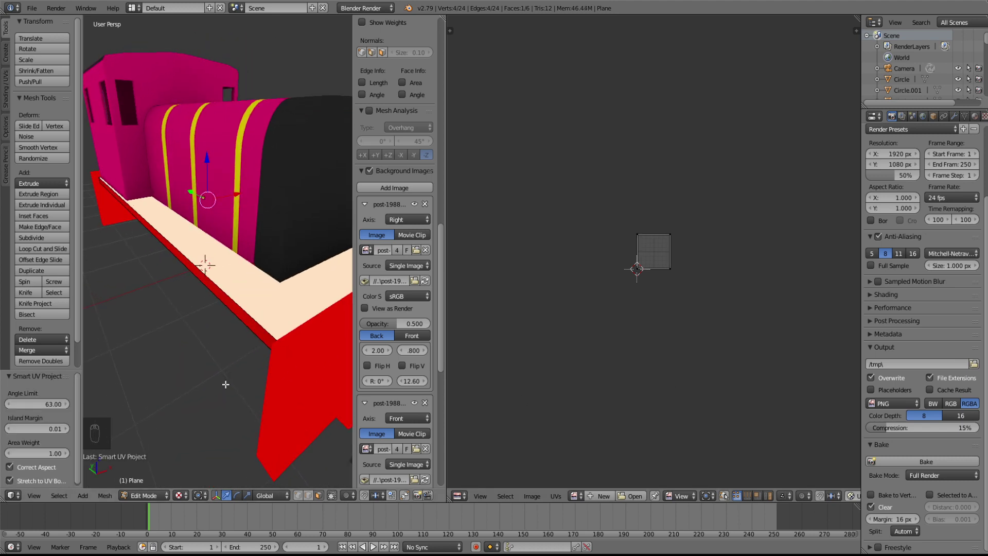
# - Select the entire footplate mesh and unwrap it with Smart UV Project at angle limit 63.00 and island margin 0.01
pyautogui.press('a')
pyautogui.press('a')
pyautogui.press('a')
pyautogui.press('u')
pyautogui.click(205, 364)
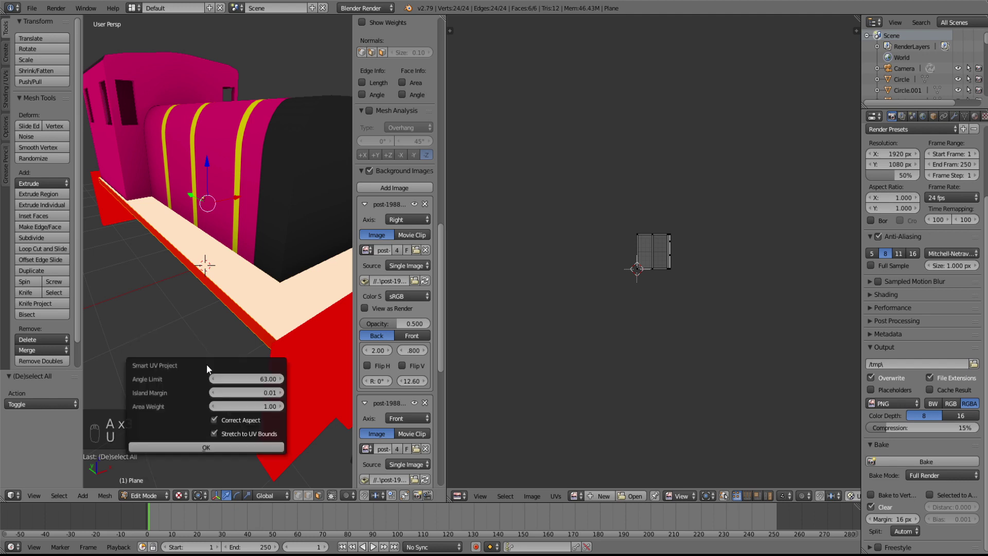
pyautogui.click(242, 447)
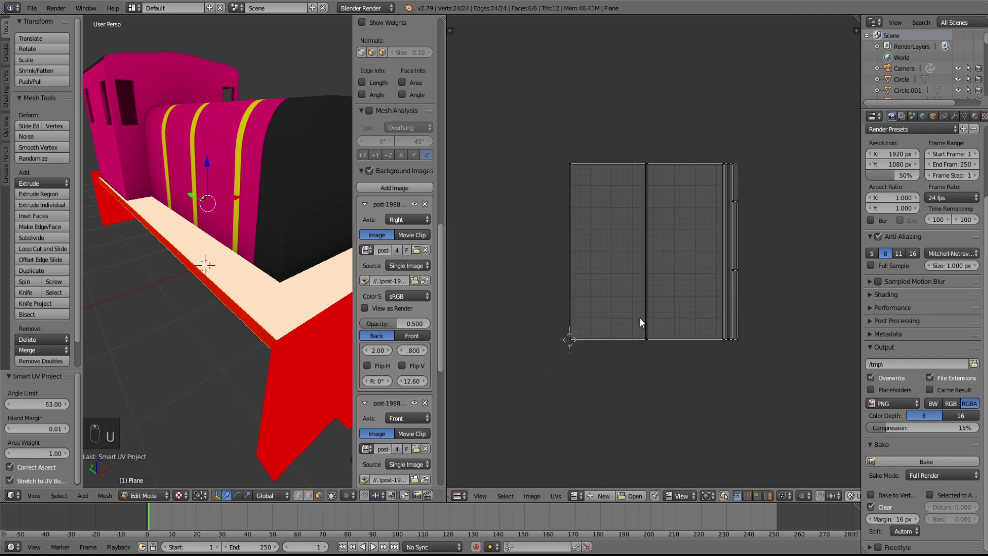
# - Create a new blank 1024 × 1024 px image named Running Board for the footplate's UVs
pyautogui.click(600, 495)
pyautogui.press('BackSpace')
pyautogui.write('Runnin')
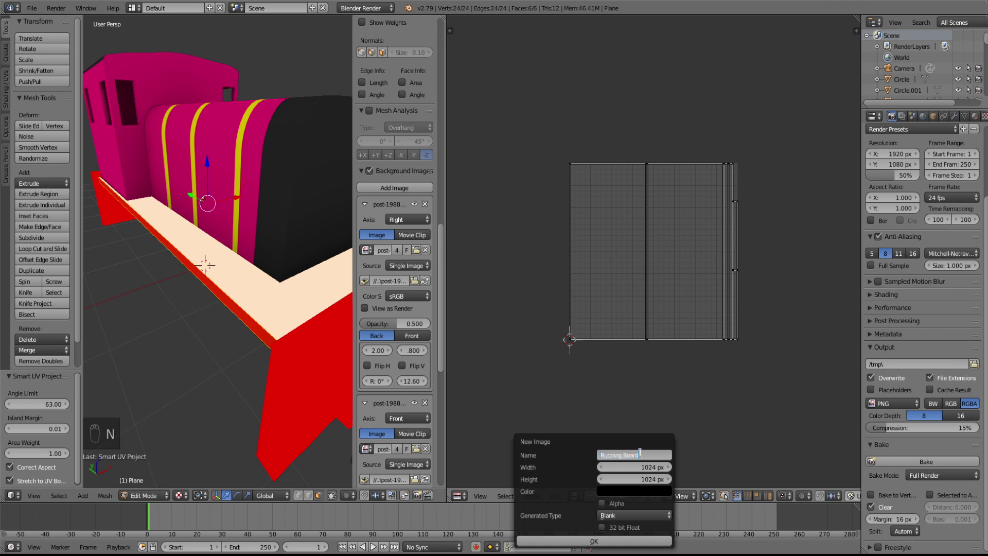
pyautogui.write('g Board')
pyautogui.click(623, 542)
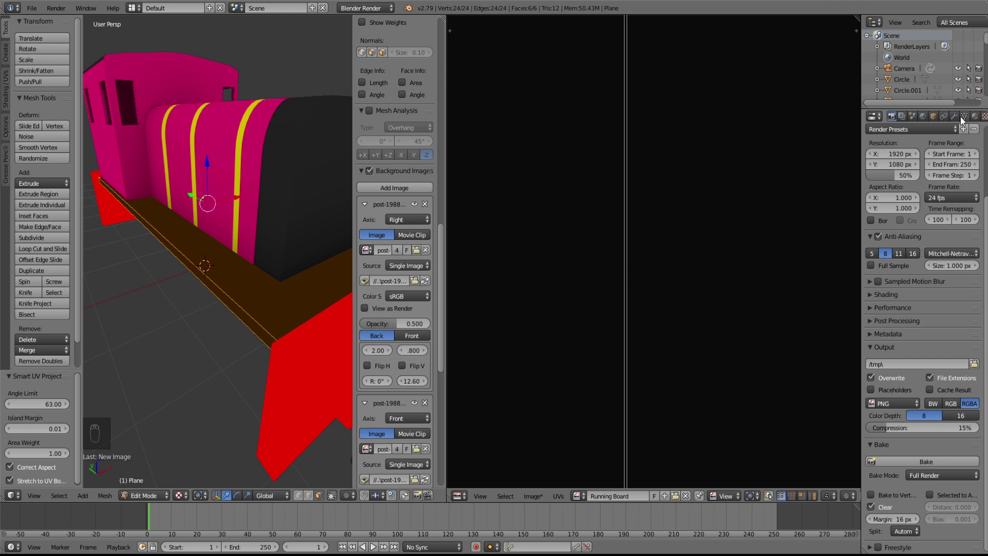
# - Bake the footplate's Full Render onto the Running Board image, then leave Edit Mode and check the baked surface
pyautogui.click(921, 461)
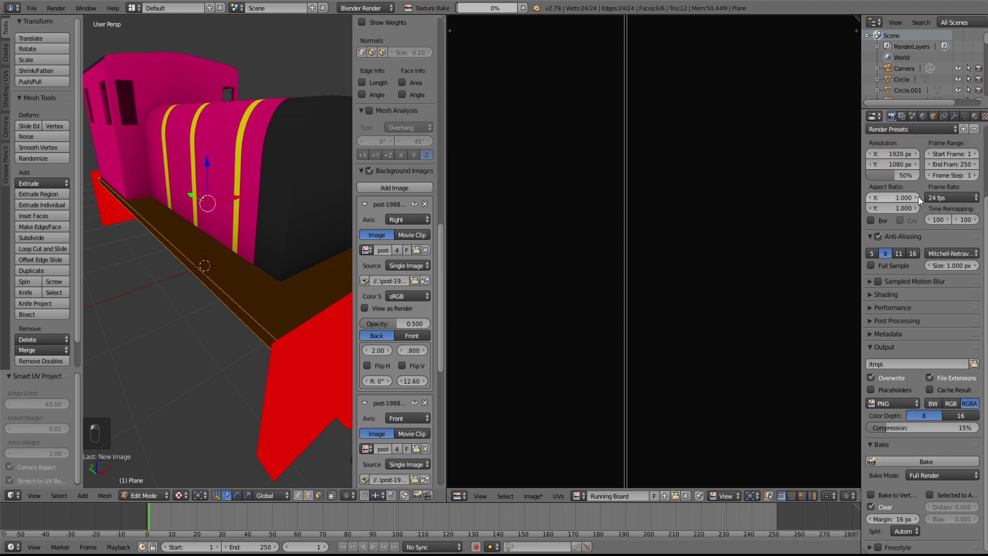
pyautogui.scroll(-4, 542, 215)
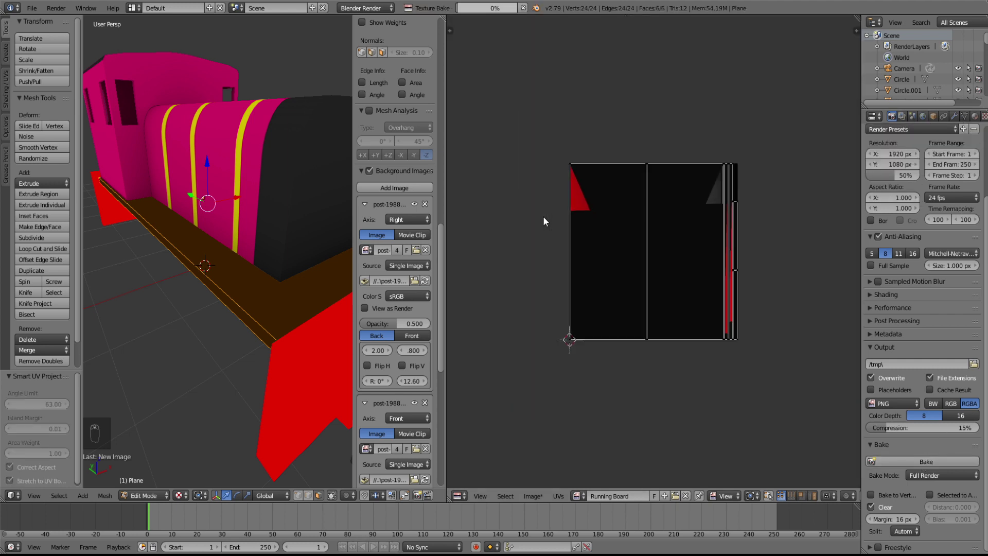
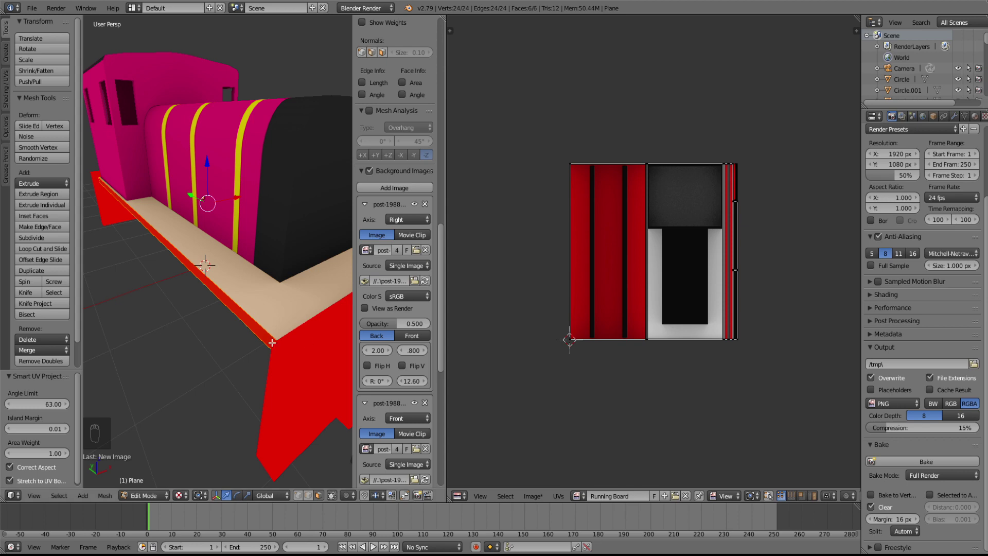
pyautogui.press('Tab')
pyautogui.moveTo(290, 329); pyautogui.dragTo(178, 310, button='middle')
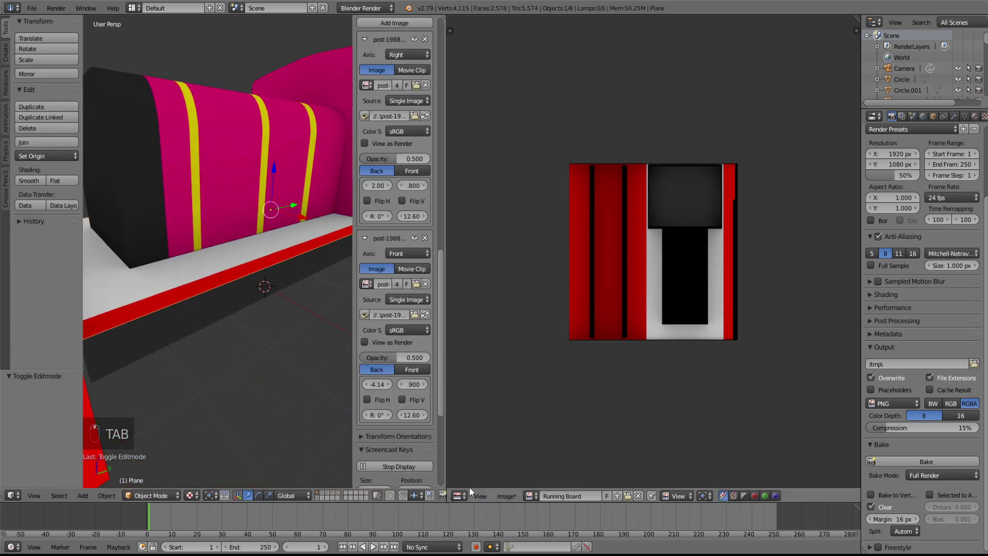
# - Save the baked Running Board image in Targa format to the Body folder
pyautogui.click(504, 495)
pyautogui.click(507, 407)
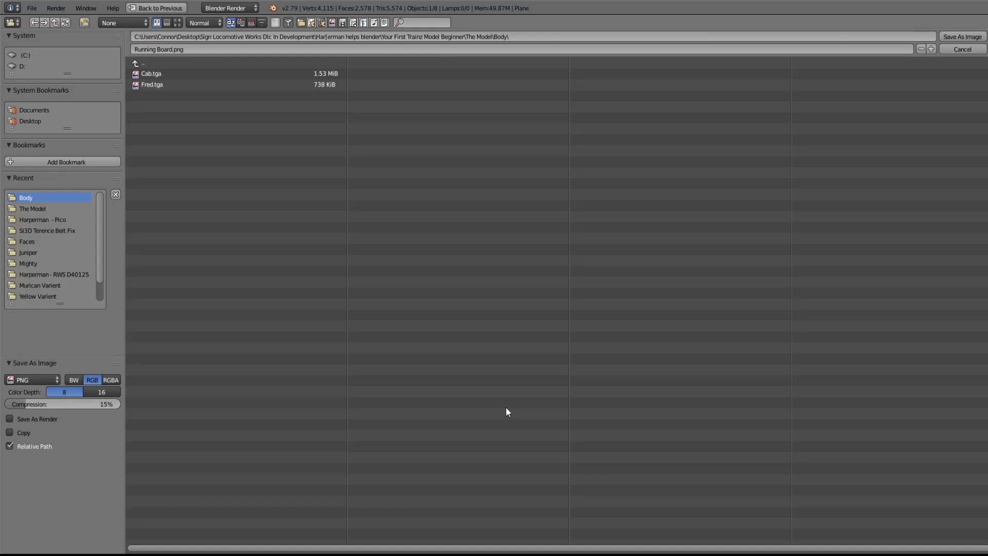
pyautogui.click(44, 379)
pyautogui.click(30, 357)
pyautogui.click(962, 37)
# - Merge the image editor area back into a single full-width 3D viewport
pyautogui.scroll(-4, 292, 158)
pyautogui.moveTo(292, 159); pyautogui.dragTo(264, 177, button='middle')
pyautogui.scroll(4, 264, 176)
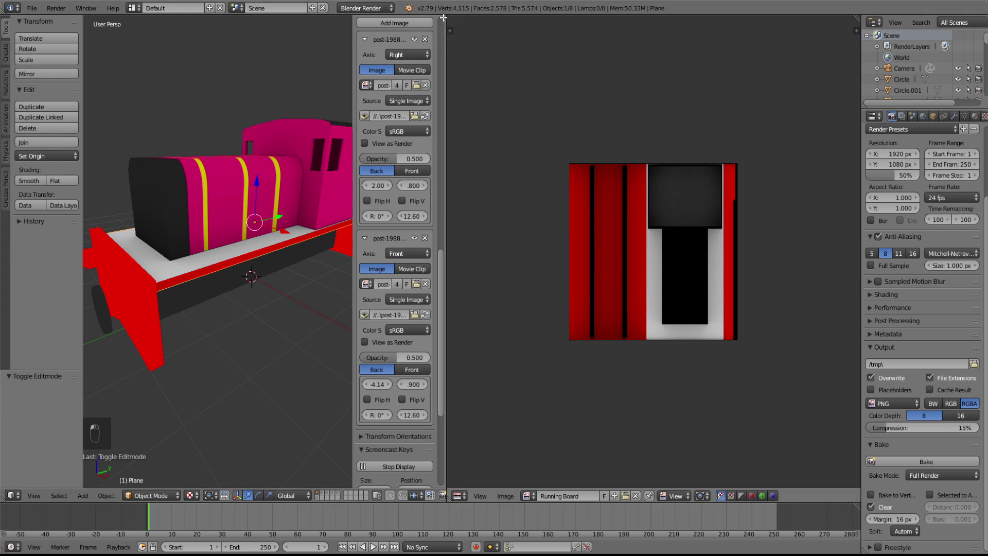
pyautogui.moveTo(444, 18); pyautogui.dragTo(619, 49)
# - Add a new material in an extra slot on the footplate, with diffuse intensity 1.000 and specular intensity 0.1
pyautogui.click(974, 117)
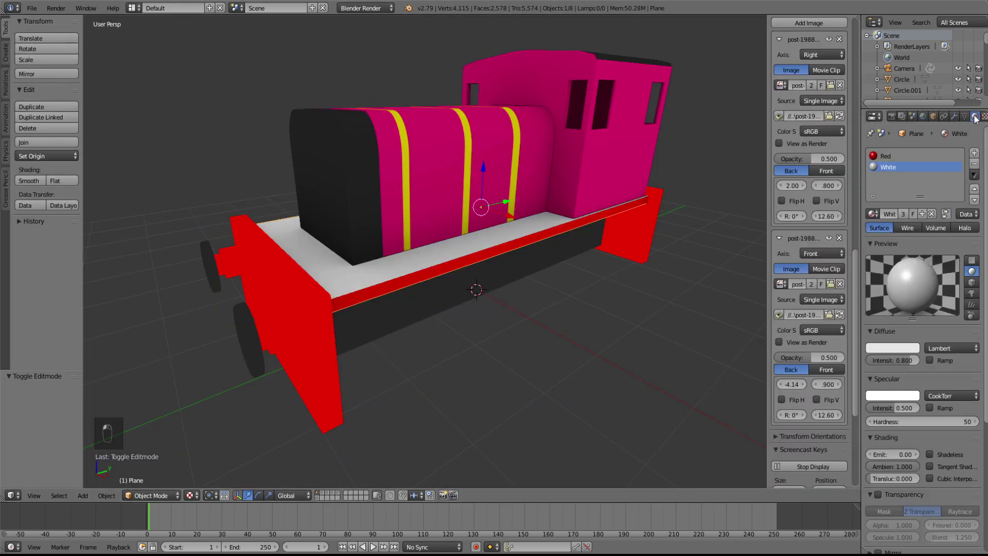
pyautogui.click(983, 152)
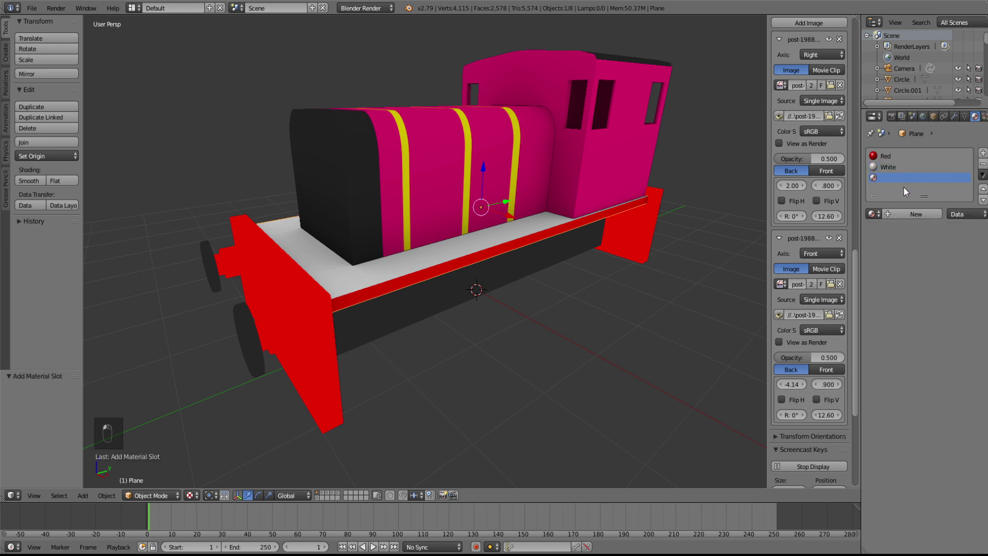
pyautogui.click(899, 214)
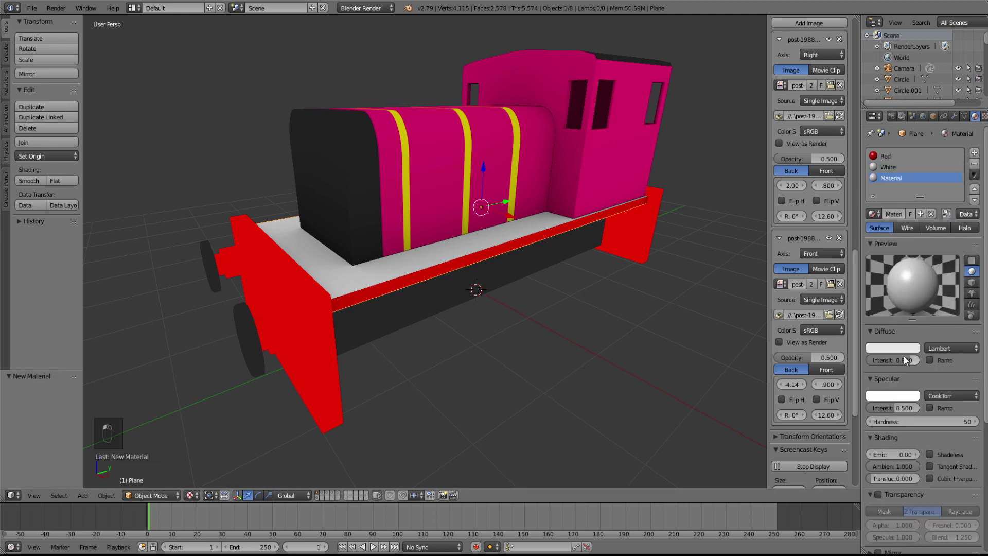
pyautogui.moveTo(905, 360); pyautogui.dragTo(921, 360)
pyautogui.click(894, 408)
pyautogui.press('BackSpace')
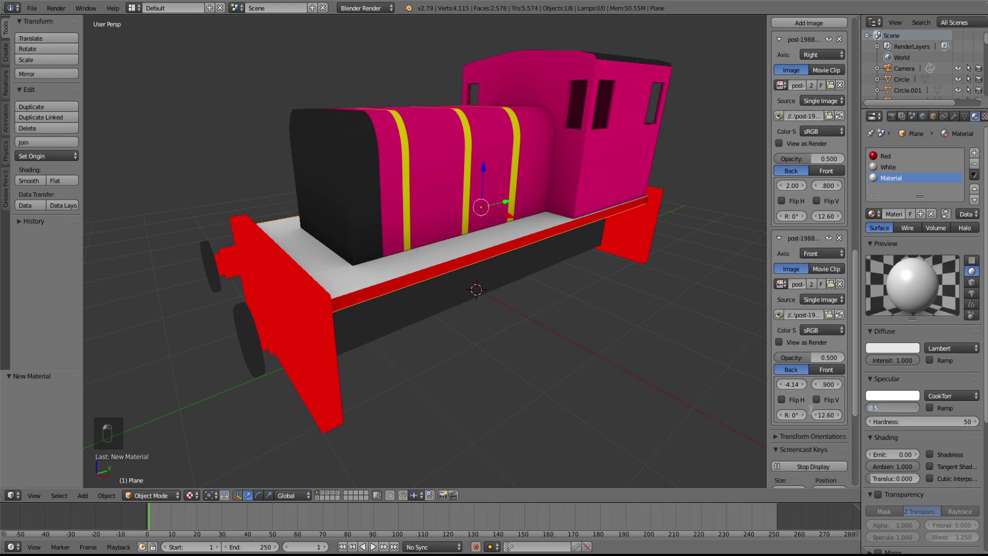
pyautogui.write('0.1')
pyautogui.press('Return')
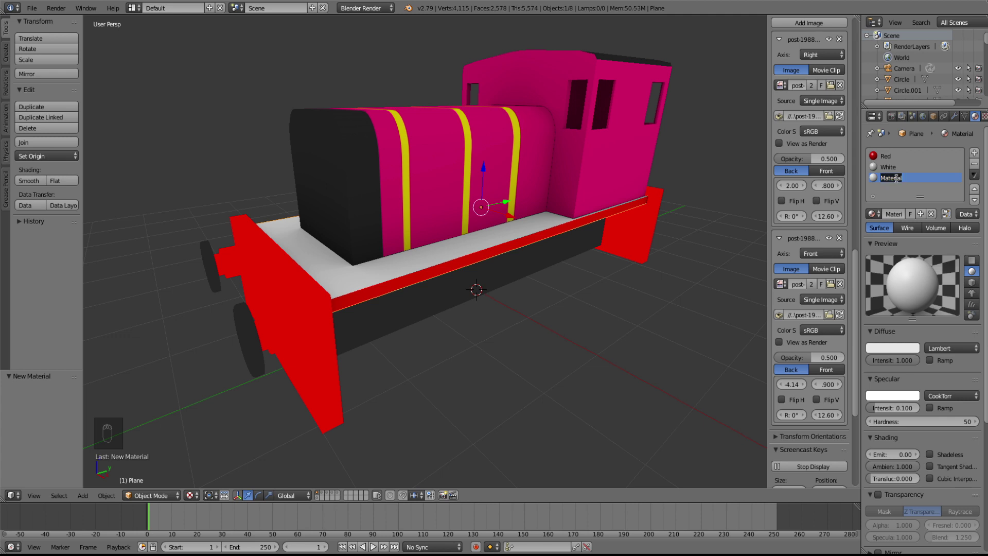
# - Rename the footplate's new material as Running Board
pyautogui.press('BackSpace')
pyautogui.write('Running Board')
pyautogui.press('Return')
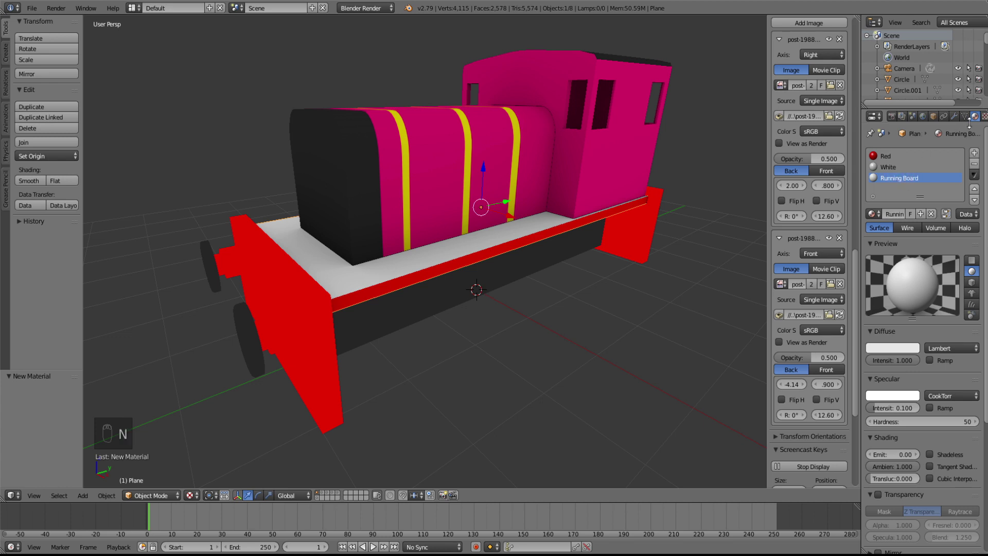
# - Add an image texture with UV mapping to the footplate's Running Board material and load Running Board.tga from the Body folder
pyautogui.click(984, 116)
pyautogui.click(934, 235)
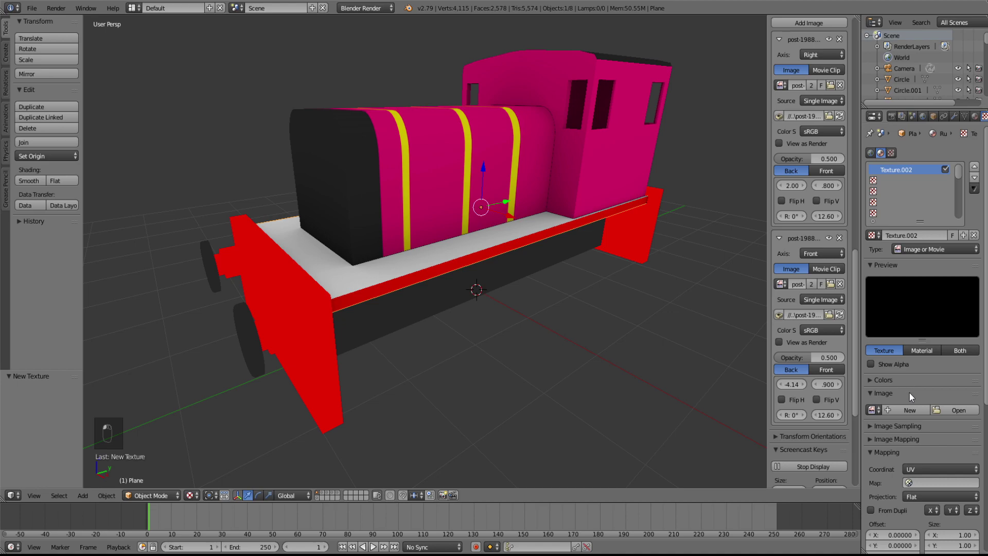
pyautogui.click(932, 483)
pyautogui.click(913, 372)
pyautogui.click(946, 410)
pyautogui.click(153, 73)
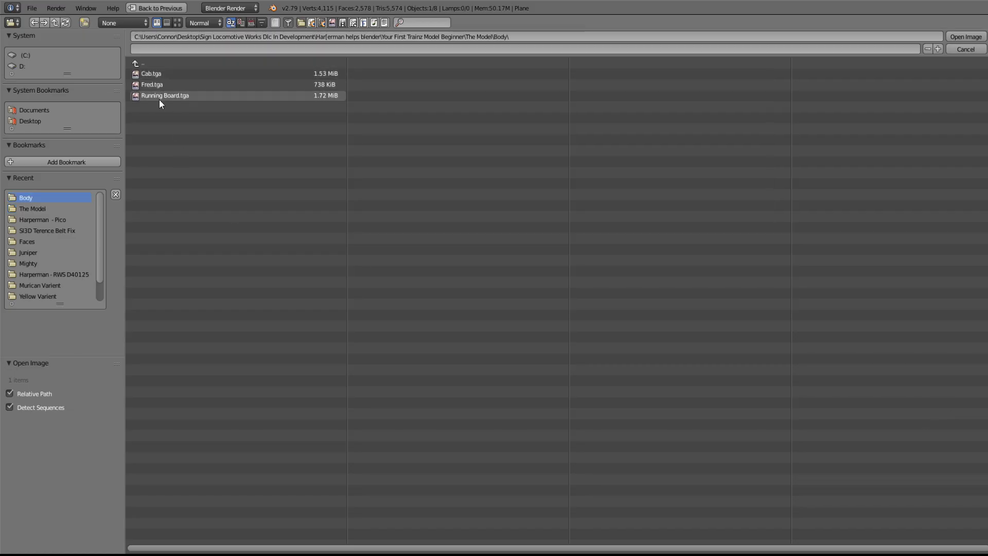
pyautogui.doubleClick(159, 97)
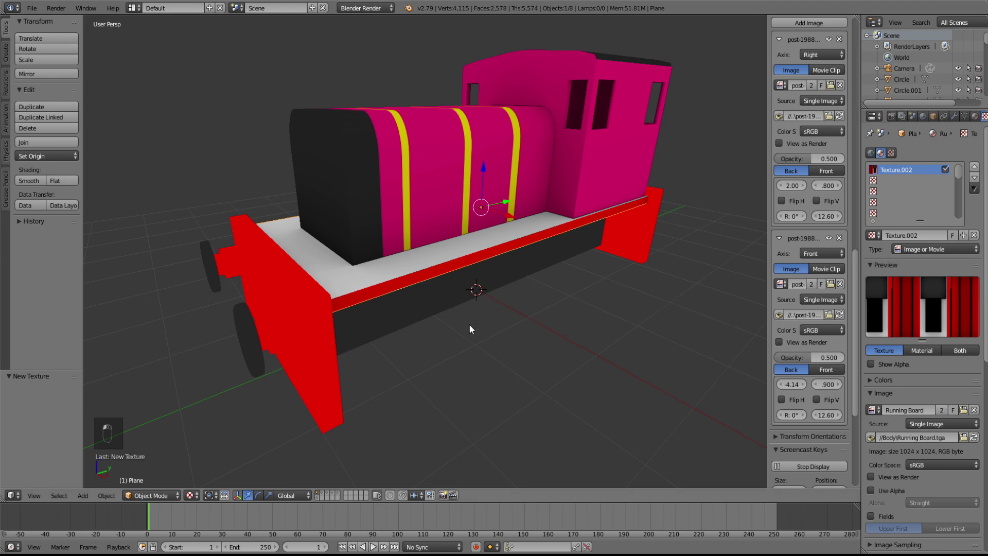
# - Examine the textured locomotive body, buffer beams and buffers from several sides
pyautogui.moveTo(469, 328); pyautogui.dragTo(550, 298, button='middle')
pyautogui.rightClick(549, 297)
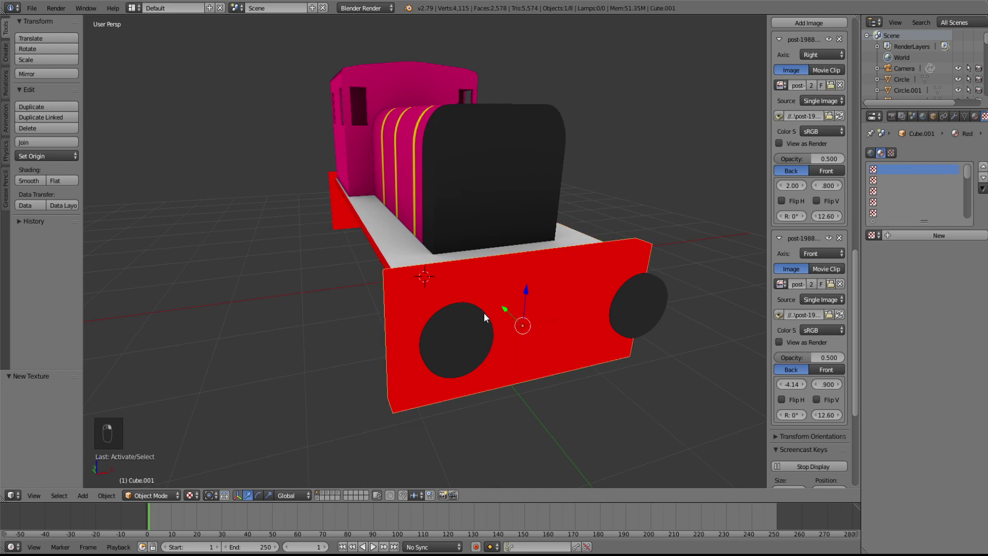
pyautogui.rightClick(465, 329)
pyautogui.moveTo(466, 328); pyautogui.dragTo(636, 316, button='middle')
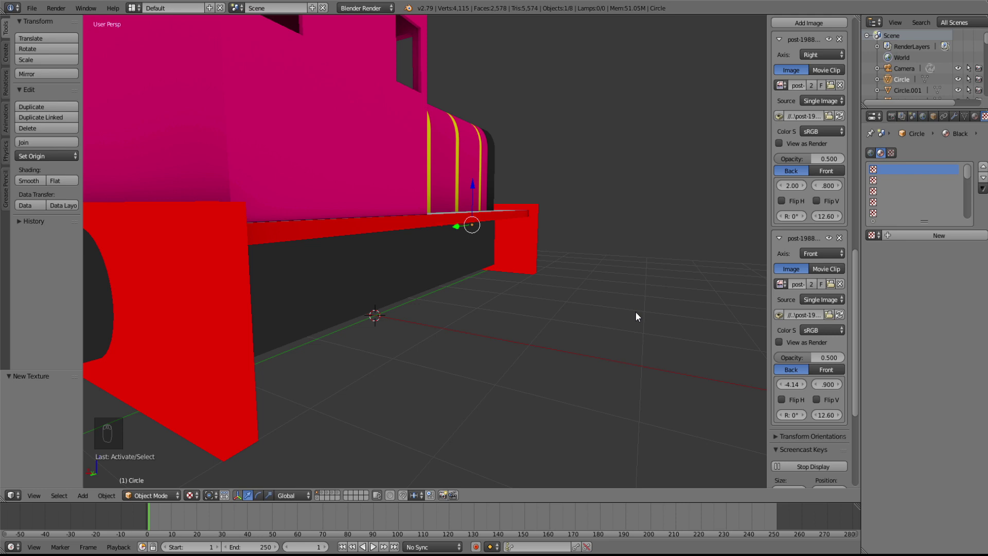
pyautogui.scroll(-6, 636, 313)
pyautogui.moveTo(637, 314); pyautogui.dragTo(472, 347, button='middle')
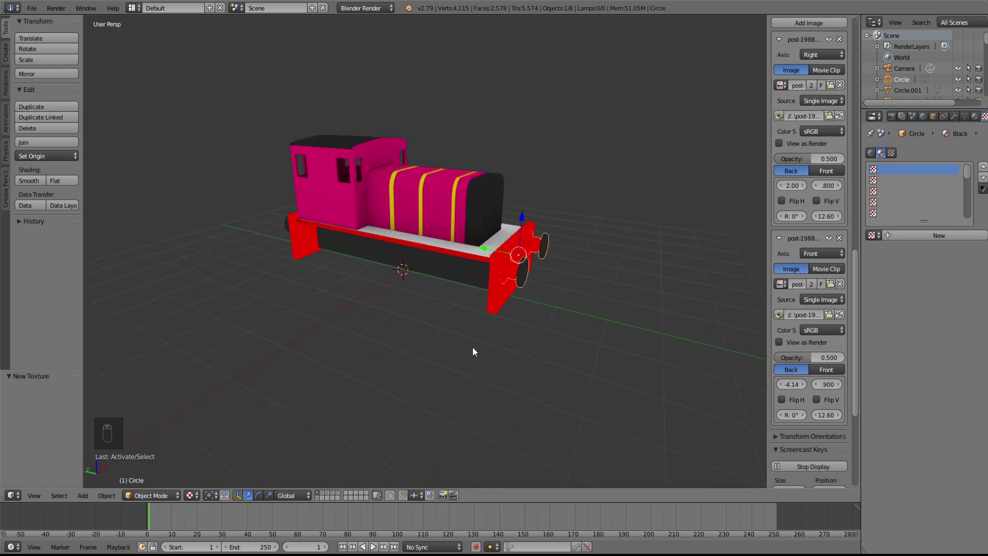
pyautogui.scroll(2, 472, 346)
pyautogui.scroll(1, 473, 352)
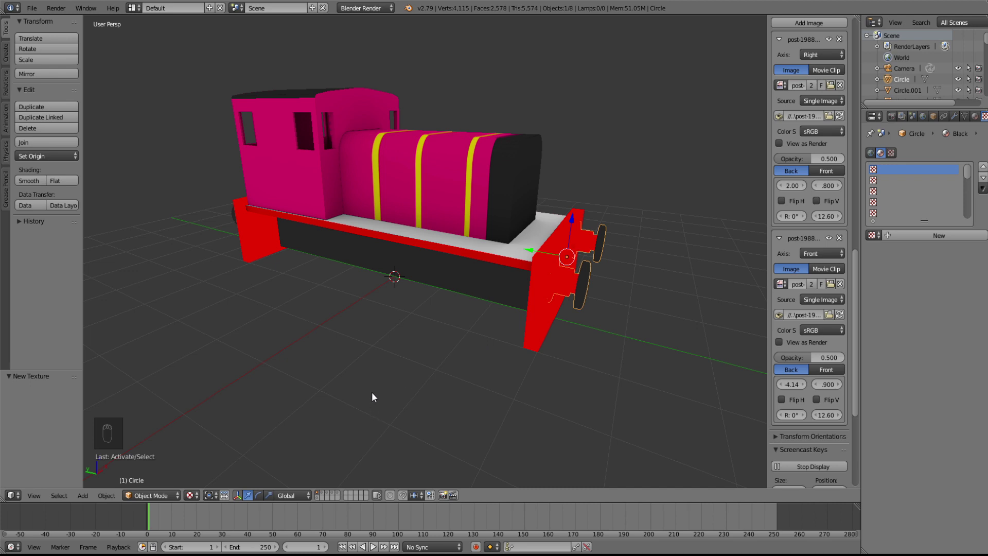
pyautogui.moveTo(382, 391); pyautogui.dragTo(413, 358, button='middle')
pyautogui.moveTo(642, 333); pyautogui.dragTo(591, 339, button='middle')
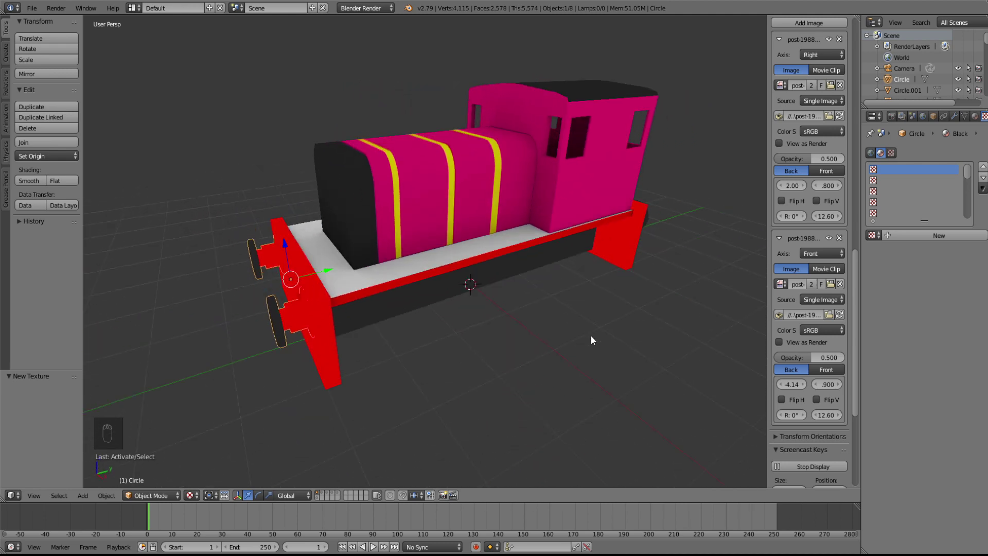
# - Switch to the layer holding the wheels and show them in right orthographic view
pyautogui.click(333, 491)
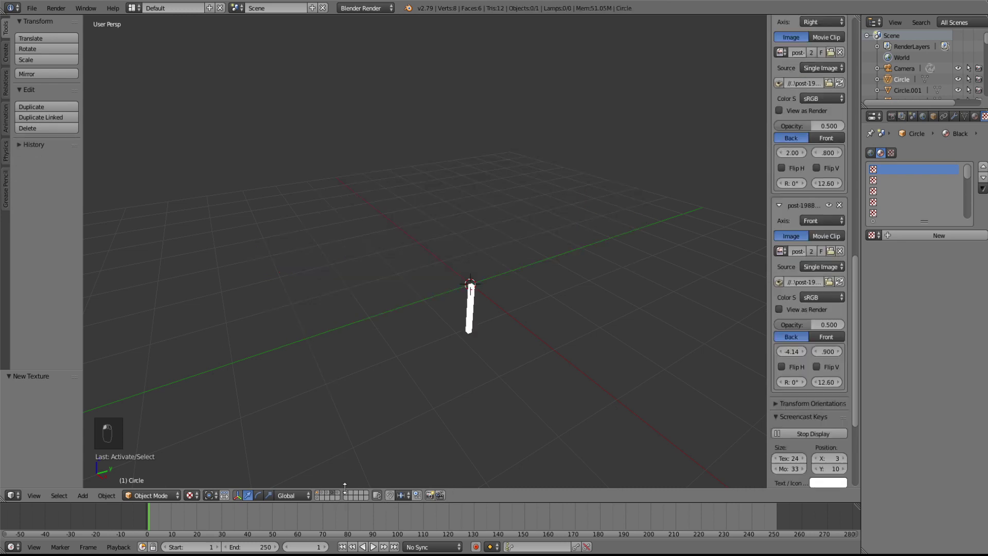
pyautogui.click(338, 491)
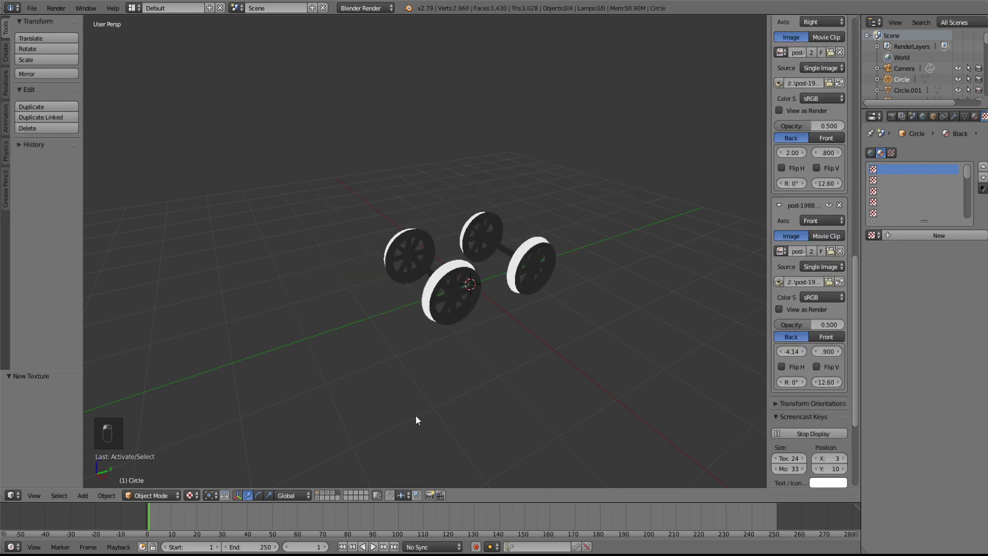
pyautogui.moveTo(415, 420); pyautogui.dragTo(391, 378, button='middle')
pyautogui.press('KP_3')
pyautogui.press('KP_5')
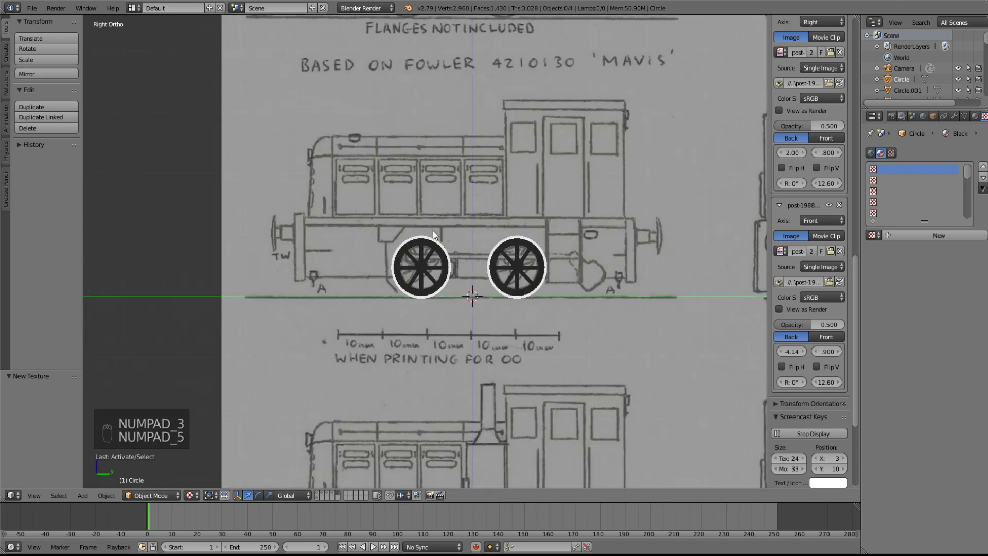
pyautogui.scroll(6, 434, 236)
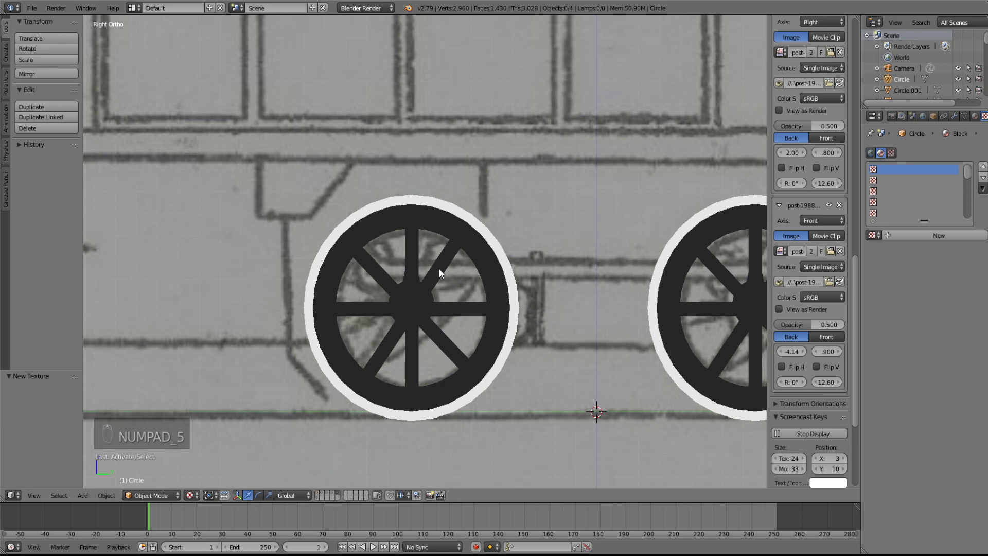
# - Snap the 3D cursor to the centre of the front wheelset
pyautogui.rightClick(408, 299)
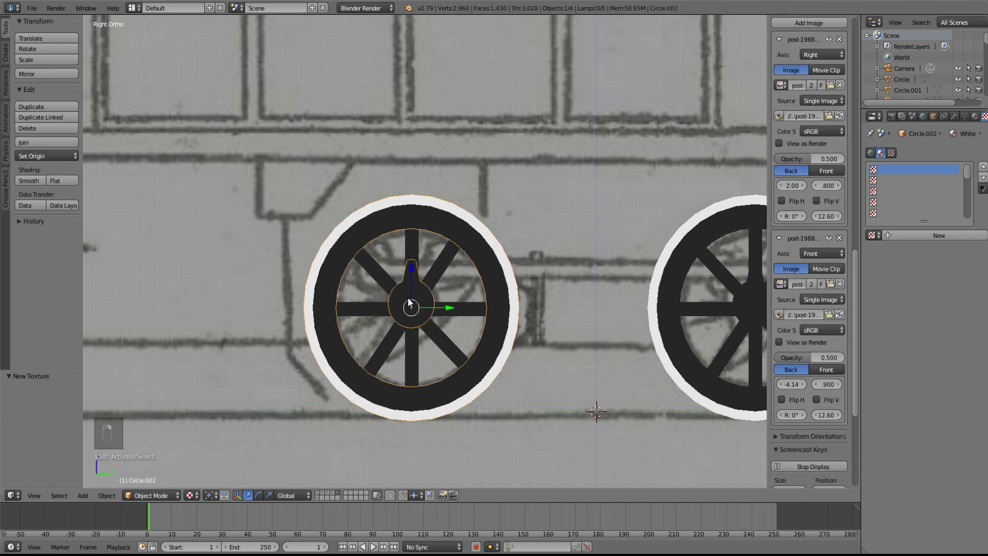
pyautogui.moveTo(479, 328); pyautogui.dragTo(566, 354, button='middle')
pyautogui.hotkey('shift', 's')
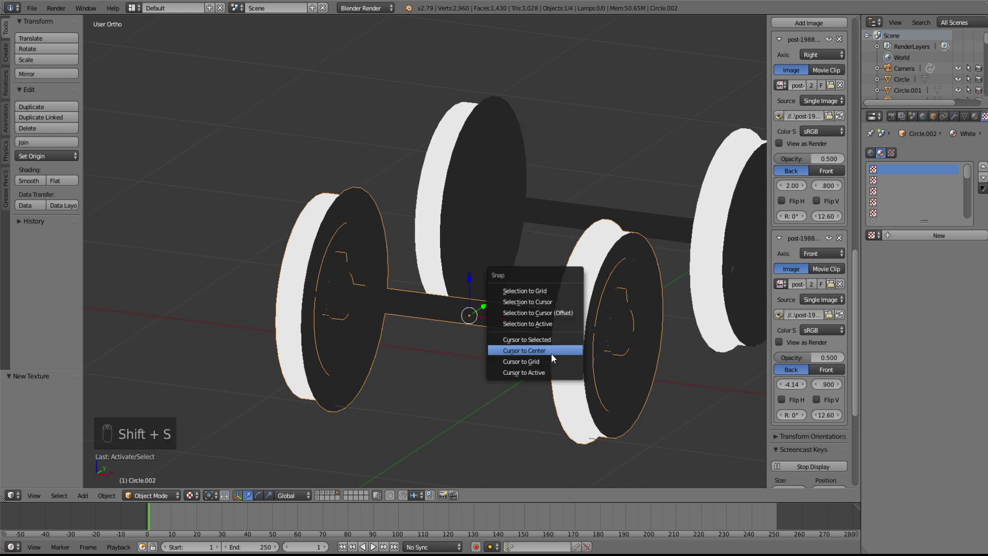
pyautogui.click(543, 340)
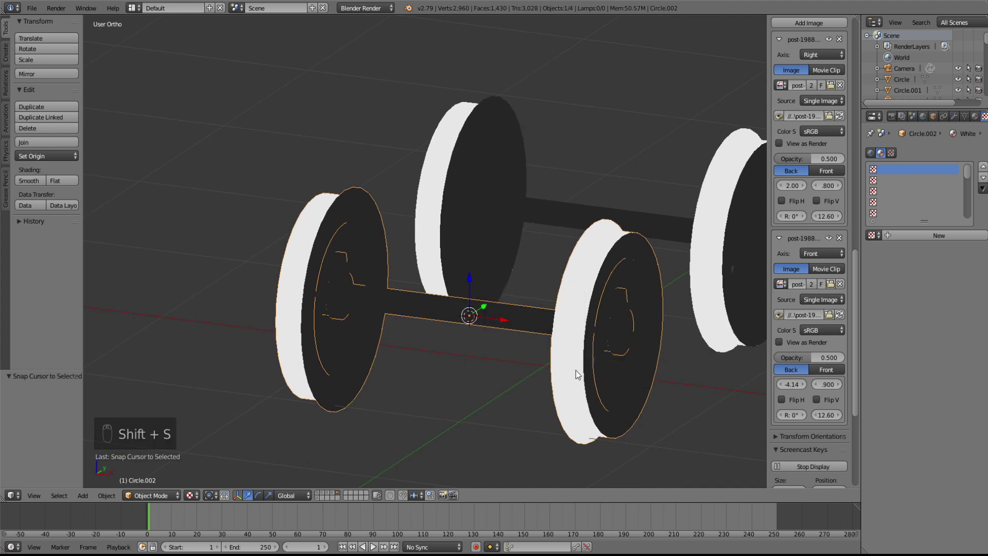
# - Add a lattice at the front wheelset's centre and scale it by about 1.029 to enclose the wheel in side view
pyautogui.press('KP_3')
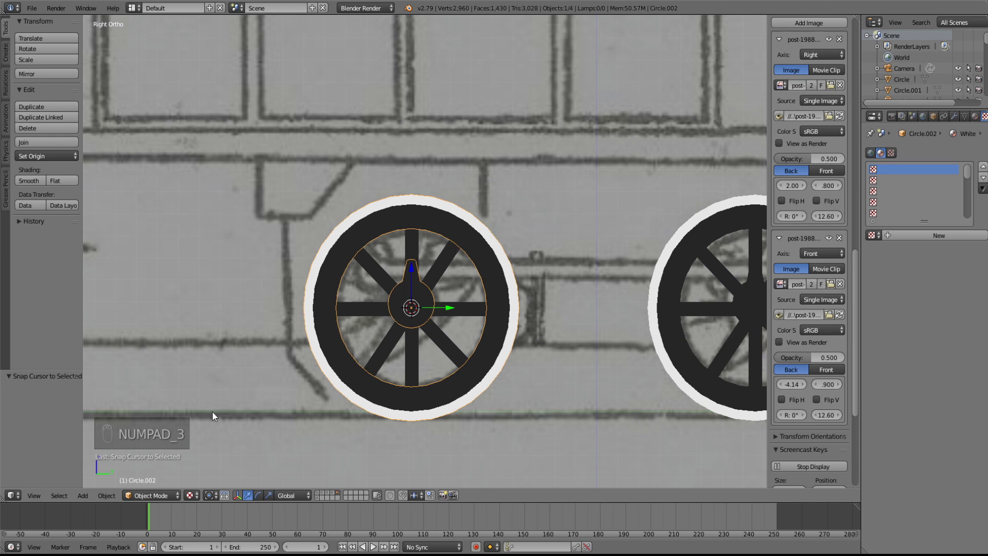
pyautogui.click(84, 496)
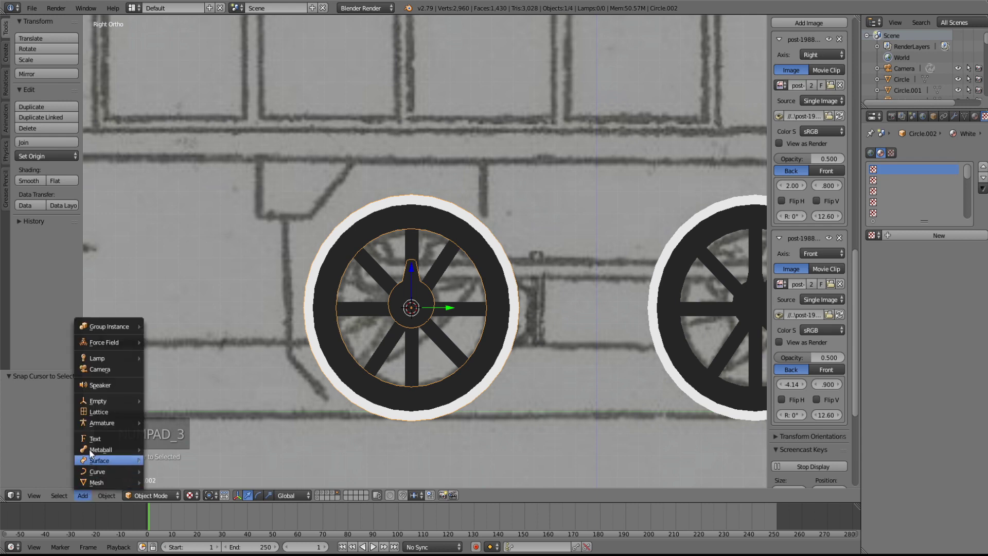
pyautogui.click(96, 411)
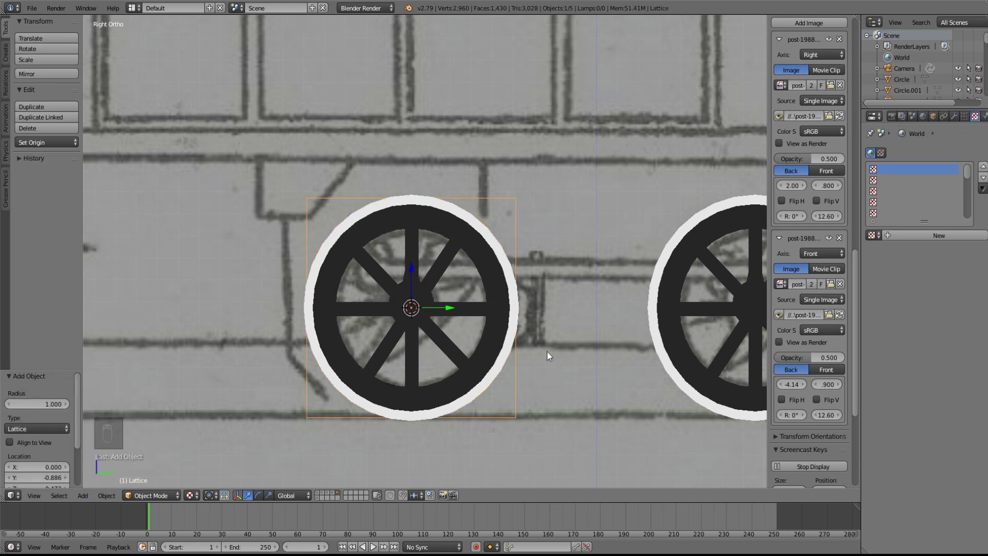
pyautogui.press('s')
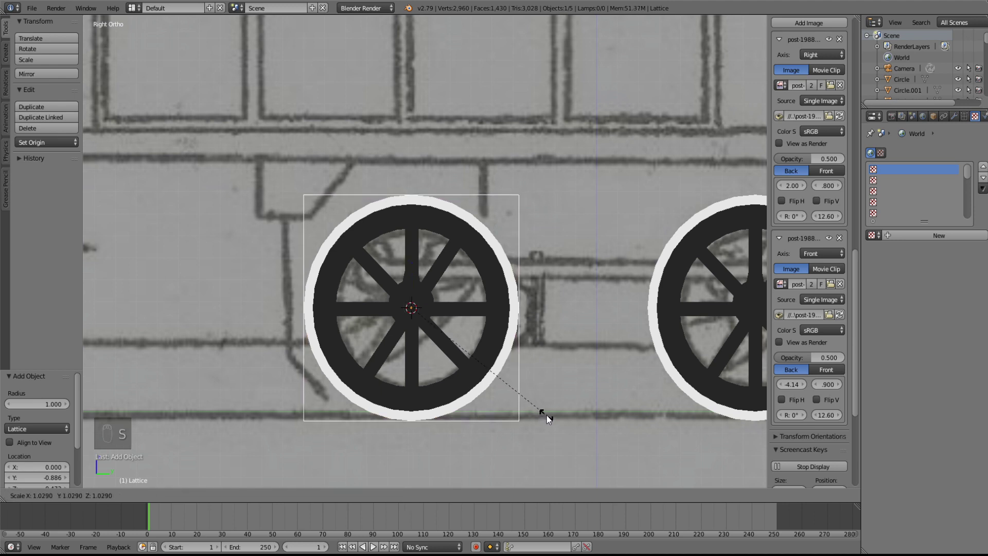
pyautogui.click(547, 415)
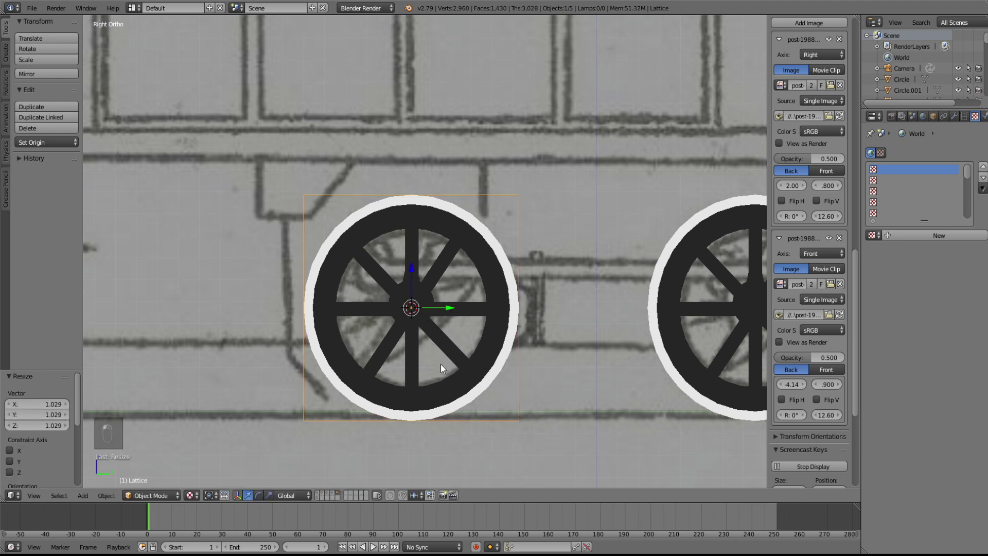
pyautogui.moveTo(441, 363); pyautogui.dragTo(611, 394, button='middle')
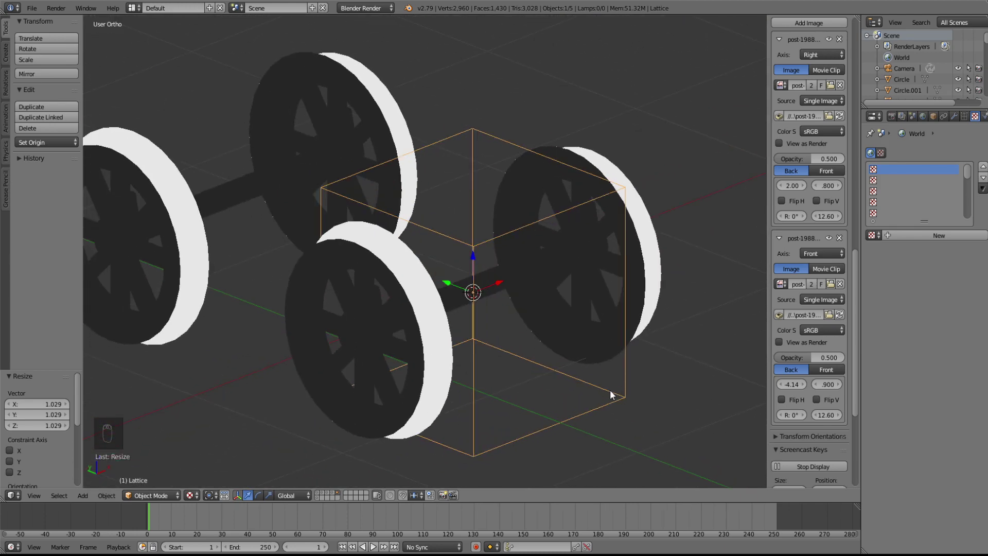
pyautogui.press('KP_3')
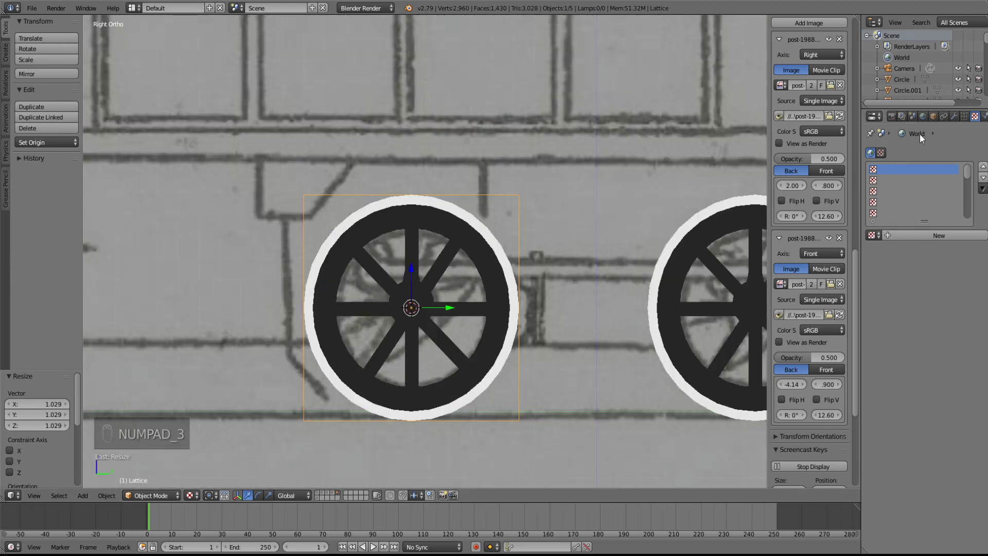
# - Rename the lattice around the front wheelset as b.r.whl1
pyautogui.click(932, 118)
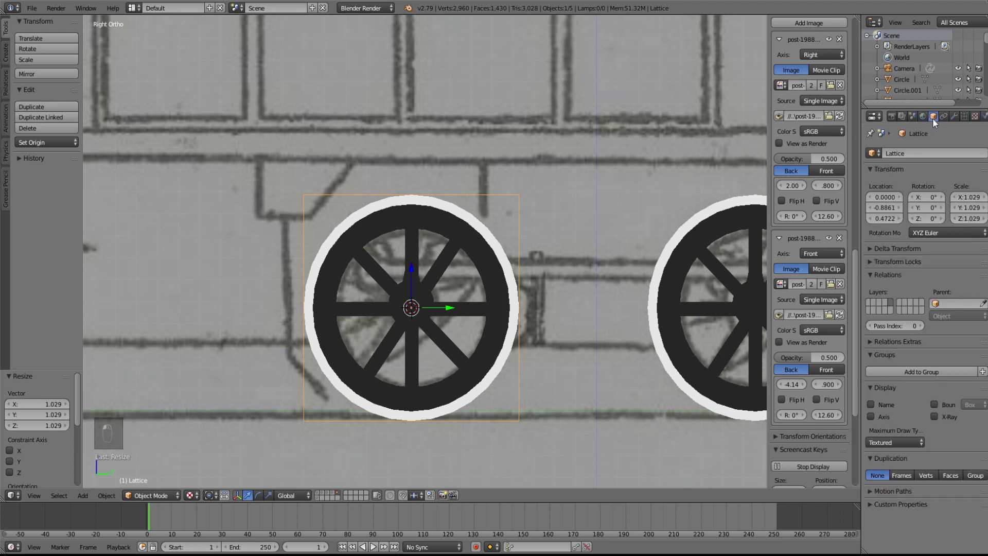
pyautogui.click(923, 152)
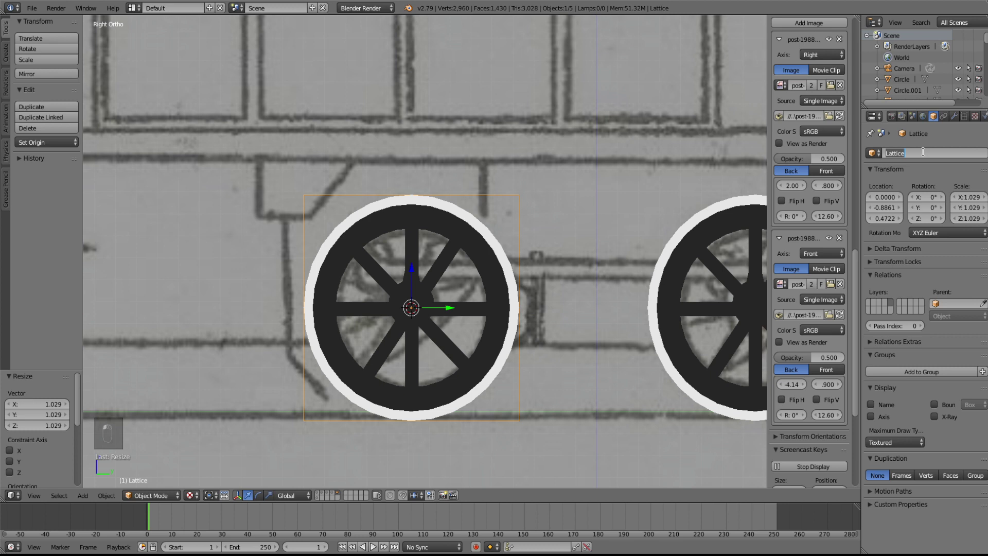
pyautogui.press('BackSpace')
pyautogui.write('b.r.')
pyautogui.write('whl')
pyautogui.write('1')
pyautogui.press('Return')
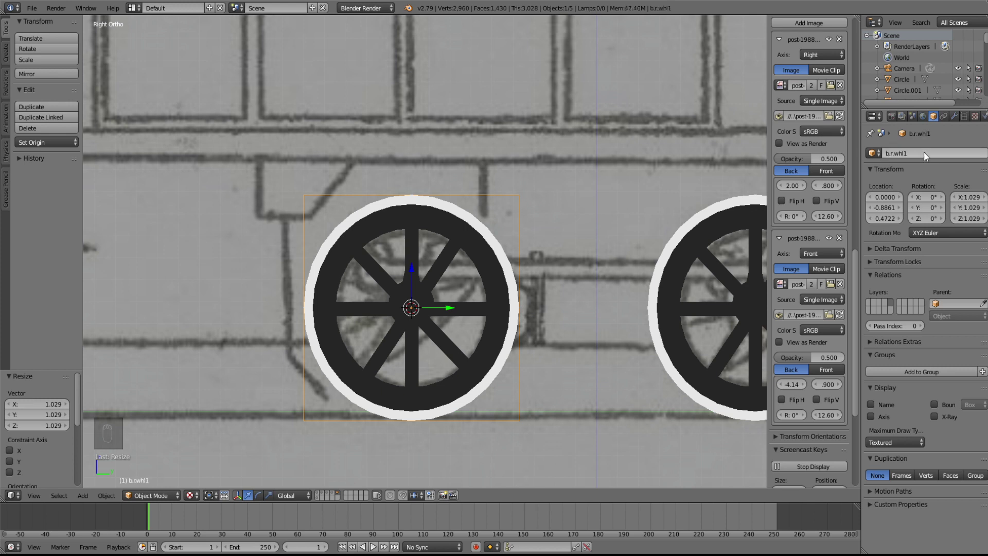
# - Parent the front wheelset to the b.r.whl1 lattice using Object (Keep Transform)
pyautogui.rightClick(457, 226)
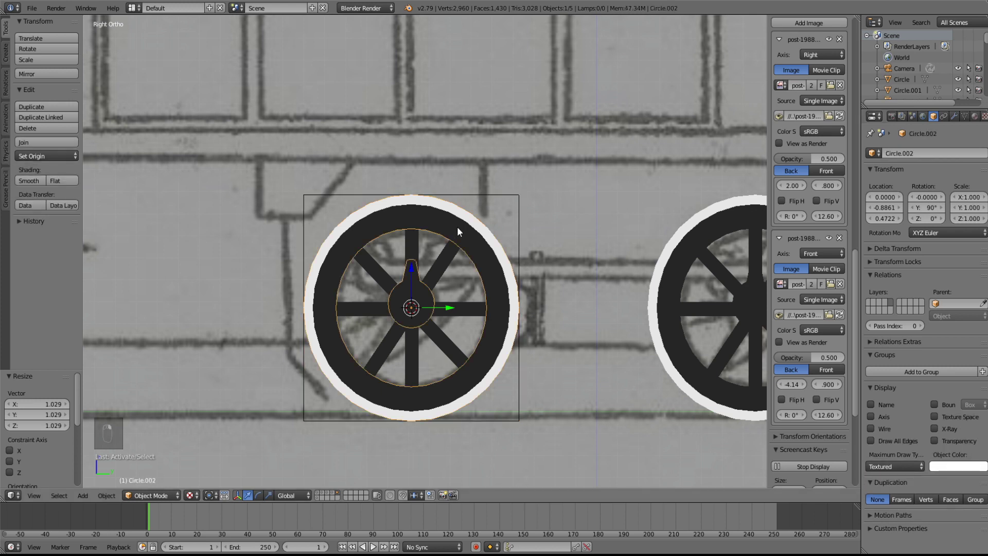
pyautogui.keyDown('shift'); pyautogui.rightClick(518, 200); pyautogui.keyUp('shift')
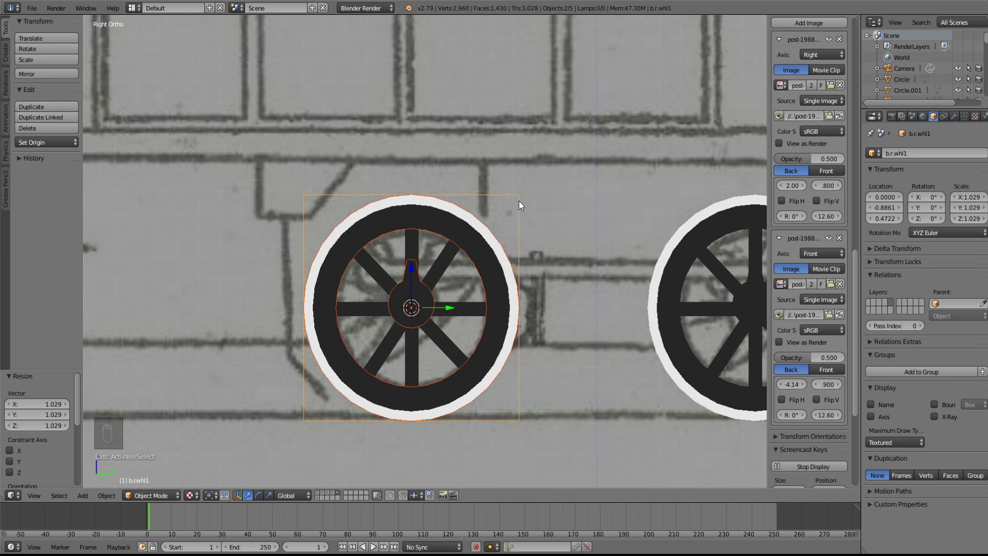
pyautogui.hotkey('ctrl', 'p')
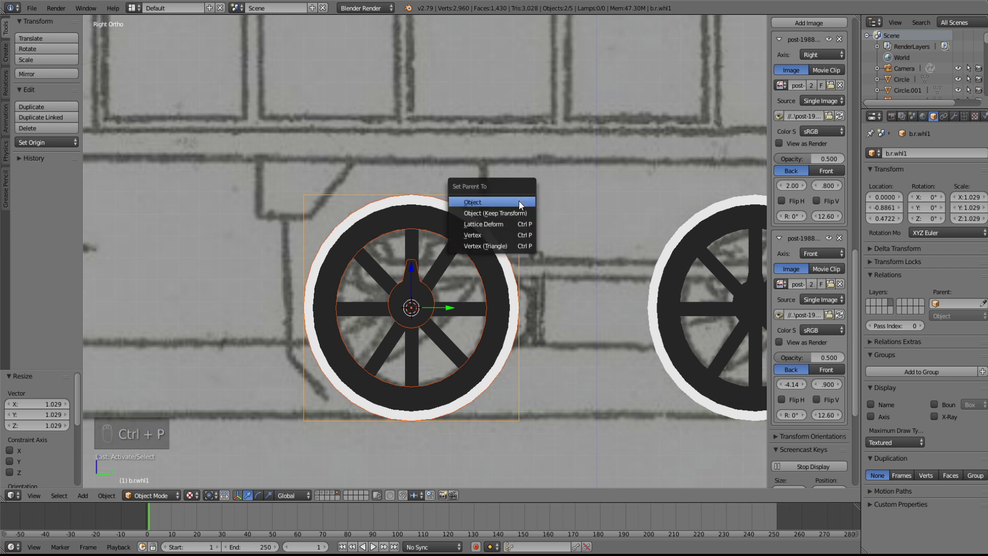
pyautogui.click(505, 215)
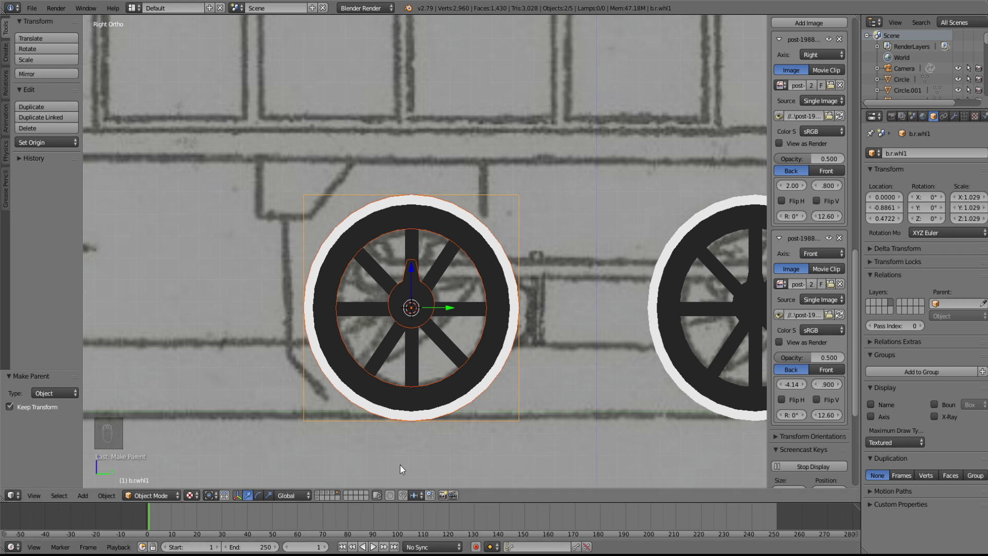
# - Test the parenting by moving the b.r.whl1 lattice about -0.77 units along the Y axis, and undo the move
pyautogui.rightClick(471, 394)
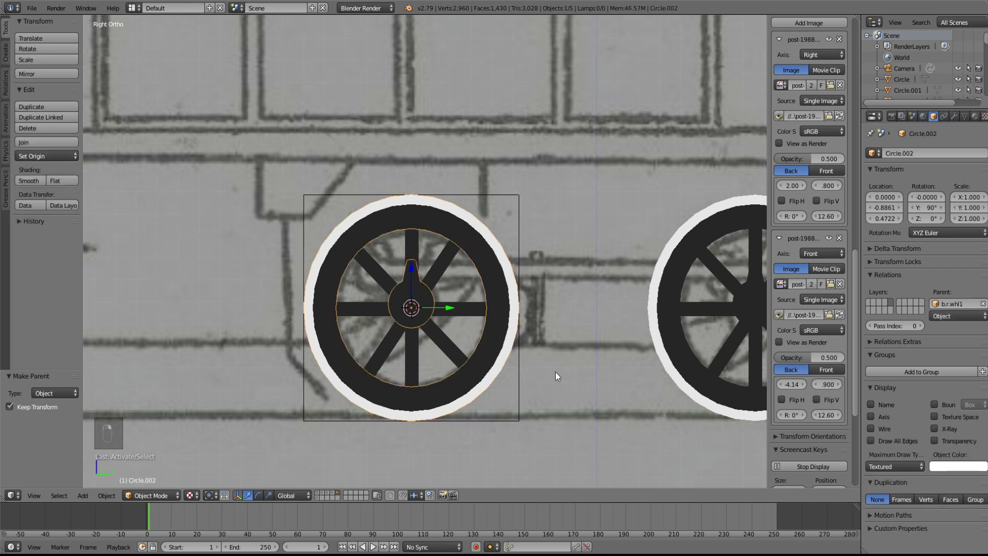
pyautogui.rightClick(517, 396)
pyautogui.press('g')
pyautogui.press('y')
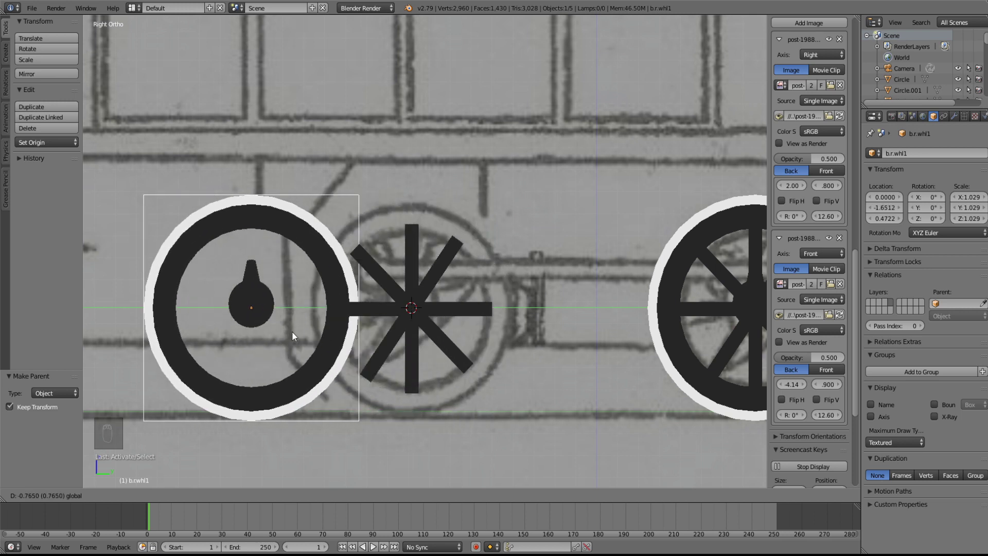
pyautogui.click(289, 332)
pyautogui.hotkey('ctrl', 'z')
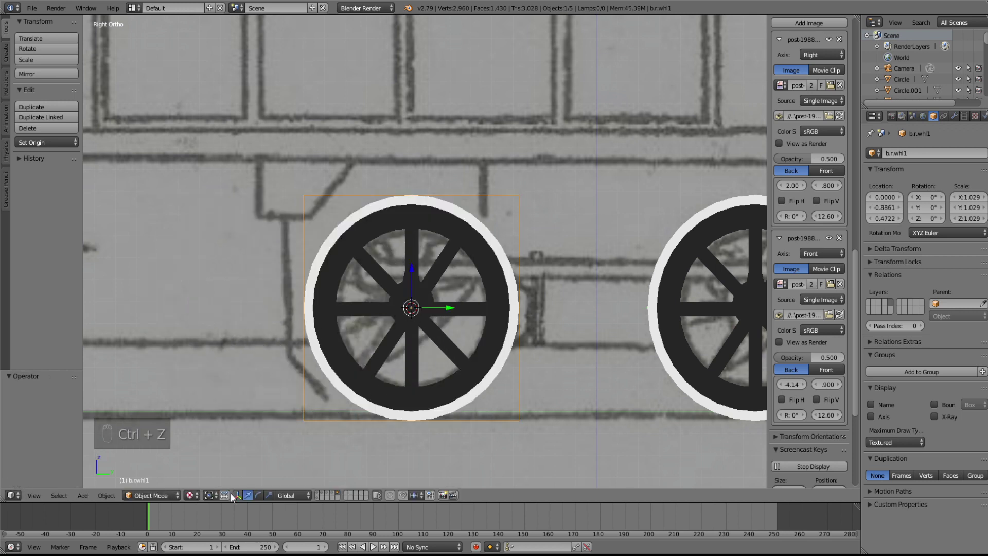
# - Set the animation's end frame to 30 and insert a rotation keyframe for the b.r.whl1 lattice at frame 1
pyautogui.click(260, 549)
pyautogui.press('BackSpace')
pyautogui.write('30')
pyautogui.press('Return')
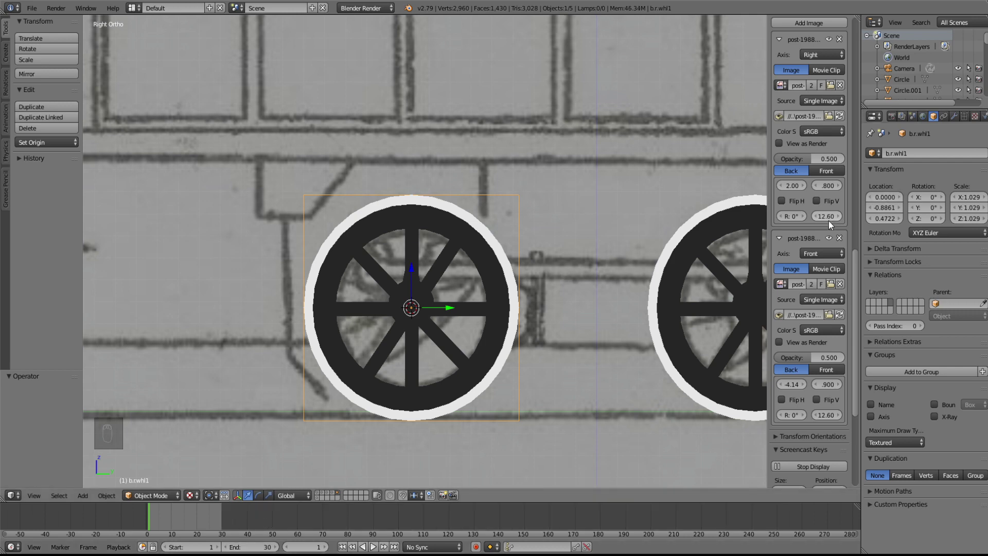
pyautogui.scroll(15, 819, 207)
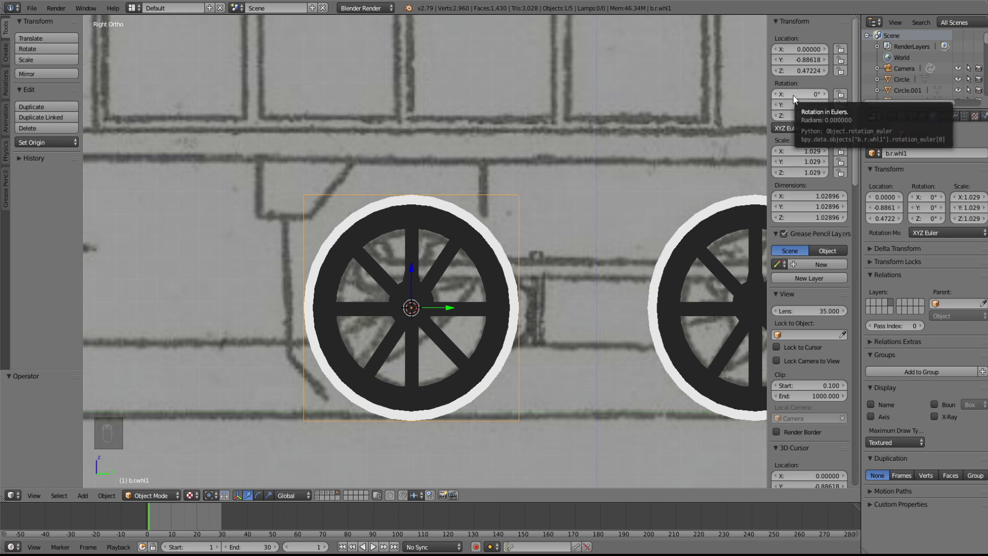
pyautogui.press('i')
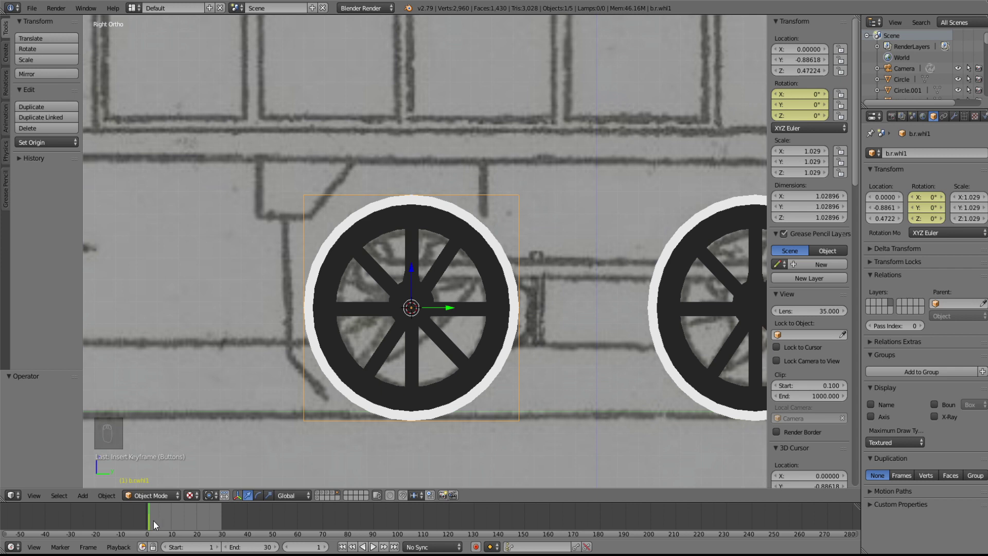
# - Set the b.r.whl1 lattice's X rotation to 360° at frame 30 and insert a rotation keyframe there
pyautogui.hotkey('alt', 'a')
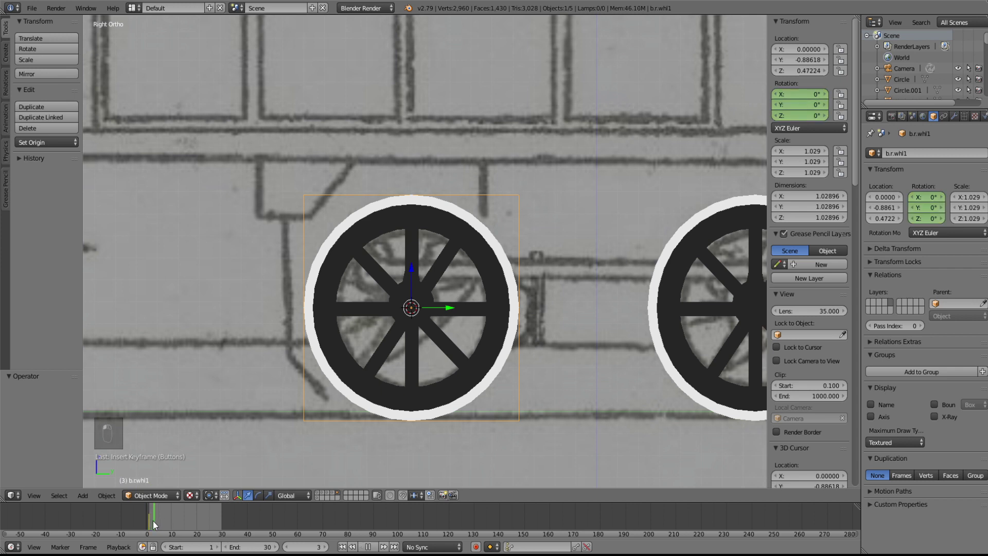
pyautogui.moveTo(154, 520); pyautogui.dragTo(223, 517)
pyautogui.hotkey('alt', 'a')
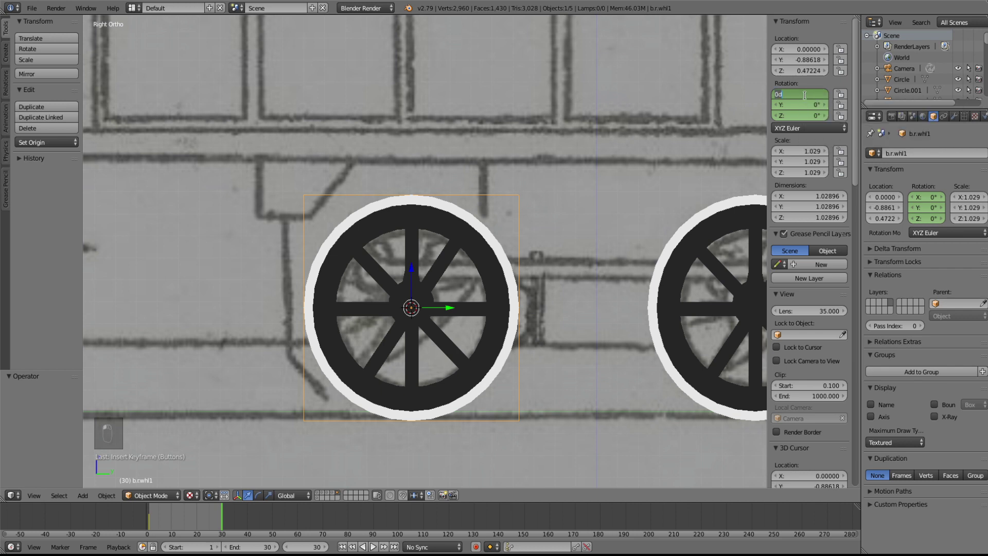
pyautogui.write('360')
pyautogui.press('Return')
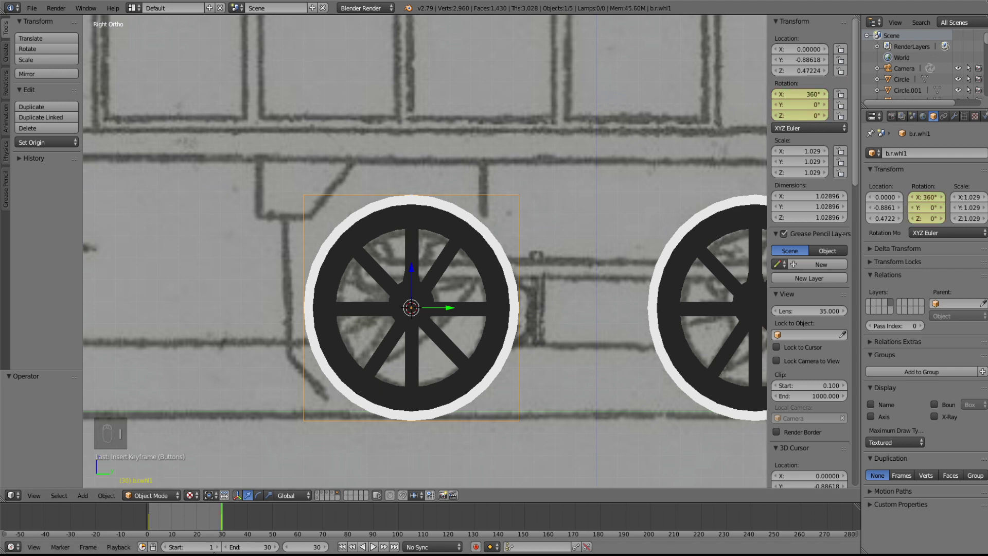
# - Play the animation from the start to check the lattice's rotation, and return to frame 1
pyautogui.moveTo(221, 519); pyautogui.dragTo(147, 521)
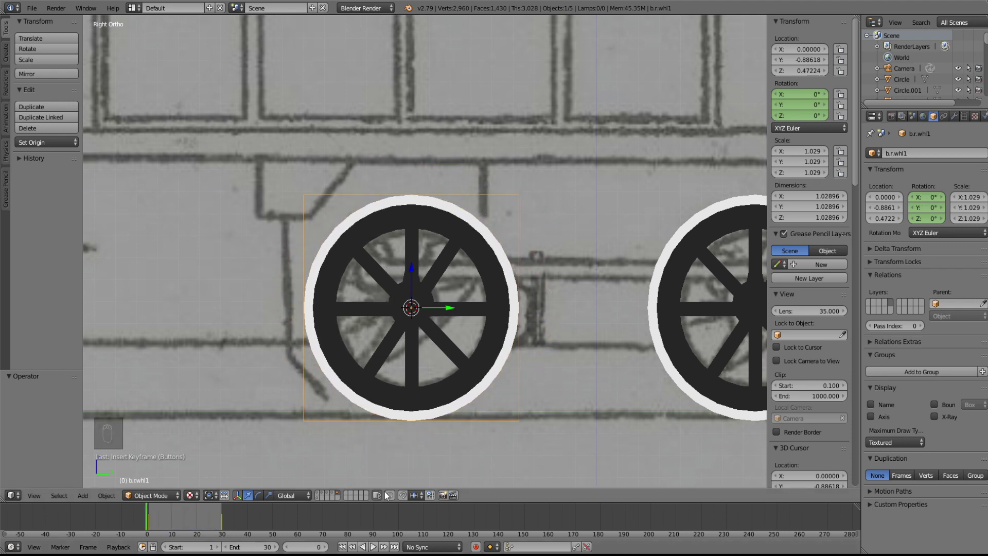
pyautogui.click(373, 546)
pyautogui.click(374, 547)
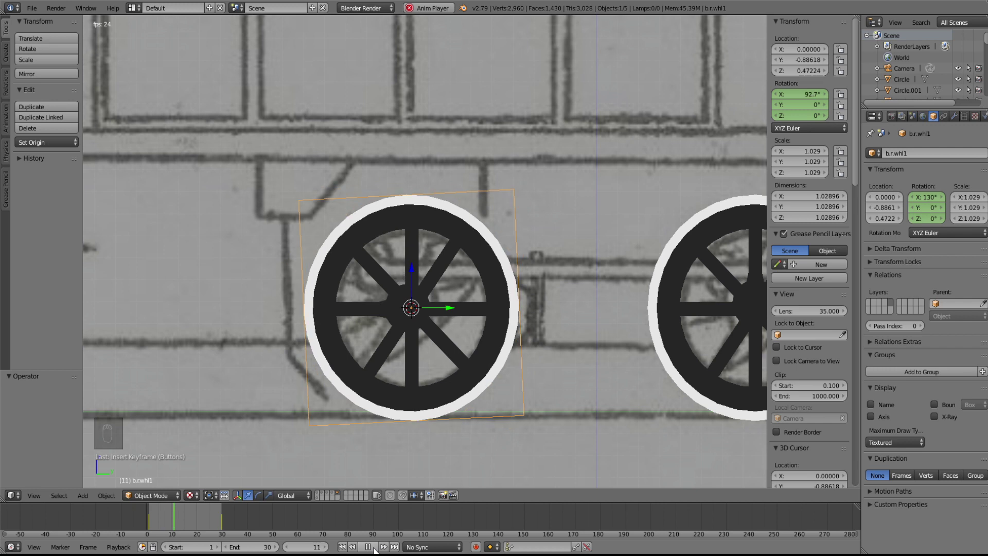
pyautogui.click(371, 547)
pyautogui.moveTo(155, 520); pyautogui.dragTo(149, 521)
# - Set the b.r.whl1 rotation keyframes to Linear interpolation in the Graph Editor and return to the 3D View
pyautogui.click(13, 495)
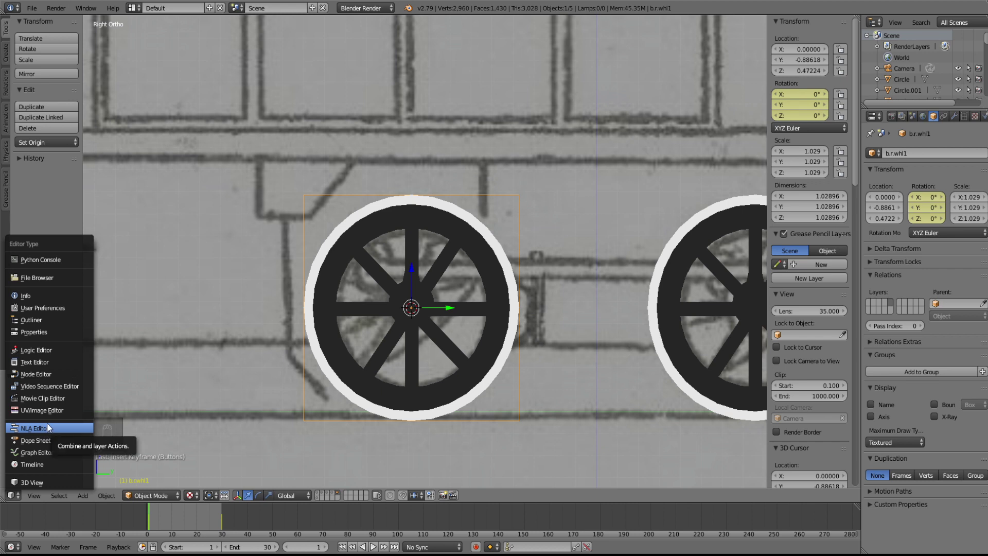
pyautogui.moveTo(153, 519)
pyautogui.mouseDown()
pyautogui.moveTo(231, 520)
pyautogui.moveTo(148, 519)
pyautogui.mouseUp()
pyautogui.click(13, 496)
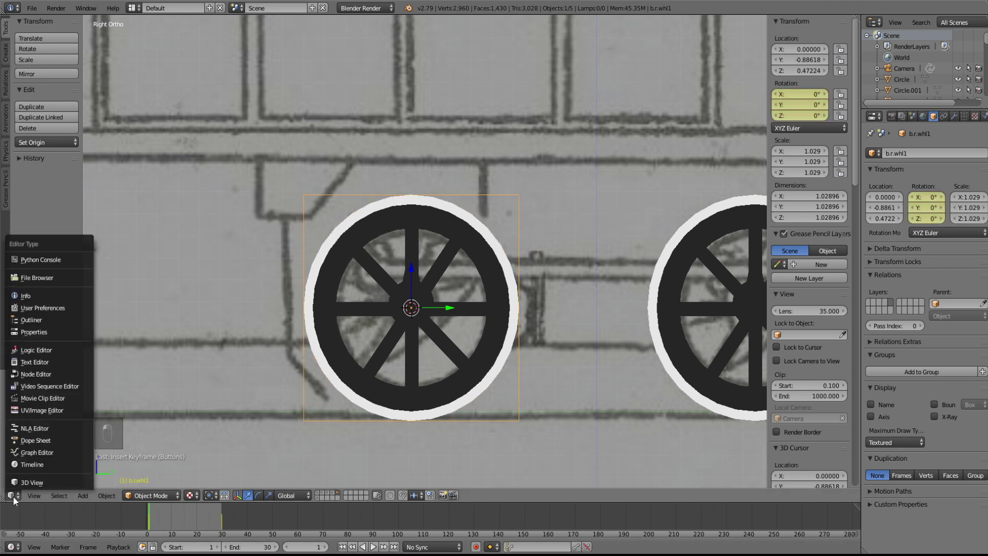
pyautogui.click(33, 452)
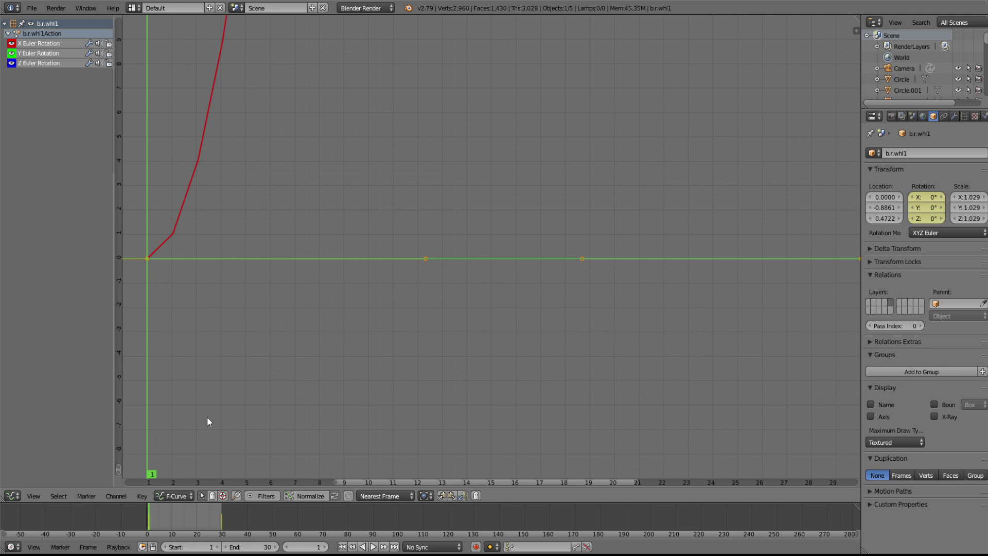
pyautogui.press('t')
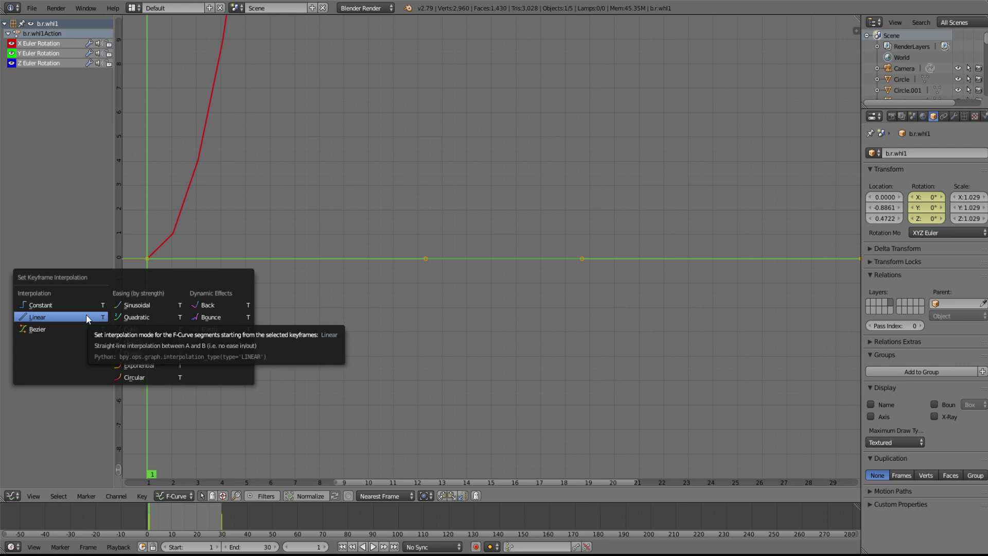
pyautogui.click(48, 316)
pyautogui.click(17, 498)
pyautogui.click(23, 484)
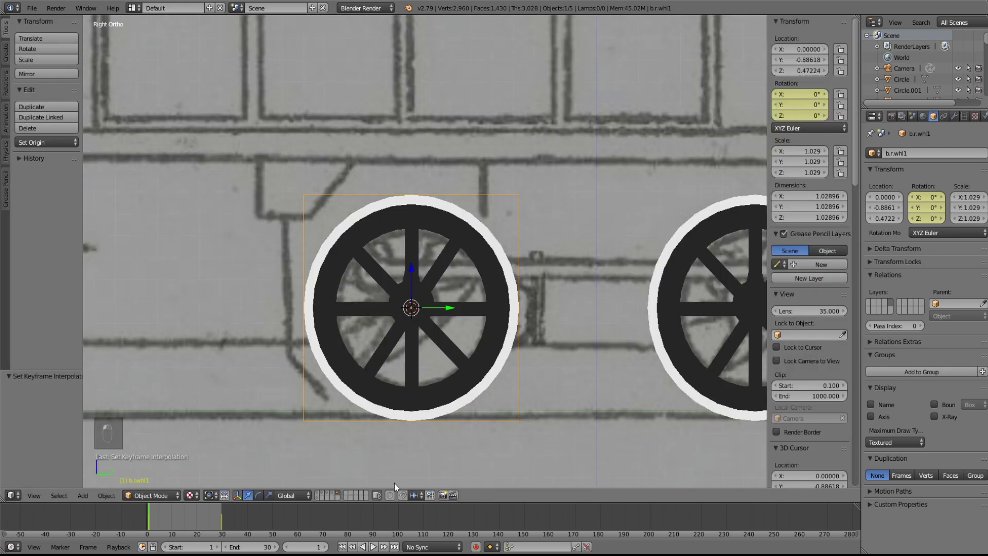
# - Play the animation to check the linear wheel rotation, and go back to frame 1
pyautogui.click(374, 548)
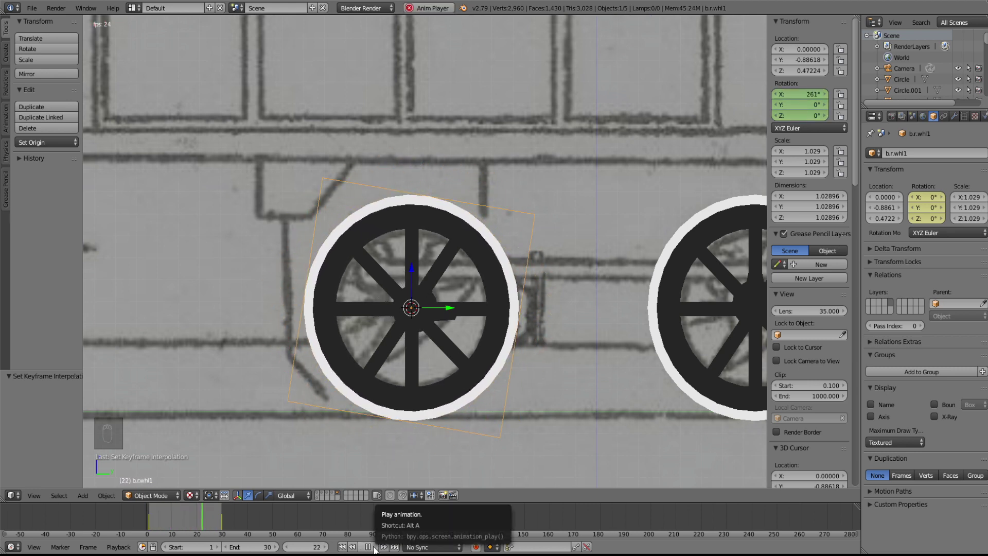
pyautogui.click(367, 547)
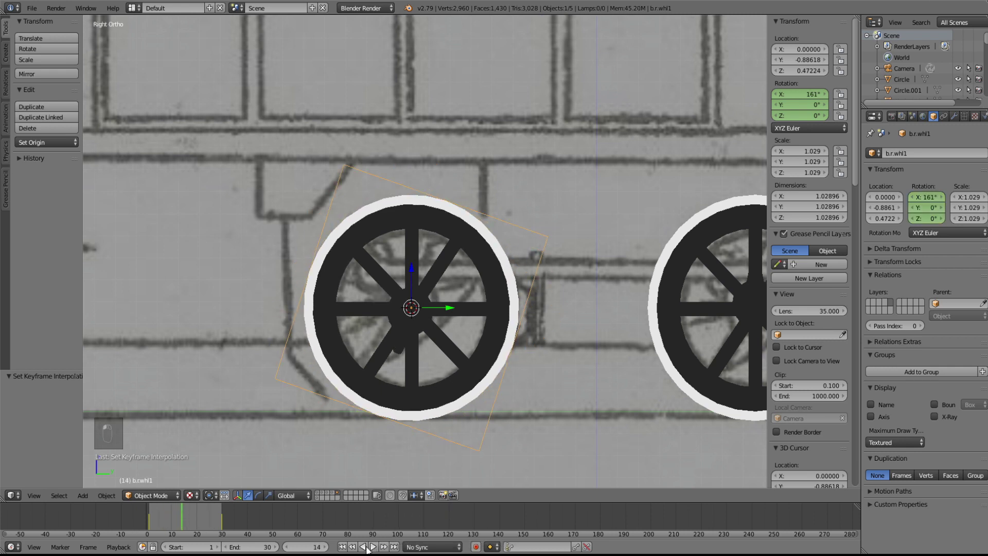
pyautogui.click(149, 516)
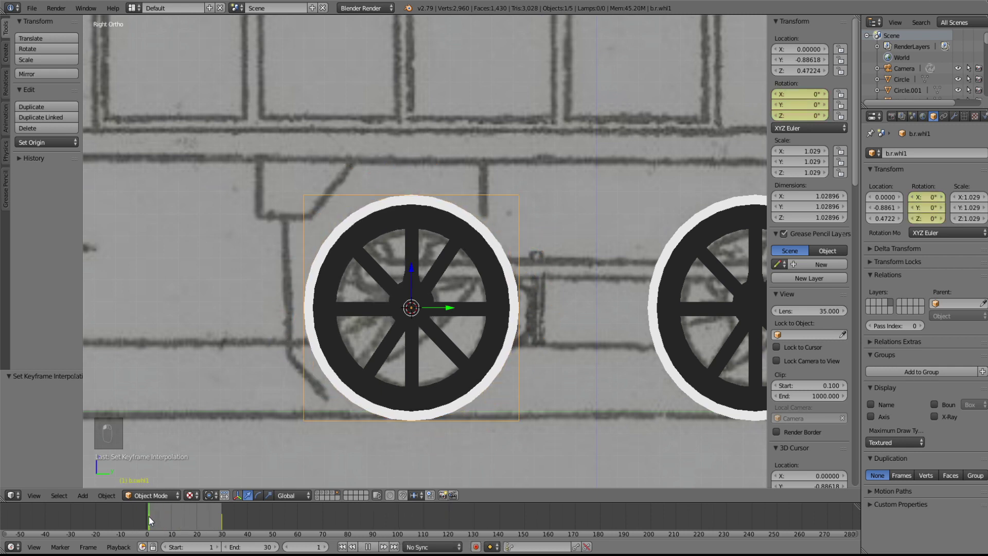
# - Parent the front wheelset's spokes to the b.r.whl1 lattice using Object (Keep Transform)
pyautogui.rightClick(443, 344)
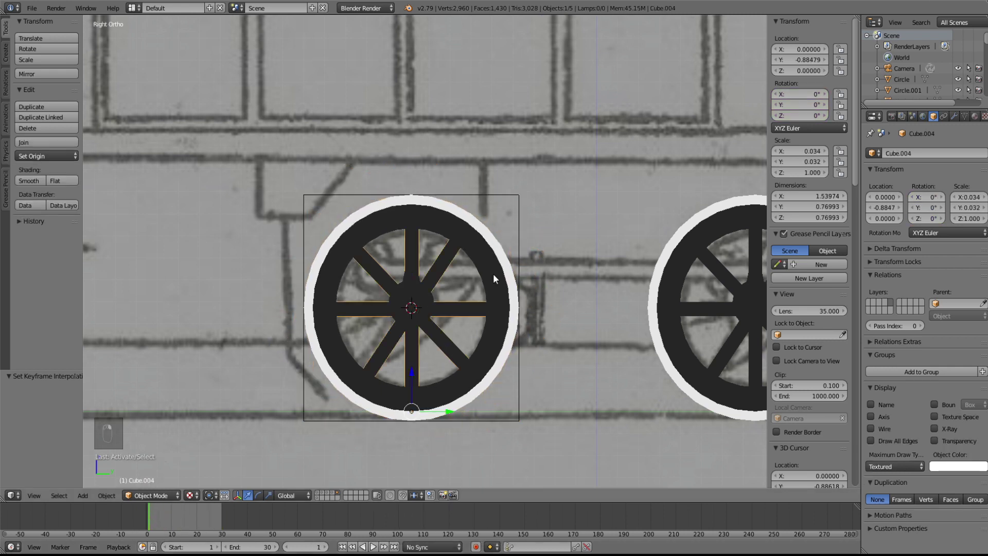
pyautogui.keyDown('shift'); pyautogui.rightClick(516, 199); pyautogui.keyUp('shift')
pyautogui.hotkey('ctrl', 'p')
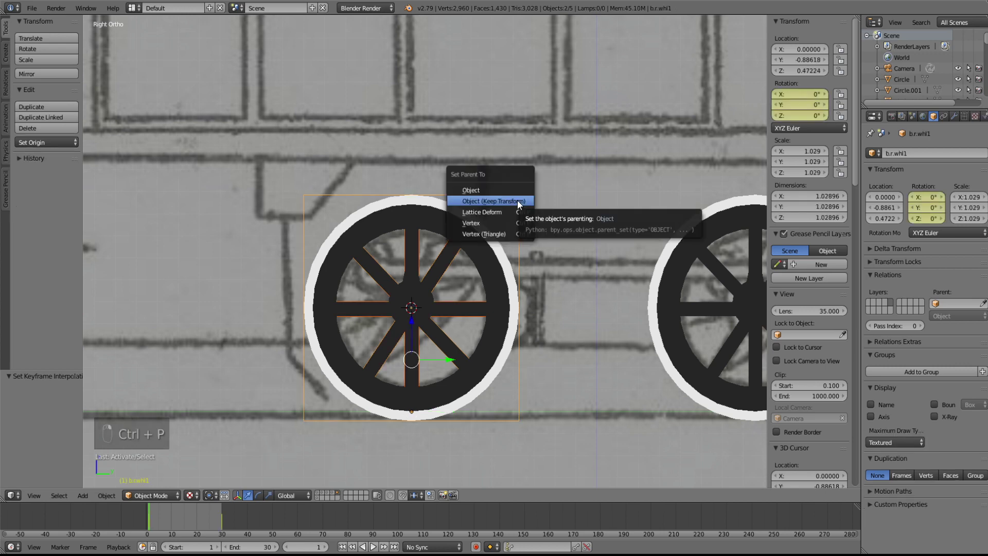
pyautogui.click(517, 200)
# - Play the animation from an angled view to check the front wheels and spokes, and return to frame 0
pyautogui.moveTo(151, 514)
pyautogui.mouseDown()
pyautogui.moveTo(230, 519)
pyautogui.moveTo(147, 517)
pyautogui.mouseUp()
pyautogui.moveTo(360, 401); pyautogui.dragTo(421, 476, button='middle')
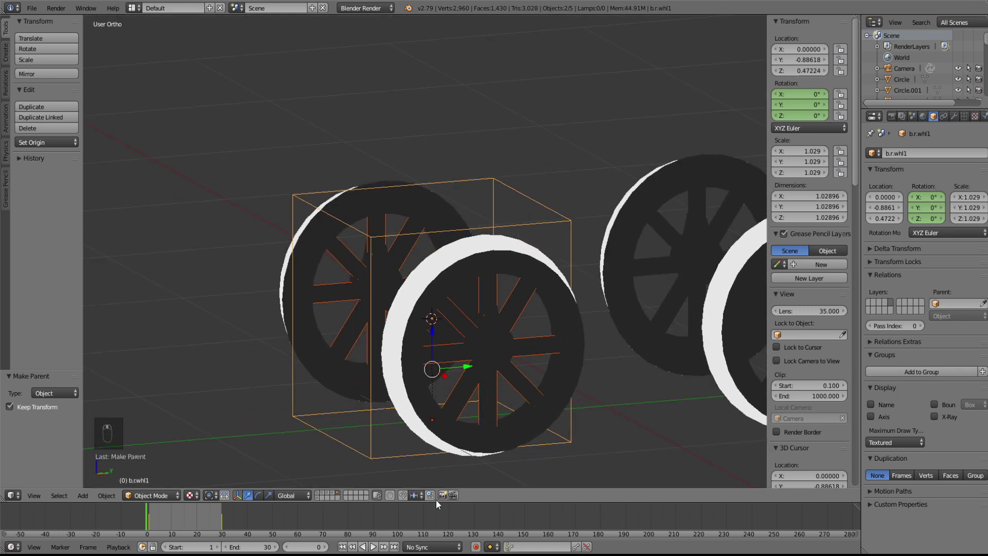
pyautogui.click(372, 547)
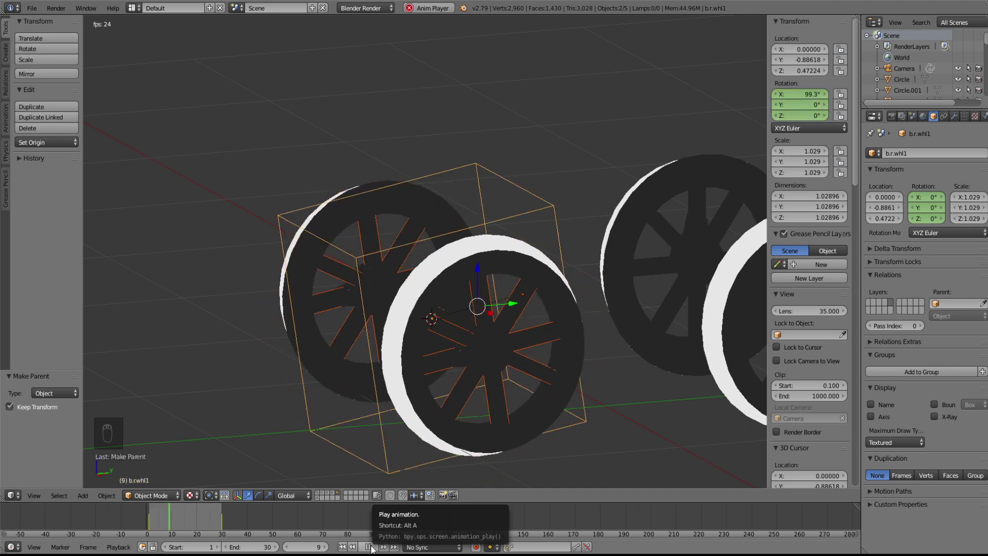
pyautogui.hotkey('alt', 'a')
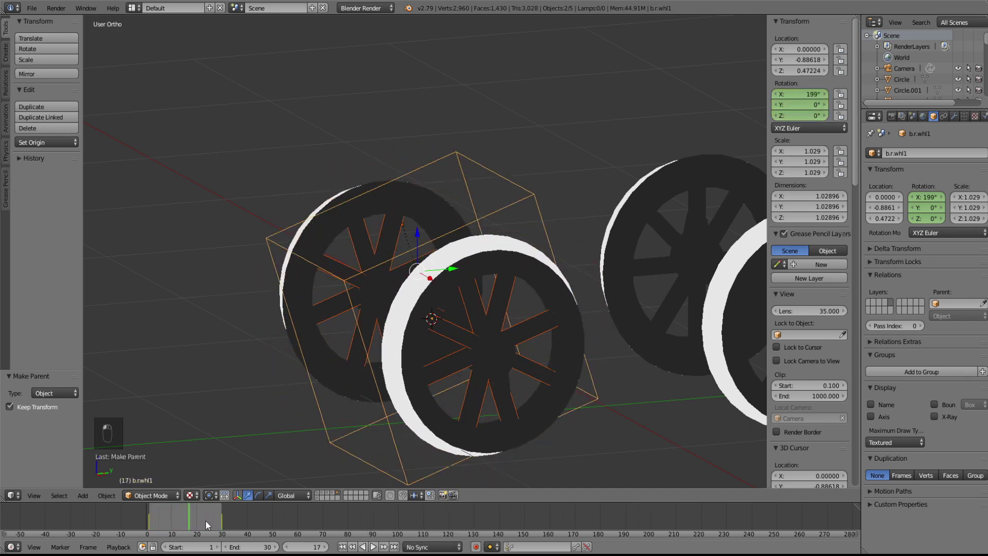
pyautogui.moveTo(193, 523); pyautogui.dragTo(147, 519)
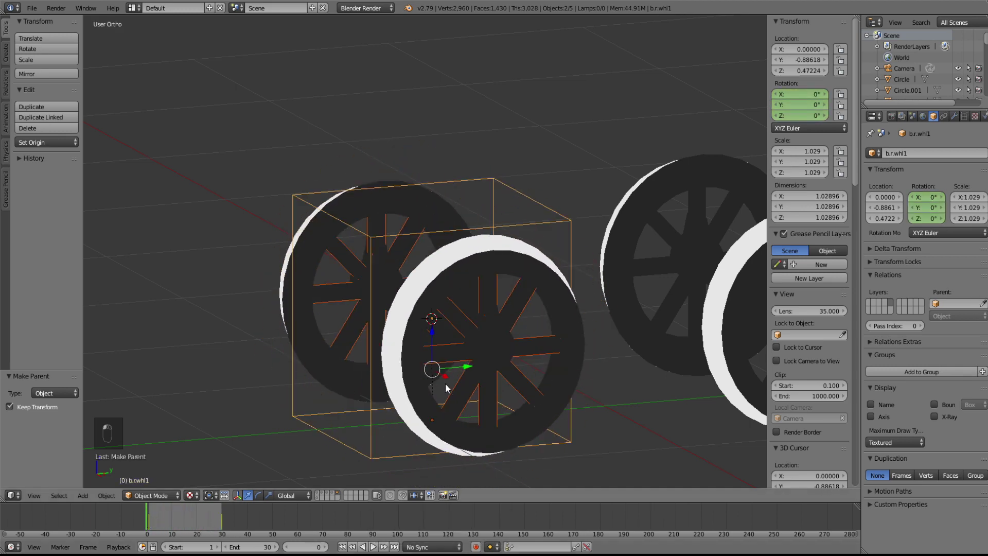
# - Paste a copy of the b.r.whl1 lattice in the right view and move it about 0.107 units along the Y axis
pyautogui.press('KP_3')
pyautogui.press('a')
pyautogui.press('a')
pyautogui.rightClick(519, 420)
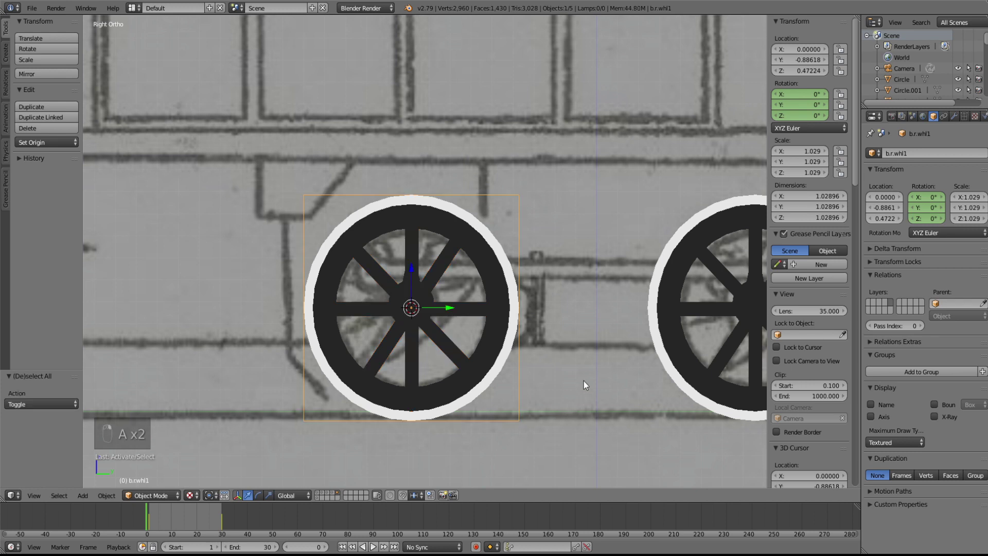
pyautogui.keyDown('shift'); pyautogui.moveTo(583, 381); pyautogui.dragTo(333, 408, button='middle'); pyautogui.keyUp('shift')
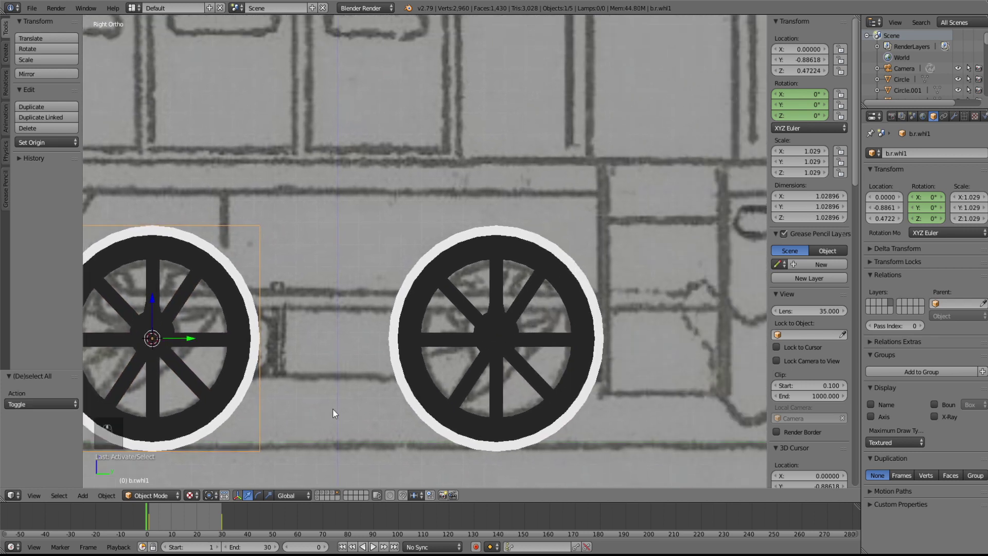
pyautogui.keyDown('shift'); pyautogui.moveTo(356, 368); pyautogui.dragTo(480, 330, button='middle'); pyautogui.keyUp('shift')
pyautogui.hotkey('ctrl', 'c')
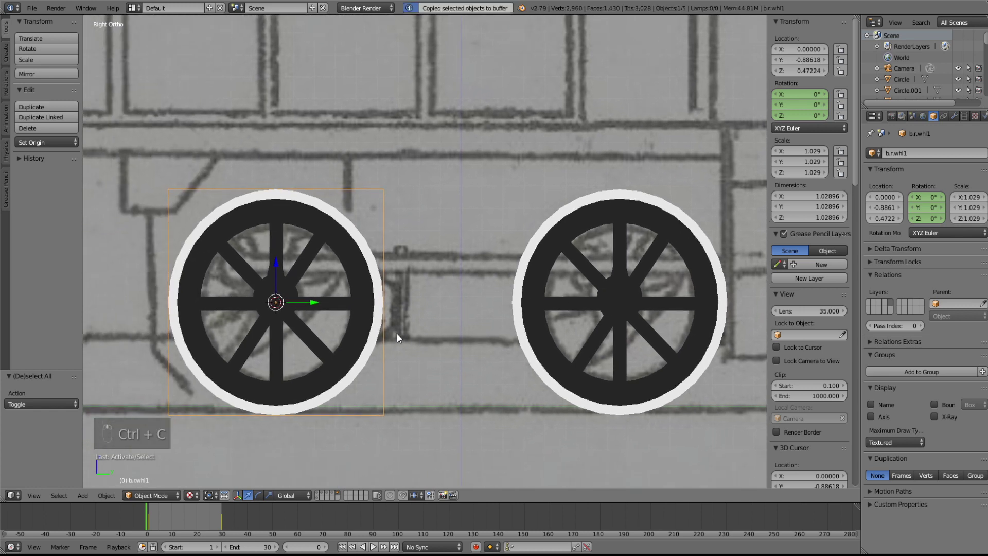
pyautogui.hotkey('ctrl', 'v')
pyautogui.moveTo(312, 307); pyautogui.dragTo(334, 304)
# - Snap the 3D cursor to the rear wheelset and snap the copied lattice to the cursor
pyautogui.rightClick(634, 312)
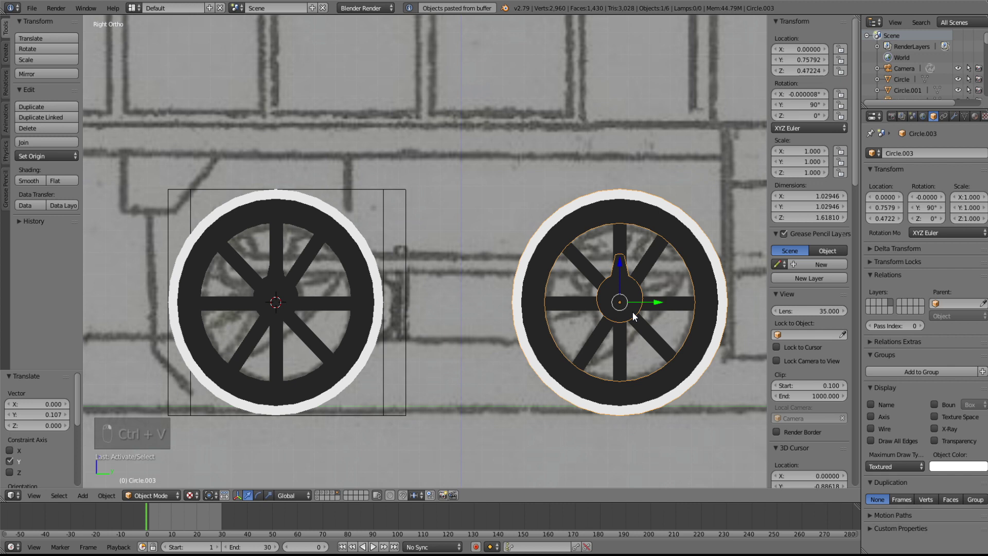
pyautogui.hotkey('shift', 's')
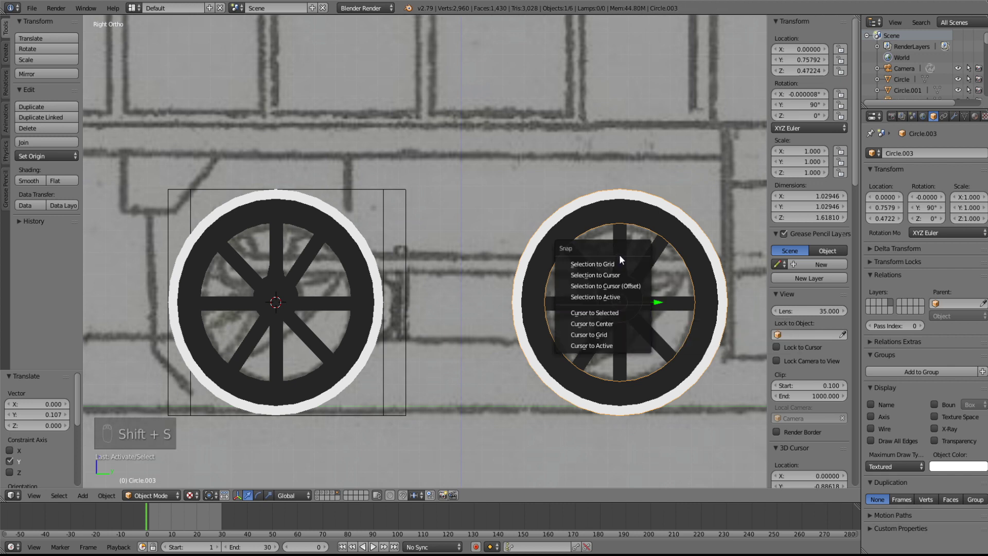
pyautogui.click(607, 312)
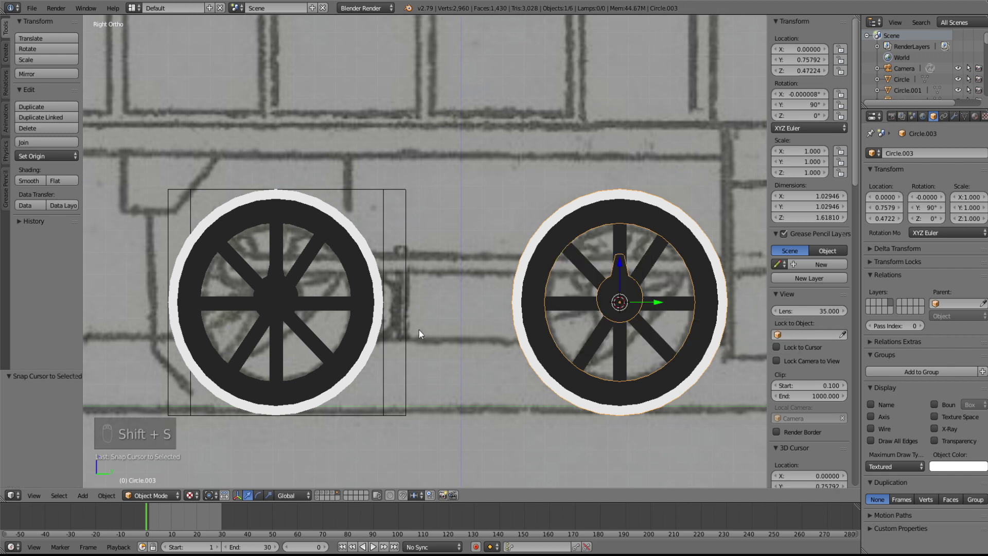
pyautogui.rightClick(406, 325)
pyautogui.hotkey('shift', 's')
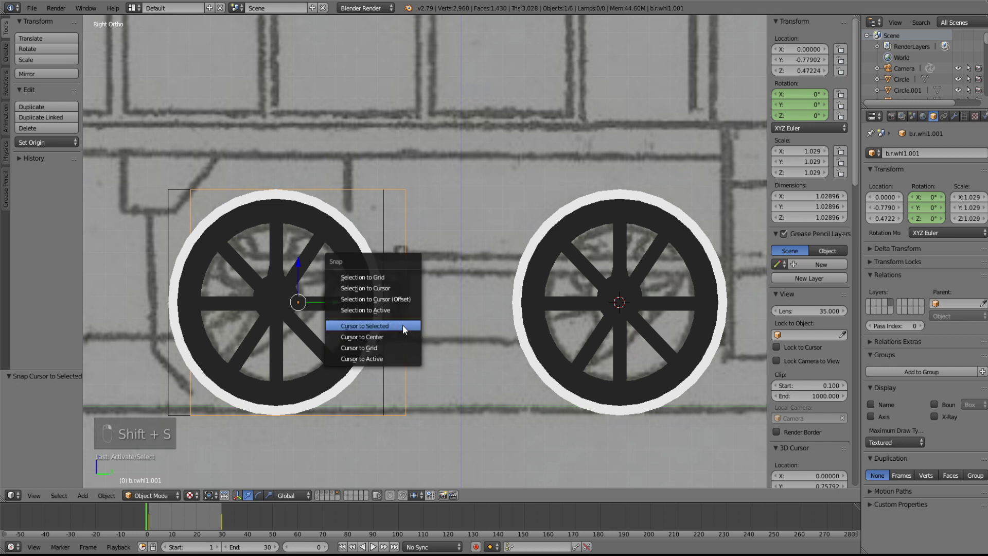
pyautogui.click(377, 289)
# - Rename the copied lattice around the rear wheelset as b.r.whl2
pyautogui.rightClick(725, 209)
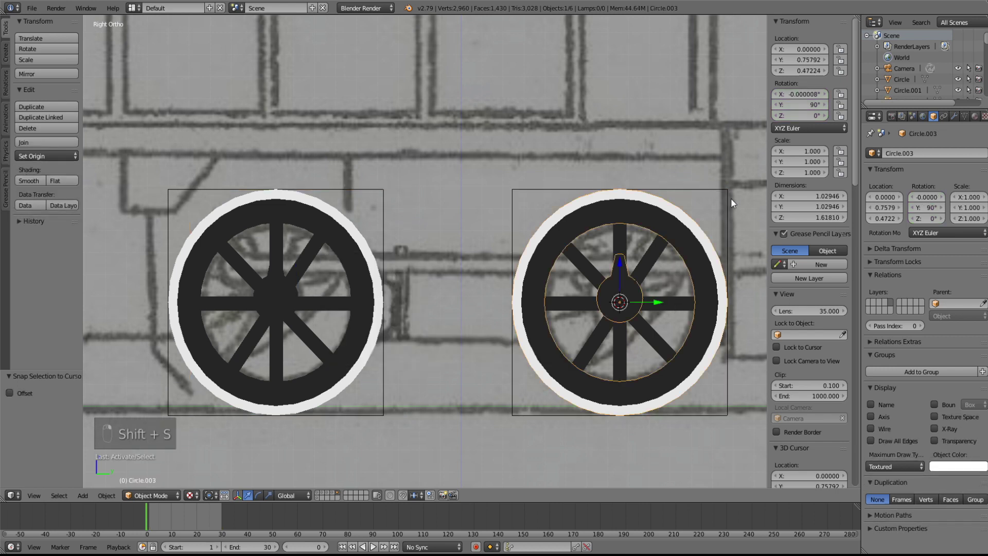
pyautogui.rightClick(727, 242)
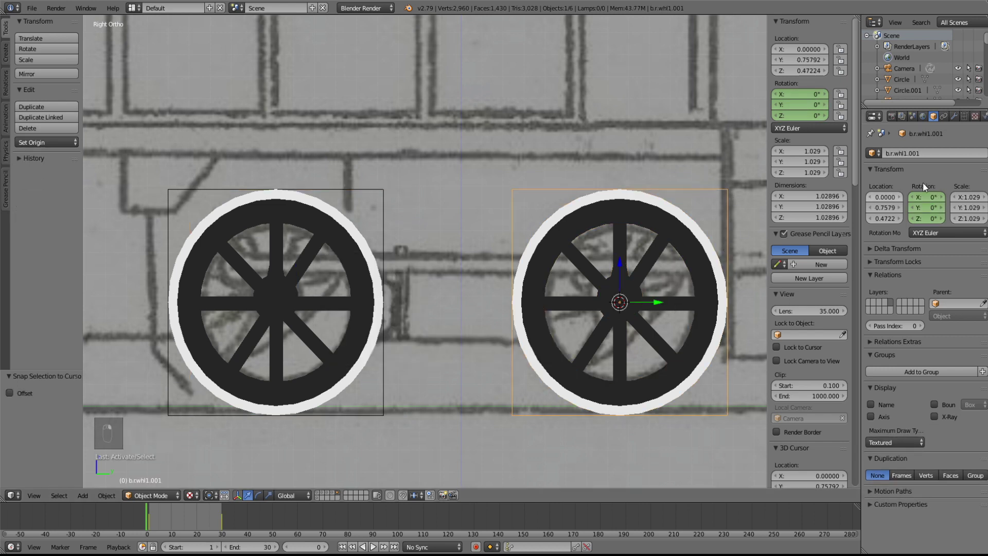
pyautogui.doubleClick(927, 153)
pyautogui.press('BackSpace')
pyautogui.press('BackSpace')
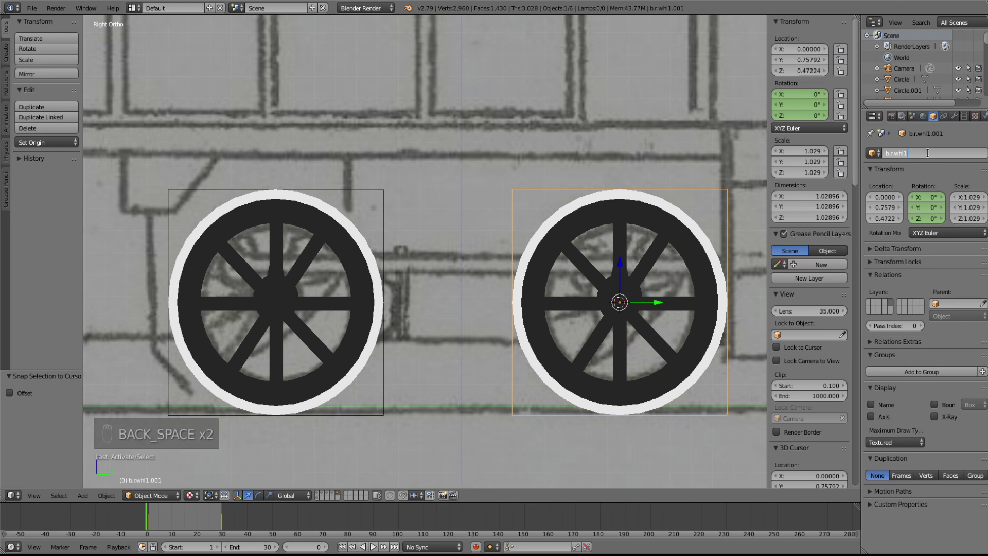
pyautogui.write('2')
pyautogui.press('Return')
# - Parent the rear wheelset to the b.r.whl2 lattice using Object (Keep Transform)
pyautogui.rightClick(683, 222)
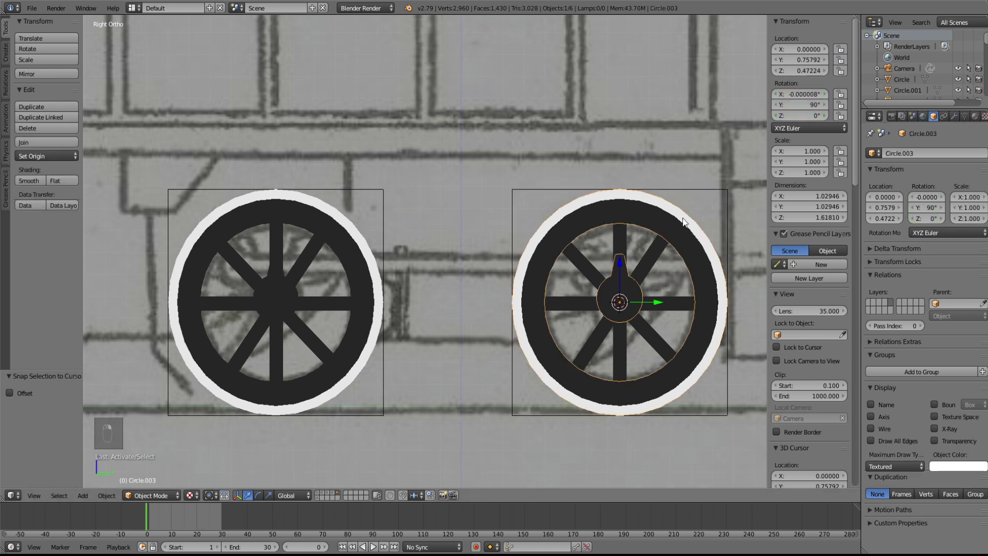
pyautogui.keyDown('shift'); pyautogui.rightClick(725, 190); pyautogui.keyUp('shift')
pyautogui.hotkey('ctrl', 'p')
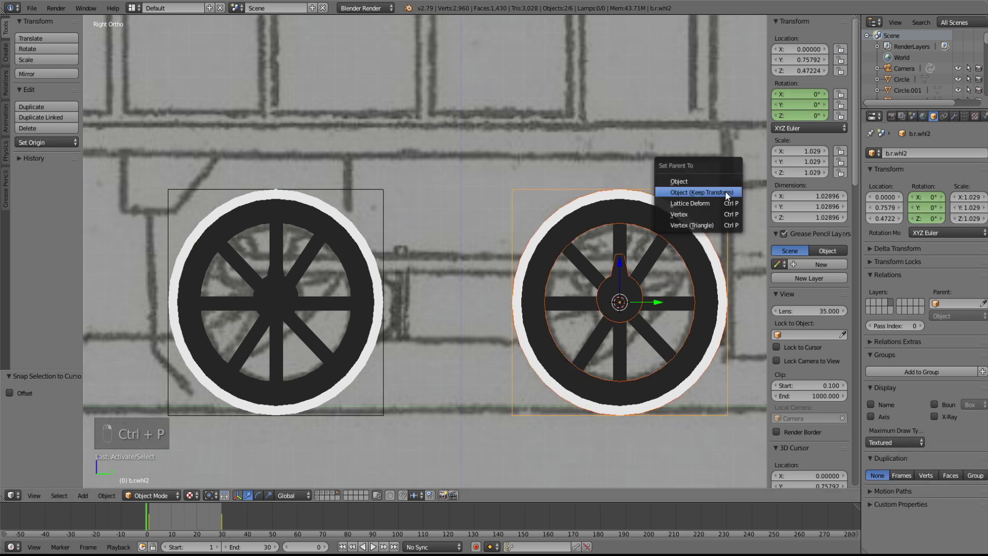
pyautogui.click(725, 190)
# - Parent the rear wheelset's spokes to the b.r.whl2 lattice using Object (Keep Transform)
pyautogui.rightClick(667, 259)
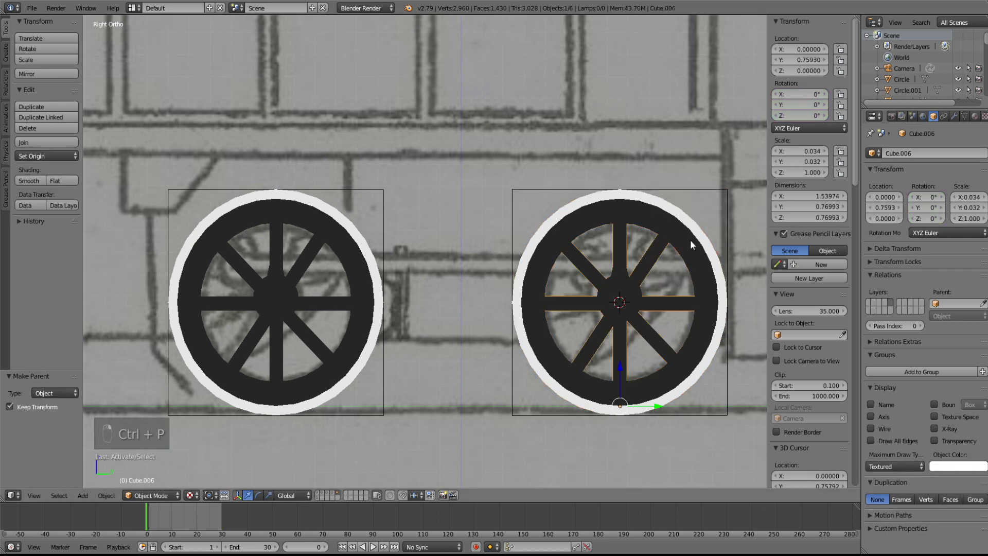
pyautogui.keyDown('shift'); pyautogui.rightClick(727, 204); pyautogui.keyUp('shift')
pyautogui.hotkey('ctrl', 'p')
pyautogui.click(727, 205)
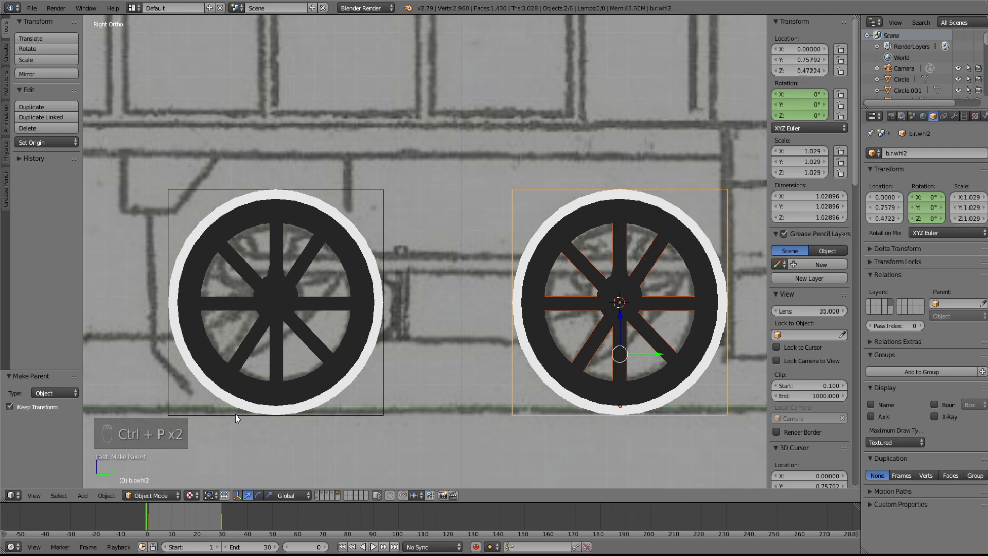
# - Play the animation to check that both wheelsets rotate, and reset the timeline to frame 0
pyautogui.hotkey('alt', 'a')
pyautogui.moveTo(169, 522)
pyautogui.mouseDown()
pyautogui.moveTo(228, 523)
pyautogui.moveTo(144, 532)
pyautogui.mouseUp()
pyautogui.hotkey('alt', 'a')
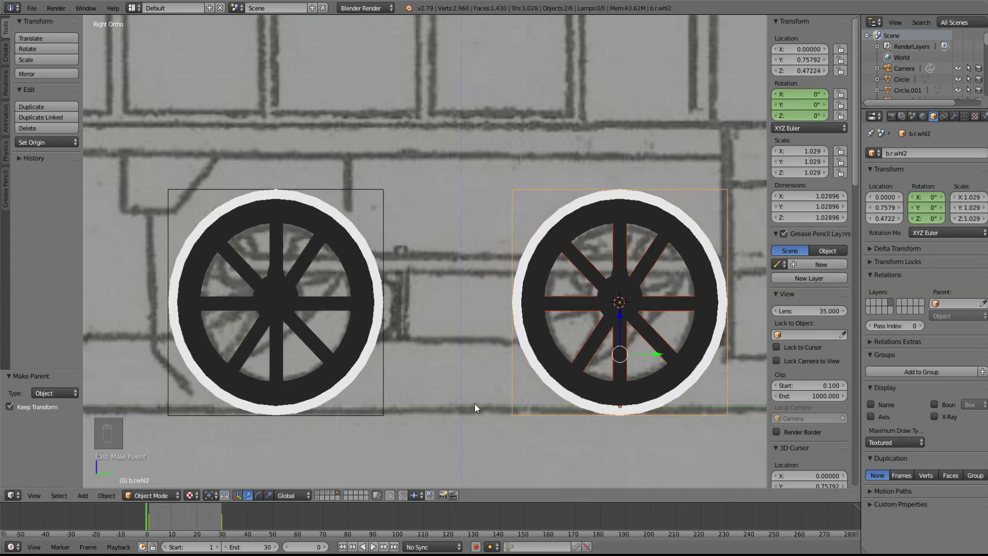
# - Snap the 3D cursor to the scene centre and add a lattice there
pyautogui.hotkey('shift', 's')
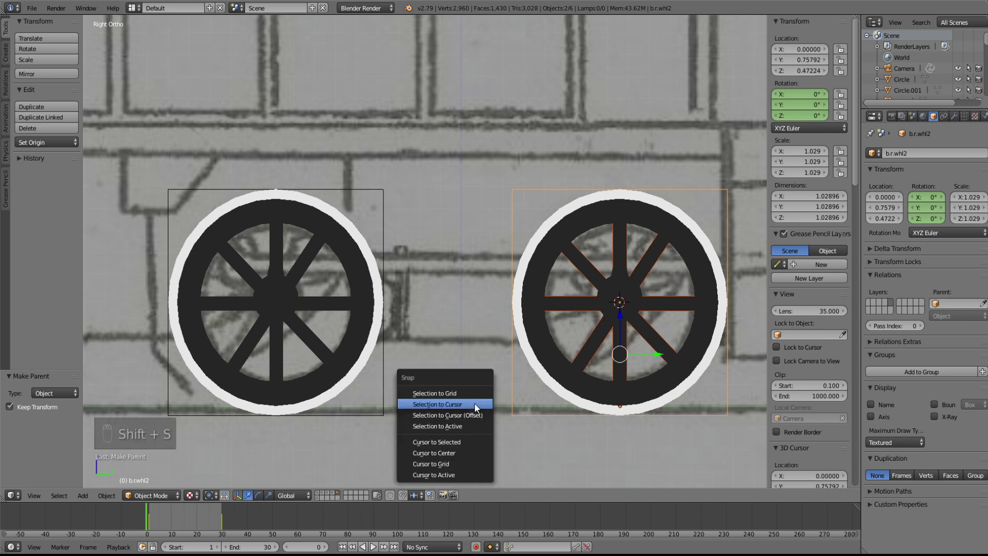
pyautogui.click(459, 452)
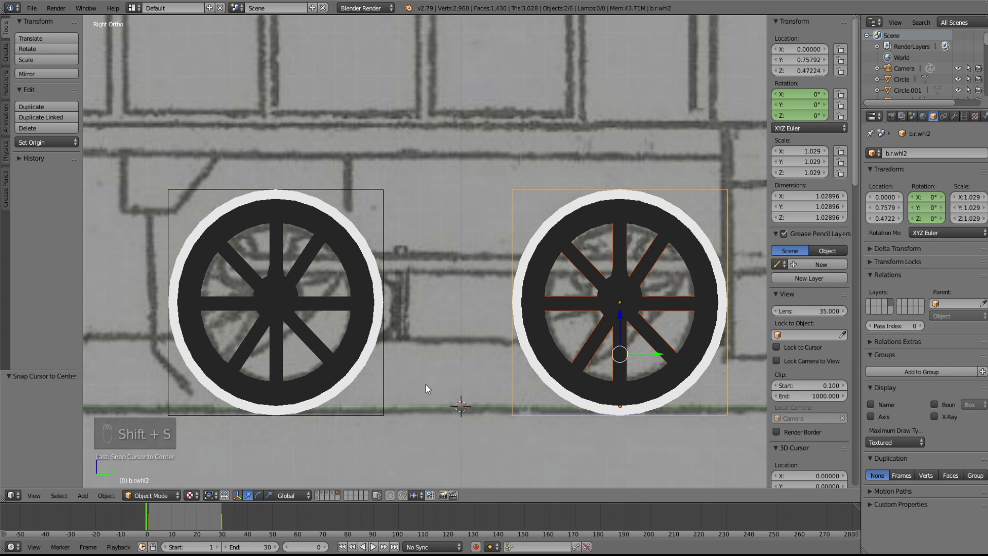
pyautogui.click(82, 495)
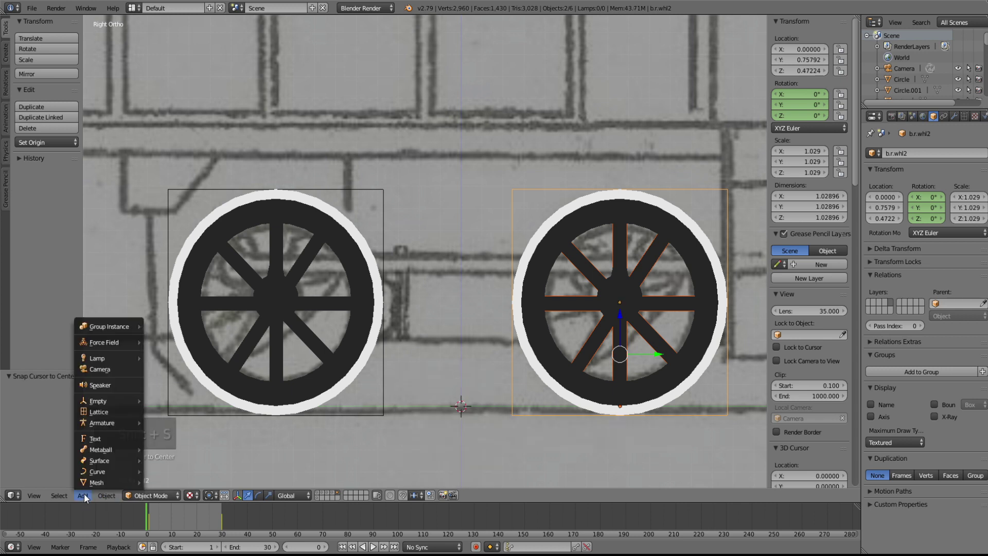
pyautogui.click(100, 412)
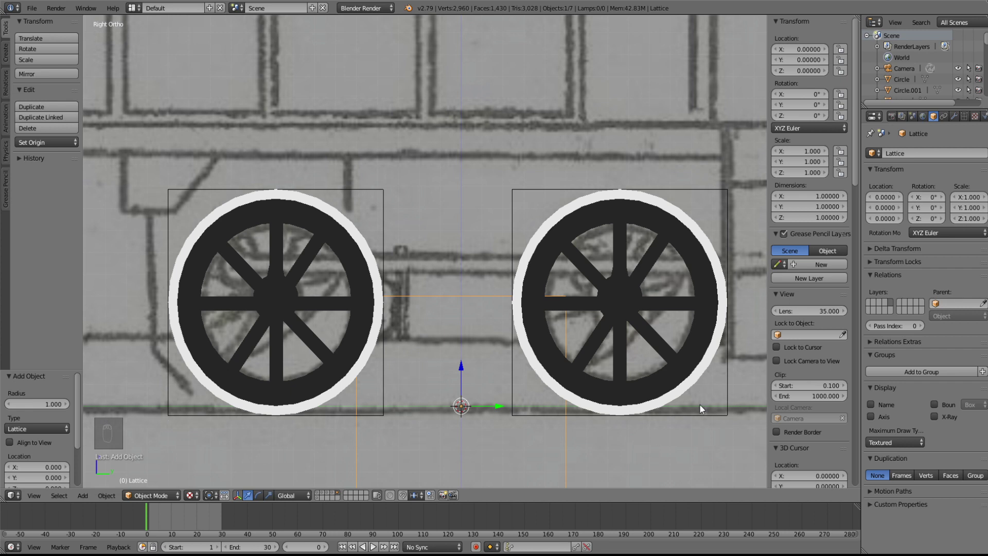
# - Rename the new lattice at the scene centre as b.r.main
pyautogui.click(936, 150)
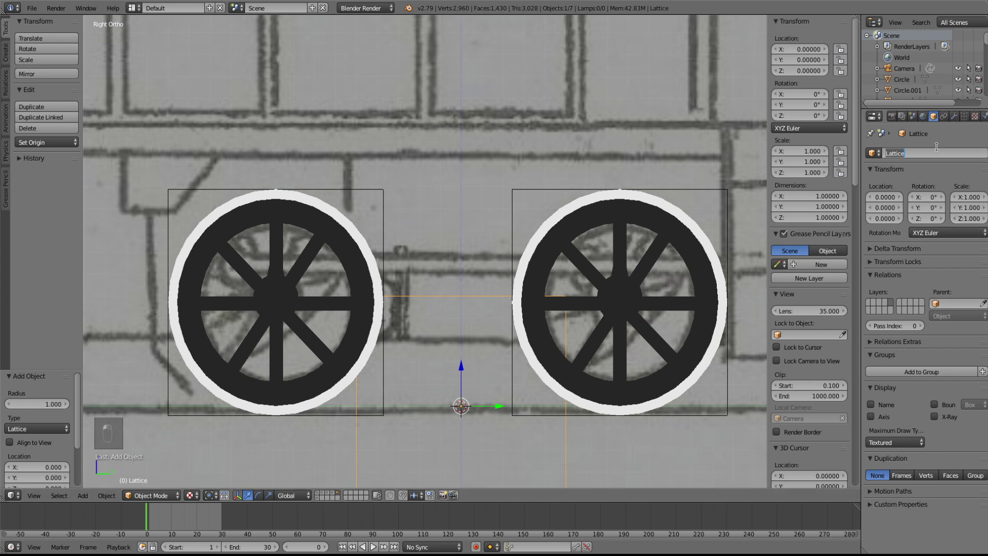
pyautogui.press('BackSpace')
pyautogui.write('b.r.main')
pyautogui.press('Return')
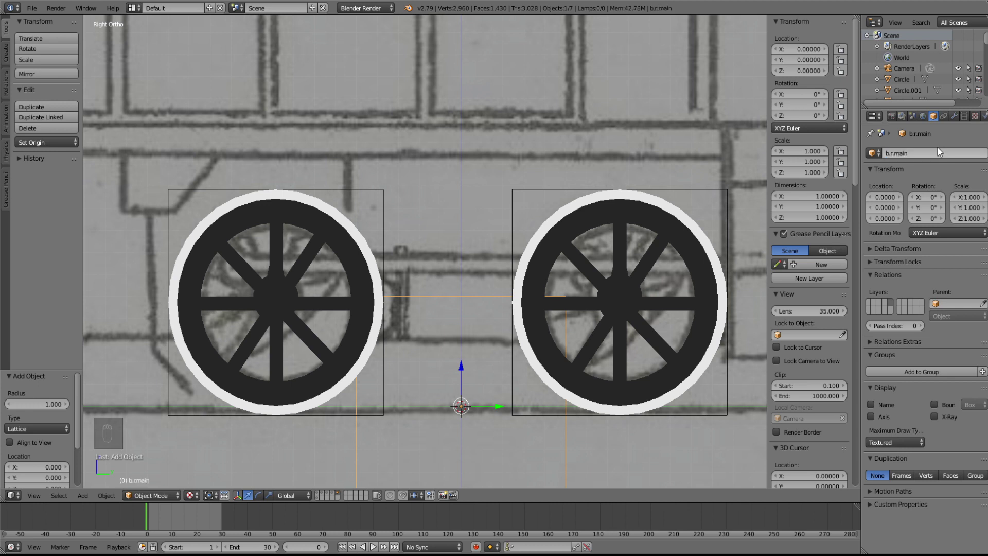
# - Move the spokes of both wheelsets together to the second layer of the lower row (layer 12)
pyautogui.moveTo(395, 300); pyautogui.dragTo(437, 316, button='middle')
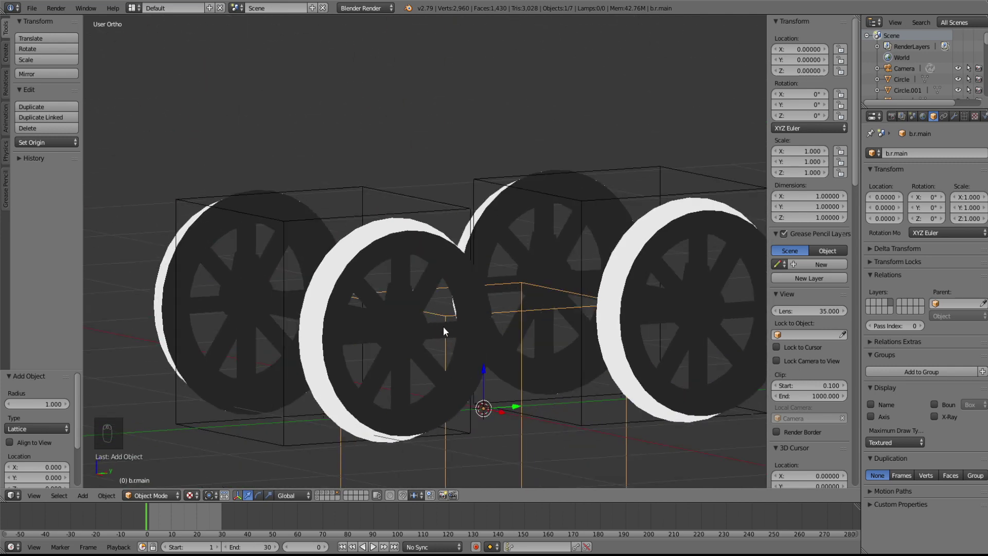
pyautogui.rightClick(443, 326)
pyautogui.rightClick(744, 307)
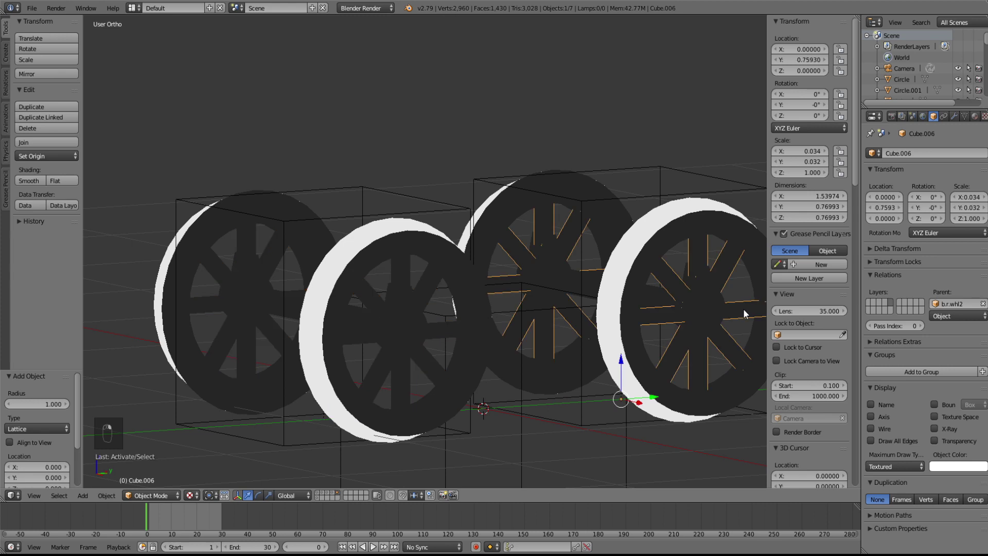
pyautogui.rightClick(445, 326)
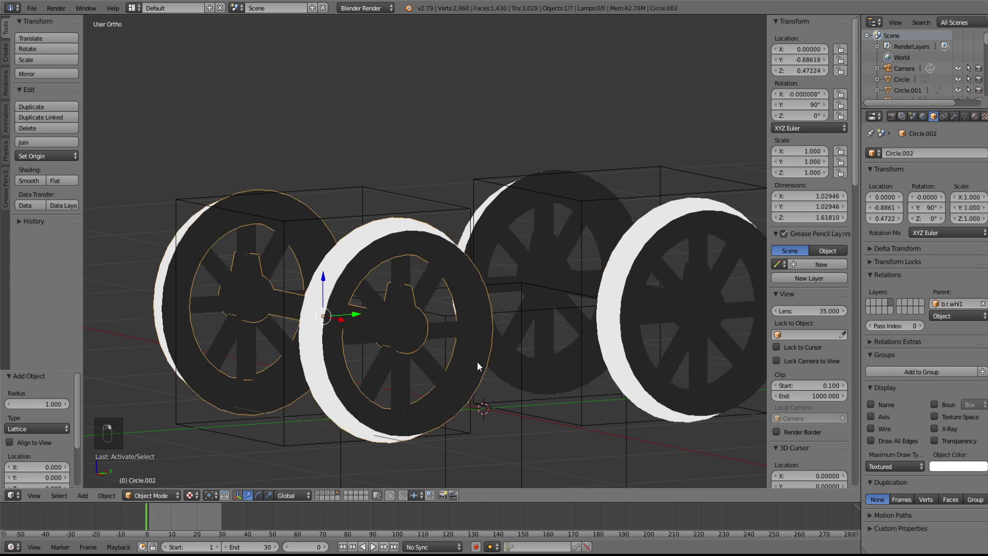
pyautogui.rightClick(457, 330)
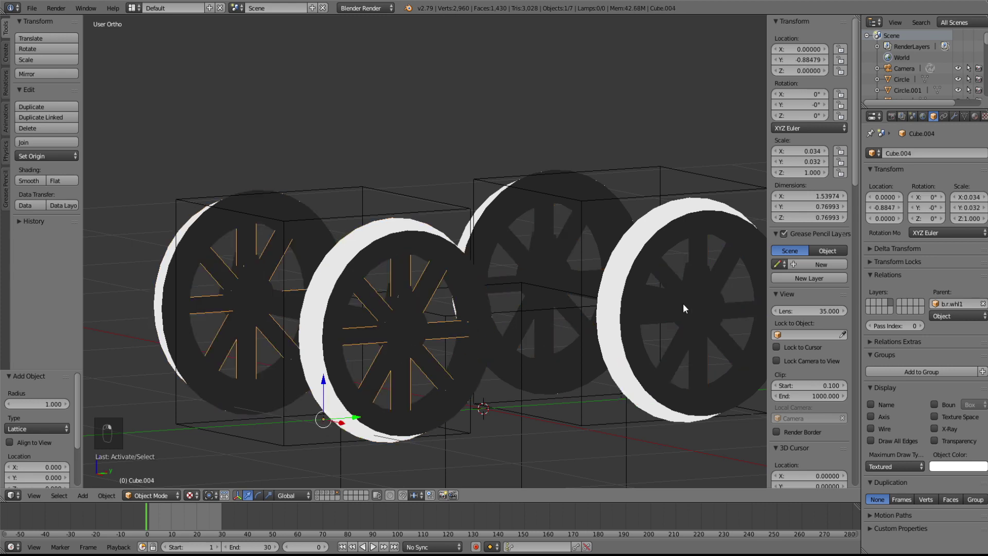
pyautogui.keyDown('shift'); pyautogui.rightClick(648, 315); pyautogui.keyUp('shift')
pyautogui.press('m')
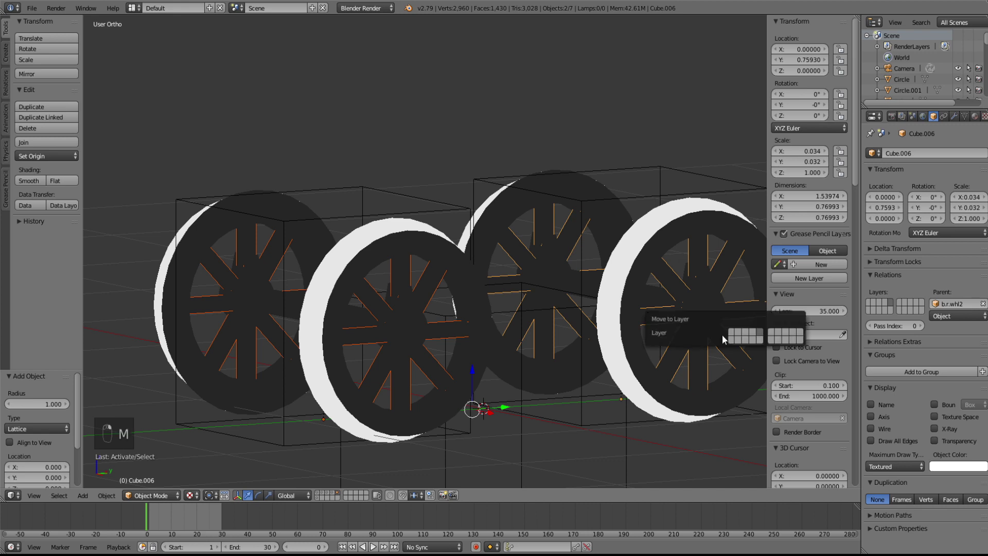
pyautogui.click(738, 341)
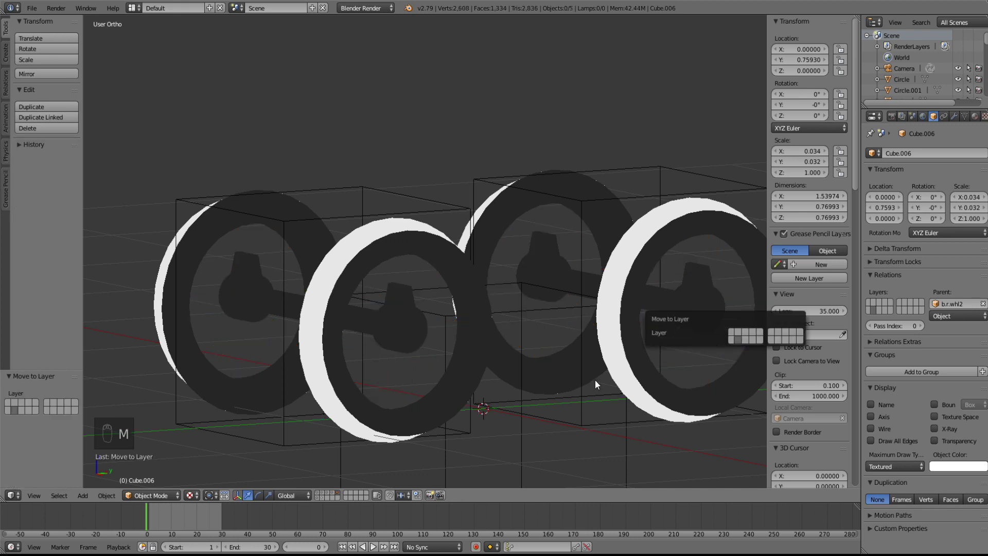
# - Unwrap the entire mesh of the Circle.002 wheelset with Smart UV Project
pyautogui.rightClick(455, 391)
pyautogui.press('Tab')
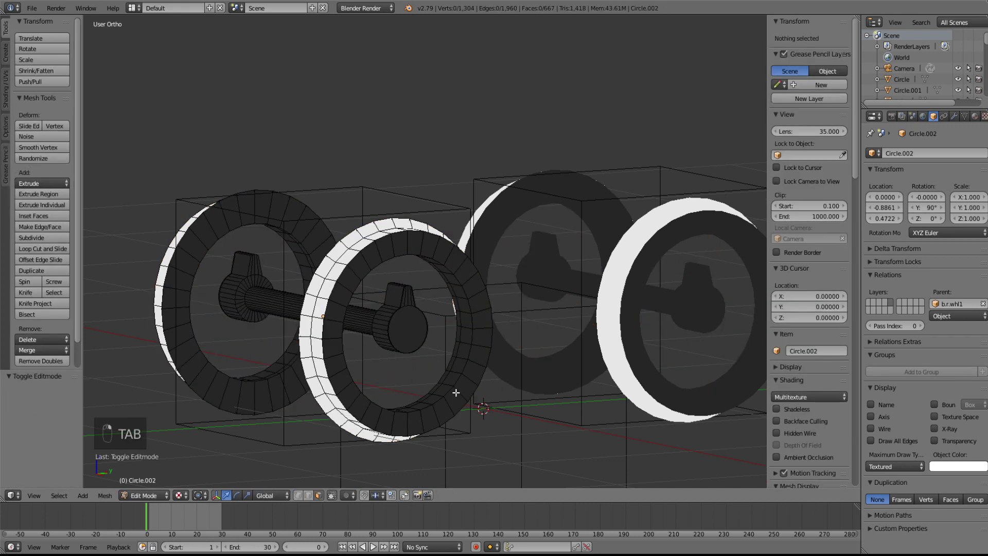
pyautogui.press('a')
pyautogui.press('a')
pyautogui.press('u')
pyautogui.click(507, 263)
pyautogui.click(520, 345)
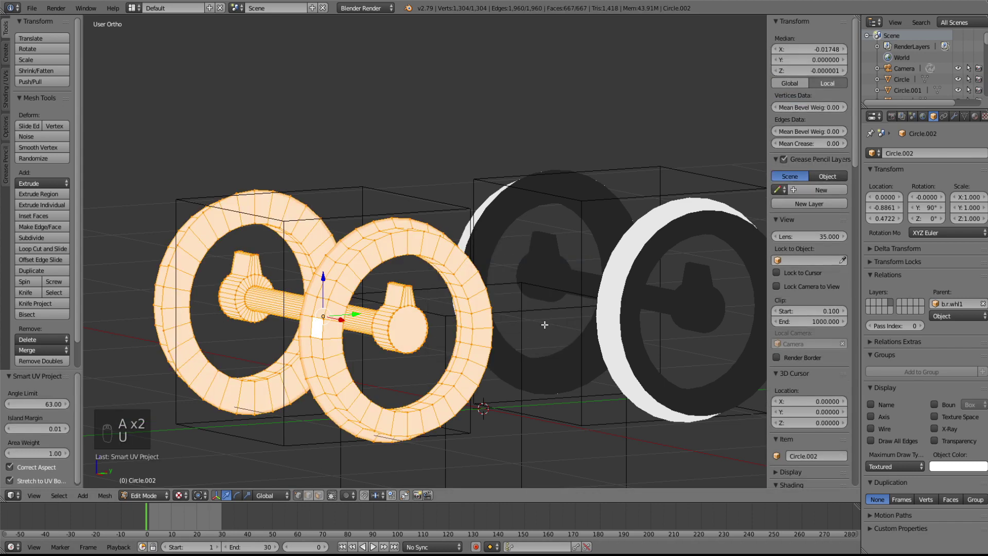
# - Split the 3D view and turn the new area into a UV/Image Editor
pyautogui.moveTo(856, 17); pyautogui.dragTo(412, 309)
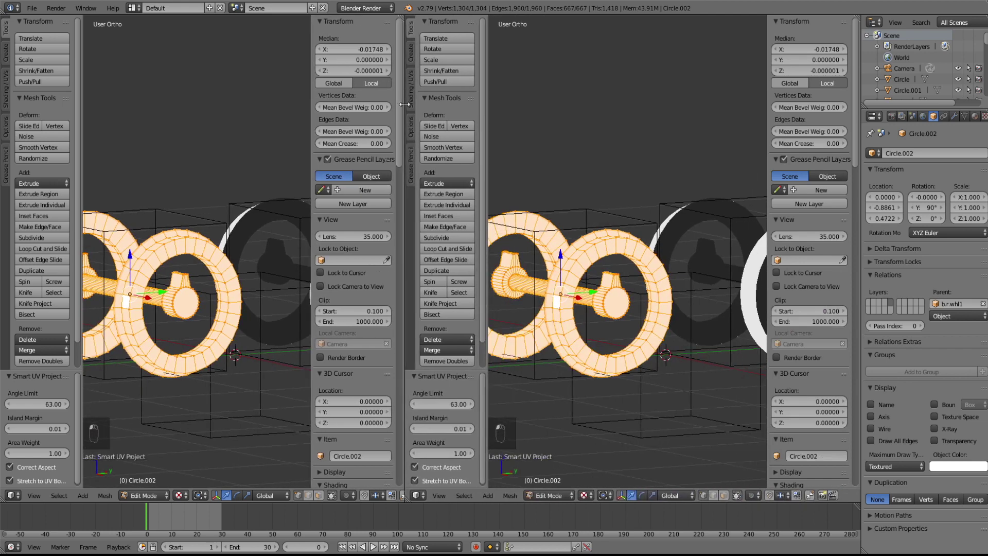
pyautogui.click(418, 496)
pyautogui.click(437, 409)
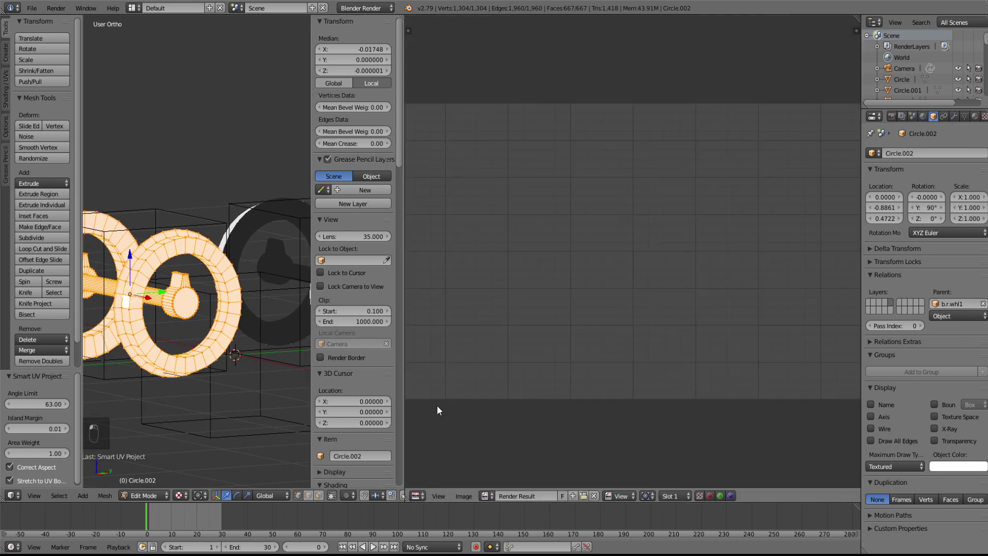
# - Create a blank 1024 x 1024 px image named Wheels for the wheelset's UV layout
pyautogui.click(595, 495)
pyautogui.click(584, 495)
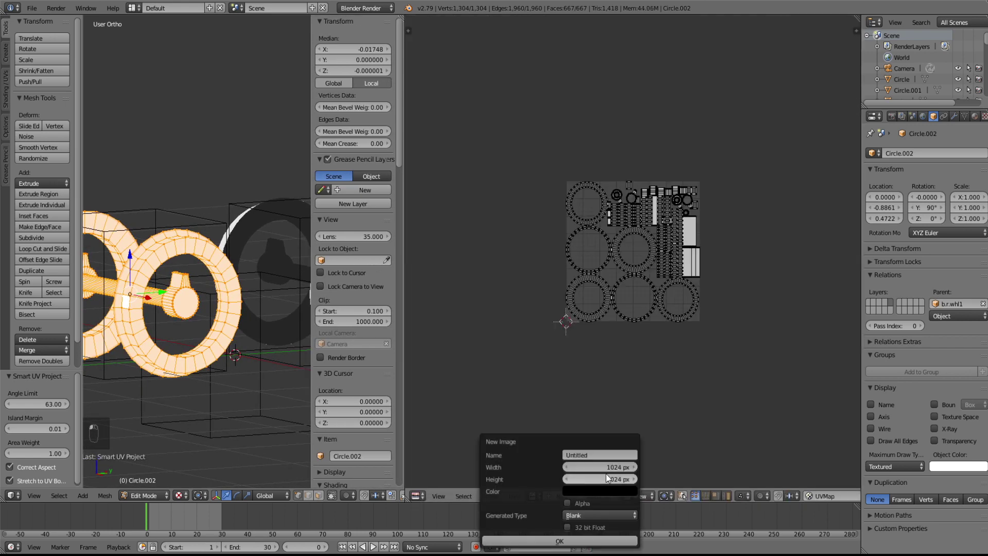
pyautogui.click(596, 453)
pyautogui.press('BackSpace')
pyautogui.write('Wheels')
pyautogui.click(538, 542)
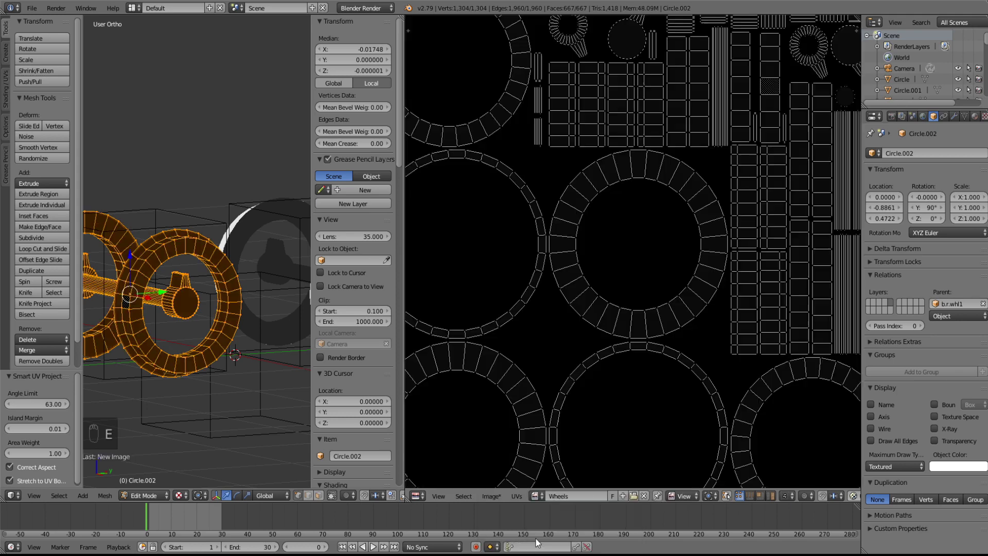
# - Bake a Full Render of the wheelset onto the Wheels image and leave Edit Mode
pyautogui.click(974, 116)
pyautogui.click(891, 116)
pyautogui.click(903, 462)
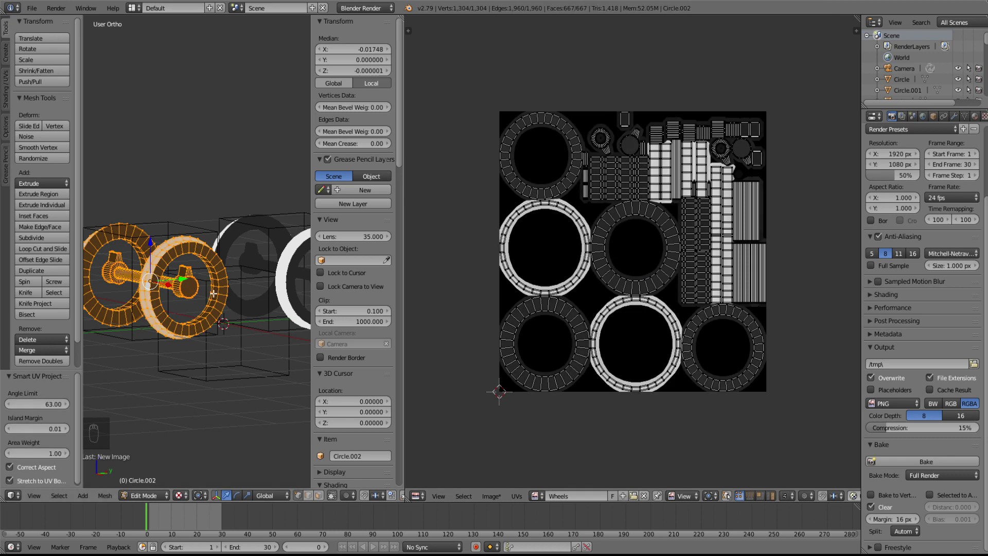
pyautogui.press('Tab')
pyautogui.moveTo(213, 292); pyautogui.dragTo(210, 315, button='middle')
pyautogui.scroll(4, 154, 334)
# - Start saving the baked image to a file, creating a Bogey folder inside The Model folder as the destination
pyautogui.click(461, 495)
pyautogui.click(479, 407)
pyautogui.click(138, 63)
pyautogui.click(518, 36)
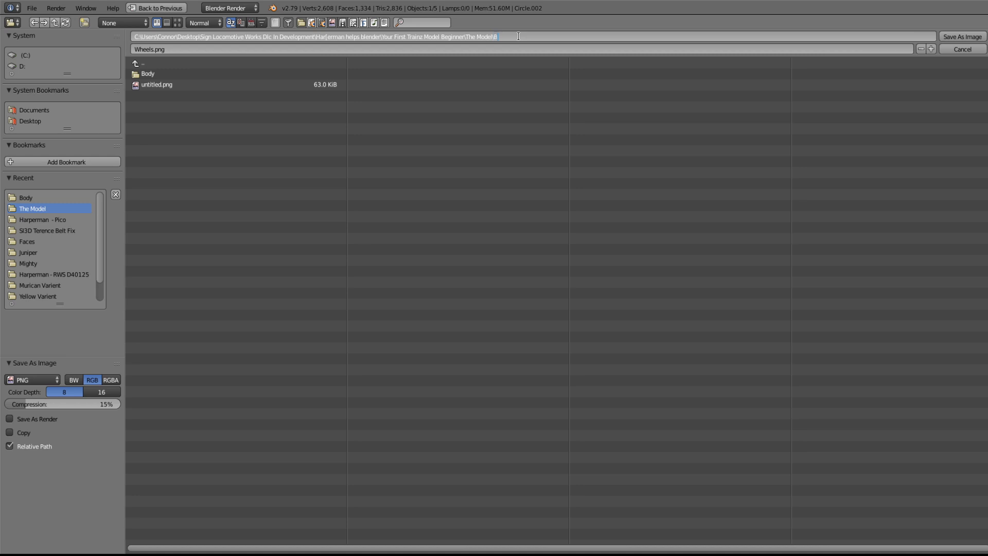
pyautogui.write('Bogey')
pyautogui.press('Return')
pyautogui.click(519, 38)
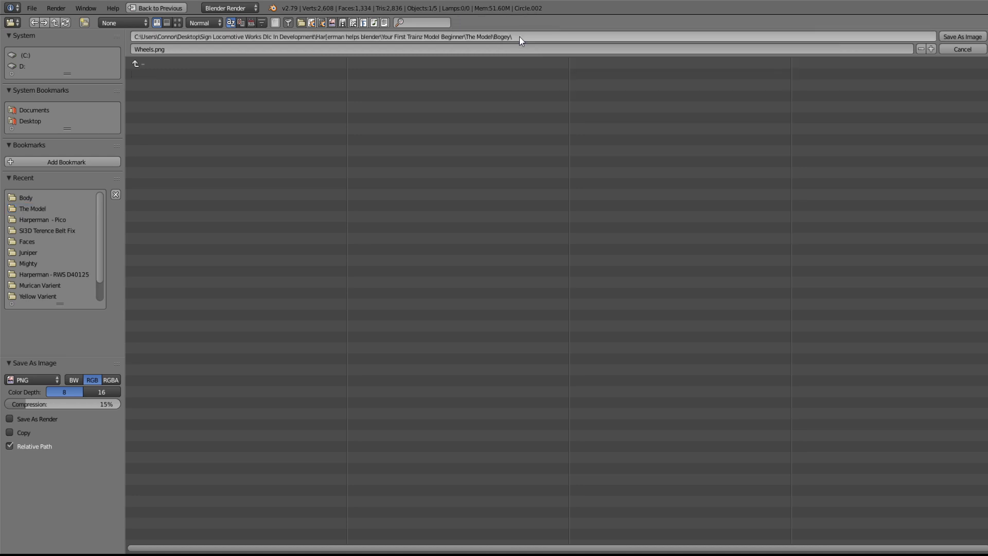
# - Set the file format to Targa and save the baked image as Wheels.tga
pyautogui.click(35, 380)
pyautogui.click(36, 356)
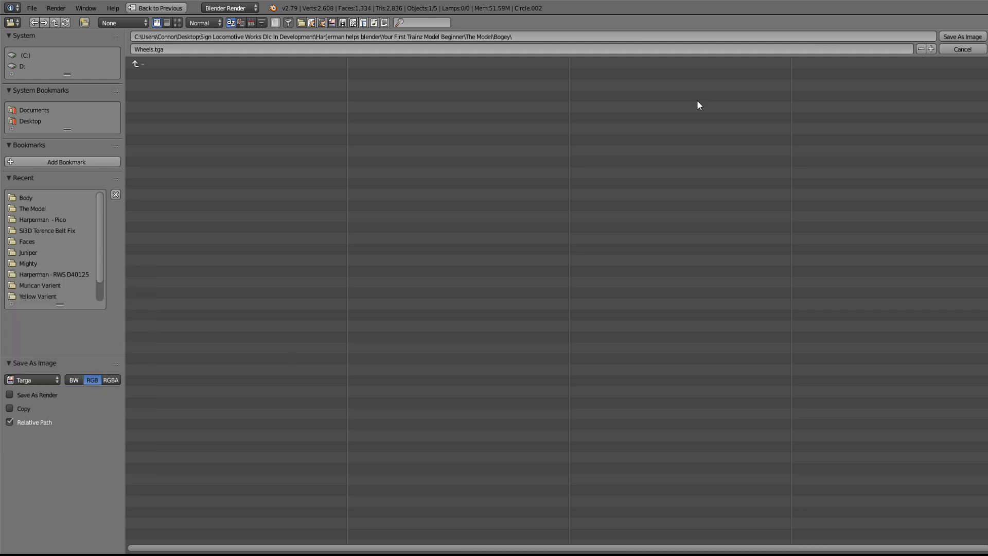
pyautogui.click(963, 37)
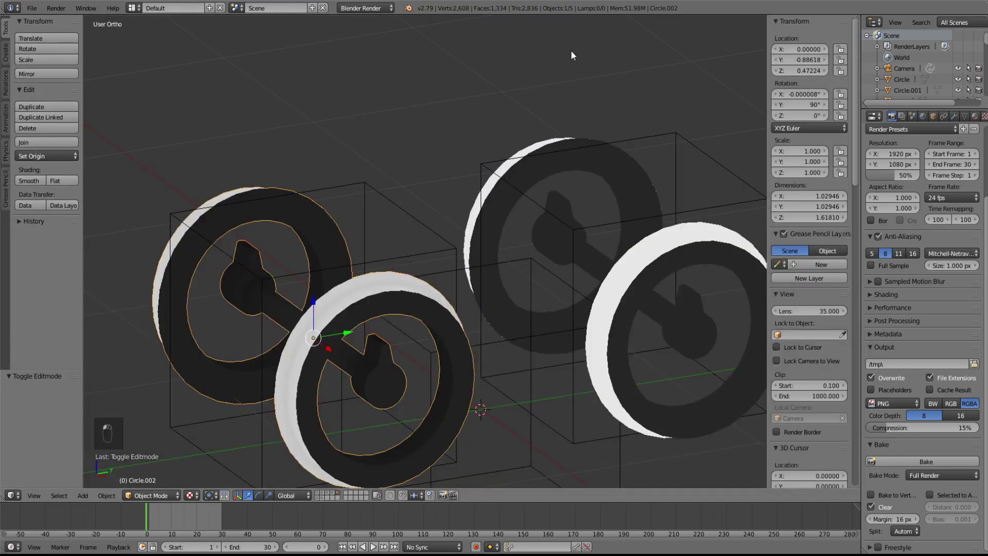
# - Add a new material named Wheelz to the wheelset with diffuse intensity 1.0 and specular intensity 0.1
pyautogui.click(974, 117)
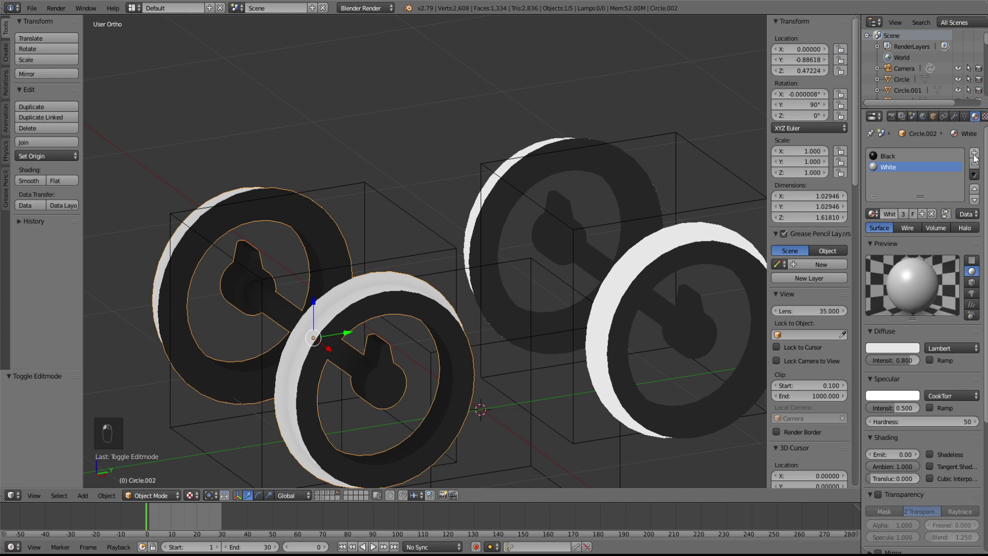
pyautogui.click(982, 153)
pyautogui.click(911, 214)
pyautogui.write('Wheelz')
pyautogui.press('Return')
pyautogui.moveTo(890, 360); pyautogui.dragTo(973, 360)
pyautogui.click(907, 406)
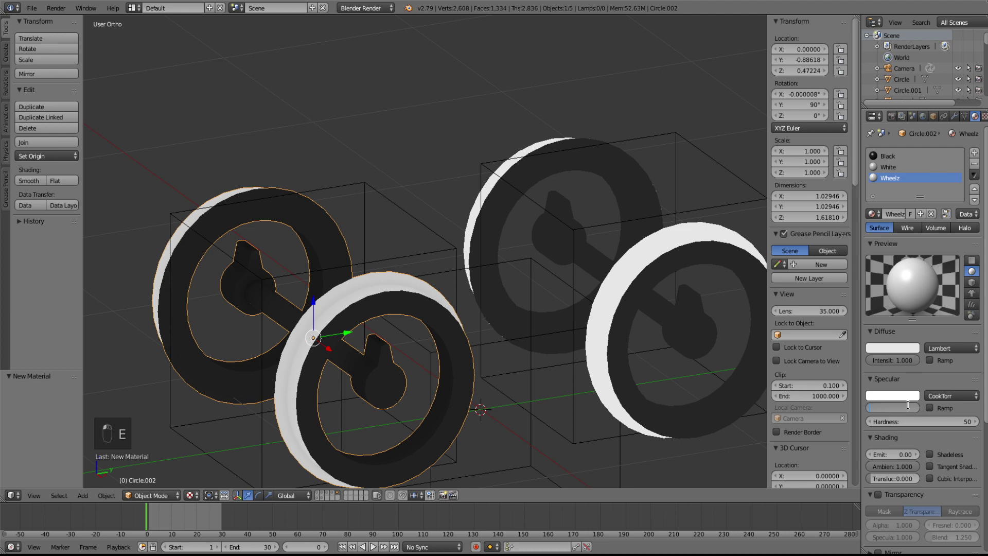
pyautogui.write('0.1')
pyautogui.press('Return')
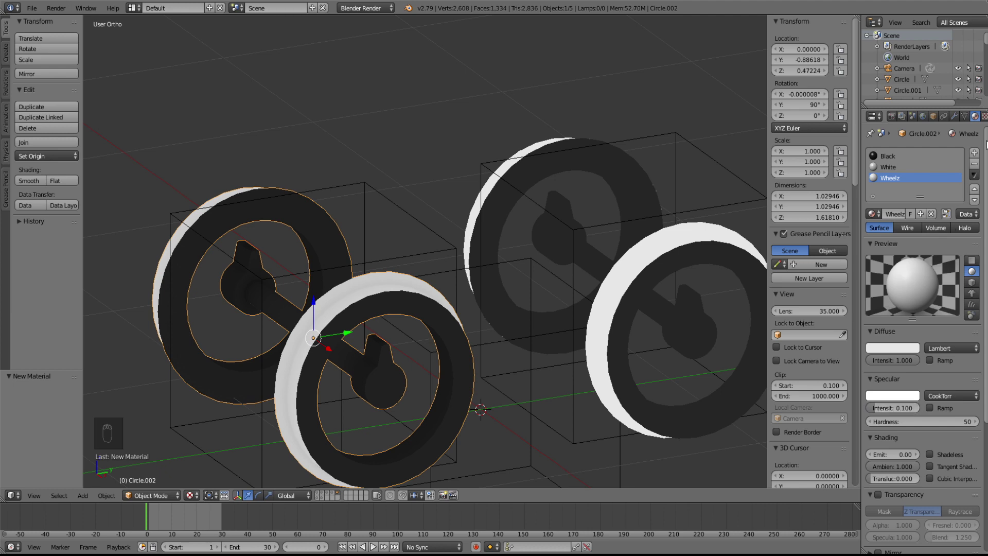
# - Add a UV-mapped image texture to the Wheelz material using Wheels.tga from the Bogey folder
pyautogui.click(982, 117)
pyautogui.click(910, 240)
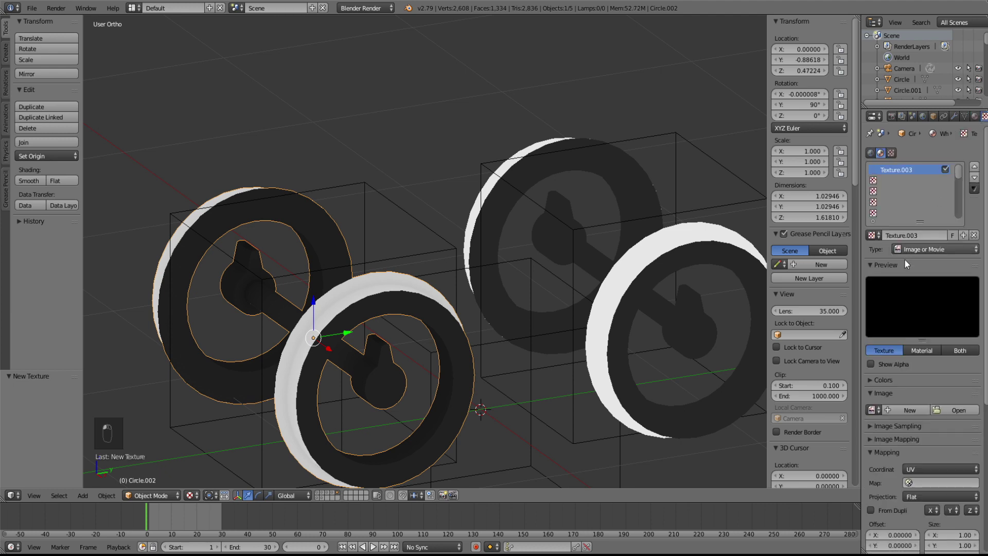
pyautogui.click(923, 479)
pyautogui.click(947, 419)
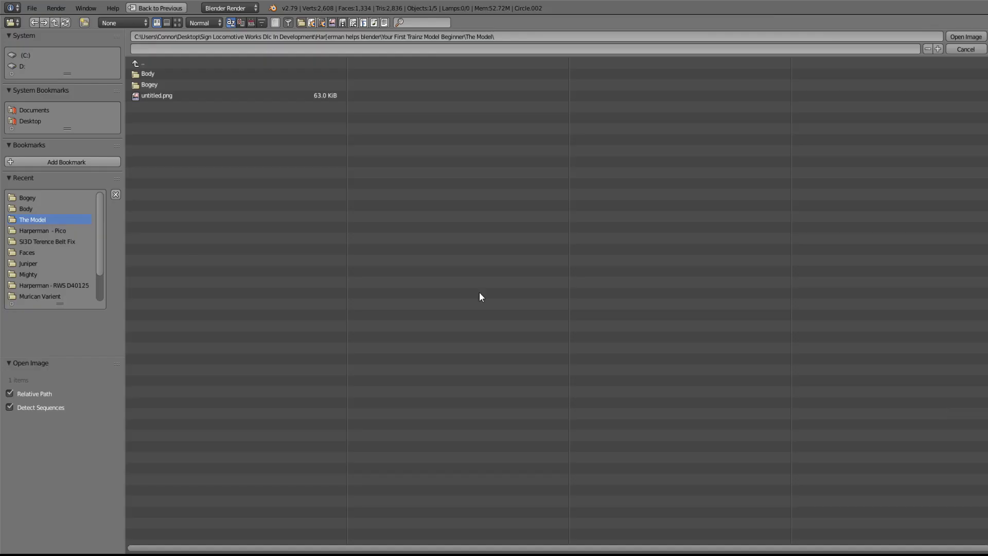
pyautogui.click(163, 82)
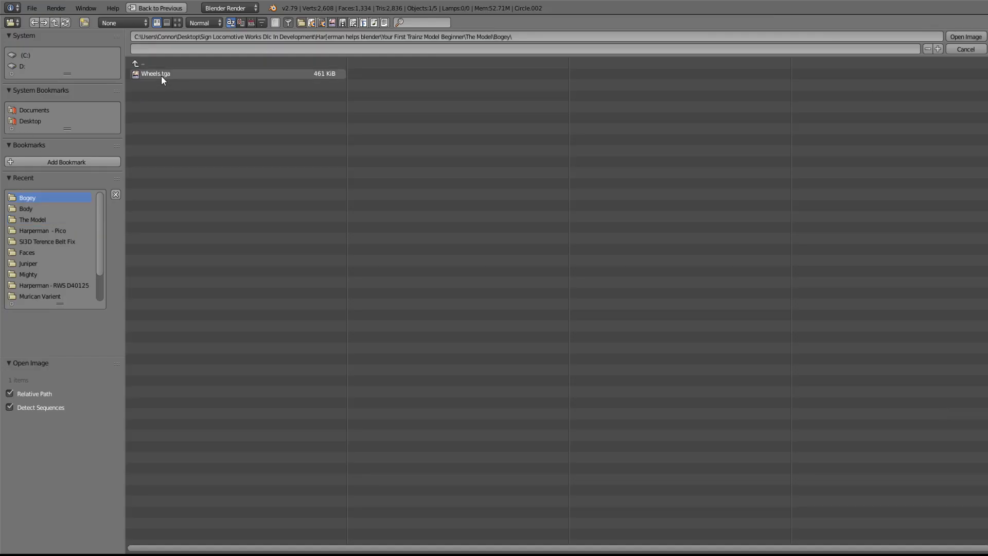
pyautogui.doubleClick(161, 75)
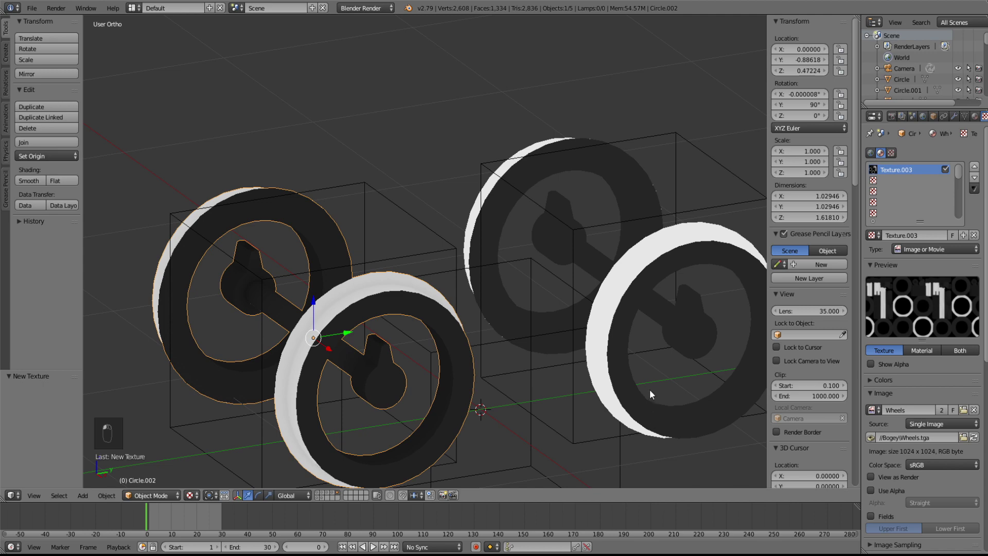
# - Unwrap the entire mesh of the second wheelset, Circle.003, with Smart UV Project at an island margin of 0.01
pyautogui.moveTo(659, 374); pyautogui.dragTo(554, 412, button='middle')
pyautogui.rightClick(671, 375)
pyautogui.press('Tab')
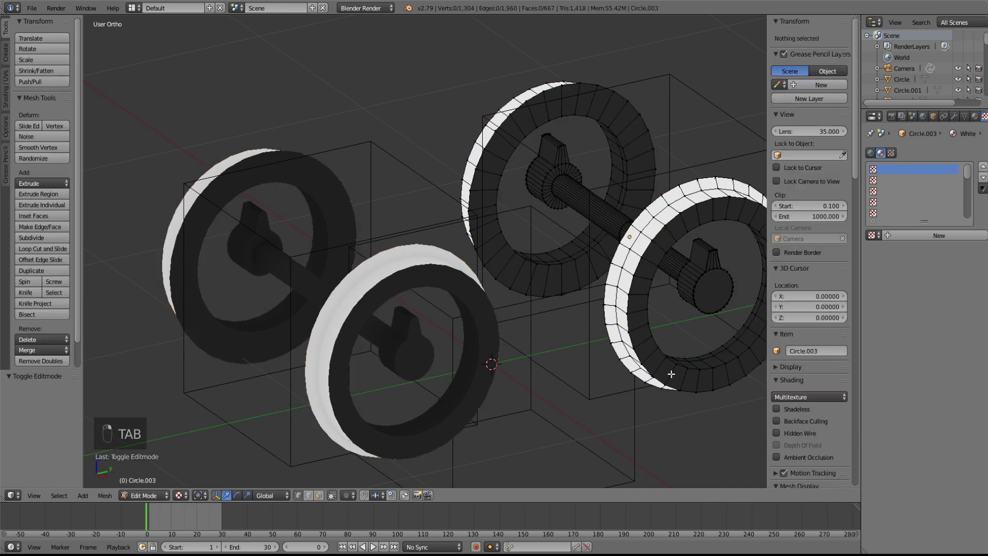
pyautogui.press('a')
pyautogui.press('a')
pyautogui.press('u')
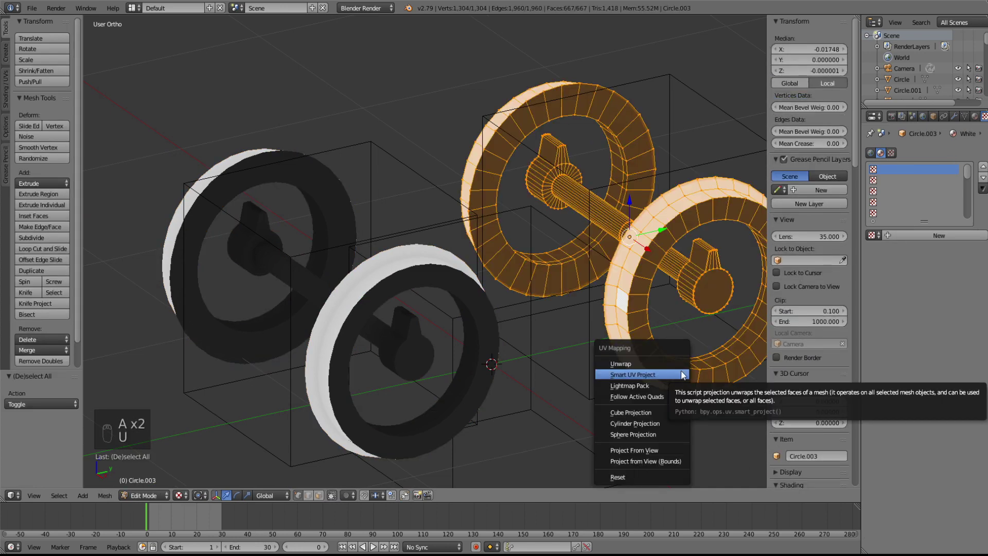
pyautogui.click(653, 375)
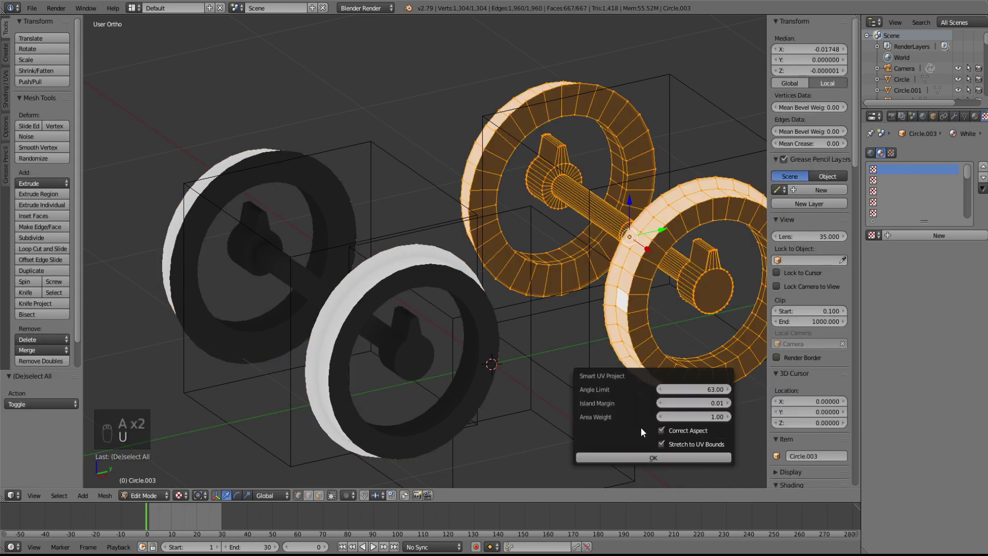
pyautogui.click(646, 461)
# - Open a UV/Image Editor beside the 3D view and load Bogey/Wheels.tga onto the second wheelset's UVs
pyautogui.keyDown('shift'); pyautogui.moveTo(686, 332); pyautogui.dragTo(580, 392, button='middle'); pyautogui.keyUp('shift')
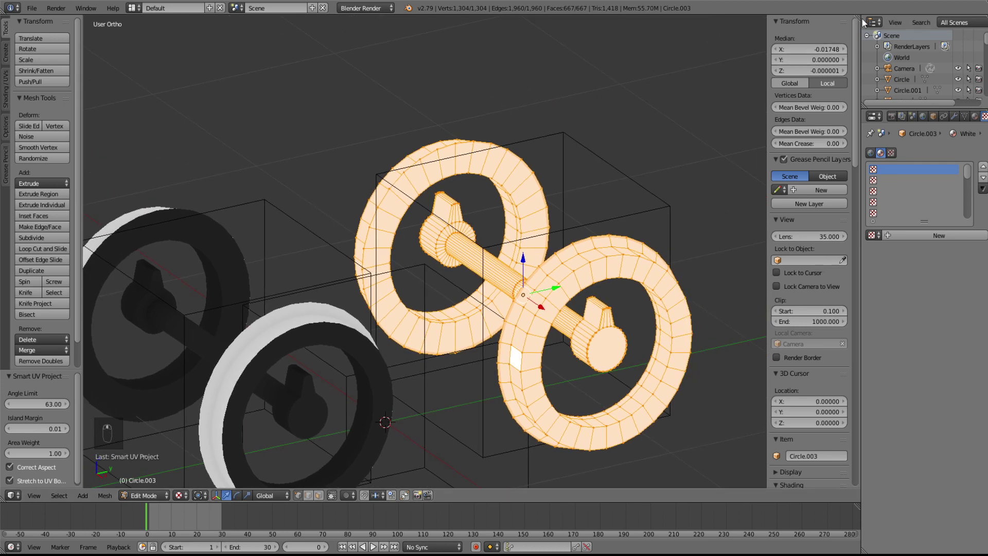
pyautogui.moveTo(856, 19); pyautogui.dragTo(429, 21)
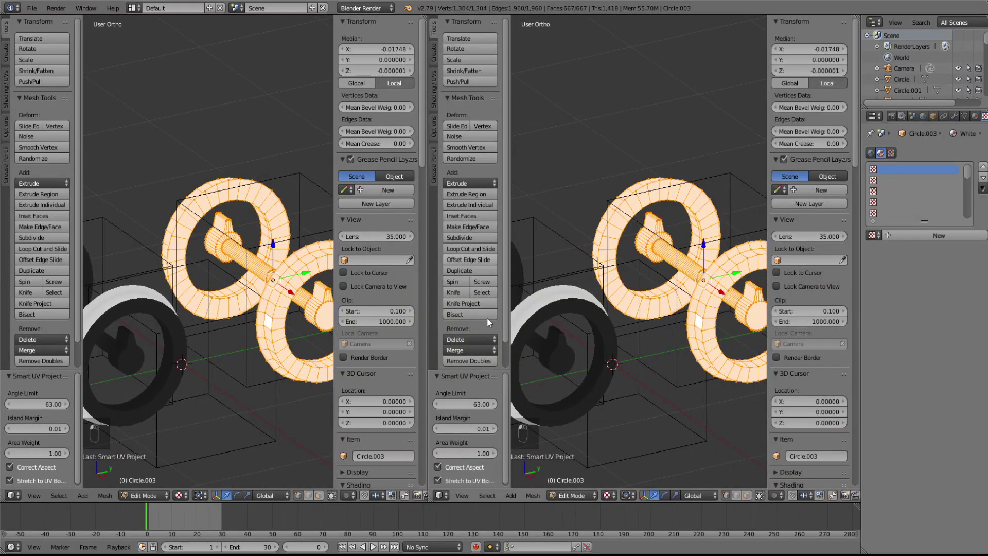
pyautogui.click(440, 495)
pyautogui.click(466, 410)
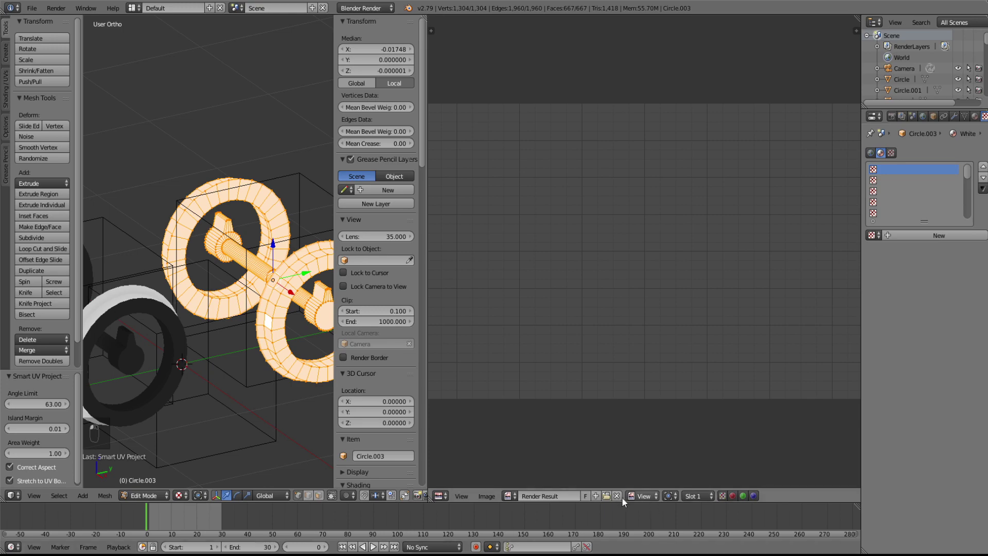
pyautogui.click(605, 497)
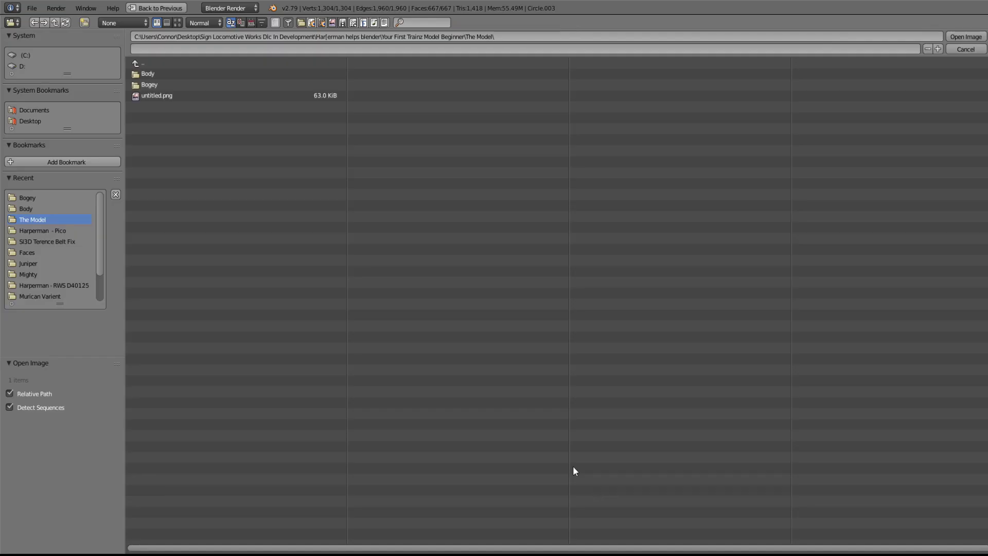
pyautogui.click(153, 84)
pyautogui.click(152, 73)
pyautogui.doubleClick(151, 74)
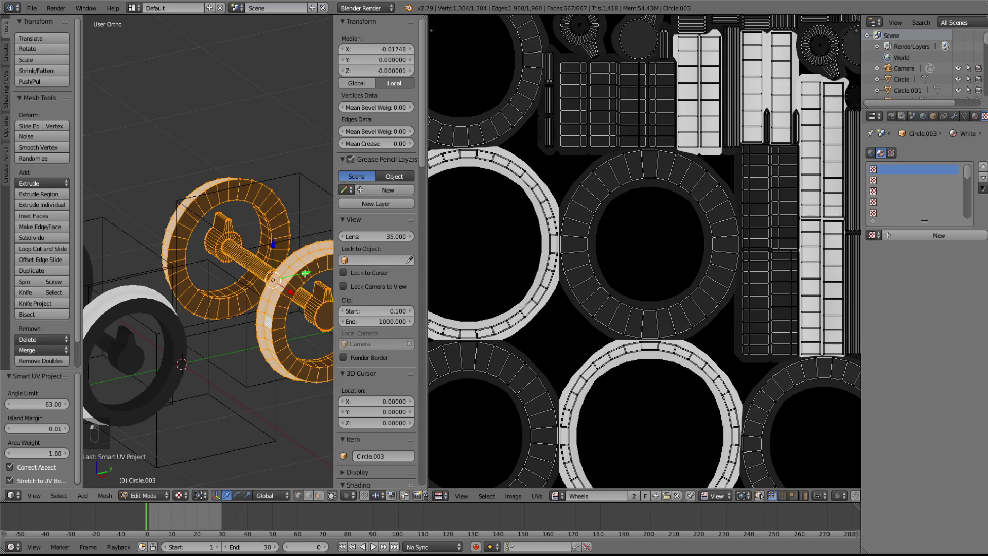
# - Leave Edit Mode and merge the image editor area back into the 3D view
pyautogui.press('Tab')
pyautogui.moveTo(290, 292); pyautogui.dragTo(358, 235, button='middle')
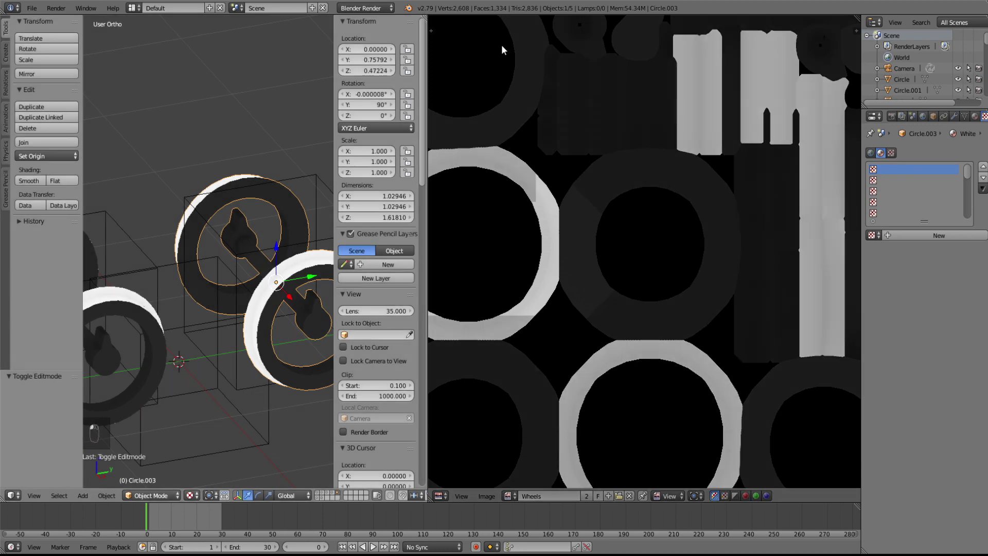
pyautogui.moveTo(426, 17); pyautogui.dragTo(504, 52)
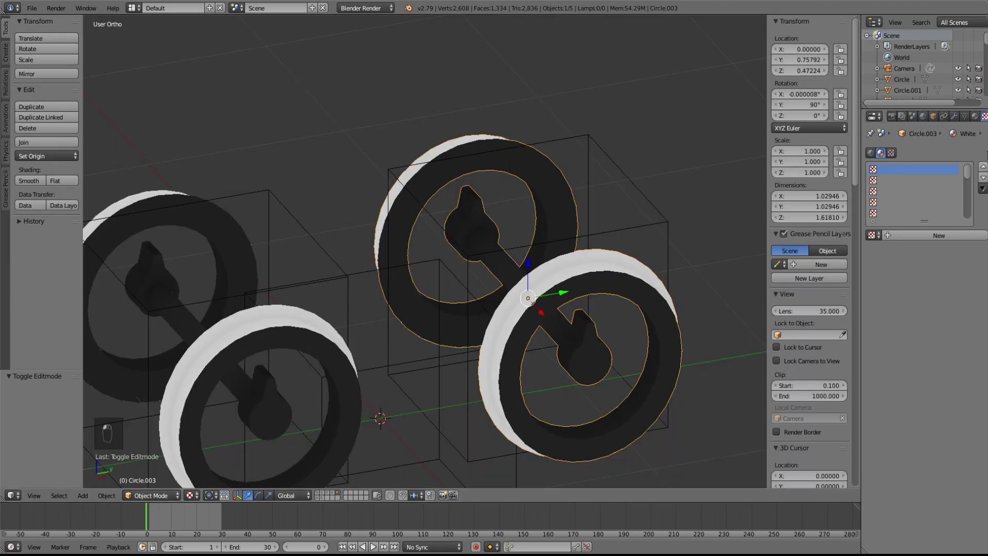
# - Replace the second wheelset's White material with Wheelz and remove its Black material slot
pyautogui.click(974, 116)
pyautogui.click(871, 214)
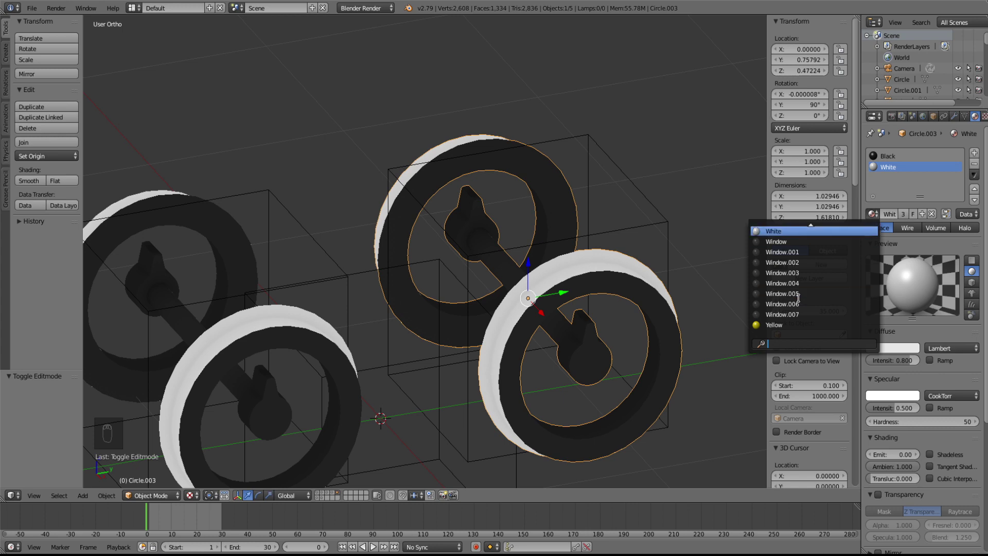
pyautogui.scroll(5, 796, 257)
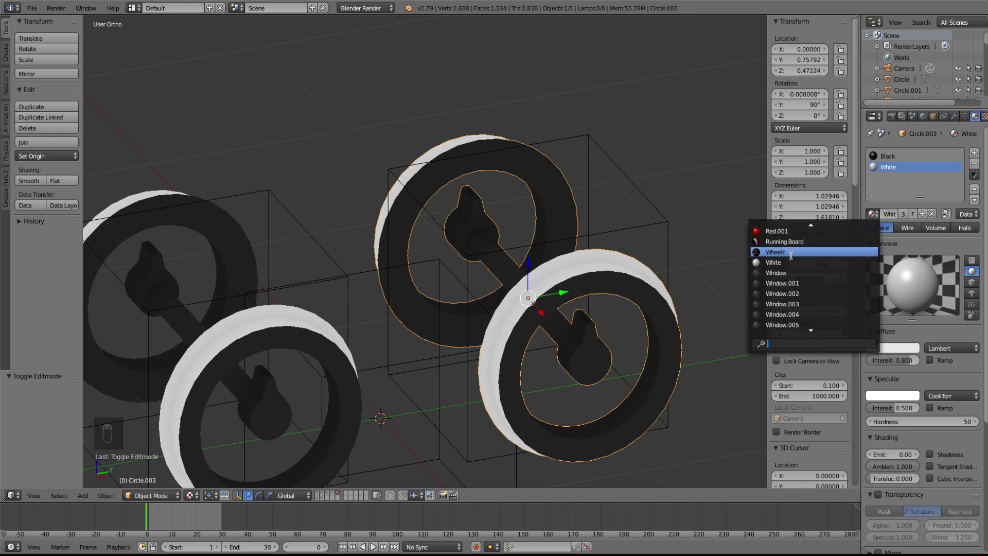
pyautogui.click(794, 253)
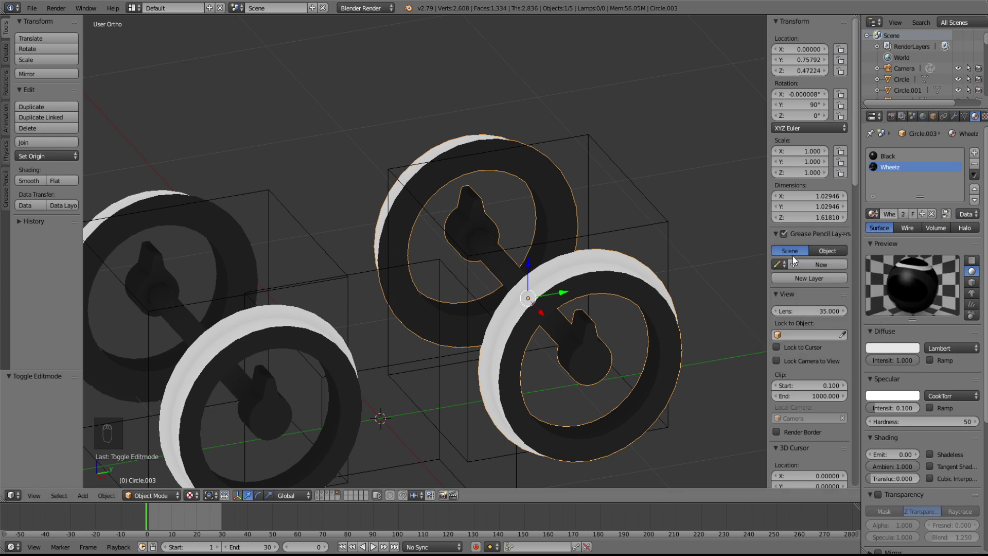
pyautogui.click(914, 157)
pyautogui.click(974, 163)
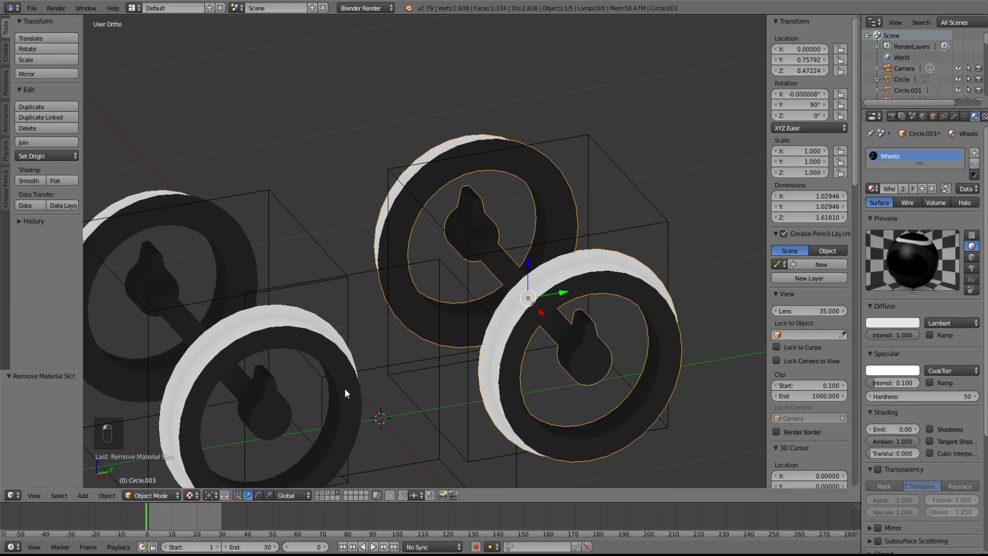
# - Remove all material slots from the Circle.002 wheelset, assign it the Wheelz material, and check the texture settings on both wheelsets
pyautogui.rightClick(304, 347)
pyautogui.click(974, 163)
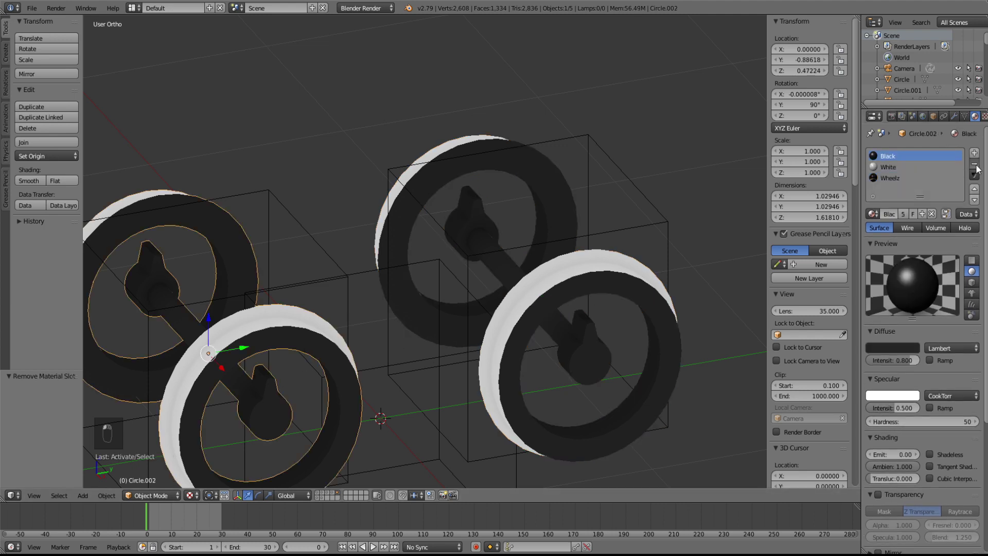
pyautogui.click(974, 163)
pyautogui.click(974, 164)
pyautogui.click(879, 187)
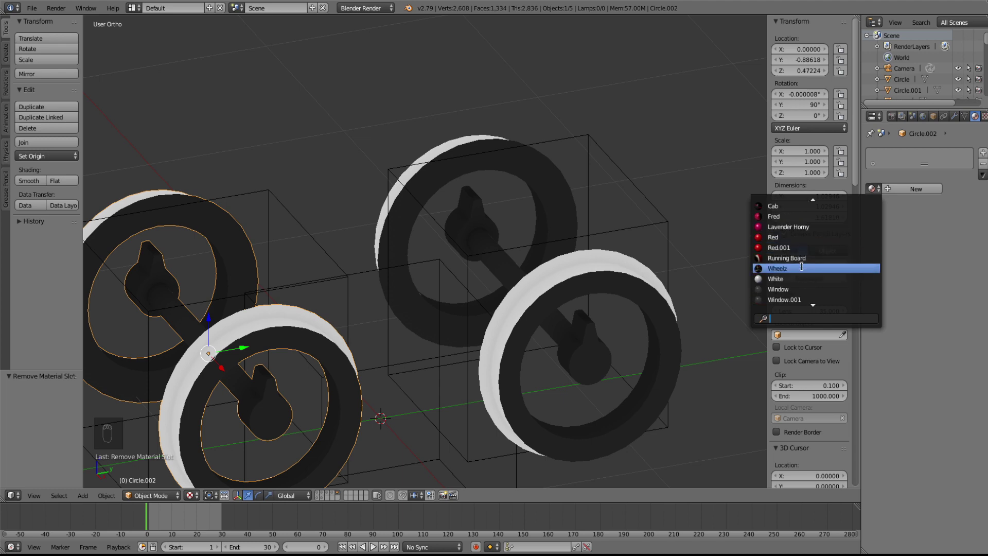
pyautogui.click(800, 268)
pyautogui.click(984, 116)
pyautogui.rightClick(638, 283)
pyautogui.click(975, 104)
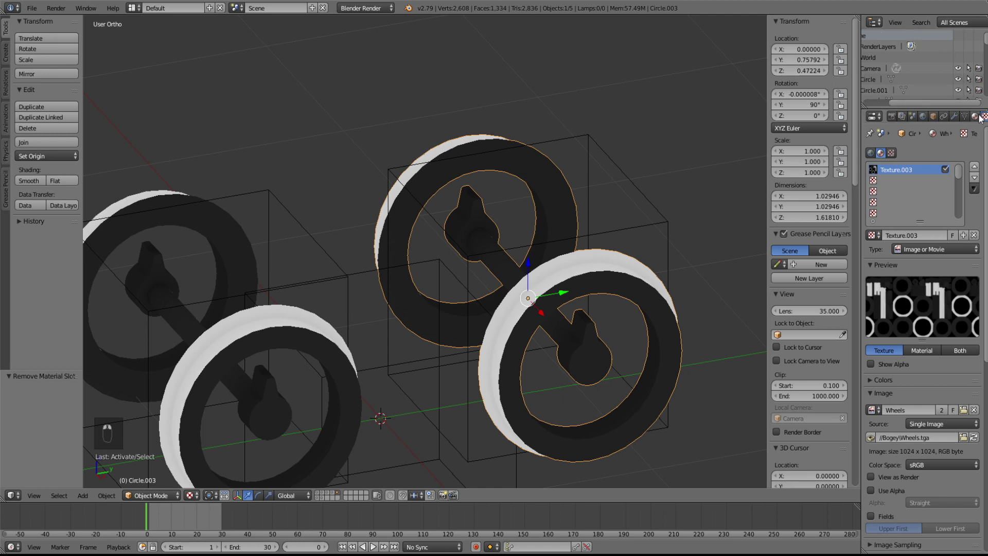
# - Review the material and texture settings of the Circle.003 wheelset
pyautogui.click(976, 116)
pyautogui.click(983, 118)
pyautogui.moveTo(393, 359); pyautogui.dragTo(527, 281, button='middle')
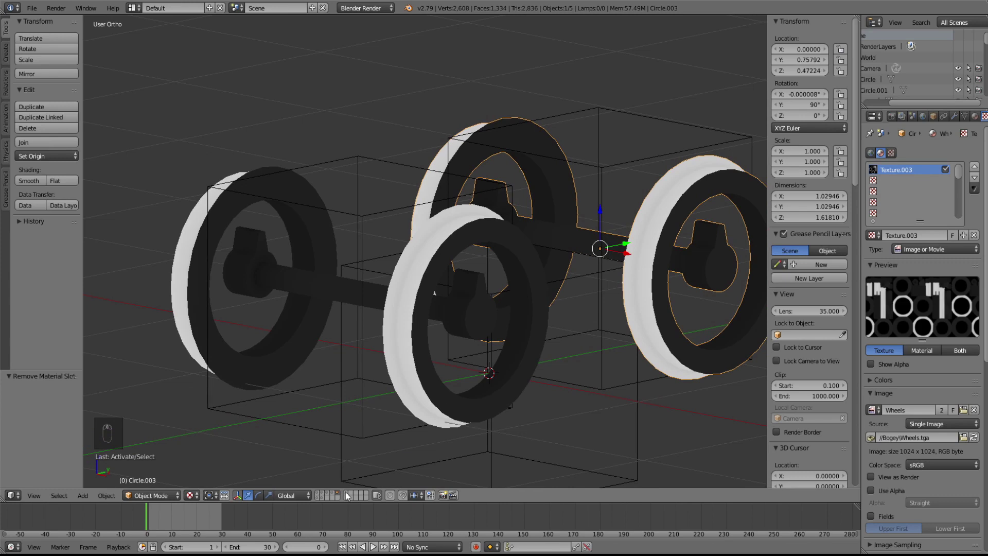
# - Show the spokes layer and unwrap the whole Cube.004 spokes mesh with Smart UV Project at an island margin of 0.01
pyautogui.click(320, 497)
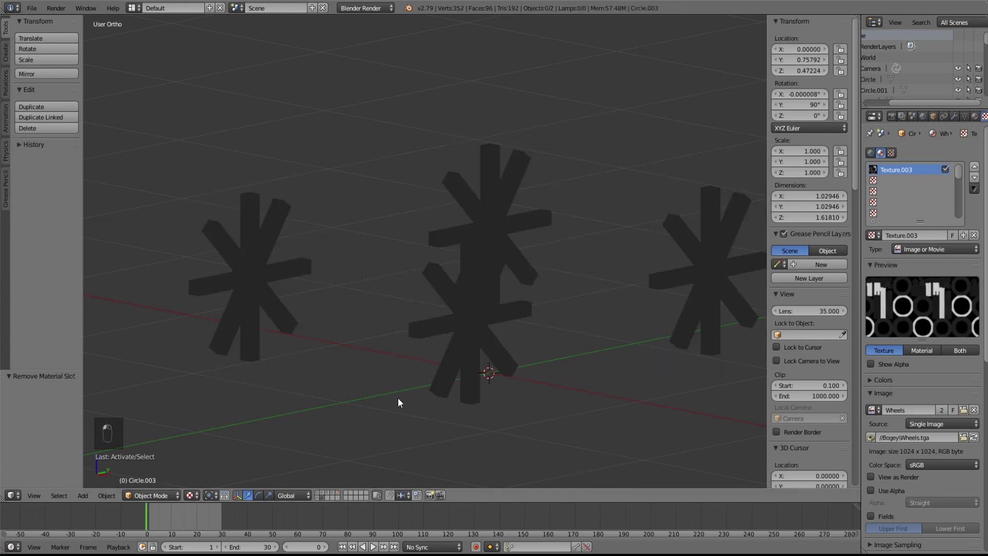
pyautogui.rightClick(500, 350)
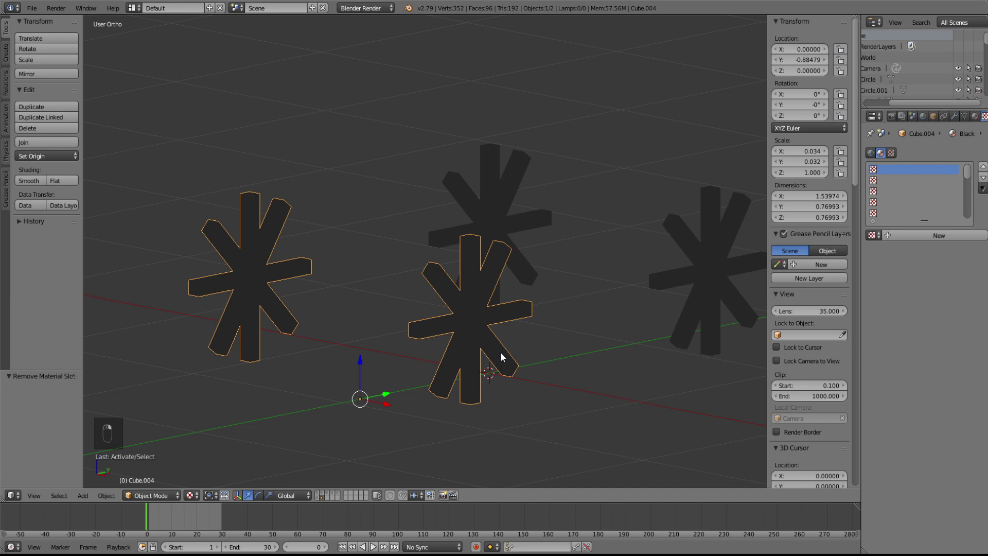
pyautogui.press('Tab')
pyautogui.press('a')
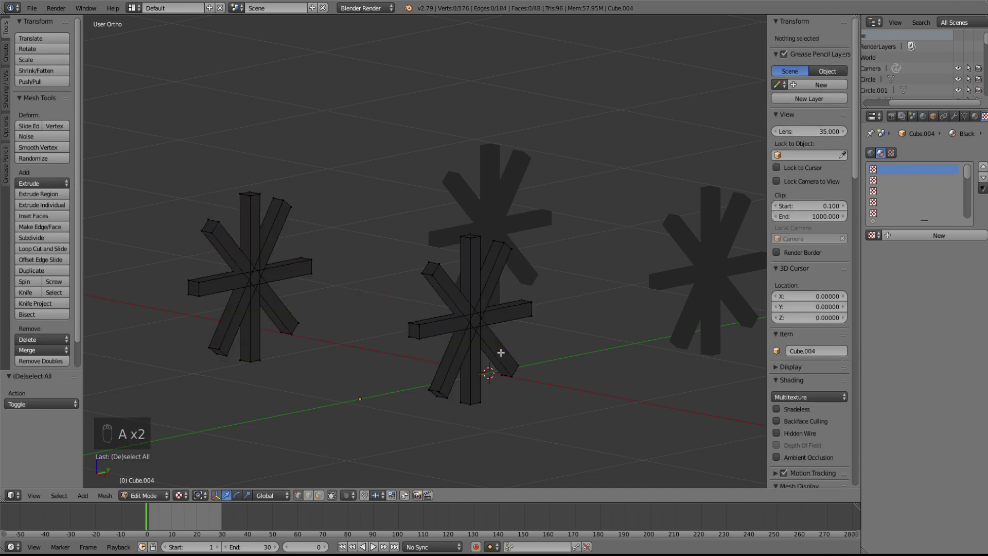
pyautogui.press('a')
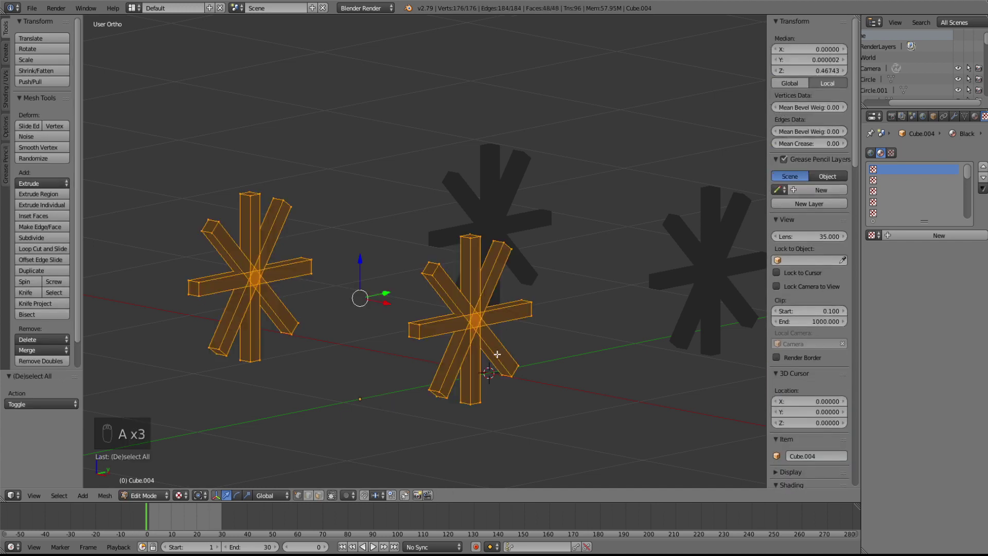
pyautogui.press('u')
pyautogui.click(446, 369)
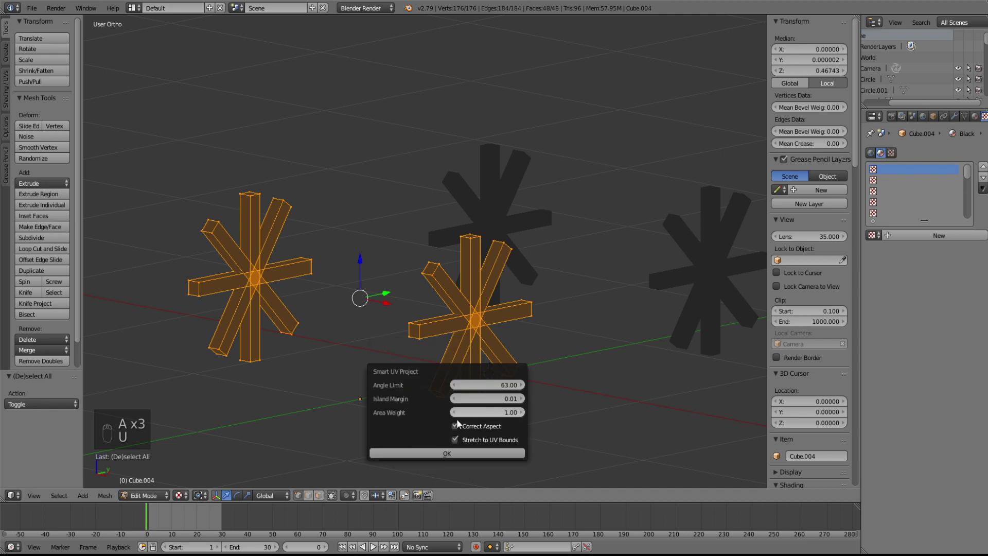
pyautogui.click(472, 453)
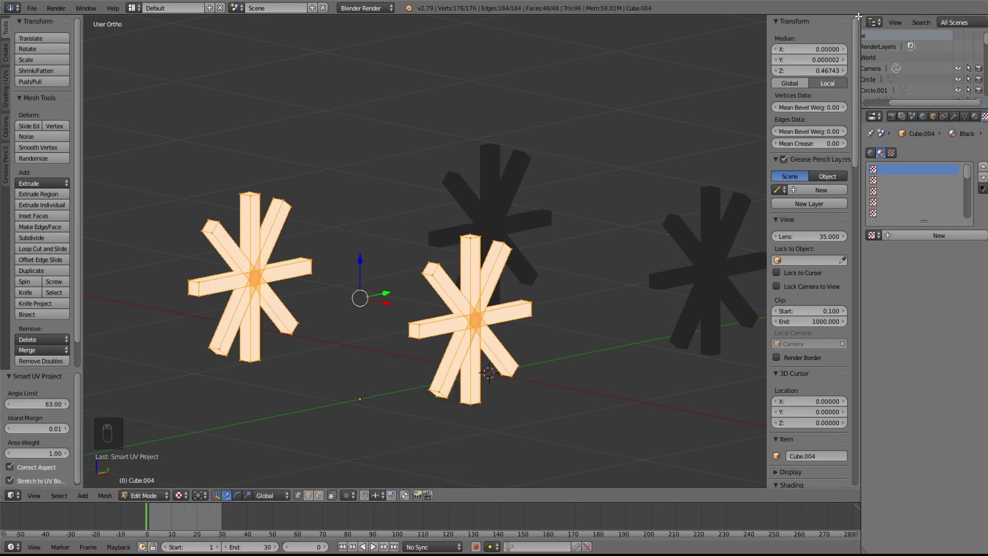
# - Create an image named Lines in a UV/Image Editor split off beside the 3D view and bake the Cube.004 spokes' texture into it
pyautogui.moveTo(858, 17); pyautogui.dragTo(362, 154)
pyautogui.click(374, 496)
pyautogui.click(413, 410)
pyautogui.click(520, 493)
pyautogui.click(518, 543)
pyautogui.click(891, 116)
pyautogui.click(884, 459)
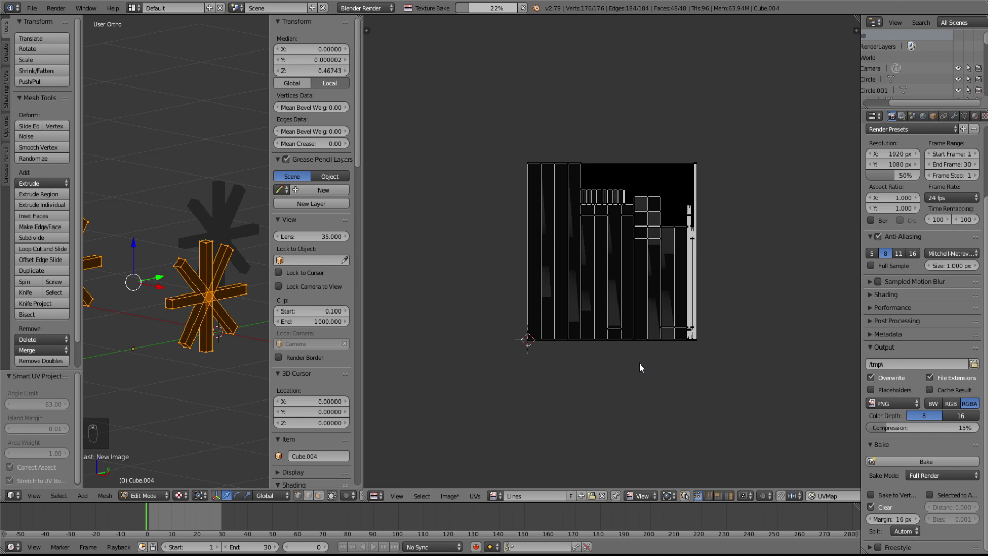
# - Leave Edit Mode on the Cube.004 spokes and set their material's specular intensity to 0.1
pyautogui.scroll(5, 568, 289)
pyautogui.scroll(-6, 569, 289)
pyautogui.press('Tab')
pyautogui.scroll(1, 224, 300)
pyautogui.moveTo(224, 300); pyautogui.dragTo(189, 311, button='middle')
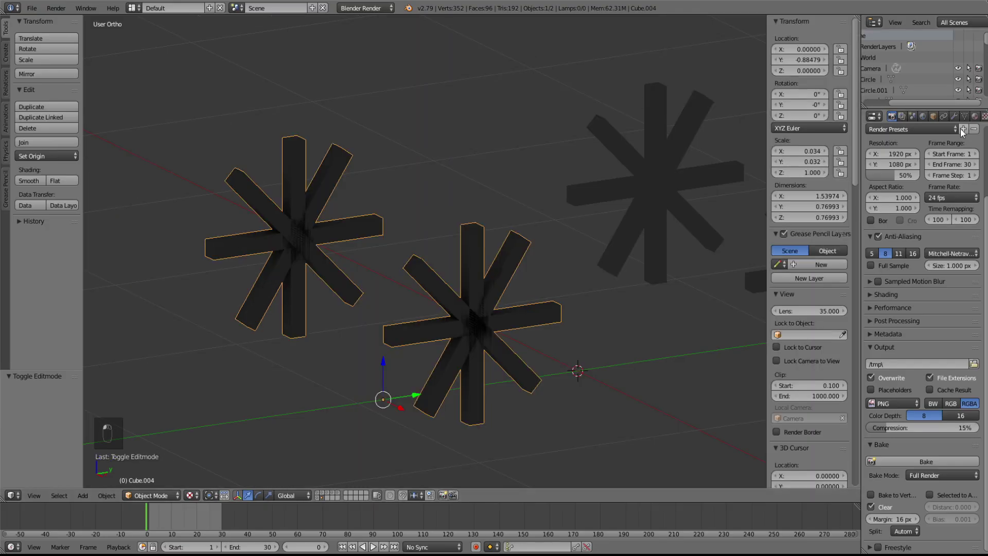
pyautogui.click(899, 382)
pyautogui.write('0.1')
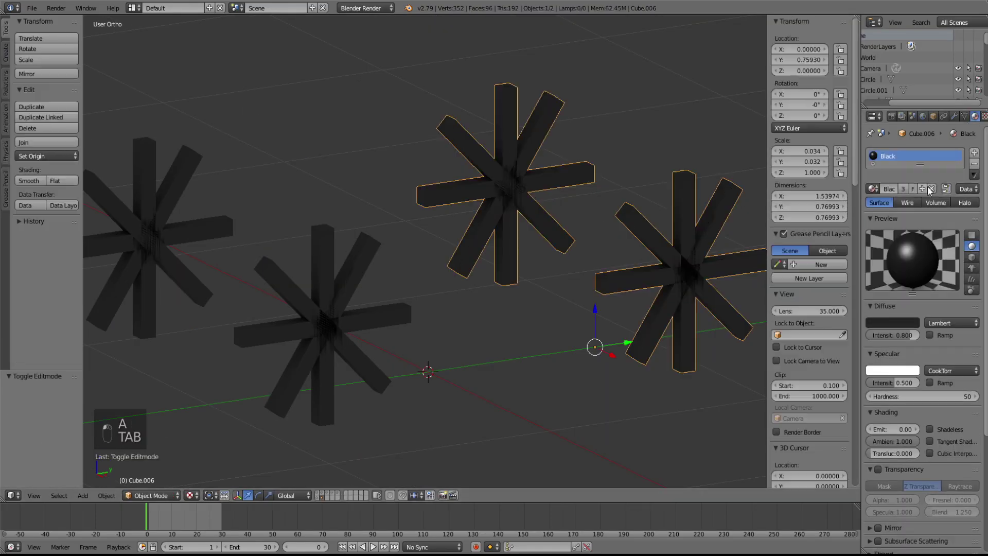
# - Replace the Black material on the Cube.006 spokes with the Lines material
pyautogui.click(871, 189)
pyautogui.click(838, 265)
pyautogui.scroll(-3, 493, 287)
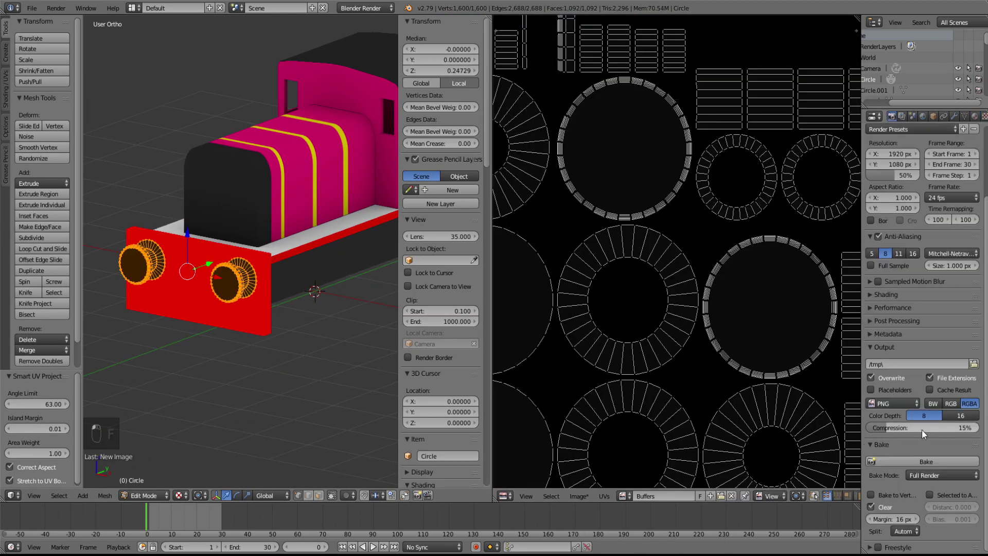
# - Bake the front buffers' texture into the Buffers image and add an image texture to the Buffers material
pyautogui.click(910, 460)
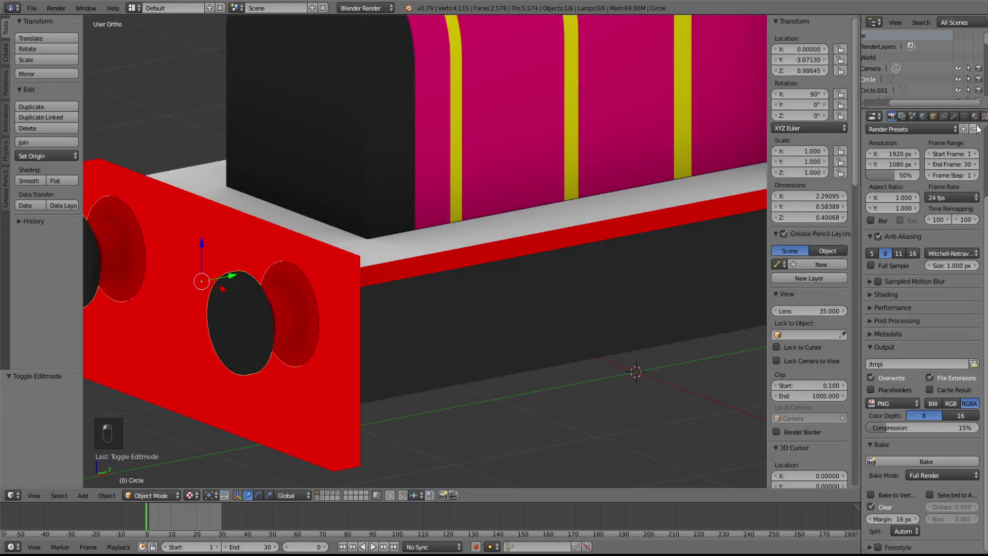
pyautogui.click(983, 115)
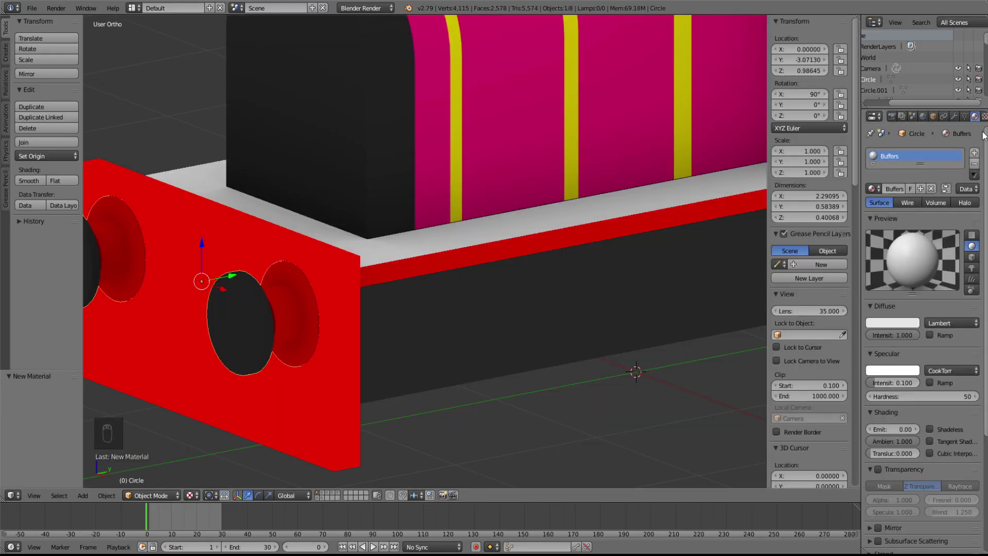
pyautogui.click(921, 235)
pyautogui.click(936, 410)
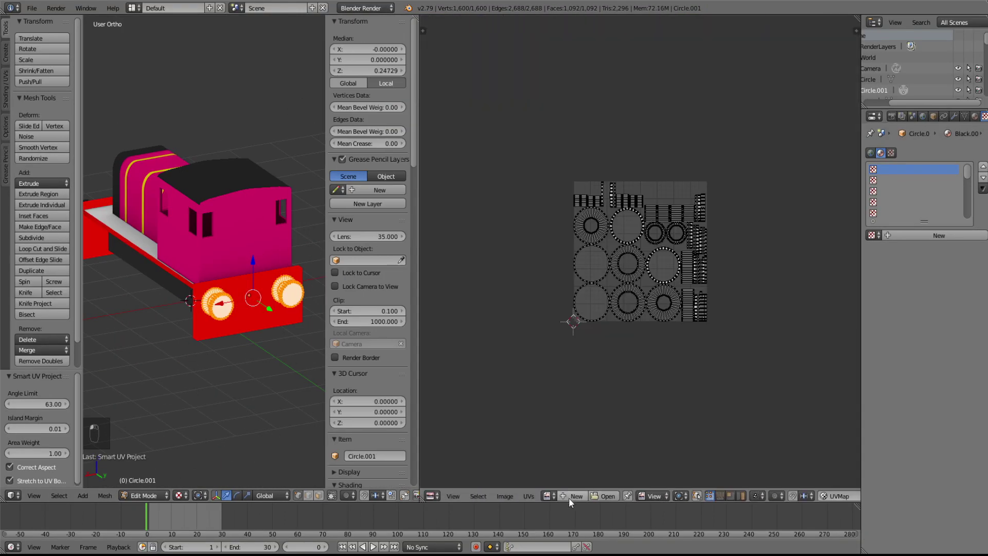
# - Create a new image for the rear buffers, and bake the front beam's Beams image and add a texture to its material
pyautogui.click(569, 498)
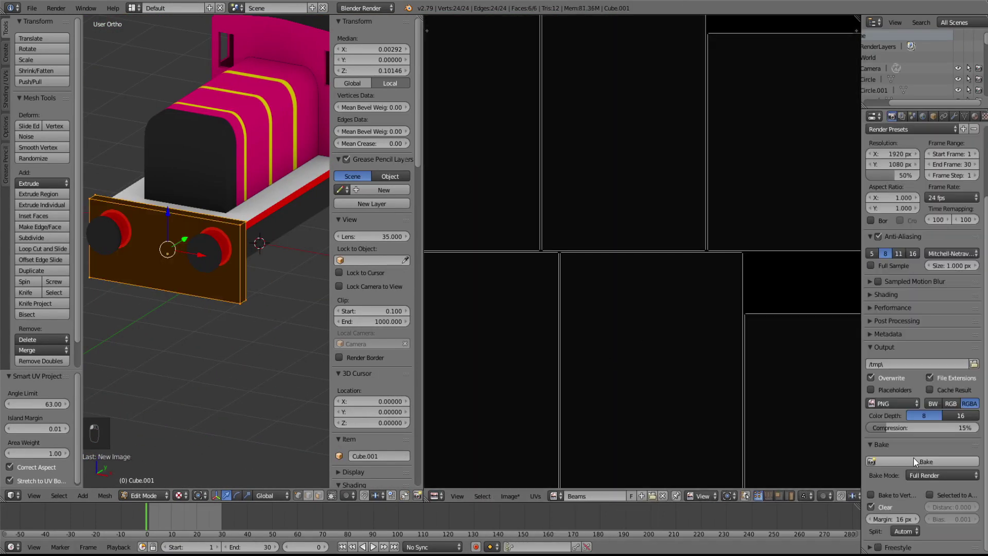
pyautogui.click(913, 459)
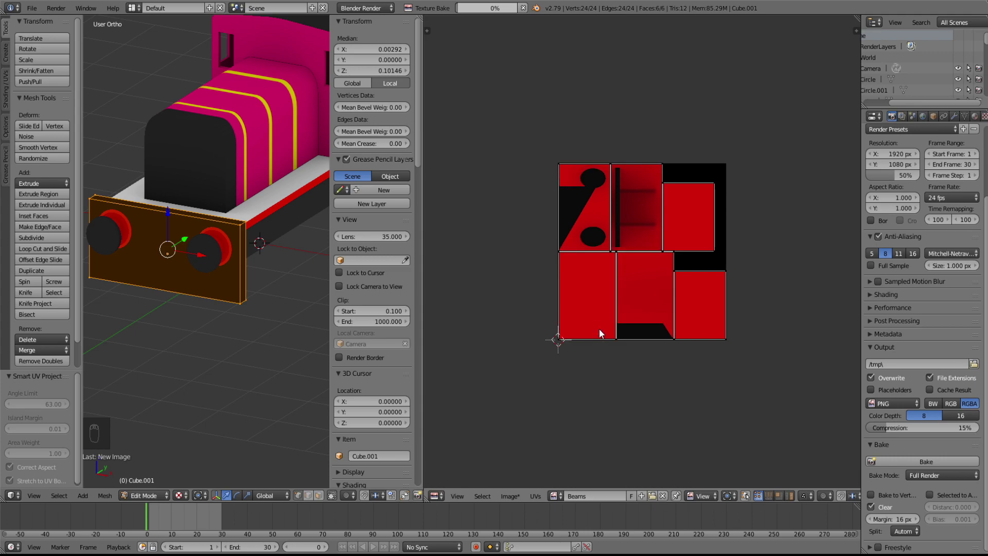
pyautogui.press('Tab')
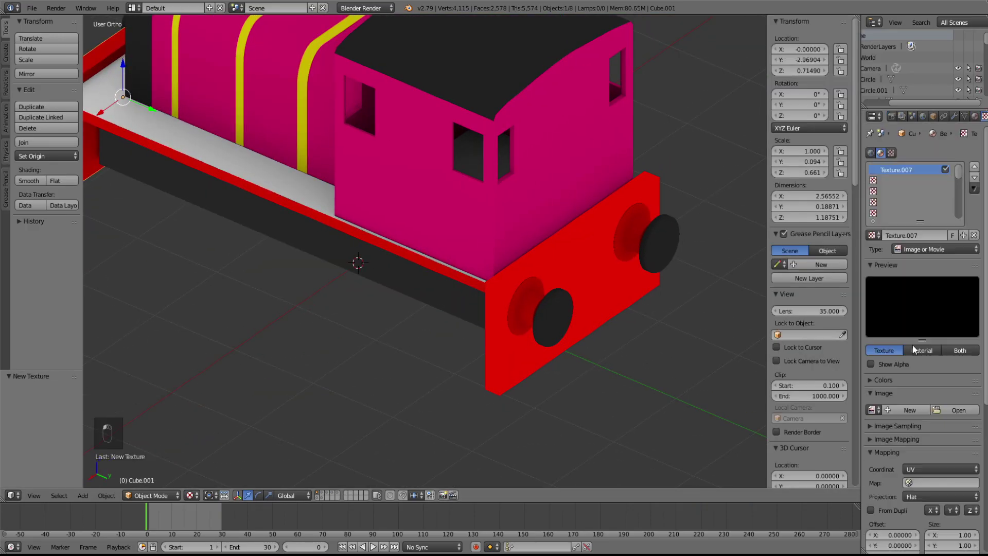
pyautogui.click(913, 345)
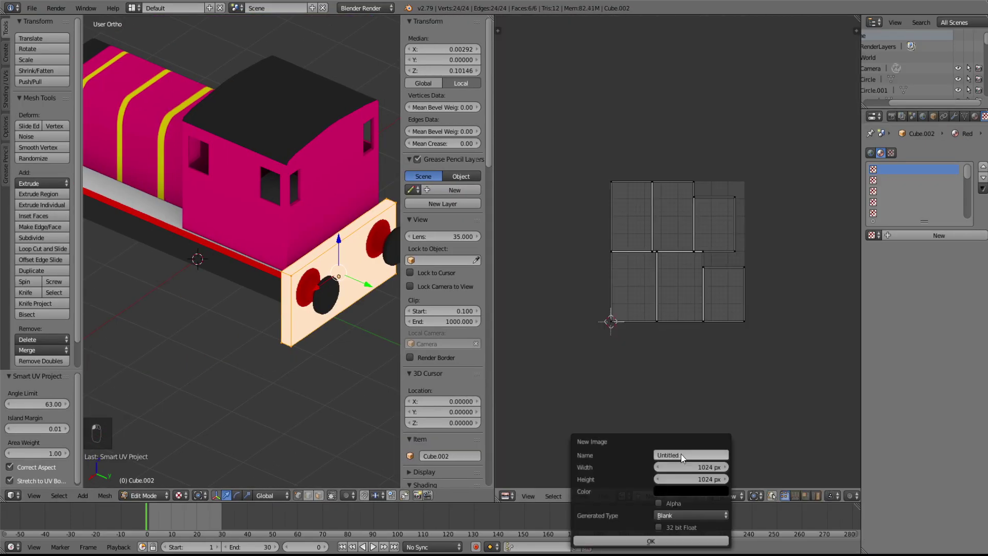
# - Create an image named Beams 2 for the rear beam, bake its texture and return to Object Mode
pyautogui.click(681, 454)
pyautogui.write('Beams 2')
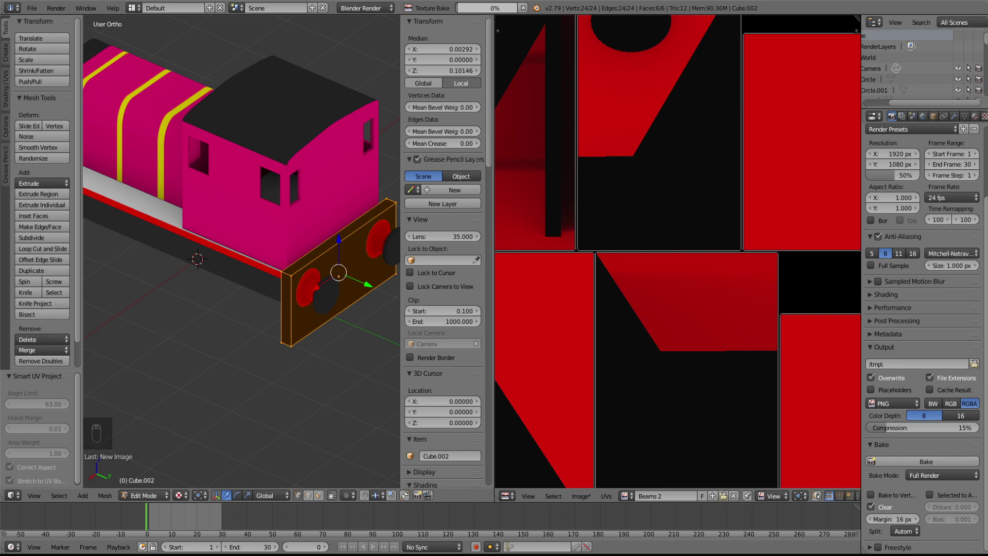
pyautogui.press('Home')
pyautogui.moveTo(169, 340); pyautogui.dragTo(364, 360, button='middle')
pyautogui.press('Tab')
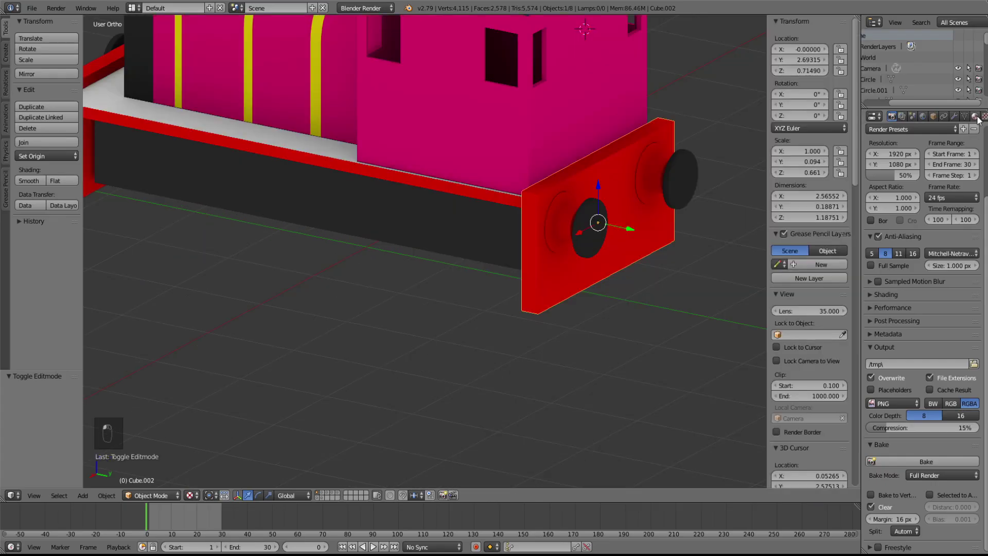
# - Set up a material on the rear beam and load Back Buffers.tga from the Body folder as its texture image
pyautogui.click(975, 117)
pyautogui.click(898, 189)
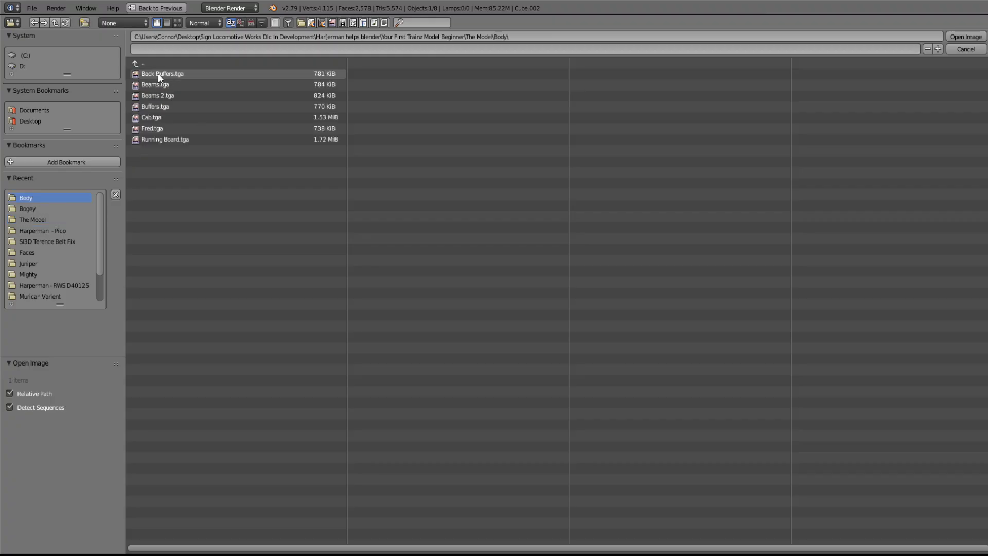
pyautogui.doubleClick(158, 73)
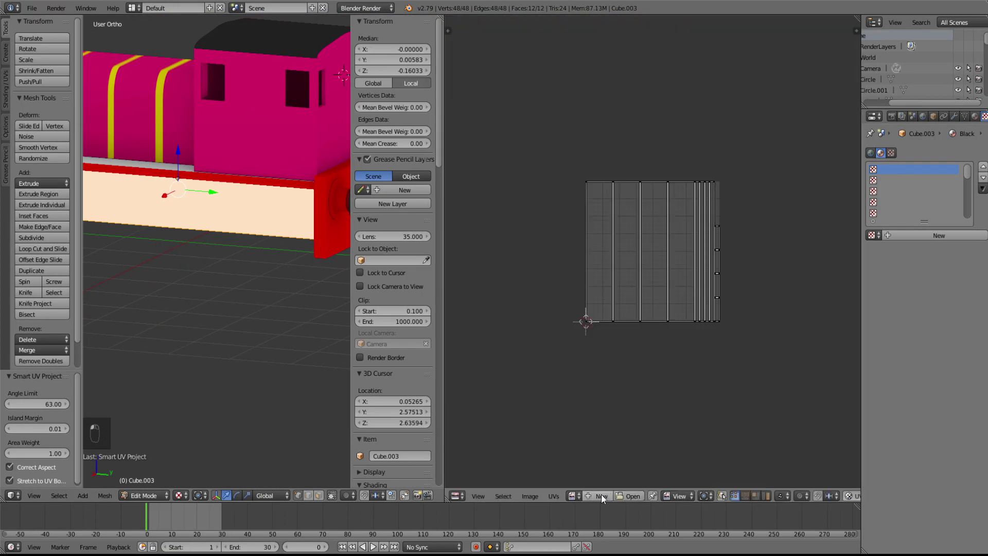
# - Bake the Cube.003 underframe's texture into a new image named Idk and give the underframe a new material in Object Mode
pyautogui.click(601, 495)
pyautogui.click(608, 540)
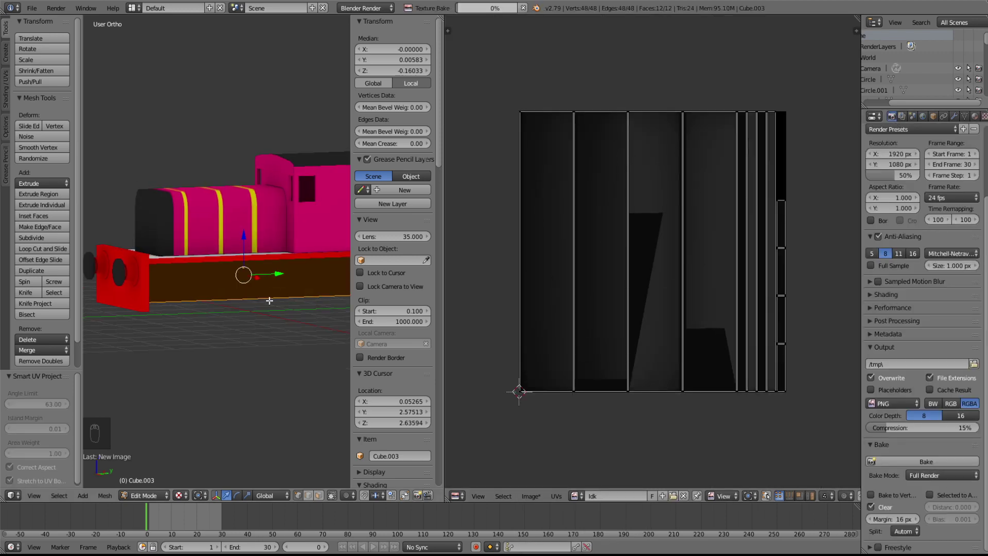
pyautogui.press('Tab')
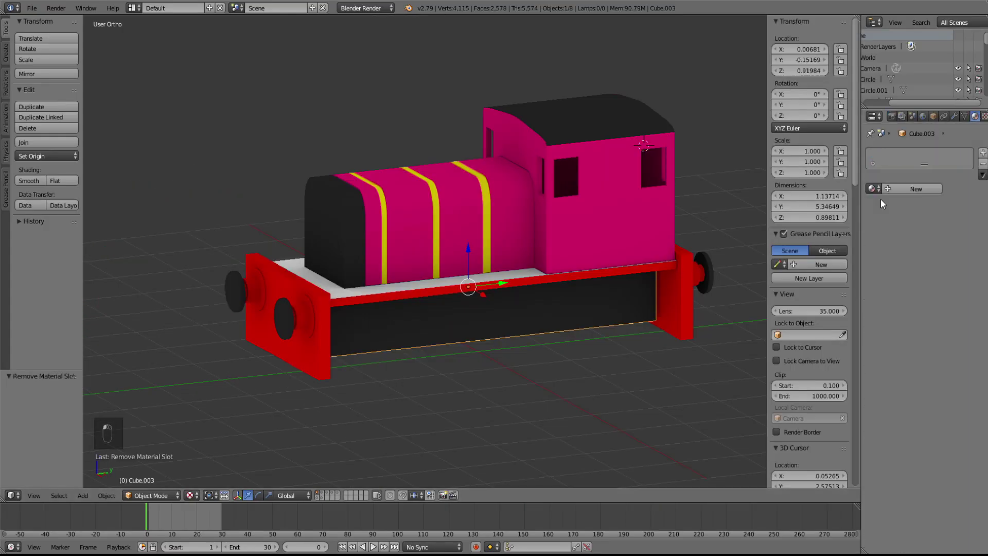
pyautogui.click(885, 191)
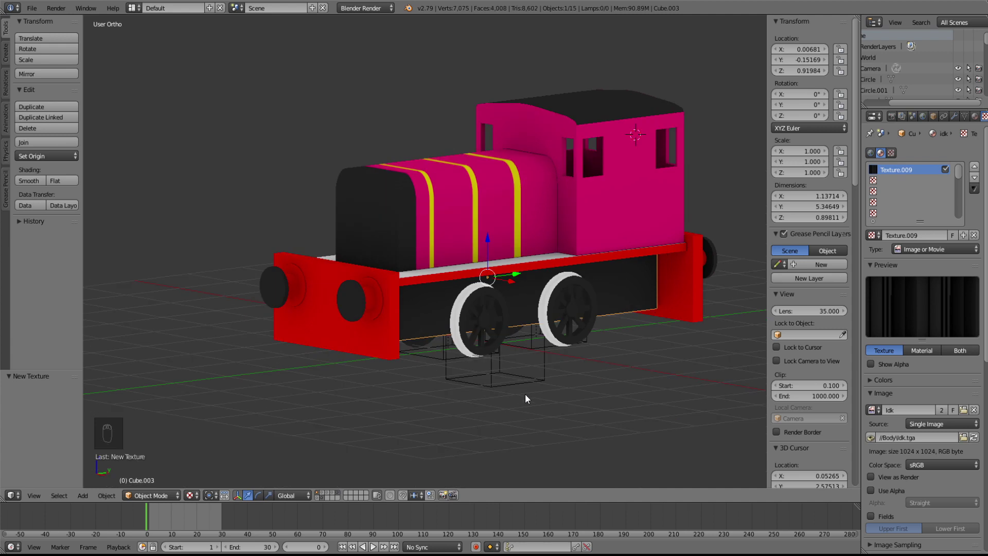
# - Switch to perspective view and inspect the textured locomotive with its wheels from several angles
pyautogui.press('KP_5')
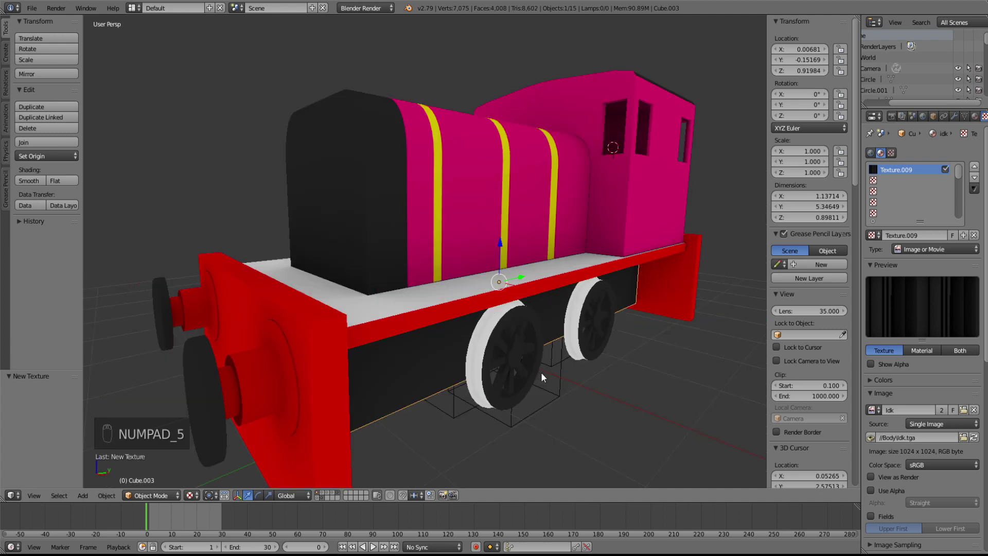
pyautogui.scroll(-4, 542, 372)
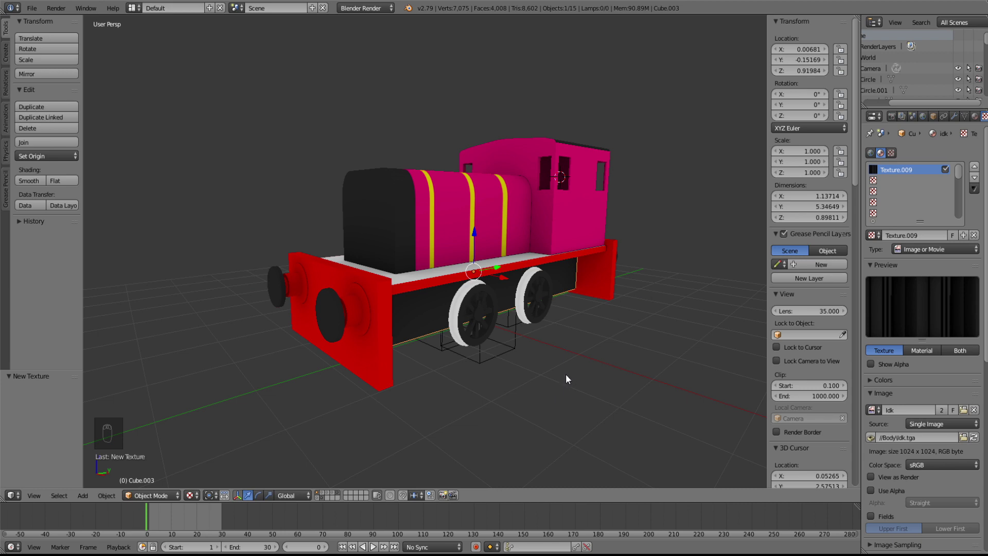
pyautogui.scroll(6, 566, 373)
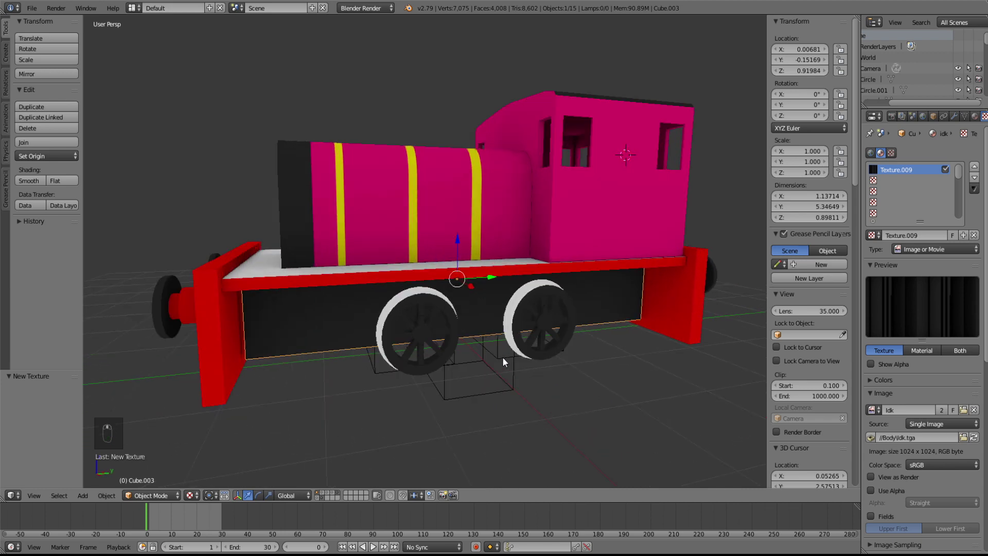
pyautogui.moveTo(502, 356); pyautogui.dragTo(594, 373, button='middle')
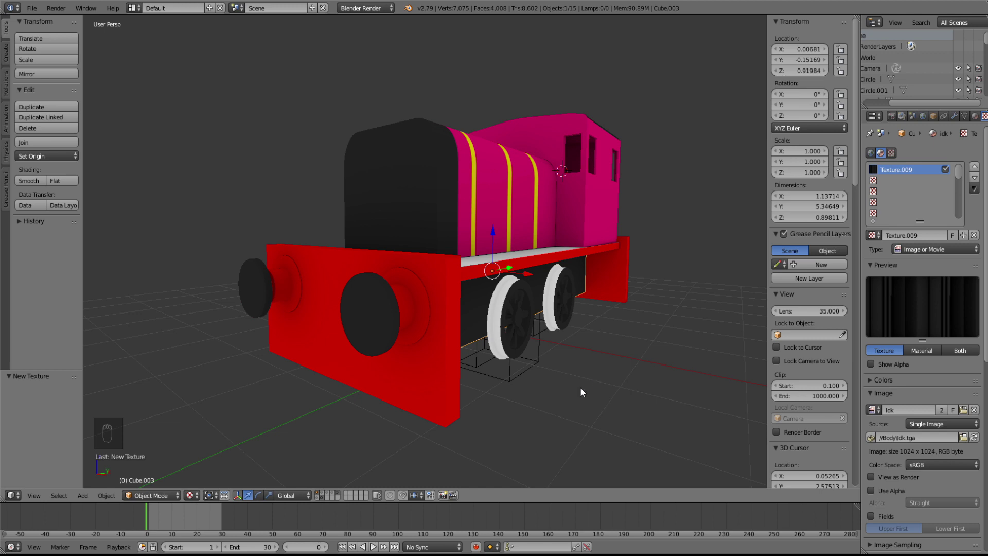
# - Isolate the spokes layer, select both spoke objects and move them to layer 4
pyautogui.click(316, 493)
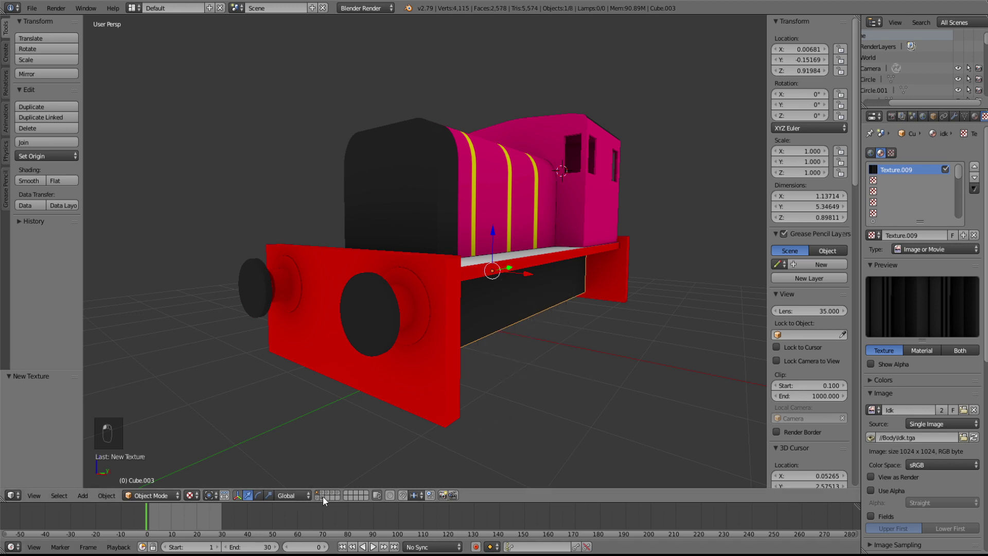
pyautogui.click(323, 496)
pyautogui.rightClick(510, 317)
pyautogui.keyDown('shift'); pyautogui.rightClick(563, 297); pyautogui.keyUp('shift')
pyautogui.press('m')
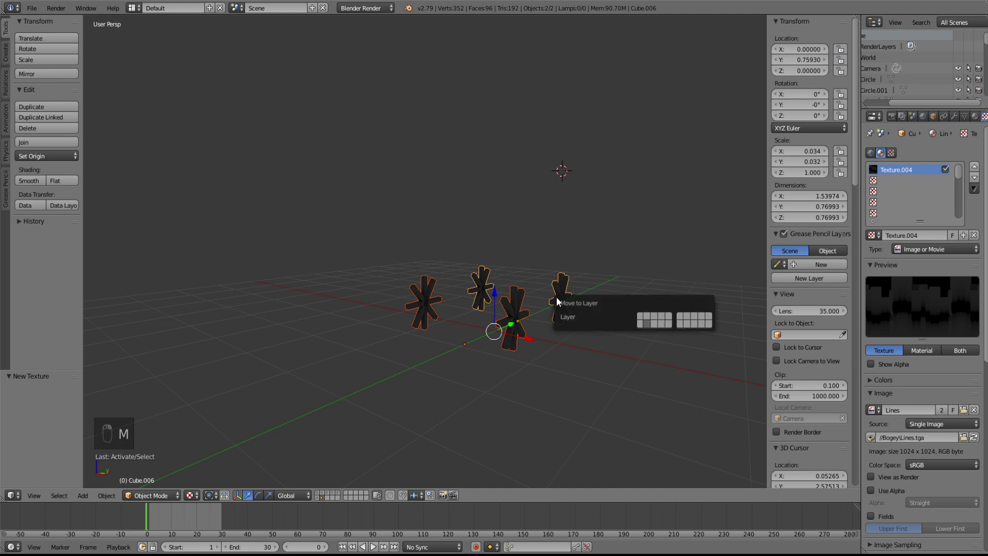
pyautogui.click(662, 323)
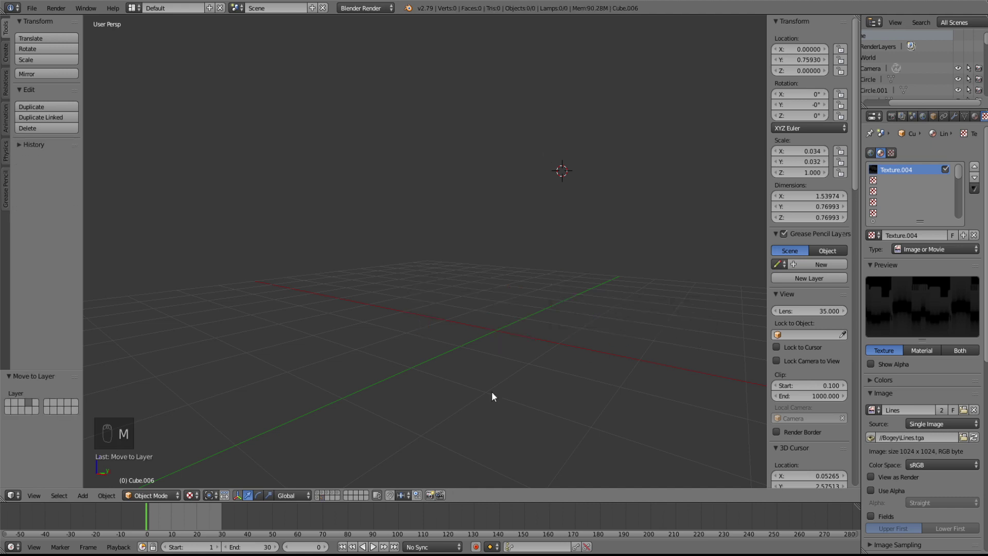
# - Move both spoke objects from layer 4 to layer 5 and display that layer with the wheelsets
pyautogui.click(331, 493)
pyautogui.press('m')
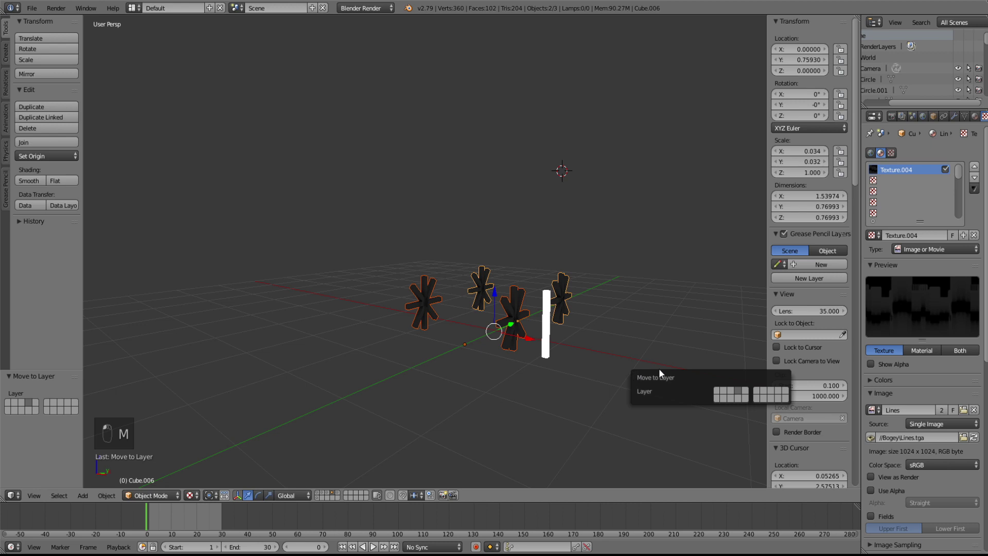
pyautogui.click(744, 391)
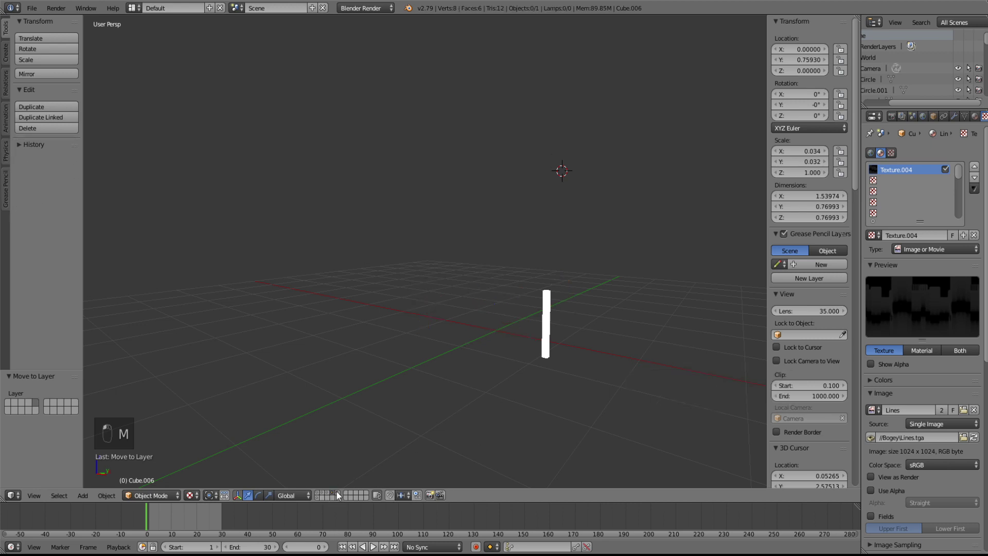
pyautogui.click(335, 491)
pyautogui.moveTo(687, 335); pyautogui.dragTo(601, 332, button='middle')
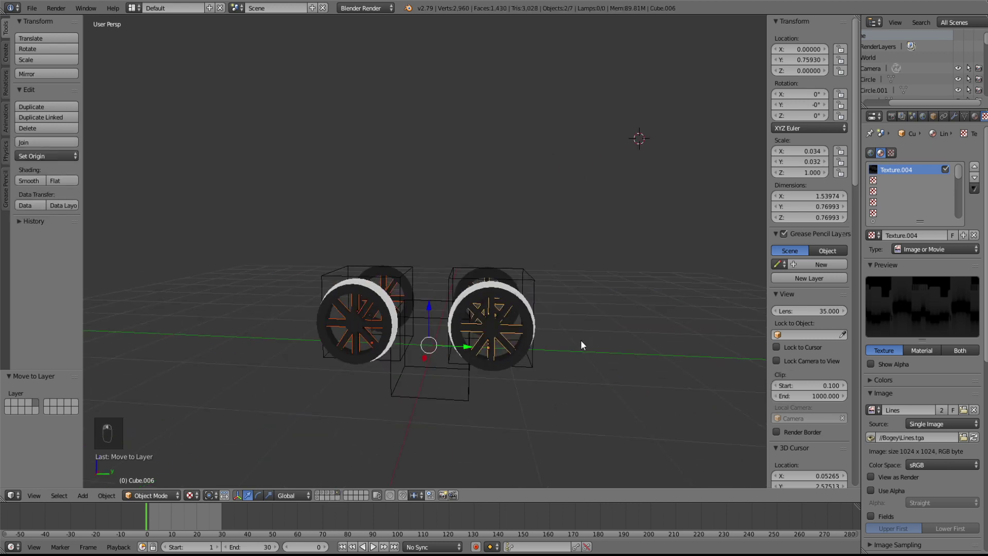
# - Deselect everything and switch the viewport to the layer holding the cab window planes
pyautogui.press('a')
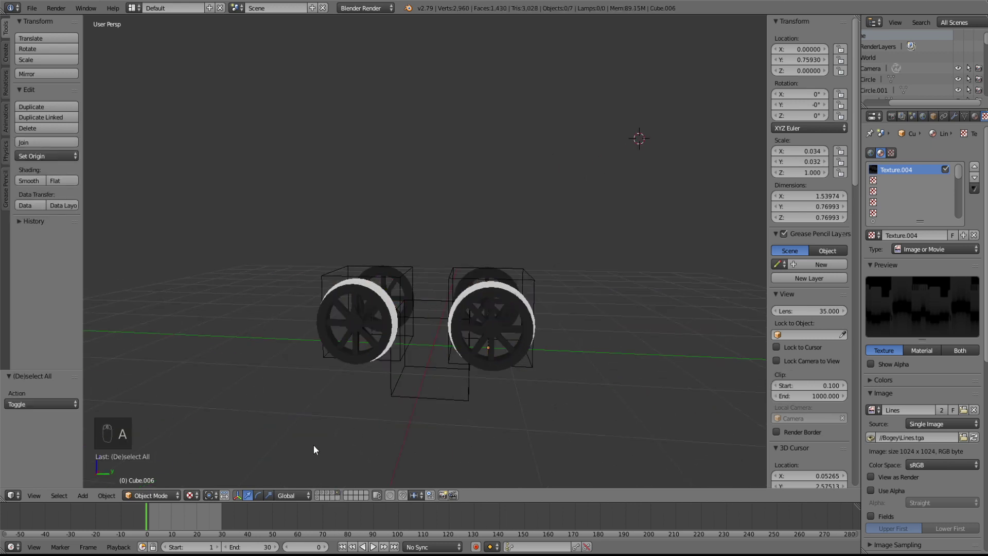
pyautogui.keyDown('shift'); pyautogui.click(318, 495); pyautogui.keyUp('shift')
pyautogui.moveTo(418, 368); pyautogui.dragTo(540, 350, button='middle')
pyautogui.press('KP_3')
pyautogui.click(318, 497)
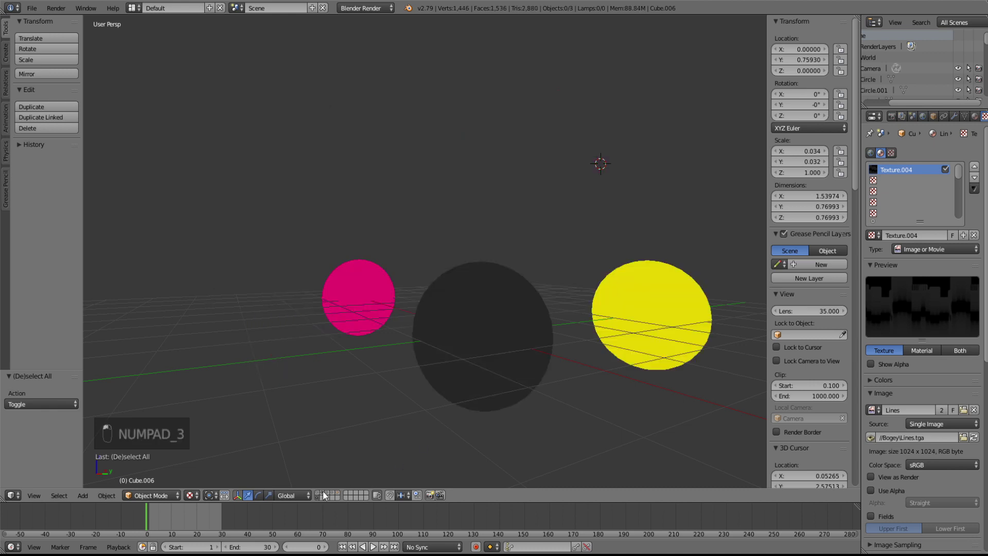
pyautogui.click(323, 494)
pyautogui.rightClick(587, 150)
pyautogui.keyDown('shift'); pyautogui.rightClick(569, 155); pyautogui.keyUp('shift')
pyautogui.keyDown('shift'); pyautogui.rightClick(566, 191); pyautogui.keyUp('shift')
pyautogui.keyDown('shift'); pyautogui.rightClick(547, 192); pyautogui.keyUp('shift')
pyautogui.keyDown('shift'); pyautogui.rightClick(480, 182); pyautogui.keyUp('shift')
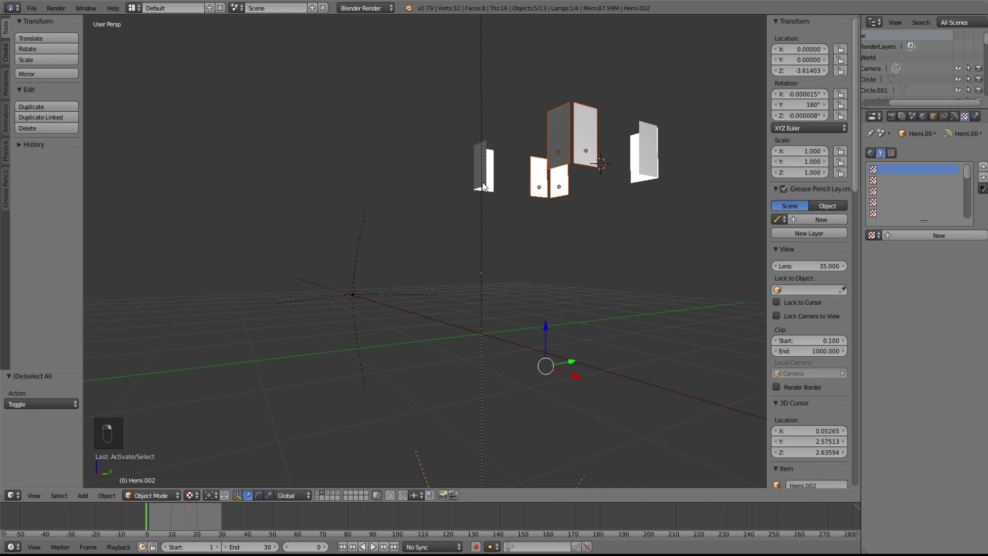
pyautogui.keyDown('shift'); pyautogui.rightClick(483, 356); pyautogui.keyUp('shift')
pyautogui.press('a')
# - Select all eight cab window planes and move them to layer 1
pyautogui.moveTo(562, 268); pyautogui.dragTo(538, 283, button='middle')
pyautogui.rightClick(571, 198)
pyautogui.keyDown('shift'); pyautogui.rightClick(551, 172); pyautogui.keyUp('shift')
pyautogui.keyDown('shift'); pyautogui.rightClick(492, 175); pyautogui.keyUp('shift')
pyautogui.keyDown('shift'); pyautogui.rightClick(490, 177); pyautogui.keyUp('shift')
pyautogui.moveTo(632, 291); pyautogui.dragTo(627, 252, button='middle')
pyautogui.keyDown('shift'); pyautogui.rightClick(611, 163); pyautogui.keyUp('shift')
pyautogui.keyDown('shift'); pyautogui.rightClick(584, 157); pyautogui.keyUp('shift')
pyautogui.keyDown('shift'); pyautogui.rightClick(717, 211); pyautogui.keyUp('shift')
pyautogui.keyDown('shift'); pyautogui.rightClick(708, 188); pyautogui.keyUp('shift')
pyautogui.press('m')
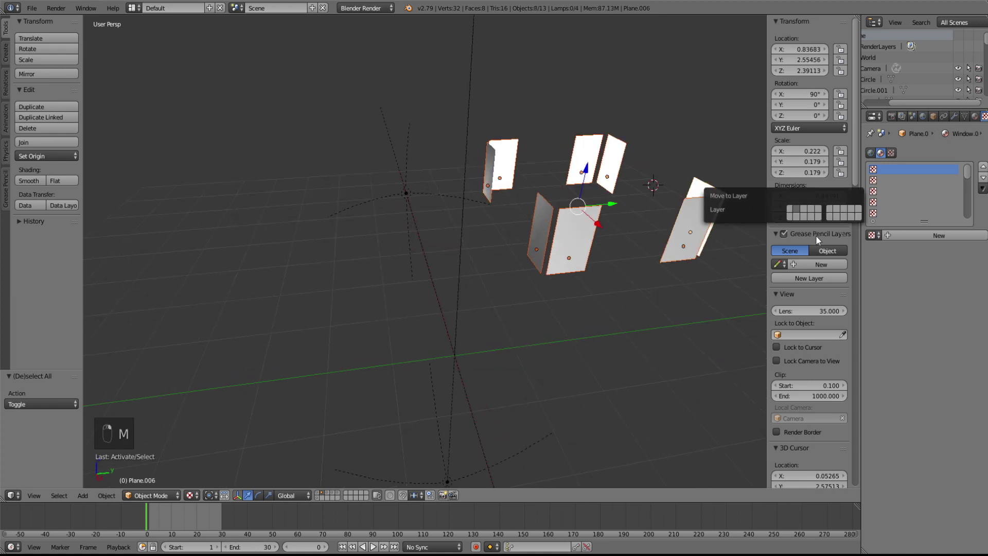
pyautogui.click(790, 210)
# - Display layer 1 in the right orthographic view with nothing selected and snap the 3D cursor to the center
pyautogui.click(317, 492)
pyautogui.moveTo(520, 399); pyautogui.dragTo(582, 378, button='middle')
pyautogui.press('a')
pyautogui.press('KP_3')
pyautogui.press('KP_5')
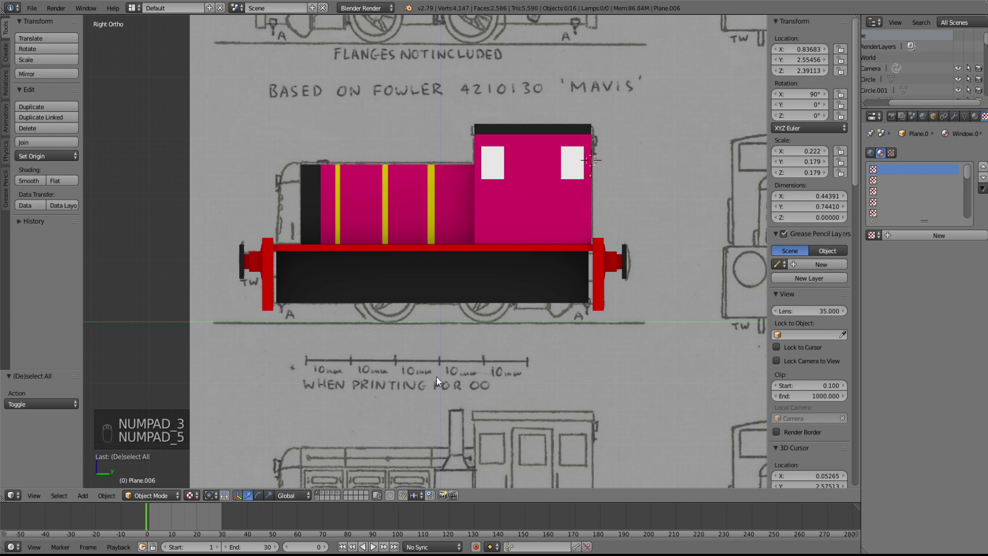
pyautogui.keyDown('shift'); pyautogui.moveTo(407, 340); pyautogui.dragTo(433, 347, button='middle'); pyautogui.keyUp('shift')
pyautogui.hotkey('shift', 's')
pyautogui.click(448, 340)
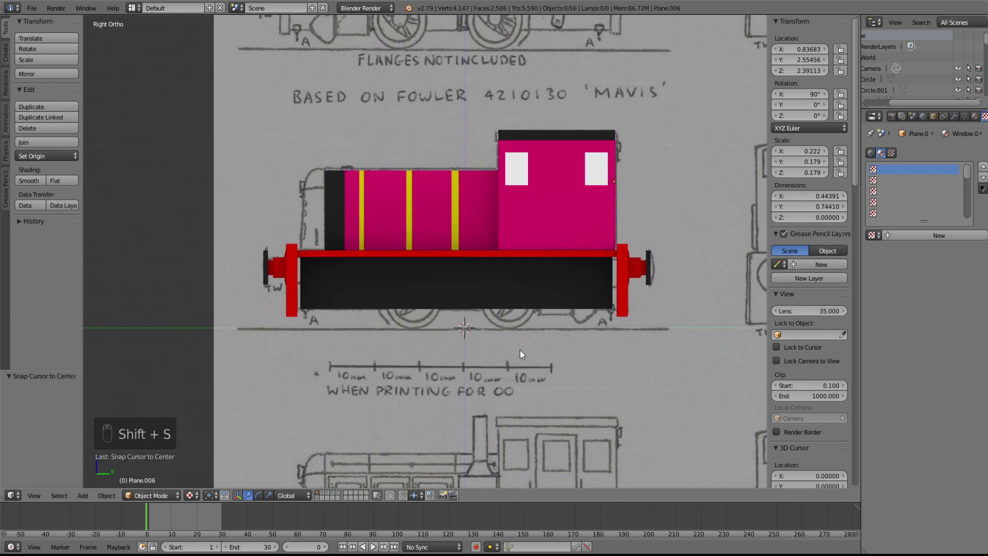
pyautogui.click(84, 495)
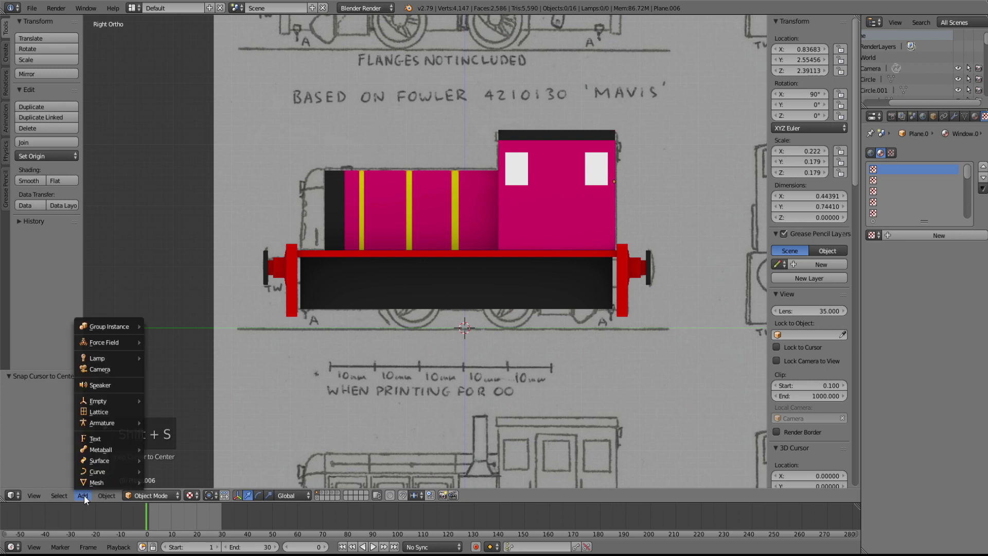
pyautogui.click(99, 412)
pyautogui.hotkey('ctrl', 'z')
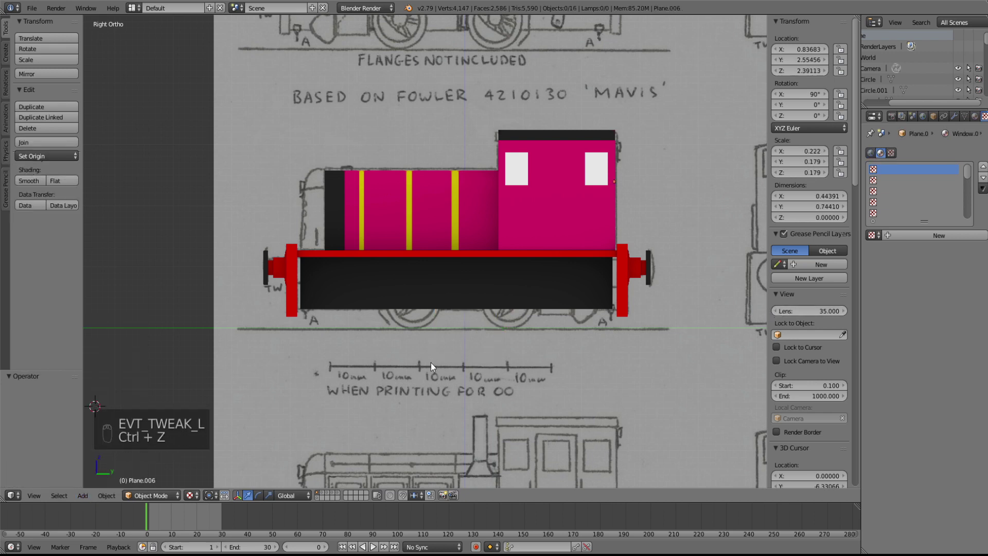
# - Add an Arrows empty and snap it to the scene center by way of the 3D cursor
pyautogui.click(83, 494)
pyautogui.moveTo(99, 400)
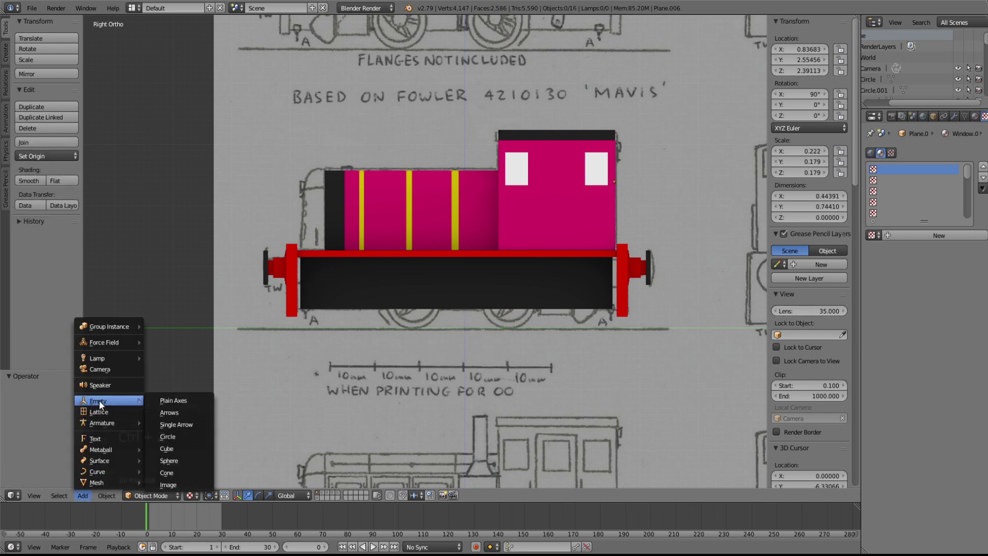
pyautogui.click(167, 412)
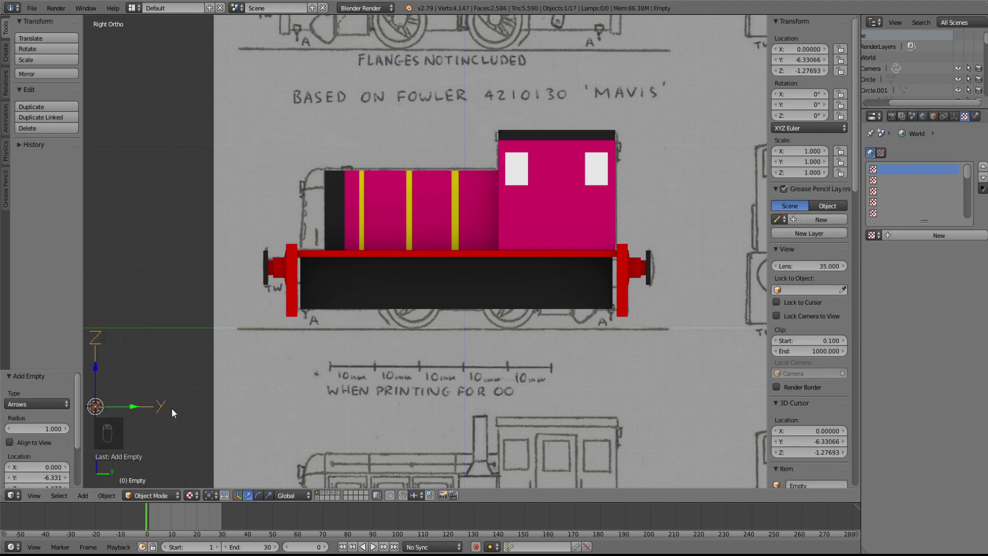
pyautogui.hotkey('shift', 's')
pyautogui.click(119, 403)
pyautogui.hotkey('shift', 's')
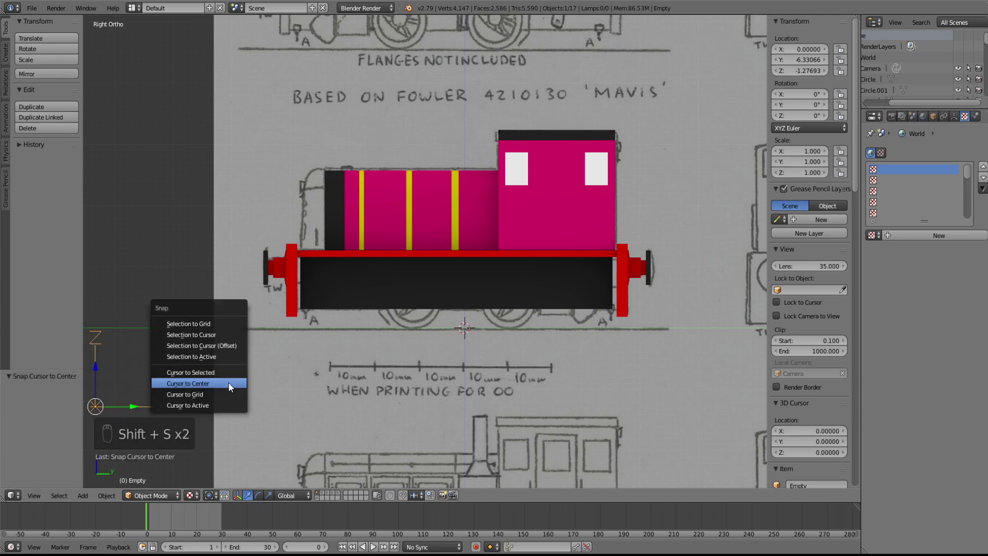
pyautogui.click(197, 333)
# - Rename the center empty as a.bog0 in its object properties
pyautogui.scroll(7, 467, 353)
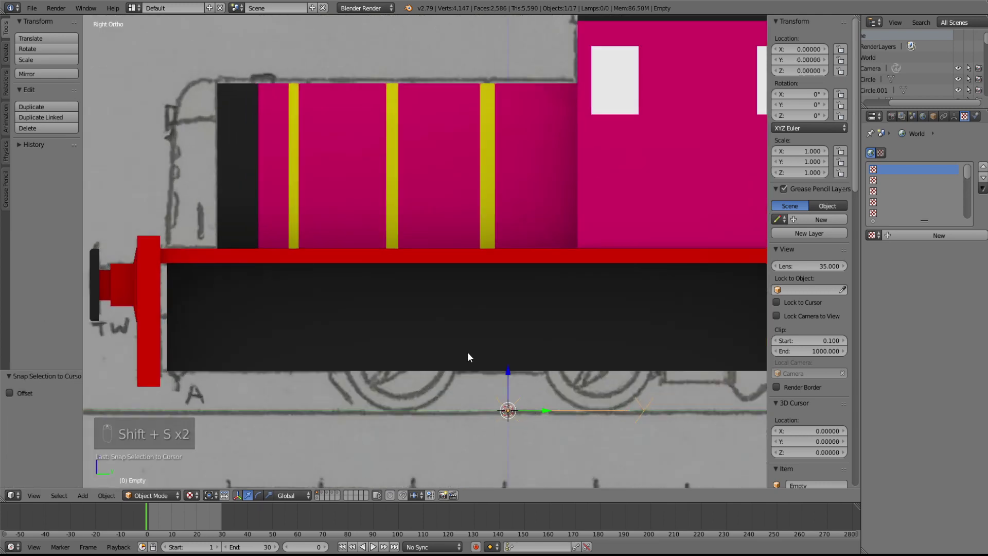
pyautogui.scroll(-5, 625, 415)
pyautogui.keyDown('shift'); pyautogui.moveTo(494, 386); pyautogui.dragTo(542, 375, button='middle'); pyautogui.keyUp('shift')
pyautogui.scroll(3, 470, 344)
pyautogui.press('KP_3')
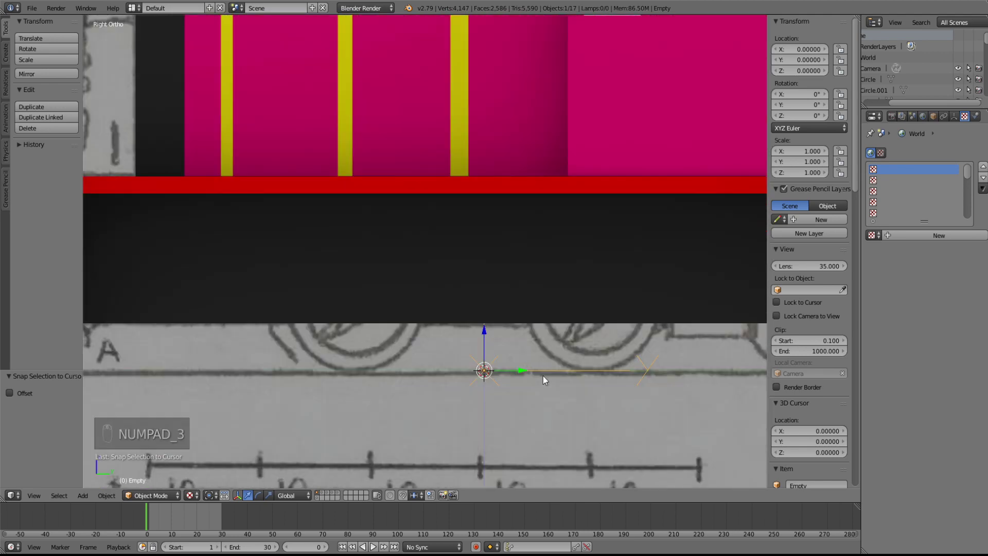
pyautogui.scroll(-4, 542, 376)
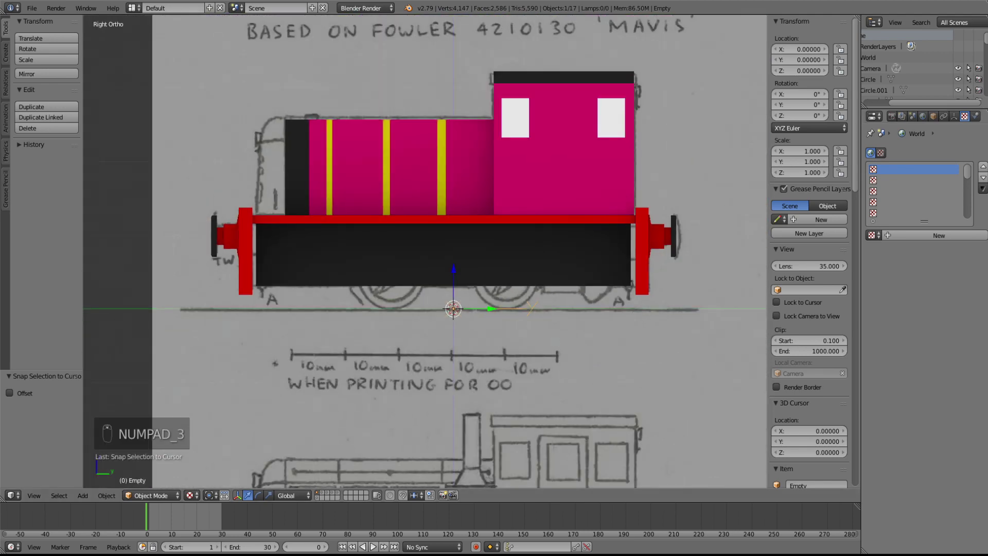
pyautogui.click(933, 116)
pyautogui.click(926, 151)
pyautogui.press('BackSpace')
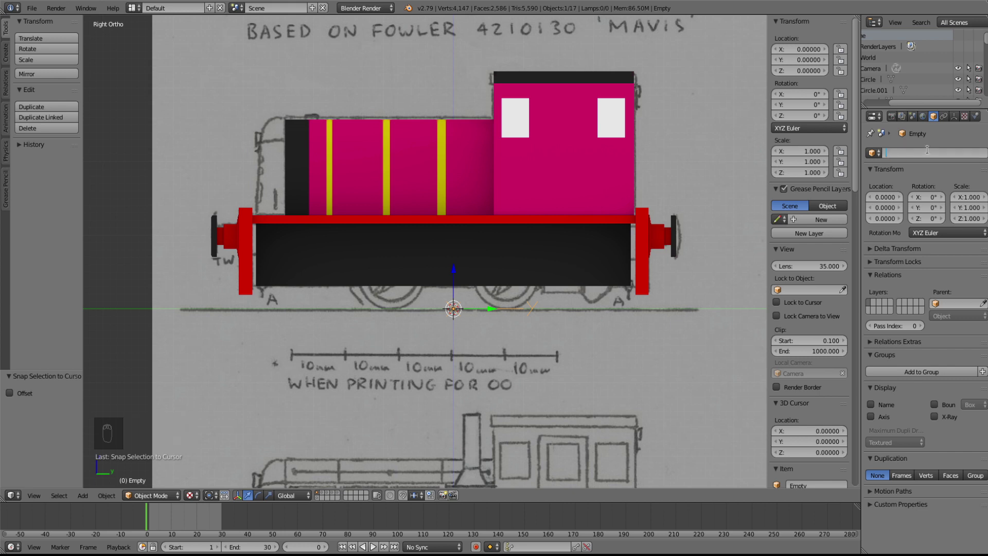
pyautogui.write('a.bog')
pyautogui.press('Return')
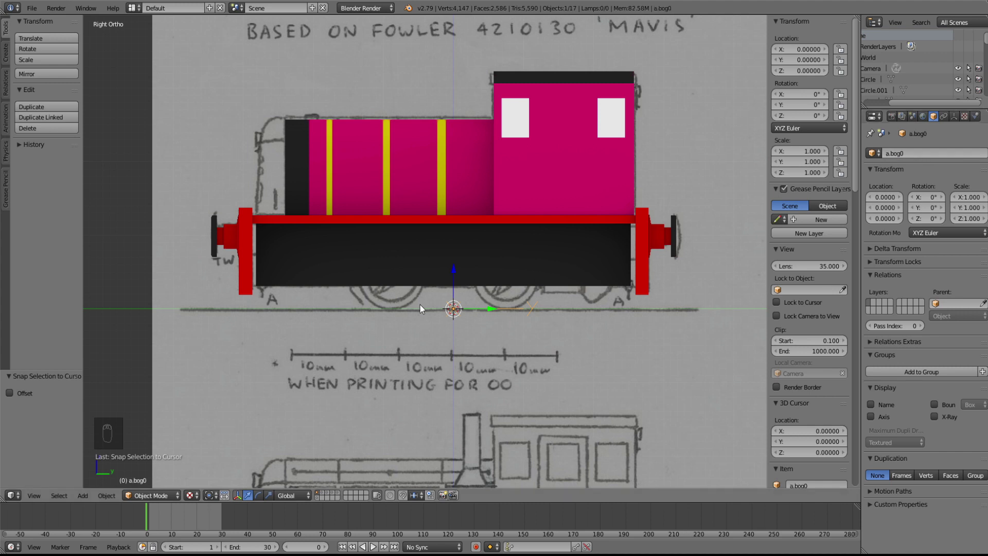
# - Paste a copy of the center empty and move it about -3.468 along Y to the front buffers
pyautogui.hotkey('ctrl', 'c')
pyautogui.hotkey('ctrl', 'v')
pyautogui.press('g')
pyautogui.press('y')
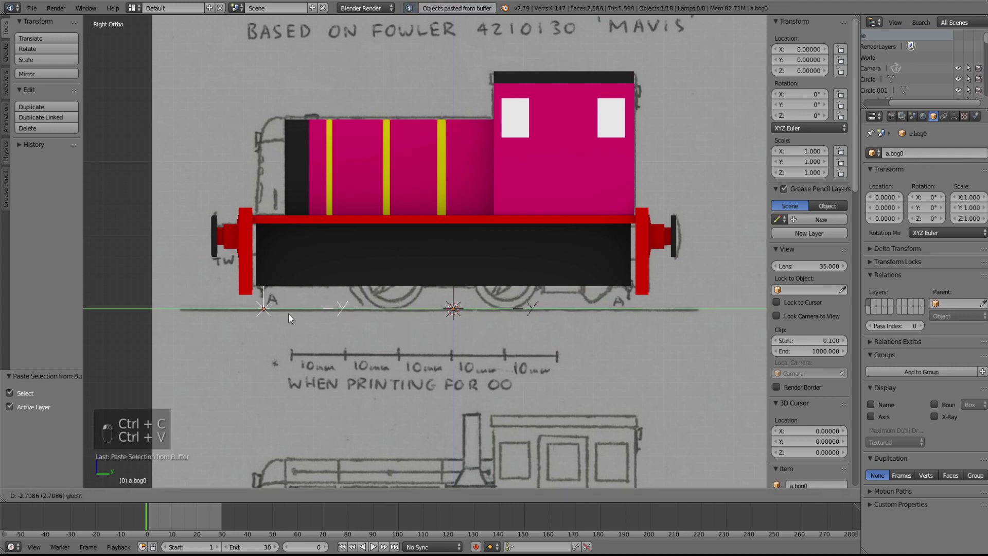
pyautogui.click(241, 315)
# - Try to rename the copied empty at the front buffers as a.limfront
pyautogui.click(918, 153)
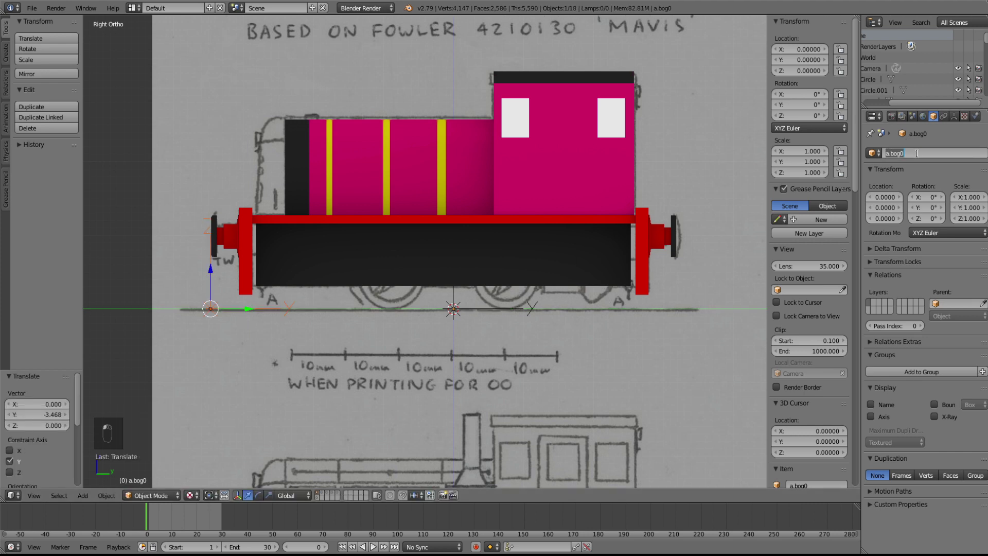
pyautogui.press('BackSpace')
pyautogui.write('a.limfront')
pyautogui.press('Return')
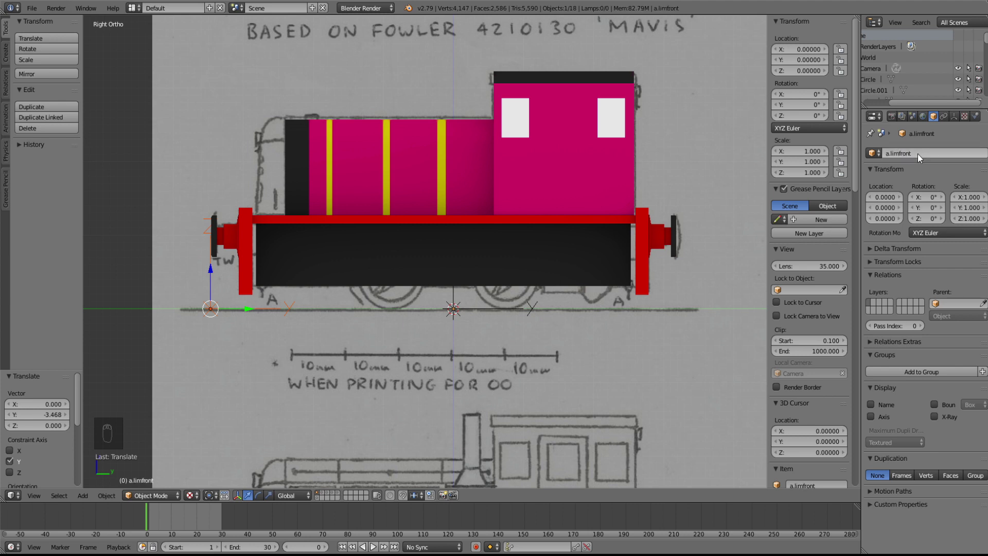
# - Paste another copy of the empty and move it along Y to the rear buffers, at about Y 3.192
pyautogui.hotkey('ctrl', 'c')
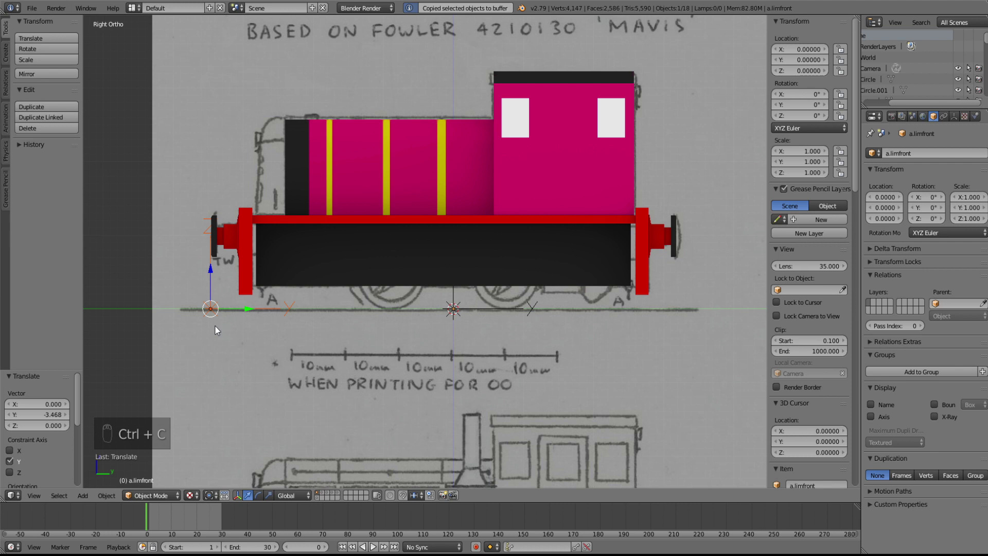
pyautogui.hotkey('ctrl', 'v')
pyautogui.moveTo(248, 309); pyautogui.dragTo(712, 313)
# - Try to rename the copied empty at the rear buffers as a.limback
pyautogui.click(919, 153)
pyautogui.press('BackSpace')
pyautogui.press('BackSpace')
pyautogui.press('BackSpace')
pyautogui.press('BackSpace')
pyautogui.write('ba')
pyautogui.press('Return')
# - Select the empty at the rear buffers and rename it as a.limback, without a number suffix
pyautogui.rightClick(491, 307)
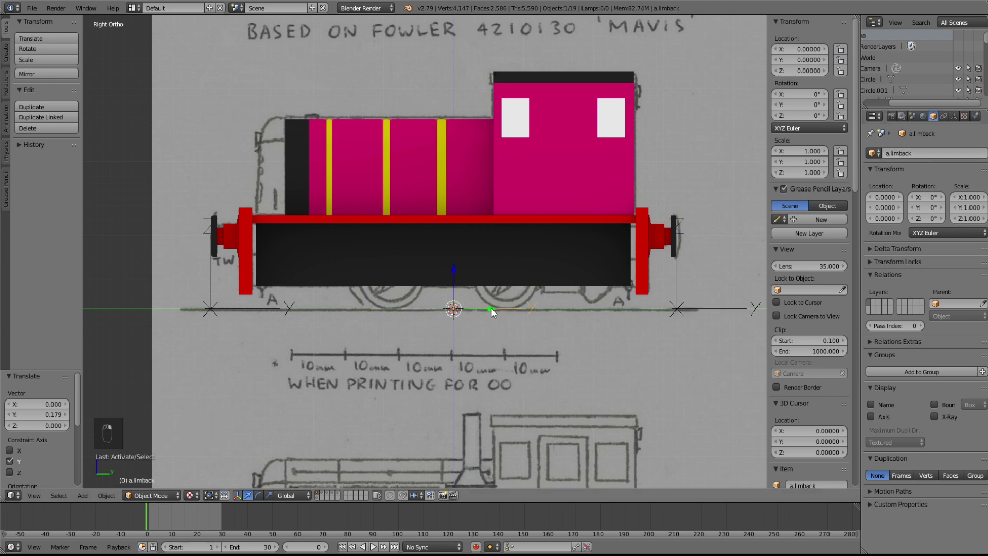
pyautogui.rightClick(675, 308)
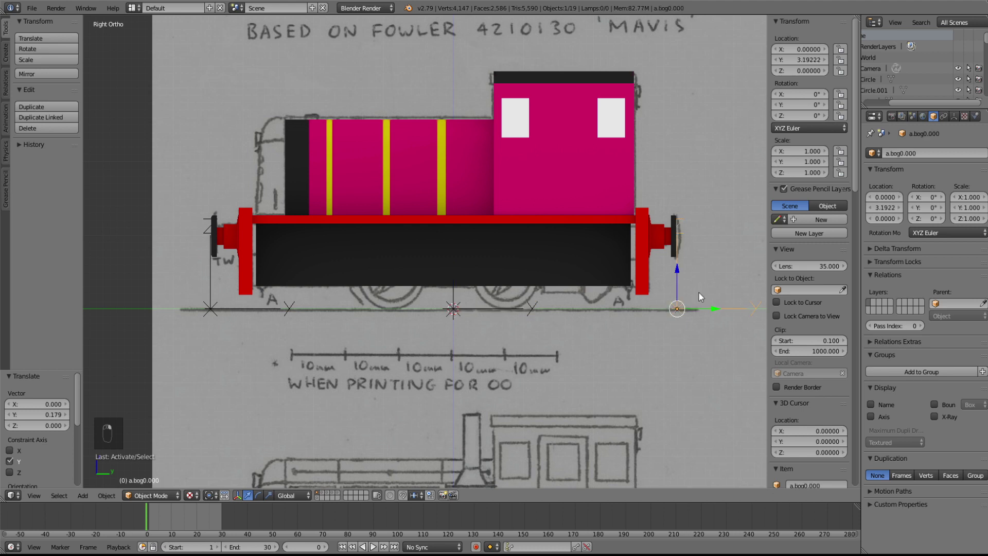
pyautogui.click(921, 151)
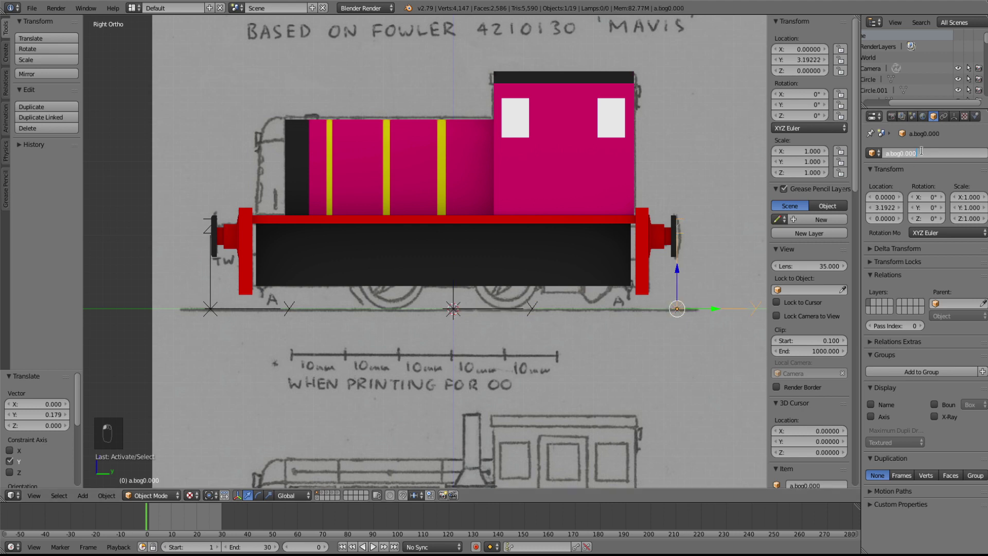
pyautogui.press('BackSpace')
pyautogui.press('BackSpace')
pyautogui.press('BackSpace')
pyautogui.press('BackSpace')
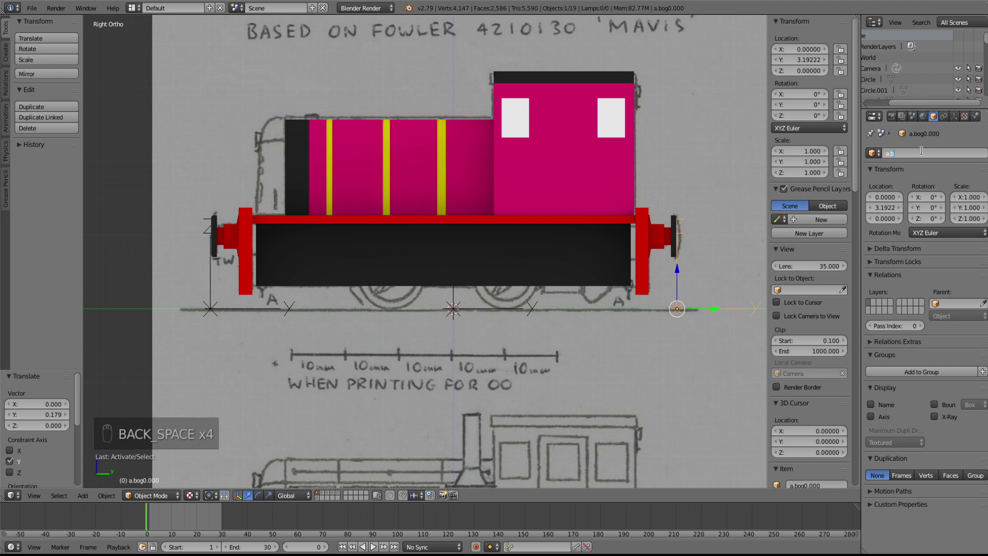
pyautogui.write('limback')
pyautogui.press('Return')
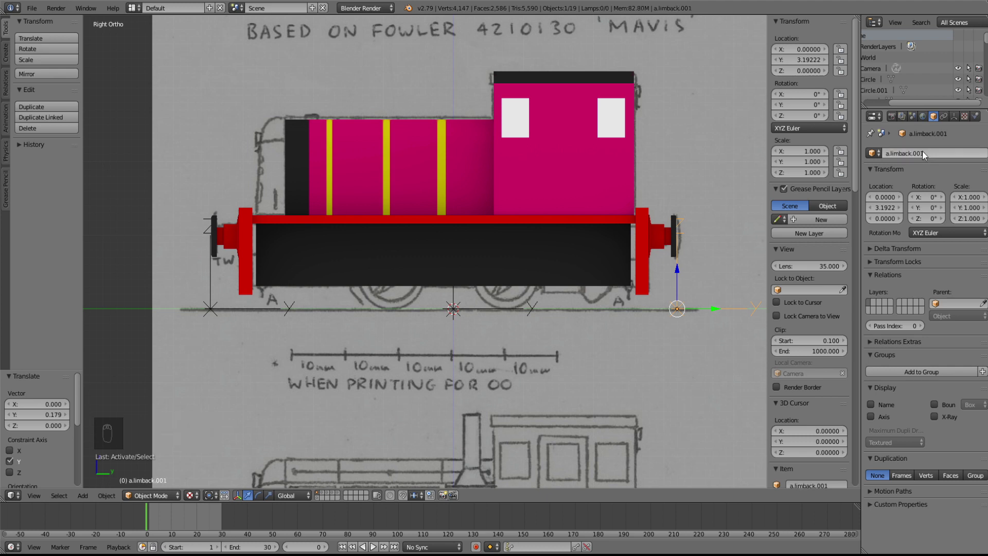
pyautogui.click(936, 153)
pyautogui.press('BackSpace')
pyautogui.press('BackSpace')
pyautogui.press('BackSpace')
pyautogui.press('Return')
# - Select the center empty and restore its name to a.bog0
pyautogui.rightClick(515, 307)
pyautogui.click(941, 154)
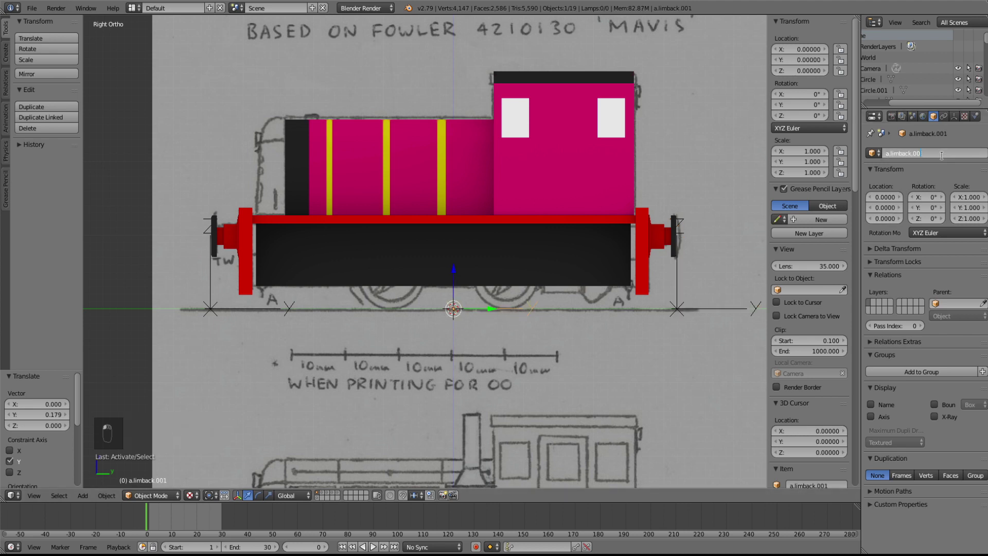
pyautogui.press('BackSpace')
pyautogui.press('BackSpace')
pyautogui.press('BackSpace')
pyautogui.press('BackSpace')
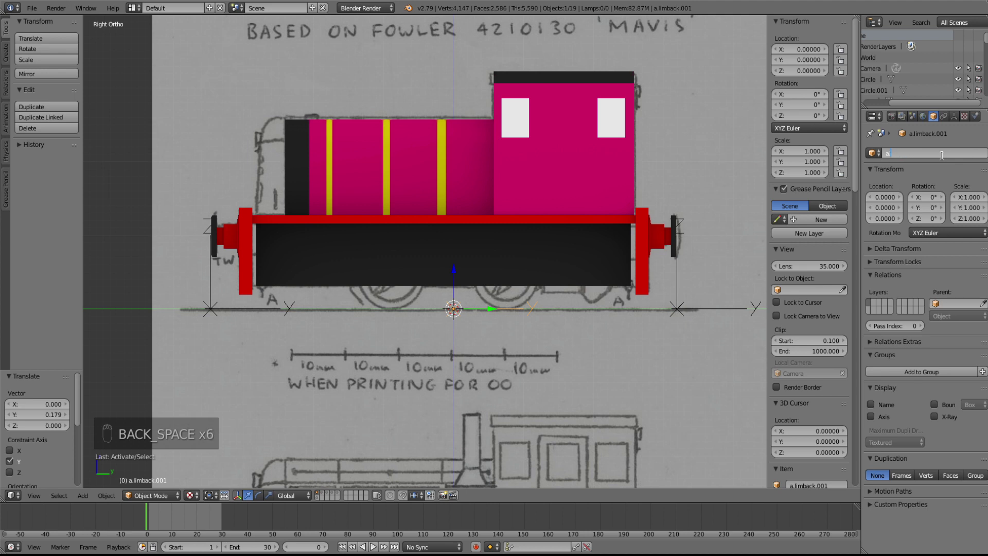
pyautogui.write('.bog0')
pyautogui.press('Return')
# - Select the empty at the front buffers and rename it as a.limfront
pyautogui.rightClick(278, 308)
pyautogui.click(928, 150)
pyautogui.hotkey('ctrl', 'BackSpace')
pyautogui.hotkey('ctrl', 'BackSpace')
pyautogui.press('BackSpace')
pyautogui.press('BackSpace')
pyautogui.press('BackSpace')
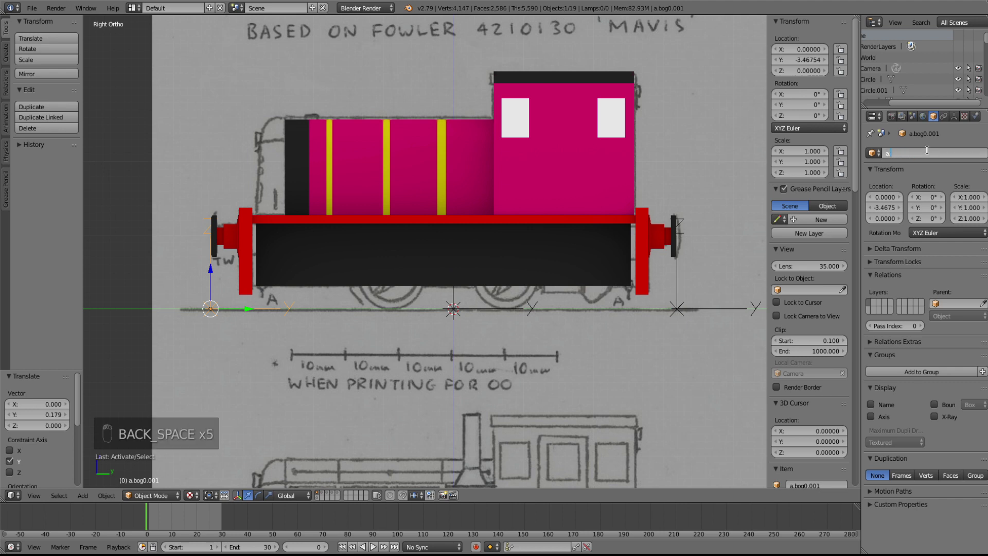
pyautogui.write('limfront')
pyautogui.click(562, 330)
# - Check the names of the center and rear empties and inspect the placement of all three around the locomotive
pyautogui.rightClick(515, 308)
pyautogui.rightClick(704, 304)
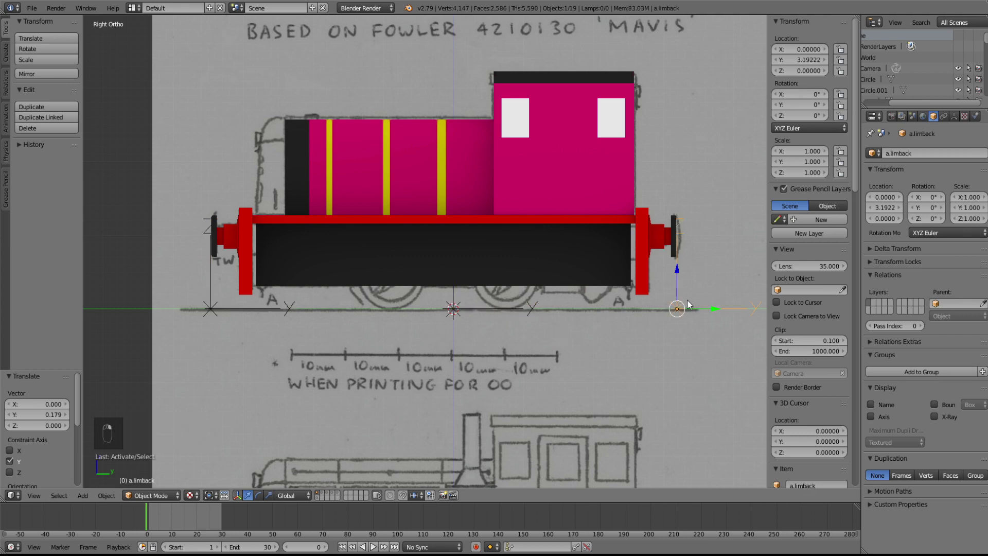
pyautogui.moveTo(427, 359); pyautogui.dragTo(458, 393, button='middle')
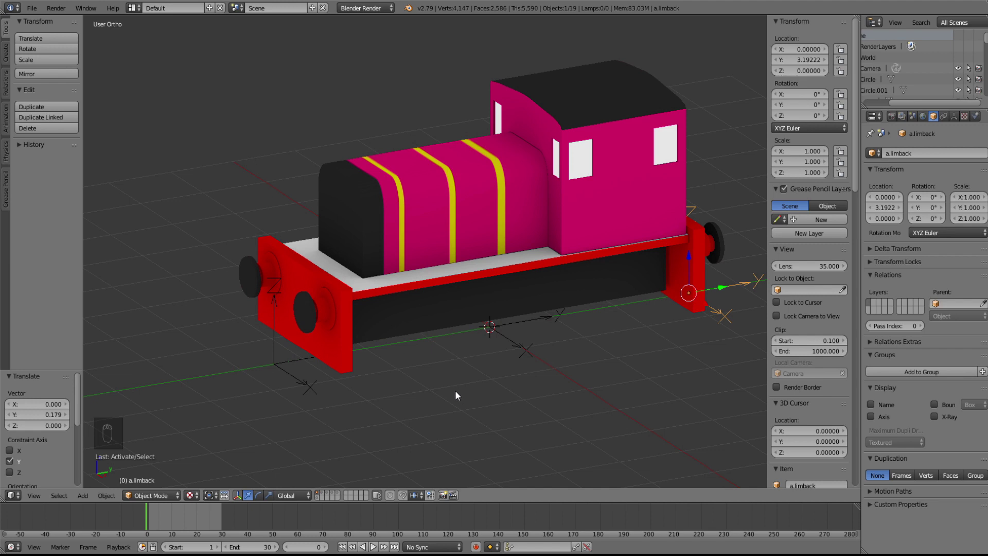
pyautogui.scroll(3, 455, 394)
pyautogui.scroll(-1, 455, 394)
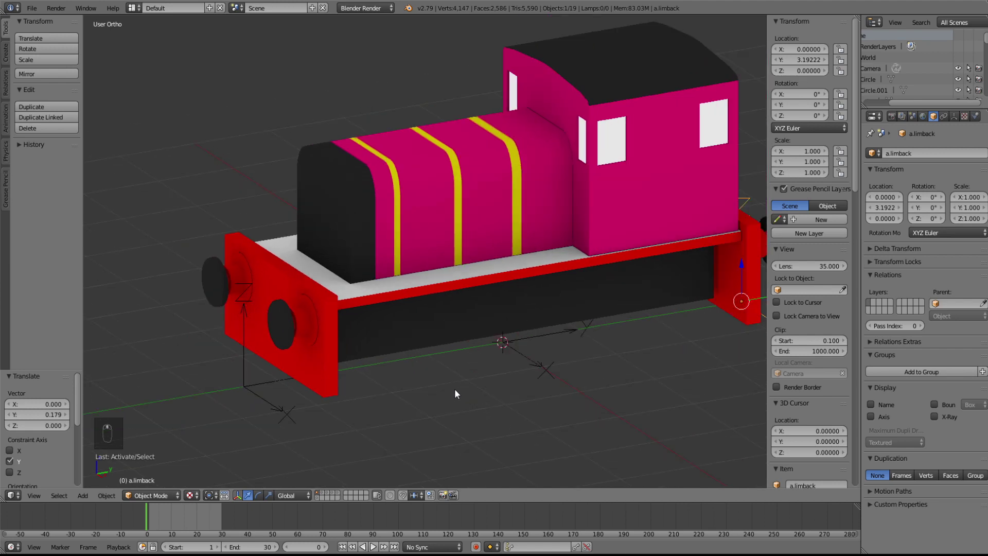
pyautogui.scroll(-1, 455, 394)
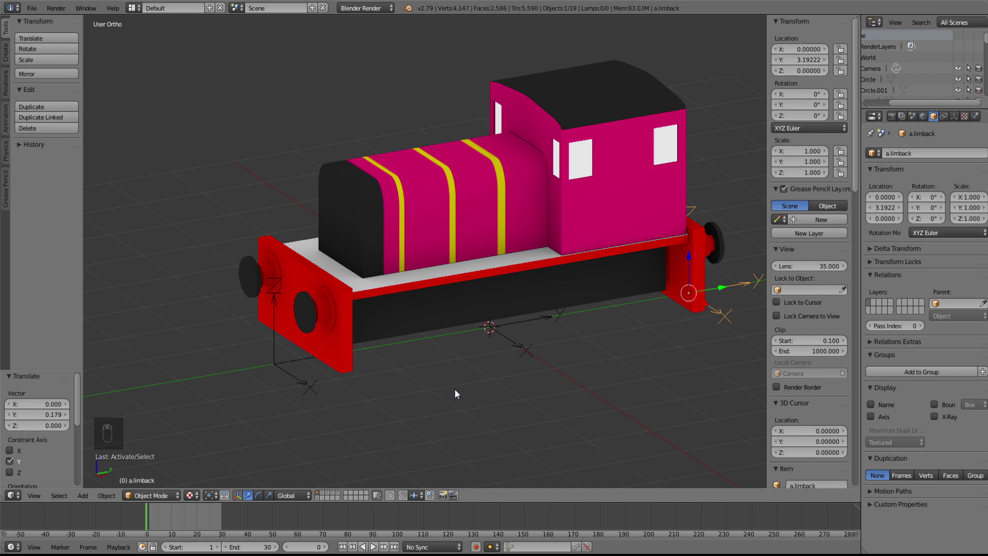
# - Save the Blender file
pyautogui.click(33, 9)
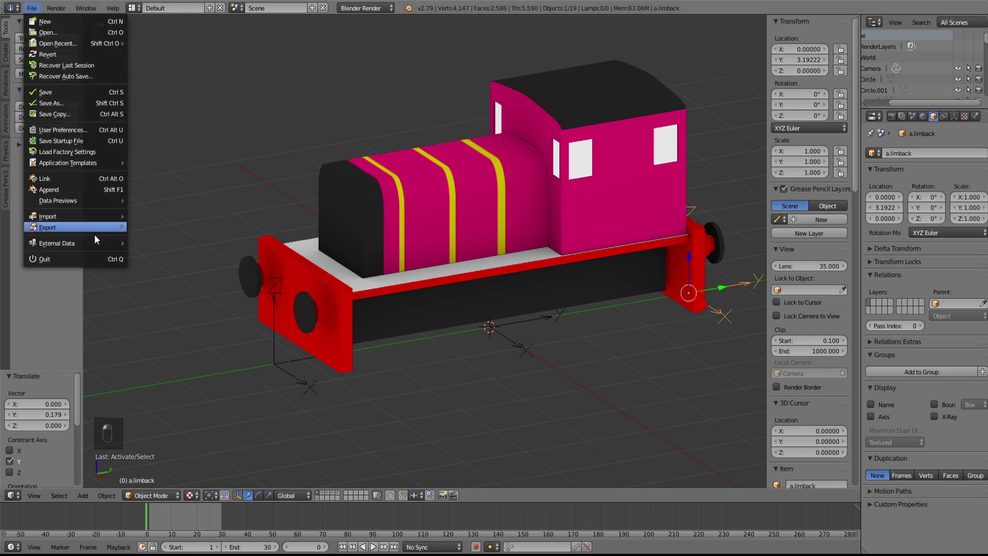
pyautogui.moveTo(93, 228)
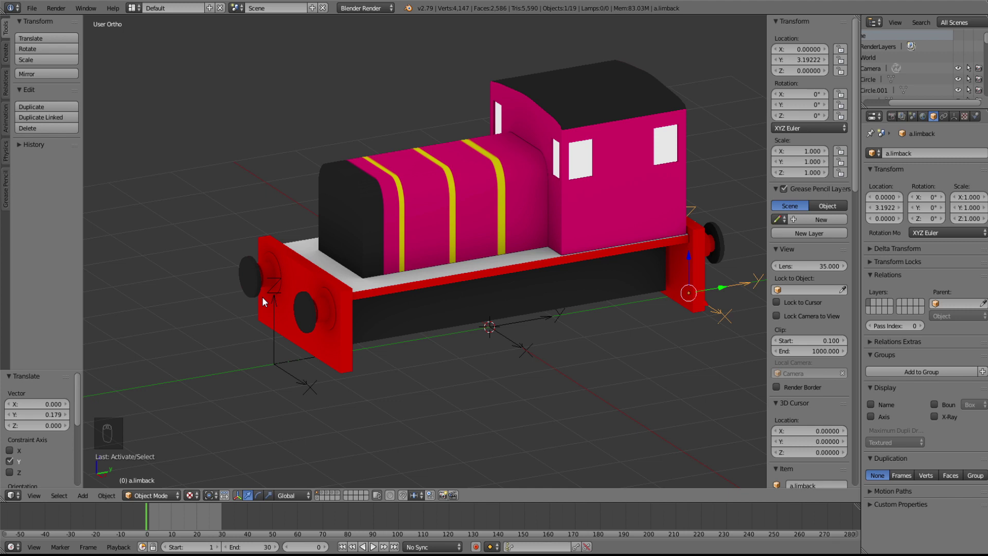
pyautogui.click(32, 8)
pyautogui.click(54, 93)
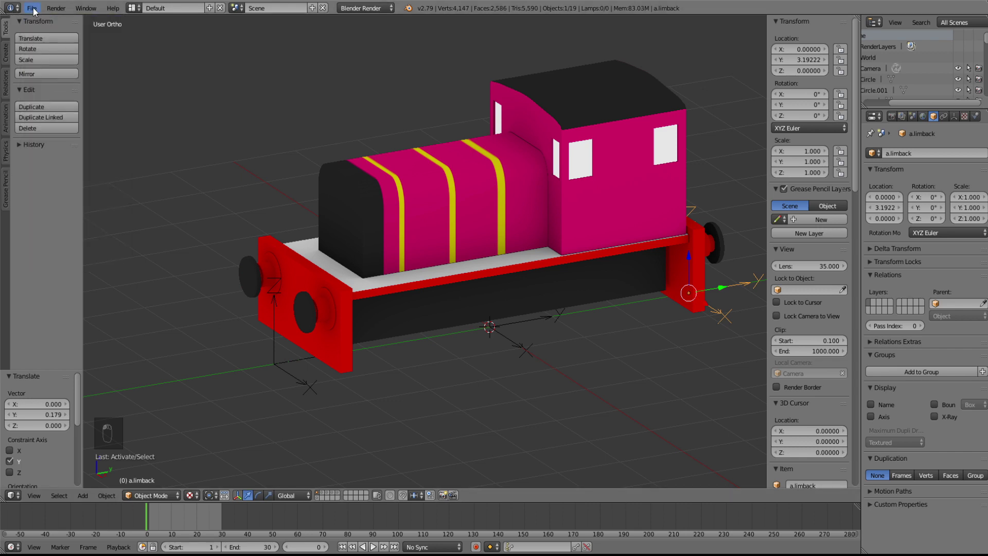
# - Select all the locomotive body objects and start a Trainz Mesh and Animation export into the Body folder
pyautogui.press('a')
pyautogui.press('a')
pyautogui.press('a')
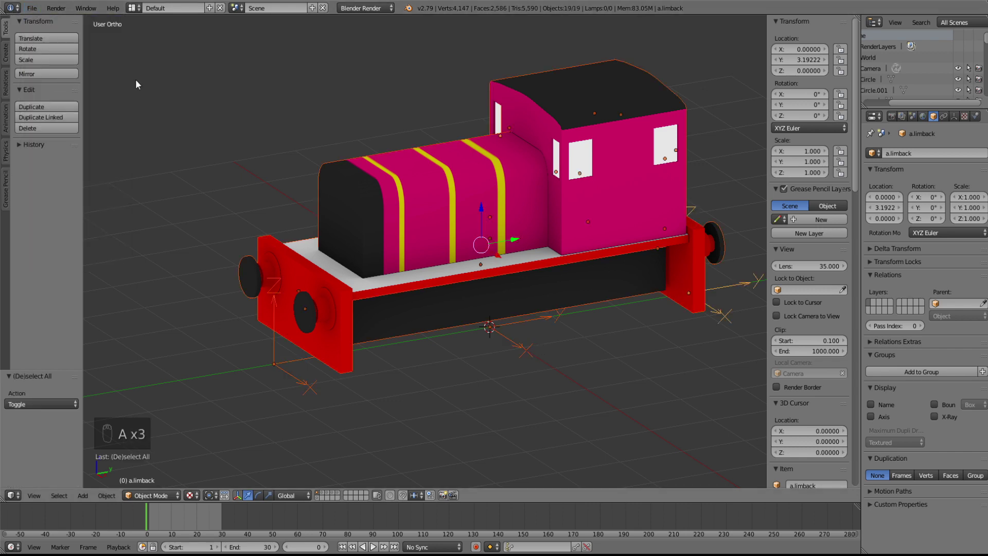
pyautogui.click(35, 10)
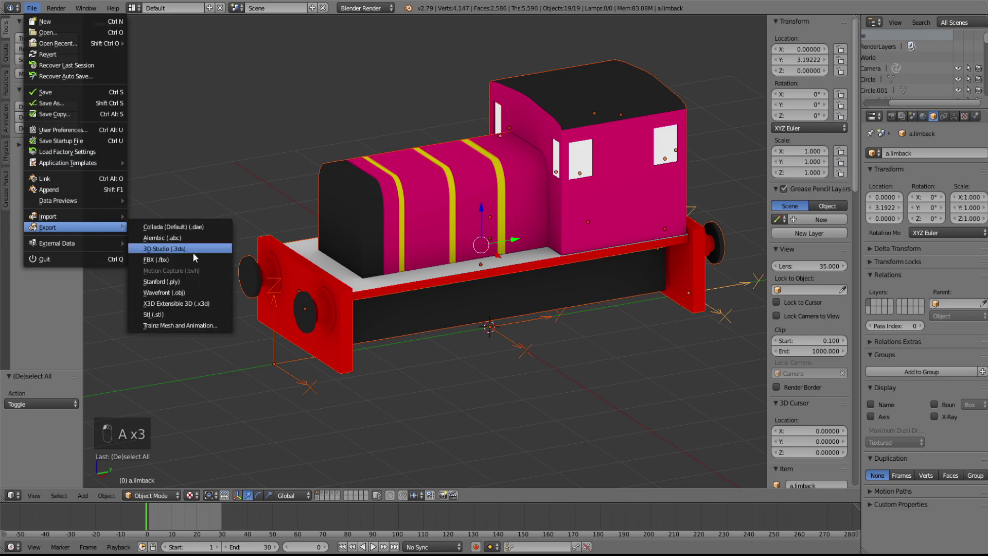
pyautogui.click(190, 328)
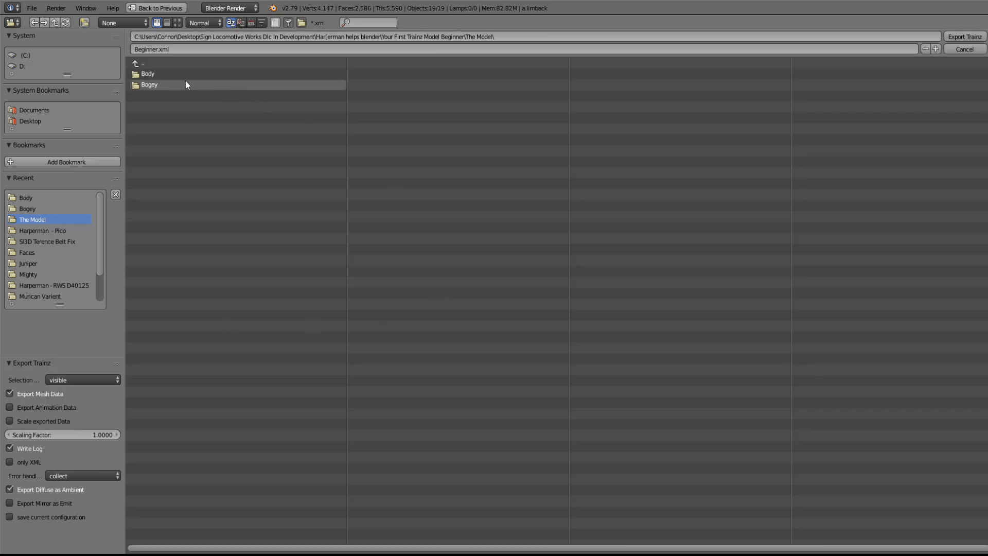
pyautogui.click(168, 74)
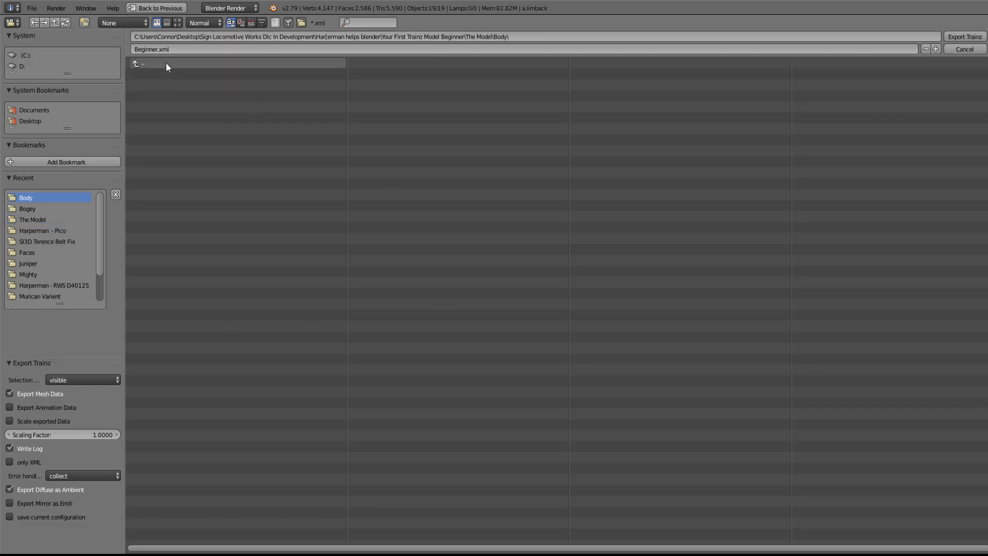
# - Name the export file Body and export the locomotive body
pyautogui.click(157, 50)
pyautogui.press('BackSpace')
pyautogui.press('BackSpace')
pyautogui.press('BackSpace')
pyautogui.press('BackSpace')
pyautogui.press('BackSpace')
pyautogui.press('BackSpace')
pyautogui.press('BackSpace')
pyautogui.press('BackSpace')
pyautogui.write('Body')
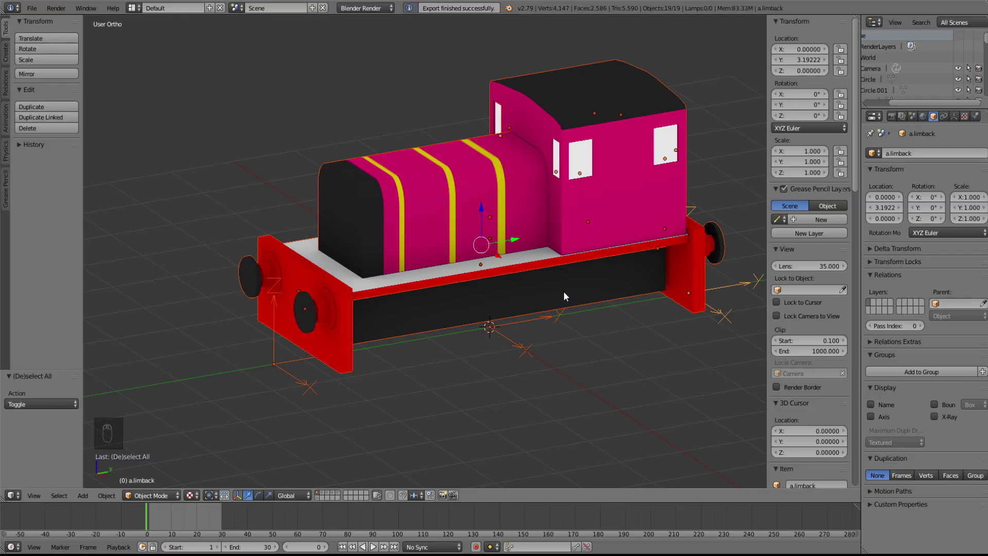
# - Deselect everything and display only the layer holding the wheels and their bounding boxes
pyautogui.moveTo(501, 353); pyautogui.dragTo(456, 369, button='middle')
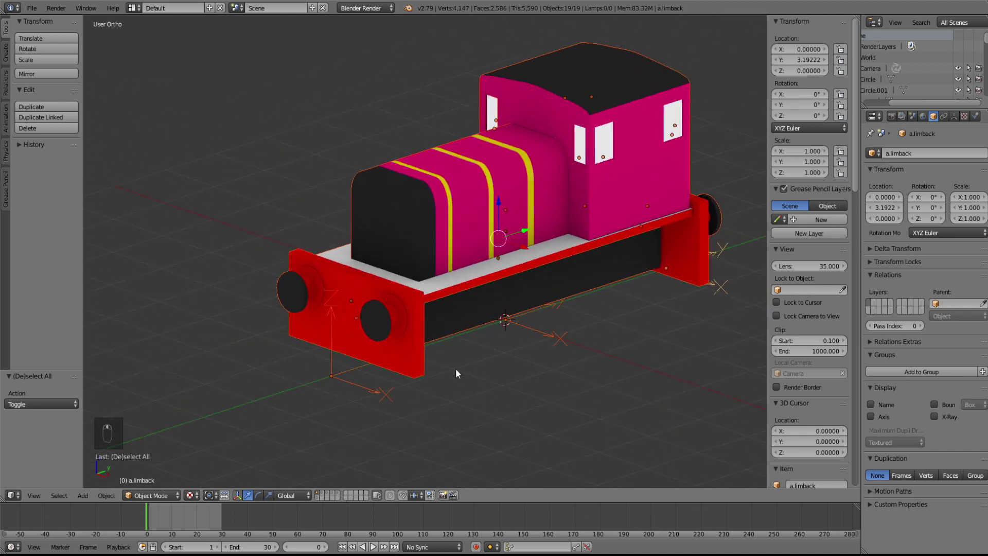
pyautogui.press('a')
pyautogui.click(322, 493)
pyautogui.click(327, 493)
pyautogui.click(332, 492)
pyautogui.click(336, 493)
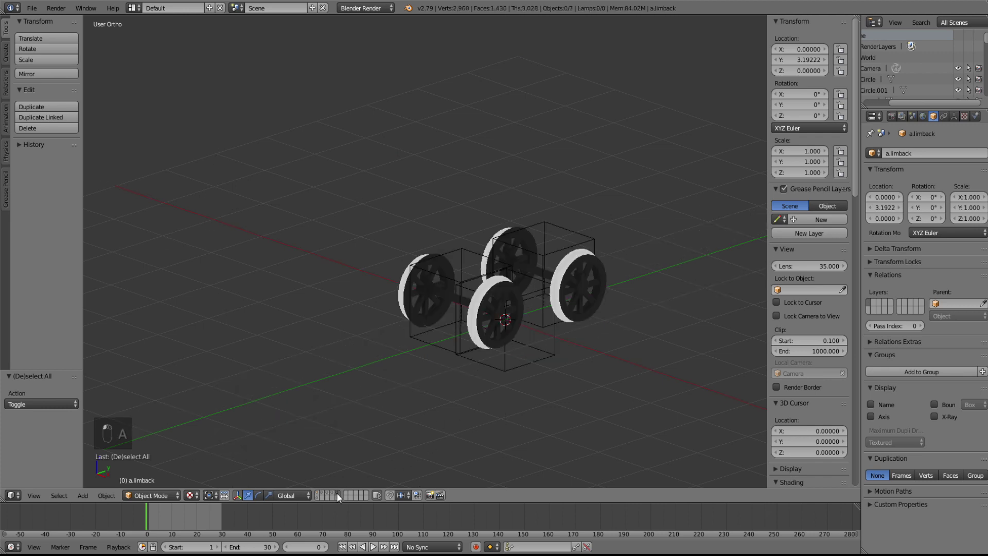
# - In the right side view, select the b.r.main box and add the front wheel box b.r.whl1 to the selection
pyautogui.moveTo(543, 366); pyautogui.dragTo(482, 370, button='middle')
pyautogui.scroll(3, 484, 374)
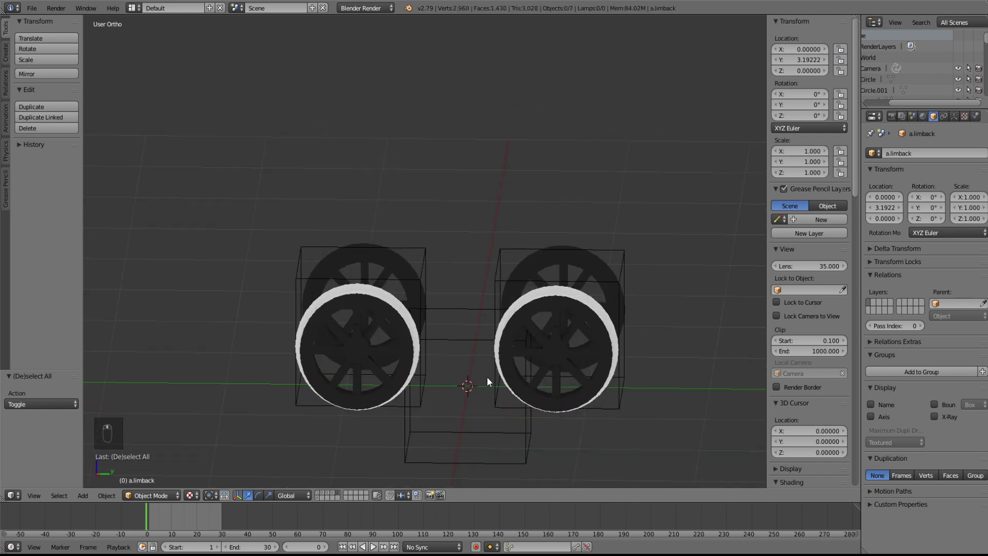
pyautogui.press('KP_3')
pyautogui.scroll(2, 461, 327)
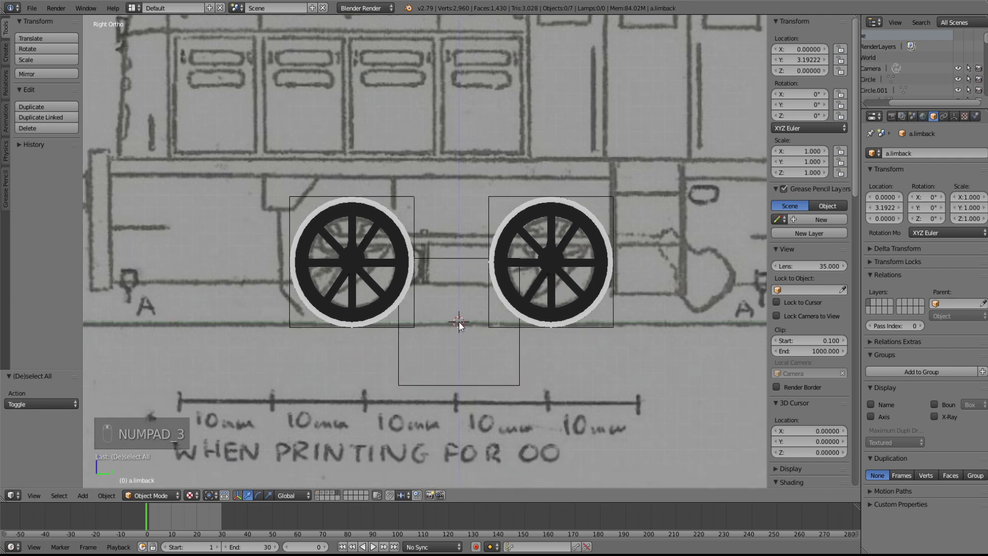
pyautogui.rightClick(441, 249)
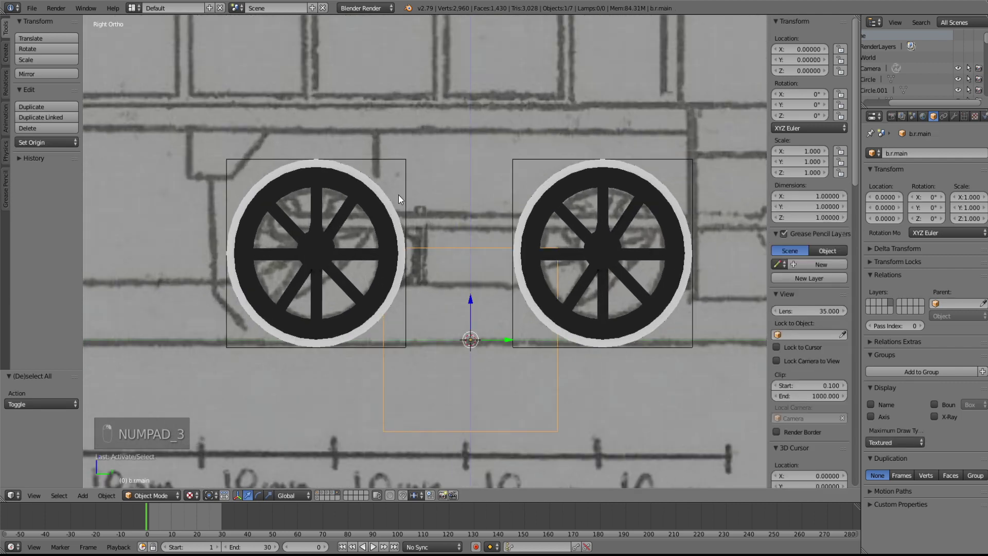
pyautogui.keyDown('shift'); pyautogui.rightClick(407, 183); pyautogui.keyUp('shift')
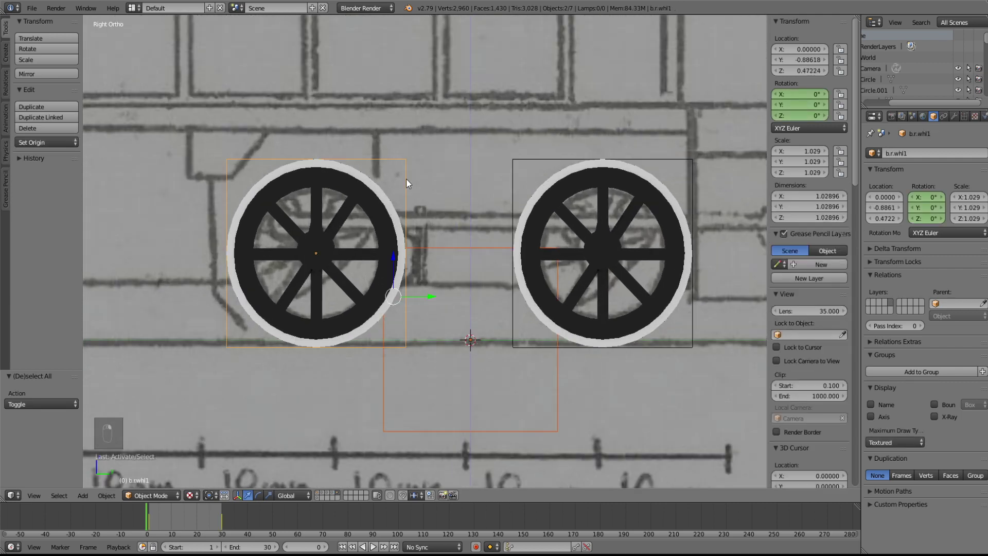
# - Try to parent b.r.main to the front wheel box b.r.whl1, and undo the parenting
pyautogui.hotkey('ctrl', 'p')
pyautogui.click(406, 178)
pyautogui.hotkey('ctrl', 'z')
pyautogui.hotkey('ctrl', 'z')
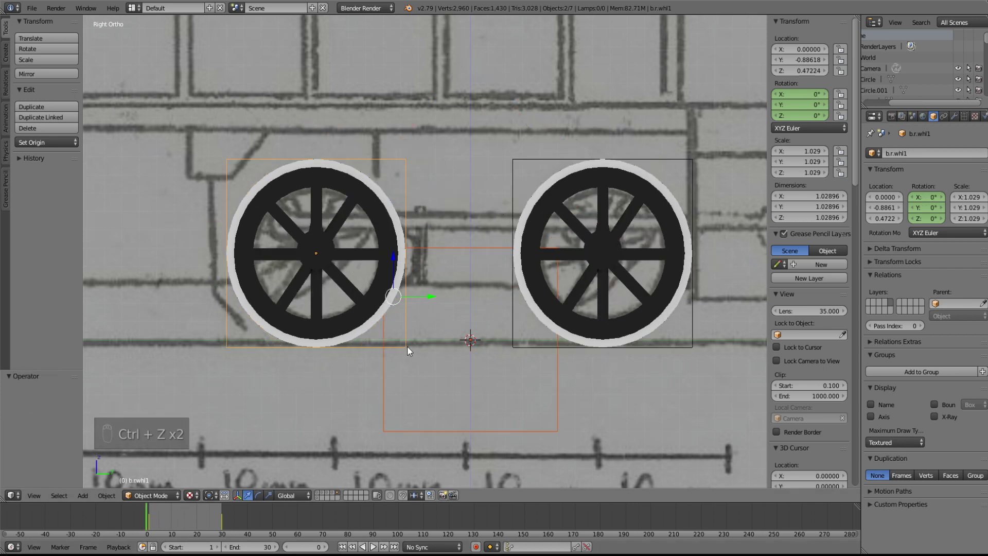
# - Make b.r.main the active object and parent the front wheel box b.r.whl1 to it
pyautogui.keyDown('shift'); pyautogui.rightClick(467, 248); pyautogui.keyUp('shift')
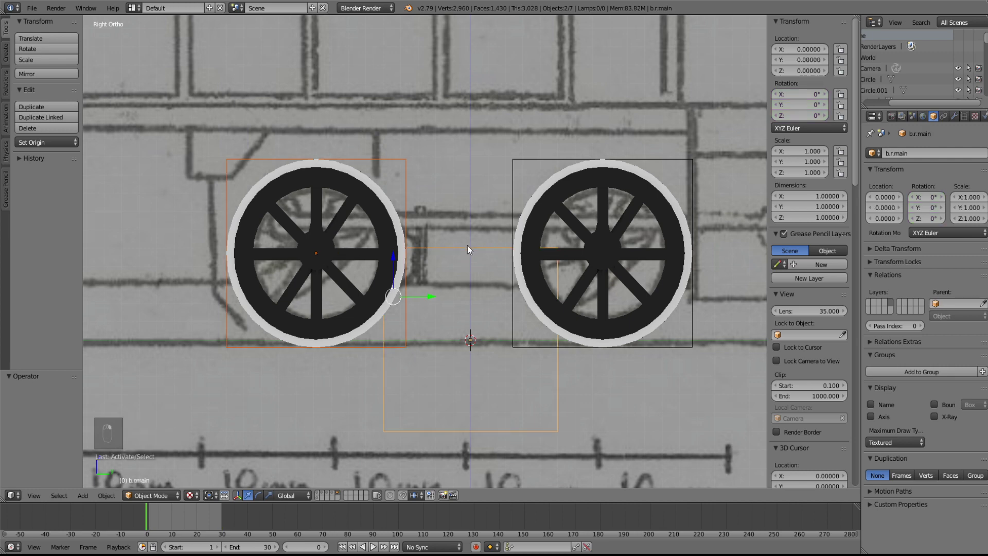
pyautogui.hotkey('ctrl', 'p')
pyautogui.click(467, 245)
pyautogui.moveTo(150, 520)
pyautogui.mouseDown()
pyautogui.moveTo(162, 514)
pyautogui.moveTo(147, 514)
pyautogui.mouseUp()
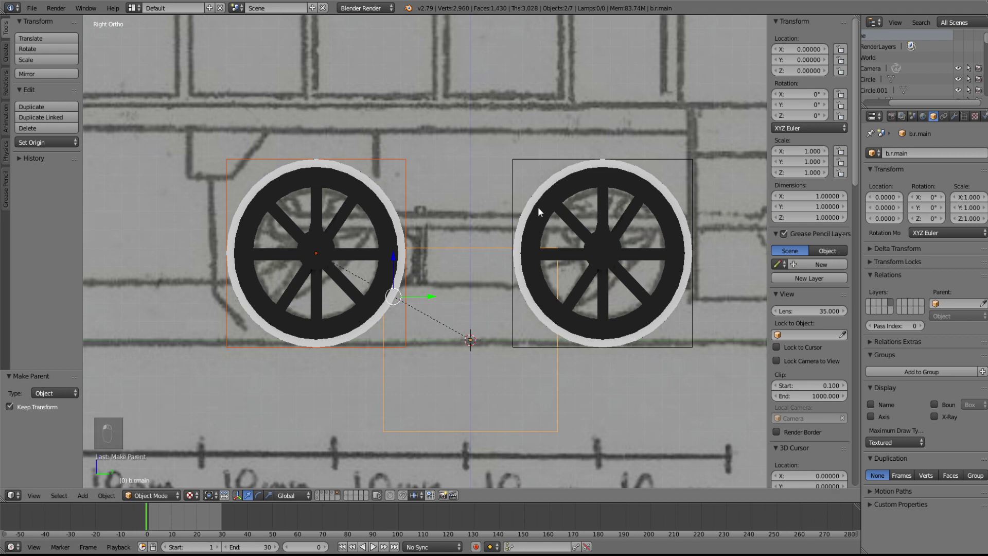
# - Parent the rear wheel box to b.r.main as an object parent
pyautogui.rightClick(512, 196)
pyautogui.keyDown('shift'); pyautogui.rightClick(474, 249); pyautogui.keyUp('shift')
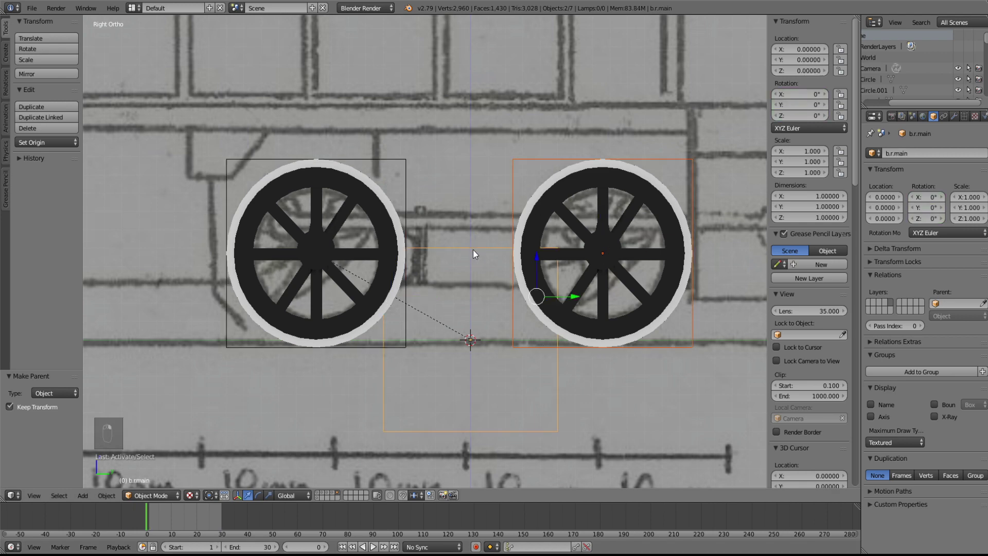
pyautogui.hotkey('ctrl', 'p')
pyautogui.click(474, 252)
# - Select all the bogey objects and start a Trainz Mesh and Animation export into the Bogey folder
pyautogui.moveTo(474, 252); pyautogui.dragTo(555, 319, button='middle')
pyautogui.press('a')
pyautogui.press('a')
pyautogui.press('a')
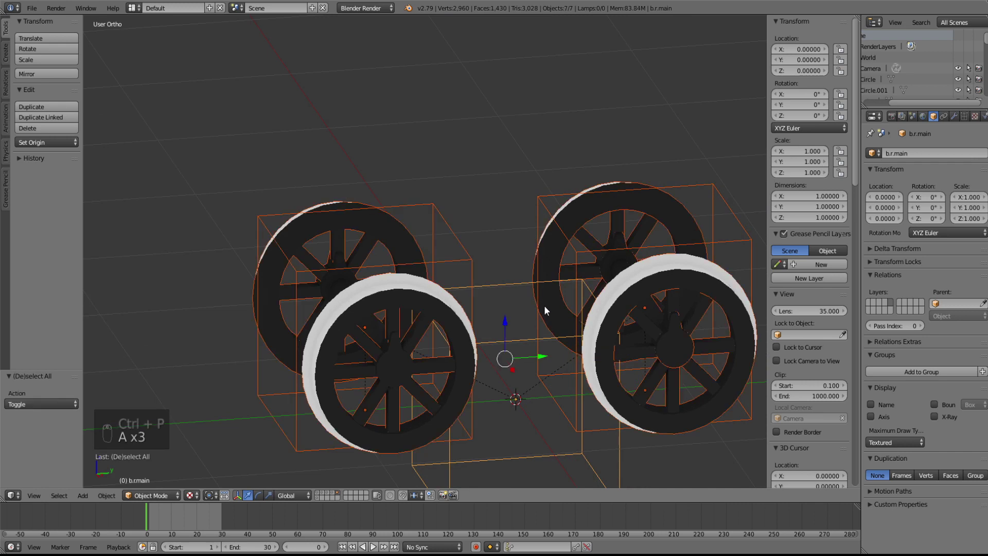
pyautogui.click(32, 8)
pyautogui.click(32, 8)
pyautogui.click(32, 8)
pyautogui.moveTo(93, 228)
pyautogui.click(168, 320)
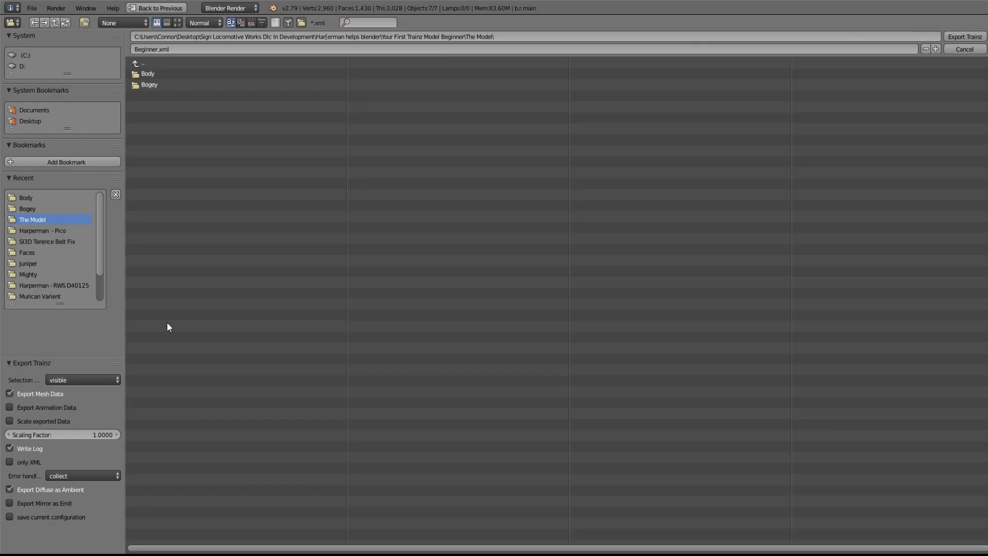
pyautogui.click(154, 85)
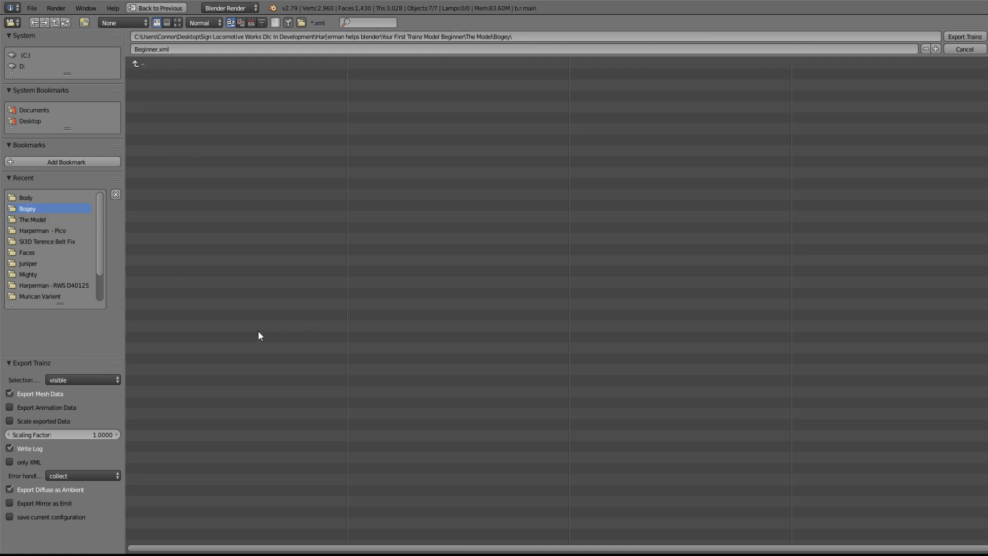
# - Enable Export Animation Data, name the file bog and export the wheels
pyautogui.click(39, 407)
pyautogui.click(156, 49)
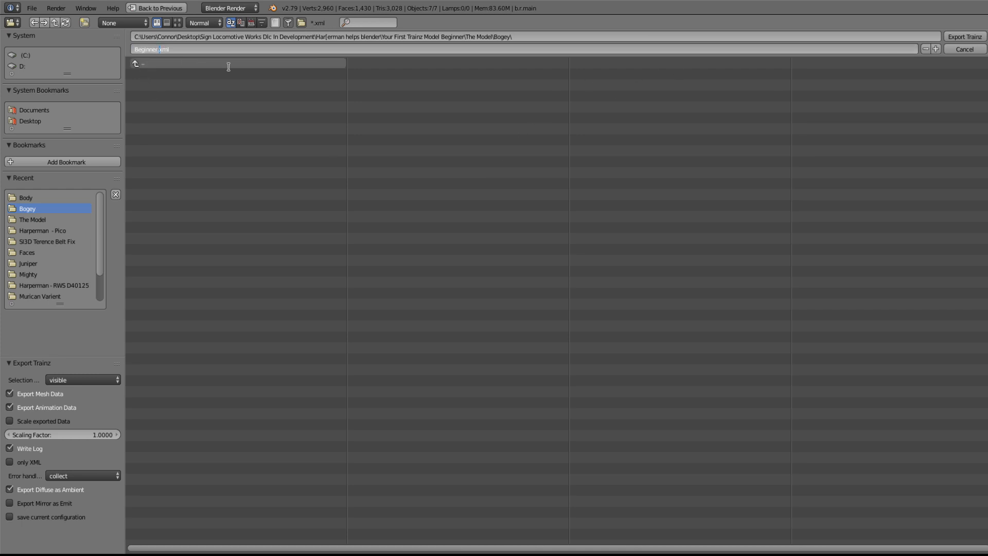
pyautogui.press('BackSpace')
pyautogui.press('BackSpace')
pyautogui.press('BackSpace')
pyautogui.press('BackSpace')
pyautogui.press('BackSpace')
pyautogui.press('BackSpace')
pyautogui.press('BackSpace')
pyautogui.press('BackSpace')
pyautogui.write('bog')
pyautogui.click(979, 34)
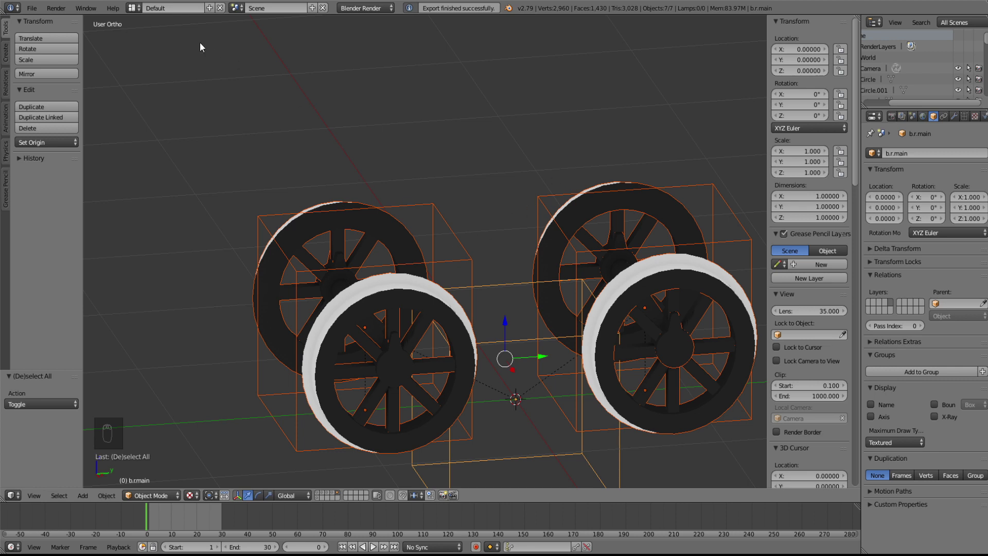
# - Show the system console to review the export output, and hide it again
pyautogui.click(86, 8)
pyautogui.click(112, 78)
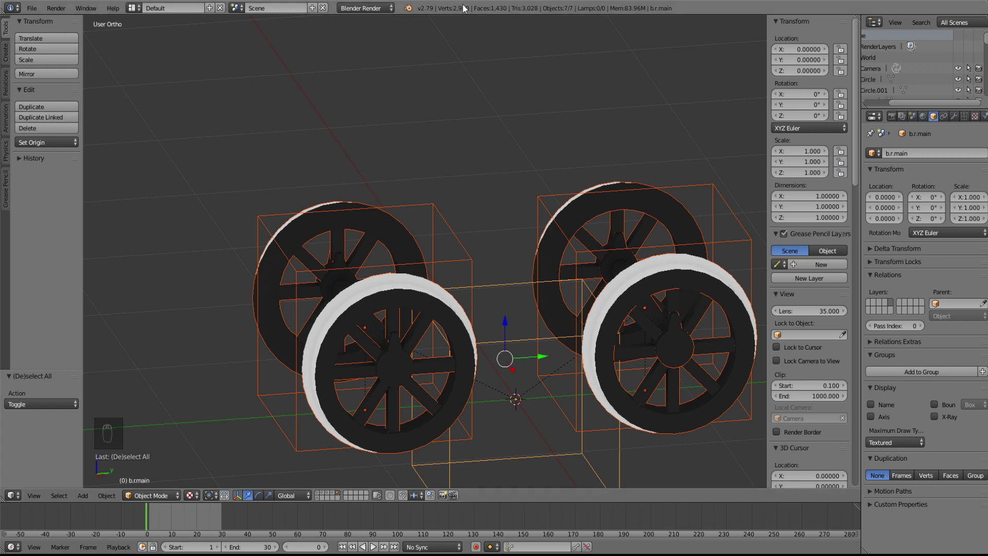
pyautogui.click(92, 11)
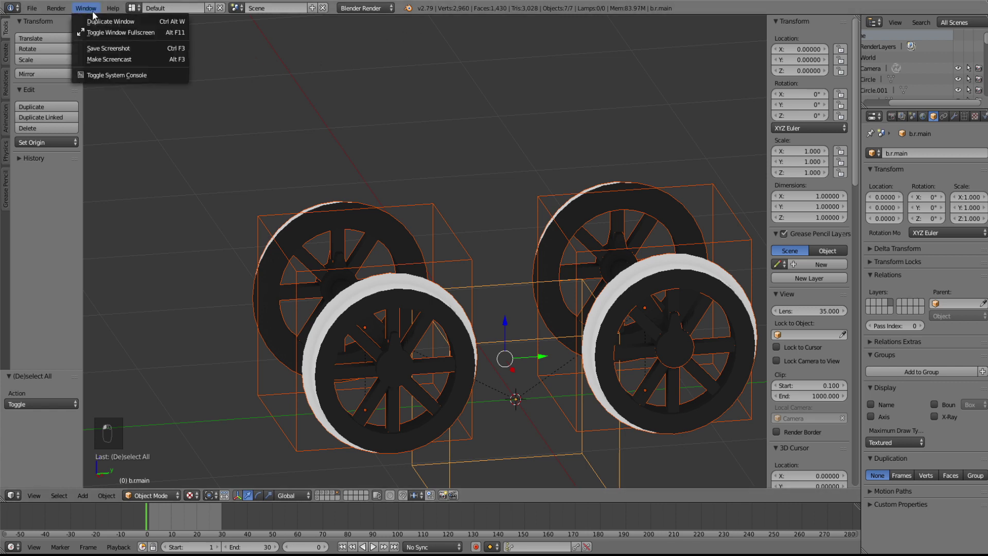
pyautogui.click(119, 70)
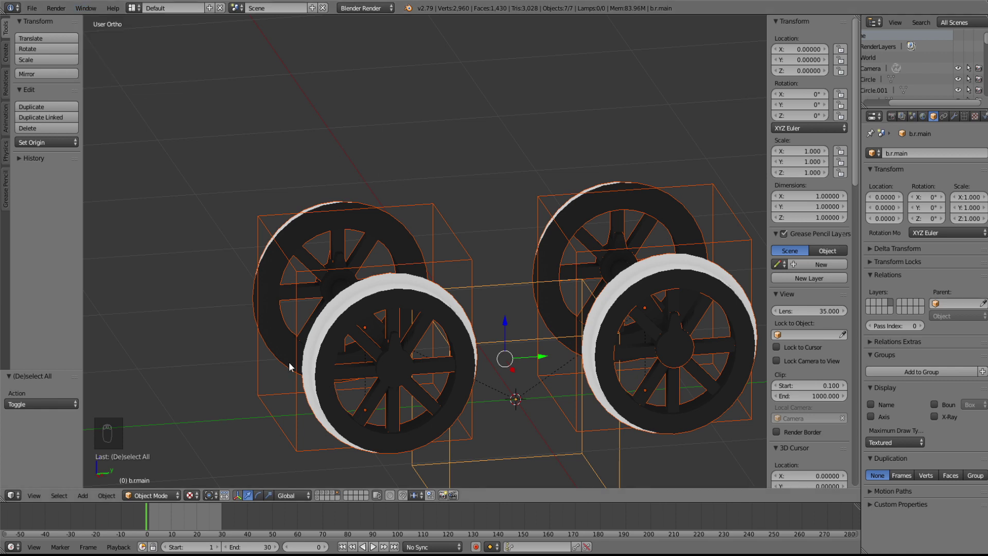
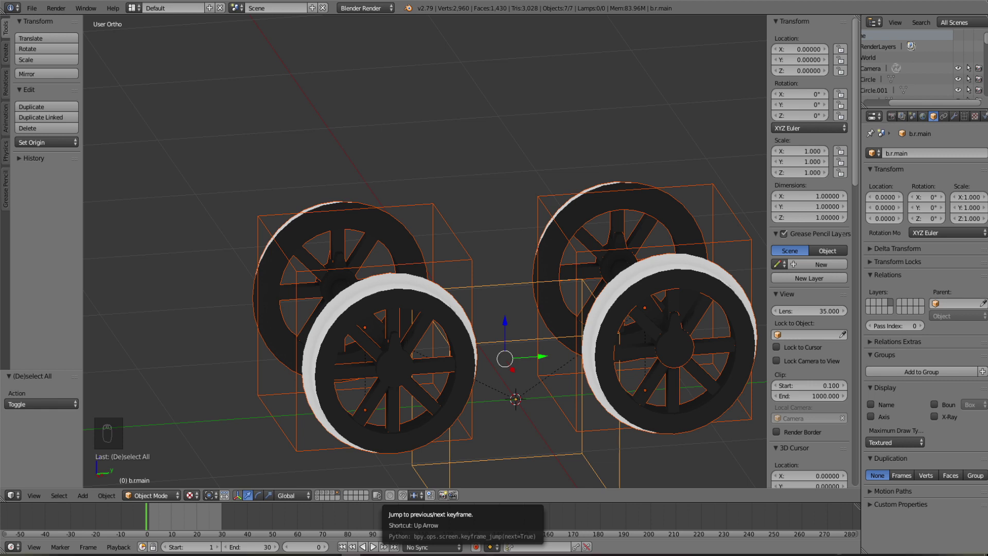
# - Switch to the Trainz Railroad Simulator 2019 launcher and open its Content Manager
pyautogui.hotkey('alt', 'Tab')
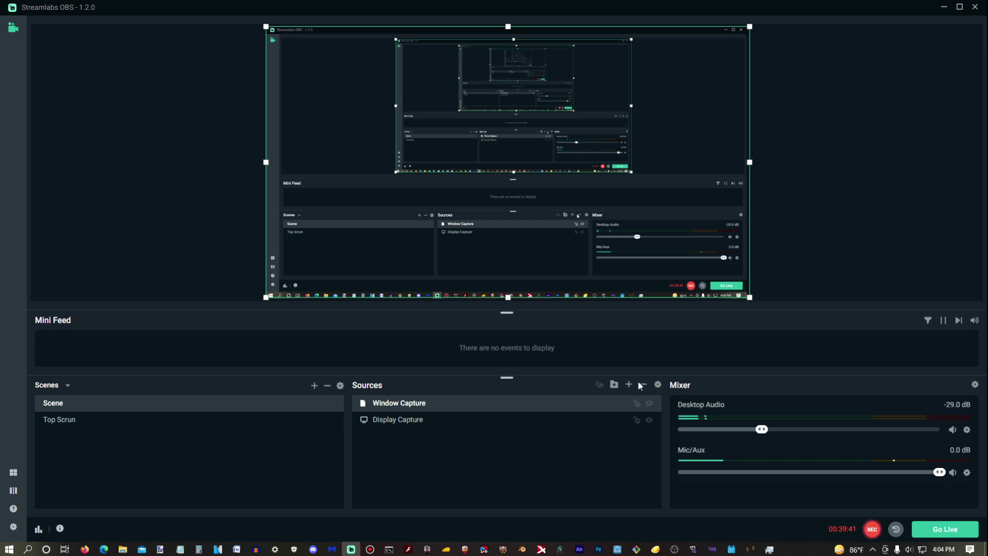
pyautogui.click(876, 205)
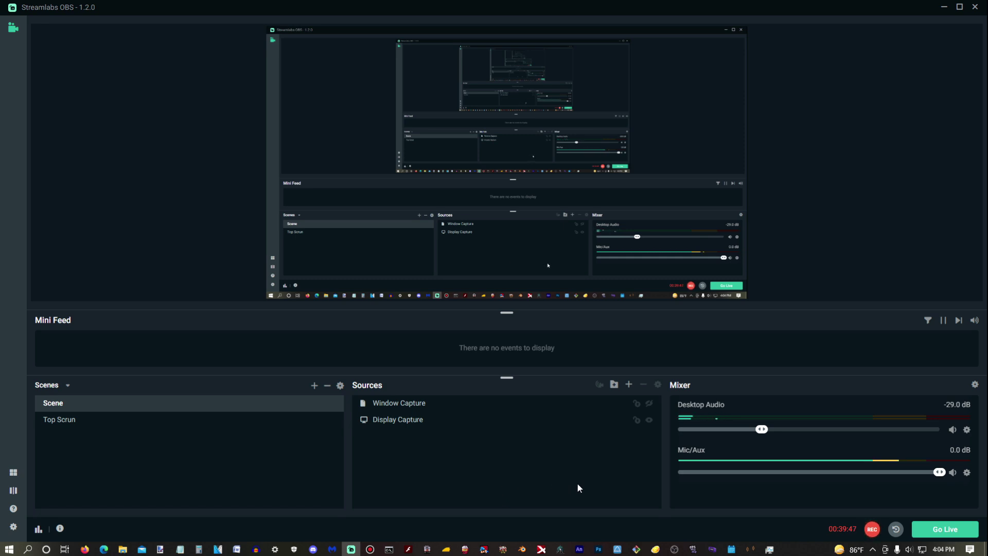
pyautogui.click(445, 549)
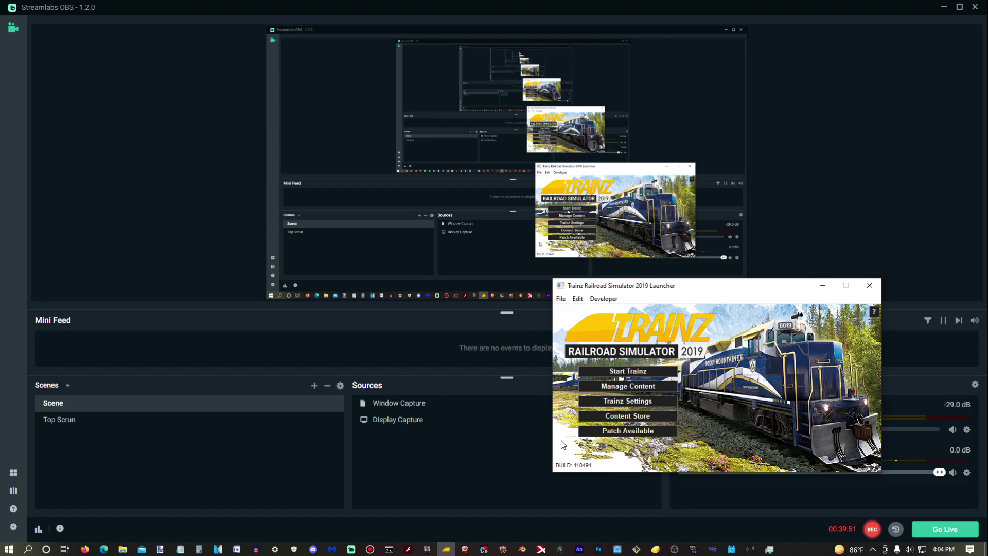
pyautogui.click(647, 388)
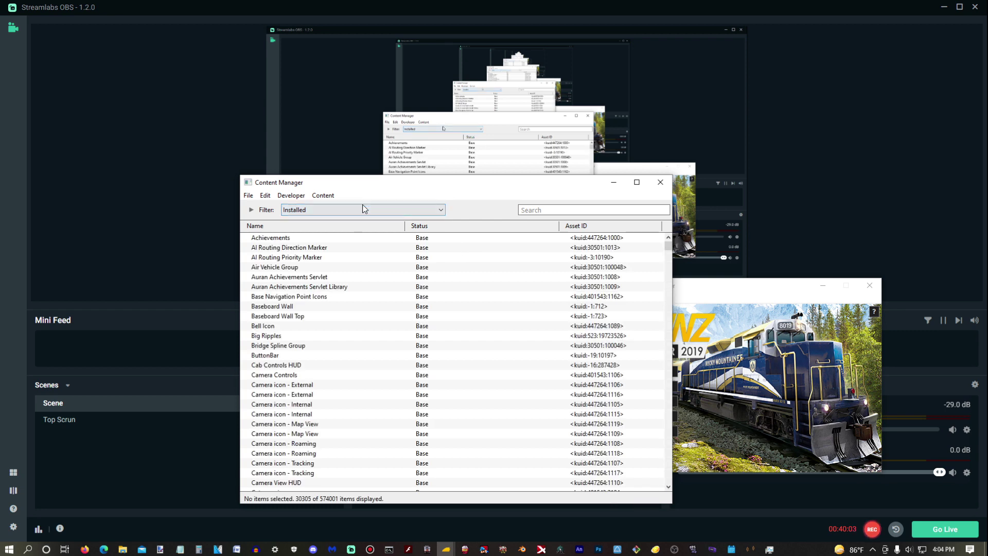
# - Search the installed content for Harperman and select the Angelica (Faceless) MK2 asset
pyautogui.click(550, 210)
pyautogui.write('Harperman')
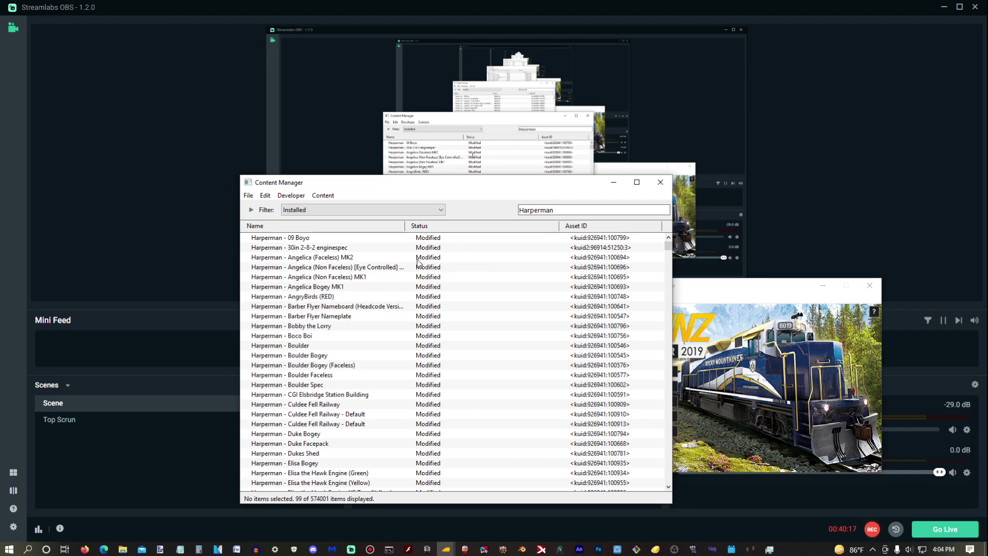
pyautogui.click(368, 258)
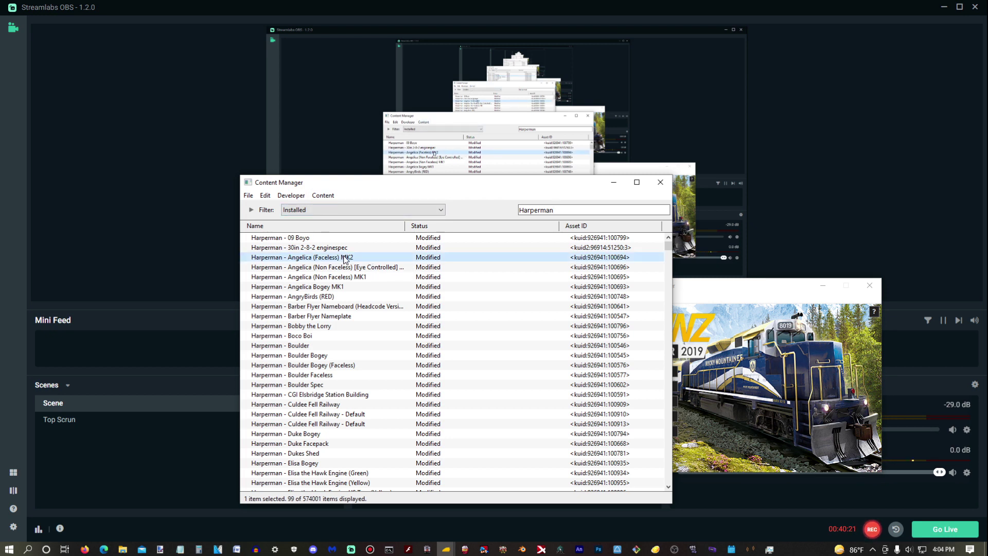
# - Replace the content search term with cr3d
pyautogui.moveTo(558, 210); pyautogui.dragTo(450, 211)
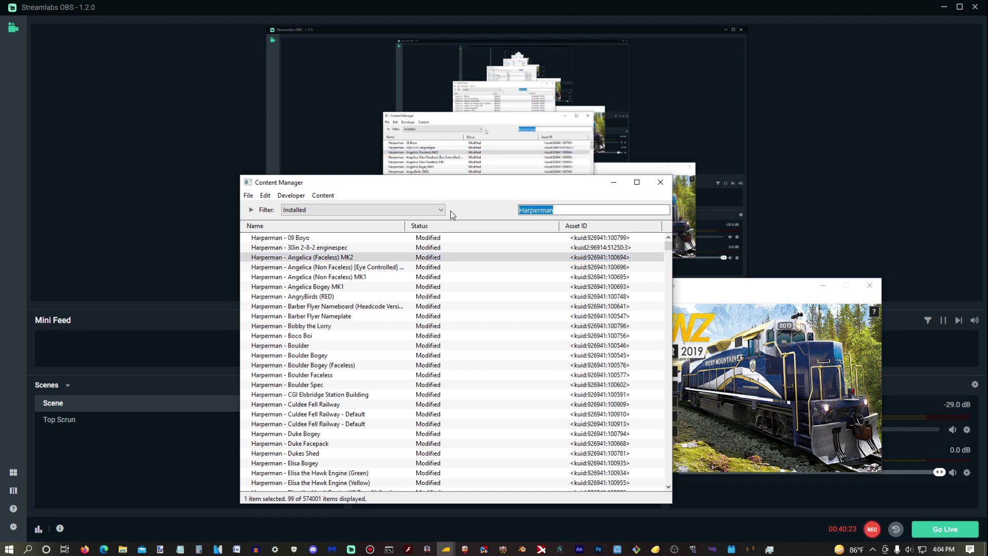
pyautogui.press('BackSpace')
pyautogui.write('cr3d')
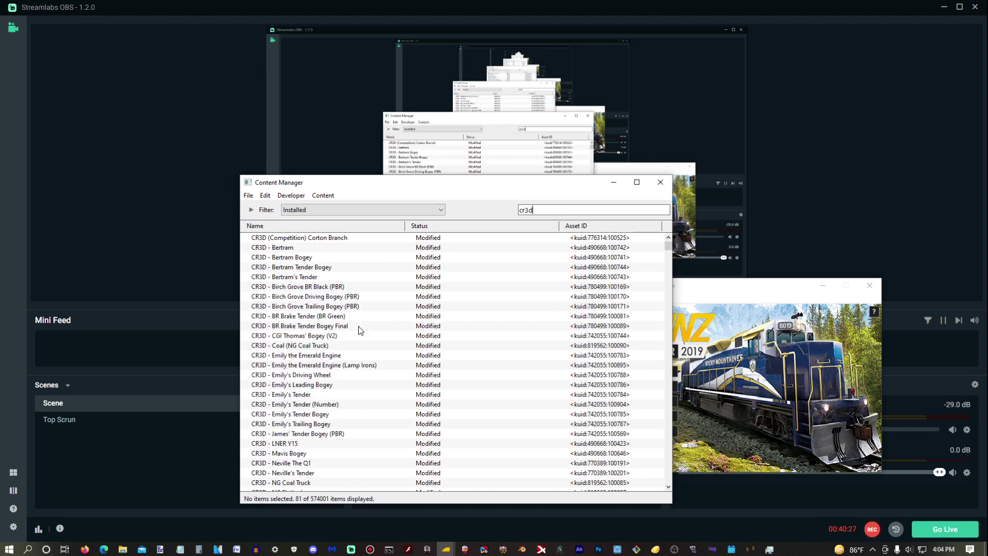
# - Select the CR3D - LNER Y15 asset and clone it
pyautogui.scroll(-1, 355, 340)
pyautogui.click(281, 416)
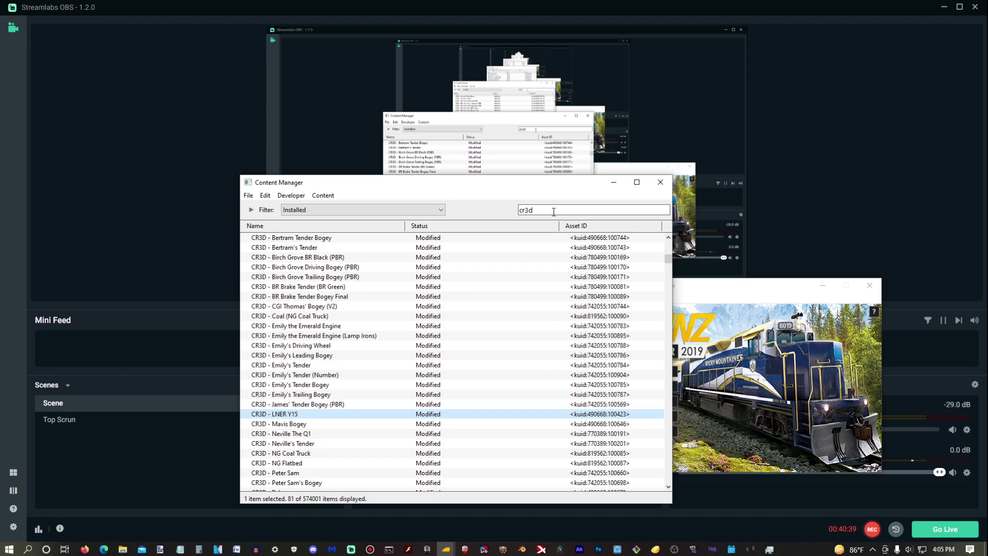
pyautogui.click(323, 195)
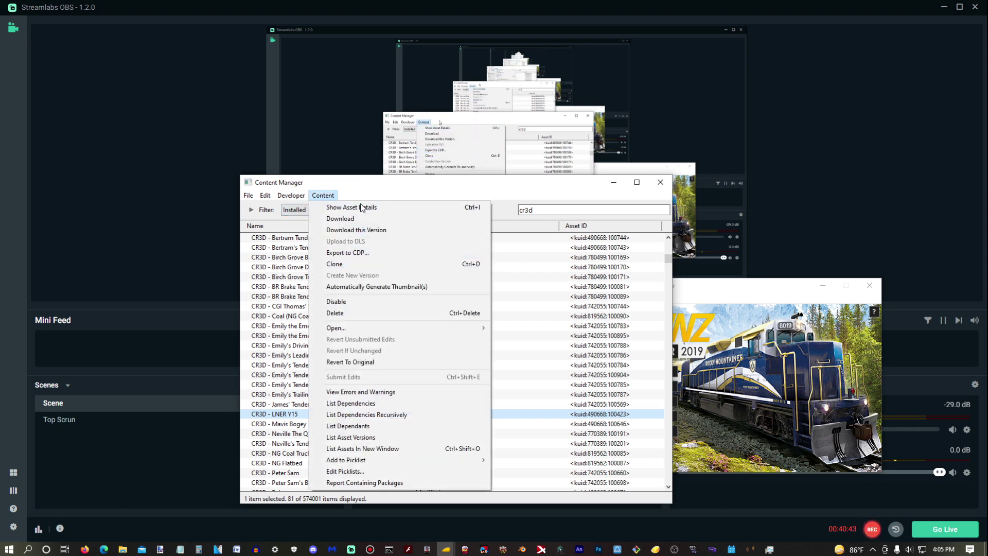
pyautogui.click(359, 264)
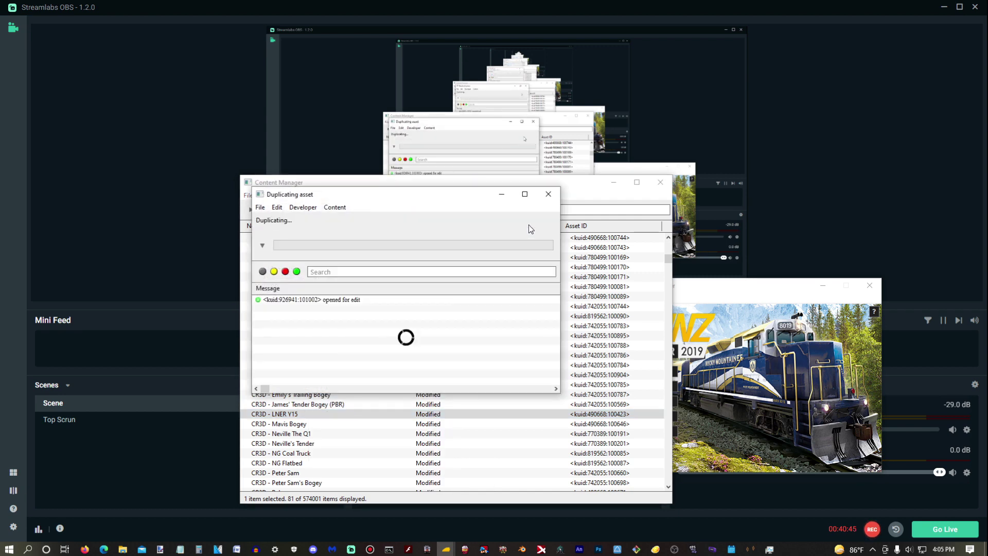
# - Close the duplication log and search the installed content for New Asset
pyautogui.click(544, 198)
pyautogui.press('BackSpace')
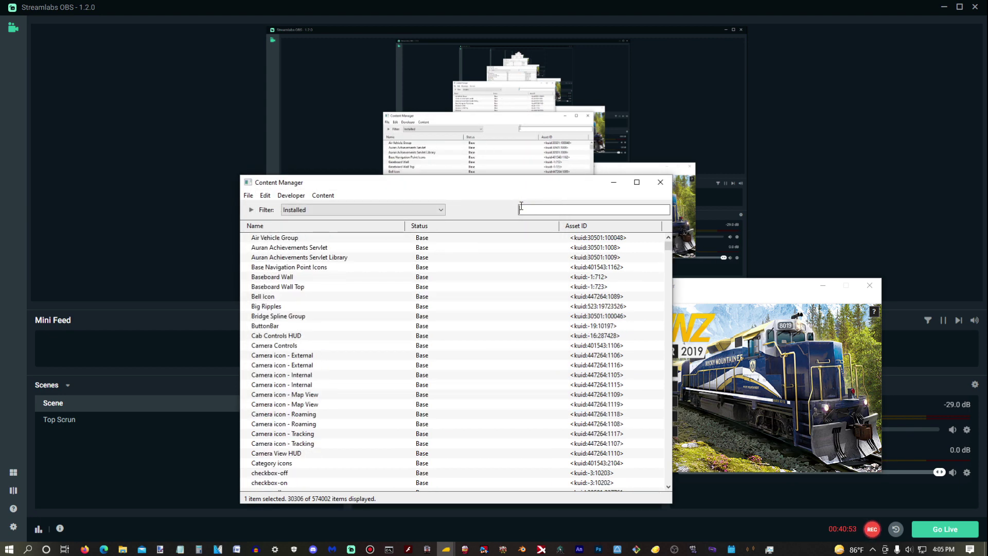
pyautogui.write('New A')
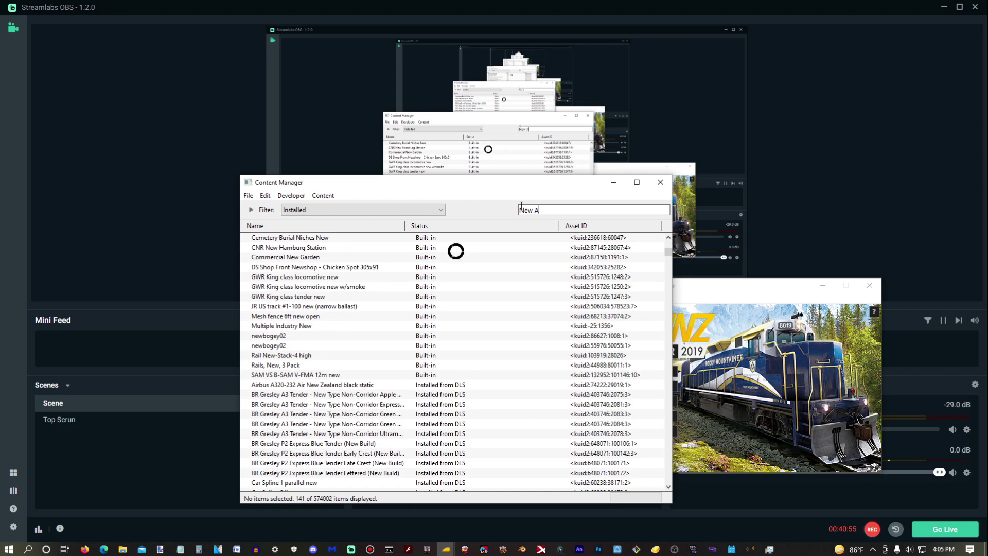
pyautogui.write('sset')
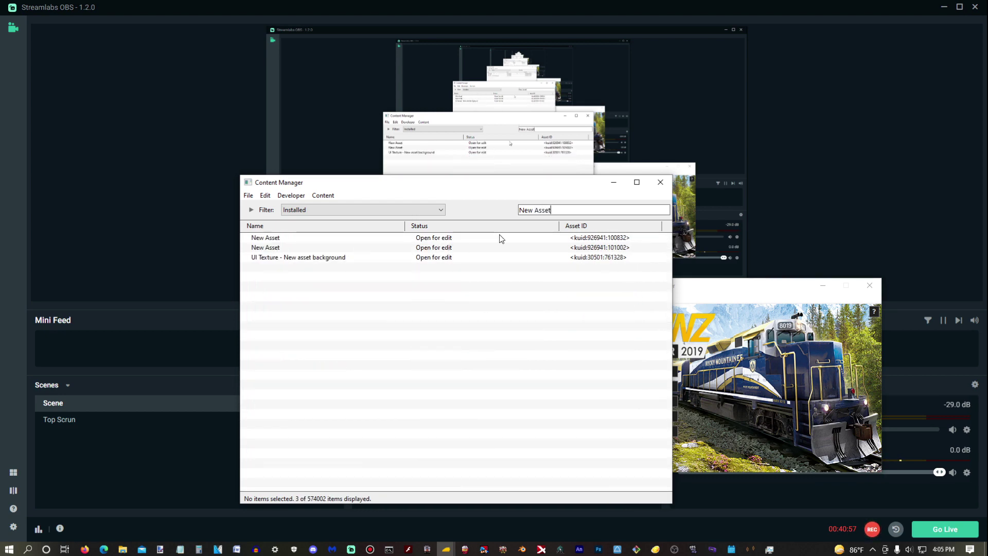
pyautogui.click(308, 249)
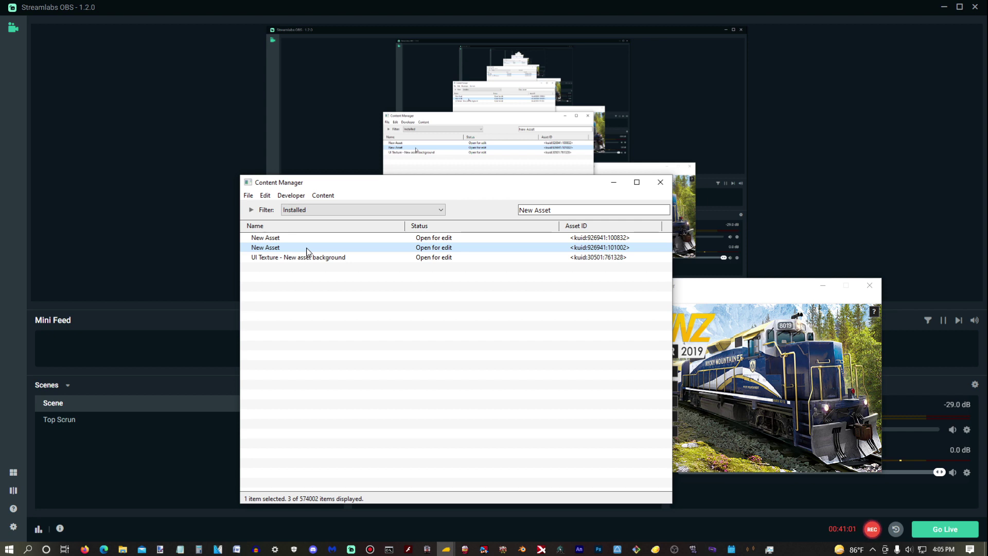
pyautogui.rightClick(310, 238)
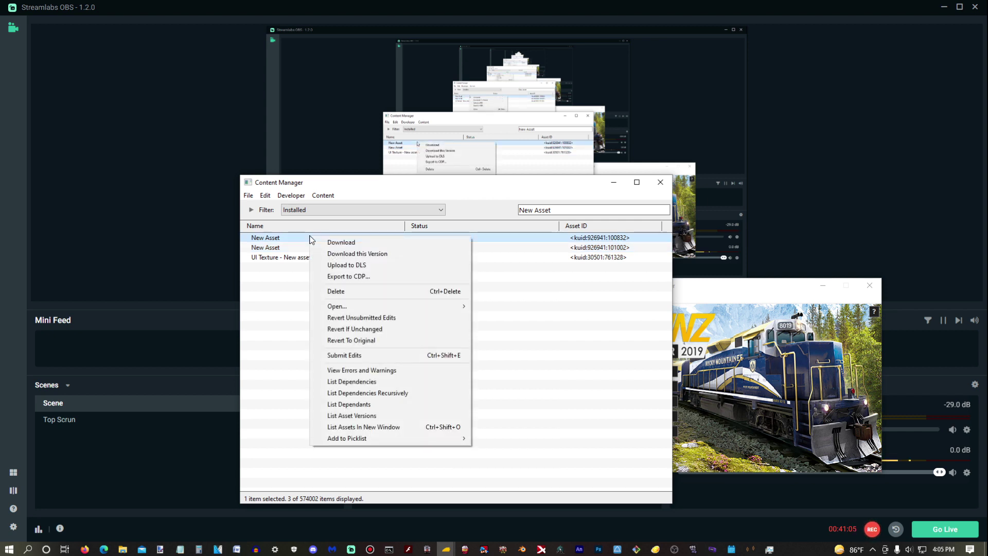
pyautogui.moveTo(372, 306)
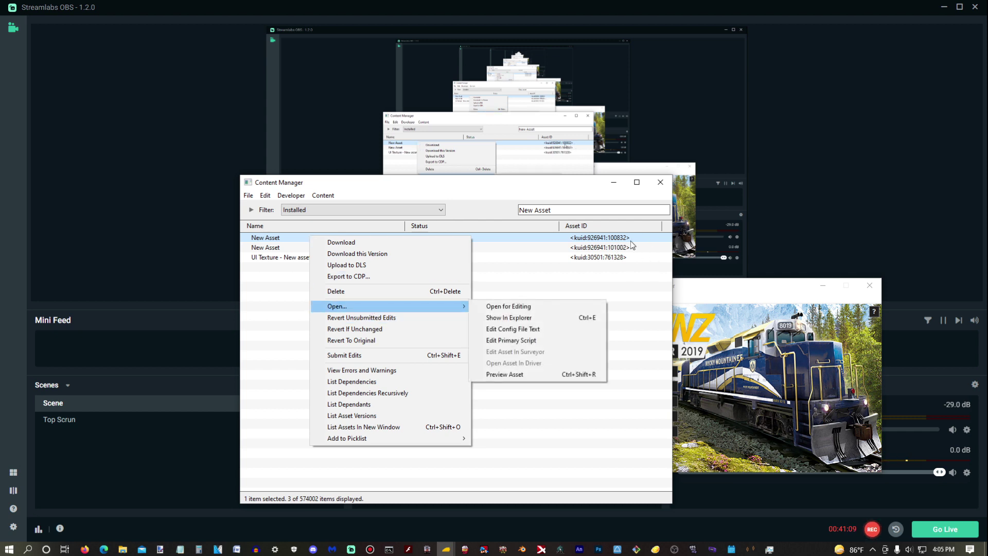
pyautogui.click(592, 317)
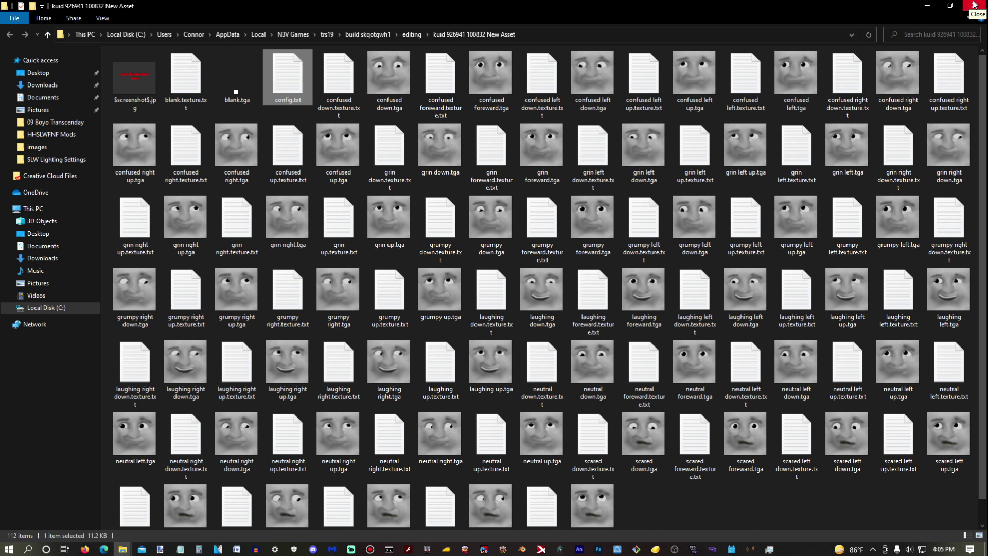
pyautogui.click(974, 5)
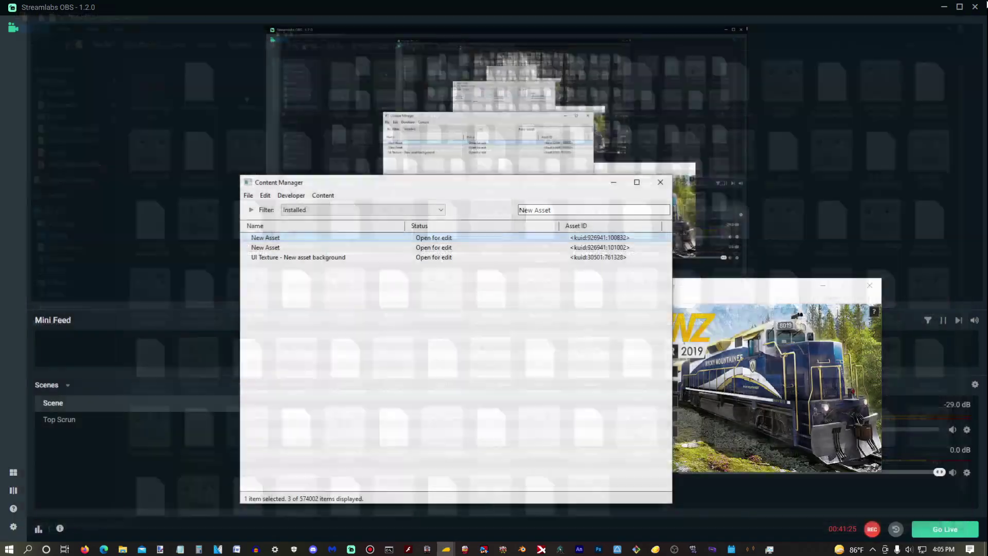
# - Show the files of the New Asset with ID kuid:926941:101002 in Explorer and display them as thumbnails
pyautogui.click(618, 252)
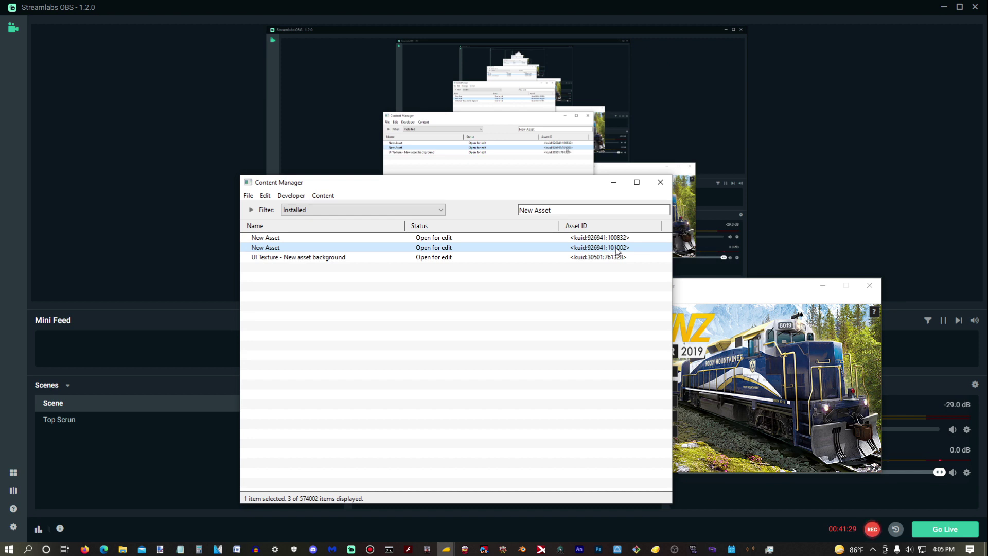
pyautogui.rightClick(608, 249)
pyautogui.moveTo(638, 321)
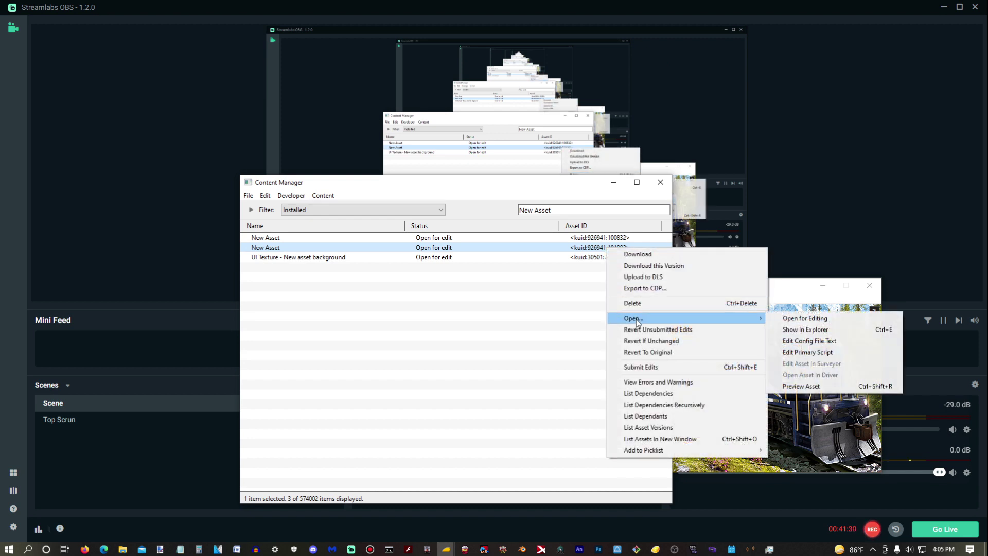
pyautogui.click(798, 325)
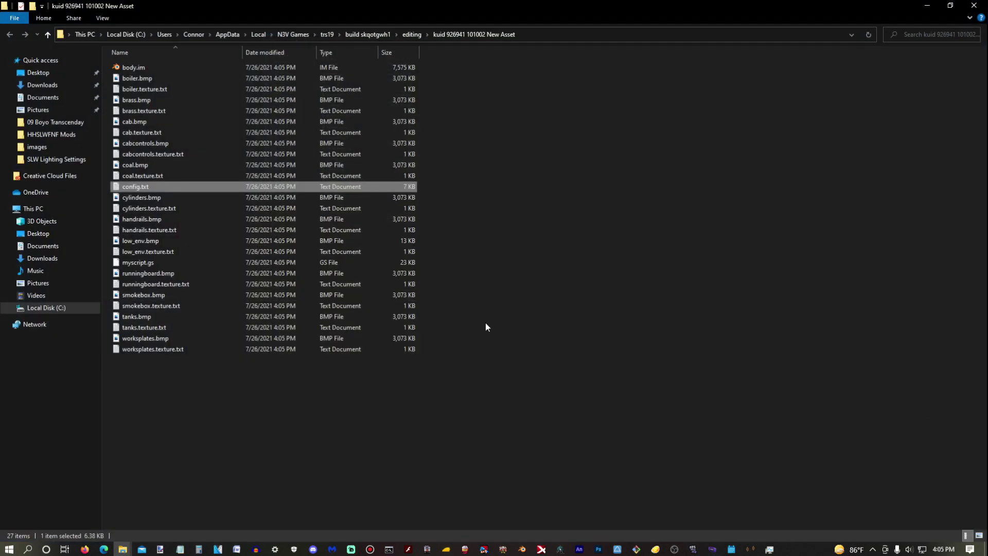
pyautogui.keyDown('ctrl'); pyautogui.scroll(5, 490, 317); pyautogui.keyUp('ctrl')
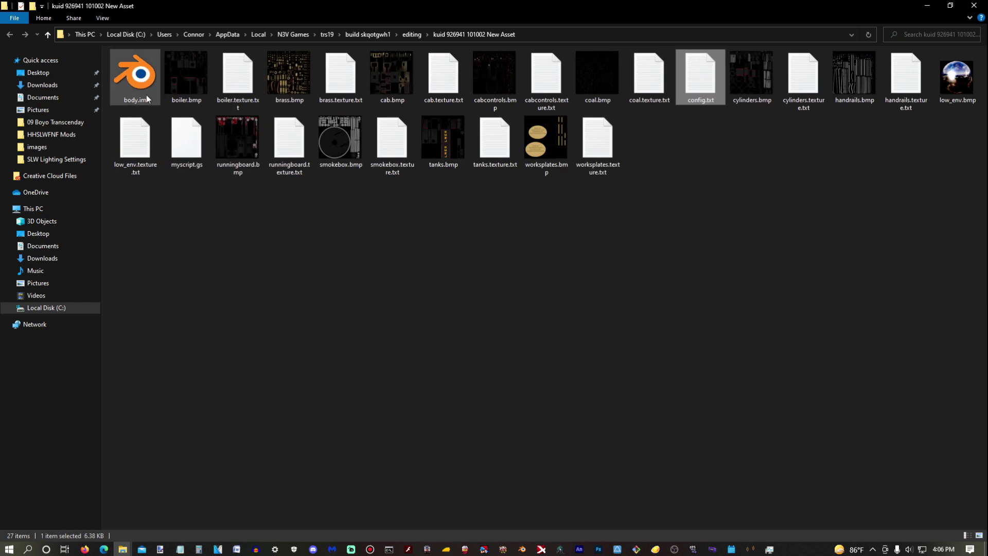
pyautogui.moveTo(124, 548)
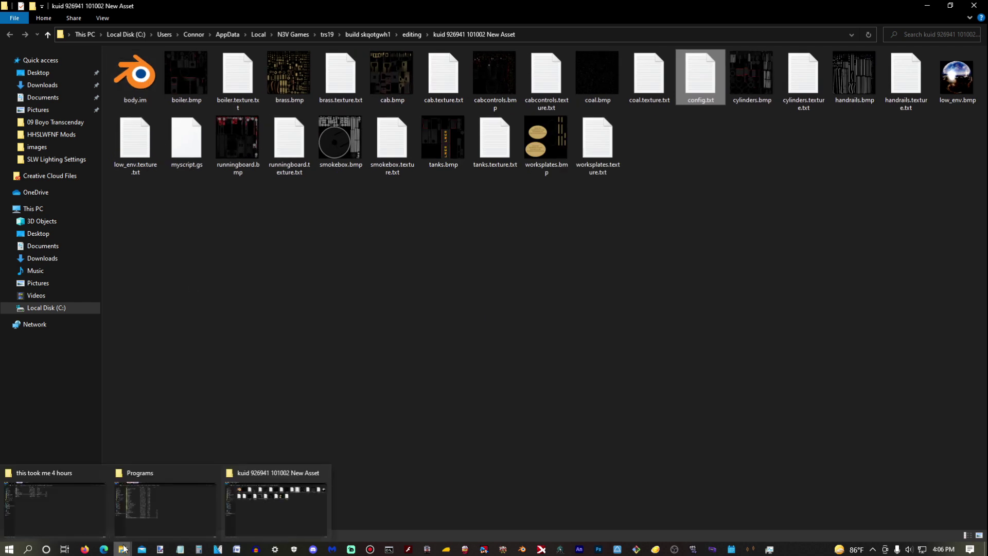
pyautogui.moveTo(95, 511)
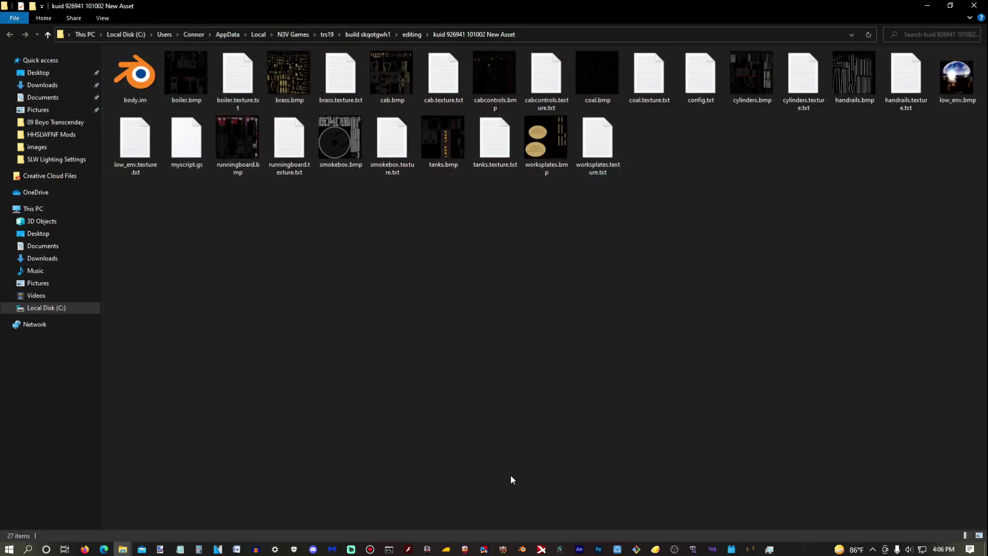
pyautogui.click(351, 549)
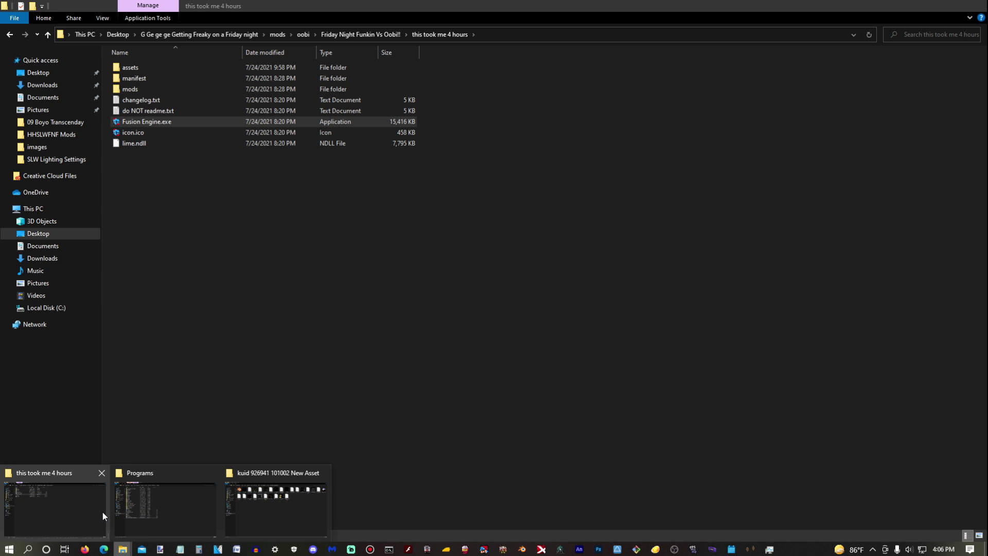
pyautogui.click(181, 508)
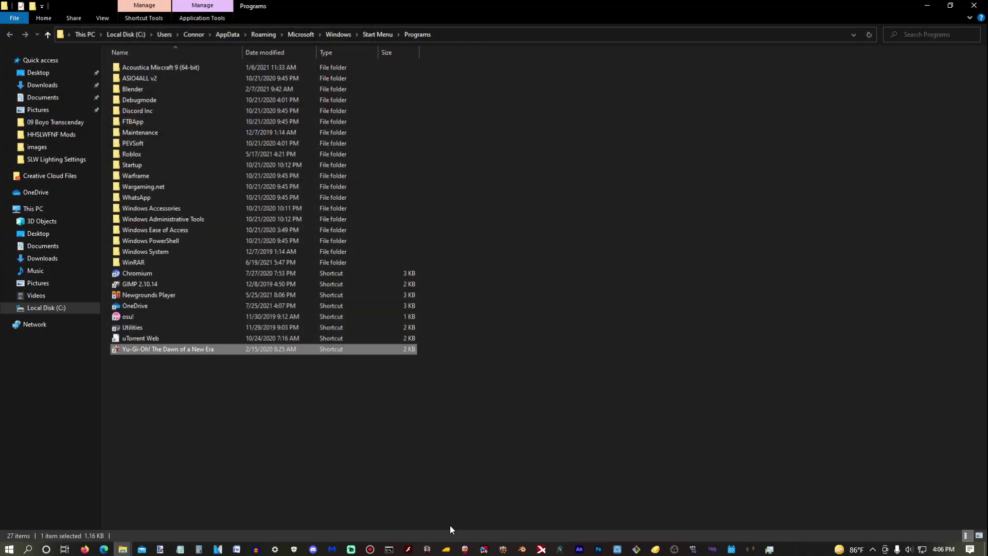
pyautogui.click(351, 549)
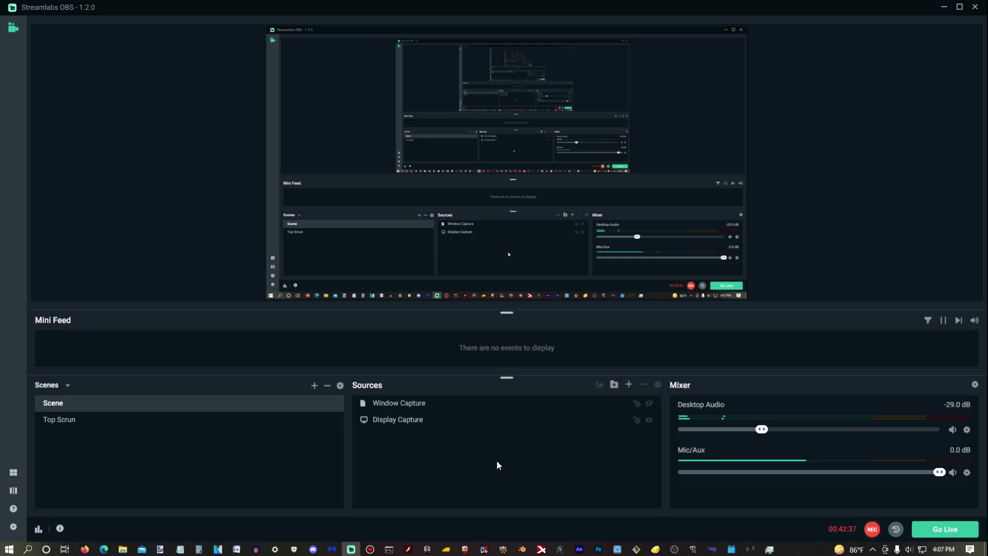
# - Switch back to Content Manager and search the content with the Installed filter for CR3d
pyautogui.moveTo(445, 552)
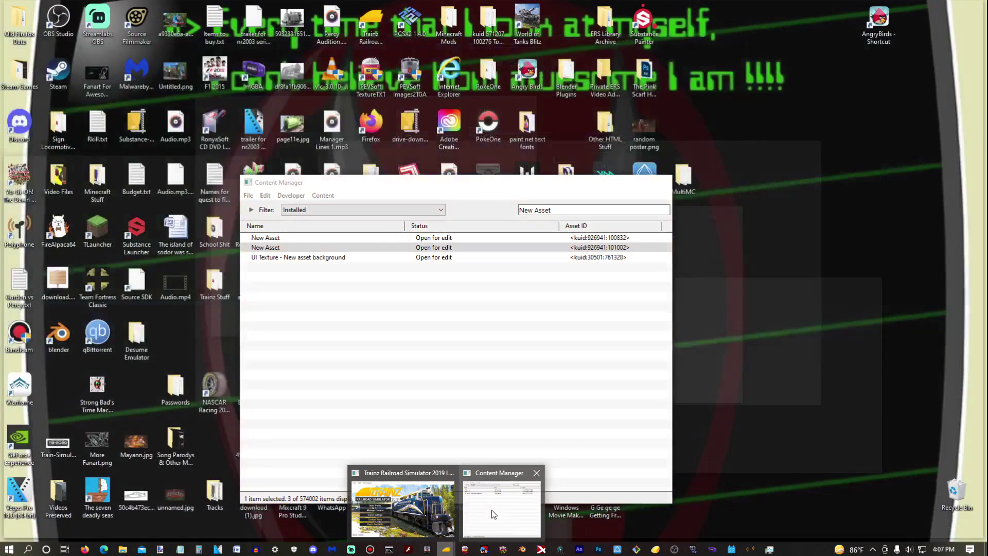
pyautogui.click(493, 515)
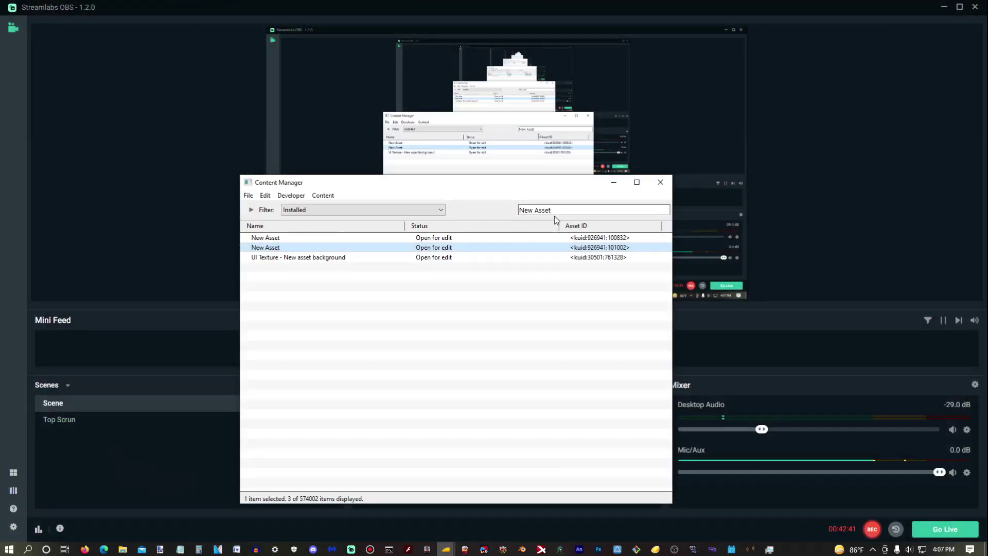
pyautogui.click(353, 210)
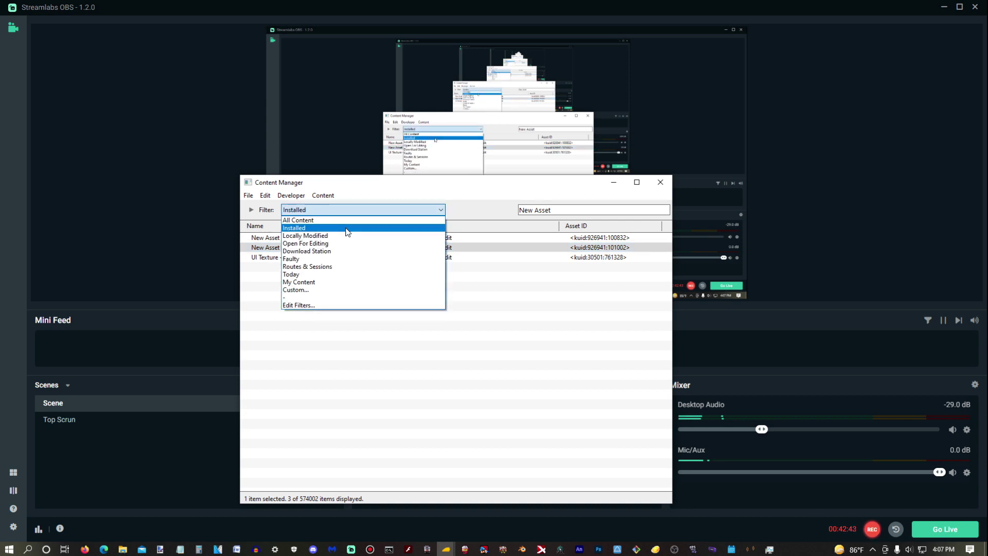
pyautogui.click(348, 230)
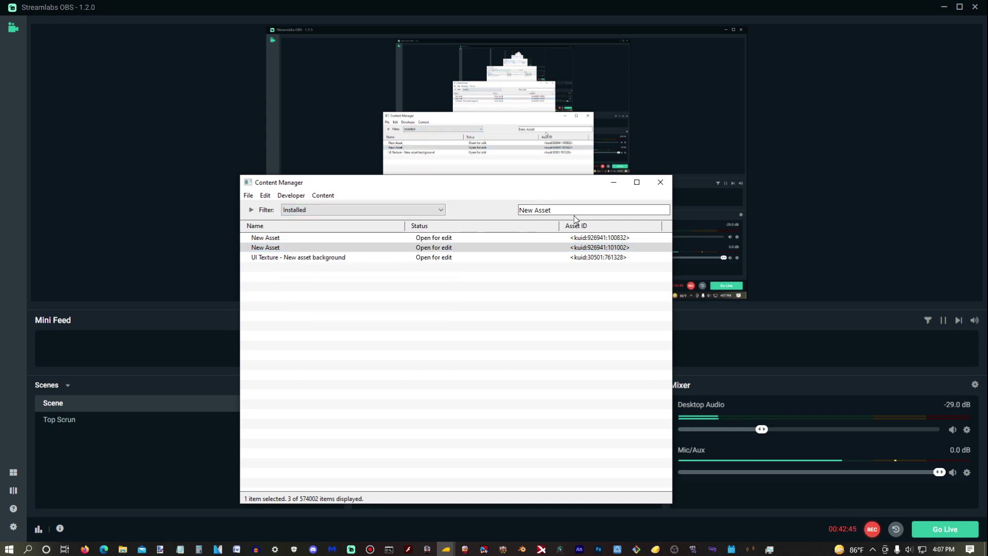
pyautogui.tripleClick(572, 210)
pyautogui.write('CR')
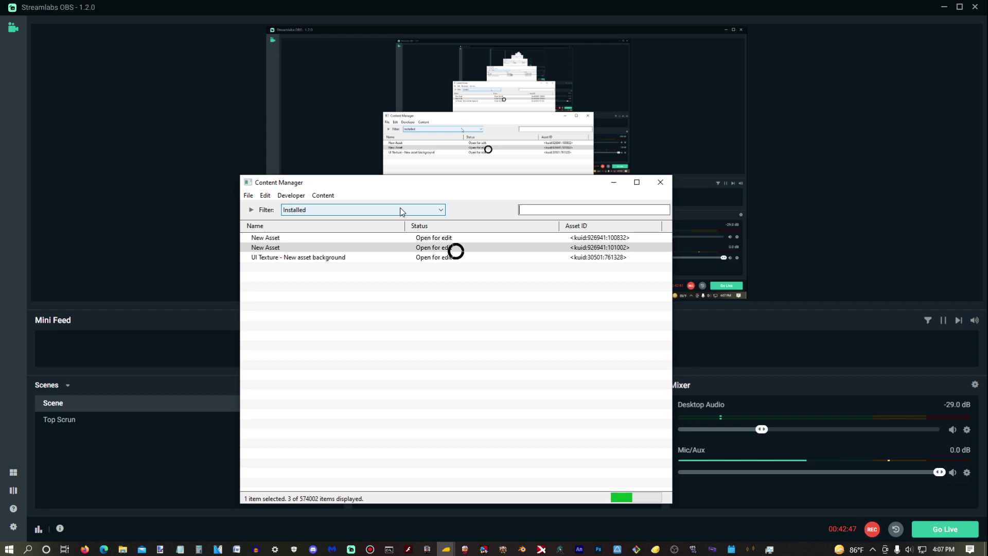
pyautogui.write('3d')
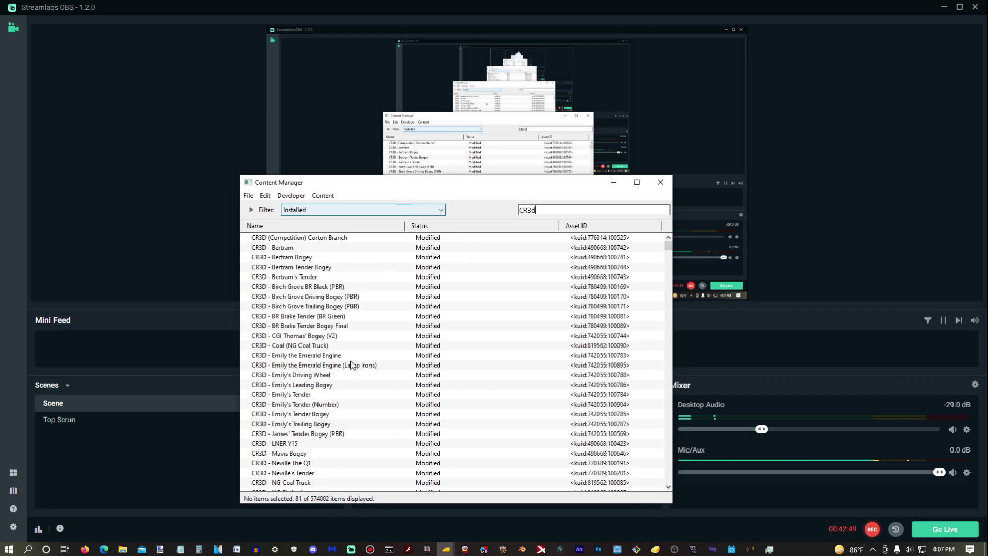
# - Select the CR3D - LNER Y15 asset and view the content commands available for it
pyautogui.scroll(-1, 344, 417)
pyautogui.click(306, 356)
pyautogui.click(322, 195)
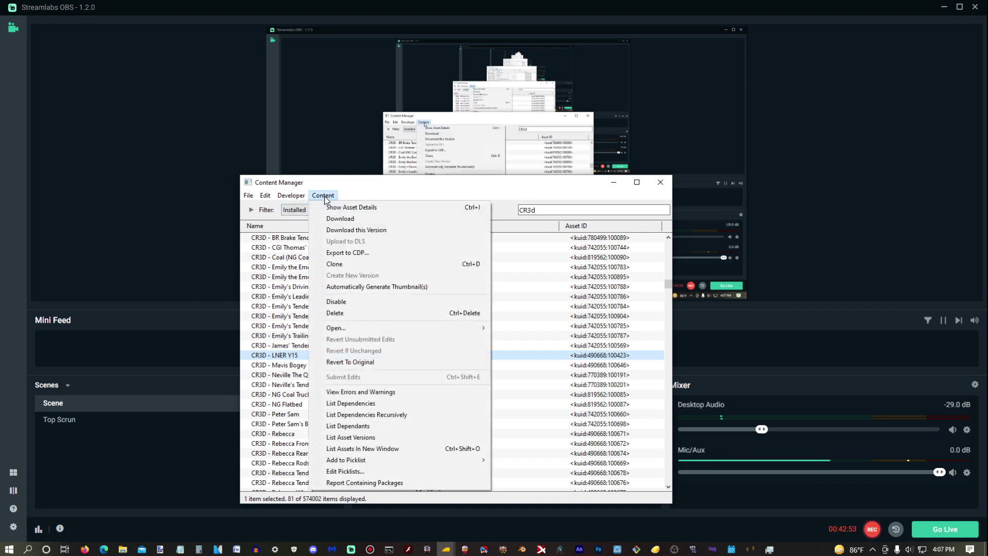
pyautogui.click(571, 195)
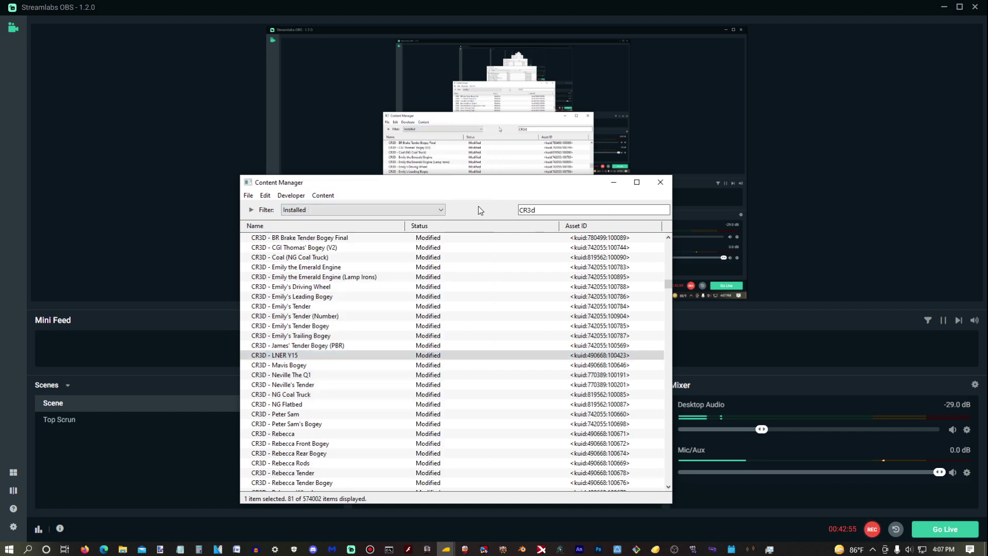
# - Search the installed content for New Asset and show the files of kuid:926941:101002 in Explorer
pyautogui.doubleClick(530, 210)
pyautogui.write('N')
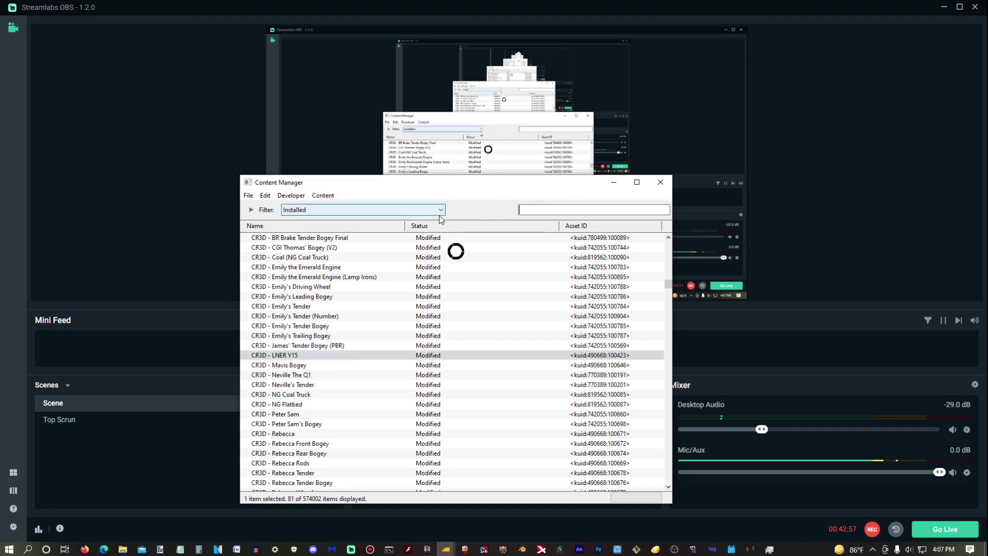
pyautogui.write('ew Asset')
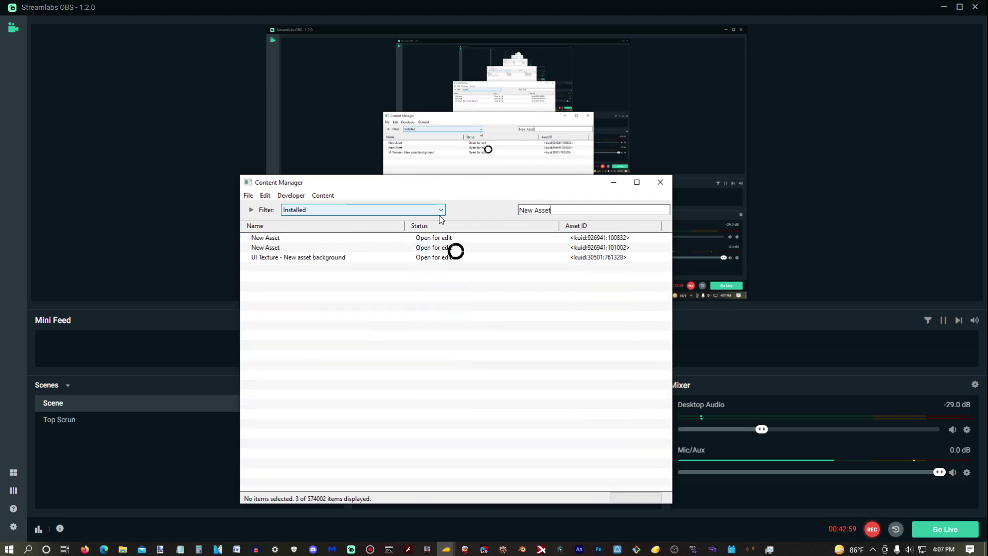
pyautogui.click(470, 247)
pyautogui.rightClick(469, 246)
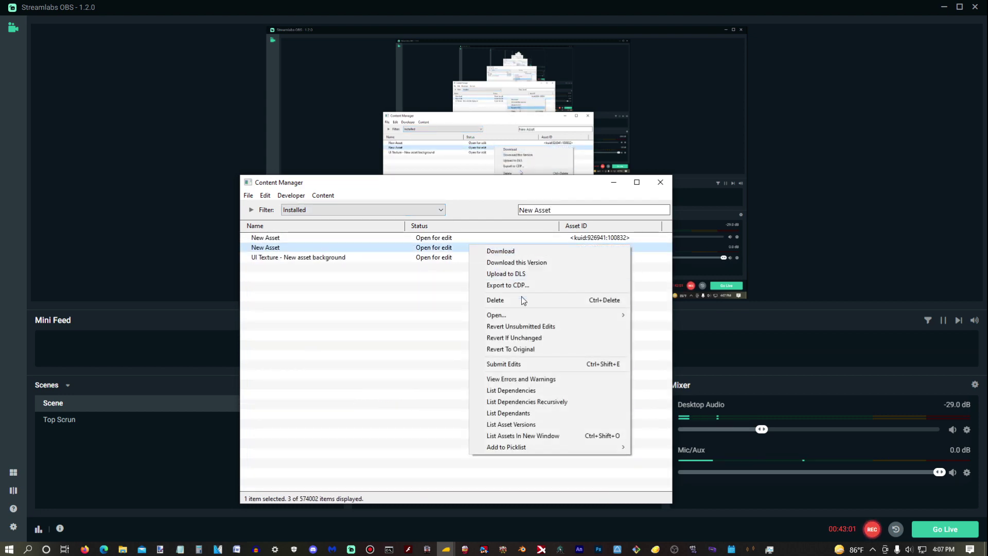
pyautogui.moveTo(520, 315)
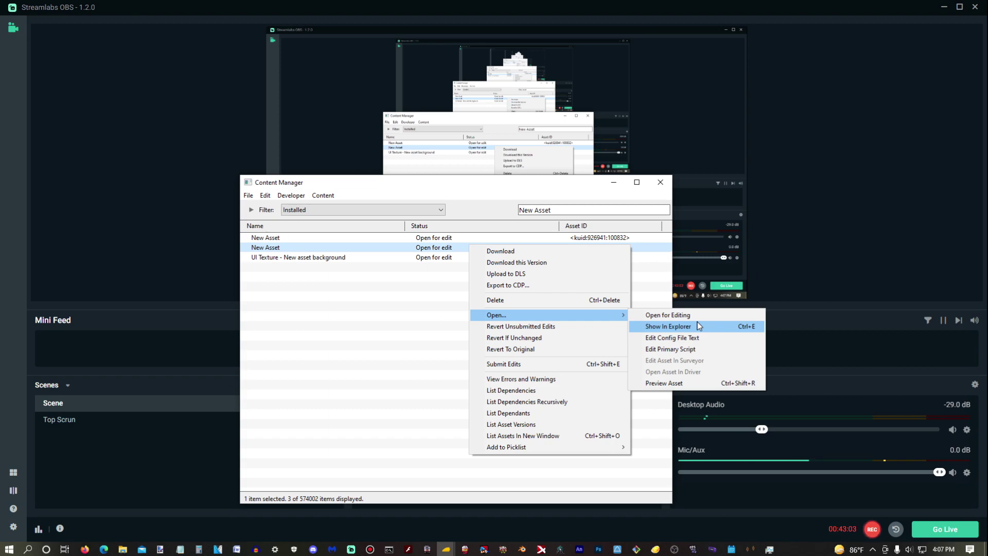
pyautogui.click(664, 324)
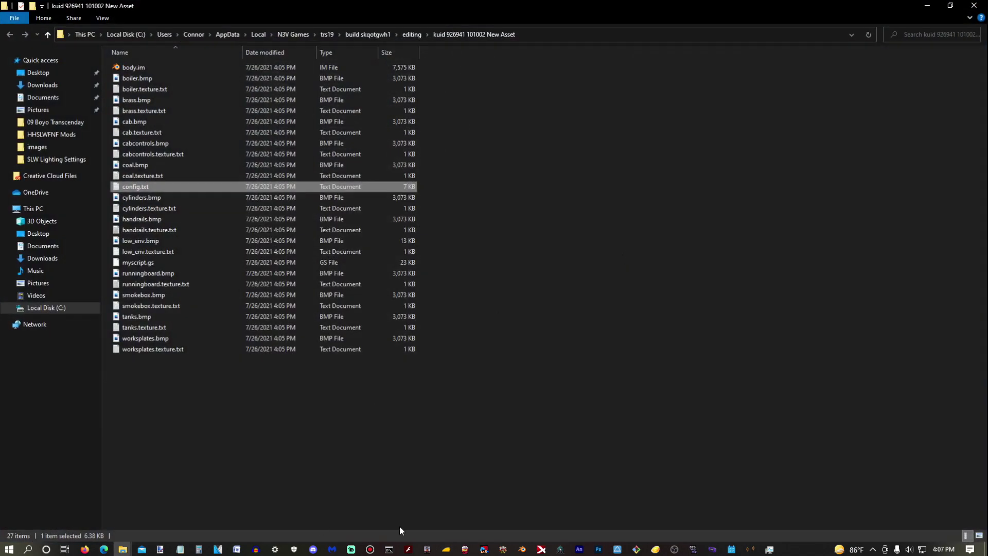
# - Check the cloned asset's ID in Content Manager, and display its folder's files as large thumbnails
pyautogui.click(445, 549)
pyautogui.click(492, 522)
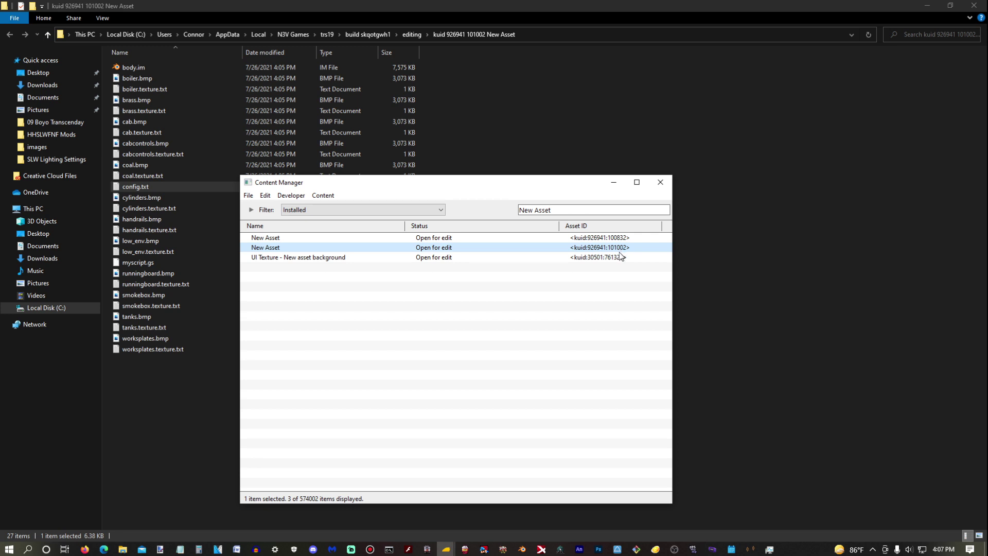
pyautogui.click(885, 242)
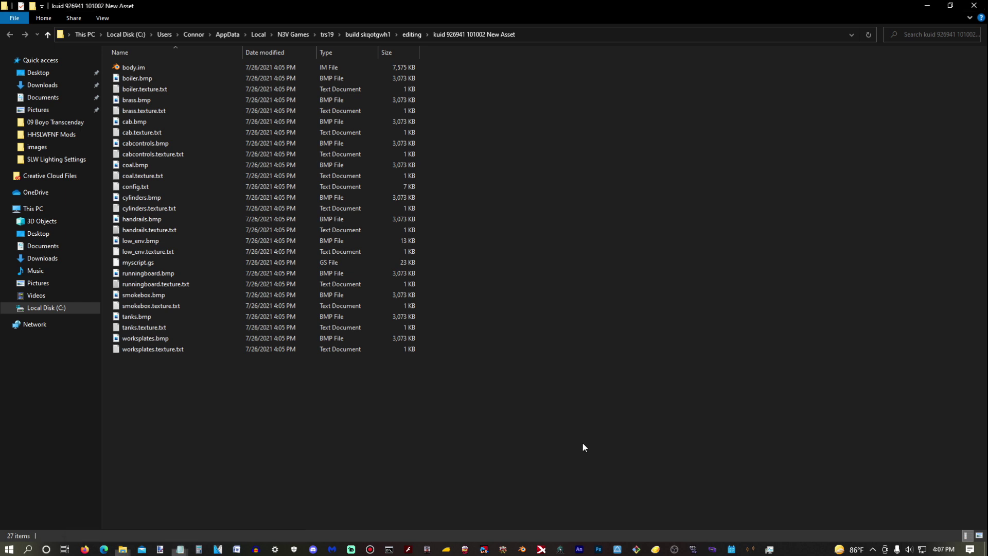
pyautogui.keyDown('ctrl'); pyautogui.scroll(4, 582, 444); pyautogui.keyUp('ctrl')
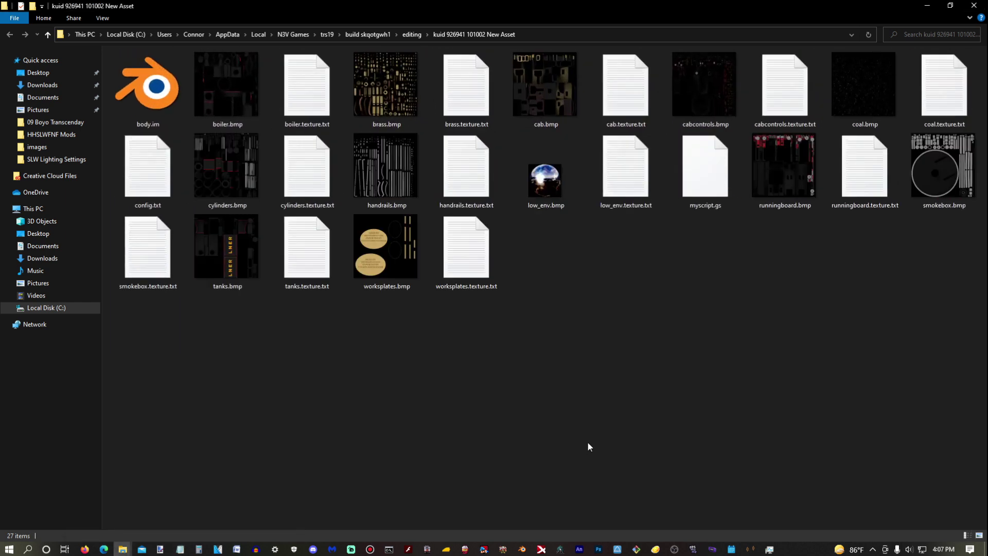
pyautogui.click(351, 549)
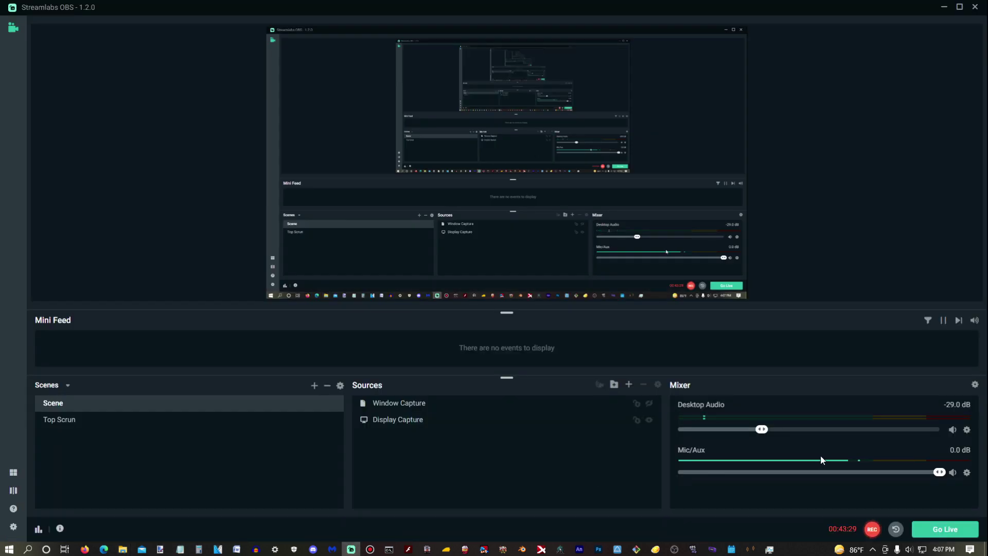
pyautogui.click(649, 420)
pyautogui.click(652, 420)
pyautogui.moveTo(123, 549)
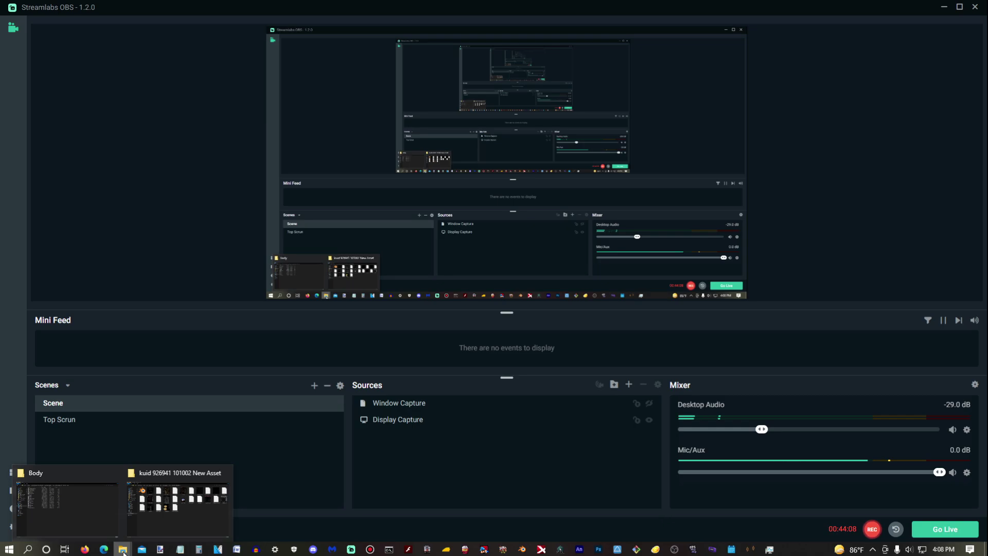
# - Switch to the Body folder of exported model files and display its contents as large icons
pyautogui.click(67, 507)
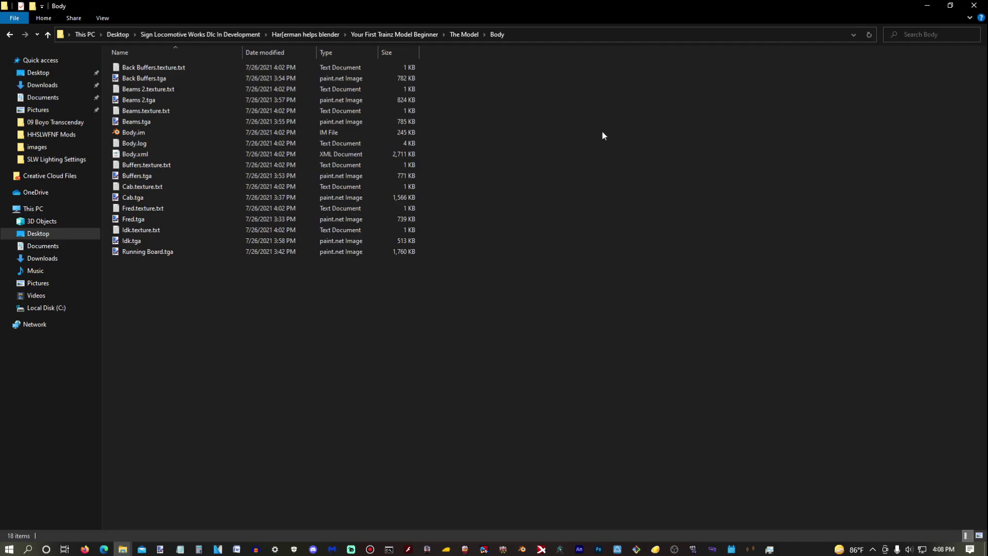
pyautogui.keyDown('ctrl'); pyautogui.scroll(2, 594, 142); pyautogui.keyUp('ctrl')
pyautogui.keyDown('ctrl'); pyautogui.scroll(2, 593, 140); pyautogui.keyUp('ctrl')
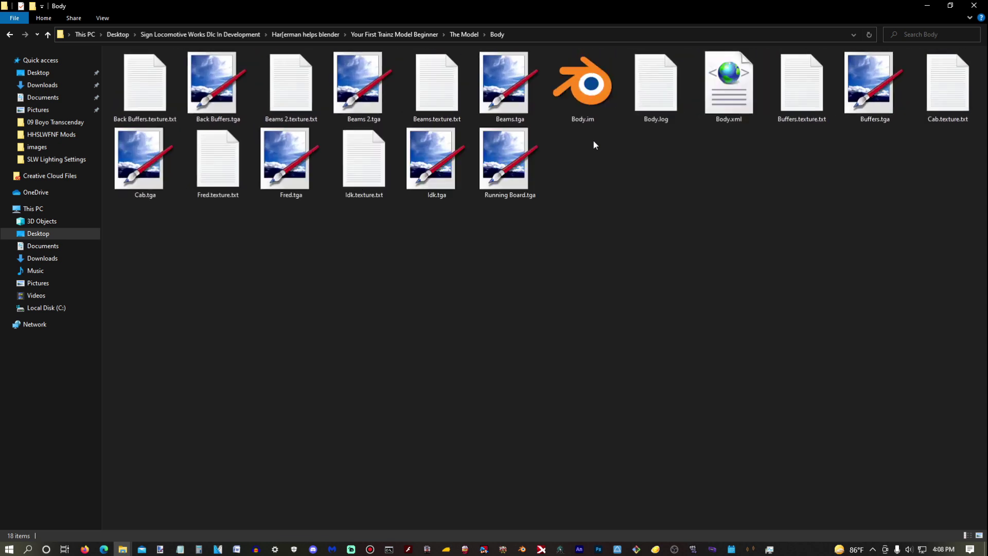
# - Copy all the files in the Body folder except Body.log and Body.xml
pyautogui.click(148, 87)
pyautogui.keyDown('shift'); pyautogui.click(221, 87); pyautogui.keyUp('shift')
pyautogui.keyDown('shift'); pyautogui.click(381, 87); pyautogui.keyUp('shift')
pyautogui.keyDown('shift'); pyautogui.click(464, 97); pyautogui.keyUp('shift')
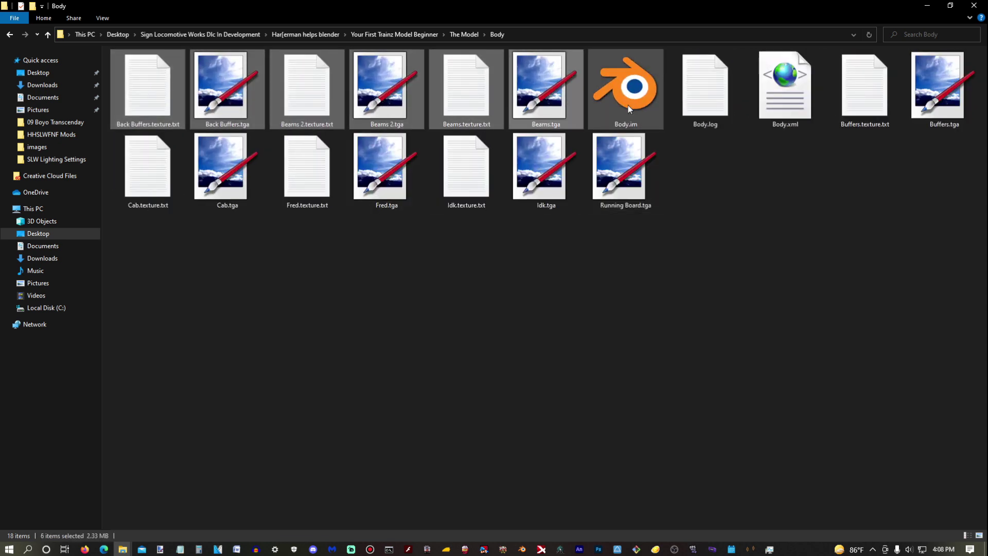
pyautogui.keyDown('shift'); pyautogui.click(628, 97); pyautogui.keyUp('shift')
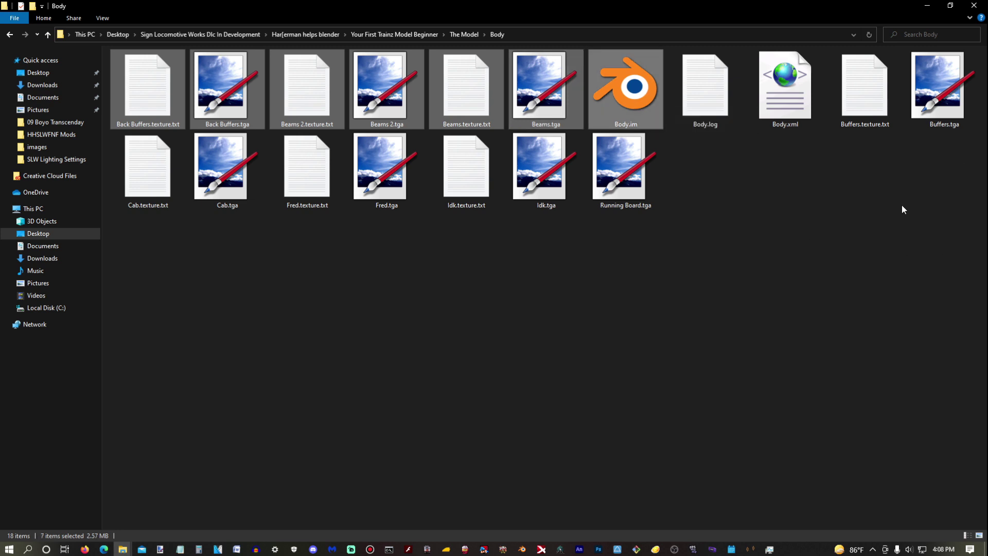
pyautogui.keyDown('ctrl'); pyautogui.click(864, 90); pyautogui.keyUp('ctrl')
pyautogui.keyDown('ctrl'); pyautogui.click(931, 100); pyautogui.keyUp('ctrl')
pyautogui.keyDown('ctrl'); pyautogui.click(625, 169); pyautogui.keyUp('ctrl')
pyautogui.keyDown('ctrl'); pyautogui.click(545, 170); pyautogui.keyUp('ctrl')
pyautogui.keyDown('ctrl'); pyautogui.click(386, 170); pyautogui.keyUp('ctrl')
pyautogui.keyDown('ctrl'); pyautogui.click(466, 170); pyautogui.keyUp('ctrl')
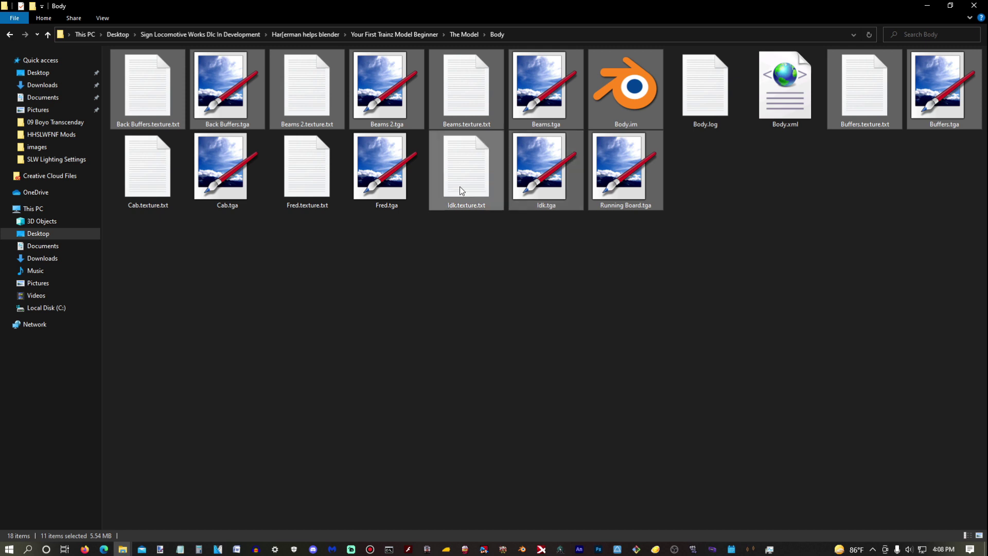
pyautogui.keyDown('ctrl'); pyautogui.click(322, 192); pyautogui.keyUp('ctrl')
pyautogui.keyDown('ctrl'); pyautogui.click(227, 169); pyautogui.keyUp('ctrl')
pyautogui.keyDown('ctrl'); pyautogui.click(131, 202); pyautogui.keyUp('ctrl')
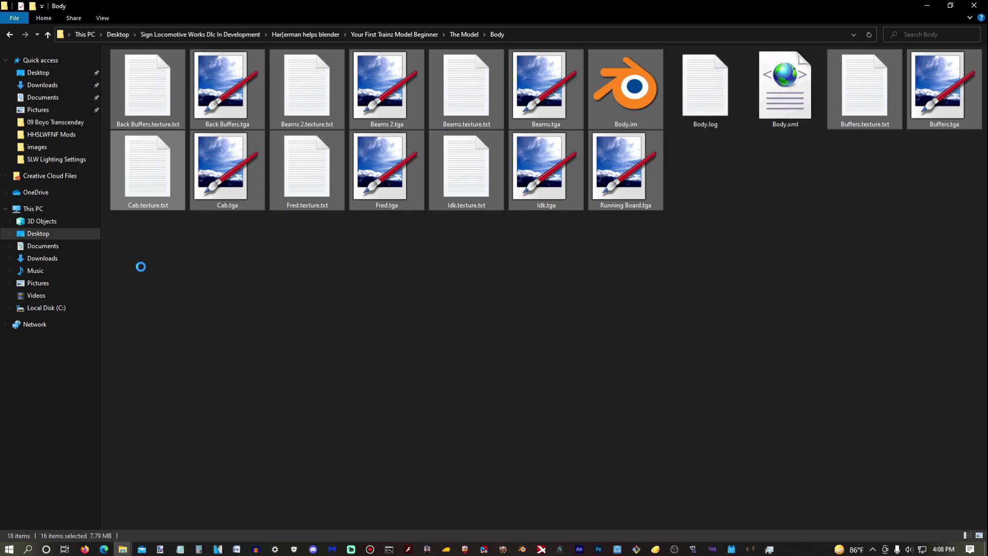
pyautogui.hotkey('shift', 'F10')
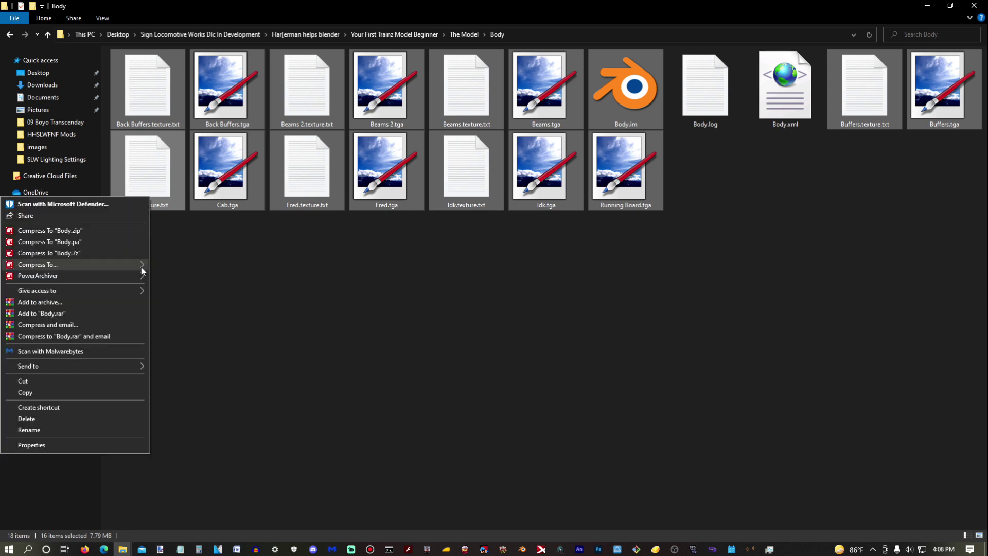
pyautogui.click(35, 394)
pyautogui.click(122, 549)
pyautogui.click(188, 513)
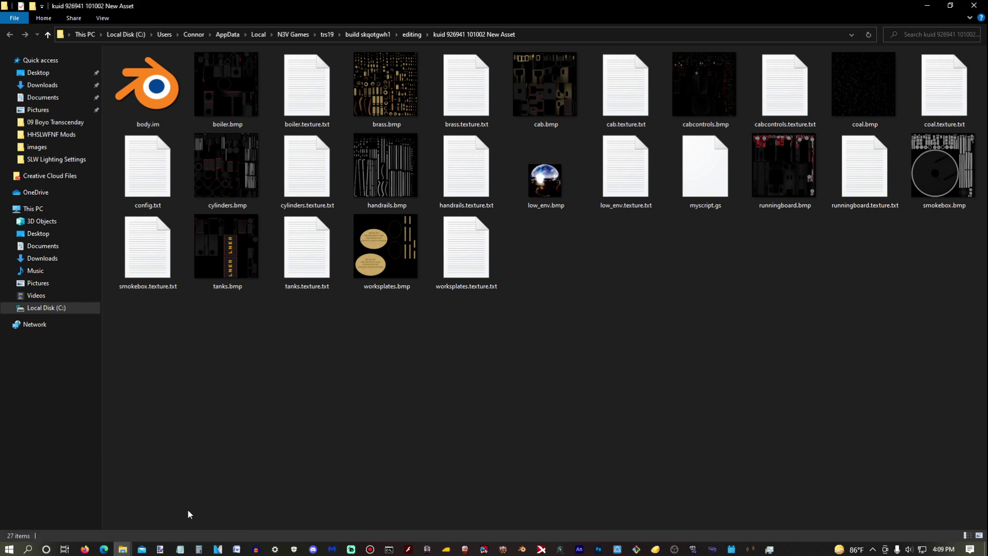
pyautogui.click(210, 105)
pyautogui.keyDown('ctrl'); pyautogui.click(304, 103); pyautogui.keyUp('ctrl')
pyautogui.keyDown('ctrl'); pyautogui.click(386, 104); pyautogui.keyUp('ctrl')
pyautogui.keyDown('ctrl'); pyautogui.click(467, 105); pyautogui.keyUp('ctrl')
pyautogui.keyDown('ctrl'); pyautogui.click(528, 112); pyautogui.keyUp('ctrl')
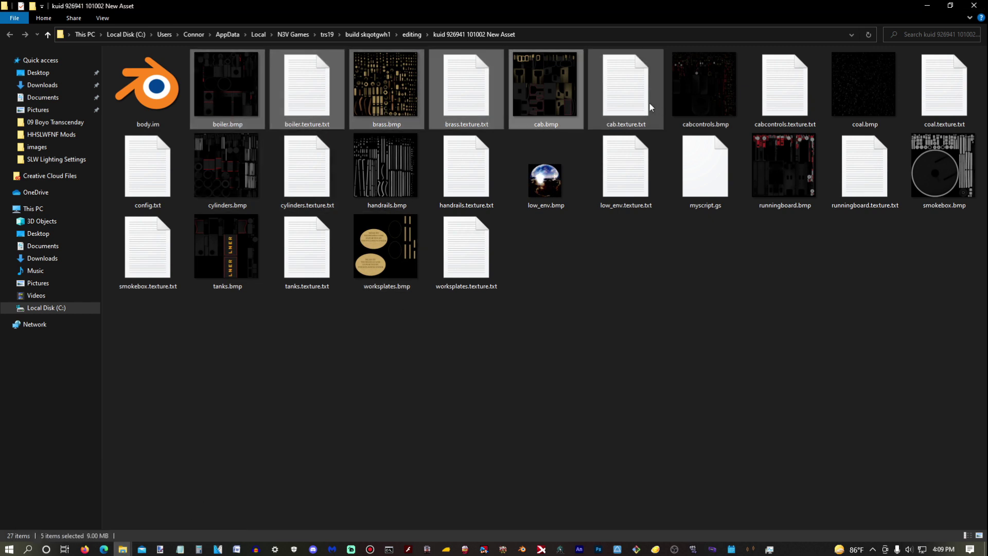
pyautogui.keyDown('ctrl'); pyautogui.click(649, 103); pyautogui.keyUp('ctrl')
pyautogui.keyDown('ctrl'); pyautogui.click(699, 98); pyautogui.keyUp('ctrl')
pyautogui.keyDown('ctrl'); pyautogui.click(774, 98); pyautogui.keyUp('ctrl')
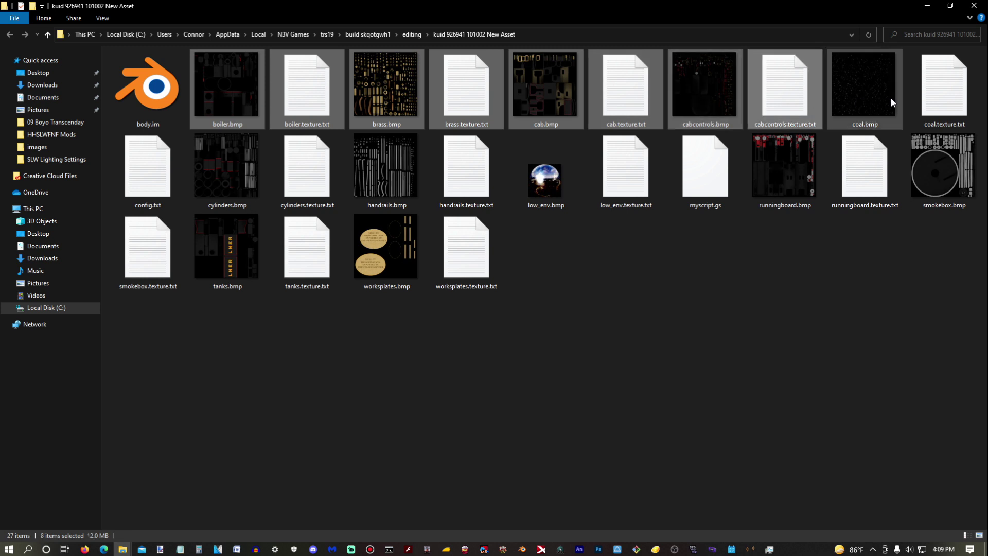
pyautogui.keyDown('ctrl'); pyautogui.click(862, 72); pyautogui.keyUp('ctrl')
pyautogui.keyDown('ctrl'); pyautogui.click(944, 87); pyautogui.keyUp('ctrl')
pyautogui.keyDown('ctrl'); pyautogui.click(241, 177); pyautogui.keyUp('ctrl')
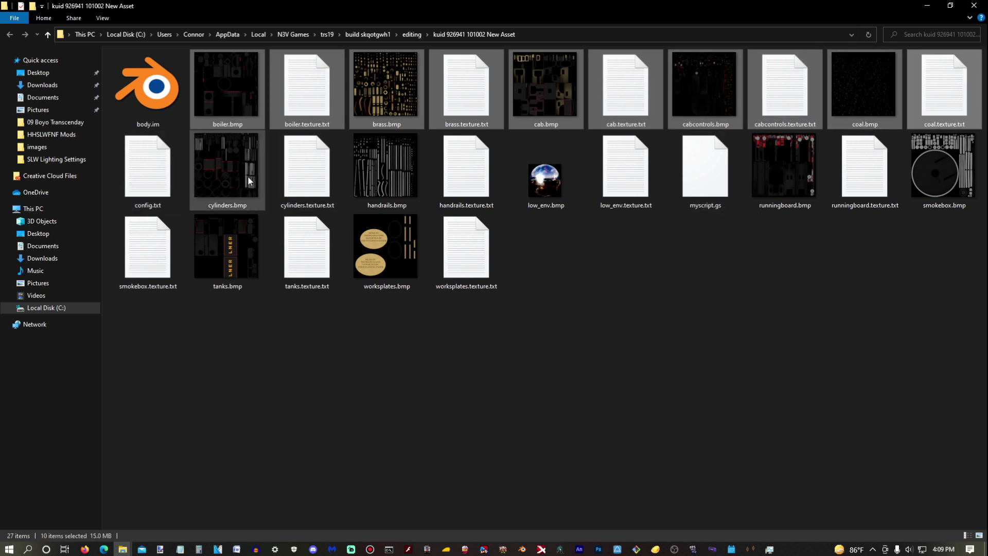
pyautogui.keyDown('ctrl'); pyautogui.click(324, 177); pyautogui.keyUp('ctrl')
pyautogui.keyDown('ctrl'); pyautogui.click(409, 176); pyautogui.keyUp('ctrl')
pyautogui.keyDown('ctrl'); pyautogui.click(490, 178); pyautogui.keyUp('ctrl')
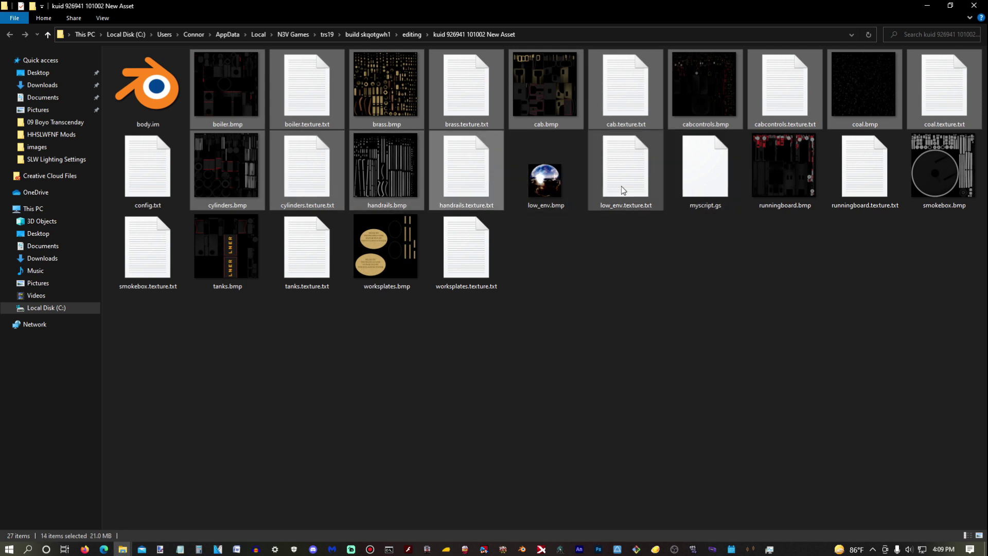
pyautogui.keyDown('ctrl'); pyautogui.click(547, 195); pyautogui.keyUp('ctrl')
pyautogui.keyDown('ctrl'); pyautogui.click(793, 184); pyautogui.keyUp('ctrl')
pyautogui.keyDown('ctrl'); pyautogui.click(864, 175); pyautogui.keyUp('ctrl')
pyautogui.keyDown('ctrl'); pyautogui.click(944, 175); pyautogui.keyUp('ctrl')
pyautogui.keyDown('ctrl'); pyautogui.click(374, 278); pyautogui.keyUp('ctrl')
pyautogui.keyDown('ctrl'); pyautogui.click(463, 252); pyautogui.keyUp('ctrl')
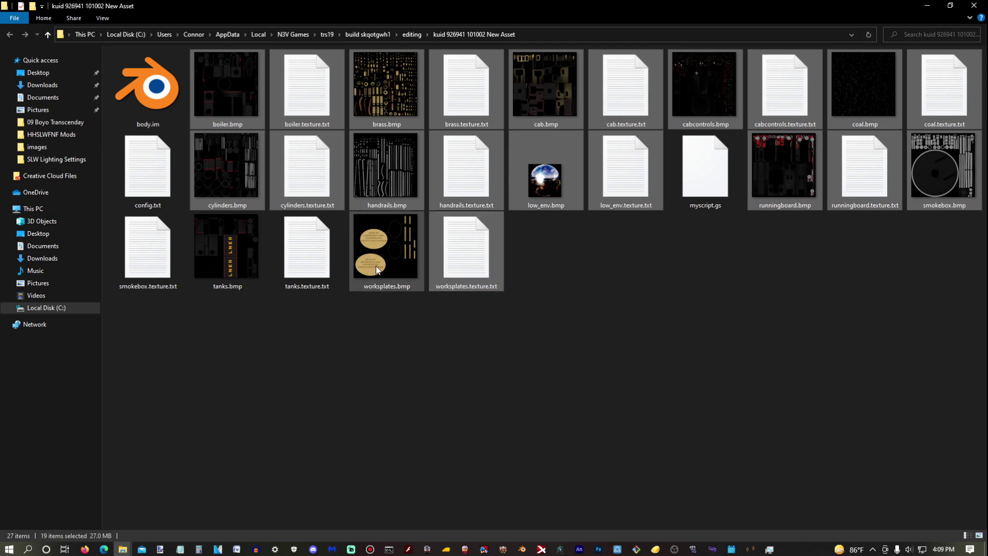
pyautogui.keyDown('ctrl'); pyautogui.click(247, 260); pyautogui.keyUp('ctrl')
pyautogui.keyDown('ctrl'); pyautogui.click(155, 252); pyautogui.keyUp('ctrl')
pyautogui.keyDown('ctrl'); pyautogui.click(285, 271); pyautogui.keyUp('ctrl')
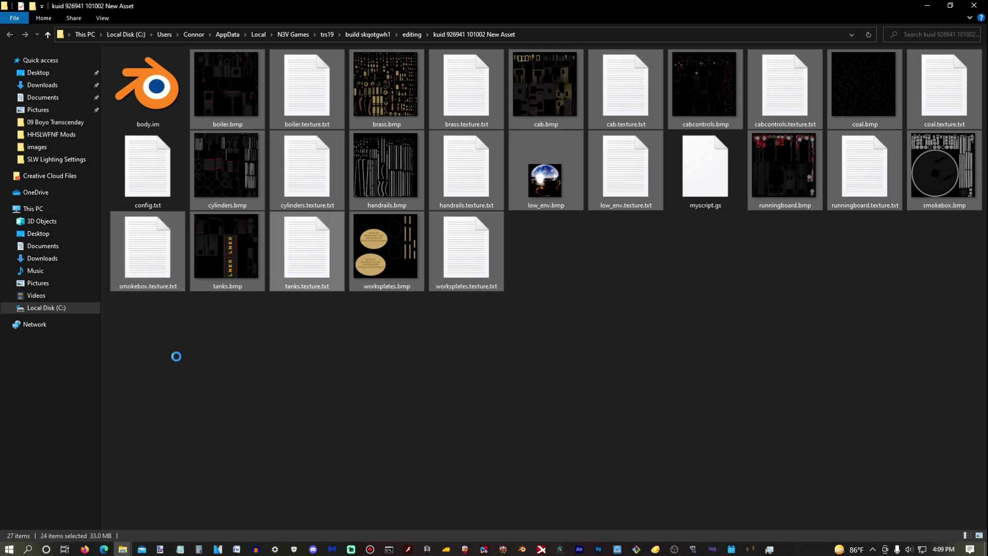
pyautogui.rightClick(283, 270)
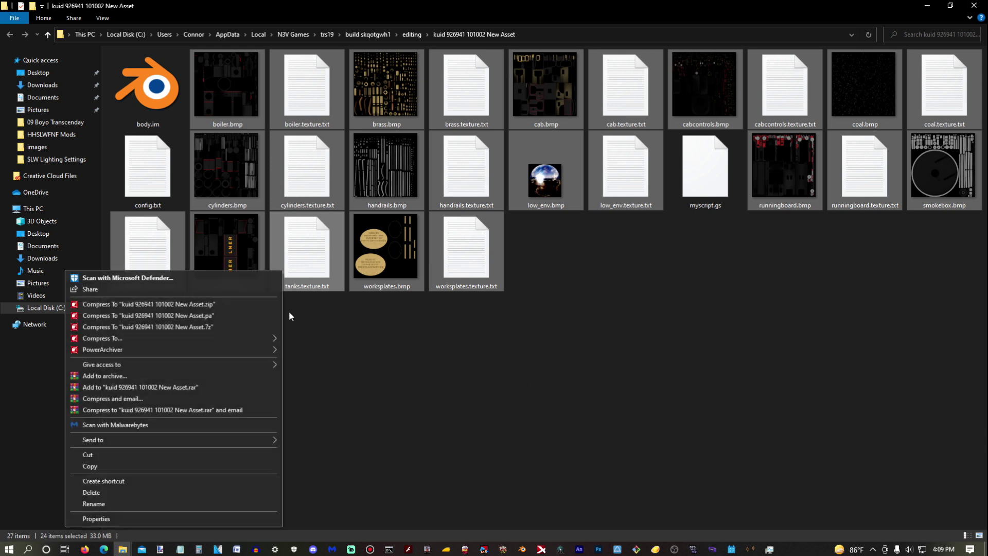
pyautogui.click(92, 493)
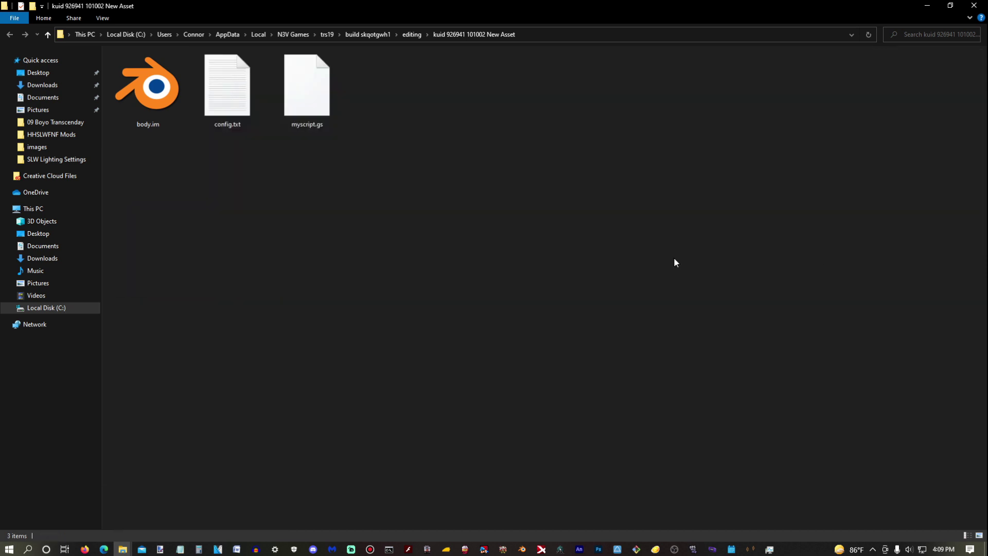
# - Paste the copied Body files into the New Asset folder, replacing the existing body.im
pyautogui.rightClick(508, 196)
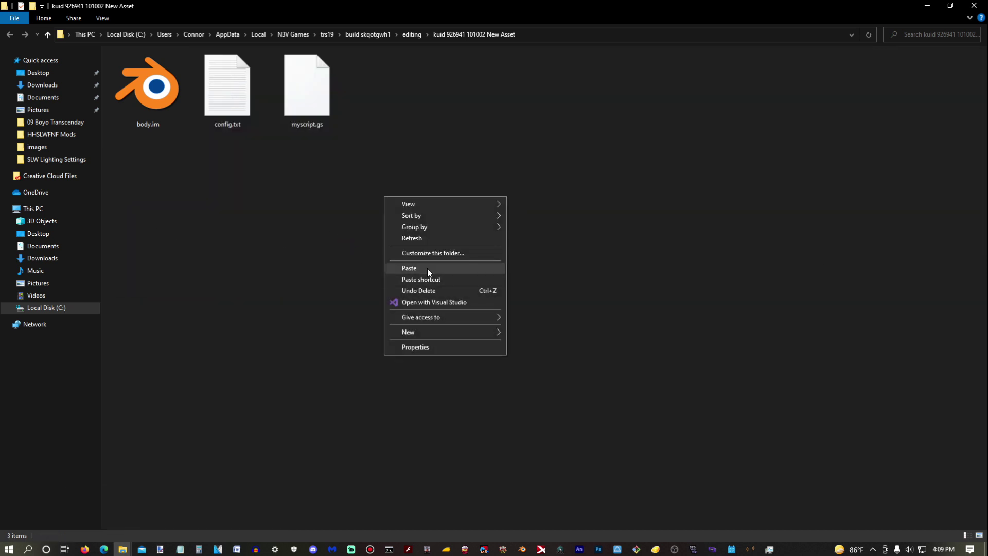
pyautogui.click(427, 267)
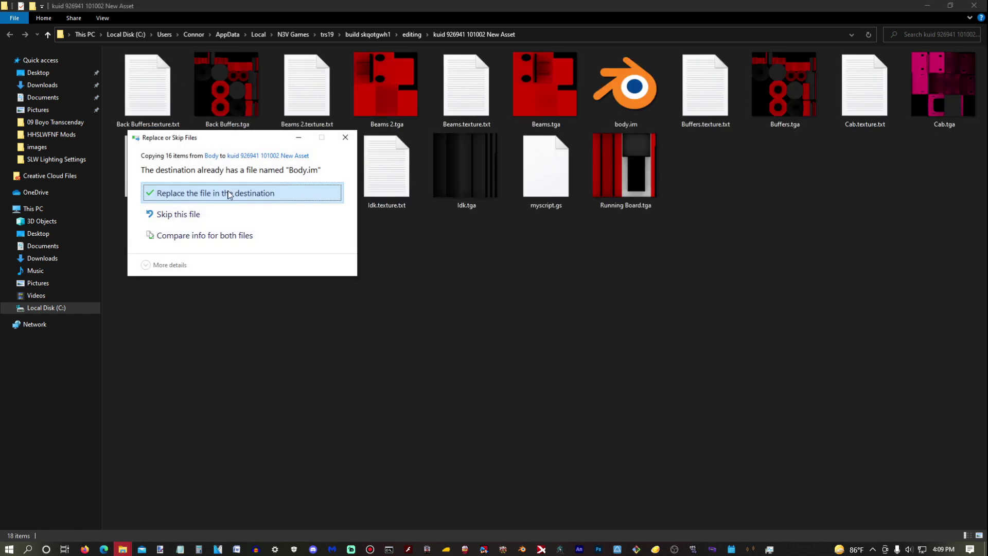
pyautogui.click(298, 202)
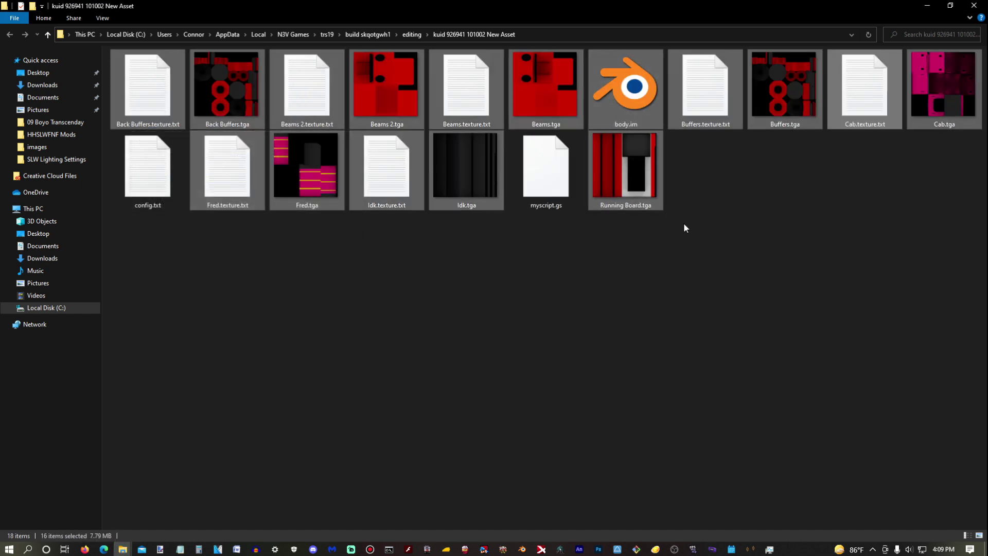
pyautogui.click(652, 309)
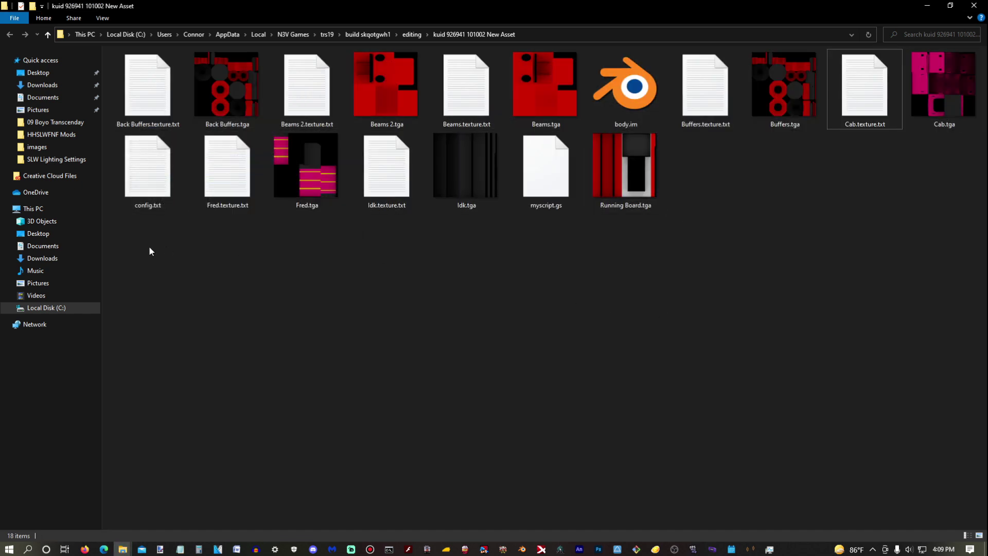
# - Open the New Asset folder's config.txt in Notepad and remove the blank line at the start of the file
pyautogui.doubleClick(128, 196)
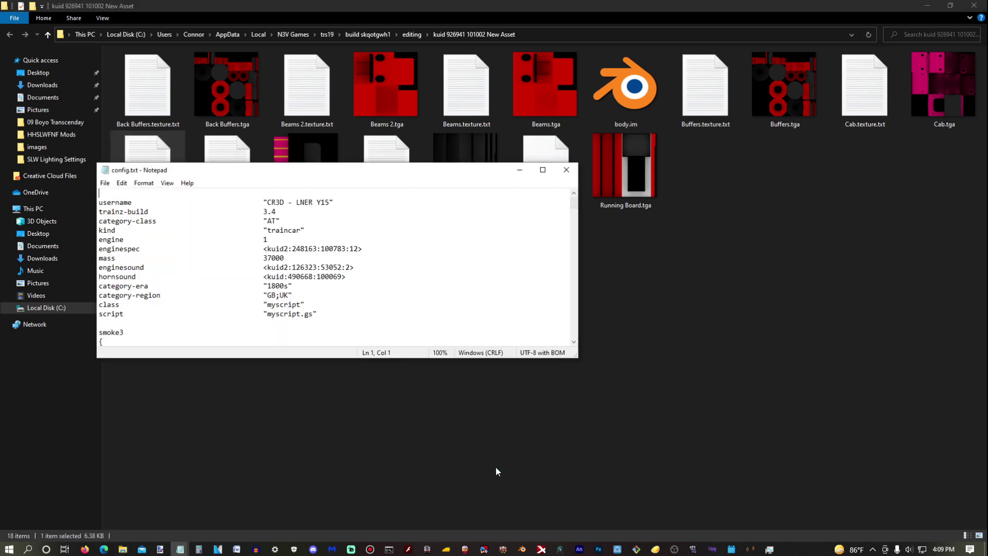
pyautogui.moveTo(246, 176); pyautogui.dragTo(412, 197)
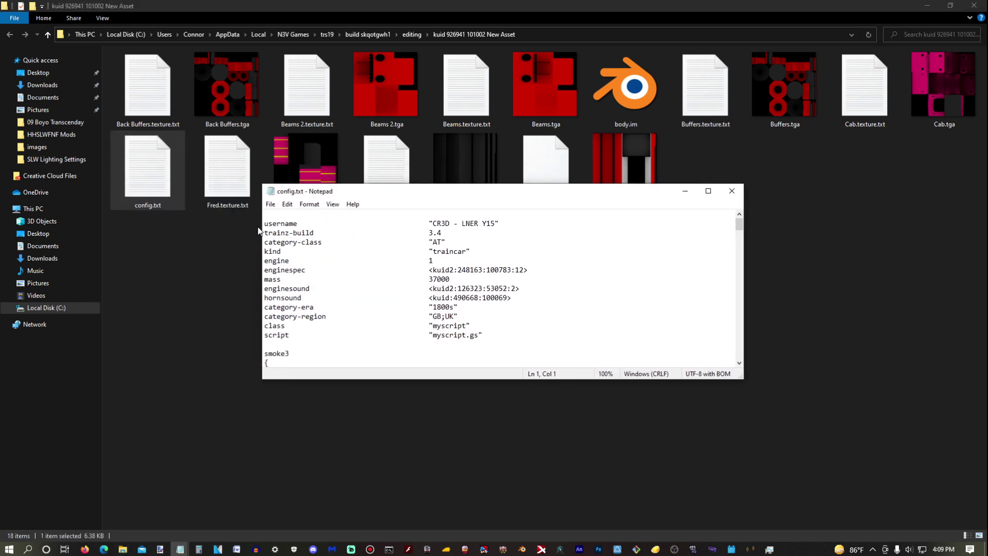
pyautogui.press('Delete')
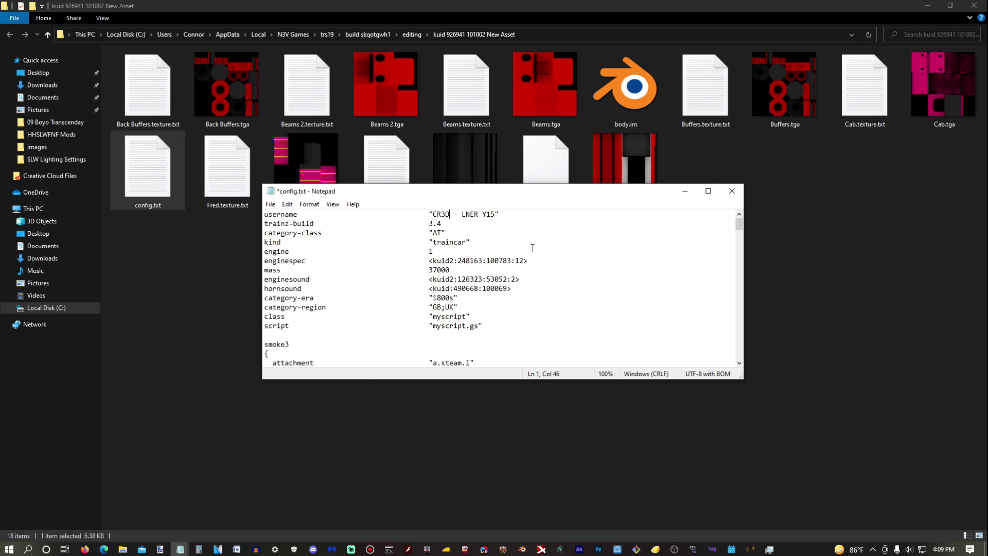
# - Replace the CR3D prefix in the username value of config.txt with "Diese"
pyautogui.press('BackSpace')
pyautogui.press('BackSpace')
pyautogui.press('BackSpace')
pyautogui.press('BackSpace')
pyautogui.write('Fuck This')
pyautogui.press('BackSpace')
pyautogui.press('BackSpace')
pyautogui.press('BackSpace')
pyautogui.press('BackSpace')
pyautogui.press('BackSpace')
pyautogui.press('BackSpace')
pyautogui.write('Diese')
pyautogui.rightClick(445, 228)
pyautogui.click(494, 252)
# - Delete the whole smoke3 block from config.txt along with its leftover blank line
pyautogui.scroll(-4, 465, 296)
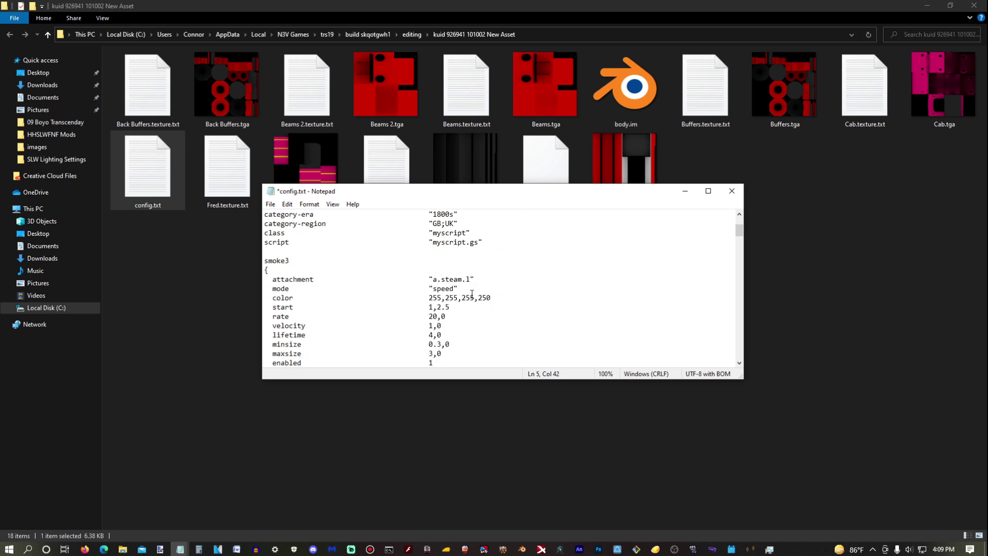
pyautogui.moveTo(292, 344); pyautogui.dragTo(230, 230)
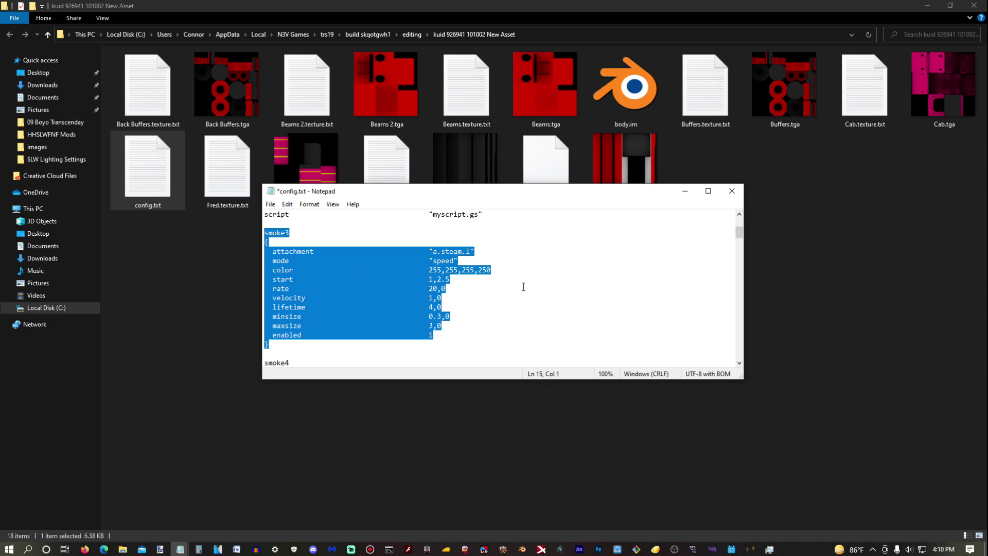
pyautogui.press('BackSpace')
pyautogui.press('BackSpace')
pyautogui.press('BackSpace')
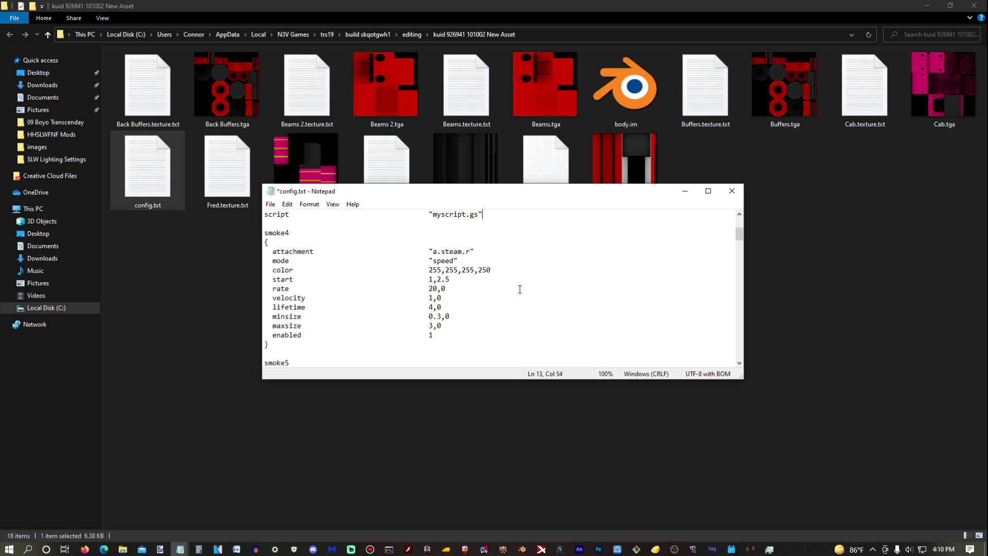
# - Delete the smoke4 and smoke5 blocks so that mesh-table follows the script entry
pyautogui.scroll(-6, 309, 345)
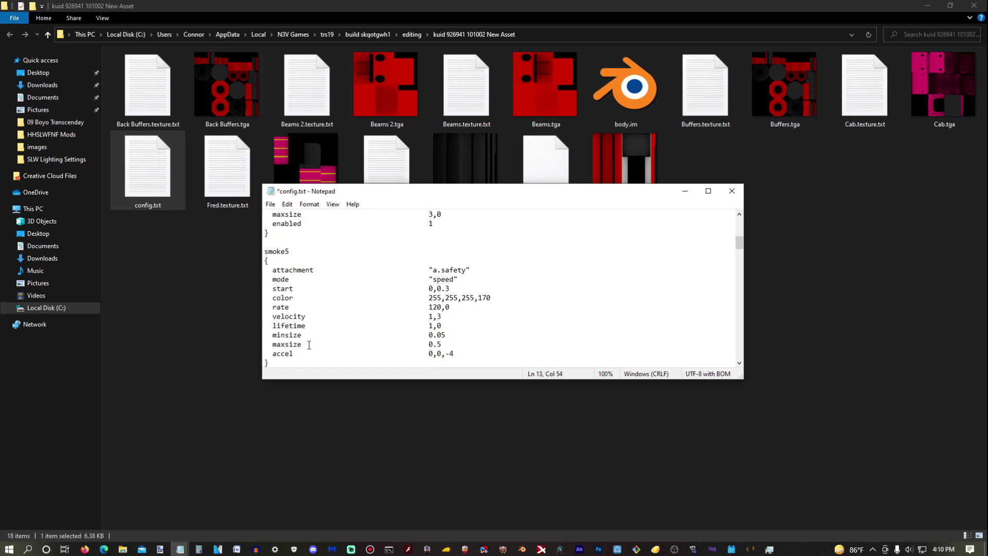
pyautogui.click(267, 306)
pyautogui.moveTo(267, 304)
pyautogui.mouseDown()
pyautogui.moveTo(263, 216)
pyautogui.moveTo(254, 316)
pyautogui.mouseUp()
pyautogui.press('BackSpace')
pyautogui.press('BackSpace')
pyautogui.press('BackSpace')
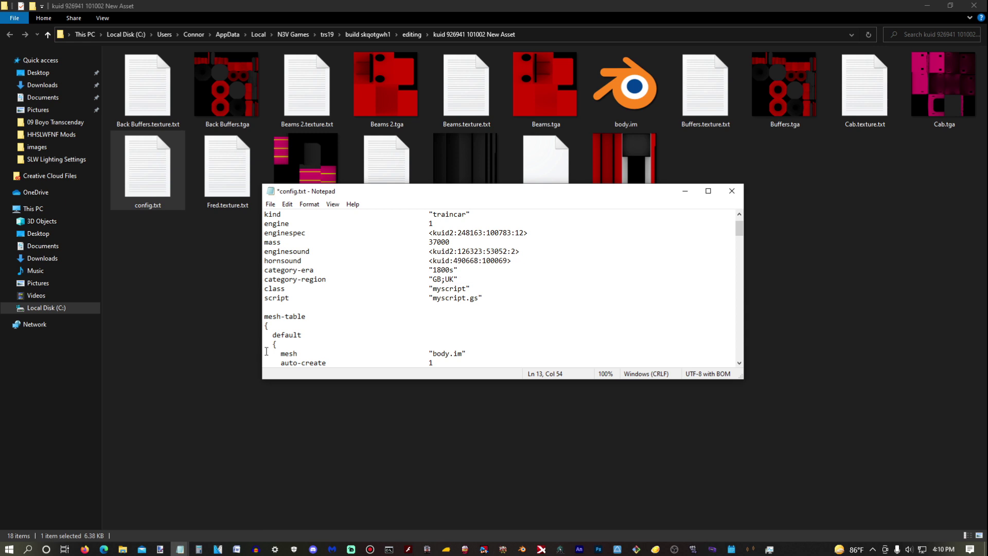
# - Delete the effects entries, from driver through lamp_br, from the default mesh in the mesh-table
pyautogui.scroll(-3, 266, 351)
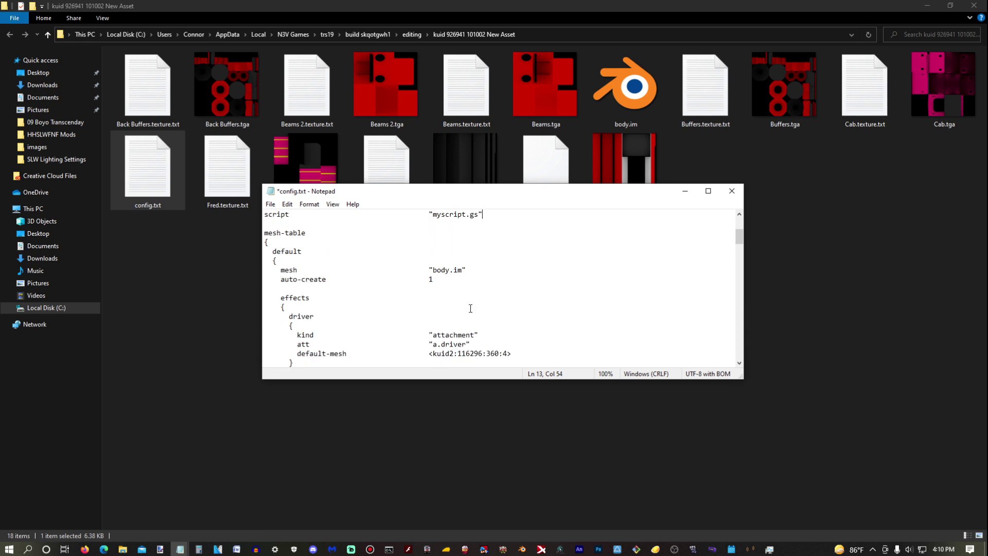
pyautogui.scroll(-10, 470, 308)
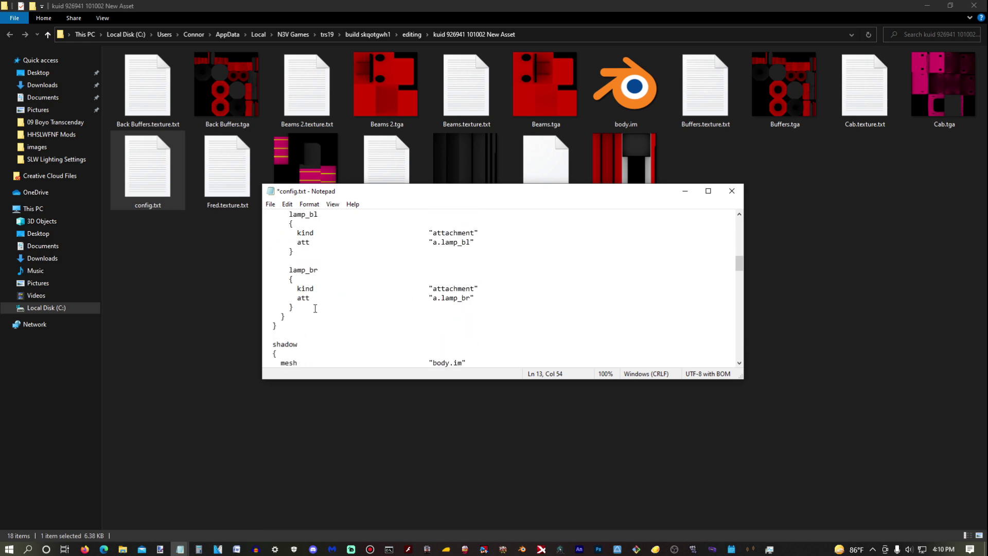
pyautogui.moveTo(304, 305); pyautogui.dragTo(262, 323)
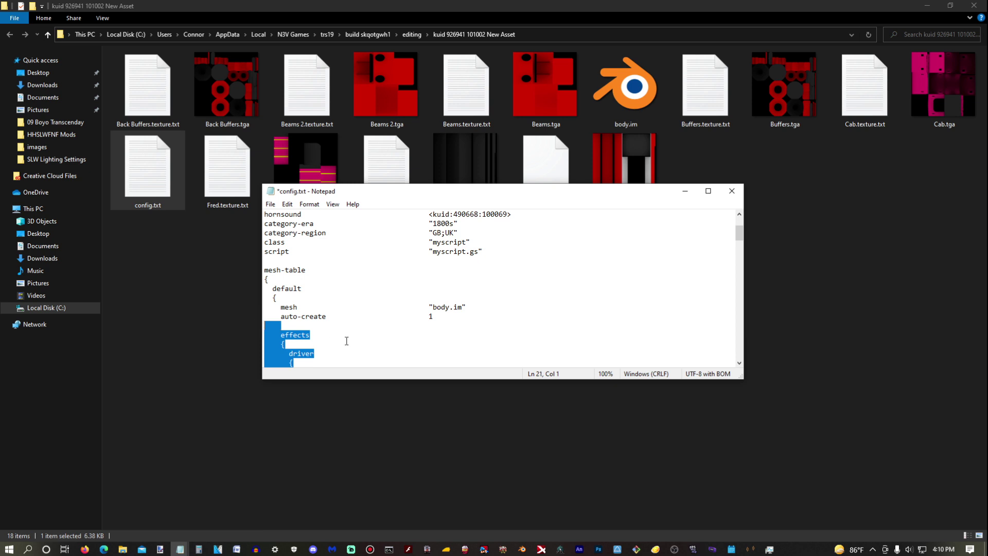
pyautogui.press('BackSpace')
pyautogui.press('BackSpace')
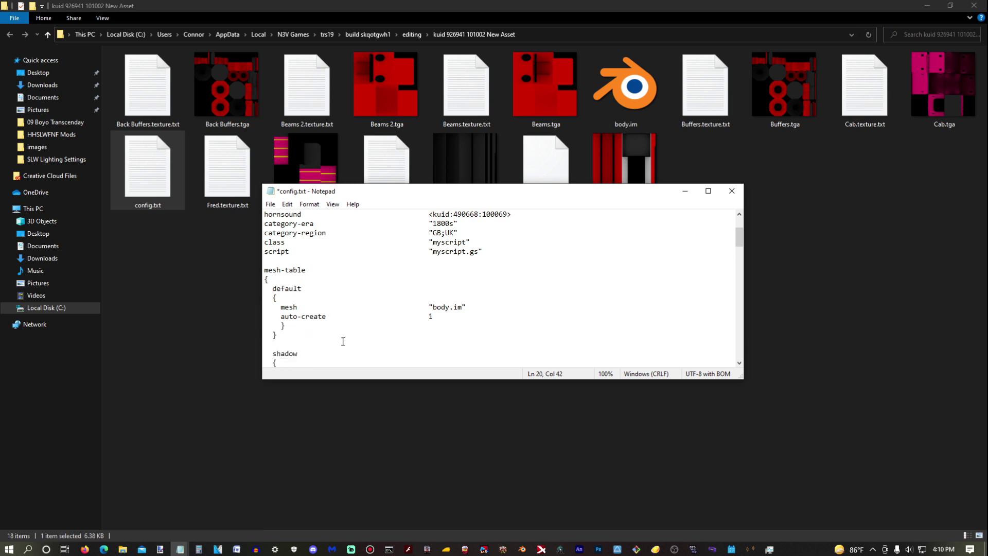
# - Delete the shadow mesh block and the surplus closing brace from the mesh-table
pyautogui.scroll(-7, 343, 340)
pyautogui.scroll(4, 291, 302)
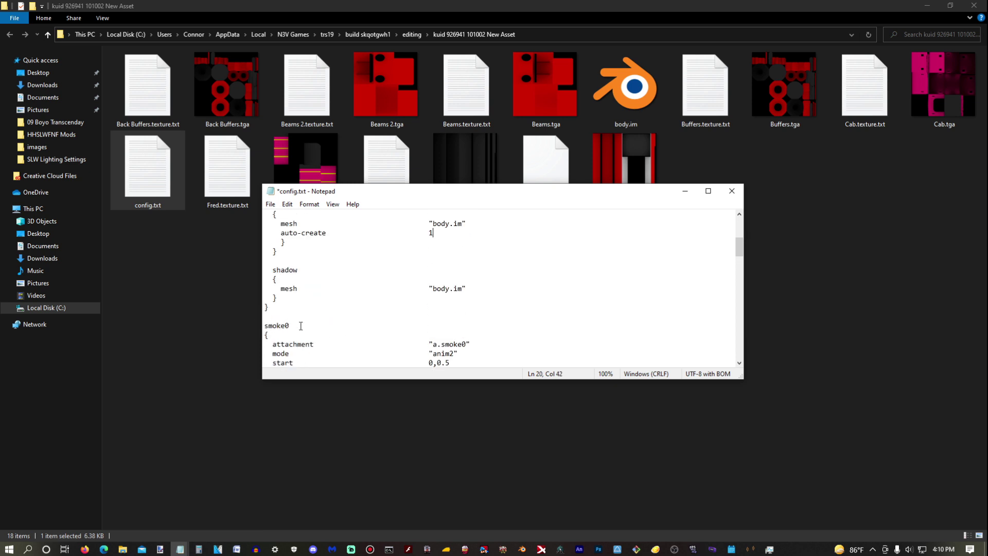
pyautogui.scroll(1, 292, 303)
pyautogui.moveTo(278, 325); pyautogui.dragTo(244, 278)
pyautogui.press('BackSpace')
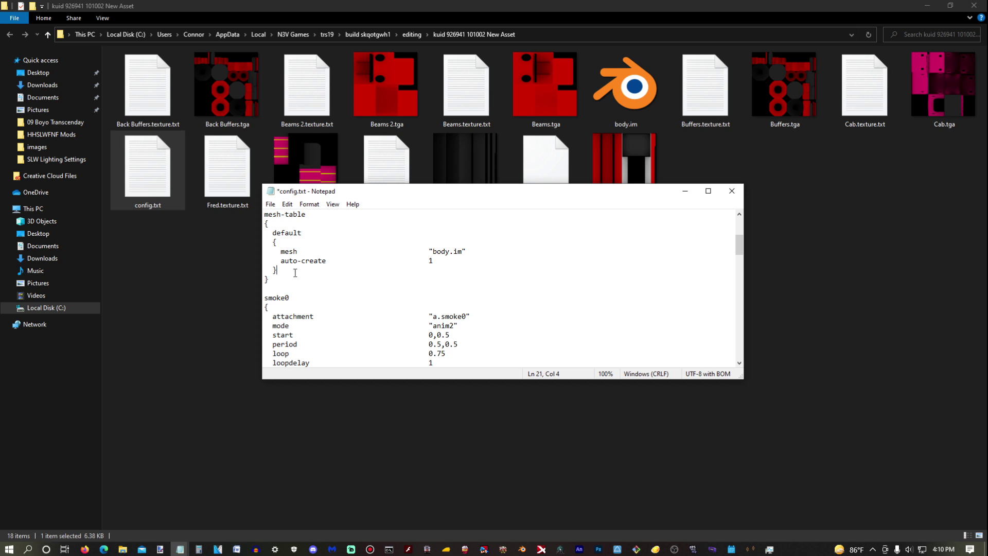
pyautogui.scroll(-7, 308, 288)
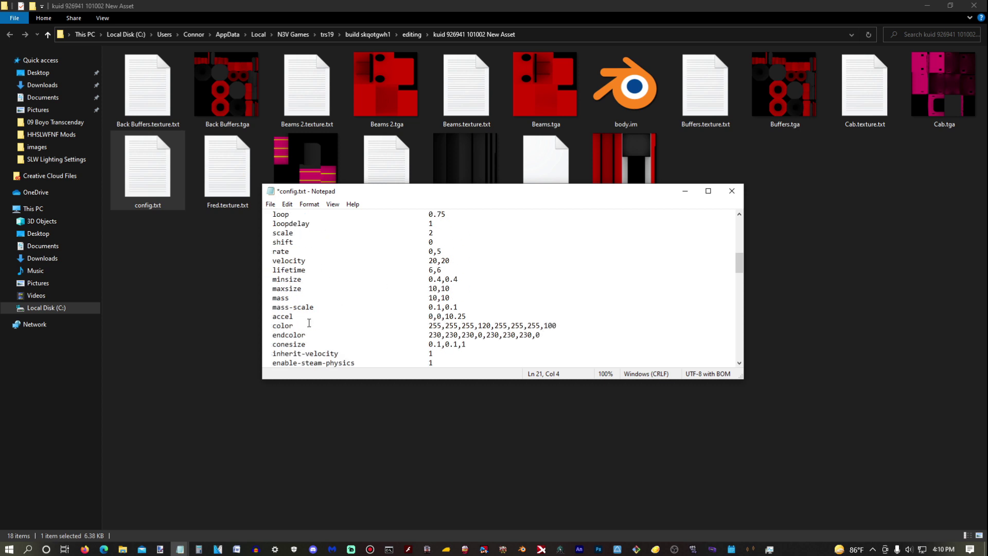
# - Delete the smoke0 block below the mesh-table in config.txt together with its leftover blank line
pyautogui.moveTo(281, 339); pyautogui.dragTo(196, 342)
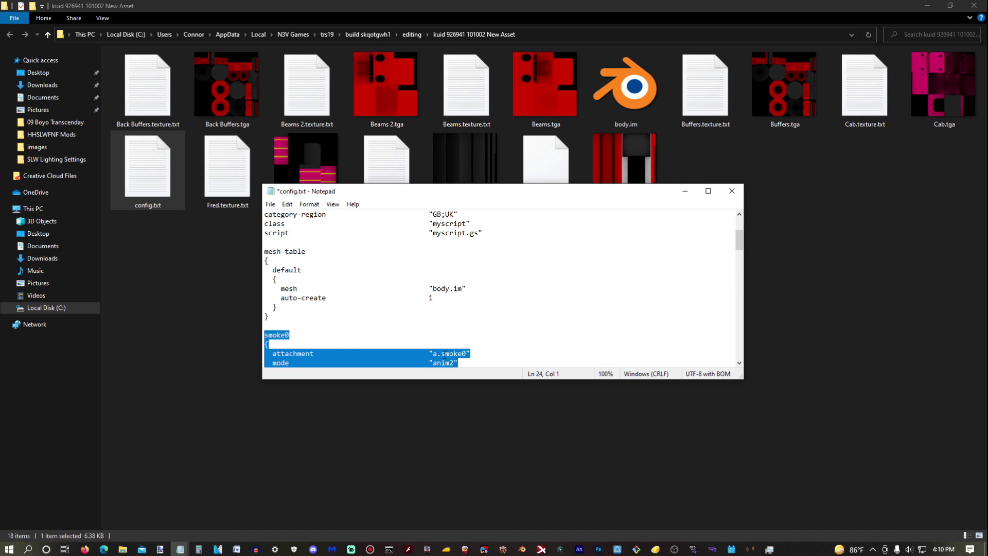
pyautogui.press('BackSpace')
pyautogui.press('BackSpace')
pyautogui.press('BackSpace')
# - Delete the smoke1 and smoke2 blocks that sit above the thumbnails block
pyautogui.scroll(-4, 426, 346)
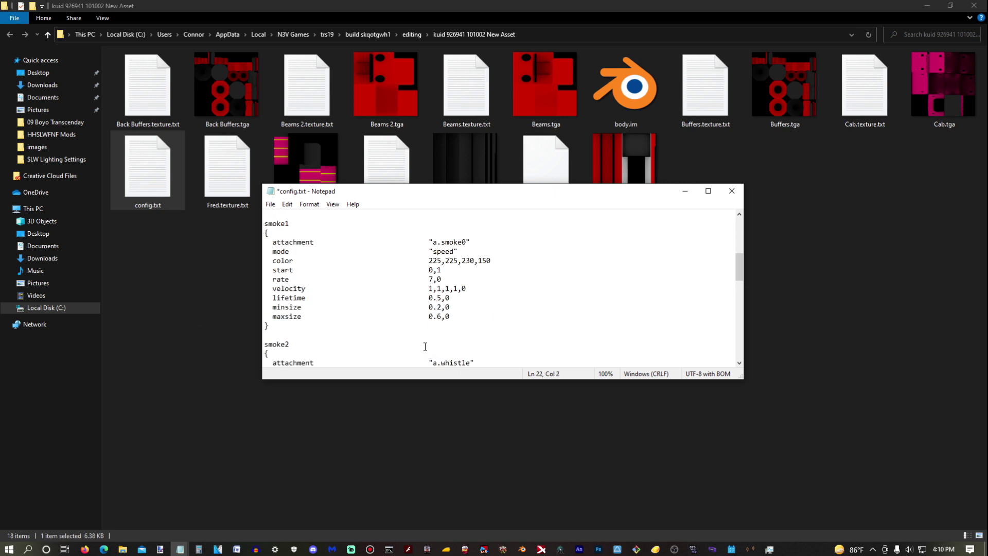
pyautogui.scroll(-5, 297, 338)
pyautogui.moveTo(281, 300); pyautogui.dragTo(246, 275)
pyautogui.press('BackSpace')
pyautogui.press('BackSpace')
pyautogui.press('BackSpace')
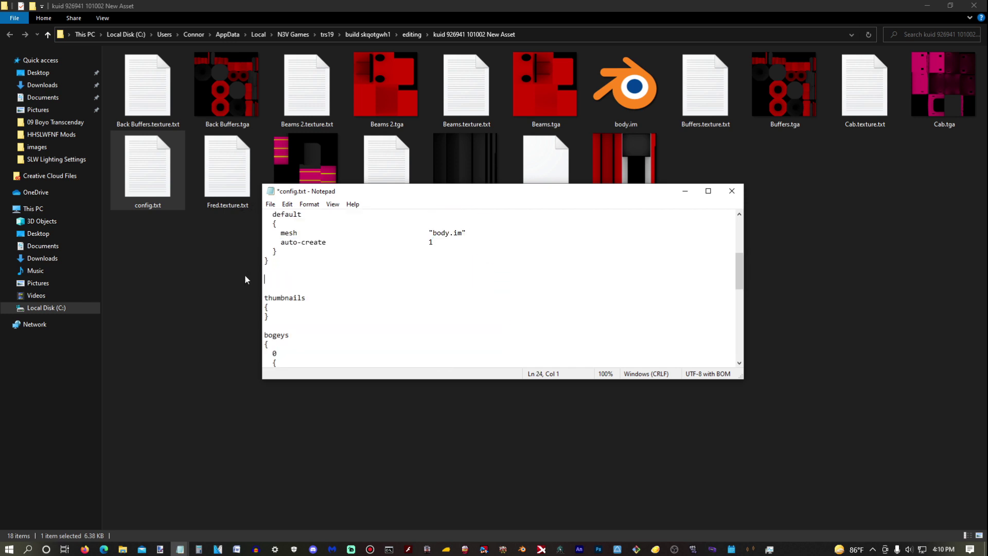
# - Delete the empty thumbnails block so that bogeys follows the mesh-table
pyautogui.moveTo(287, 302); pyautogui.dragTo(245, 272)
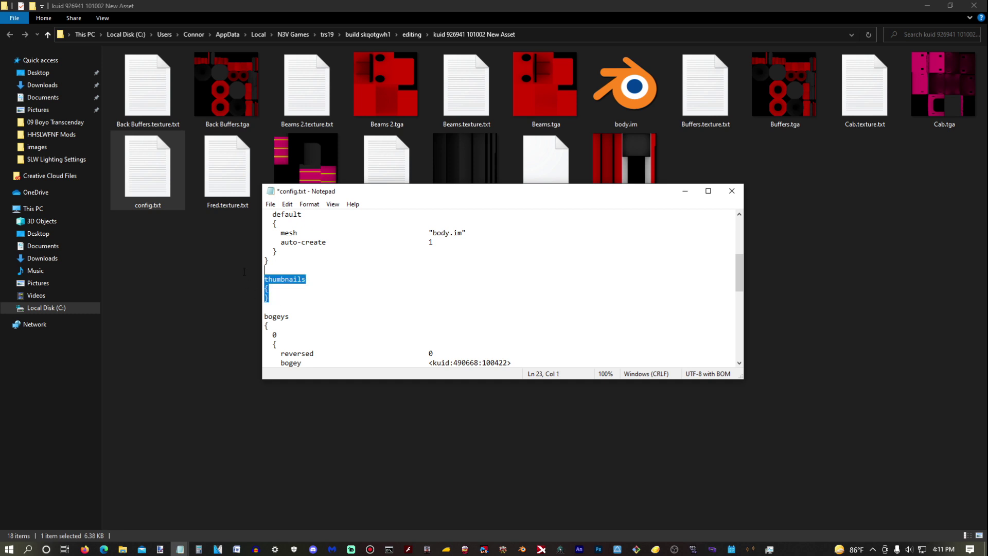
pyautogui.press('BackSpace')
pyautogui.press('BackSpace')
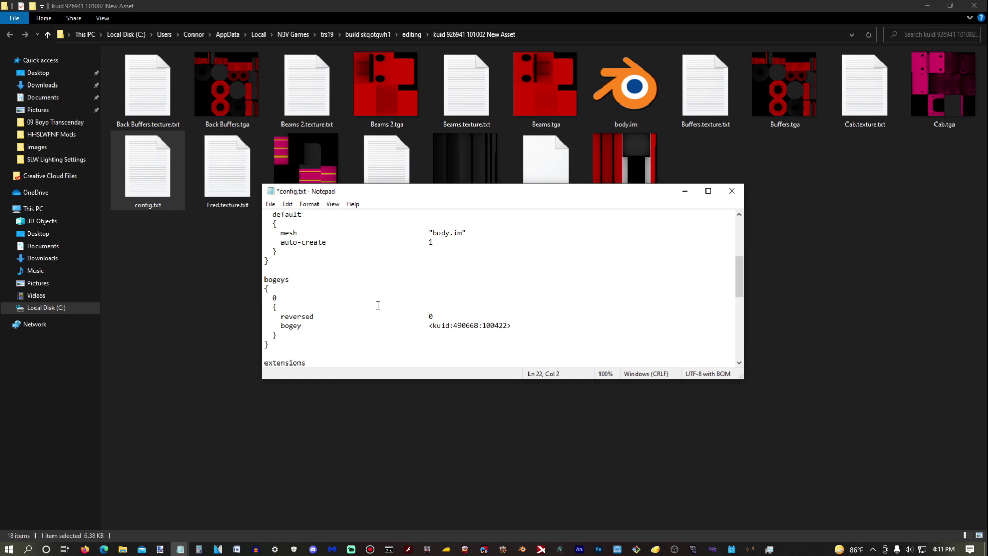
# - Delete the extensions block, keep one blank line between bogeys and kuid-table, and save config.txt
pyautogui.scroll(-5, 357, 305)
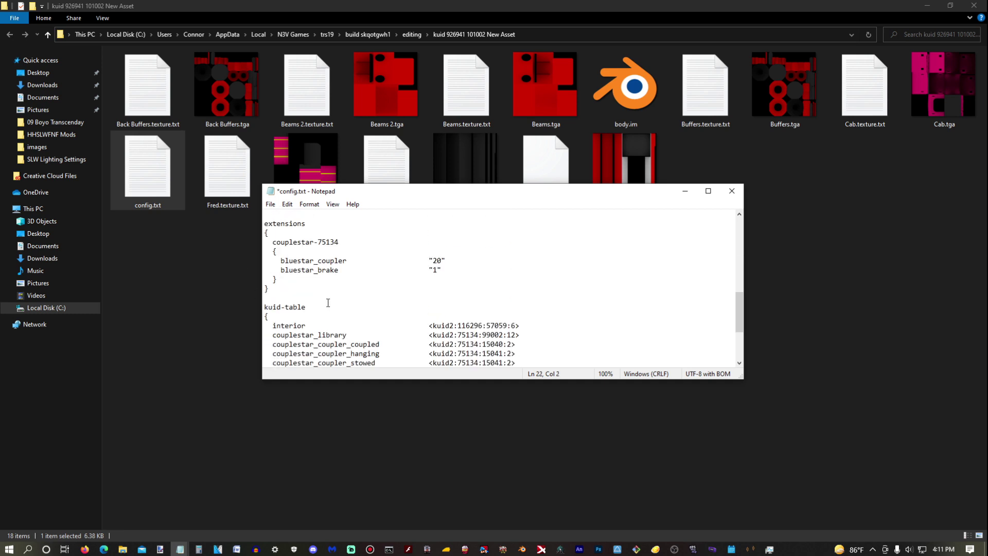
pyautogui.moveTo(270, 296); pyautogui.dragTo(237, 222)
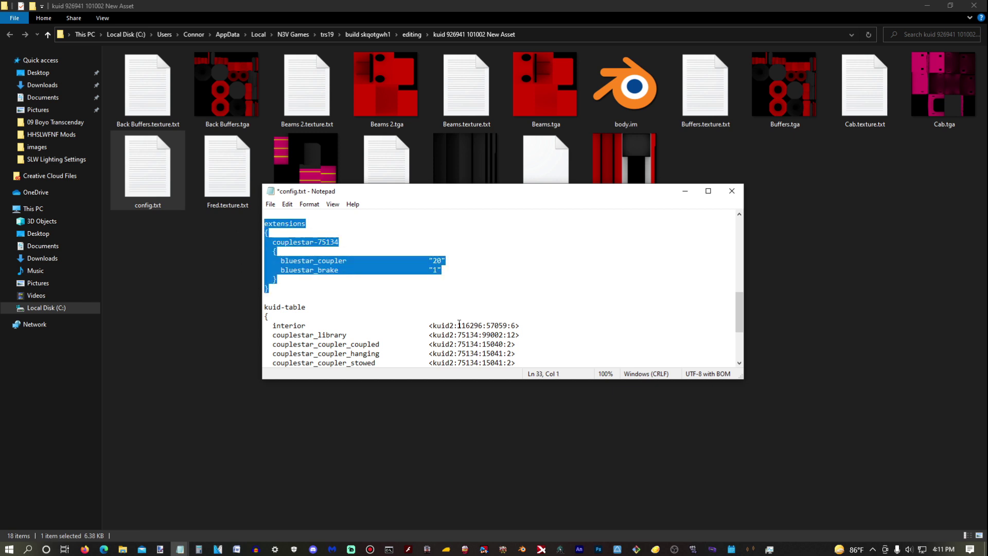
pyautogui.press('BackSpace')
pyautogui.write('bogeys { \t0 \t{ \t\treversed\t0 \t\tbogey\t<kuid:490668:100422> \t} }')
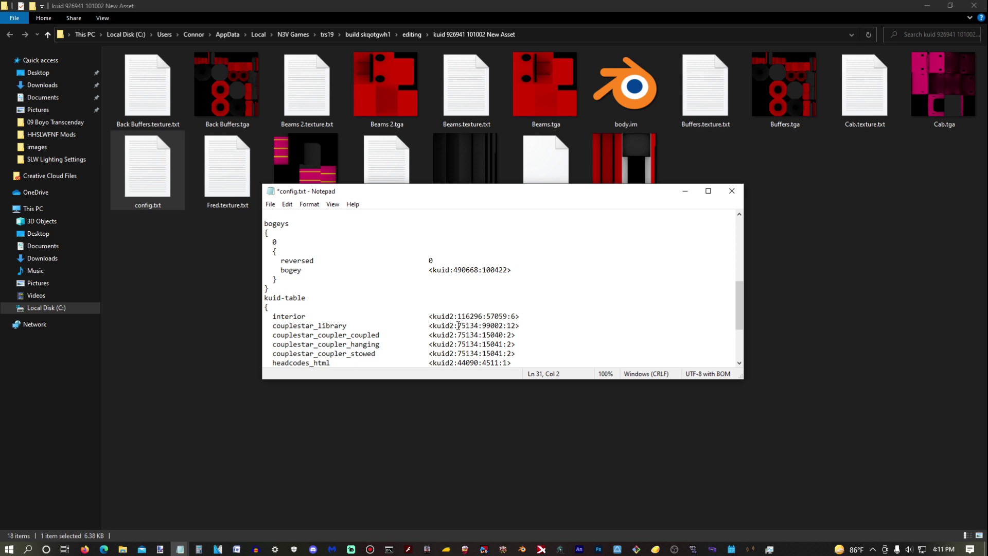
pyautogui.press('Return')
pyautogui.scroll(-4, 439, 333)
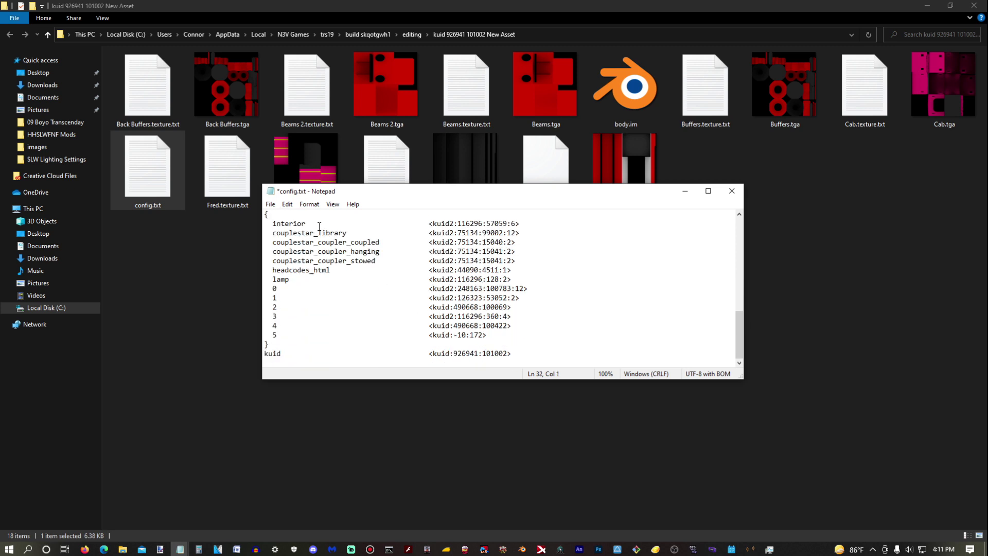
pyautogui.click(270, 204)
pyautogui.click(288, 247)
# - Copy the kuid line from the end of config.txt and paste it as the first line, above username
pyautogui.moveTo(515, 354); pyautogui.dragTo(241, 346)
pyautogui.hotkey('ctrl', 'c')
pyautogui.moveTo(515, 353); pyautogui.dragTo(204, 356)
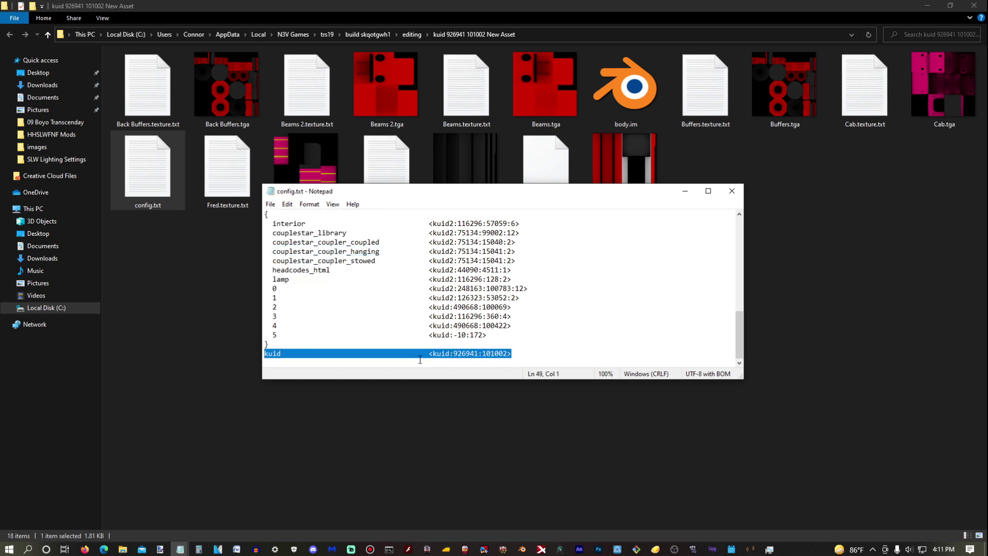
pyautogui.scroll(10, 407, 345)
pyautogui.click(266, 215)
pyautogui.press('Return')
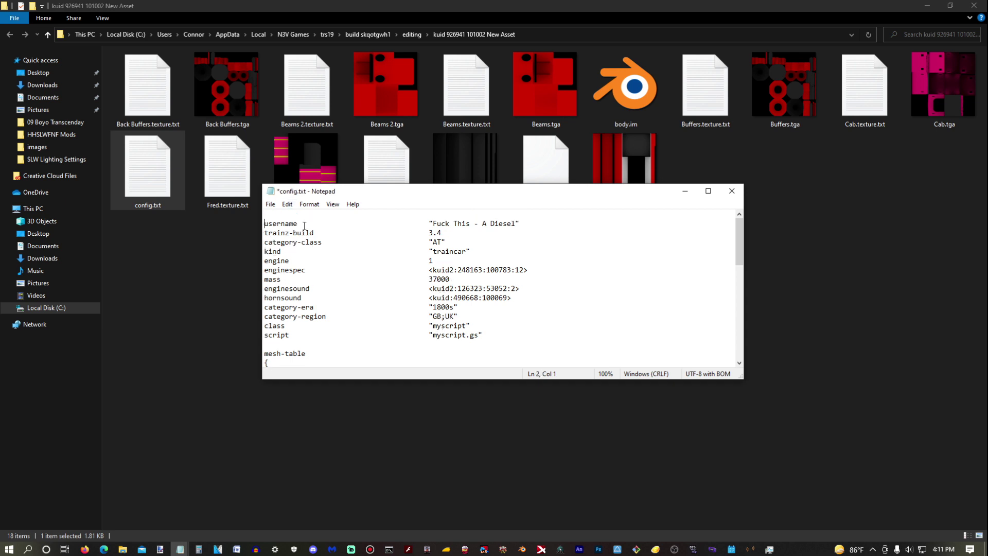
pyautogui.press('Up')
pyautogui.hotkey('ctrl', 'v')
pyautogui.click(266, 215)
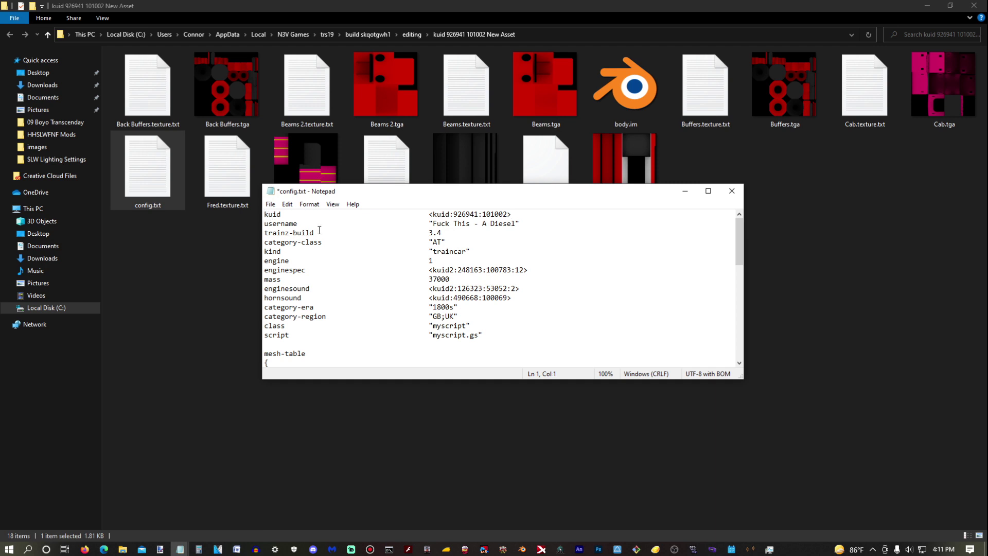
# - Delete the duplicate kuid line below the kuid-table at the end of config.txt and save the file
pyautogui.scroll(-15, 335, 240)
pyautogui.moveTo(508, 354); pyautogui.dragTo(258, 356)
pyautogui.press('Delete')
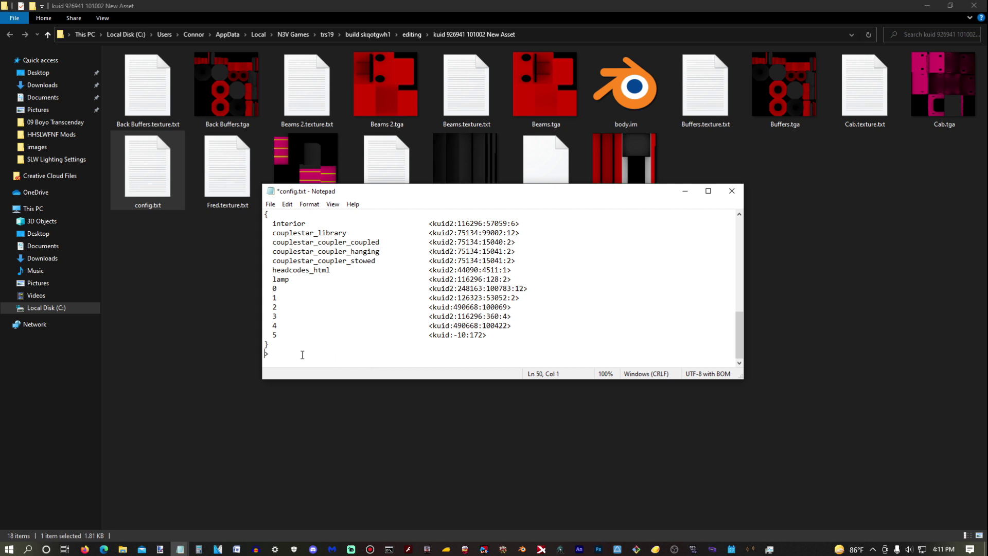
pyautogui.click(270, 204)
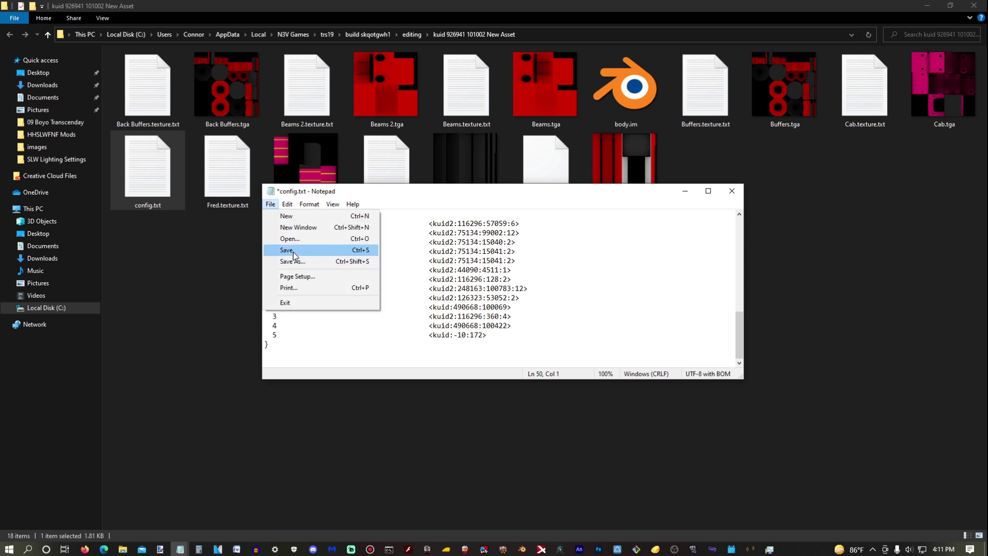
pyautogui.click(287, 250)
# - Switch to Content Manager and search the installed assets for Y15
pyautogui.moveTo(446, 548)
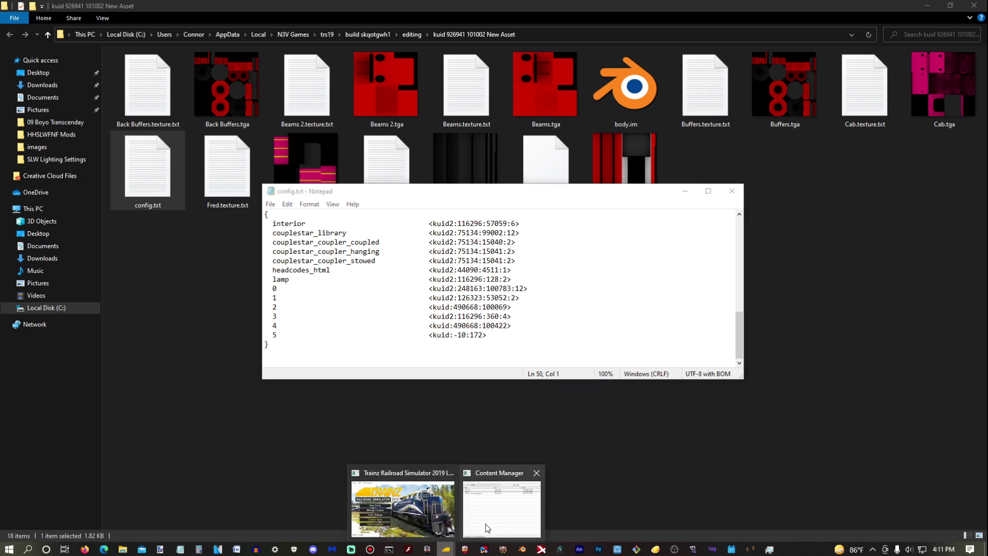
pyautogui.moveTo(490, 521)
pyautogui.click(490, 521)
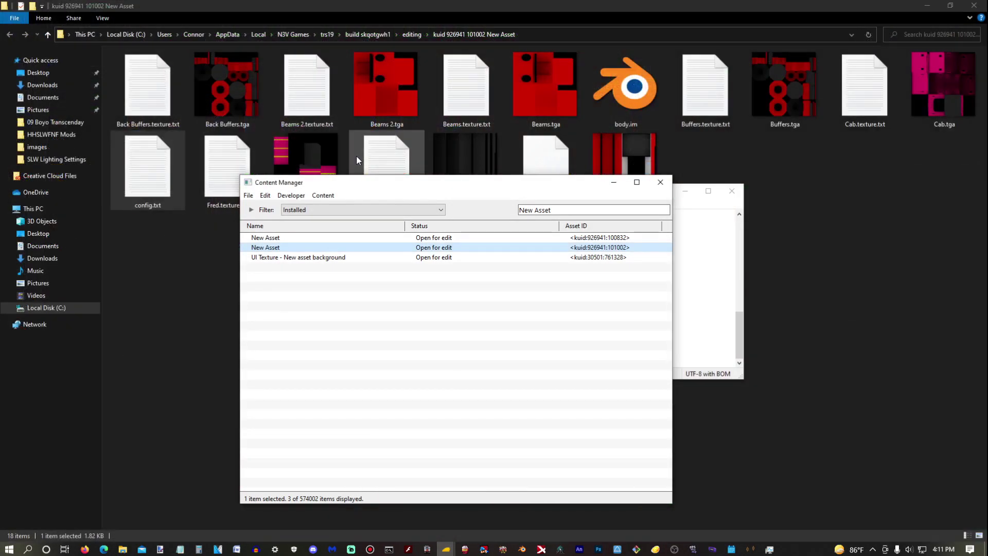
pyautogui.click(331, 213)
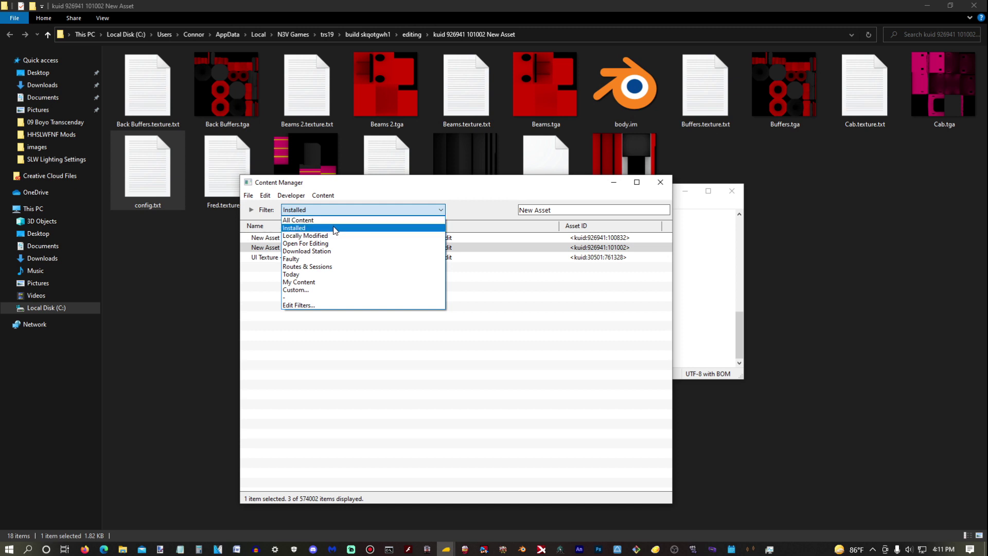
pyautogui.click(335, 228)
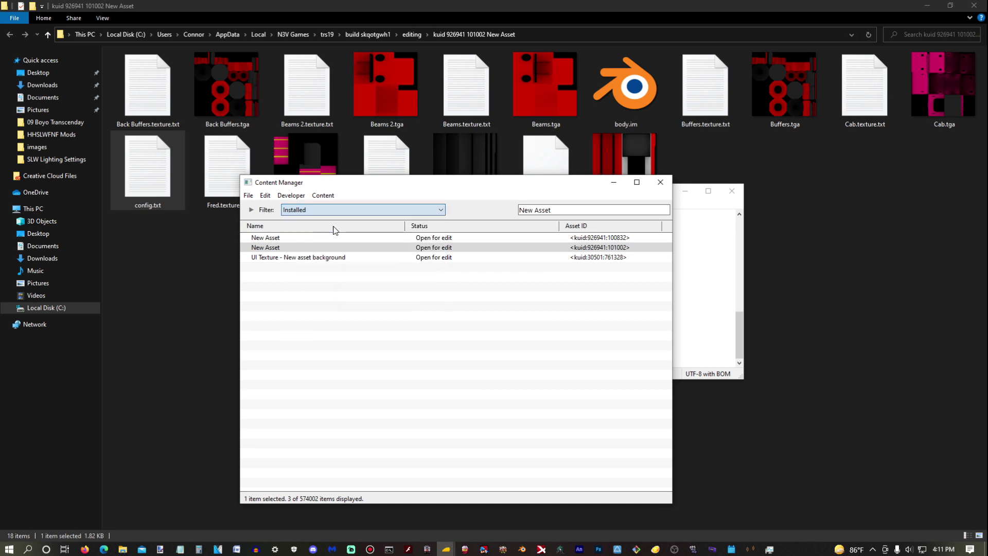
pyautogui.click(577, 211)
pyautogui.press('BackSpace')
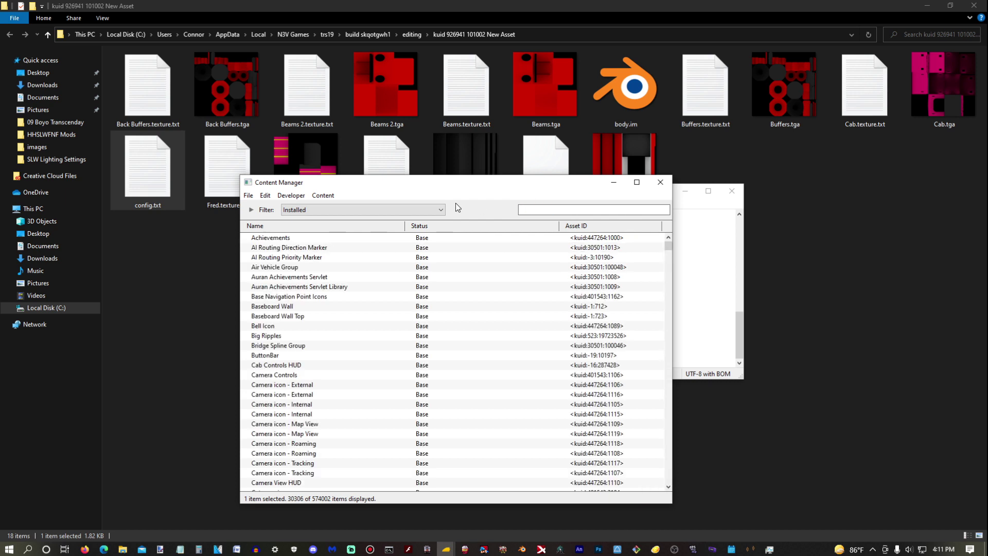
pyautogui.write('Y15')
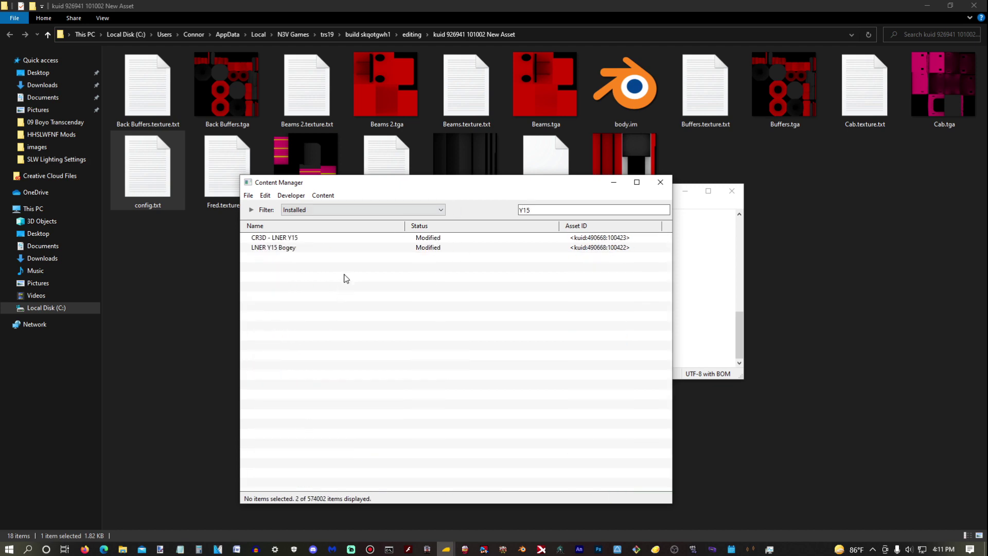
# - Clone the LNER Y15 Bogey asset
pyautogui.click(345, 247)
pyautogui.click(323, 196)
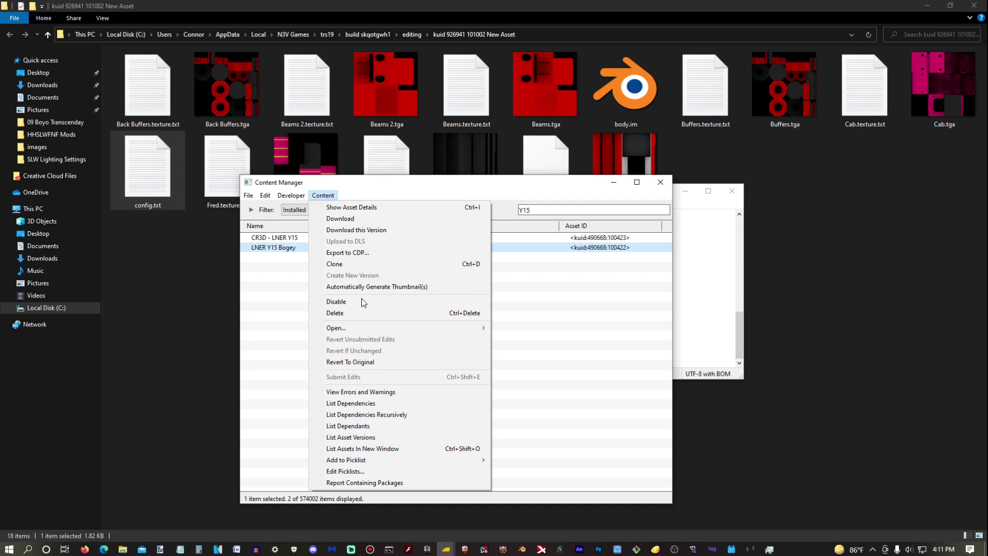
pyautogui.click(360, 263)
# - Search the installed assets for New Asse and open the cloned bogey, the New Asset ending in 101003, in Explorer
pyautogui.click(548, 194)
pyautogui.click(538, 209)
pyautogui.doubleClick(538, 209)
pyautogui.press('BackSpace')
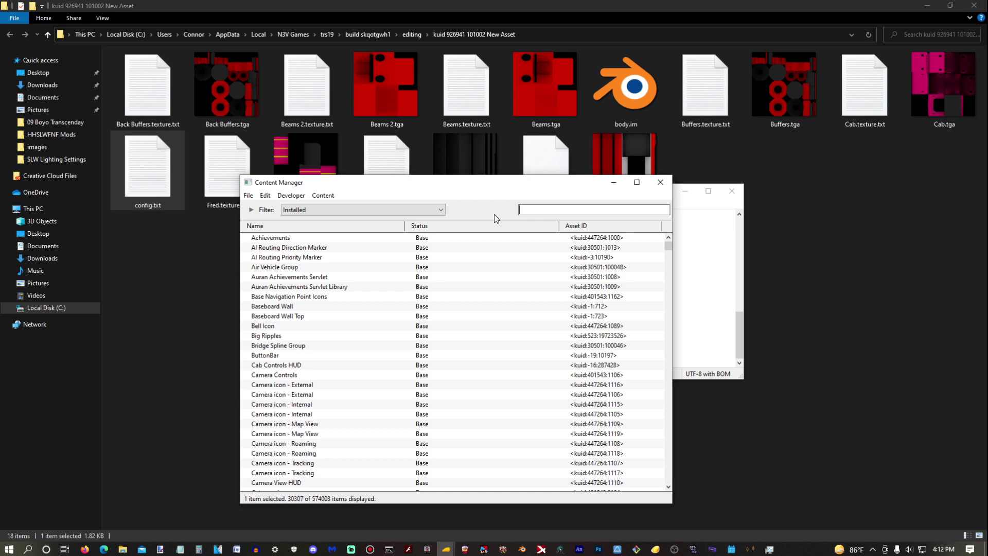
pyautogui.write('New')
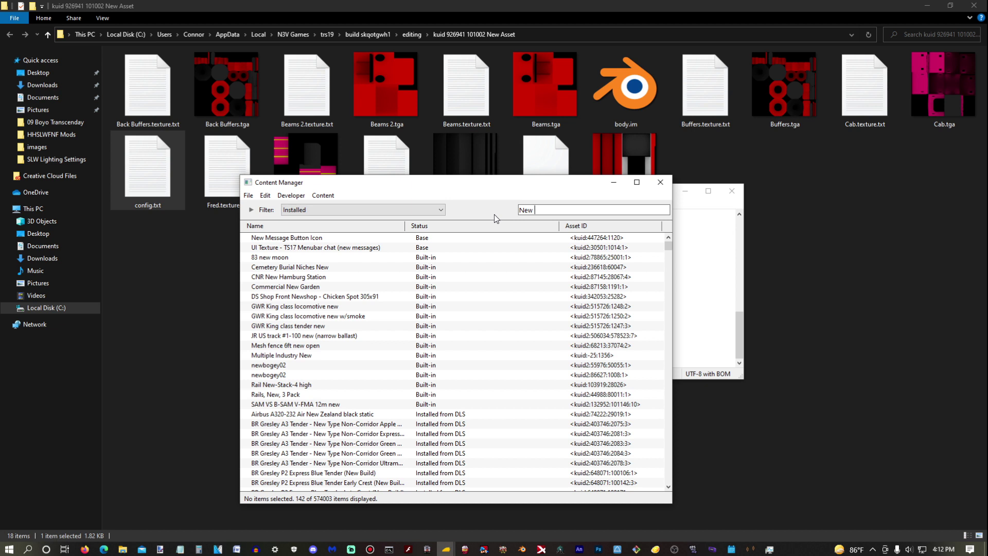
pyautogui.write('Asse')
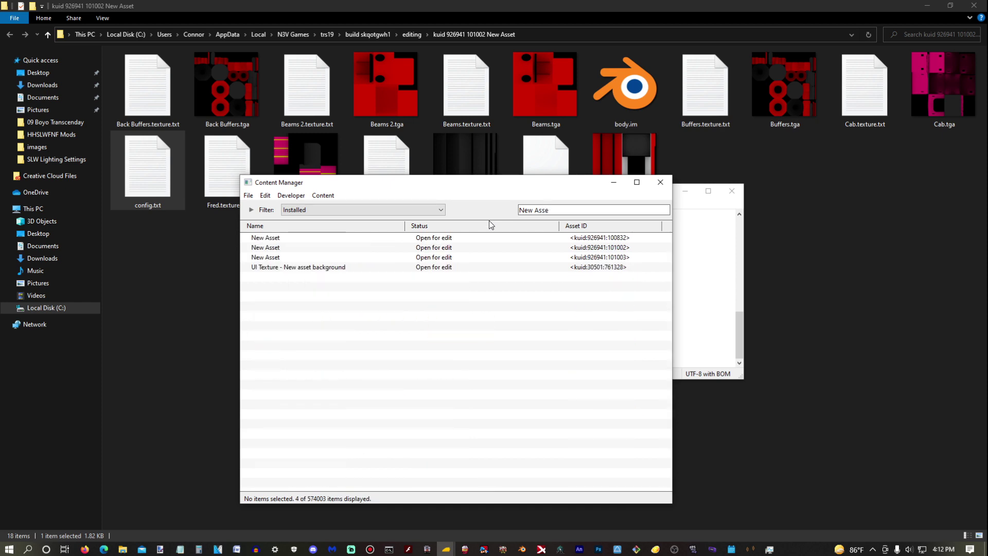
pyautogui.rightClick(493, 258)
pyautogui.moveTo(536, 332)
pyautogui.click(701, 344)
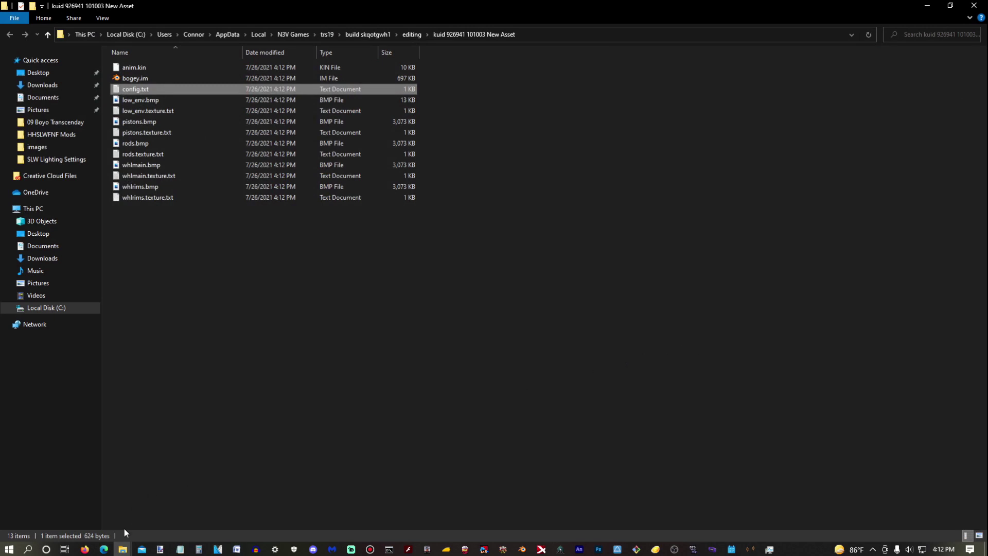
# - Rename bog.kin to anim.kin in the Bogey folder inside The Model
pyautogui.moveTo(123, 548)
pyautogui.click(81, 516)
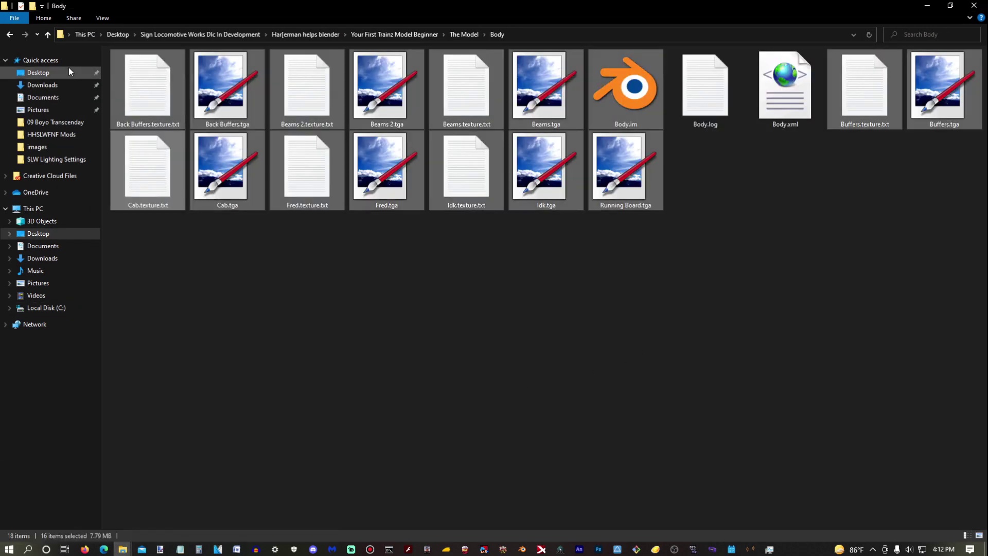
pyautogui.click(47, 35)
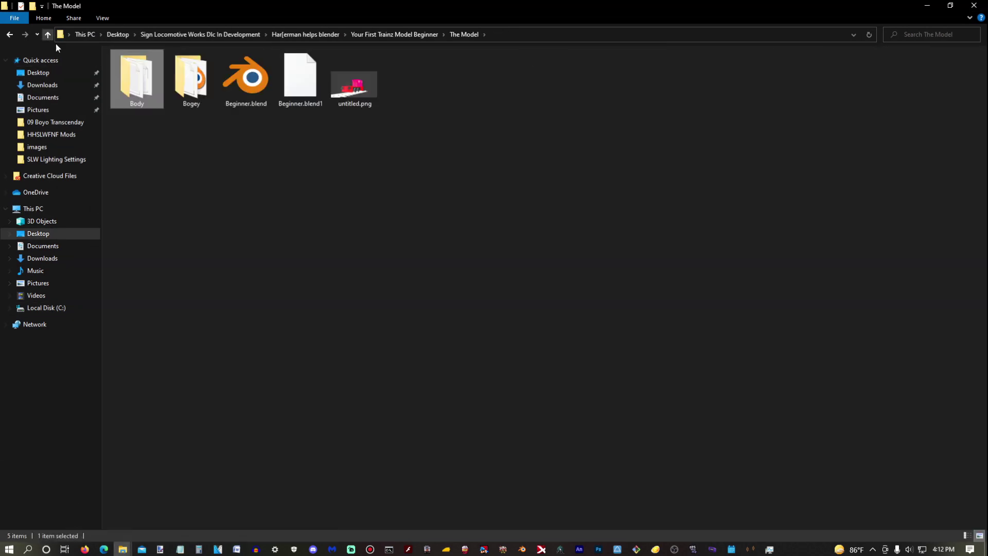
pyautogui.doubleClick(182, 101)
pyautogui.keyDown('ctrl'); pyautogui.scroll(4, 252, 178); pyautogui.keyUp('ctrl')
pyautogui.click(202, 82)
pyautogui.rightClick(202, 79)
pyautogui.click(91, 345)
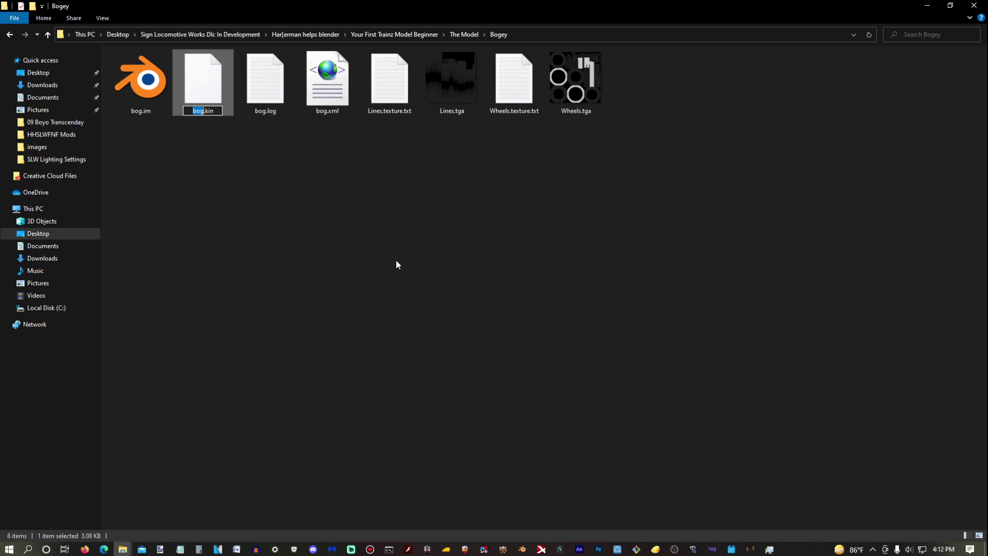
pyautogui.write('anim')
pyautogui.press('Return')
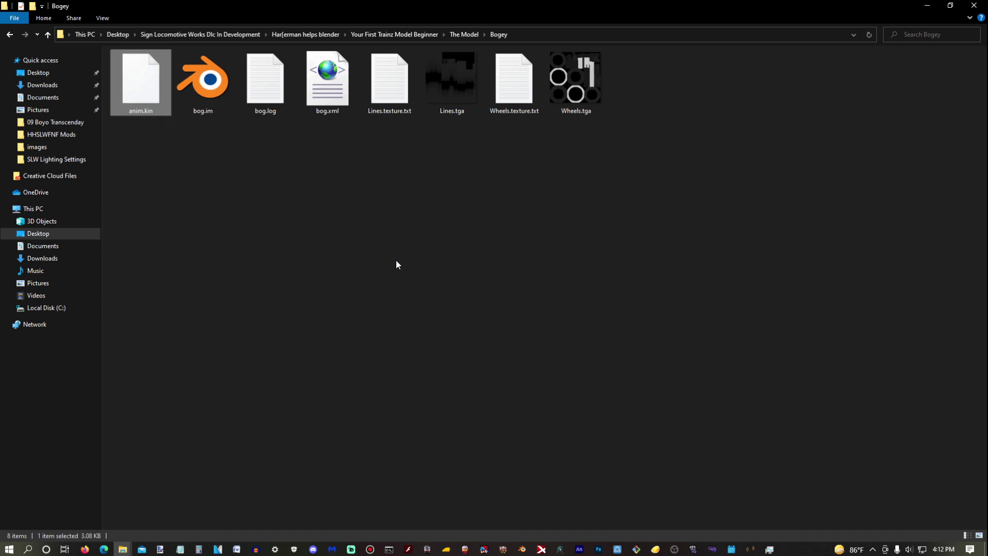
# - Copy anim.kin, bog.im and the Lines and Wheels .texture.txt and .tga files from the Bogey folder
pyautogui.keyDown('ctrl'); pyautogui.click(199, 113); pyautogui.keyUp('ctrl')
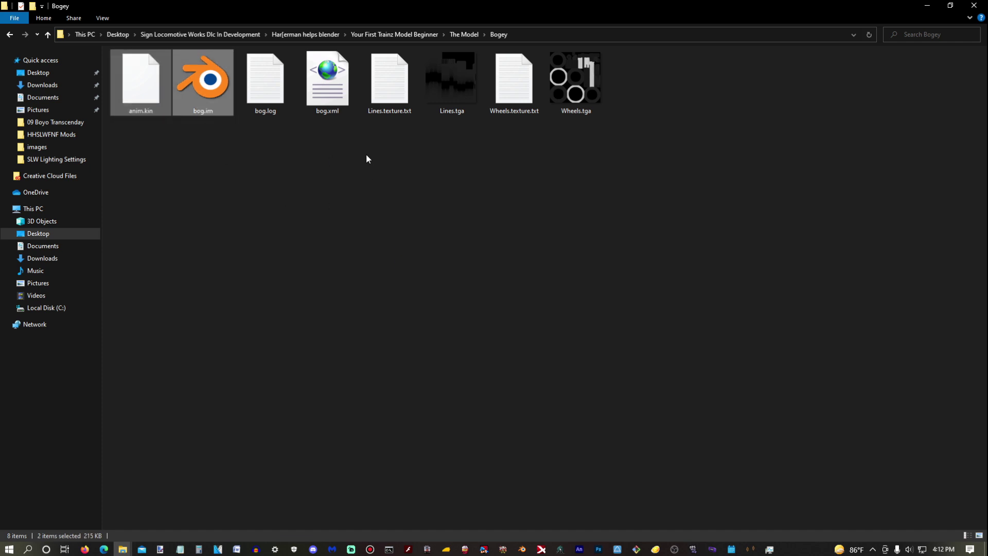
pyautogui.keyDown('ctrl'); pyautogui.click(397, 106); pyautogui.keyUp('ctrl')
pyautogui.keyDown('ctrl'); pyautogui.click(463, 96); pyautogui.keyUp('ctrl')
pyautogui.keyDown('ctrl'); pyautogui.click(514, 93); pyautogui.keyUp('ctrl')
pyautogui.keyDown('ctrl'); pyautogui.click(570, 95); pyautogui.keyUp('ctrl')
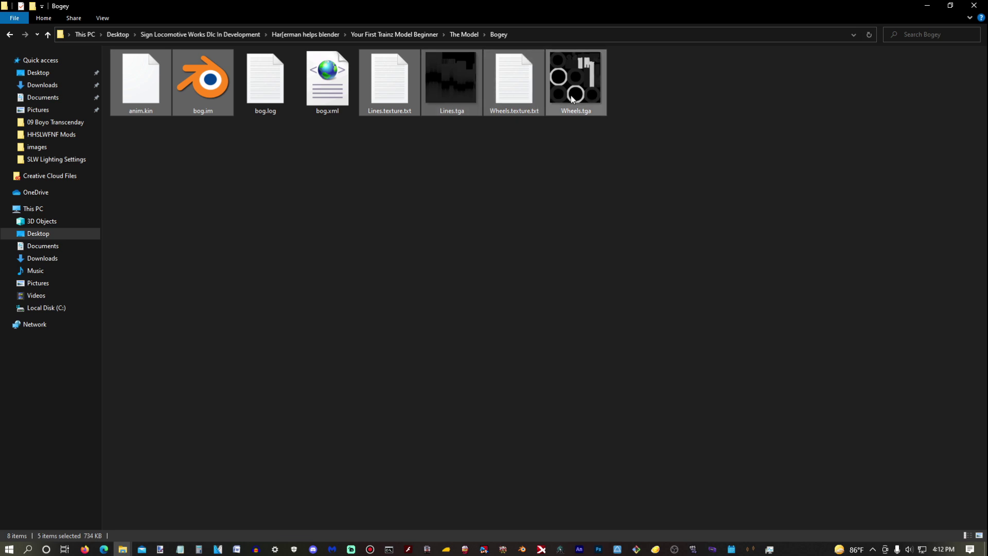
pyautogui.rightClick(570, 94)
pyautogui.click(443, 292)
# - Delete the old texture files, from low_env.bmp through whlrims.texture.txt, from the cloned bogey's folder
pyautogui.moveTo(120, 552)
pyautogui.click(274, 501)
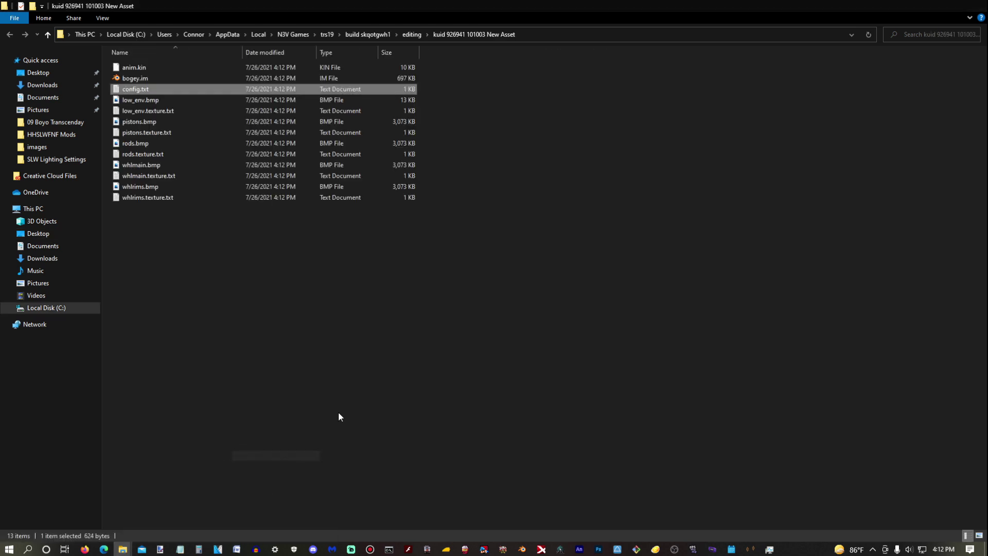
pyautogui.keyDown('ctrl'); pyautogui.scroll(1, 342, 230); pyautogui.keyUp('ctrl')
pyautogui.keyDown('ctrl'); pyautogui.scroll(4, 342, 230); pyautogui.keyUp('ctrl')
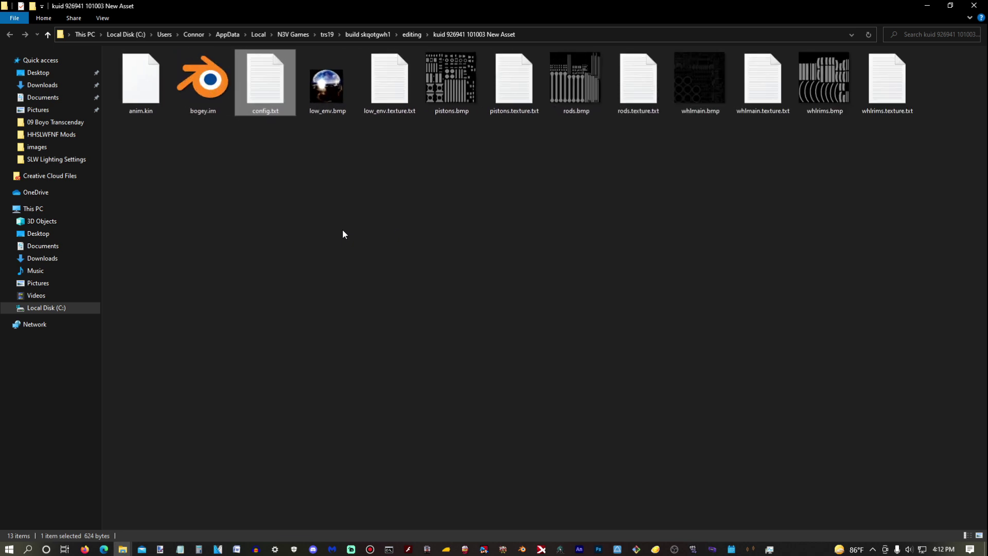
pyautogui.click(418, 117)
pyautogui.keyDown('shift'); pyautogui.click(232, 185); pyautogui.keyUp('shift')
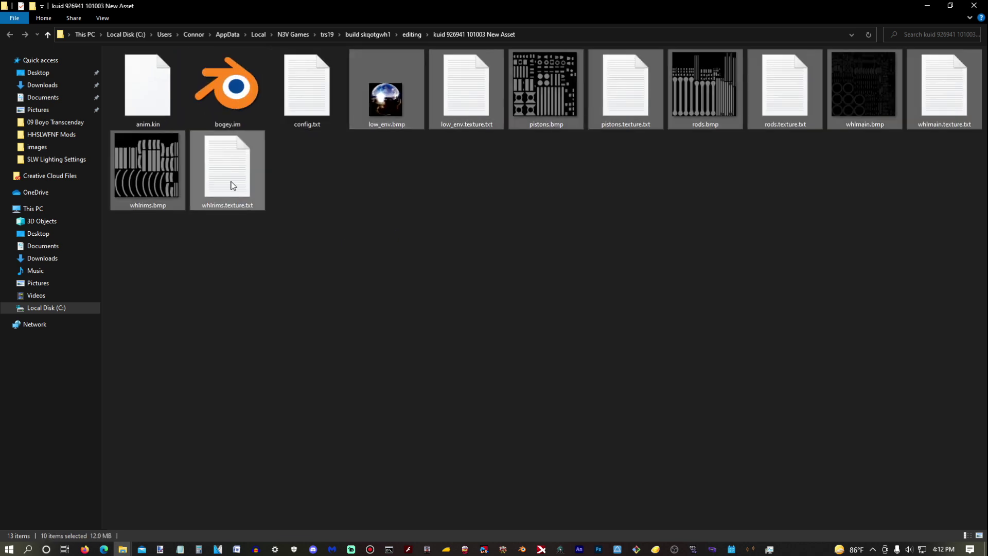
pyautogui.rightClick(233, 185)
pyautogui.click(88, 406)
# - Paste the copied bogey files into the cloned bogey's folder, replacing the existing anim.kin, and delete the old bogey.im
pyautogui.rightClick(236, 212)
pyautogui.click(258, 285)
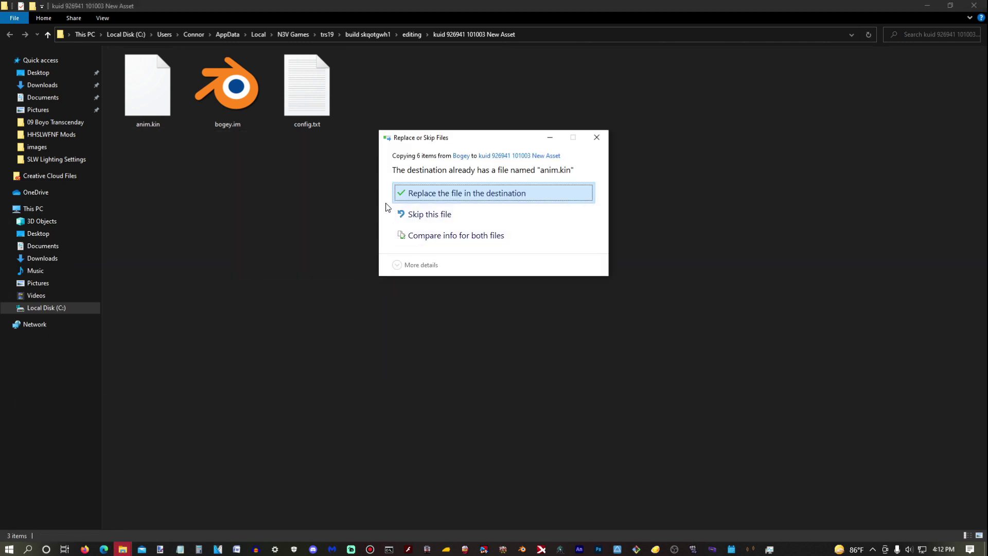
pyautogui.click(438, 194)
pyautogui.click(306, 109)
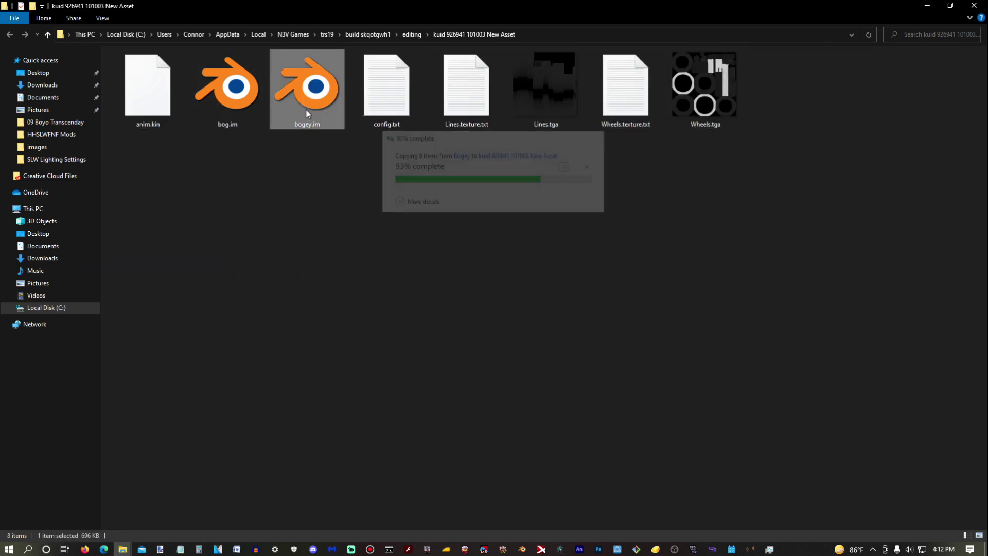
pyautogui.rightClick(305, 109)
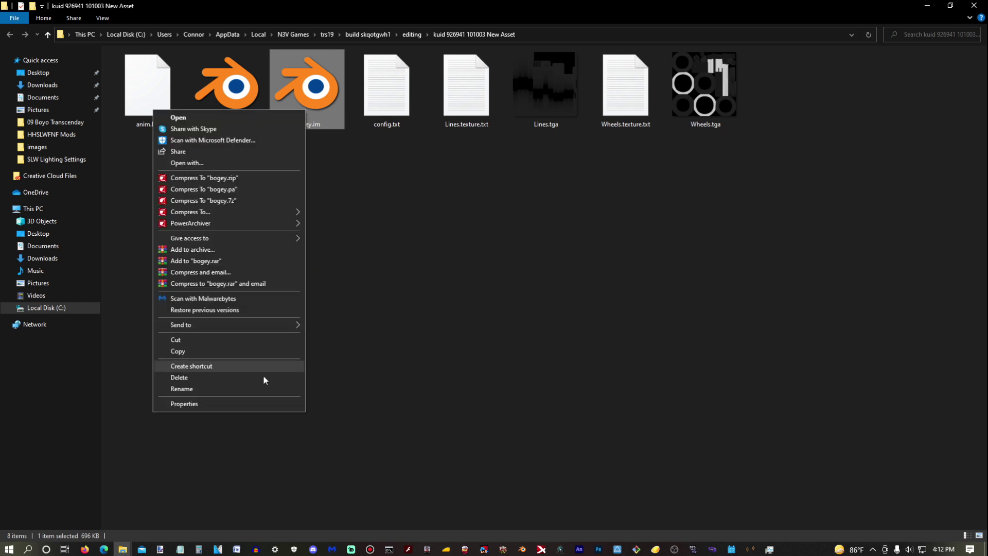
pyautogui.click(204, 377)
# - In the cloned bogey's config.txt, replace the username with the new bogey's name and set the default mesh to bog.im
pyautogui.doubleClick(315, 105)
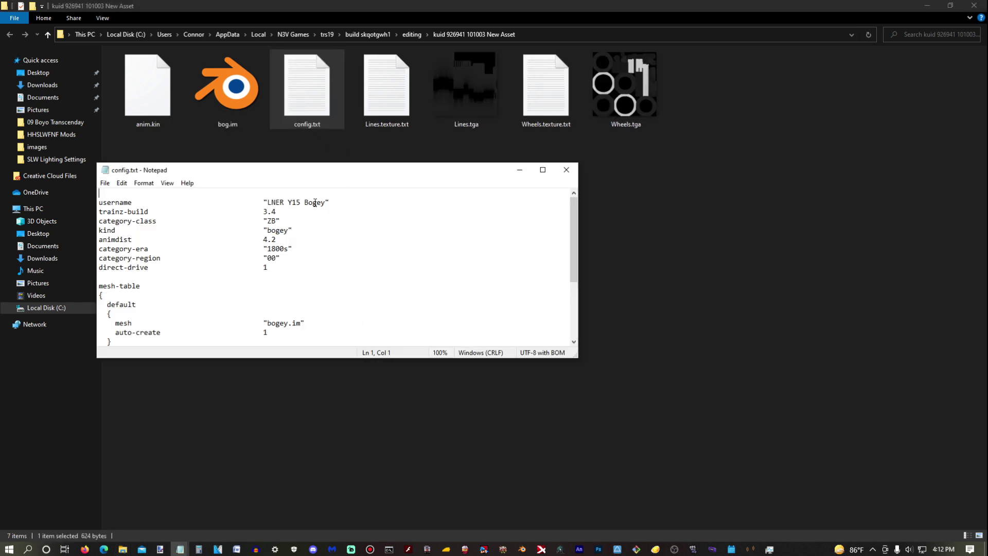
pyautogui.moveTo(325, 201); pyautogui.dragTo(268, 201)
pyautogui.press('BackSpace')
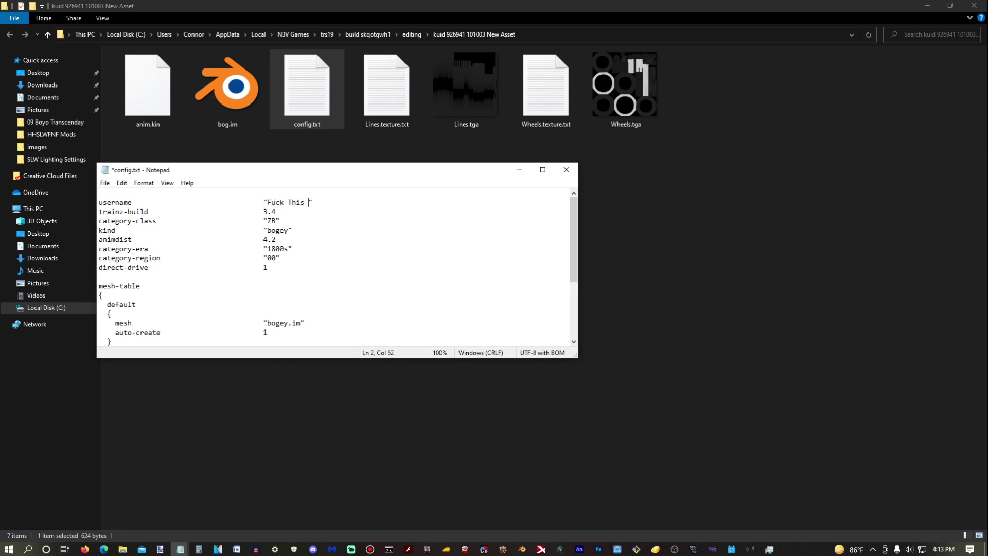
pyautogui.write('gey')
pyautogui.scroll(-4, 298, 296)
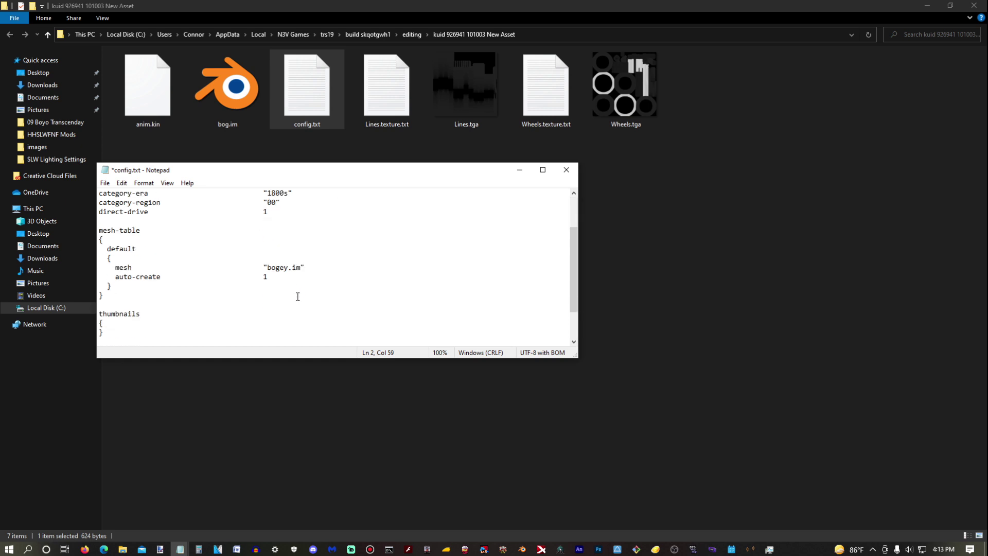
pyautogui.click(290, 221)
pyautogui.press('BackSpace')
pyautogui.press('BackSpace')
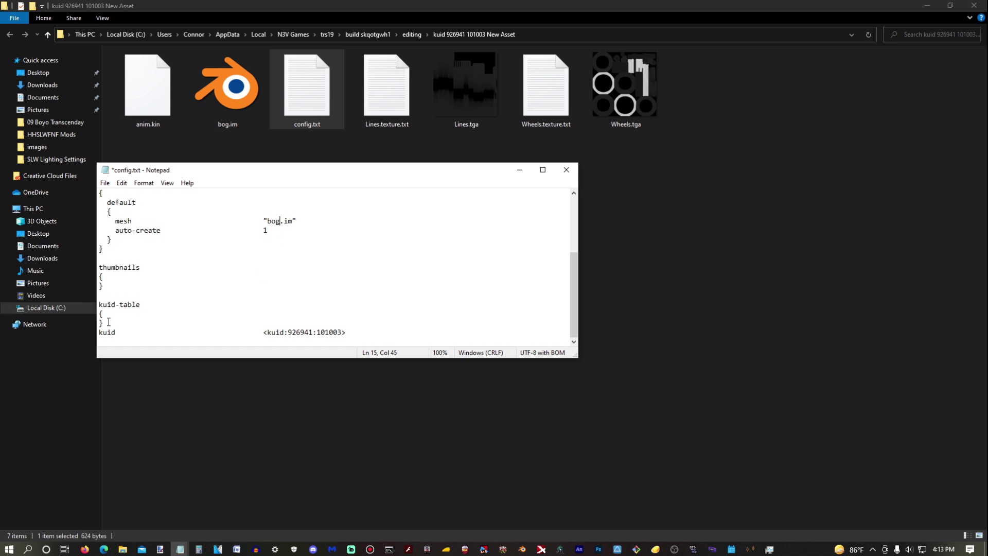
# - Remove the empty thumbnails and kuid-table blocks from the bogey's config.txt, leaving a blank line before kuid, and save and close the file
pyautogui.moveTo(109, 321); pyautogui.dragTo(77, 266)
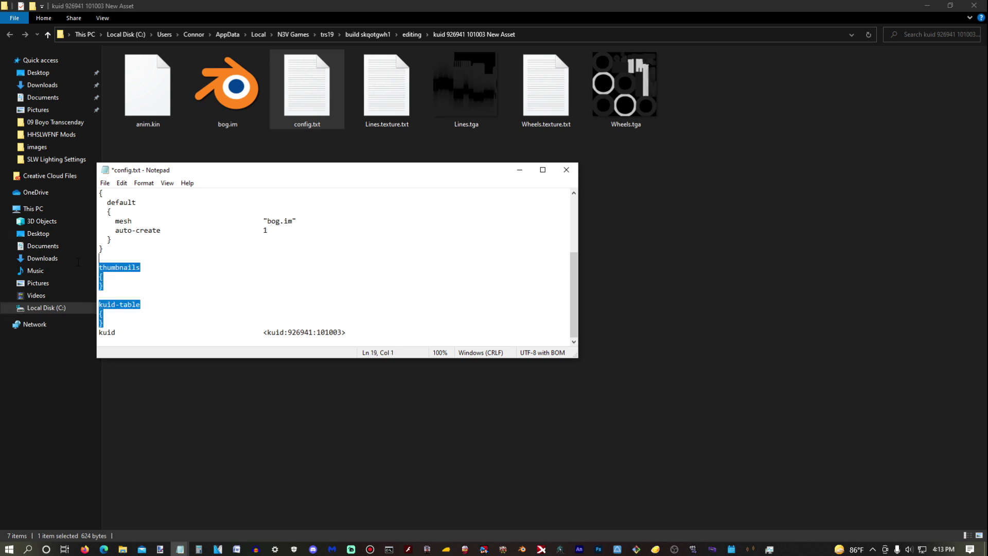
pyautogui.press('BackSpace')
pyautogui.press('BackSpace')
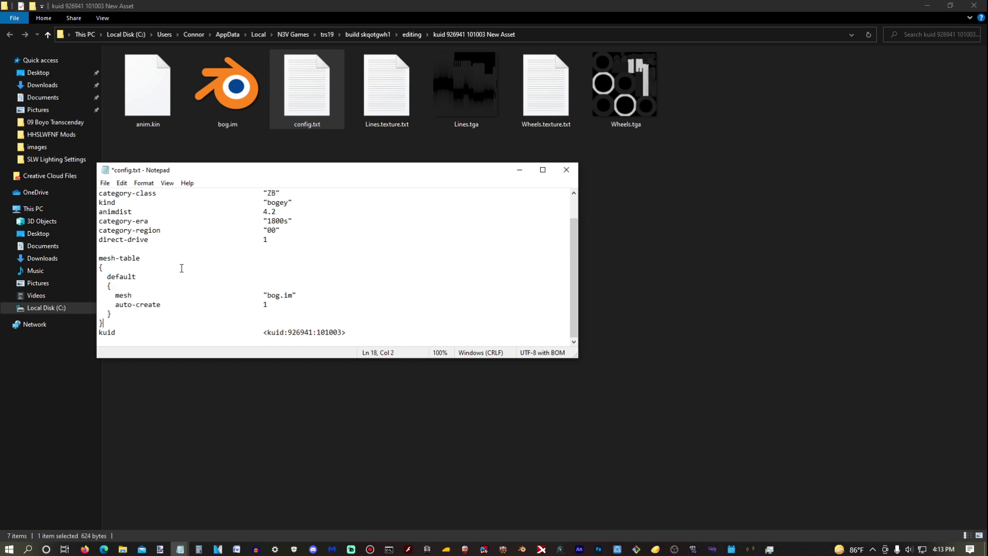
pyautogui.press('Return')
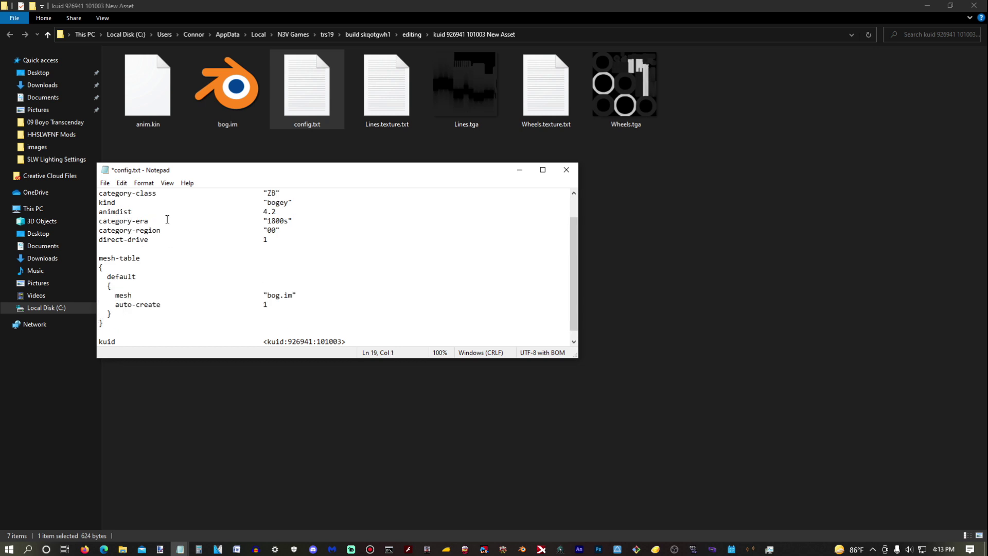
pyautogui.click(105, 184)
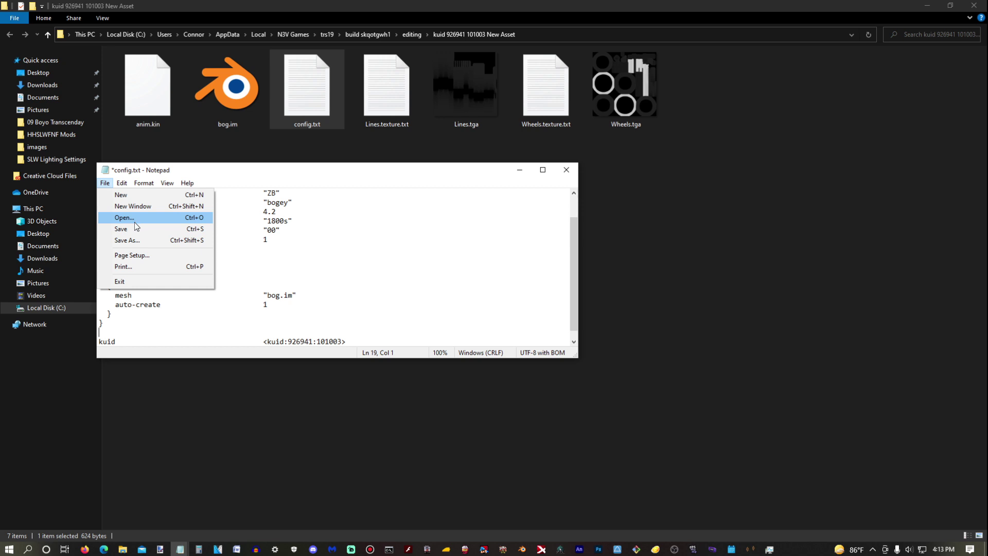
pyautogui.click(135, 232)
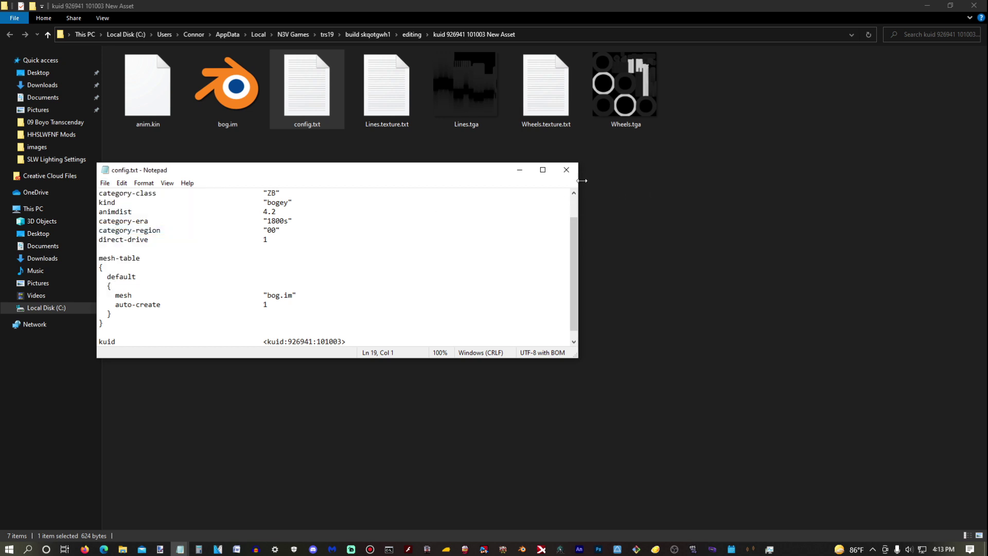
pyautogui.click(566, 170)
pyautogui.click(446, 549)
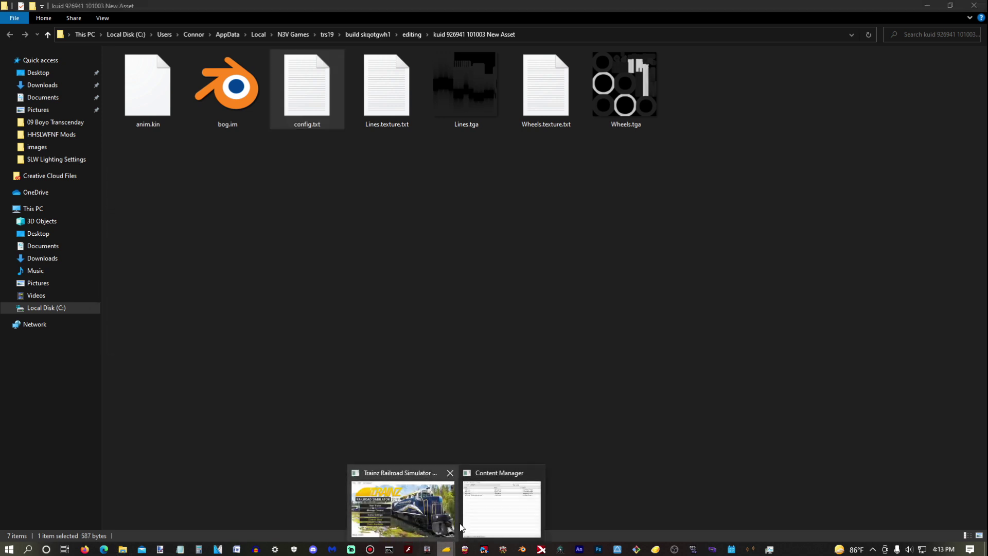
pyautogui.click(502, 515)
pyautogui.click(294, 248)
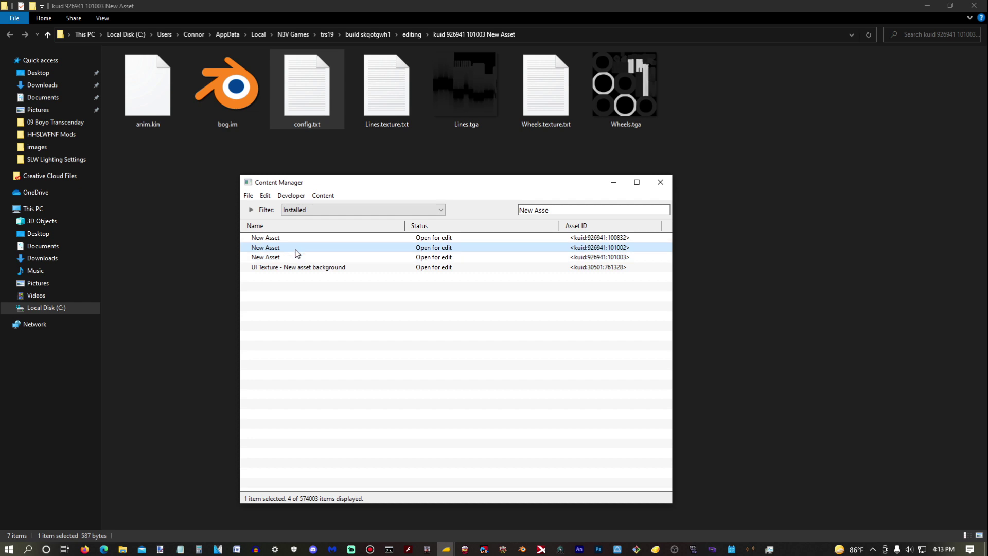
pyautogui.keyDown('ctrl'); pyautogui.click(299, 258); pyautogui.keyUp('ctrl')
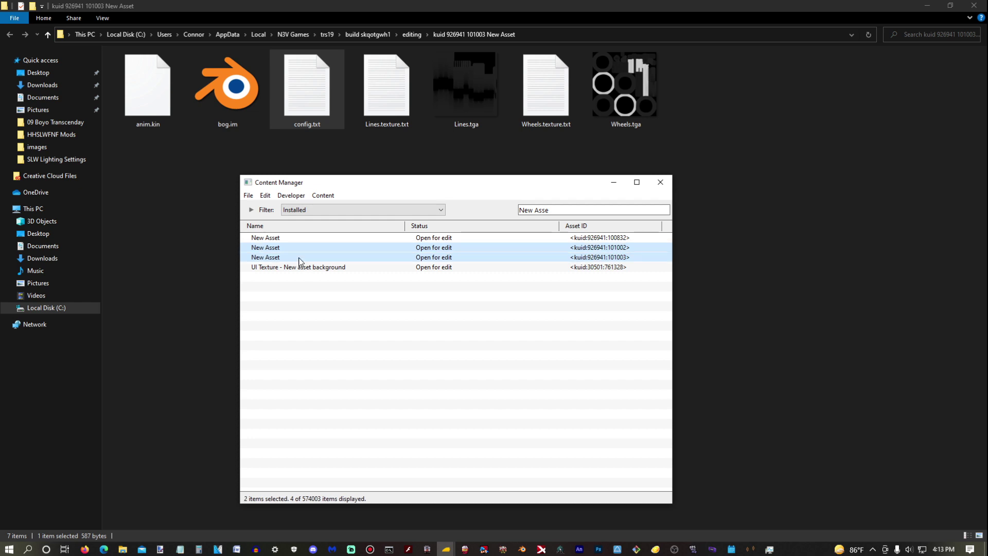
pyautogui.rightClick(299, 259)
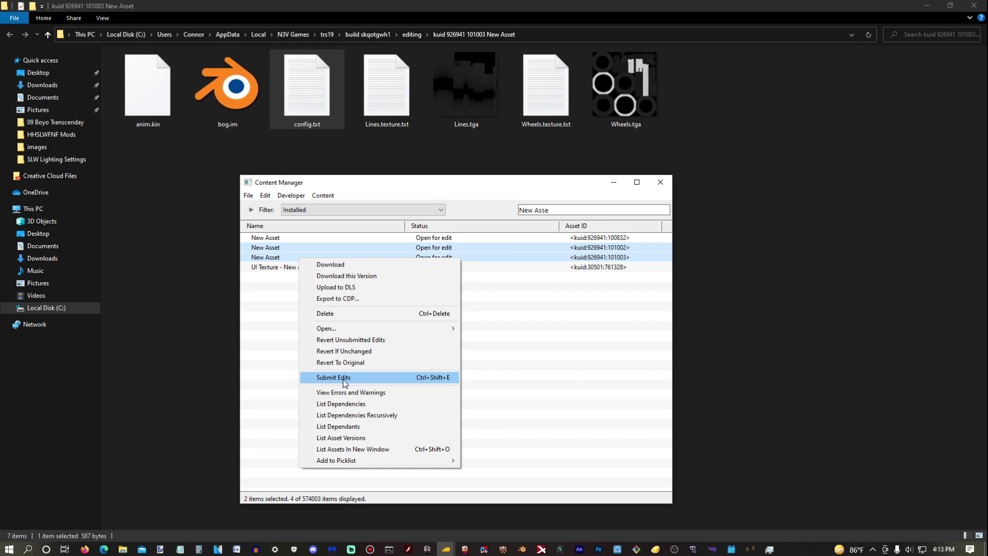
# - Remove the old bogey KUID from entry 0 of the bogeys section in the locomotive body's config.txt
pyautogui.moveTo(183, 549)
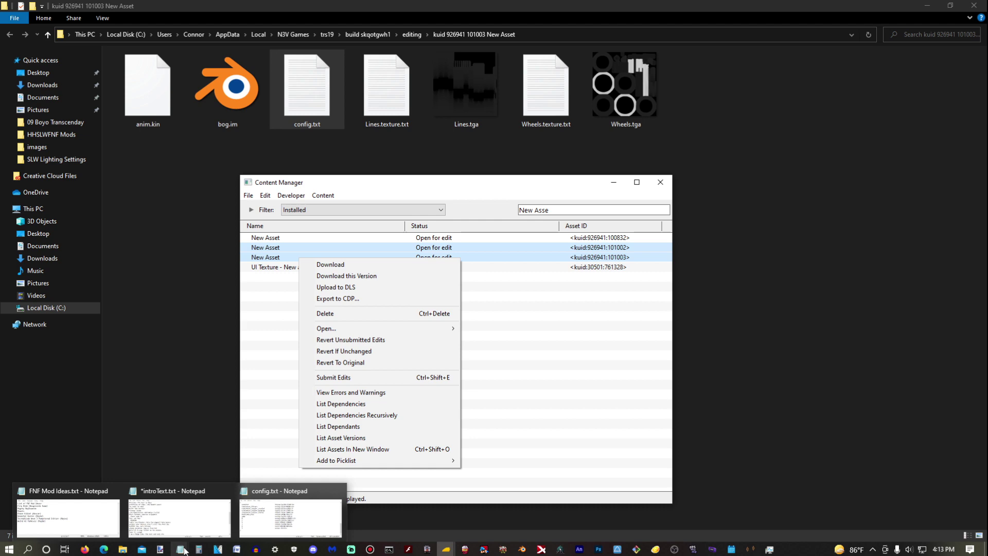
pyautogui.click(291, 515)
pyautogui.scroll(10, 386, 287)
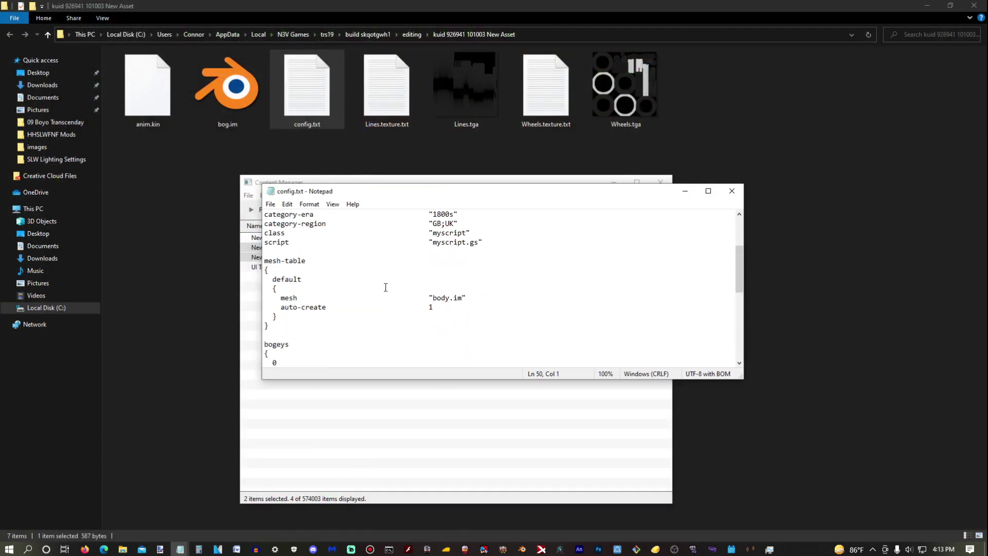
pyautogui.moveTo(509, 335); pyautogui.dragTo(428, 334)
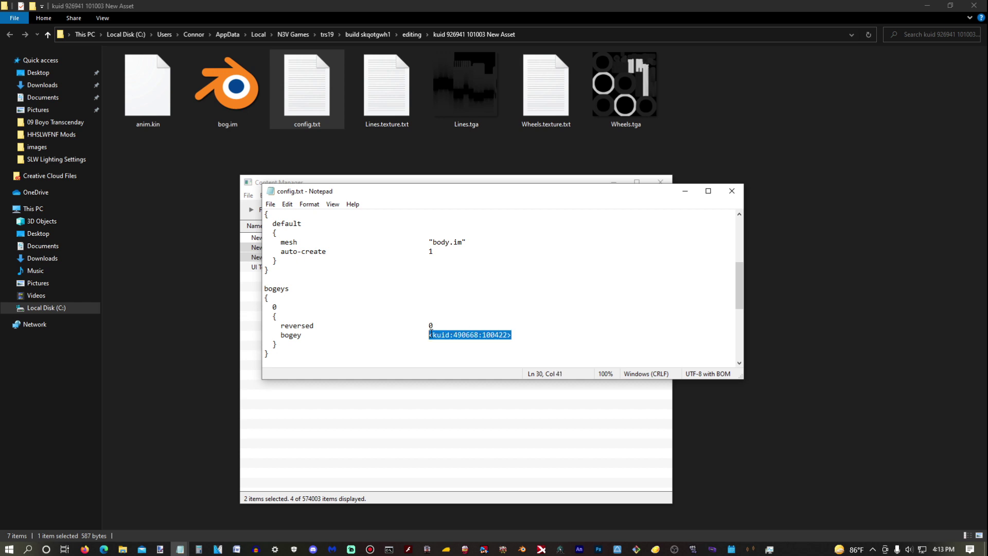
pyautogui.press('Delete')
# - List the cloned bogey, the New Asset ending in 101003, in its own Content Manager window and copy its KUID
pyautogui.click(445, 404)
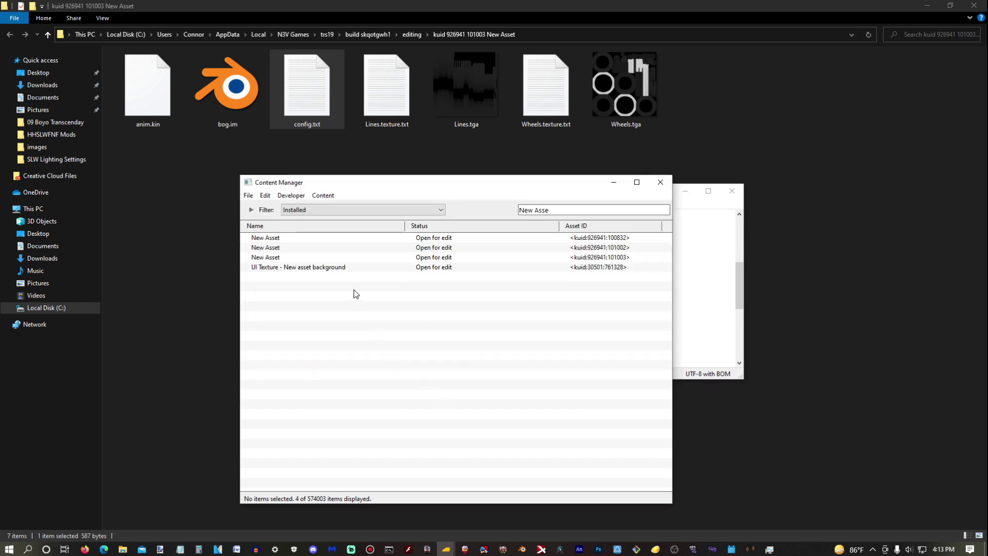
pyautogui.click(309, 257)
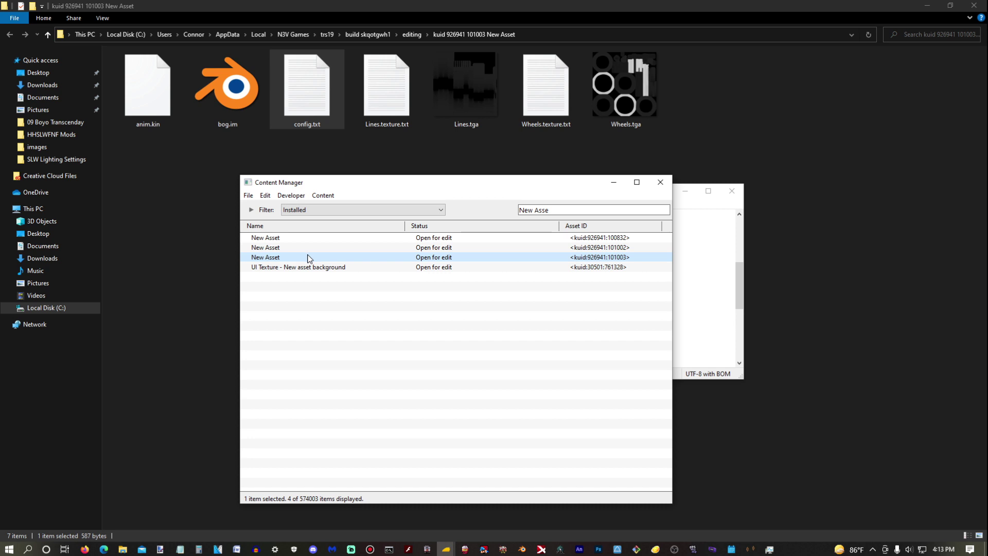
pyautogui.doubleClick(309, 257)
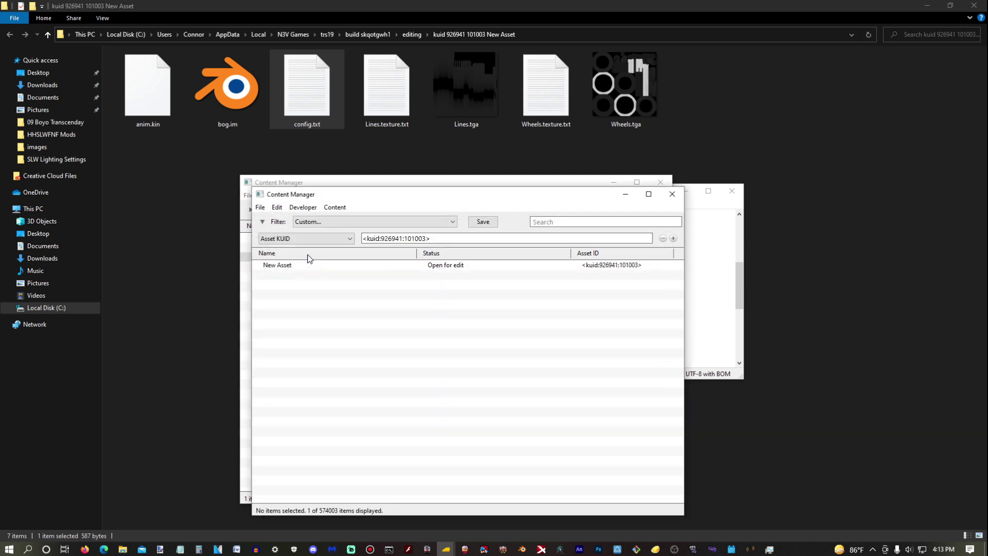
pyautogui.click(444, 238)
pyautogui.hotkey('ctrl', 'c')
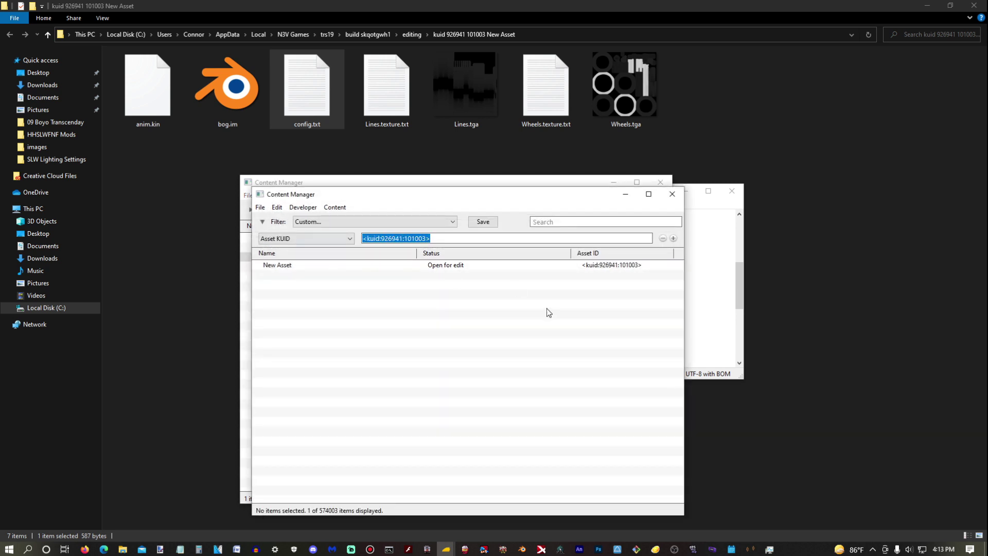
# - Paste the KUID ending in 101003 as the bogey in the body's config.txt, save and close it, and close the extra Content Manager window
pyautogui.click(694, 212)
pyautogui.hotkey('ctrl', 'v')
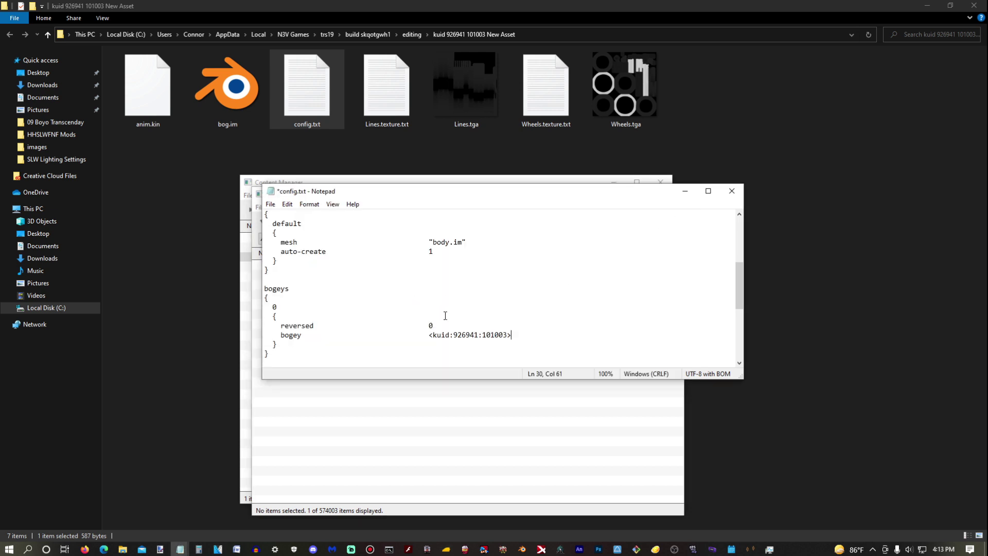
pyautogui.click(271, 203)
pyautogui.click(282, 254)
pyautogui.click(731, 190)
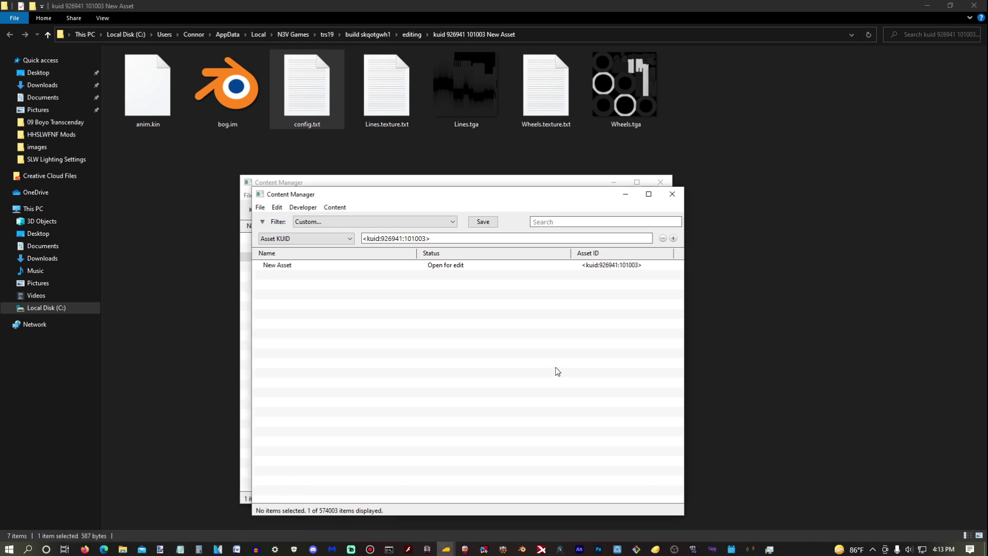
pyautogui.click(672, 193)
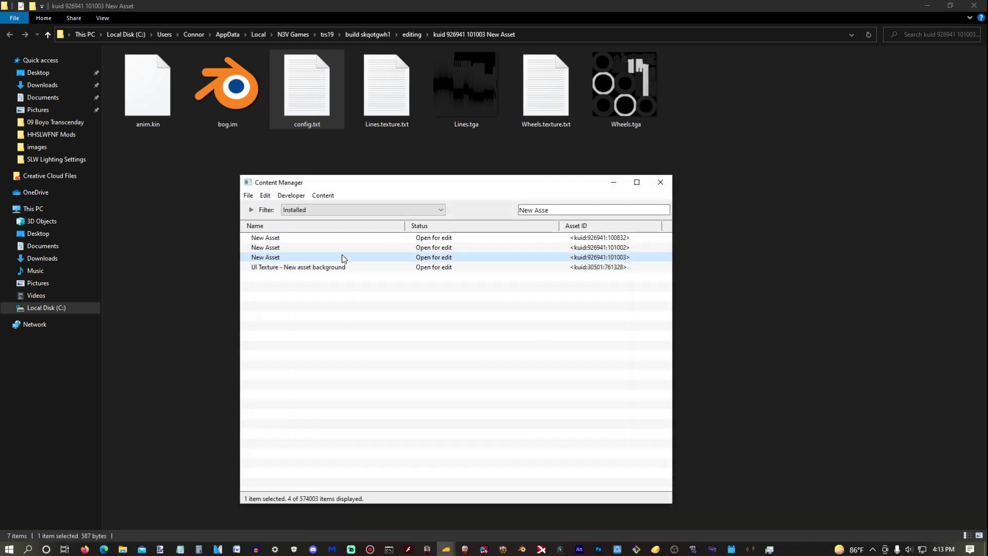
# - Submit the edits of the New Assets ending in 101002 and 101003 together and review the submission messages
pyautogui.keyDown('ctrl'); pyautogui.click(313, 248); pyautogui.keyUp('ctrl')
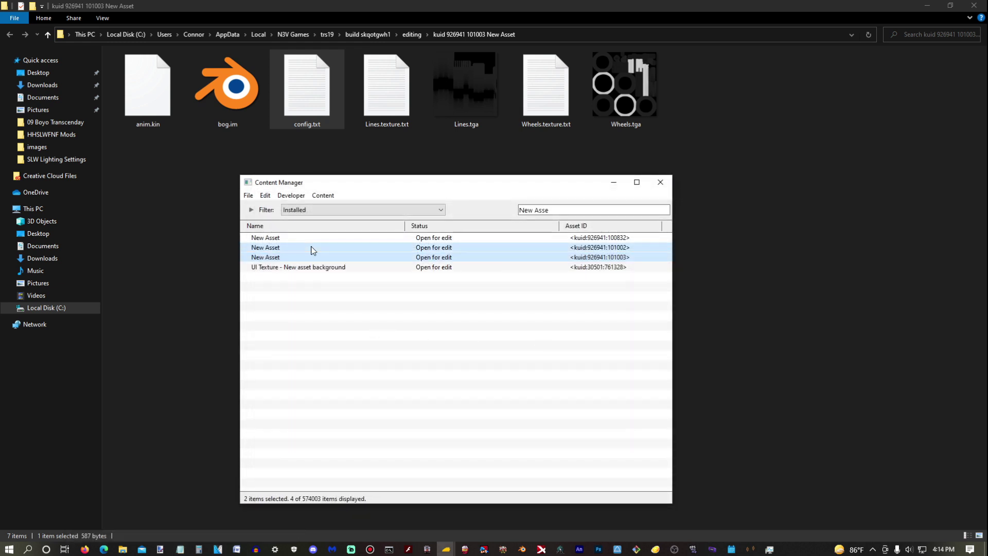
pyautogui.rightClick(313, 249)
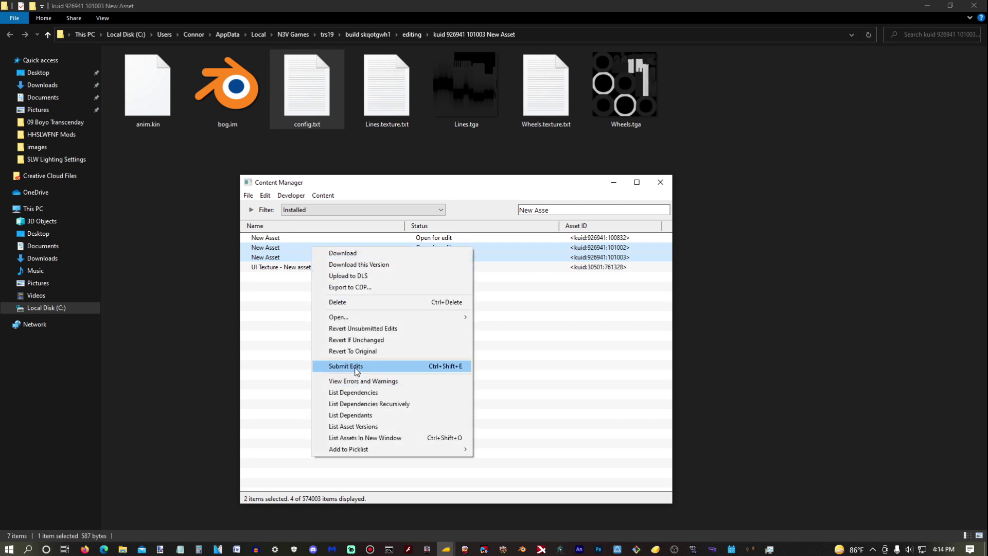
pyautogui.click(340, 371)
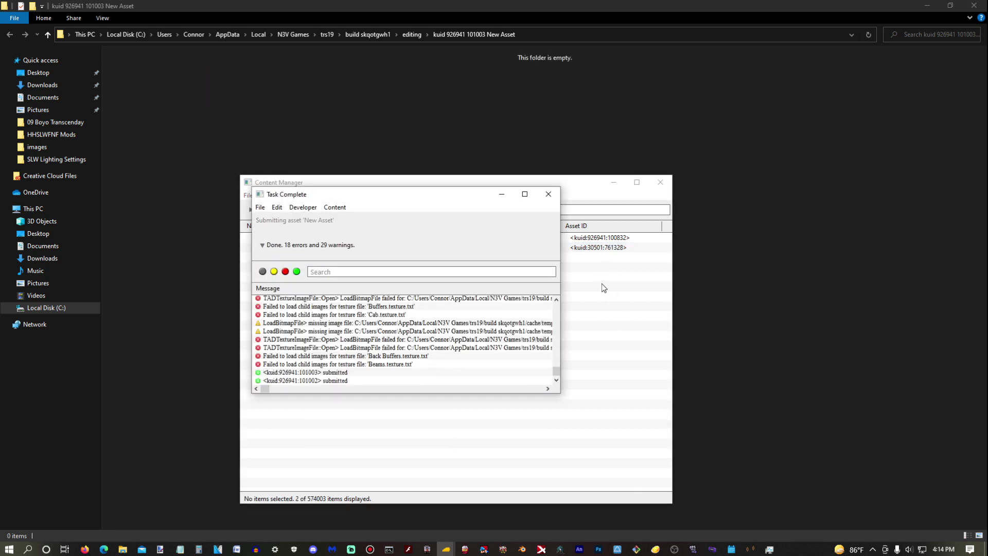
pyautogui.scroll(5, 383, 360)
pyautogui.scroll(5, 384, 360)
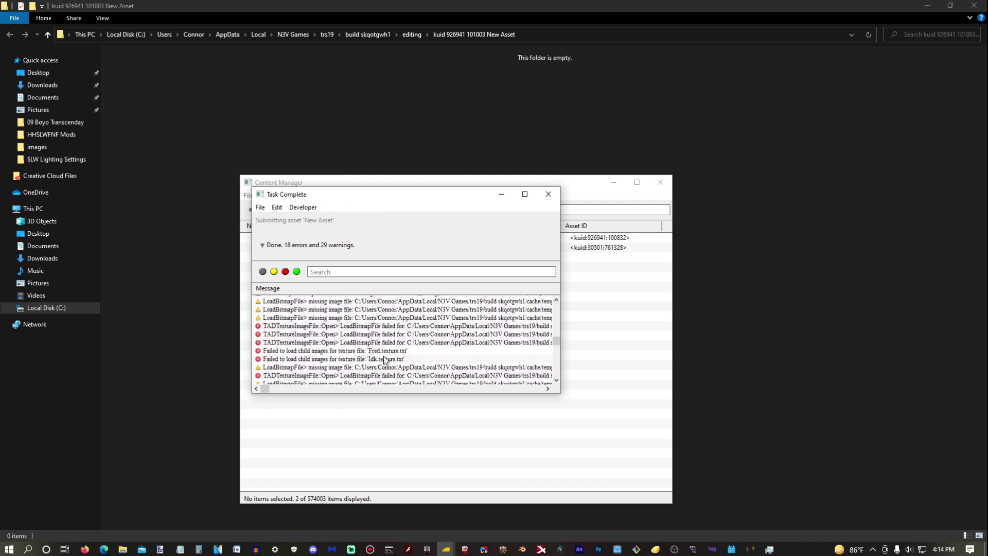
pyautogui.click(546, 199)
# - Clear the New Asse search so that Content Manager lists all installed assets
pyautogui.click(567, 211)
pyautogui.write('New Asse')
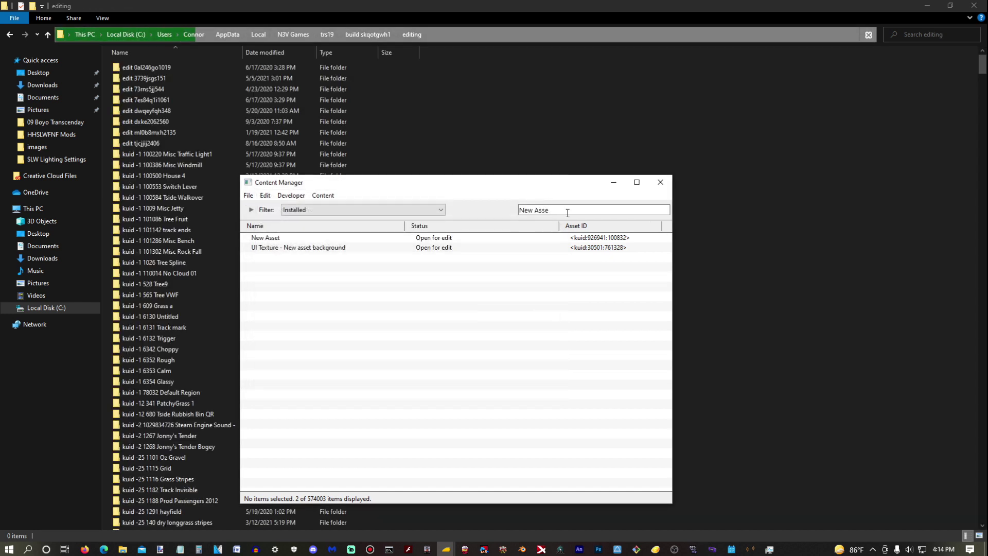
pyautogui.moveTo(567, 213); pyautogui.dragTo(428, 215)
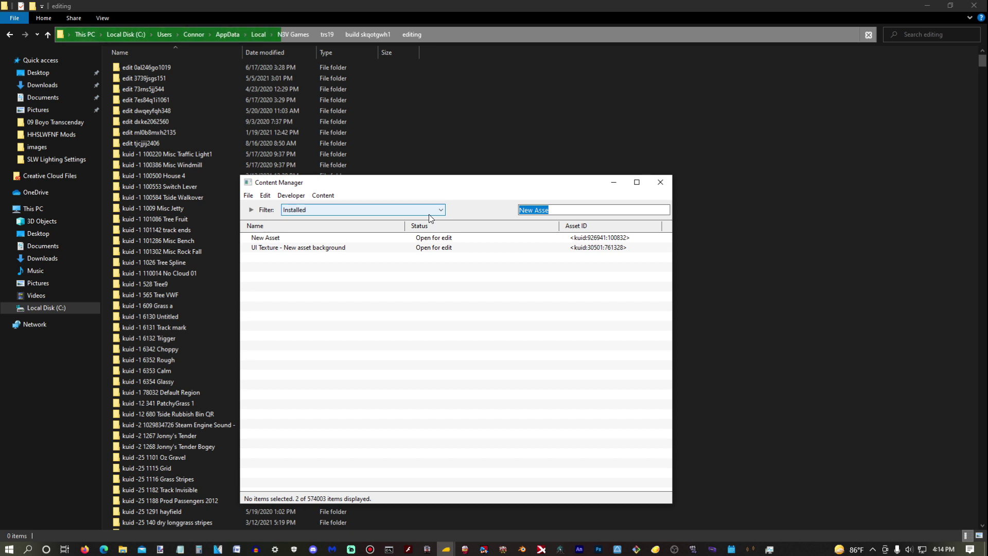
pyautogui.press('BackSpace')
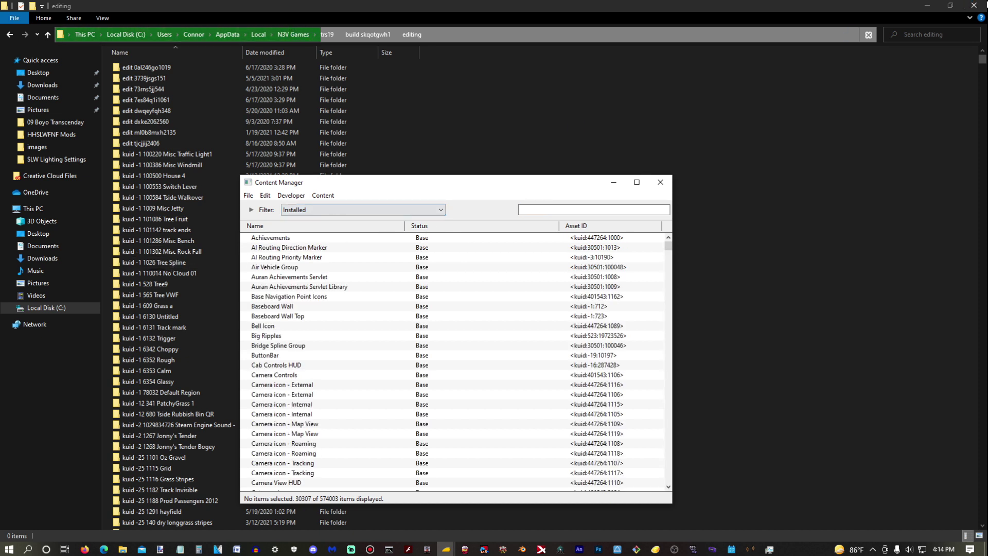
# - Bring Content Manager back to the front and search its installed assets for "Fuck"
pyautogui.click(123, 549)
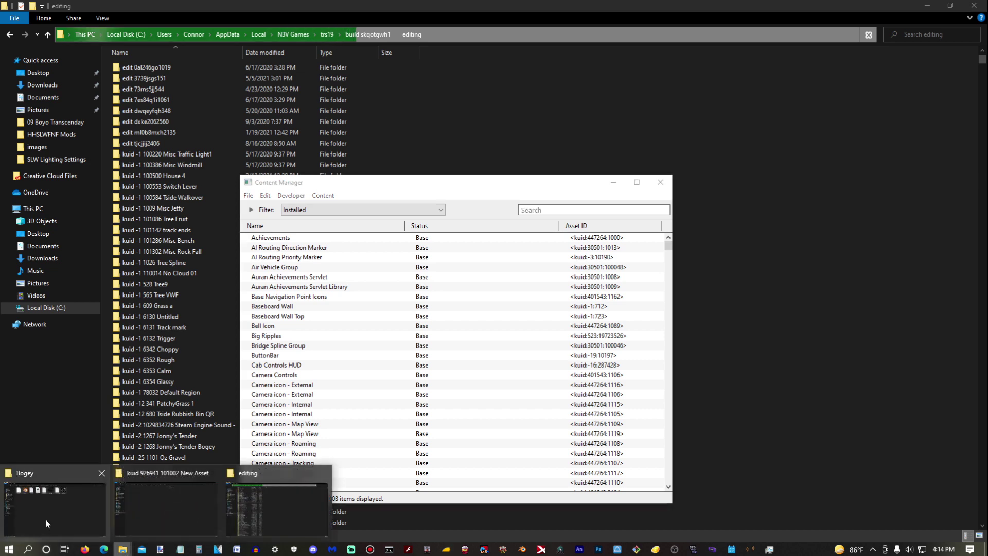
pyautogui.click(46, 524)
pyautogui.moveTo(445, 549)
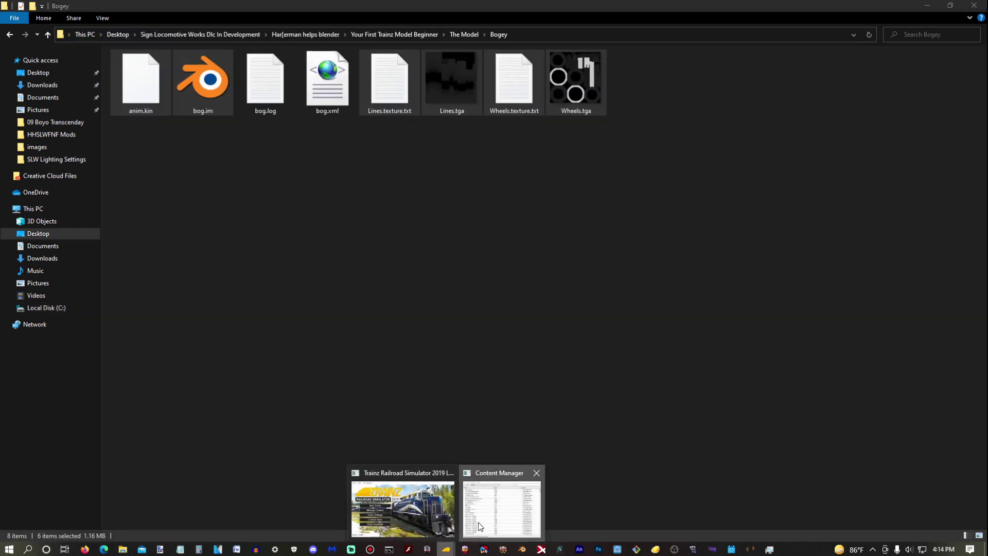
pyautogui.click(480, 526)
pyautogui.click(537, 212)
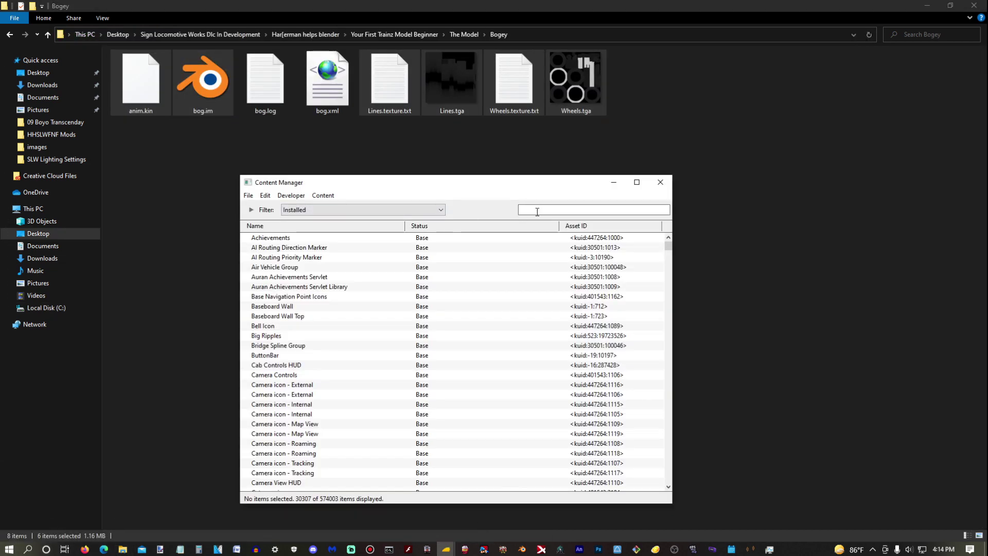
pyautogui.write('Fuck')
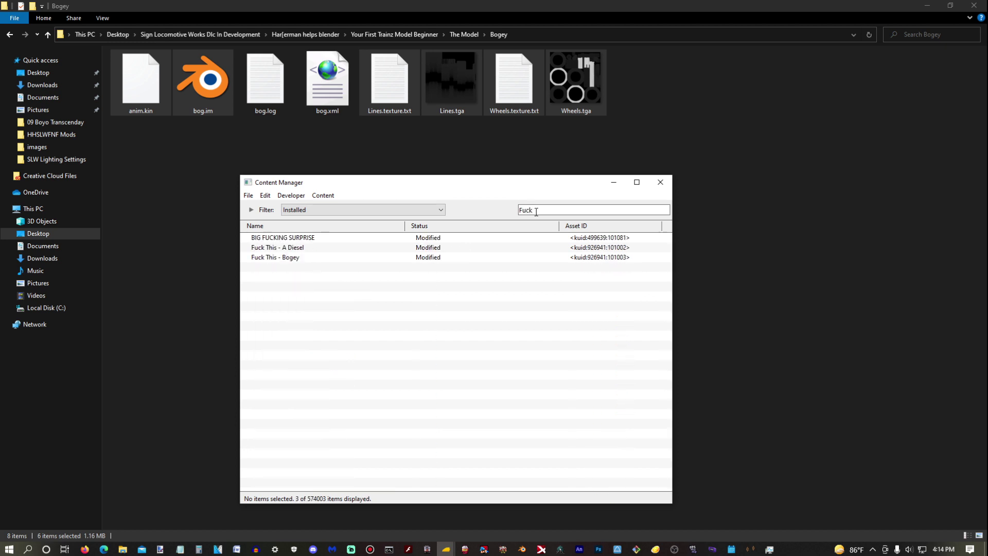
# - Review the errors and warnings of the asset Fuck This - A Diesel and close the report
pyautogui.click(311, 248)
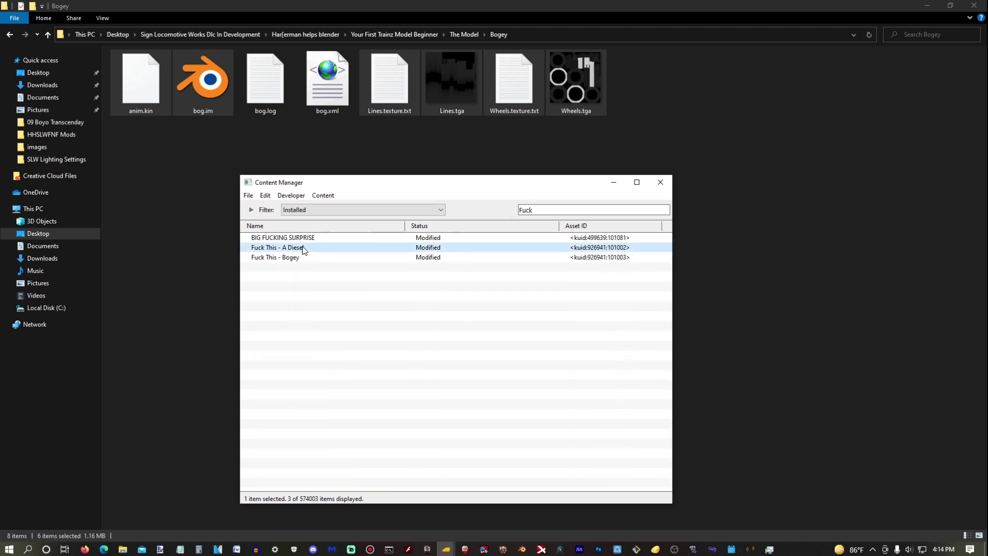
pyautogui.rightClick(304, 250)
pyautogui.click(381, 383)
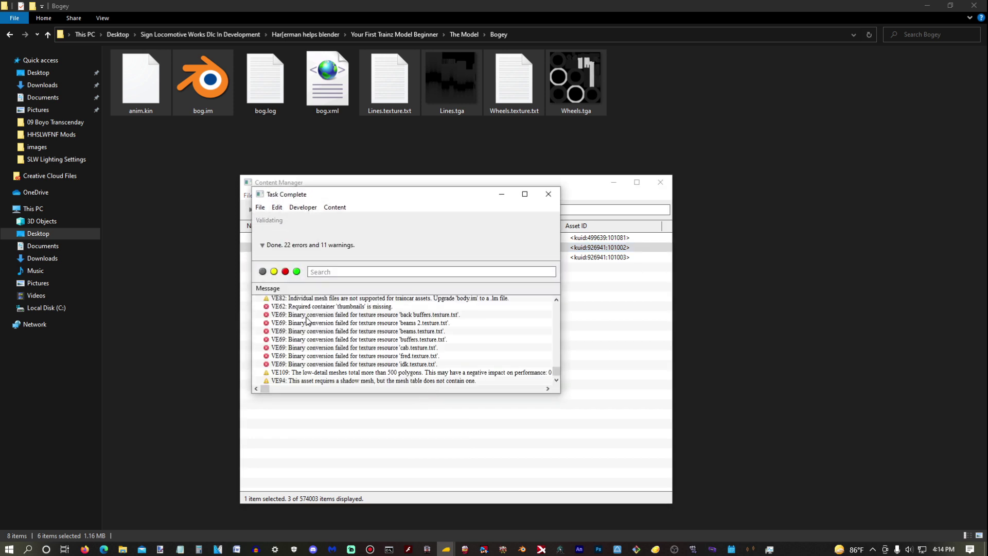
pyautogui.scroll(3, 307, 320)
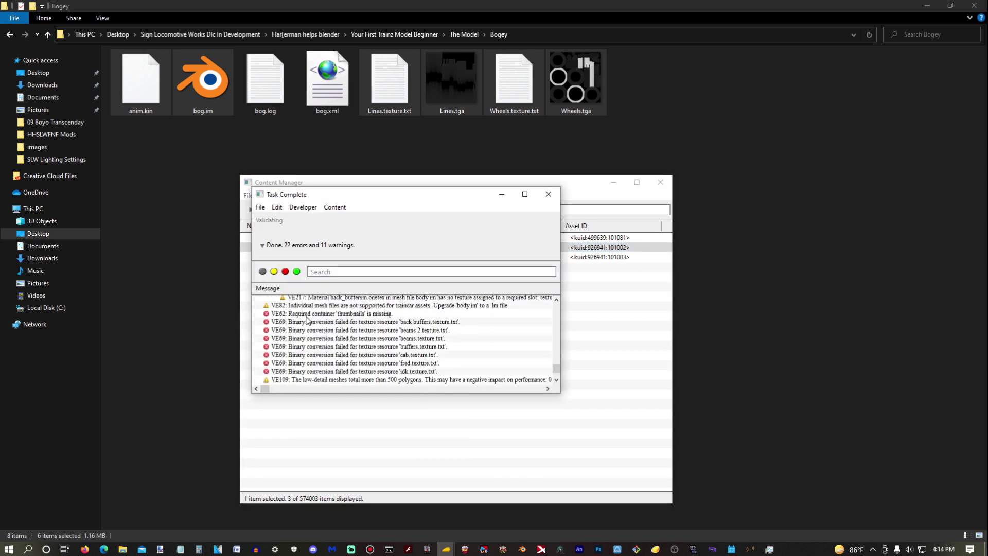
pyautogui.scroll(10, 320, 335)
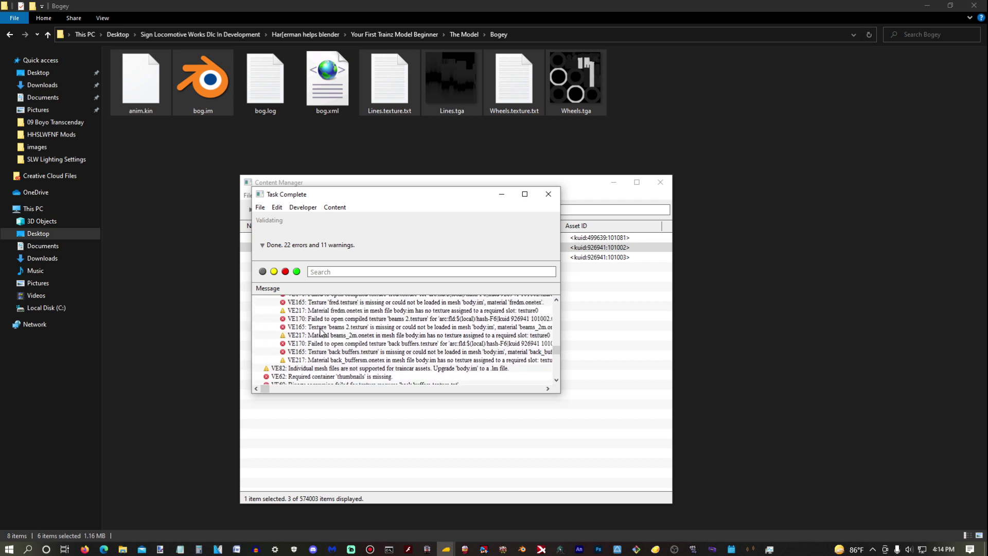
pyautogui.scroll(-3, 320, 331)
pyautogui.scroll(-5, 321, 332)
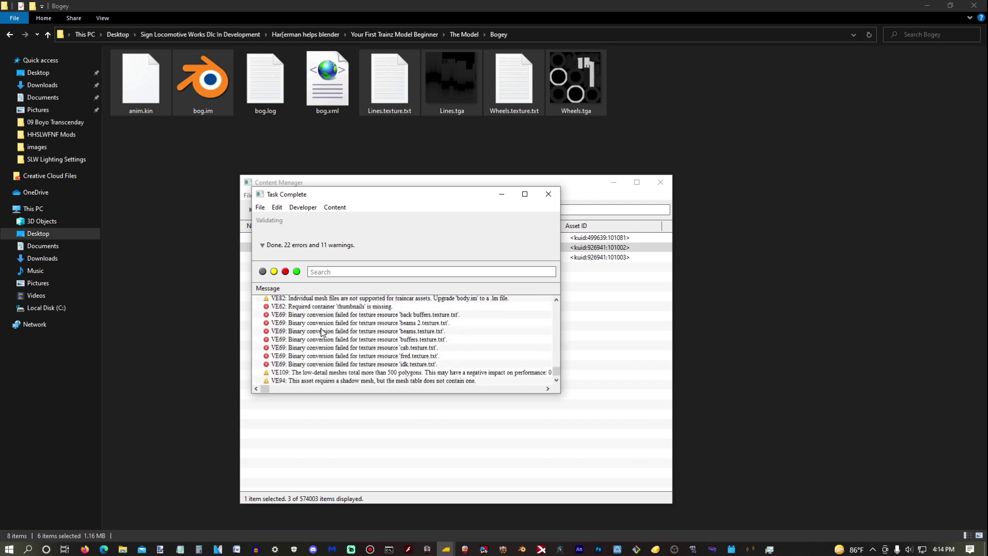
pyautogui.click(548, 194)
# - Open Fuck This - A Diesel for editing and submit its edits again without changing anything
pyautogui.rightClick(303, 247)
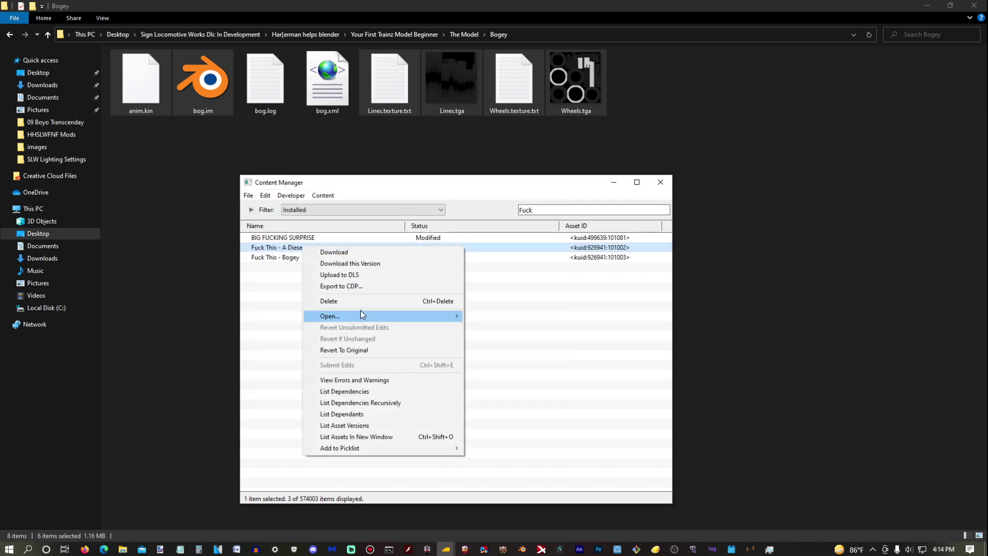
pyautogui.moveTo(360, 316)
pyautogui.click(477, 316)
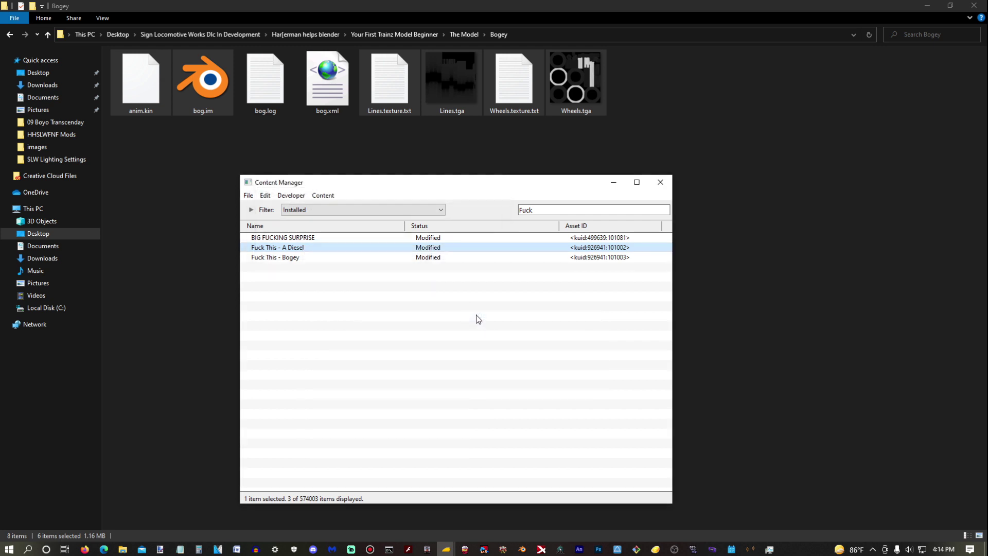
pyautogui.rightClick(396, 259)
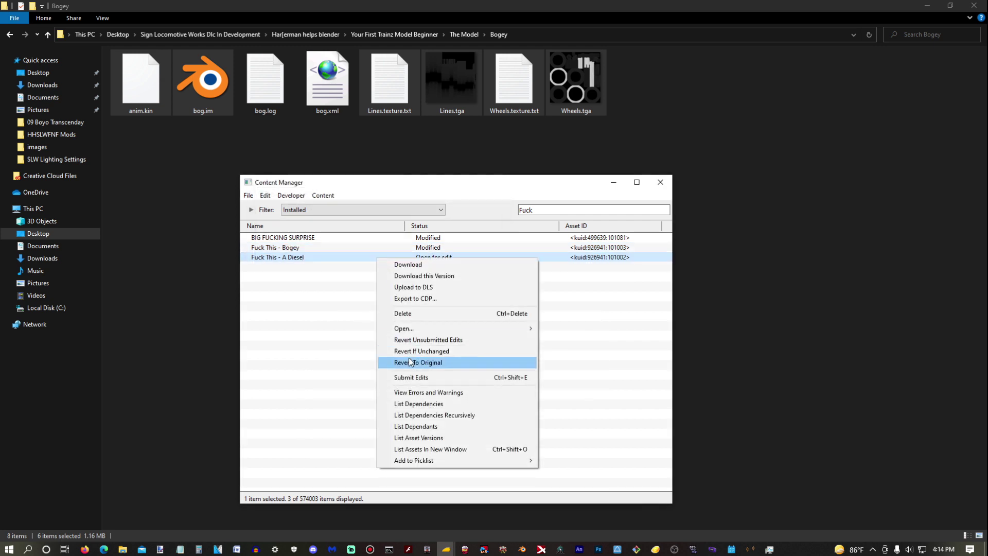
pyautogui.click(415, 377)
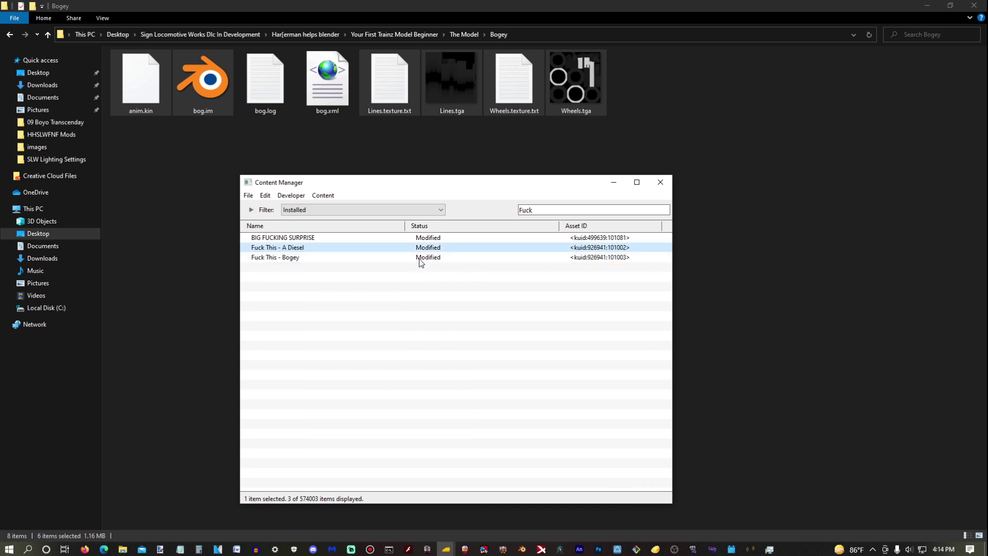
# - Recheck the errors and warnings of the resubmitted Fuck This - A Diesel and close the report
pyautogui.rightClick(411, 247)
pyautogui.click(448, 381)
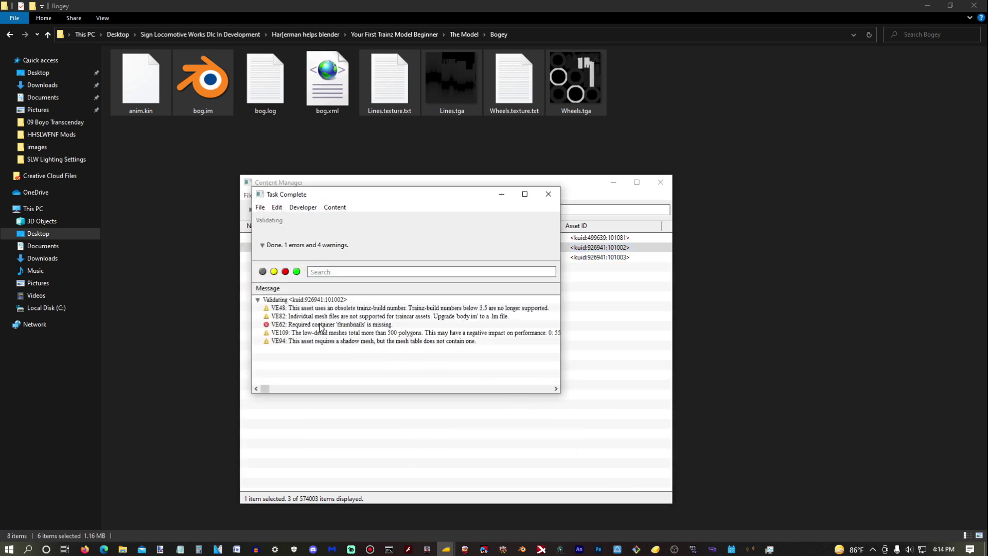
pyautogui.click(548, 193)
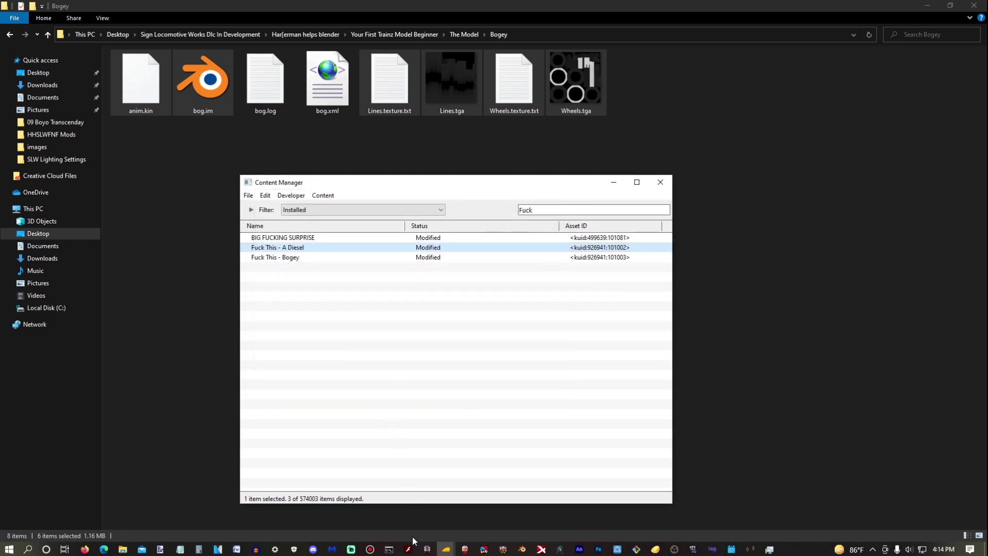
# - Search for y15 in a second Content Manager window and open the config.txt of CR3D - LNER Y15
pyautogui.moveTo(446, 549)
pyautogui.click(397, 508)
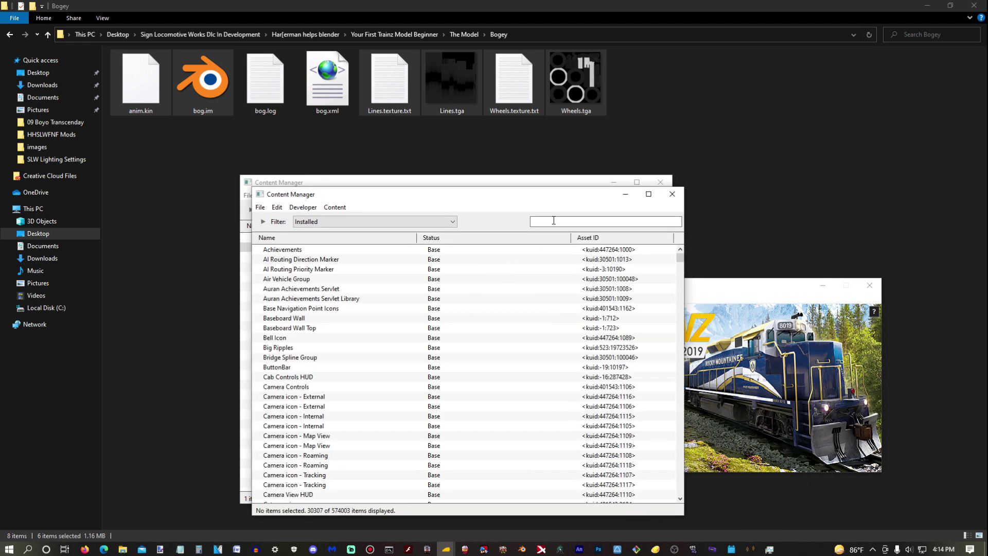
pyautogui.click(554, 220)
pyautogui.write('y15')
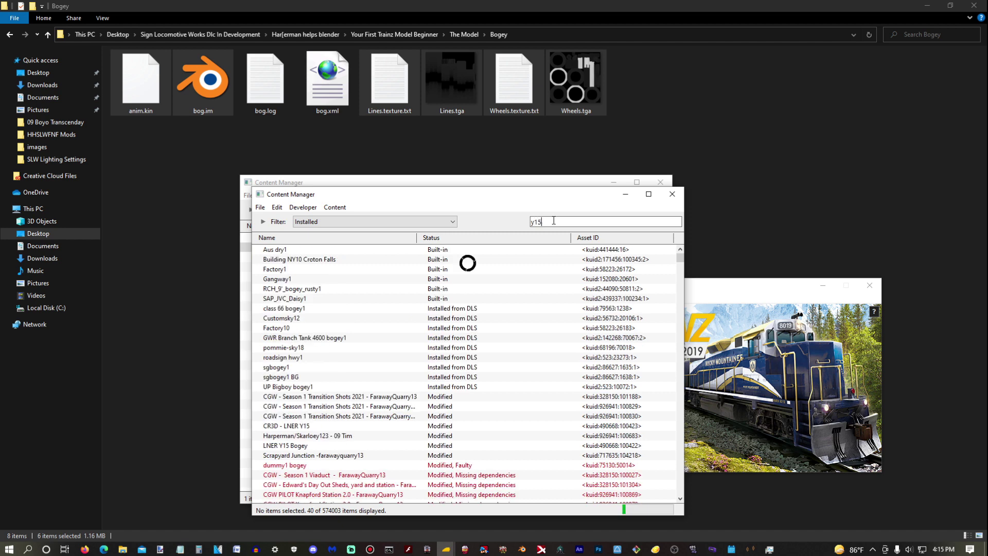
pyautogui.rightClick(451, 249)
pyautogui.moveTo(495, 317)
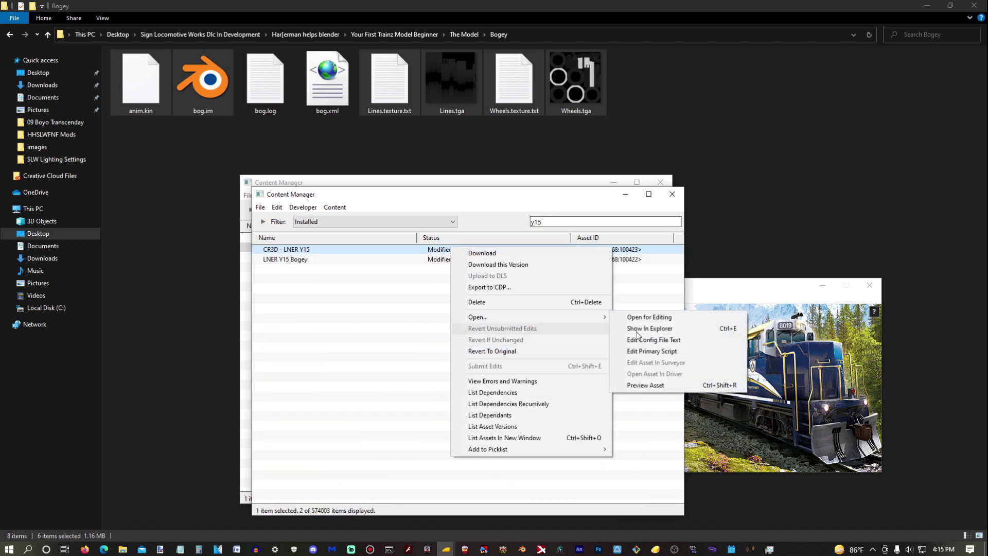
pyautogui.click(638, 316)
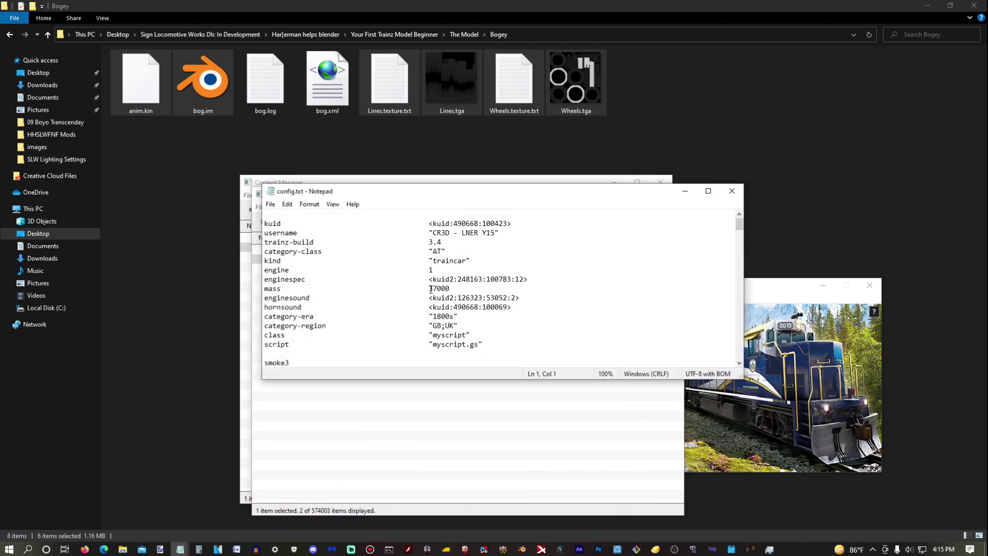
# - Copy the empty thumbnails container, including its braces, from the LNER Y15 config.txt
pyautogui.scroll(-10, 370, 281)
pyautogui.scroll(-20, 370, 281)
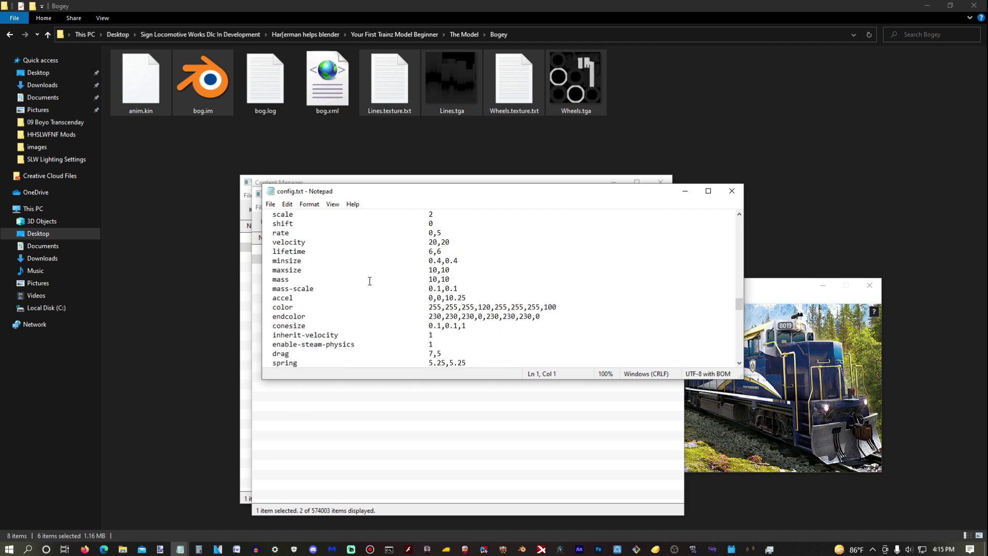
pyautogui.scroll(-8, 371, 281)
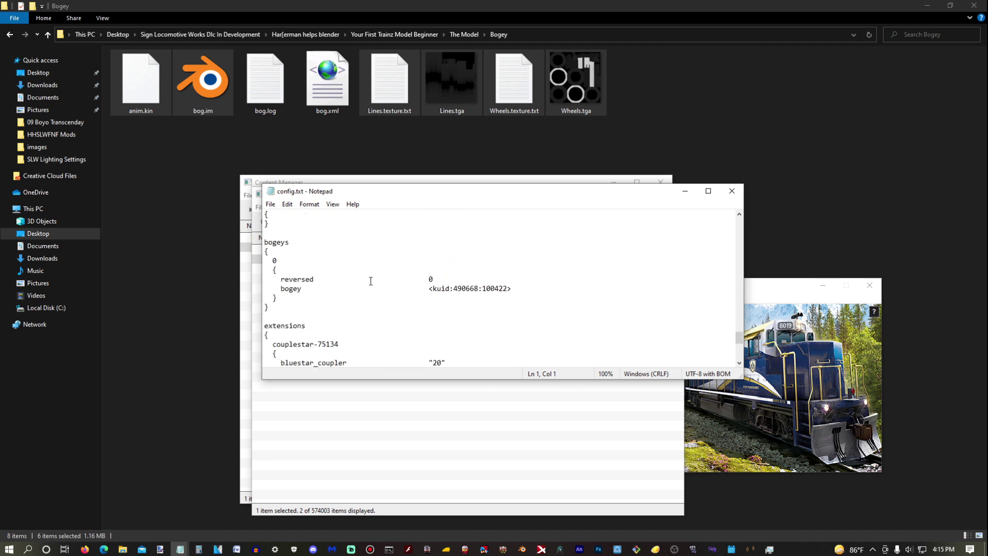
pyautogui.scroll(4, 318, 302)
pyautogui.scroll(-1, 314, 313)
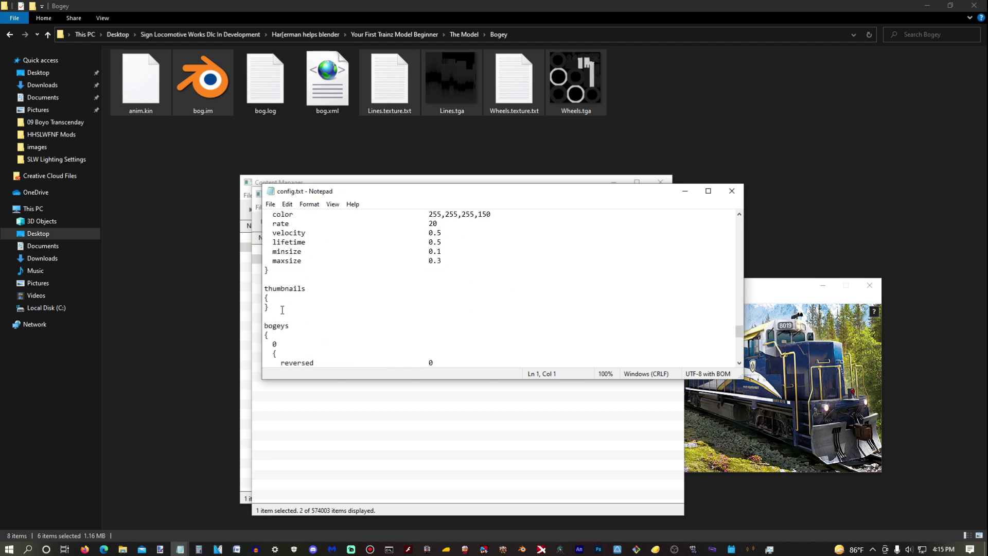
pyautogui.moveTo(282, 310); pyautogui.dragTo(237, 290)
pyautogui.hotkey('ctrl', 'c')
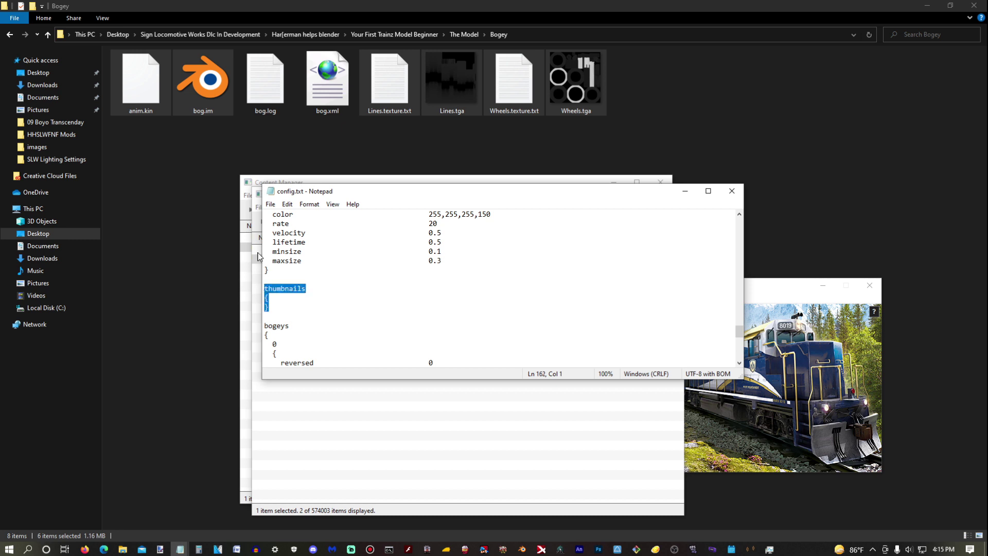
# - Open the config.txt of Fuck This - A Diesel from the first Content Manager window
pyautogui.click(252, 184)
pyautogui.rightClick(332, 249)
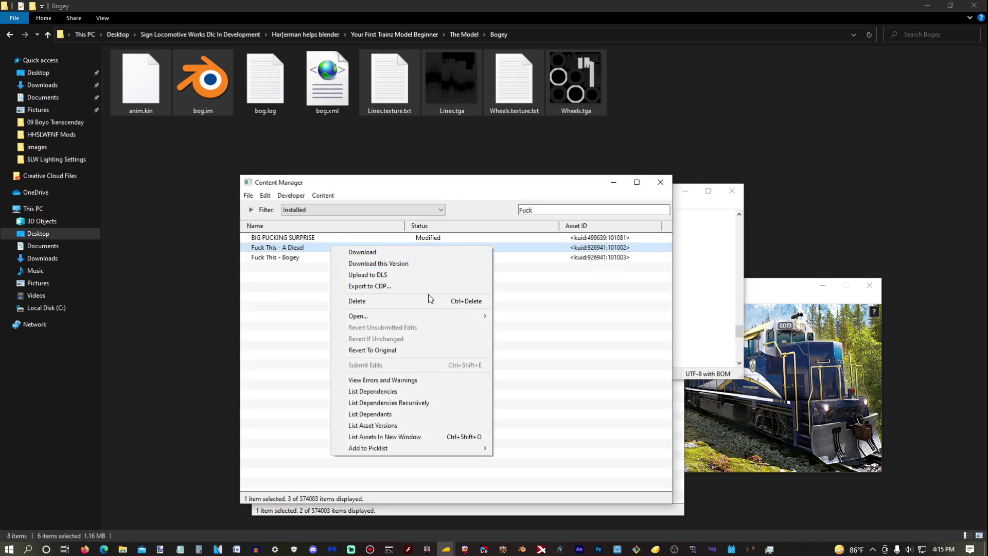
pyautogui.moveTo(384, 317)
pyautogui.click(535, 338)
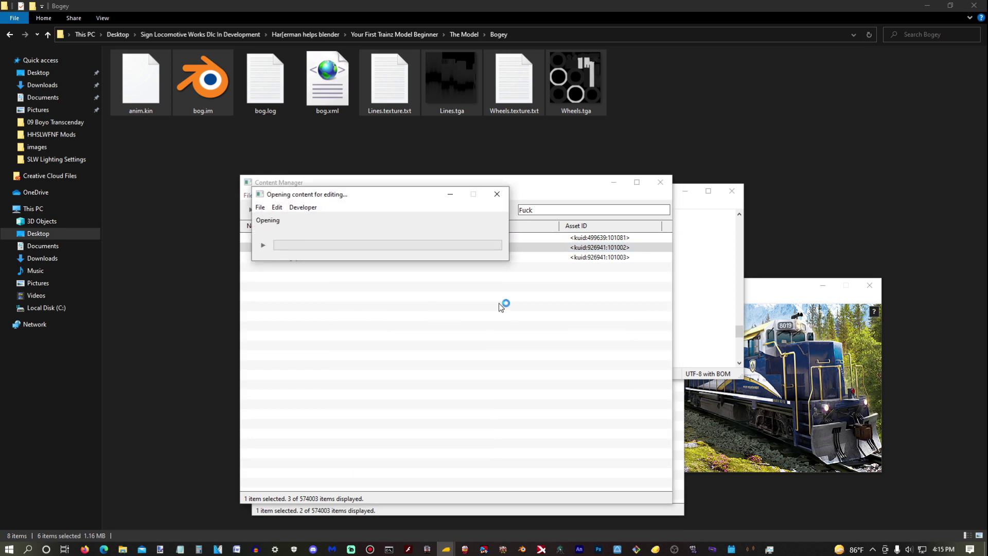
# - Paste the thumbnails container between the mesh-table and bogeys sections of the diesel's config.txt, then save and close it
pyautogui.click(706, 212)
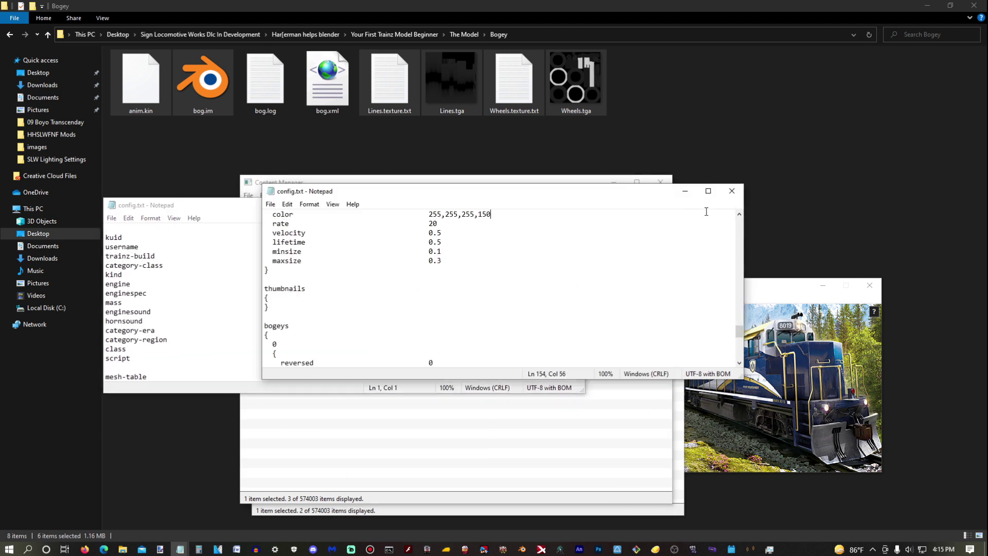
pyautogui.scroll(15, 393, 308)
pyautogui.scroll(-9, 124, 309)
pyautogui.scroll(2, 123, 311)
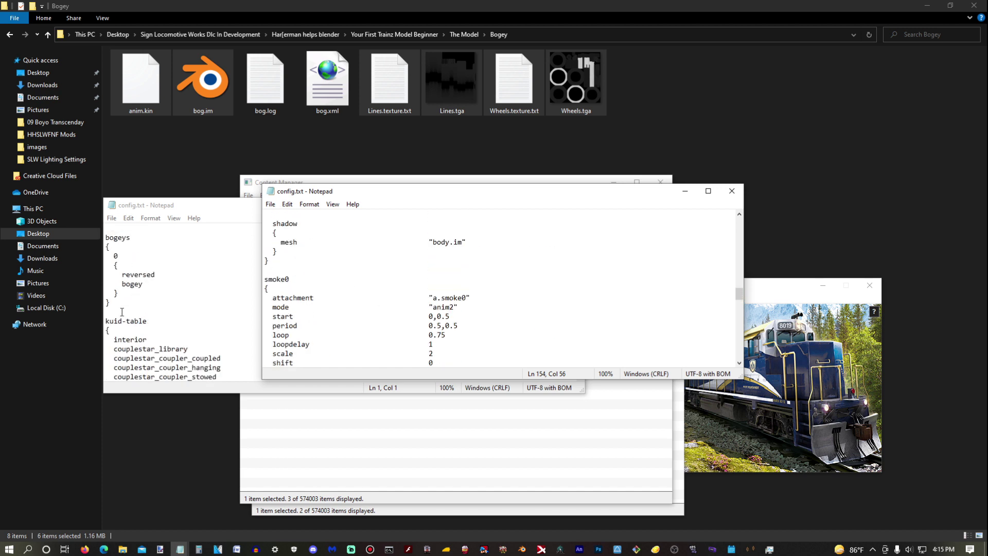
pyautogui.scroll(3, 115, 305)
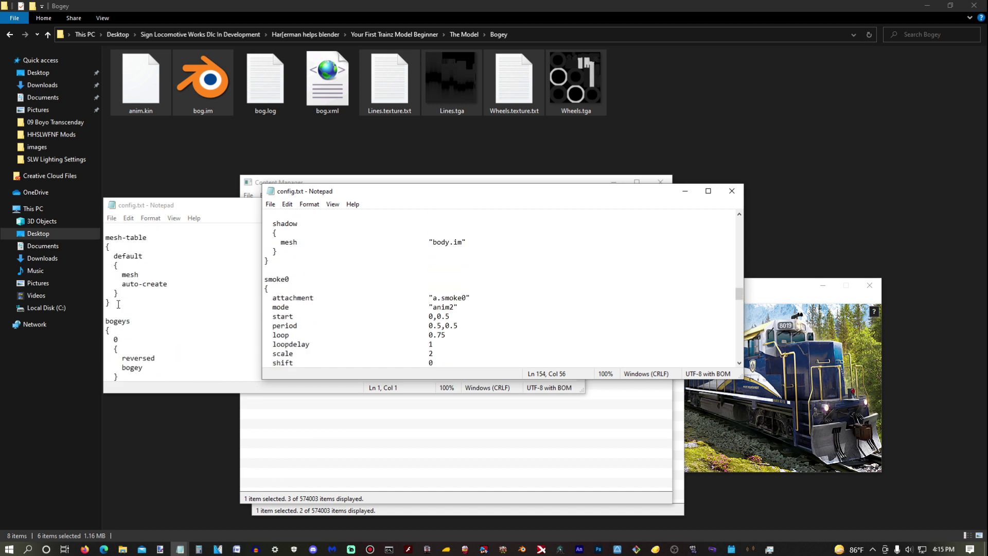
pyautogui.click(118, 303)
pyautogui.press('Return')
pyautogui.press('Return')
pyautogui.hotkey('ctrl', 'v')
pyautogui.click(111, 217)
pyautogui.click(124, 261)
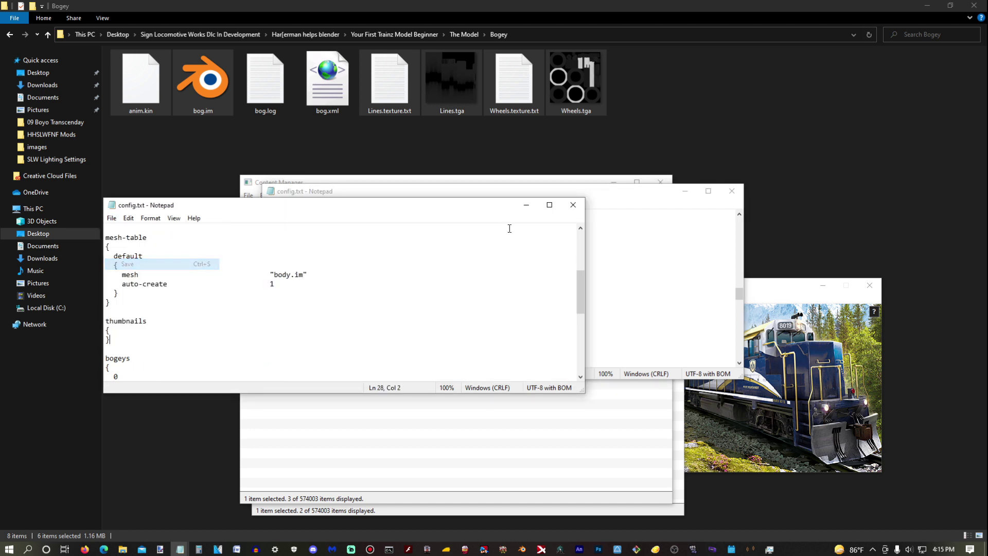
pyautogui.click(572, 205)
# - Submit the edits of Fuck This - A Diesel with the added thumbnails container
pyautogui.click(536, 178)
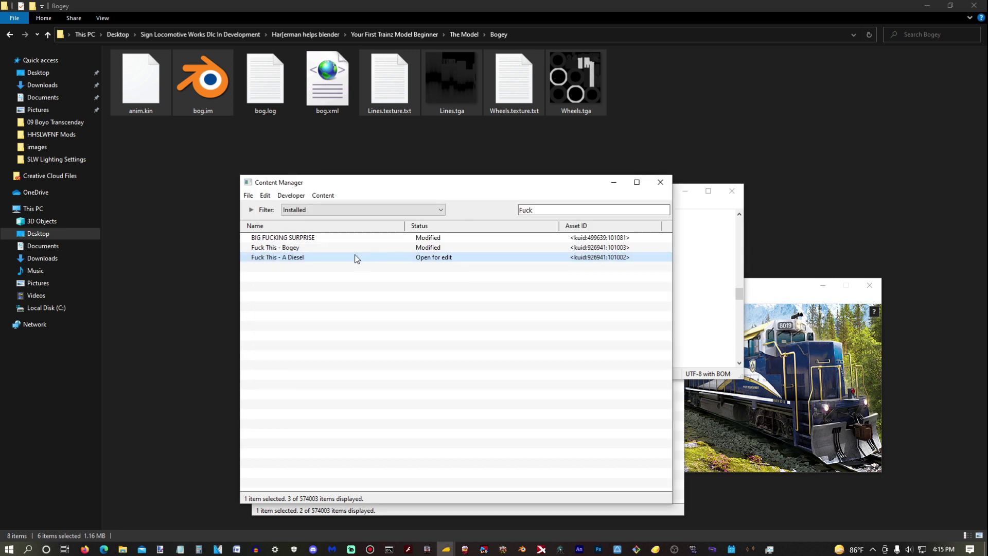
pyautogui.rightClick(359, 258)
pyautogui.click(410, 375)
# - View the errors and warnings of Fuck This - A Diesel and examine the messages about its bogey, the asset ending in 101003
pyautogui.rightClick(347, 251)
pyautogui.click(391, 382)
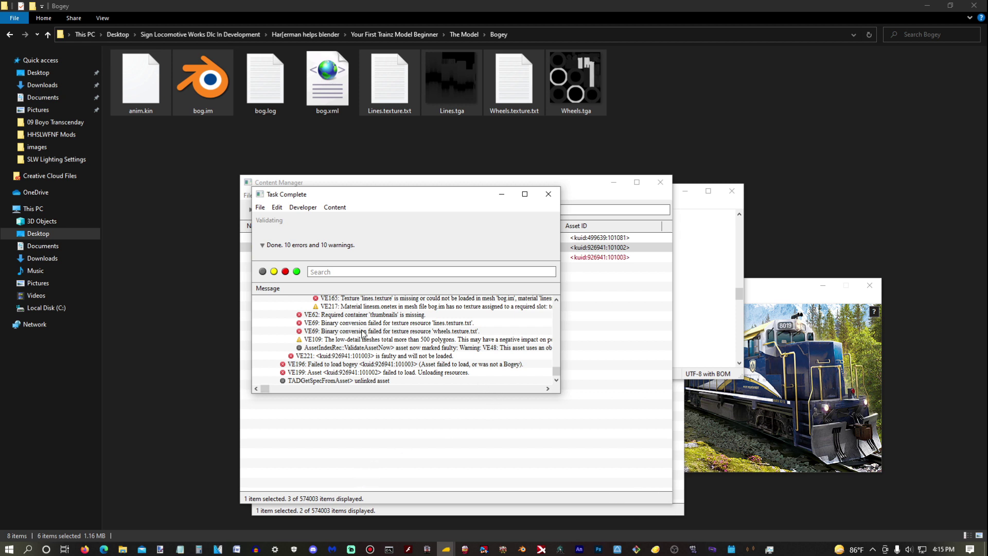
pyautogui.scroll(10, 363, 333)
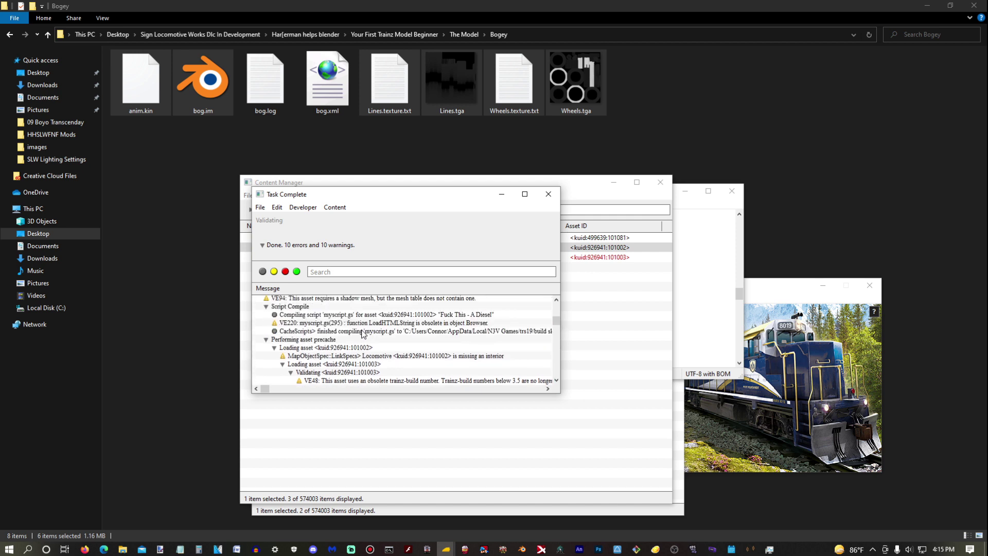
pyautogui.scroll(2, 366, 324)
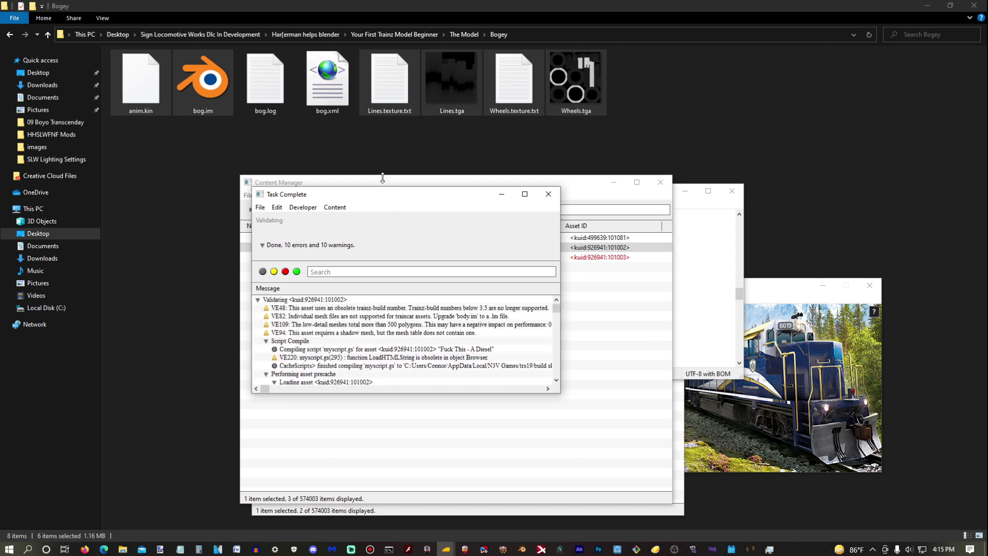
pyautogui.moveTo(370, 195); pyautogui.dragTo(390, 137)
pyautogui.scroll(-5, 401, 272)
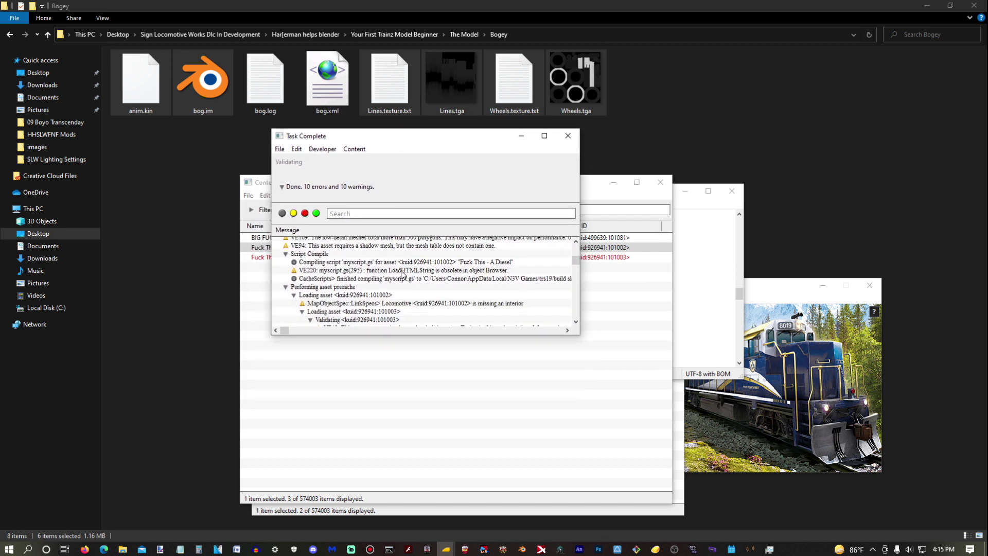
pyautogui.scroll(-1, 403, 273)
pyautogui.scroll(-3, 403, 271)
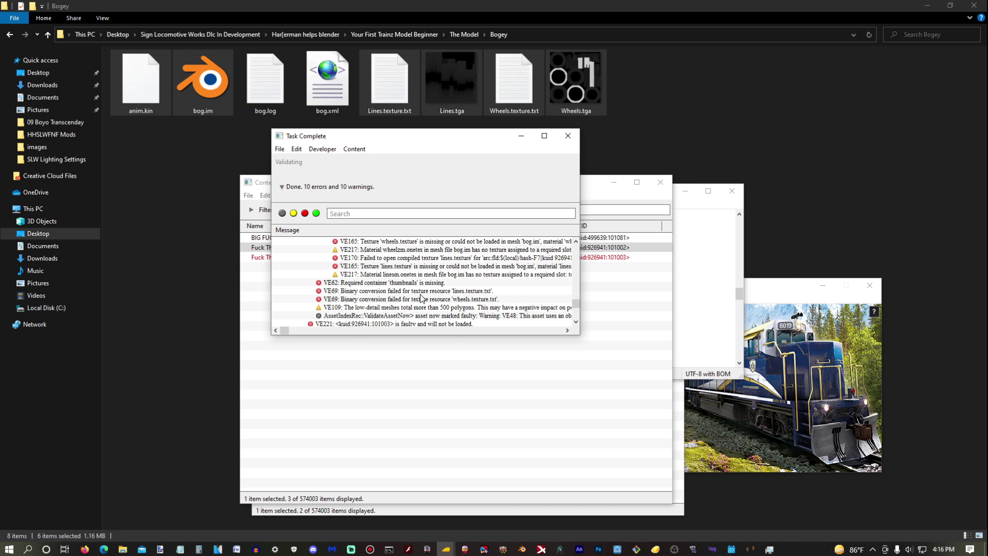
# - Close the validation results and show the files of Fuck This - A Diesel in Explorer
pyautogui.click(568, 136)
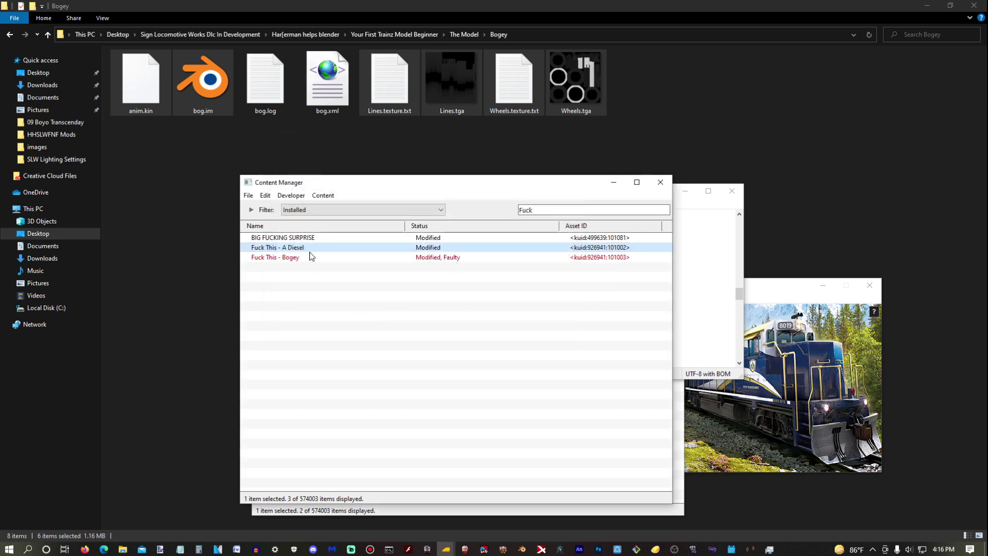
pyautogui.click(288, 258)
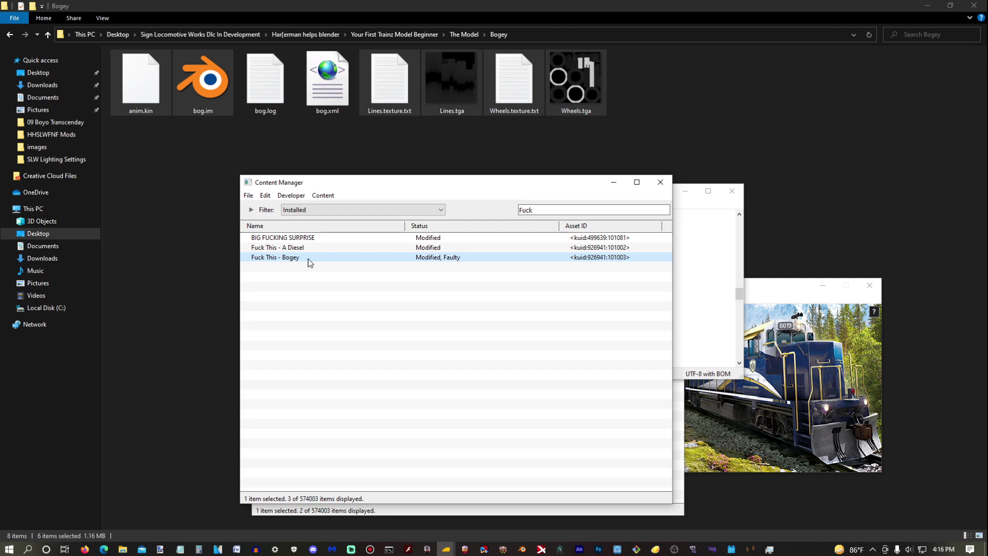
pyautogui.rightClick(339, 249)
pyautogui.moveTo(405, 324)
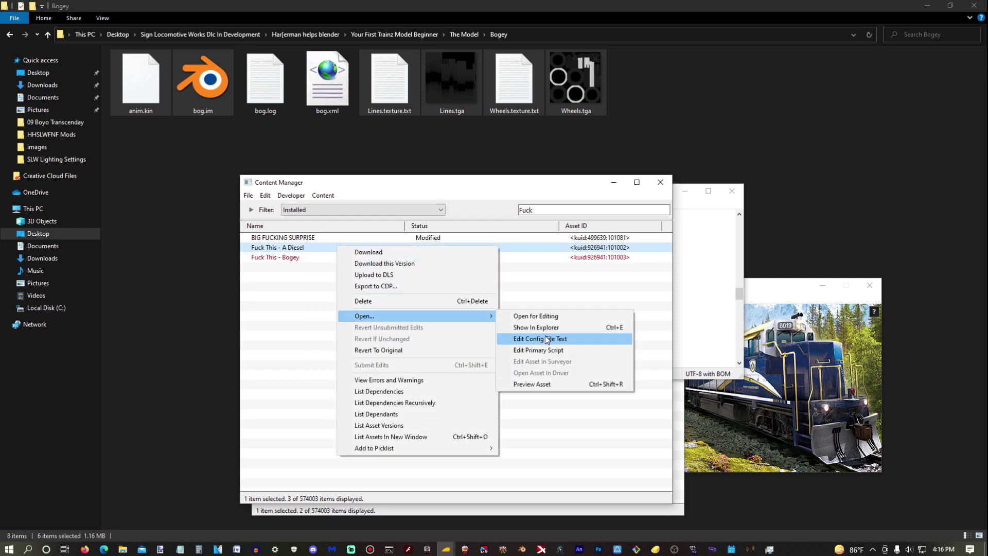
pyautogui.click(545, 329)
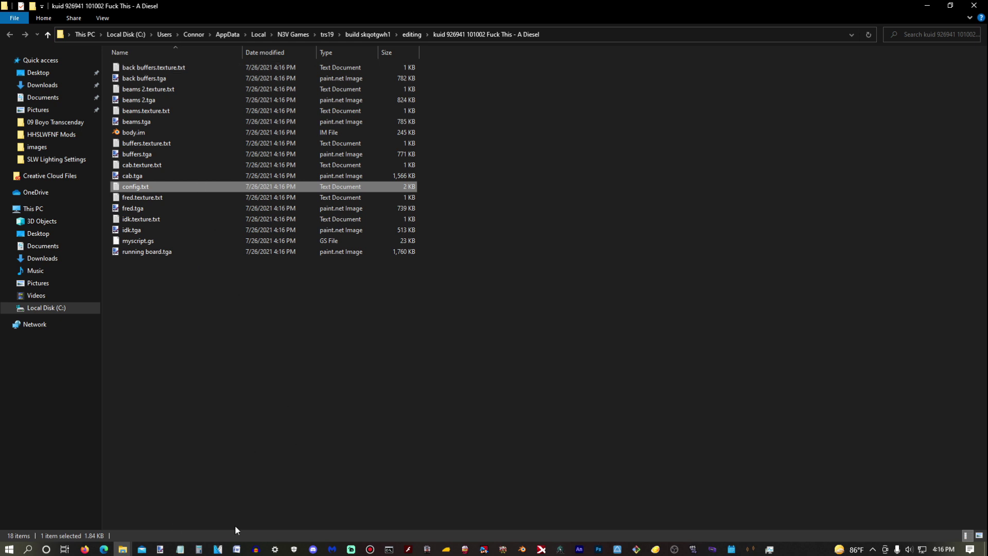
# - Return to Content Manager and view the errors and warnings of Fuck This - Bogey
pyautogui.moveTo(446, 548)
pyautogui.click(455, 521)
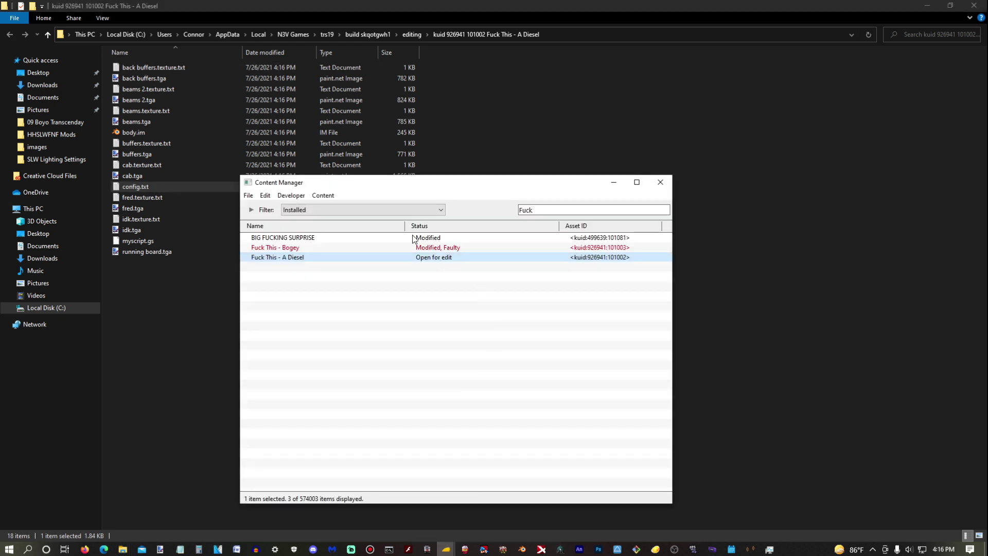
pyautogui.rightClick(378, 248)
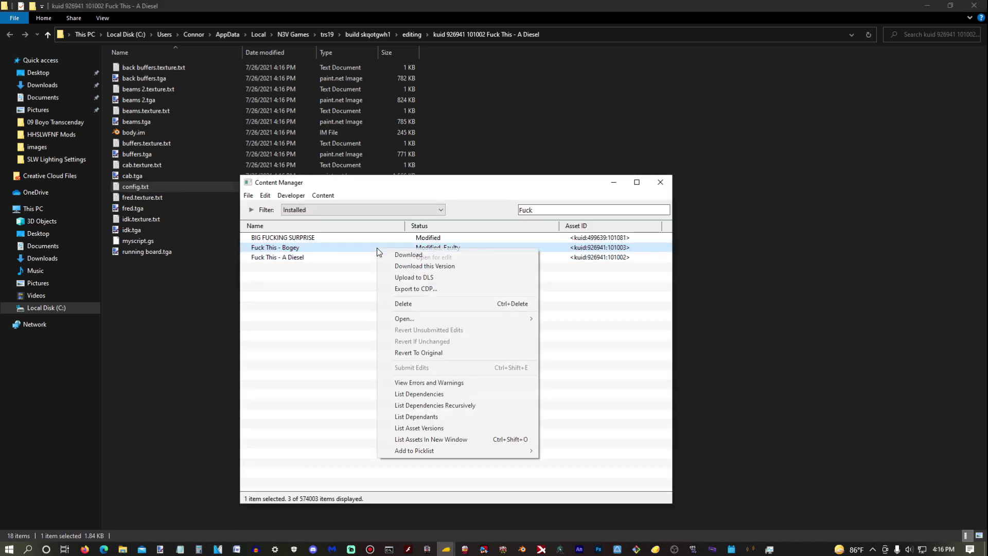
pyautogui.click(423, 381)
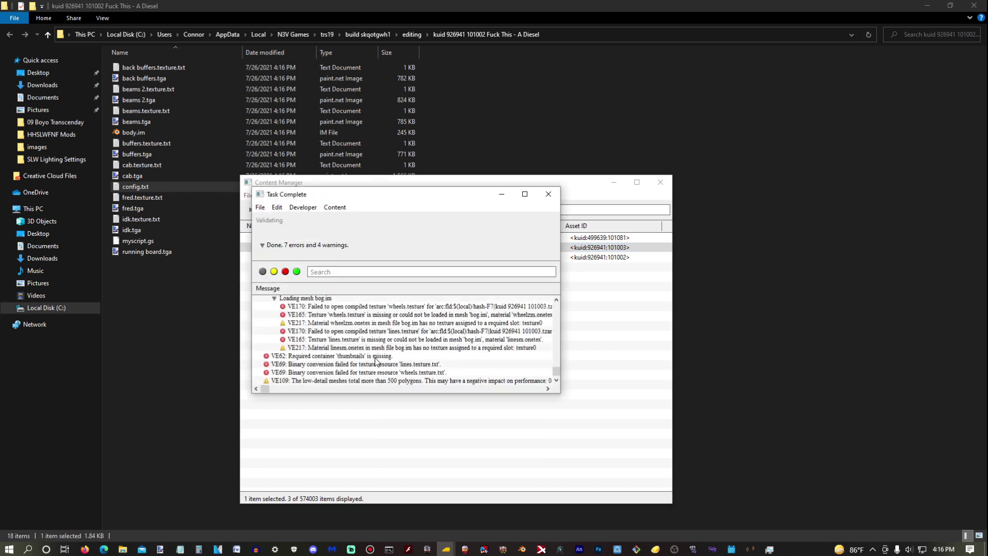
pyautogui.click(553, 197)
# - Open Fuck This - Bogey for editing, resubmit it without changes and recheck its errors and warnings
pyautogui.rightClick(367, 247)
pyautogui.moveTo(437, 318)
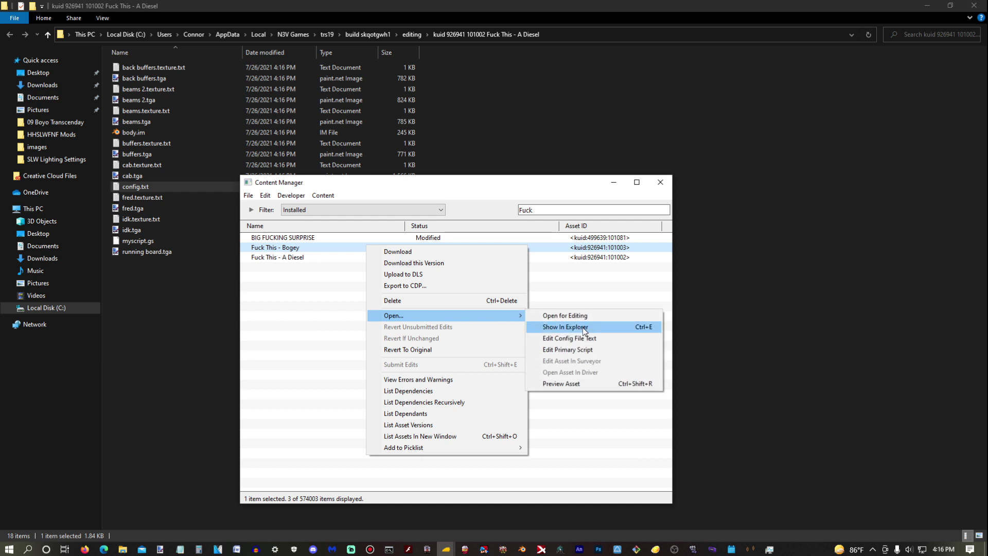
pyautogui.click(570, 315)
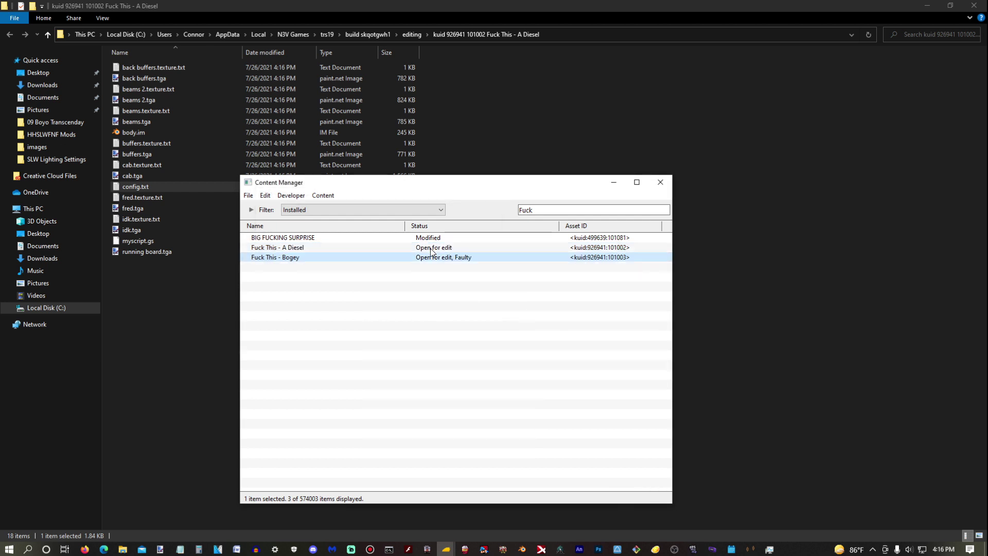
pyautogui.rightClick(426, 257)
pyautogui.click(481, 373)
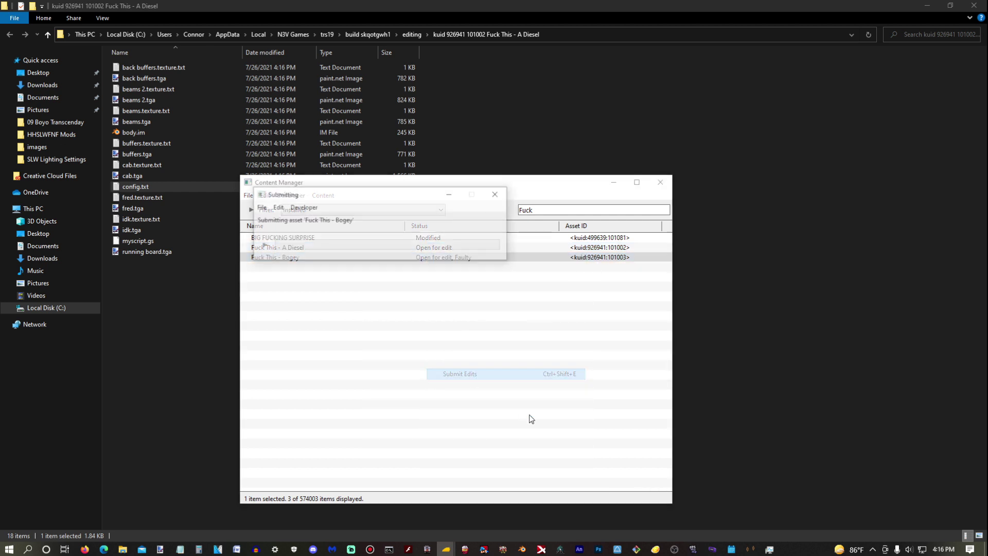
pyautogui.rightClick(448, 250)
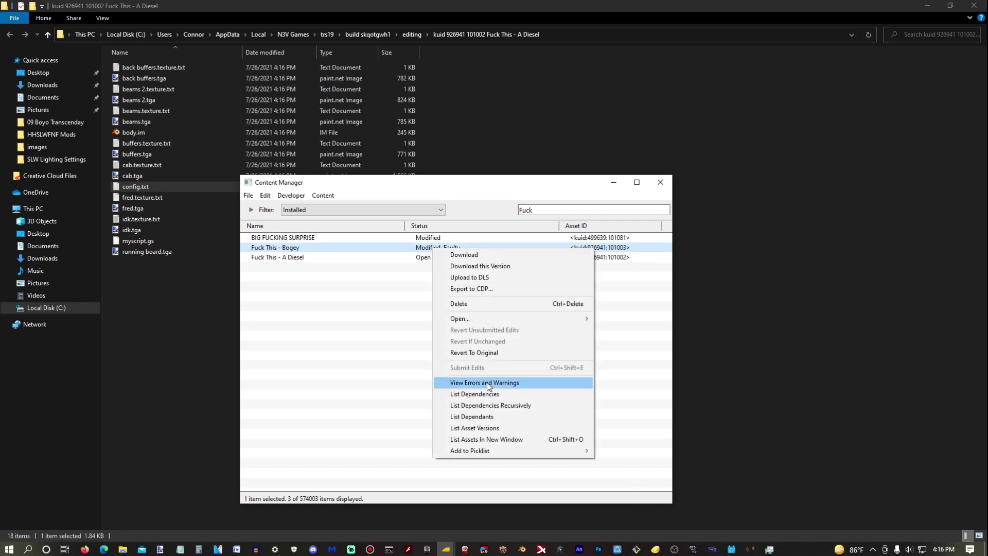
pyautogui.click(453, 383)
pyautogui.click(548, 194)
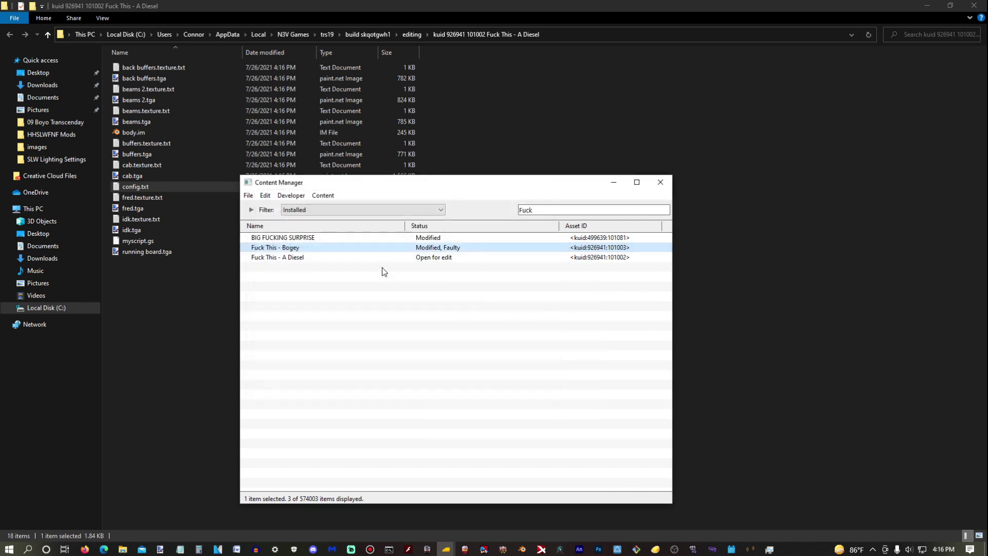
# - Add an empty thumbnails container between the mesh-table section and the kuid line of the bogey's config.txt, then save and close it
pyautogui.rightClick(362, 247)
pyautogui.moveTo(404, 316)
pyautogui.click(589, 339)
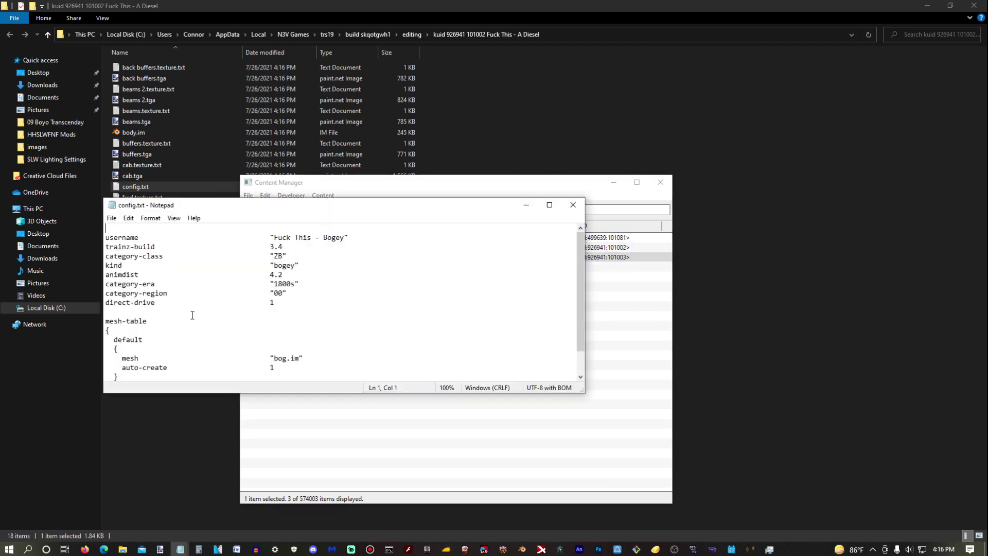
pyautogui.scroll(-1, 192, 310)
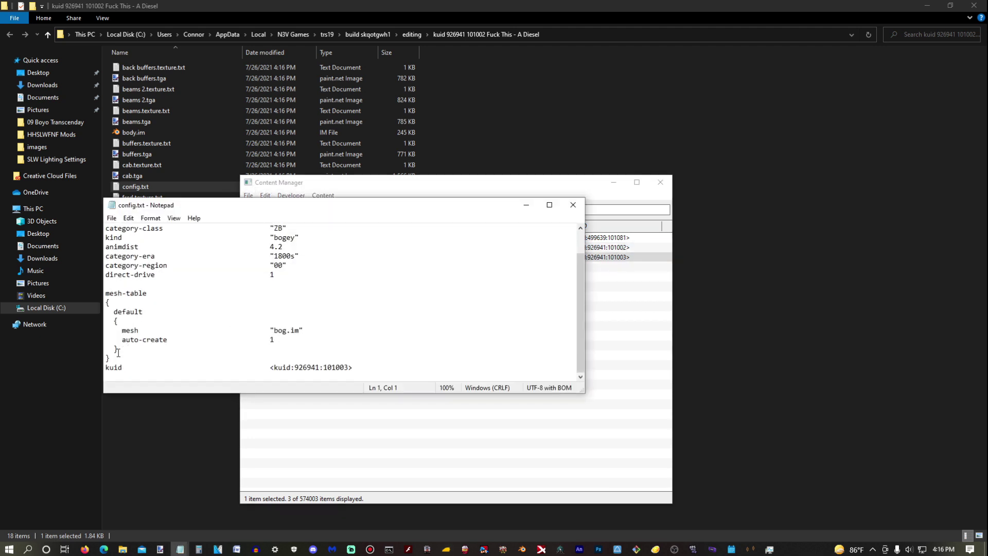
pyautogui.press('Return')
pyautogui.press('Return')
pyautogui.write('thumbnails')
pyautogui.press('Return')
pyautogui.write('{')
pyautogui.press('Return')
pyautogui.write('}')
pyautogui.press('Return')
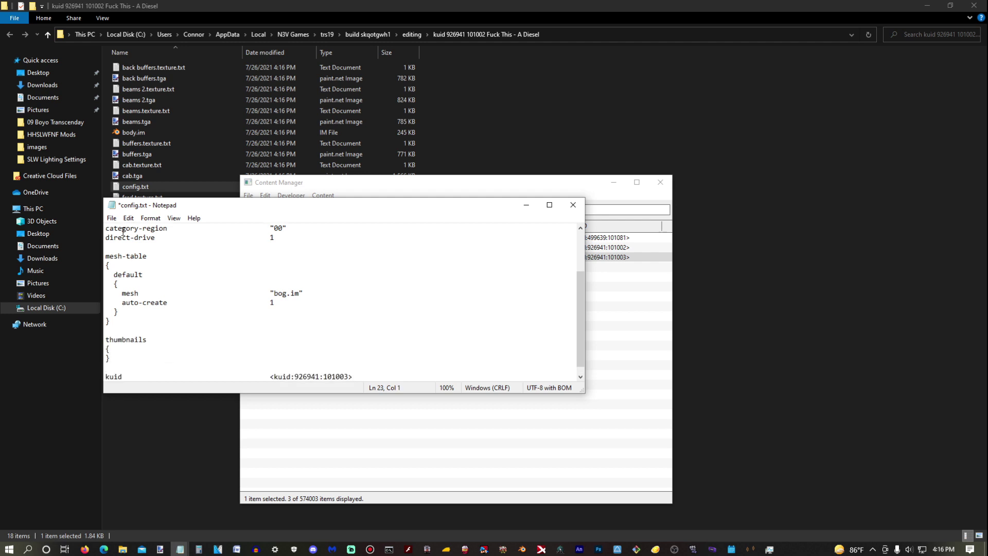
pyautogui.click(112, 218)
pyautogui.click(126, 264)
pyautogui.click(574, 206)
# - Submit the edits of Fuck This - Bogey and Fuck This - A Diesel
pyautogui.rightClick(416, 261)
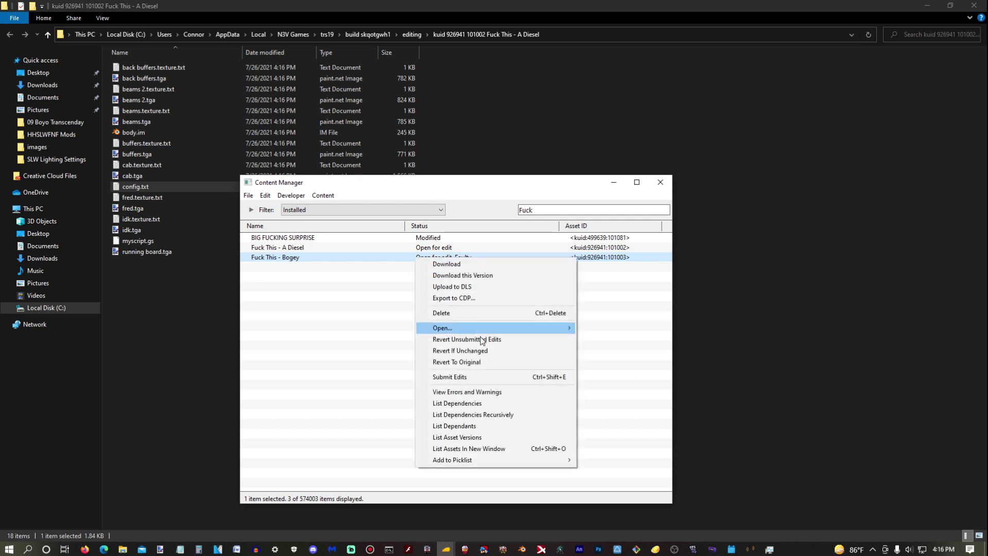
pyautogui.click(464, 381)
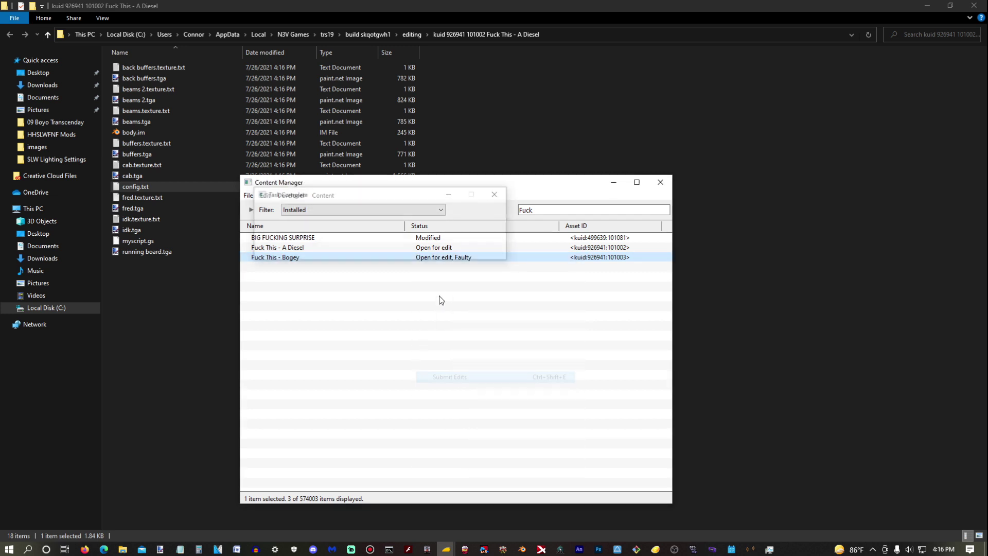
pyautogui.rightClick(429, 261)
pyautogui.click(477, 378)
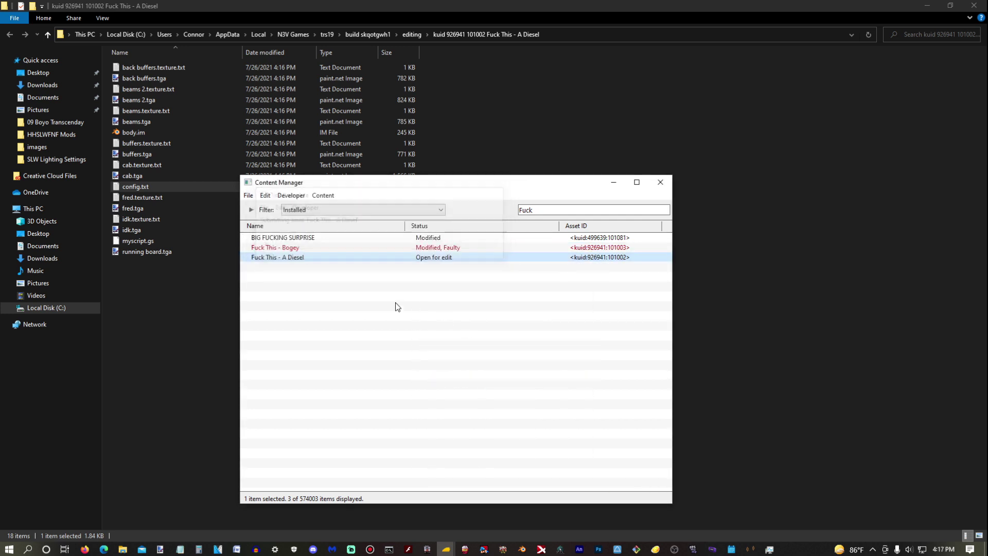
# - Check the errors and warnings of both Fuck This - A Diesel and Fuck This - Bogey
pyautogui.rightClick(443, 248)
pyautogui.click(489, 382)
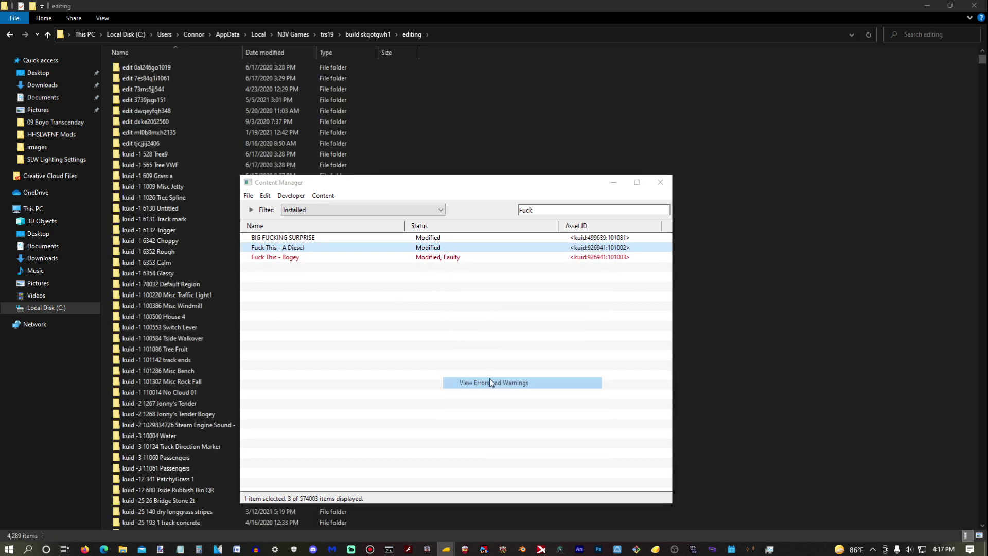
pyautogui.click(551, 196)
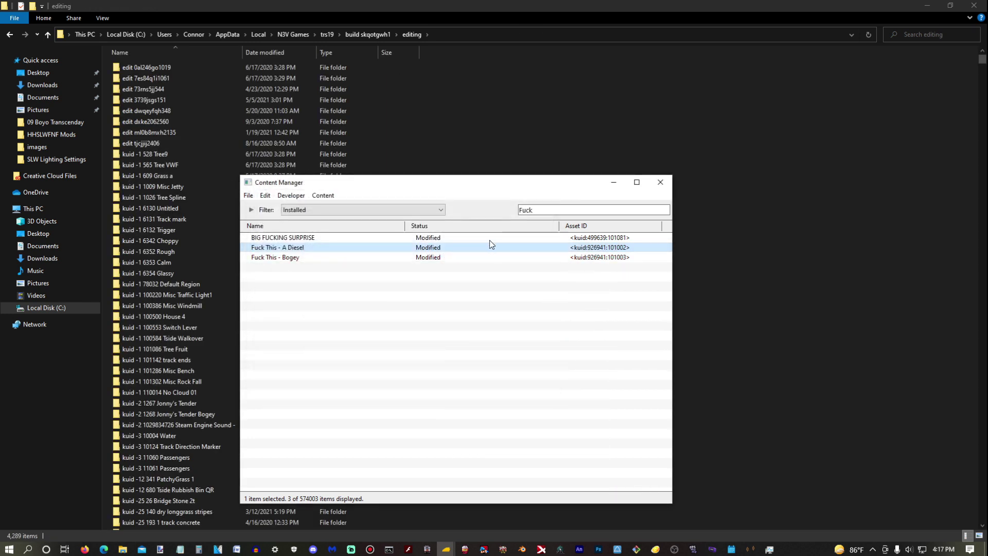
pyautogui.rightClick(425, 260)
pyautogui.click(467, 392)
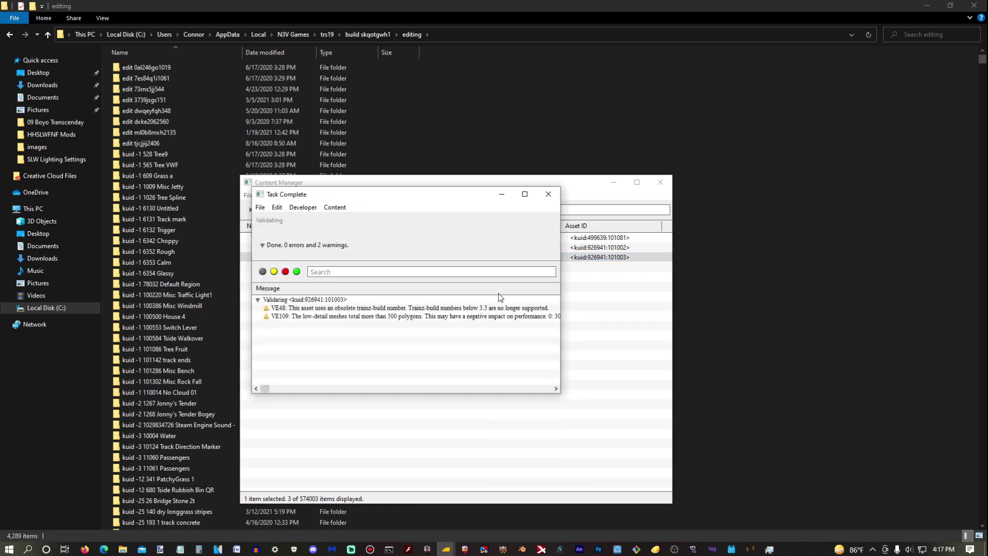
pyautogui.click(547, 194)
pyautogui.rightClick(468, 248)
pyautogui.click(477, 382)
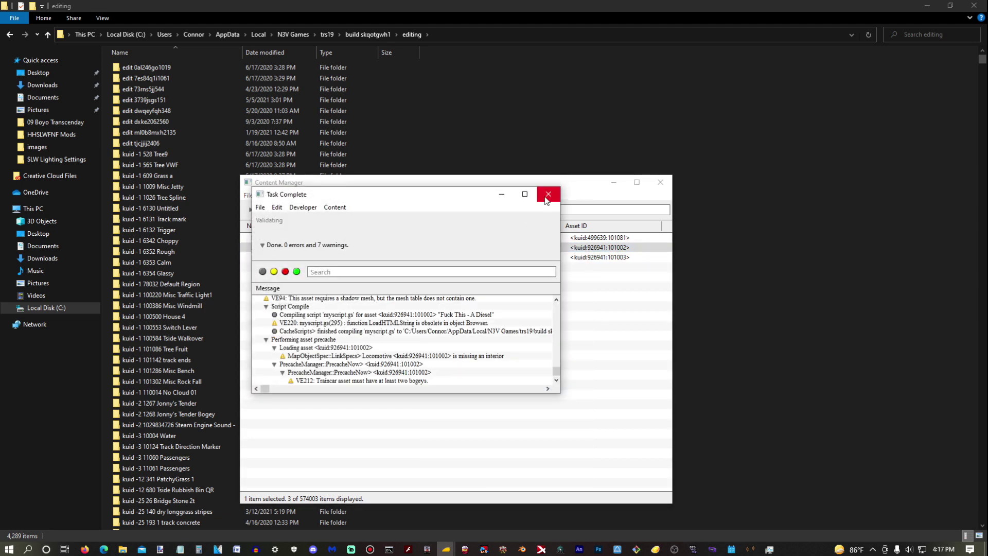
pyautogui.click(548, 196)
# - Preview Fuck This - A Diesel, inspect the locomotive up close and from several angles, and close the preview
pyautogui.rightClick(367, 251)
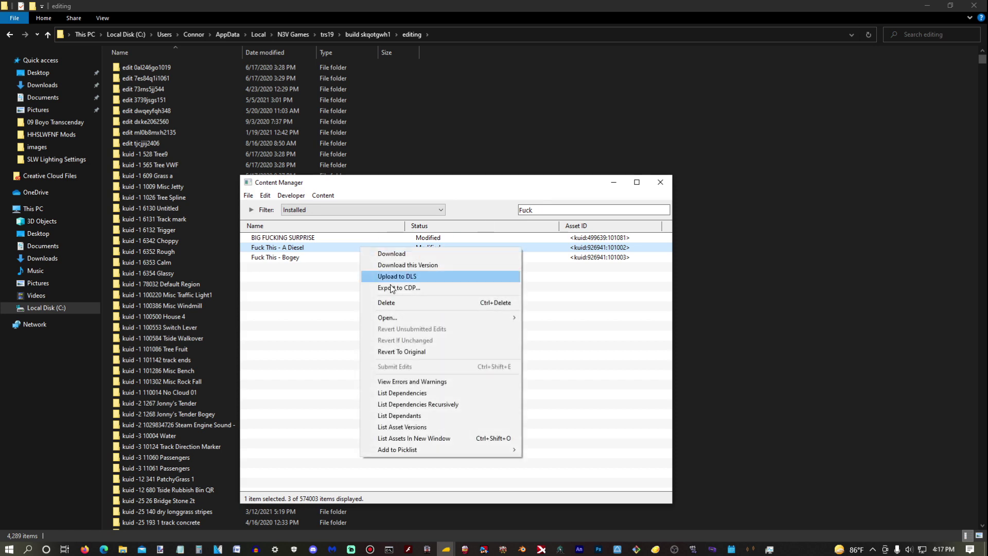
pyautogui.moveTo(403, 316)
pyautogui.click(557, 385)
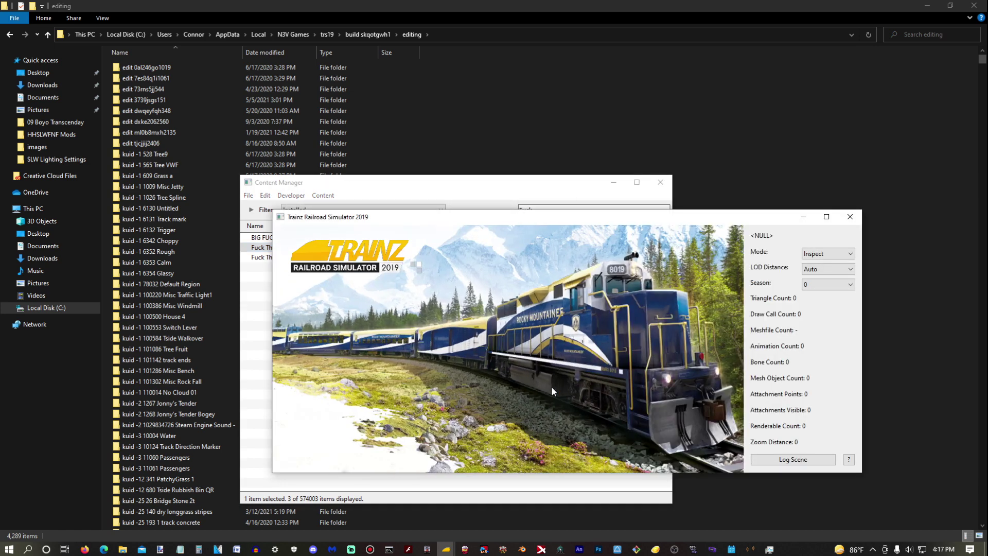
pyautogui.moveTo(550, 387); pyautogui.dragTo(399, 387, button='right')
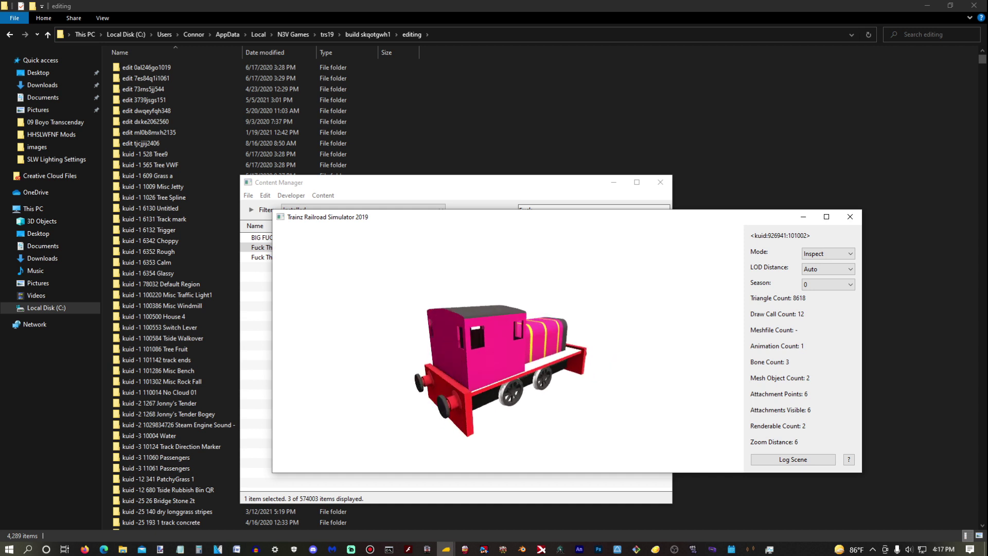
pyautogui.scroll(3, 455, 348)
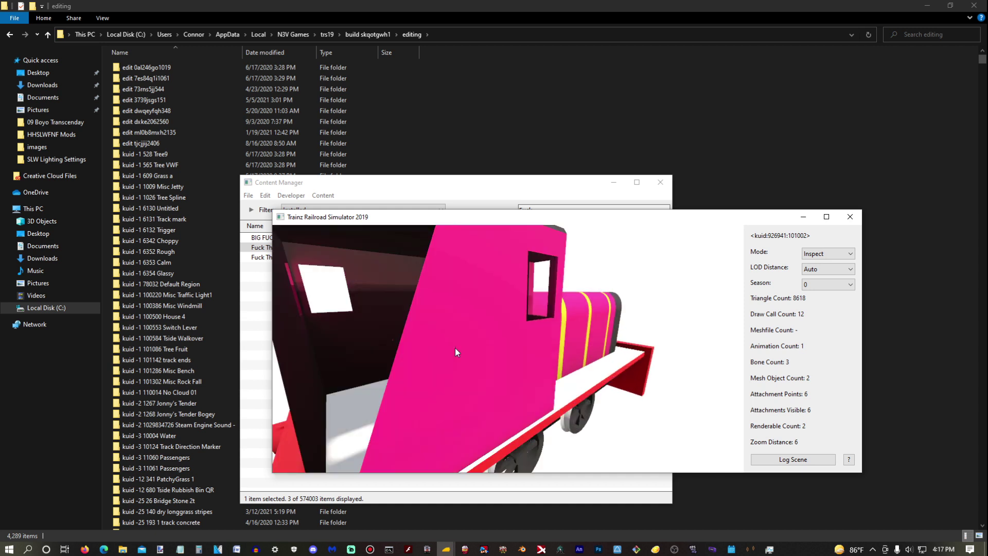
pyautogui.scroll(-3, 454, 348)
pyautogui.moveTo(455, 348); pyautogui.dragTo(586, 349, button='right')
pyautogui.click(849, 217)
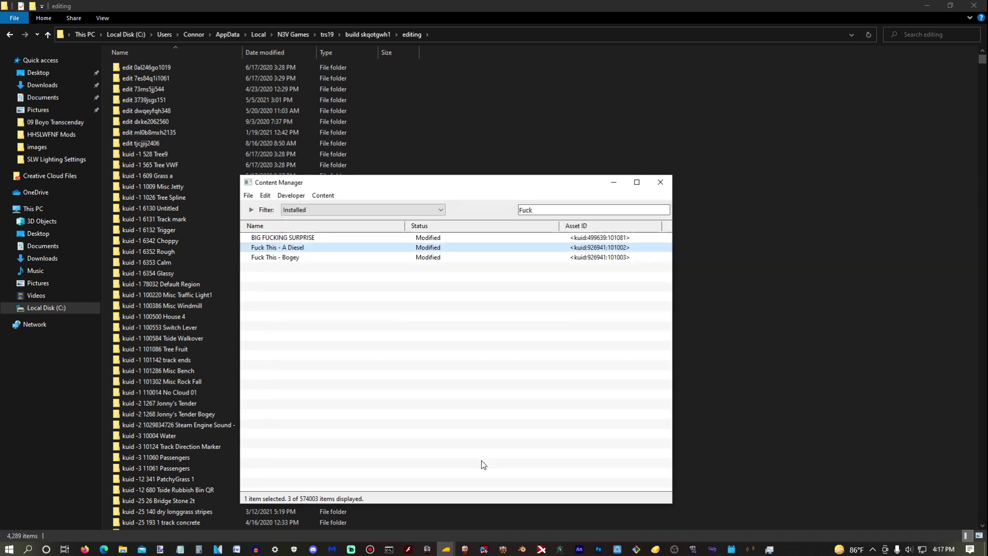
# - Bring up the Trainz Railroad Simulator 2019 launcher and start the game
pyautogui.moveTo(445, 549)
pyautogui.click(412, 527)
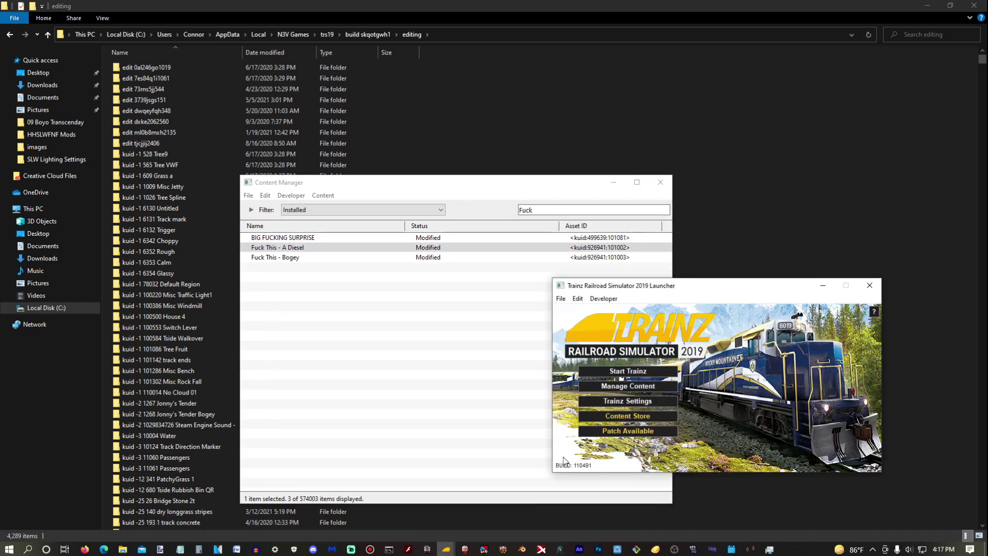
pyautogui.click(648, 372)
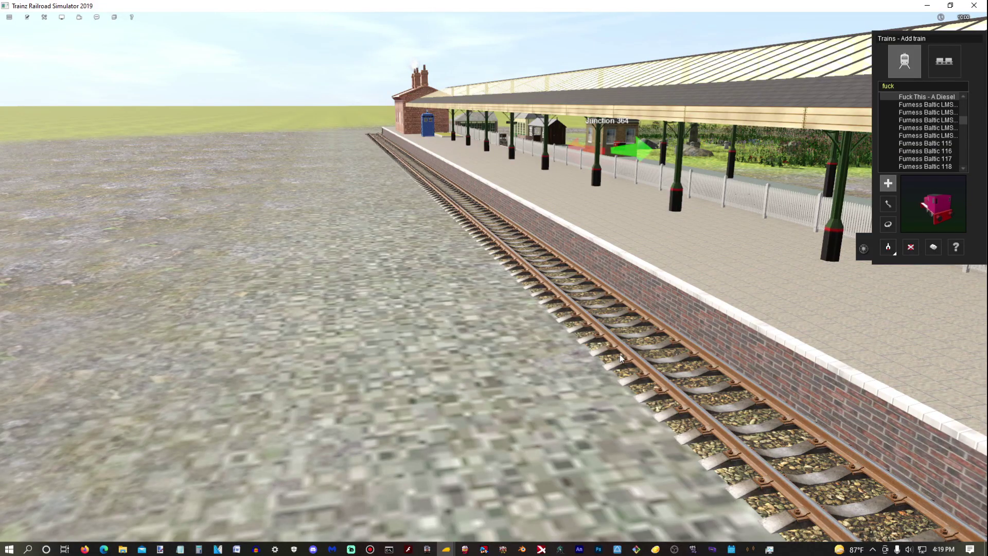
# - Place Fuck This - A Diesel on the track beside the station platform and test-drive it, slowing it to a stop
pyautogui.click(628, 344)
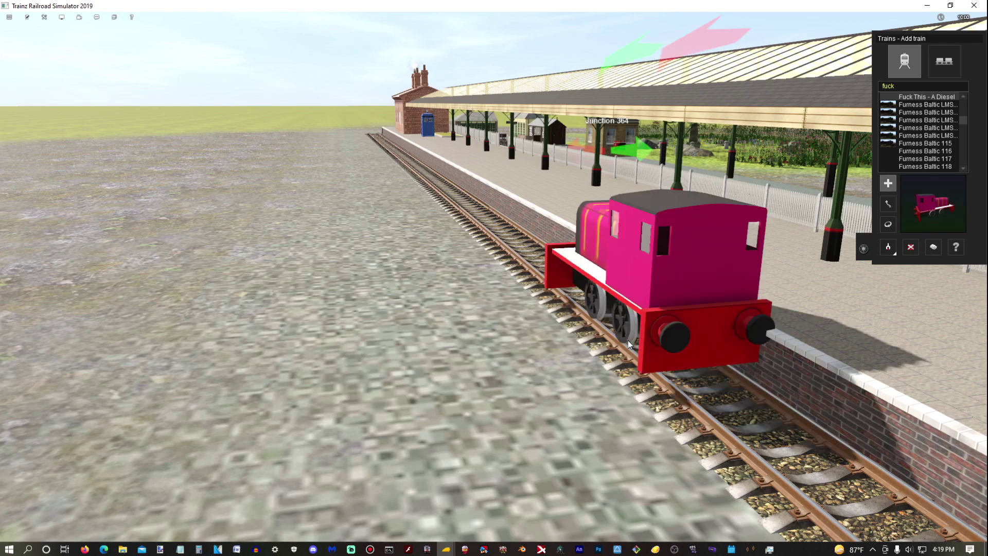
pyautogui.click(865, 249)
pyautogui.moveTo(579, 307); pyautogui.dragTo(155, 298, button='right')
pyautogui.press('s')
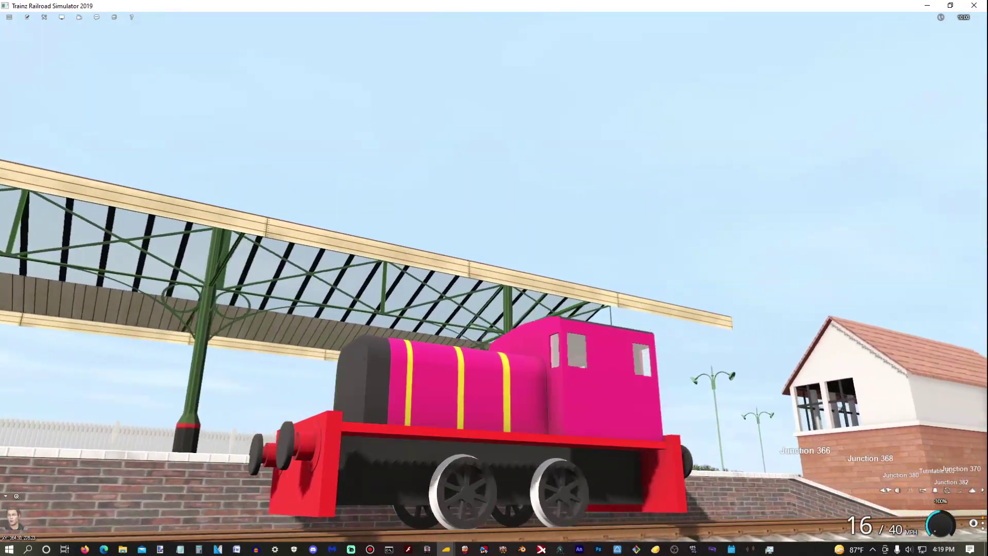
pyautogui.press('s')
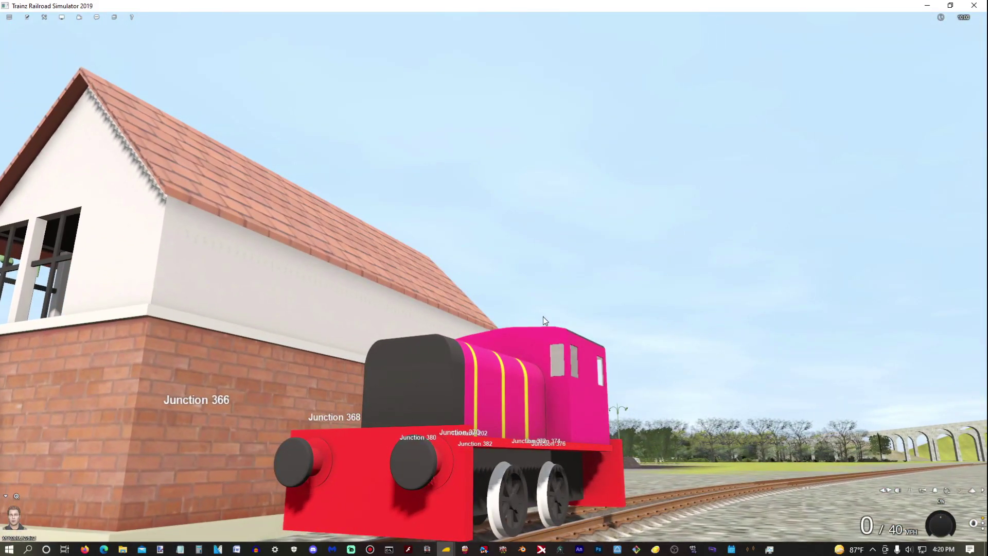
pyautogui.click(313, 549)
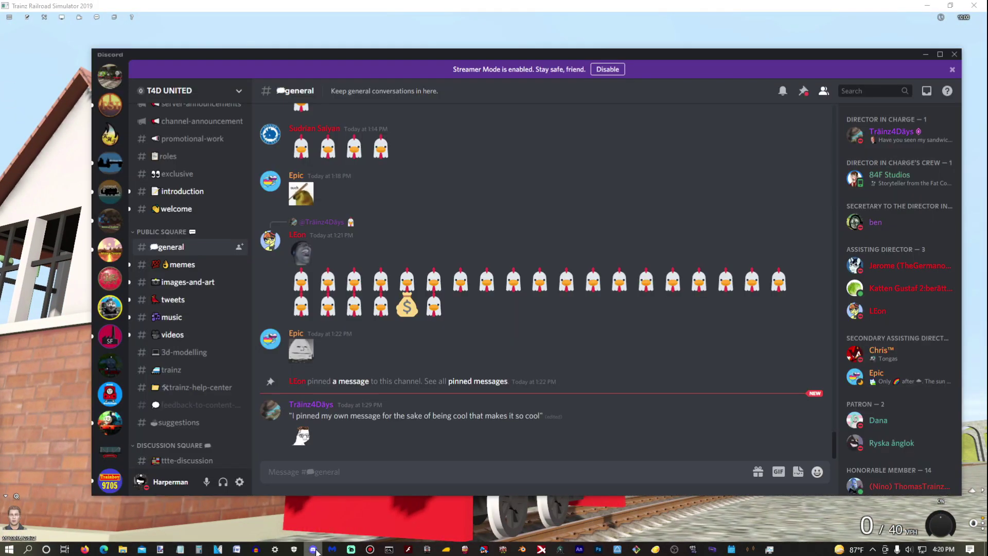
pyautogui.click(50, 290)
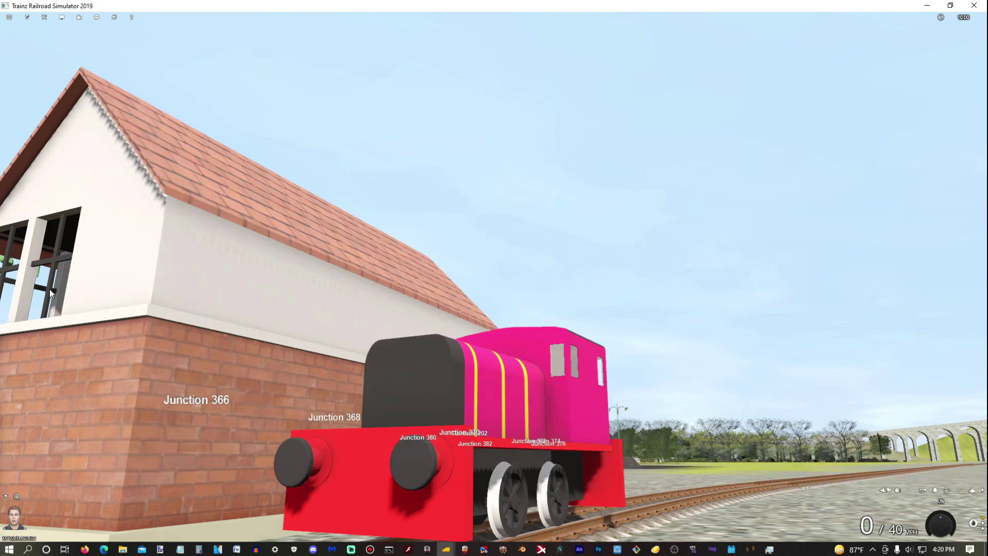
# - Examine the stationary locomotive beside the brick building from several sides and heights
pyautogui.moveTo(242, 275)
pyautogui.mouseDown(button='right')
pyautogui.moveTo(545, 278)
pyautogui.moveTo(237, 273)
pyautogui.mouseUp(button='right')
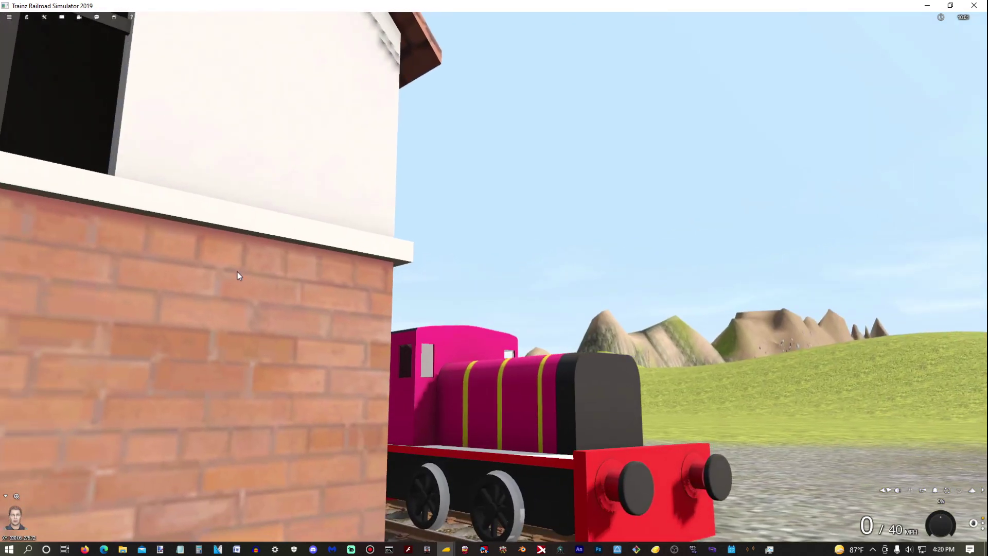
pyautogui.moveTo(437, 283); pyautogui.dragTo(782, 283, button='right')
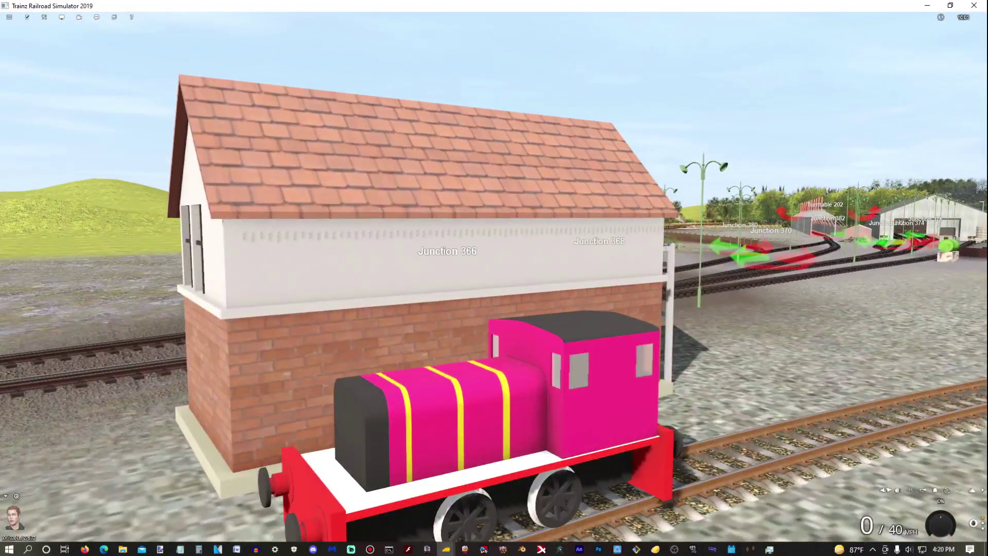
pyautogui.moveTo(782, 283); pyautogui.dragTo(708, 271, button='right')
pyautogui.moveTo(439, 266)
pyautogui.mouseDown(button='right')
pyautogui.moveTo(442, 234)
pyautogui.moveTo(442, 272)
pyautogui.mouseUp(button='right')
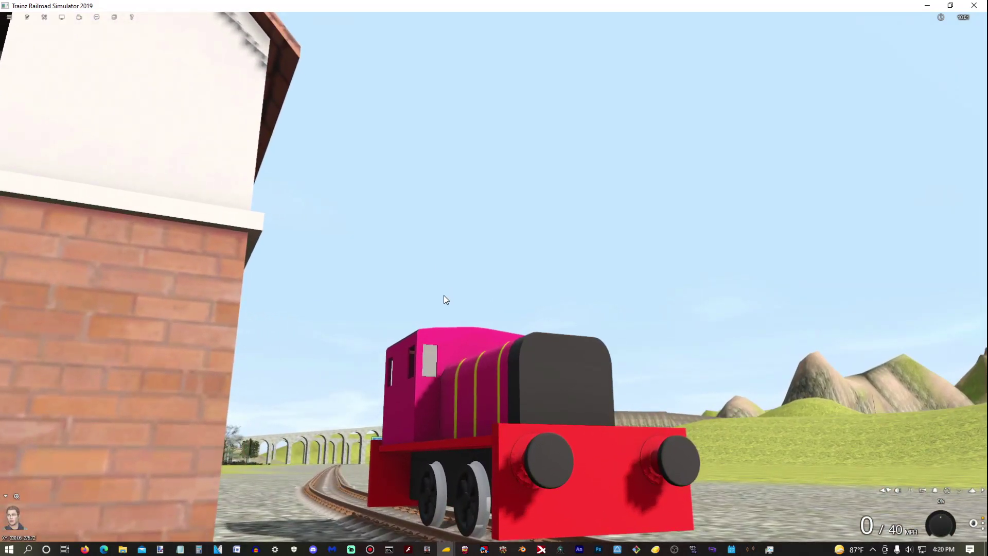